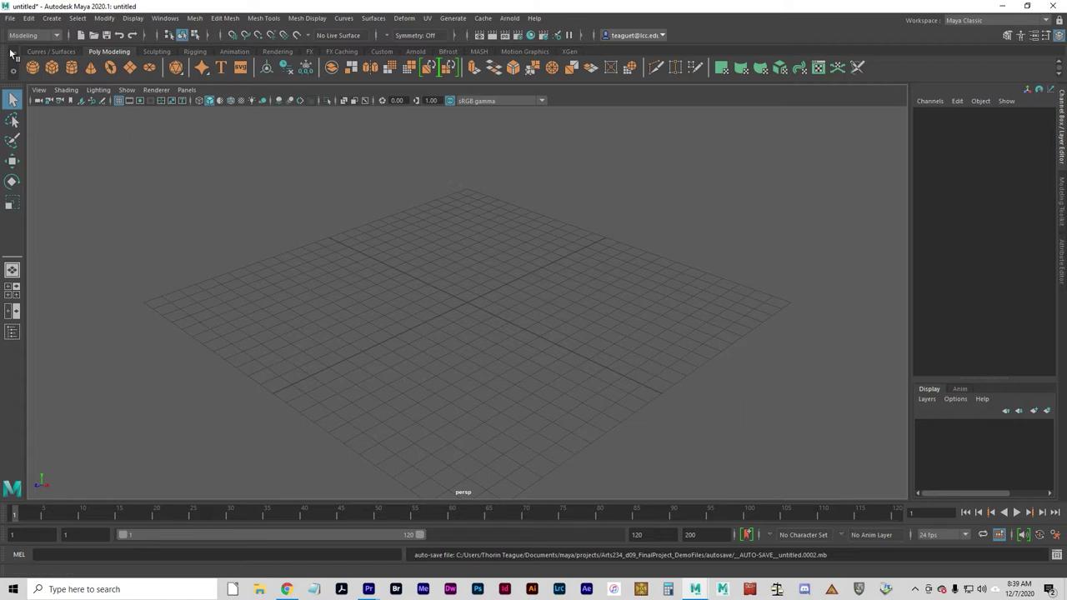
- Open lamp.ma without saving the current scene, and close the Hypershade window
click(10, 18)
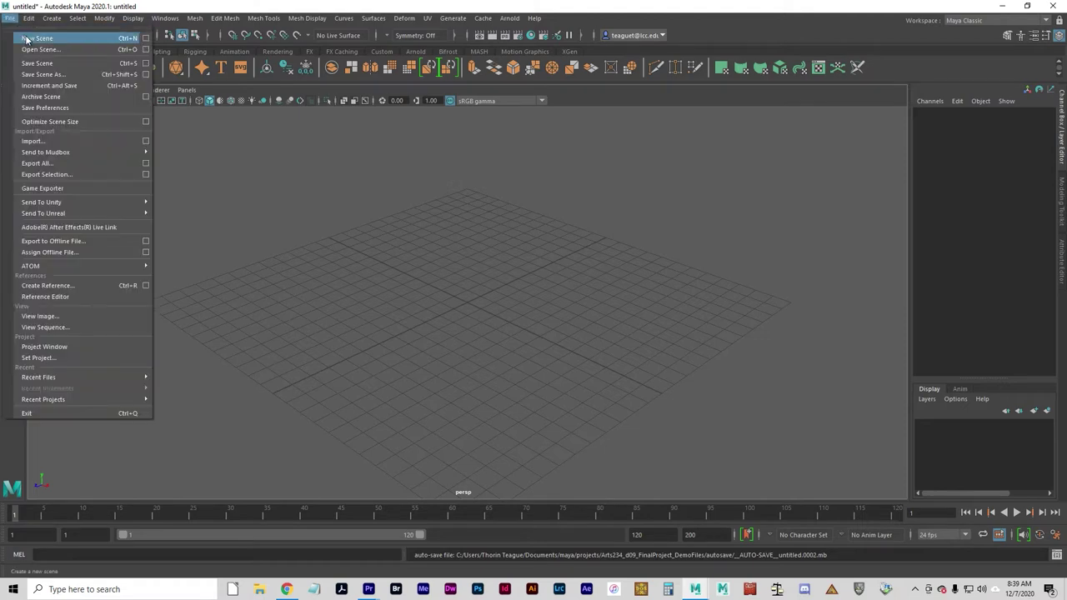
click(39, 50)
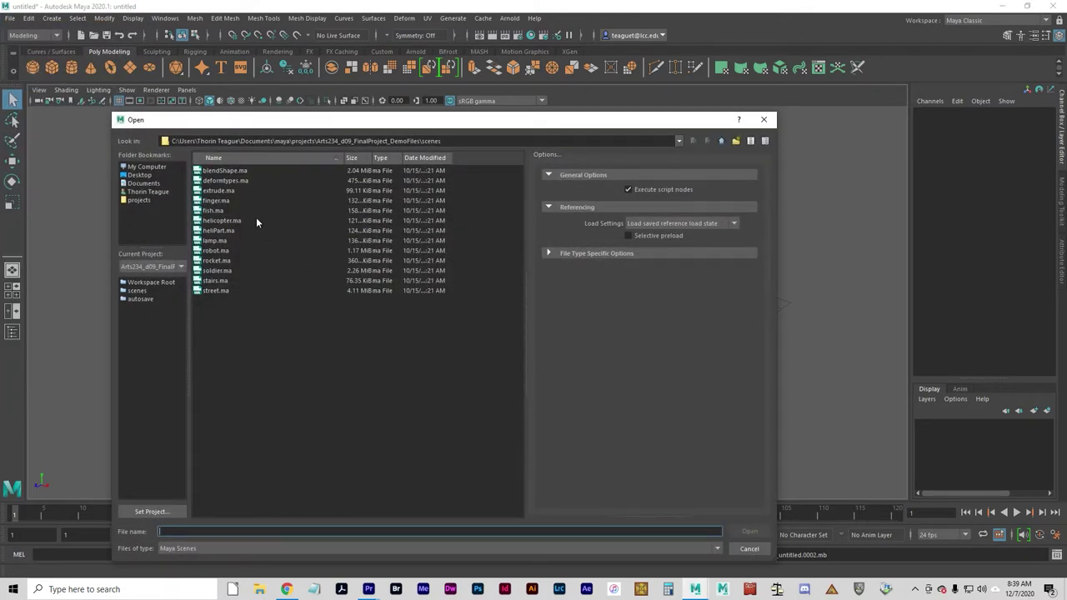
click(239, 241)
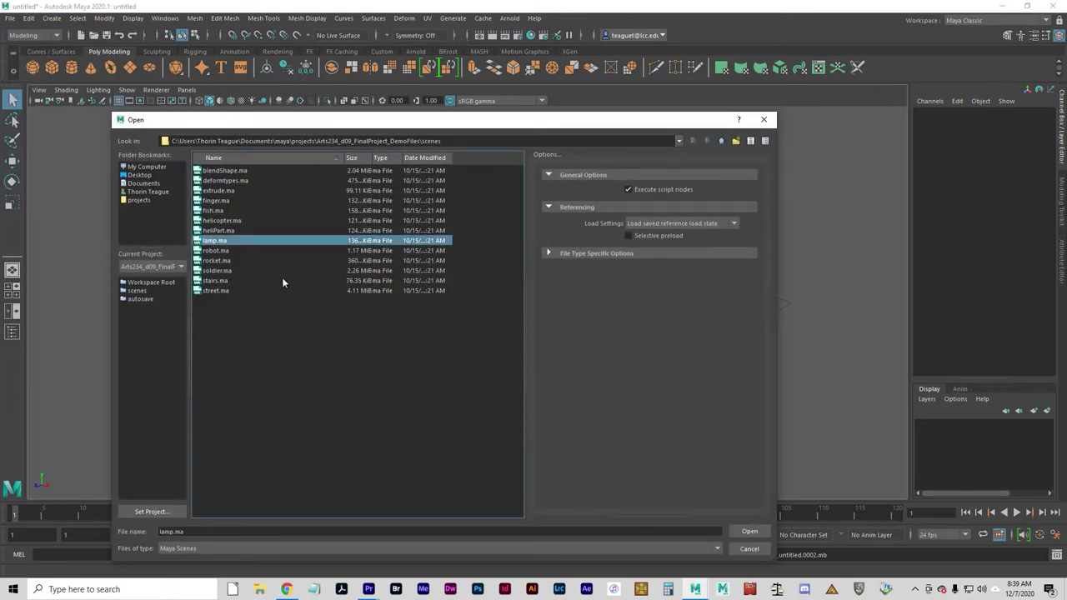
click(749, 532)
click(548, 297)
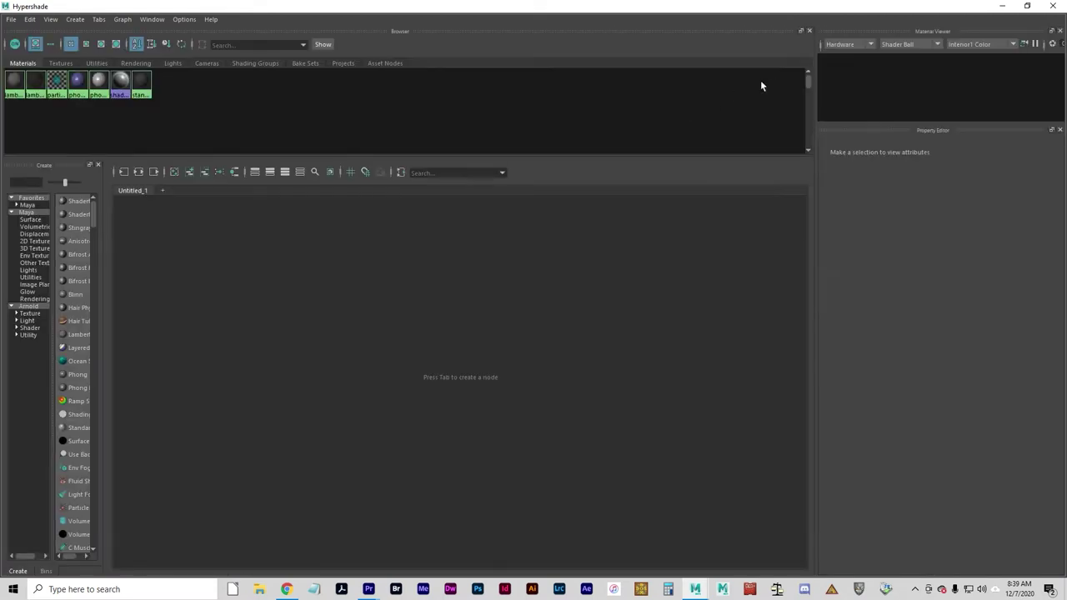
click(1051, 6)
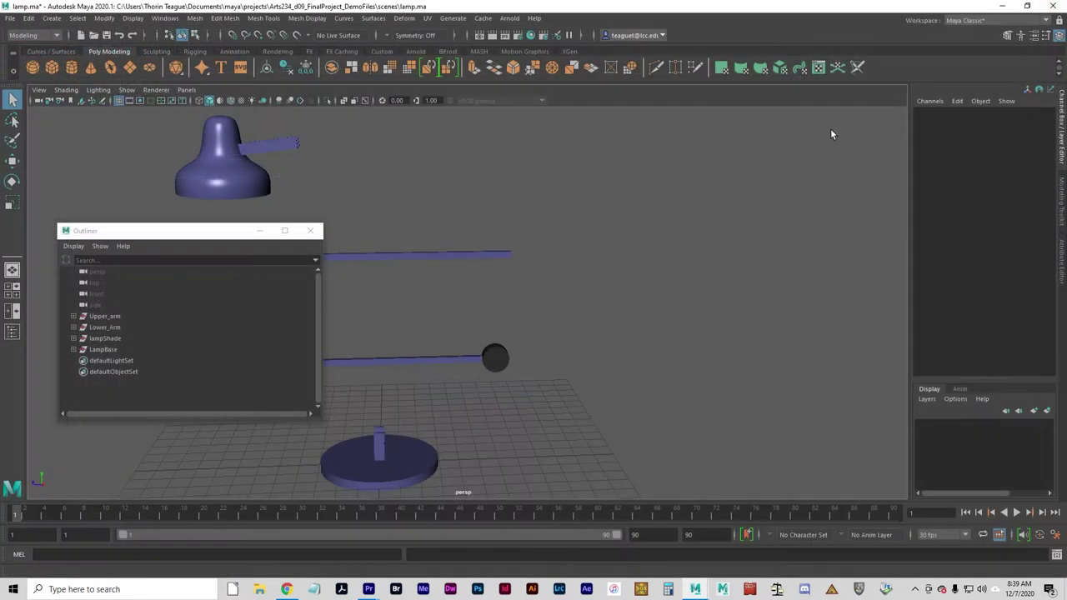
- Close the Outliner and open the Hypergraph: Hierarchy window from General Editors
click(310, 230)
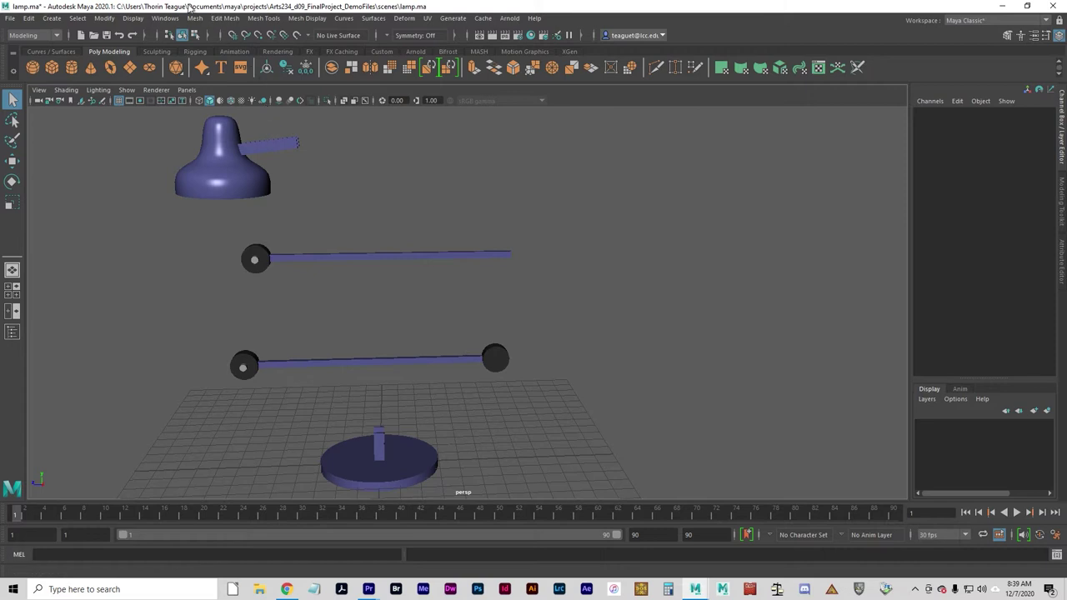
click(170, 19)
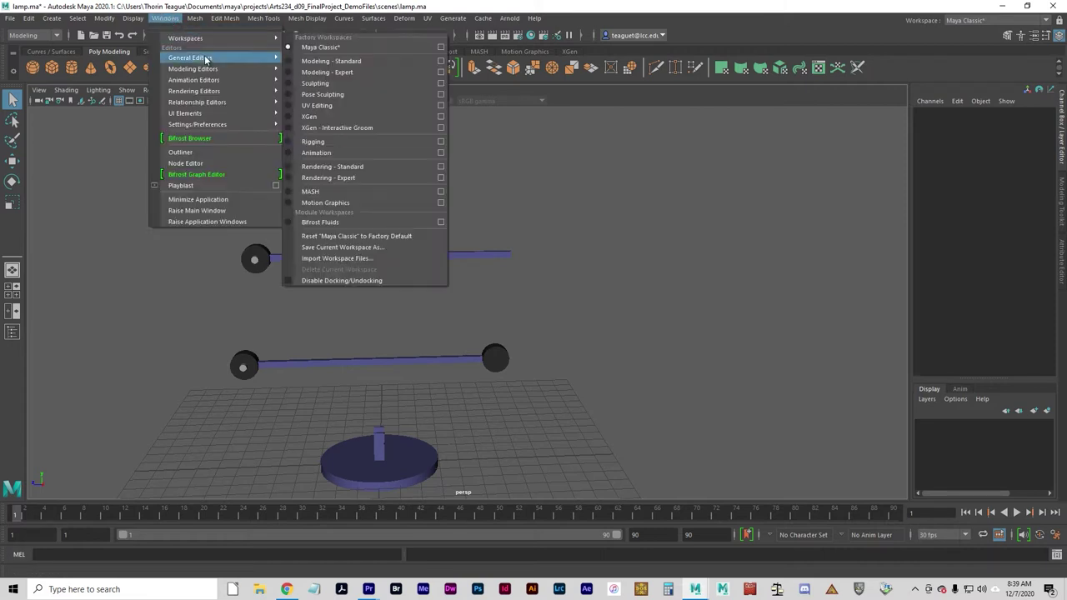
mouse_move(226, 68)
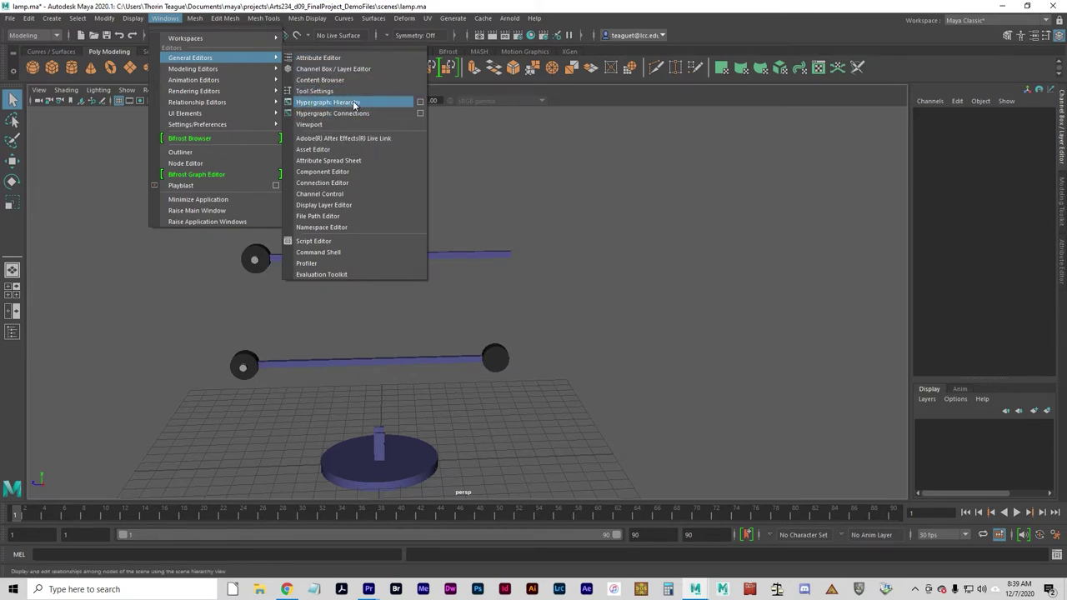
click(353, 103)
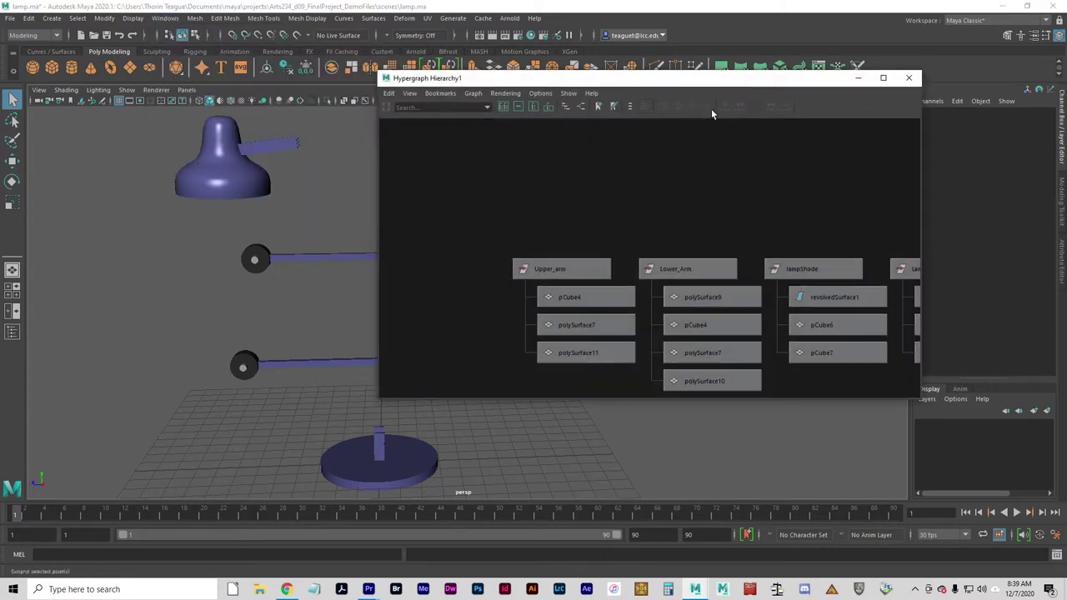
- Move and enlarge the Hypergraph to reveal lampBase, then dock it above the viewport
drag(719, 75, 497, 24)
drag(737, 351, 884, 471)
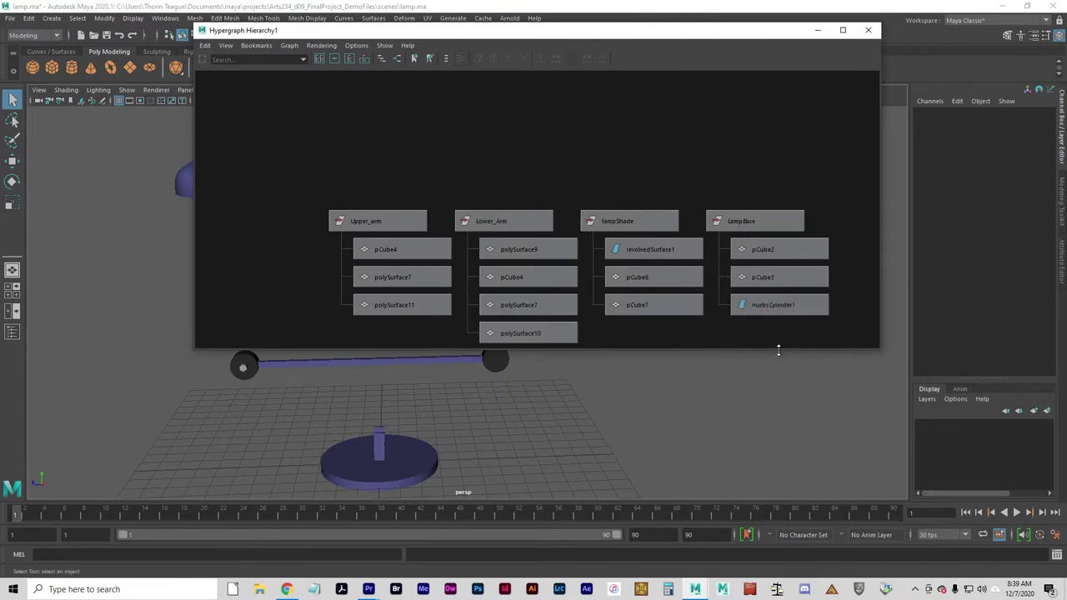
drag(778, 349, 793, 403)
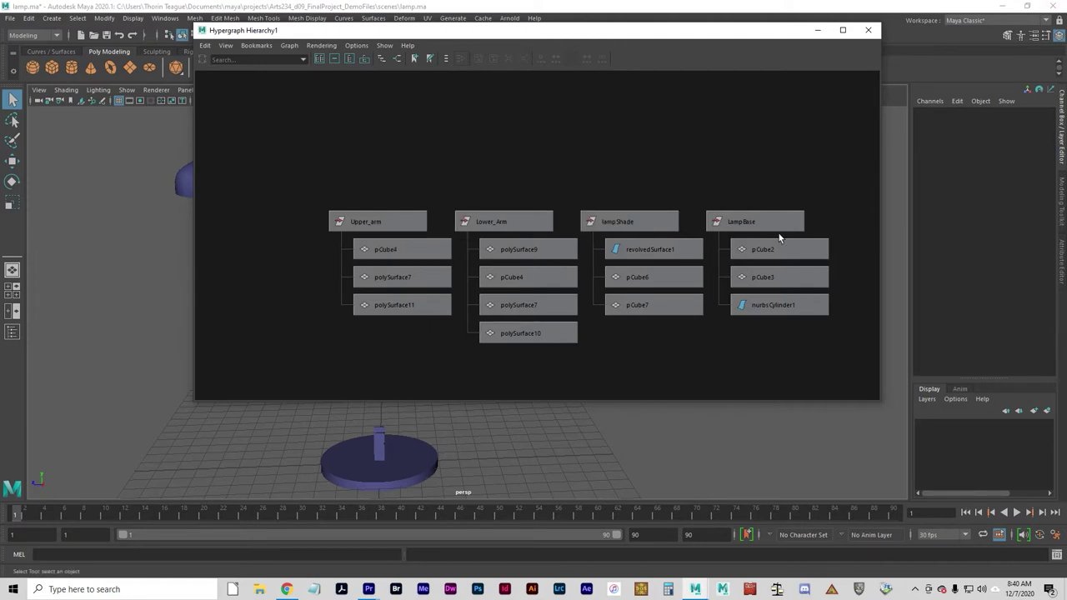
drag(455, 37, 609, 177)
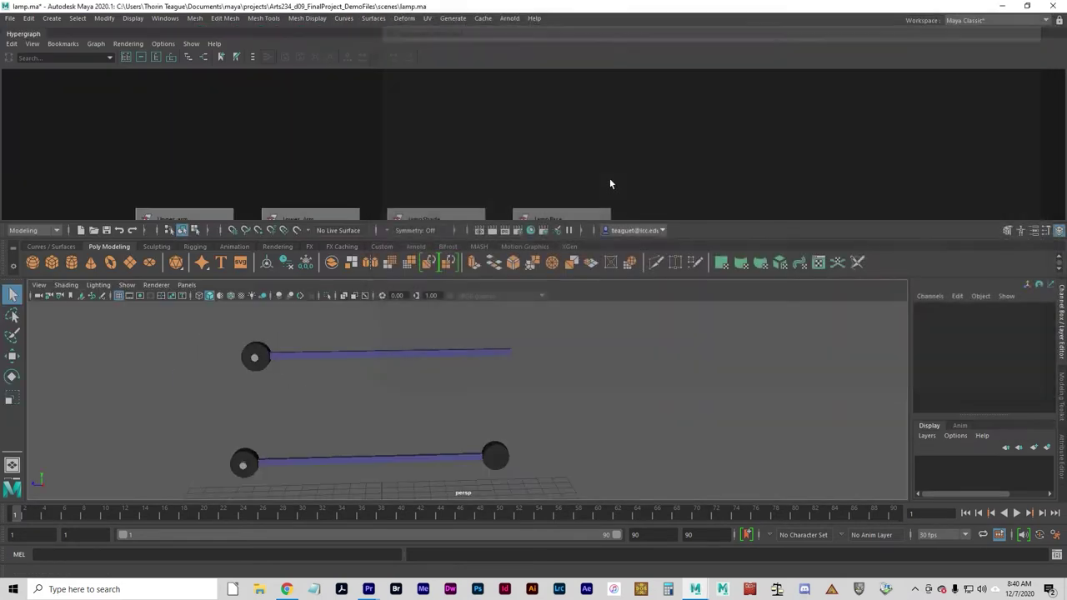
- Pull the Hypergraph out as a floating window and narrow it to reveal the lamp model
click(20, 34)
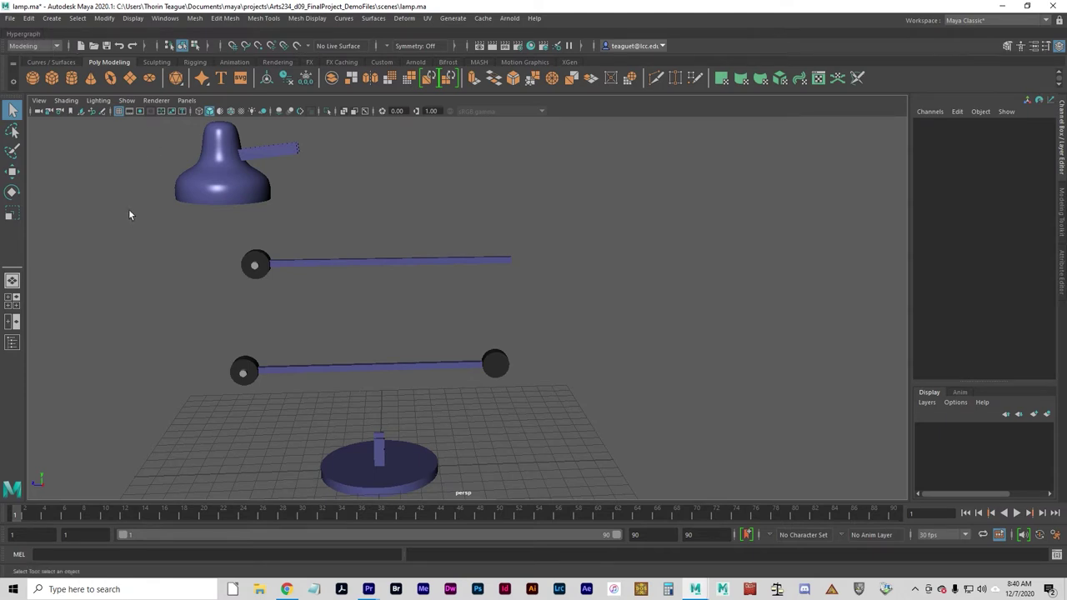
click(23, 34)
click(23, 34)
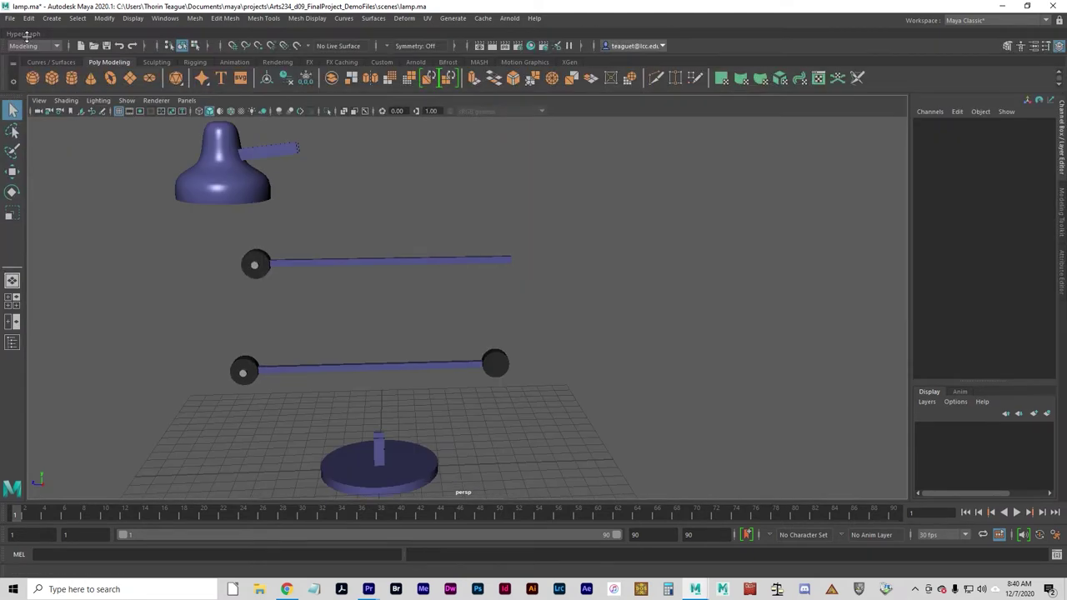
click(24, 34)
drag(25, 35, 238, 236)
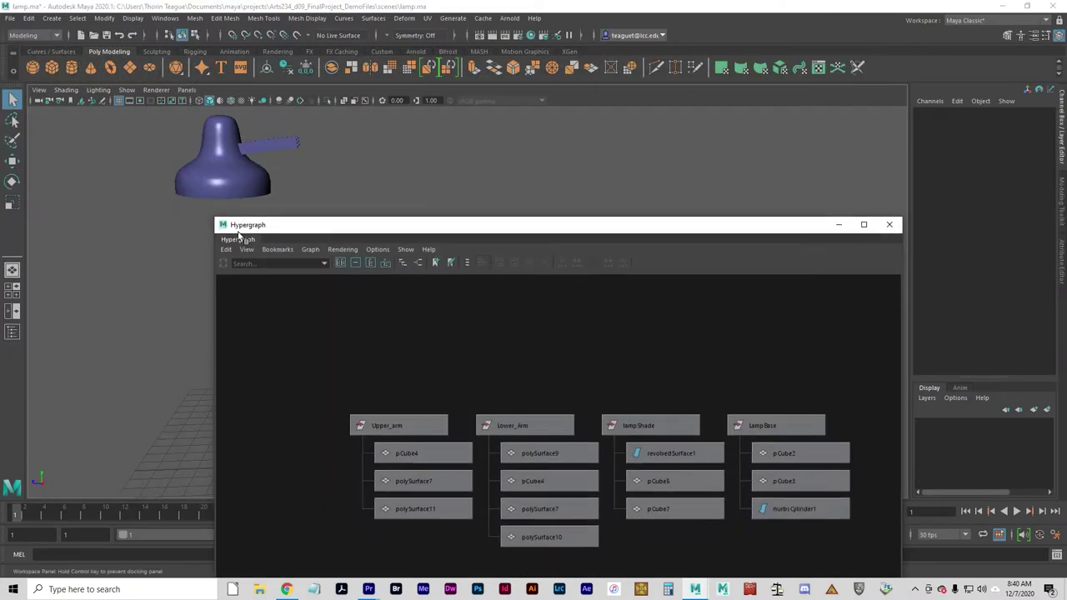
drag(384, 94, 369, 123)
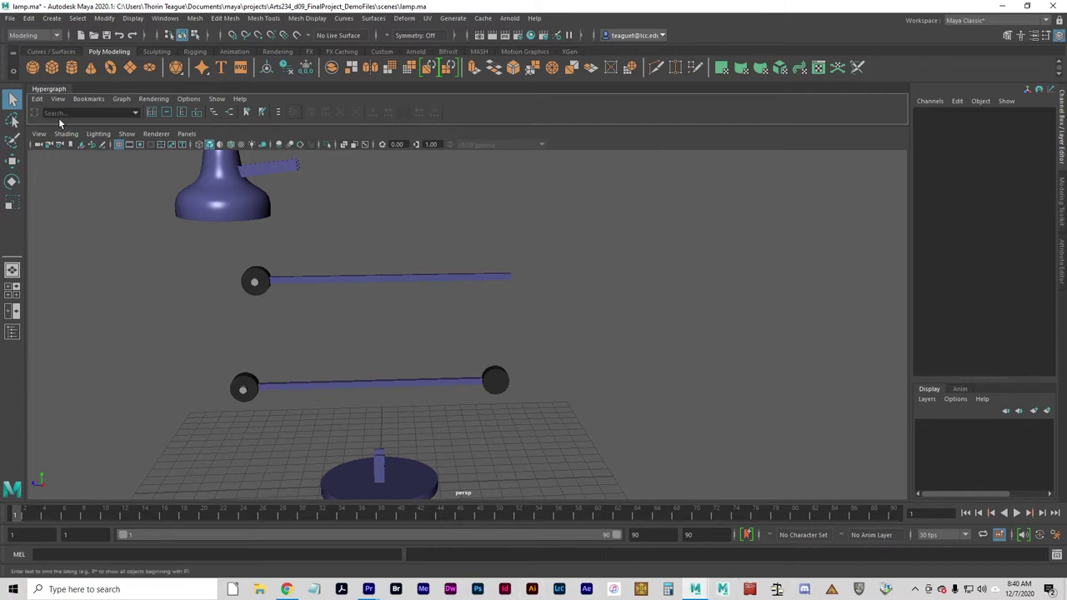
drag(54, 90, 253, 115)
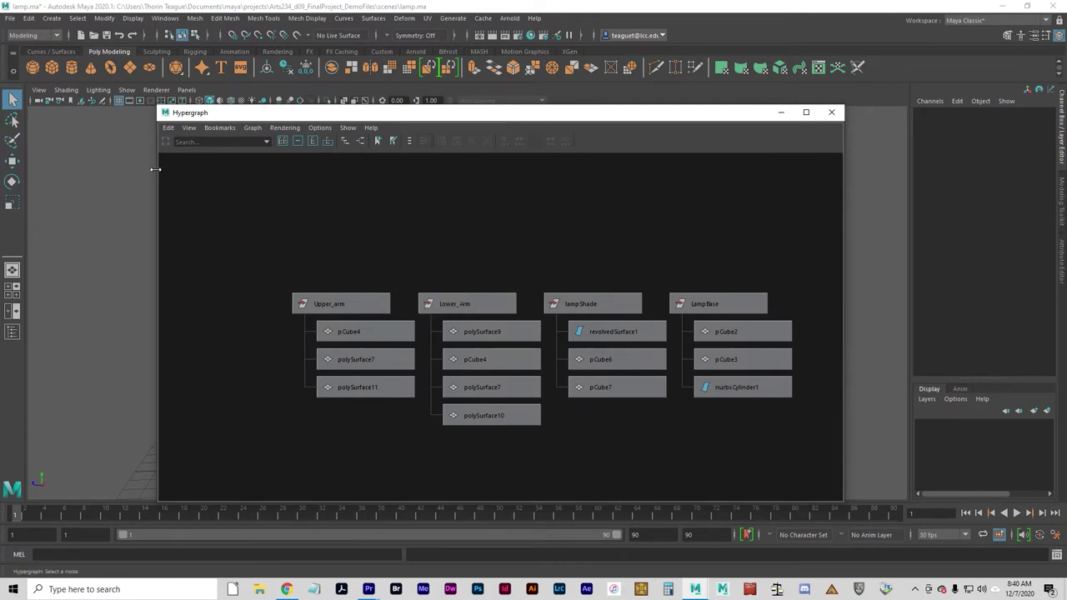
drag(155, 170, 322, 169)
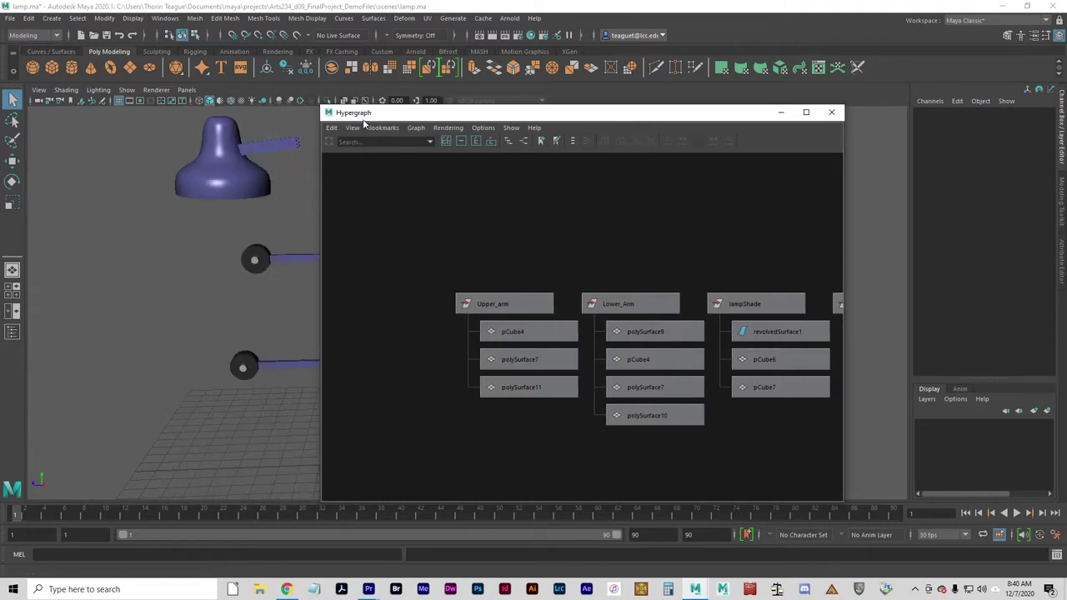
drag(386, 117, 530, 98)
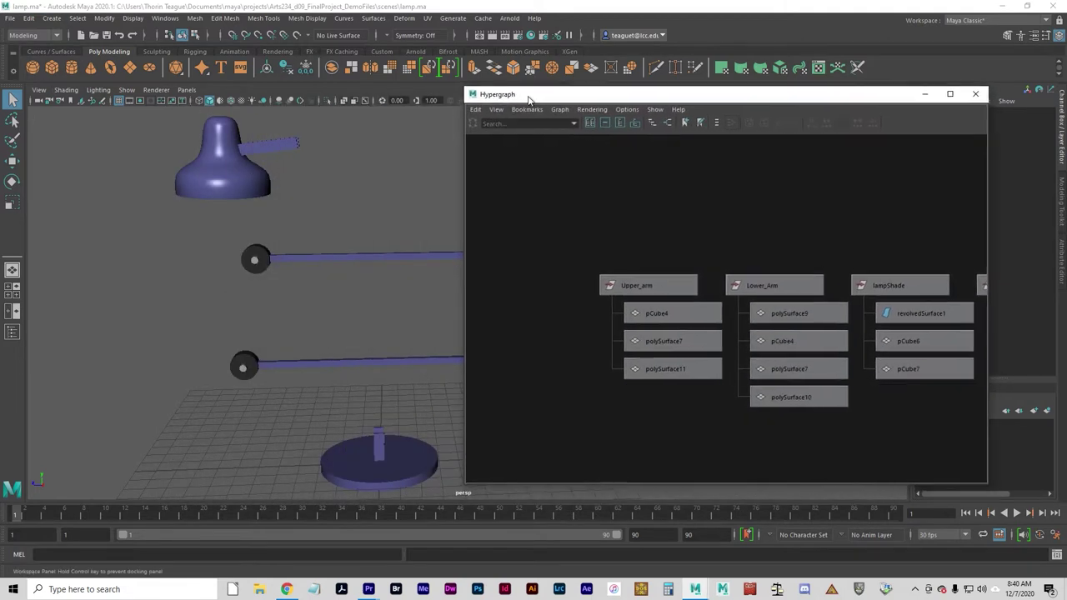
click(635, 282)
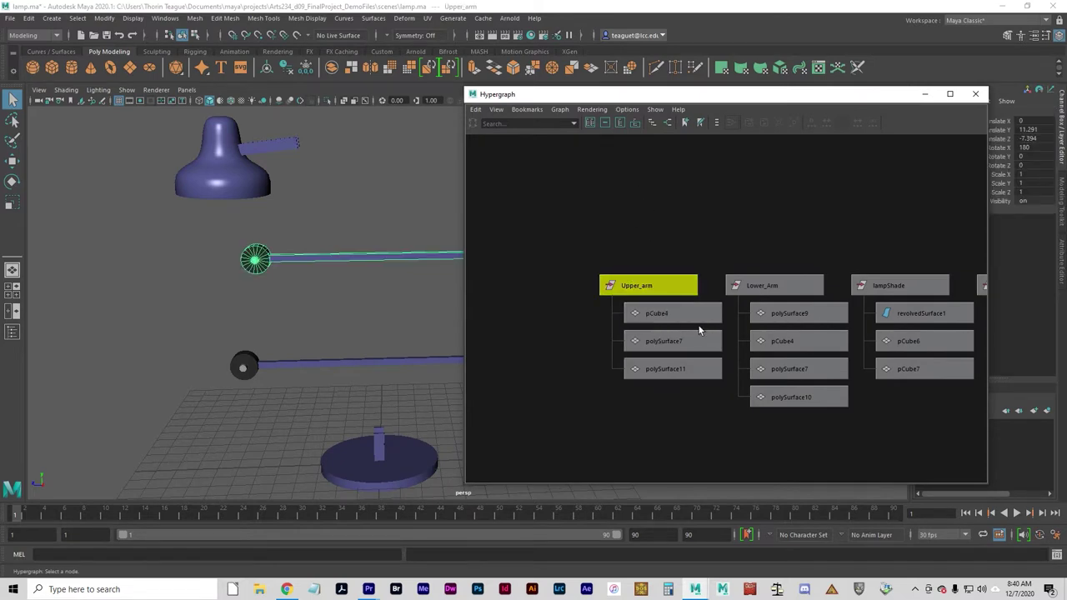
click(804, 286)
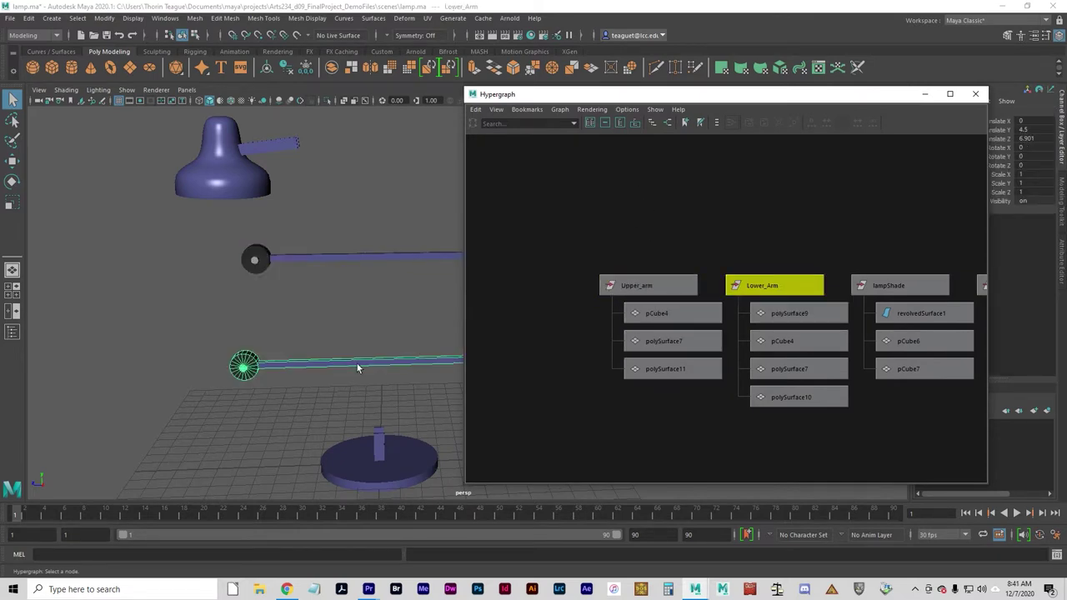
click(638, 286)
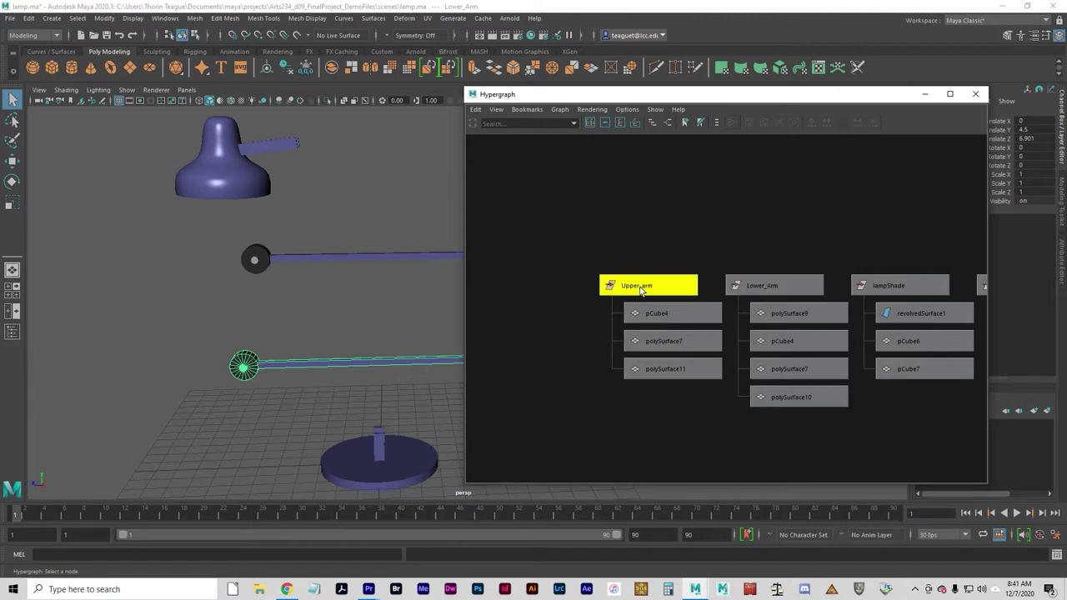
click(888, 286)
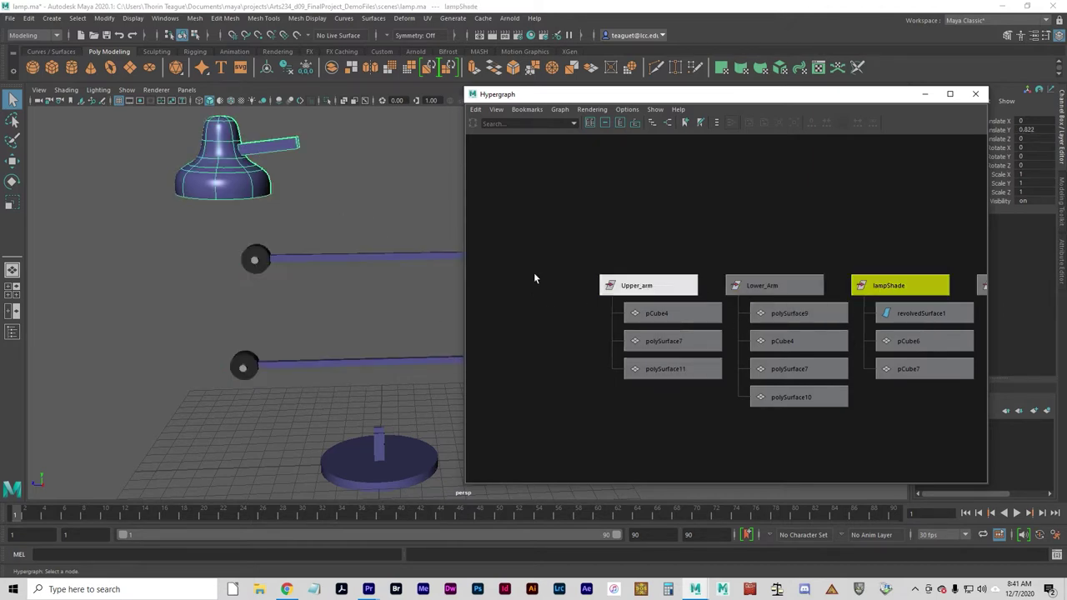
click(653, 313)
click(667, 341)
click(680, 369)
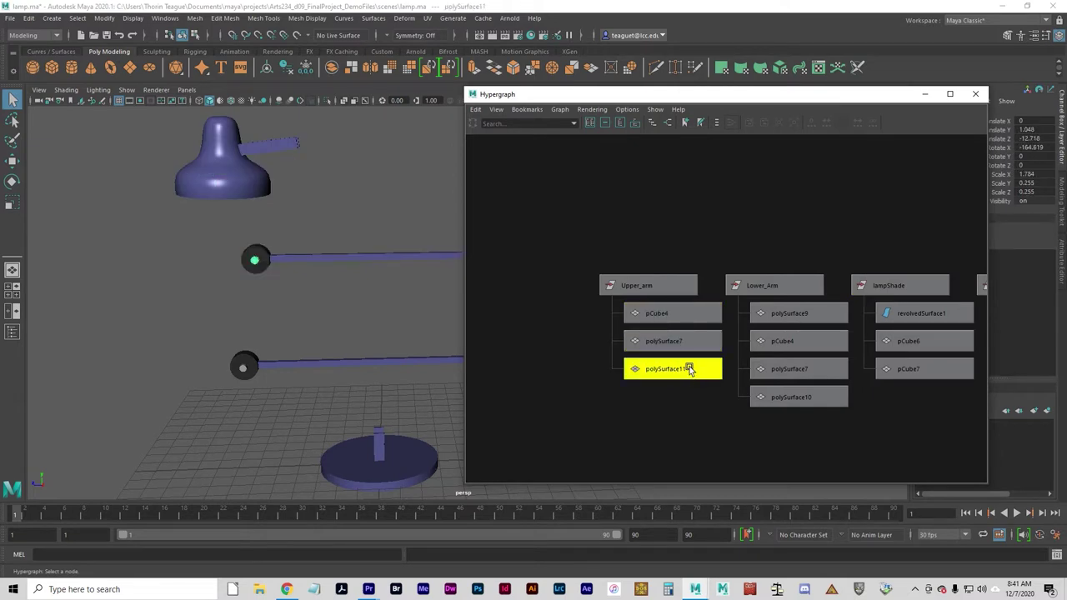
click(680, 341)
click(677, 313)
click(653, 286)
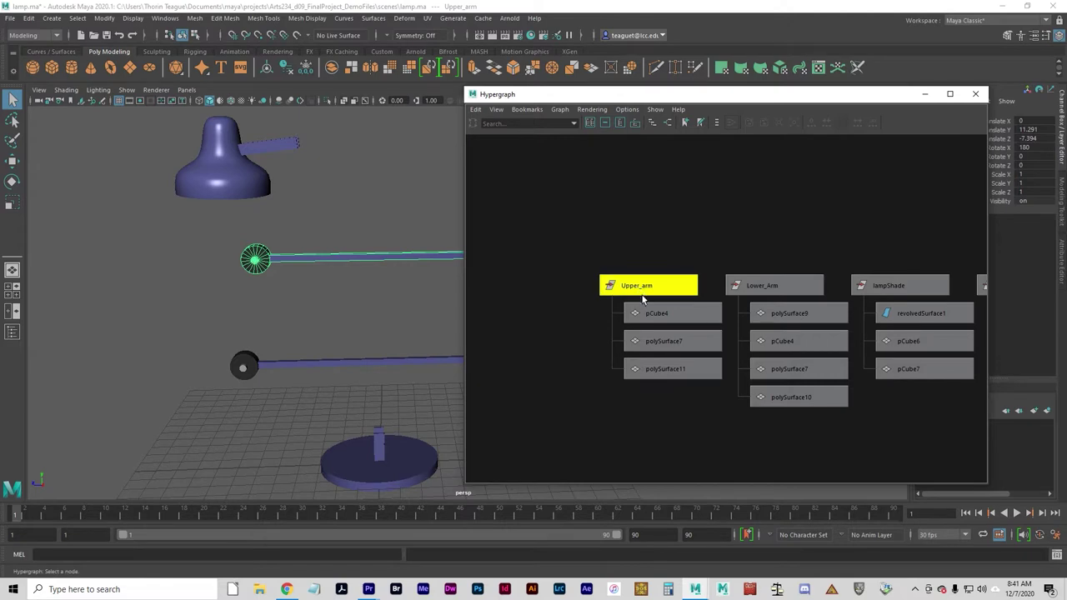
click(639, 288)
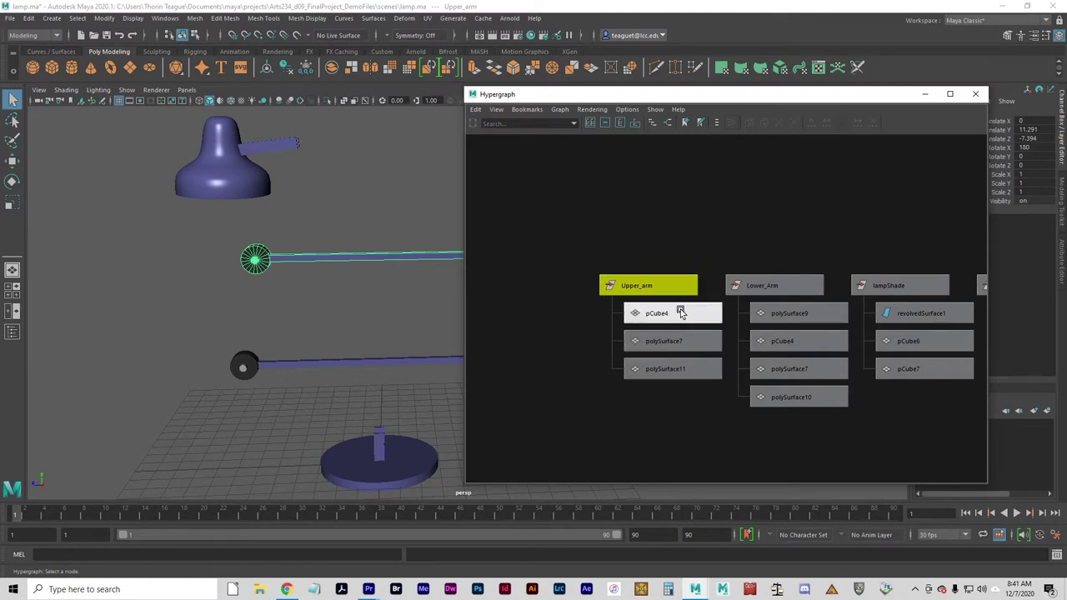
click(655, 318)
click(672, 341)
click(683, 369)
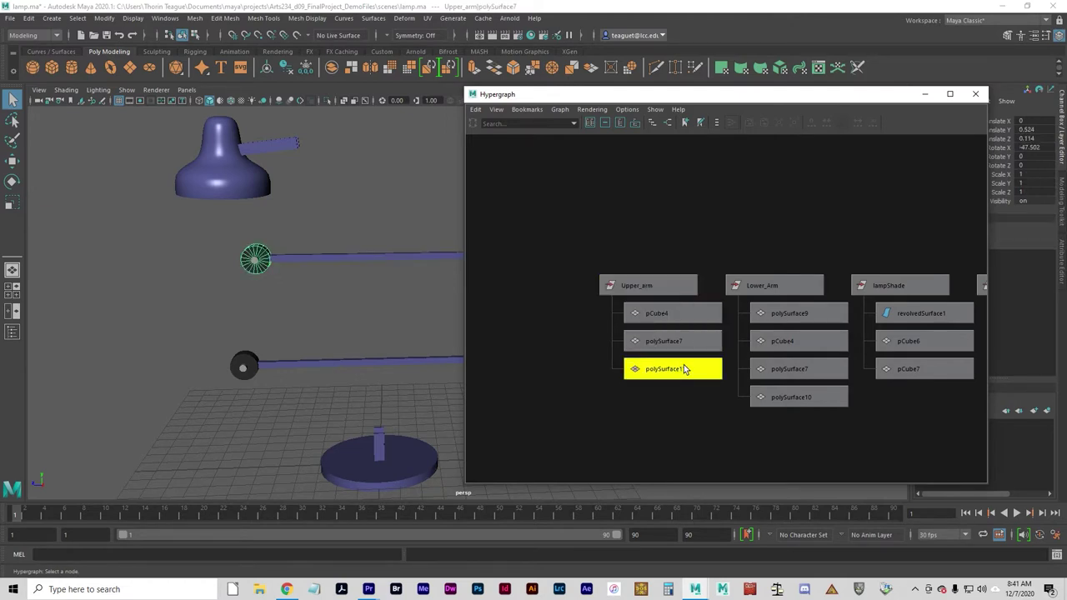
click(689, 336)
click(679, 314)
click(686, 337)
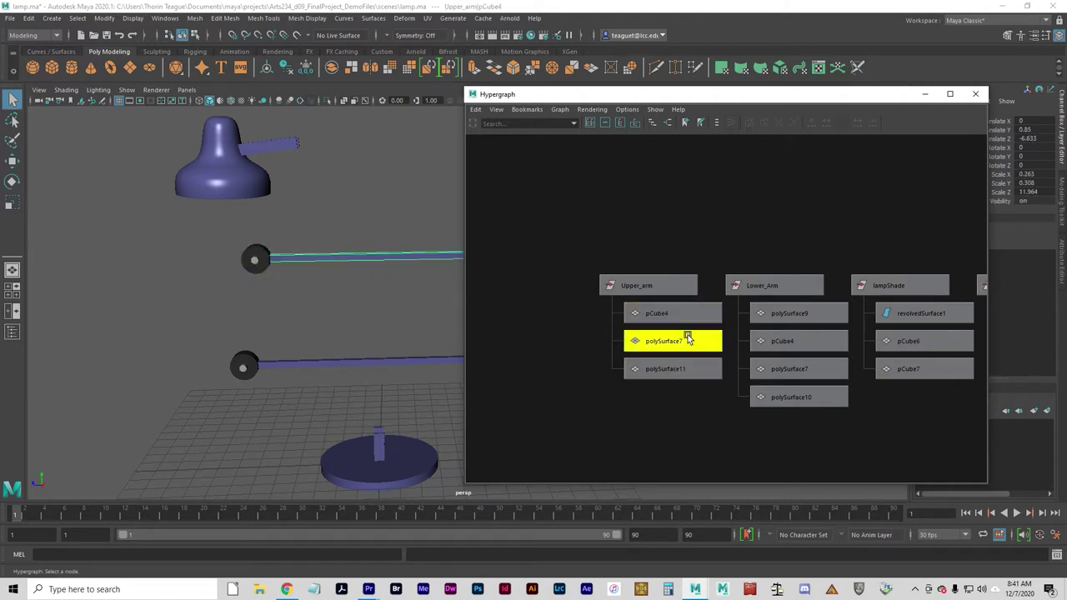
click(692, 369)
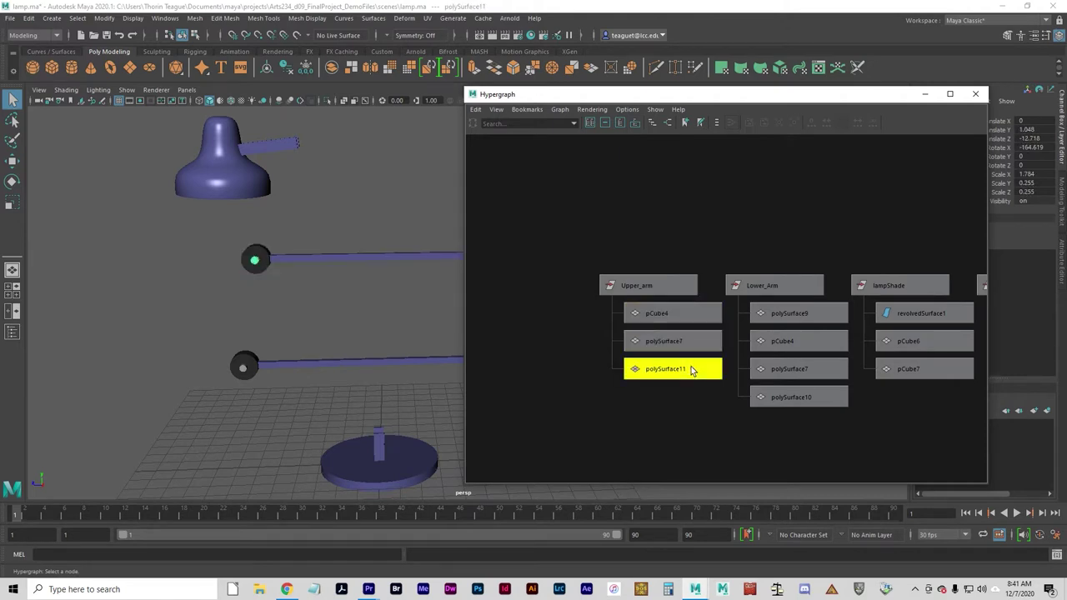
click(658, 286)
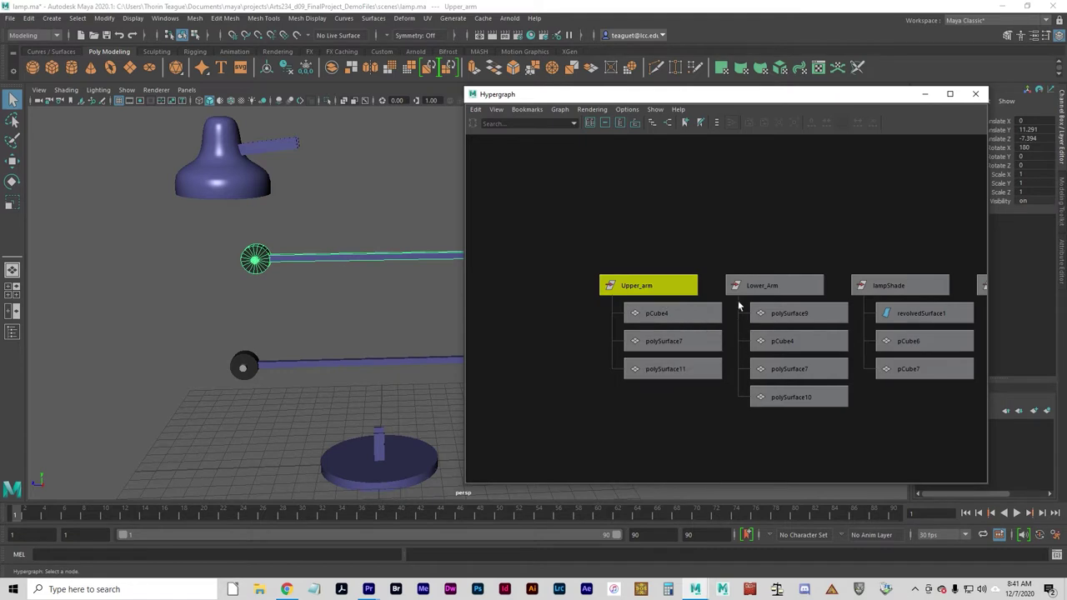
click(762, 292)
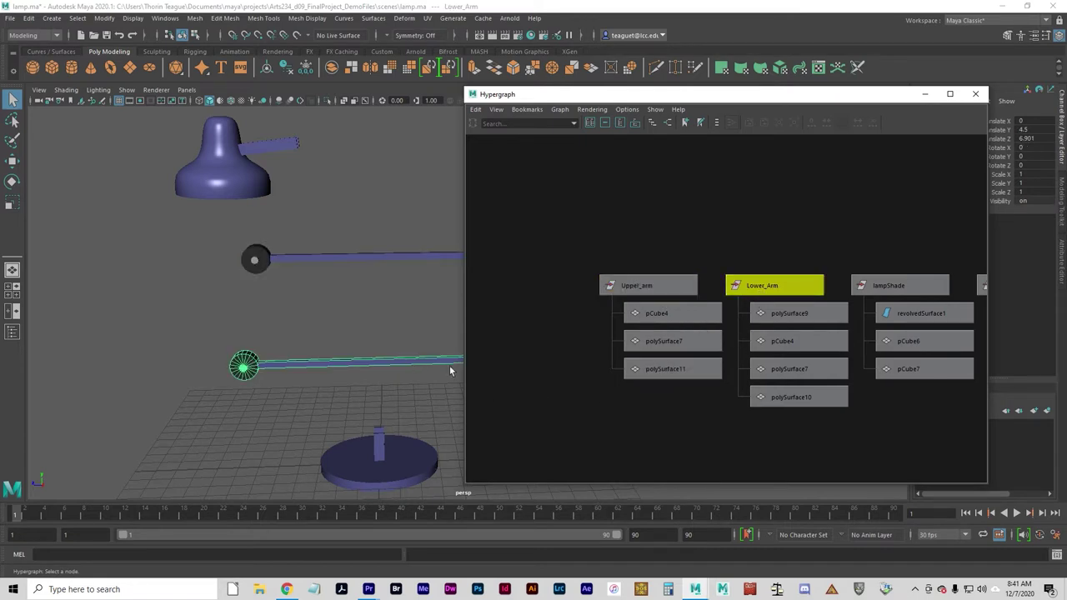
click(799, 313)
click(800, 341)
click(798, 369)
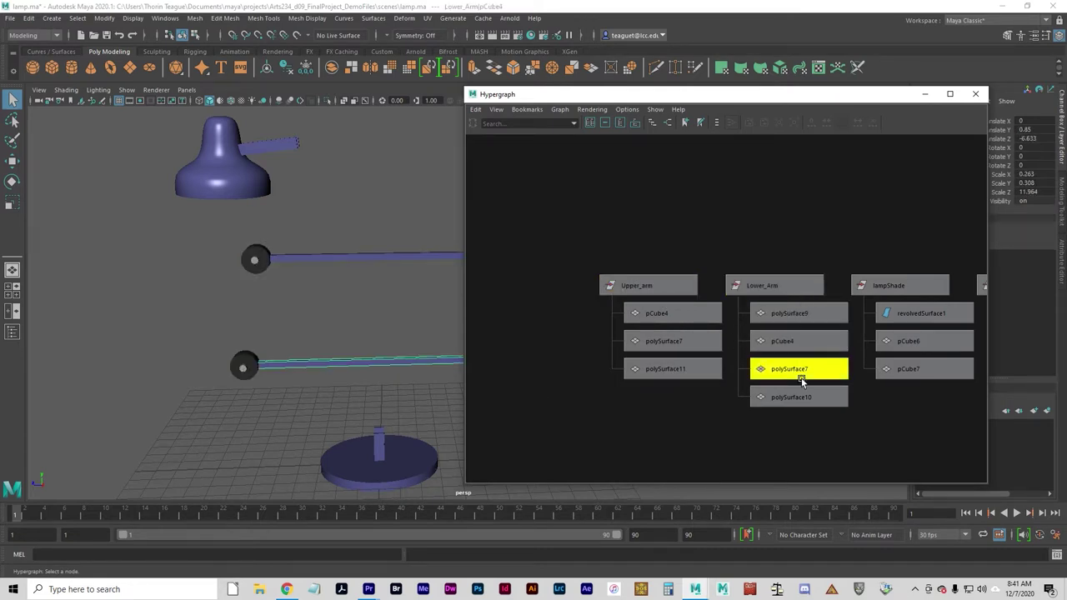
click(804, 398)
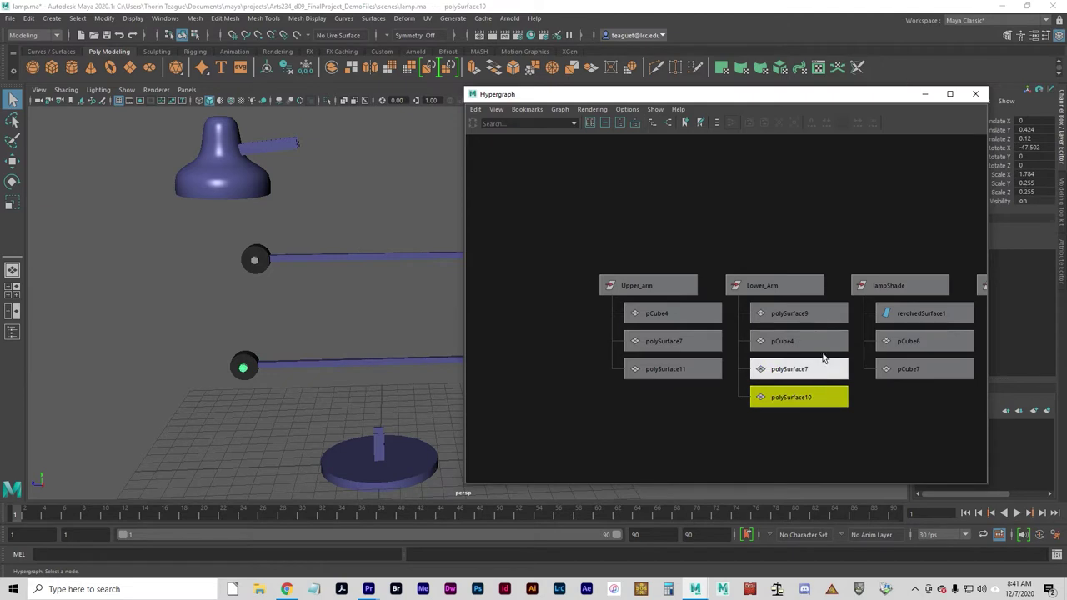
click(888, 285)
click(890, 314)
click(911, 343)
click(911, 368)
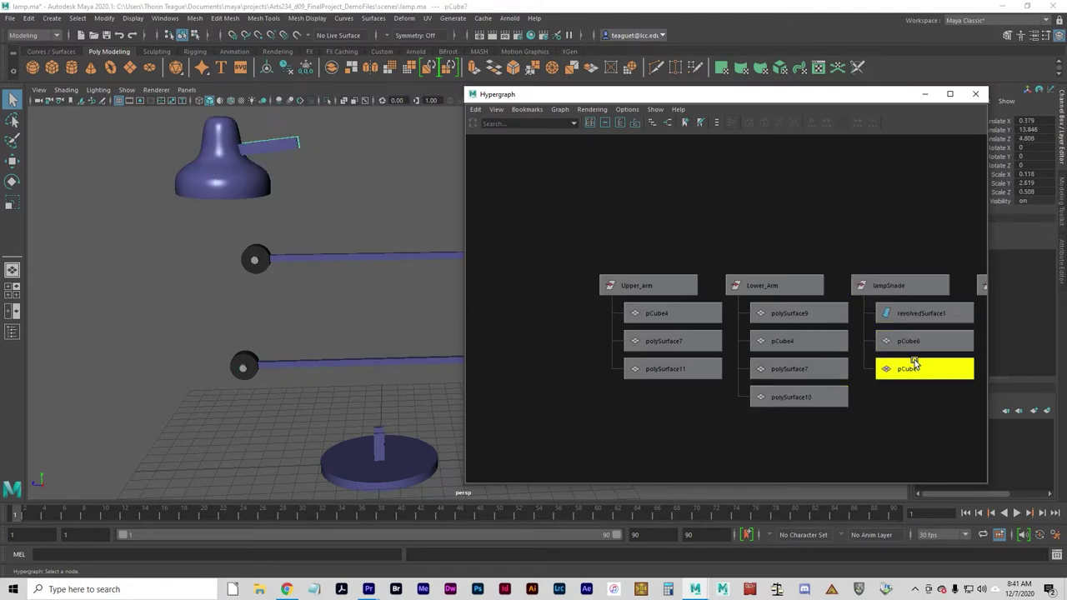
click(911, 341)
click(913, 314)
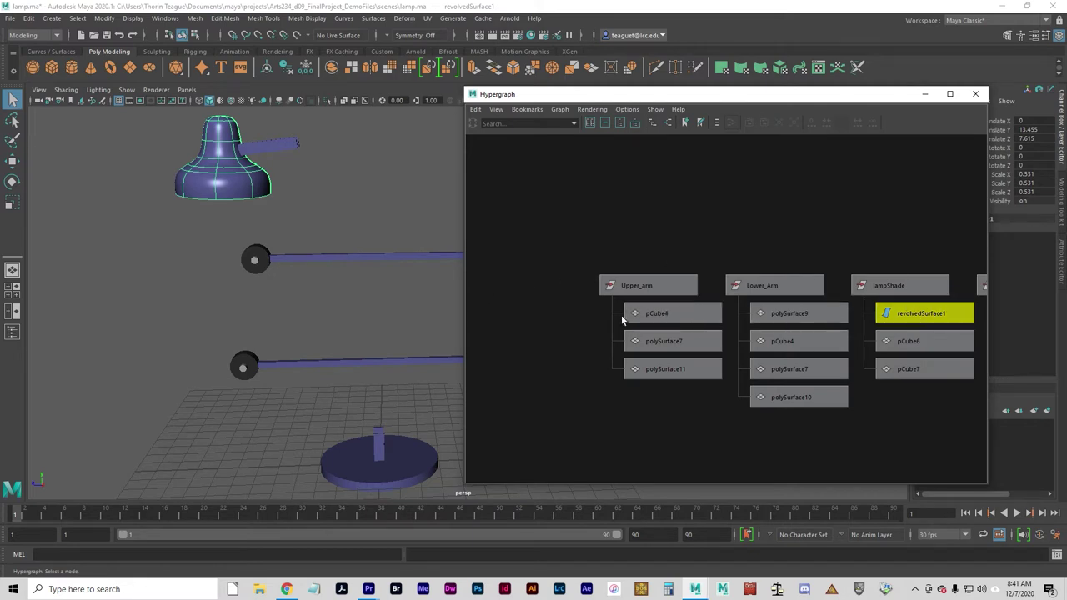
click(635, 286)
click(755, 286)
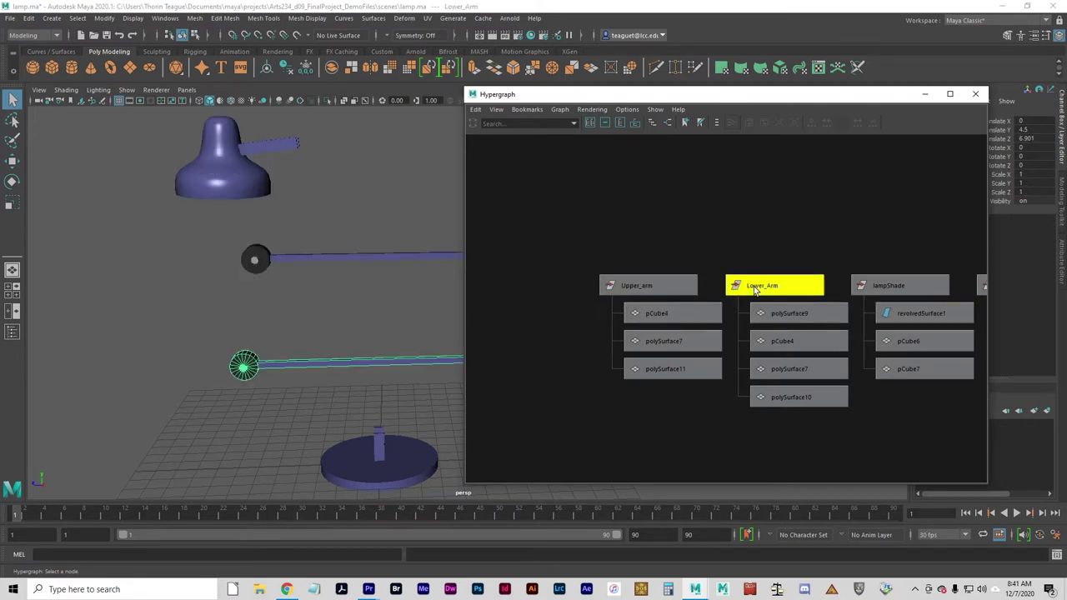
click(656, 284)
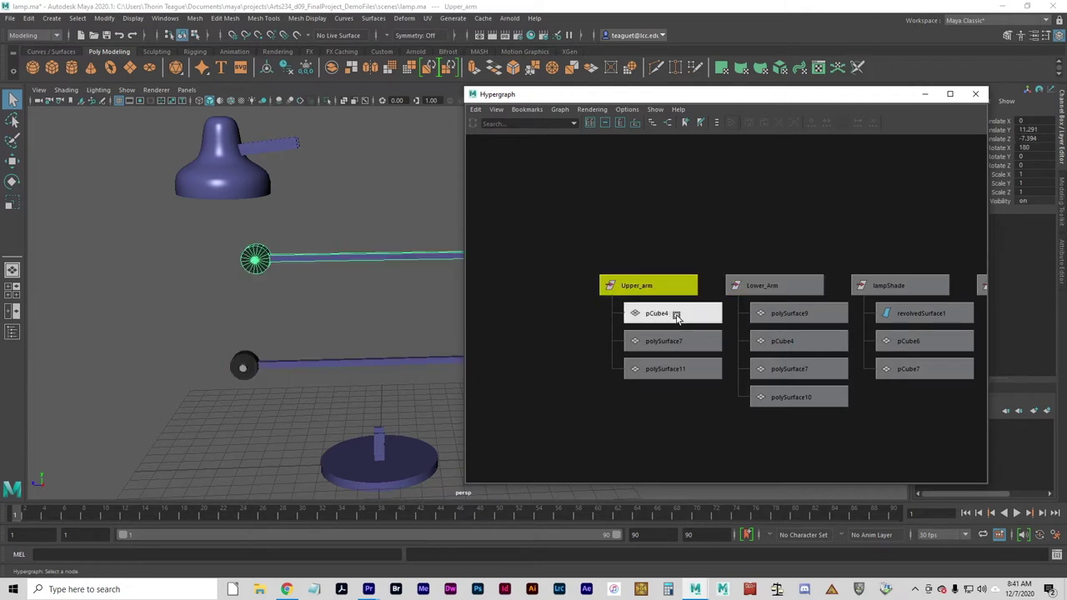
click(669, 341)
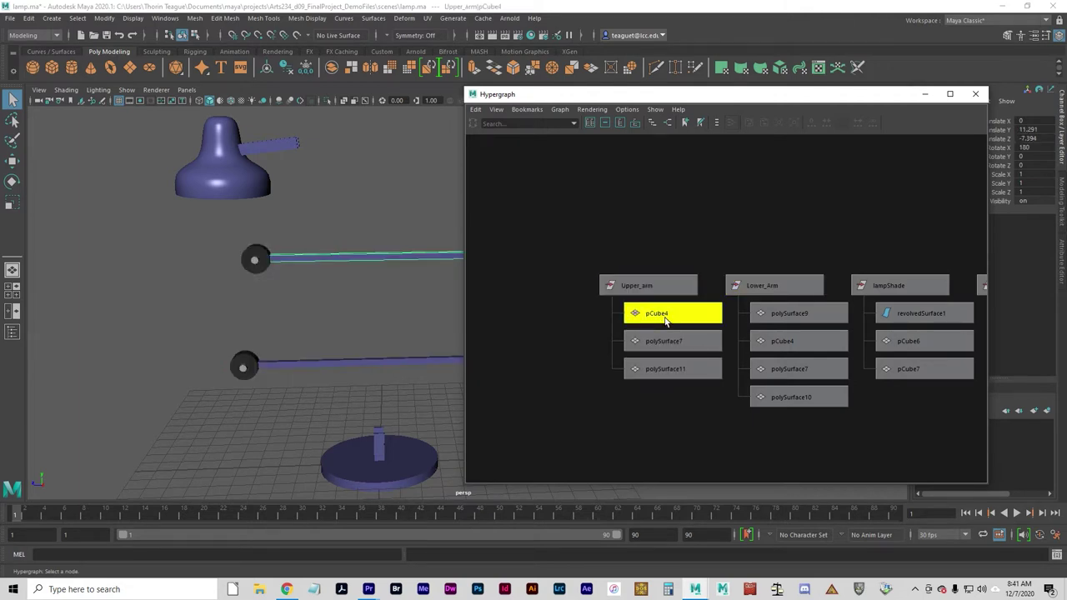
click(680, 355)
click(680, 362)
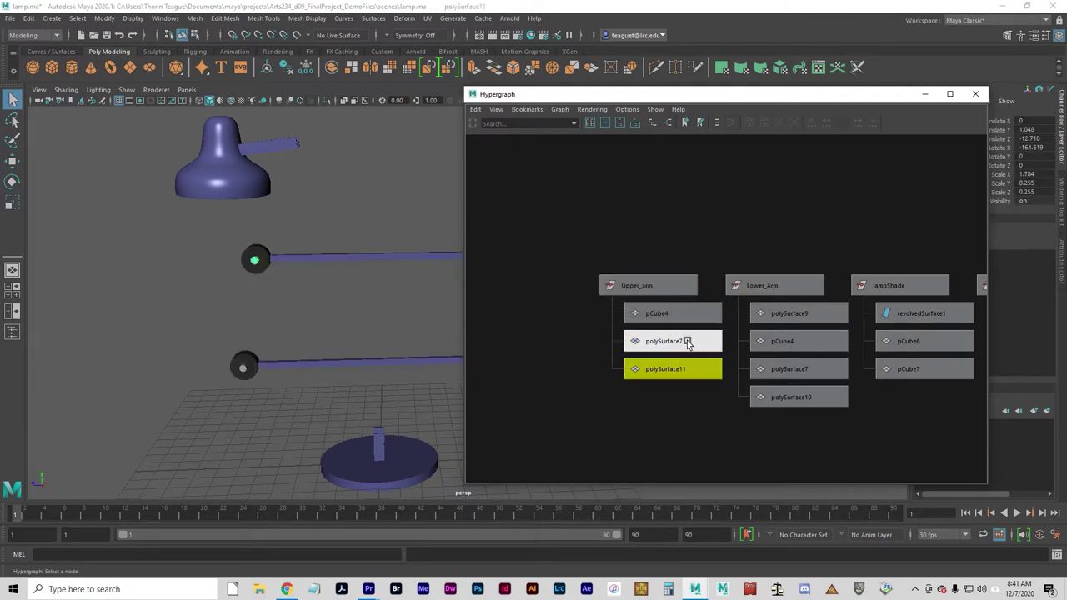
click(656, 287)
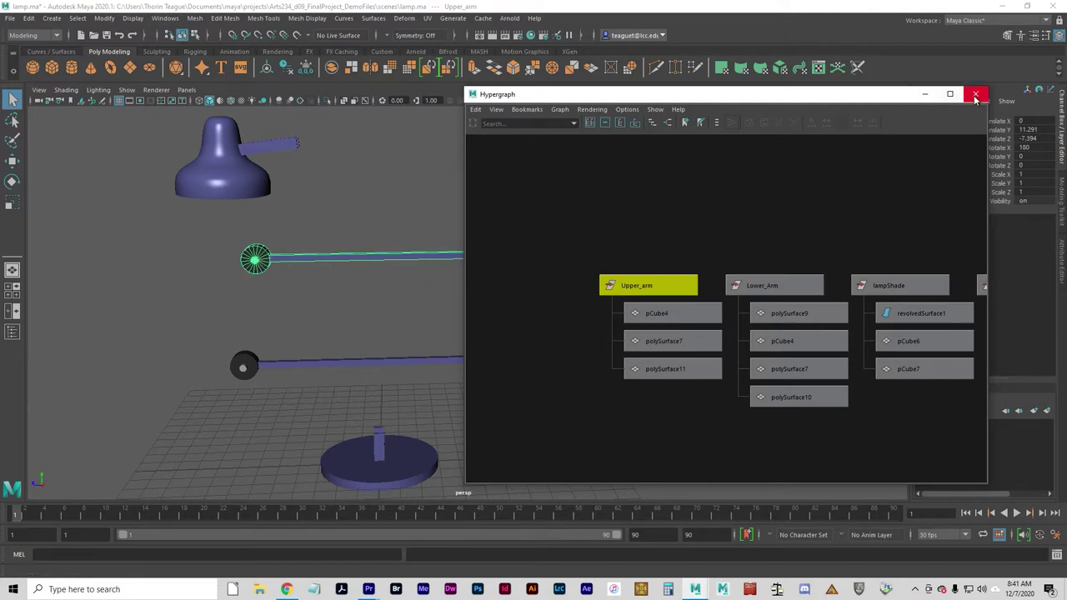
drag(873, 101, 896, 124)
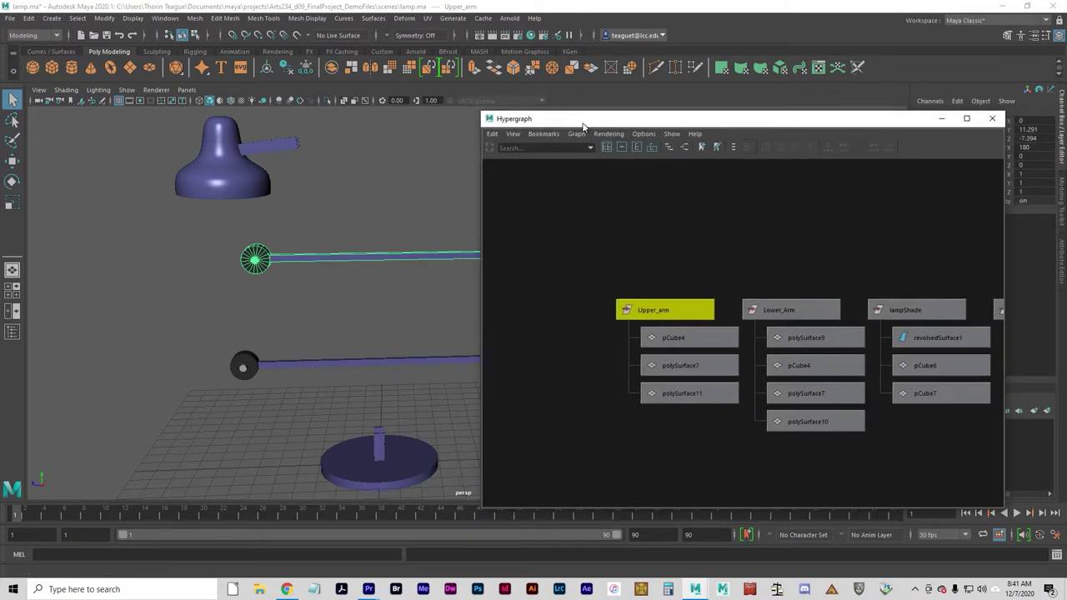
drag(574, 125, 967, 112)
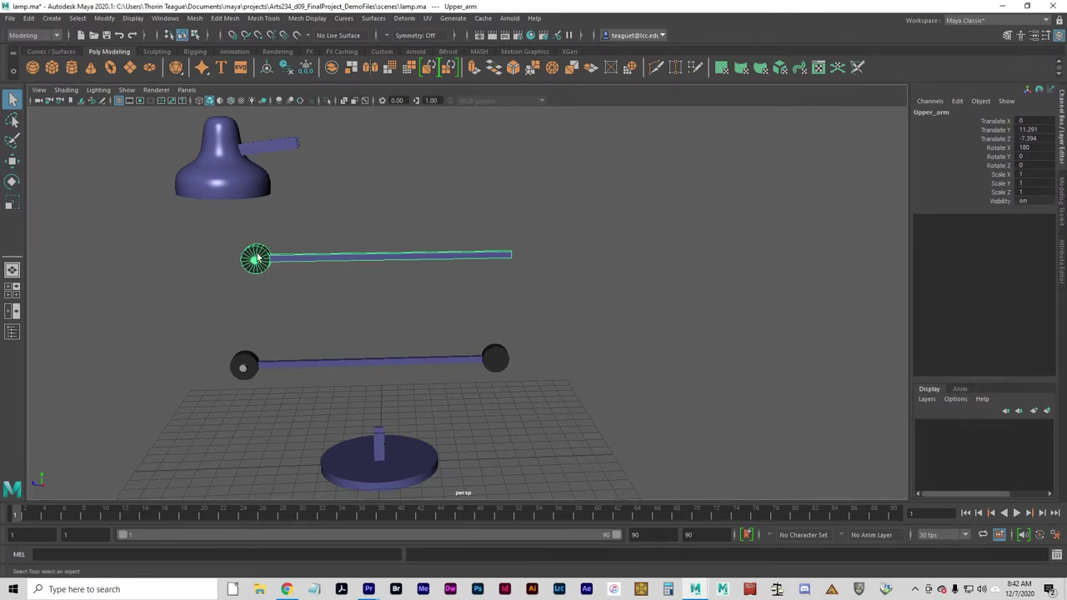
key(Down)
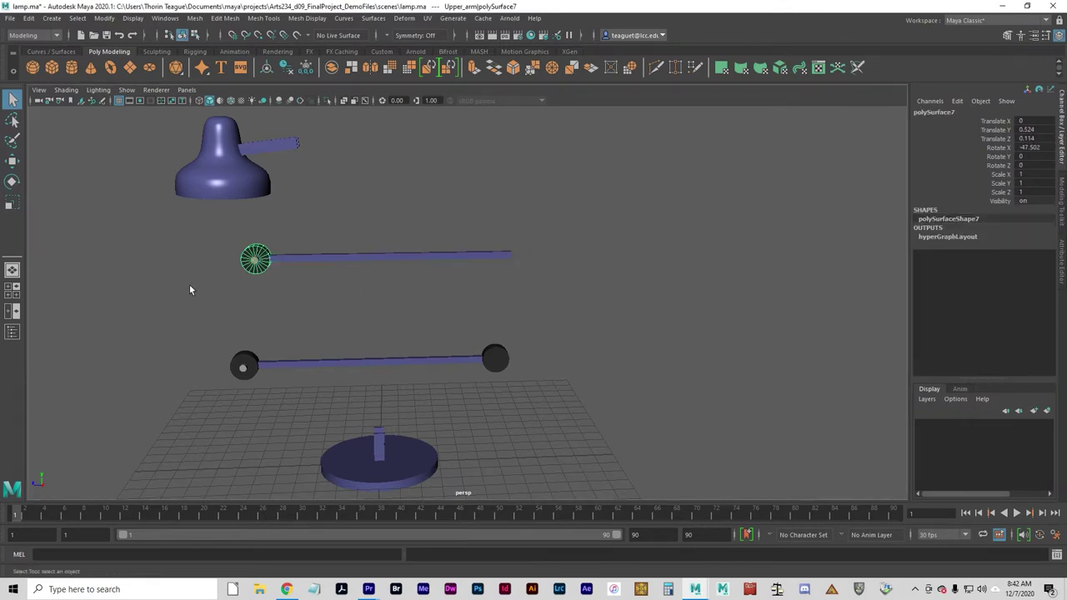
click(292, 256)
click(231, 281)
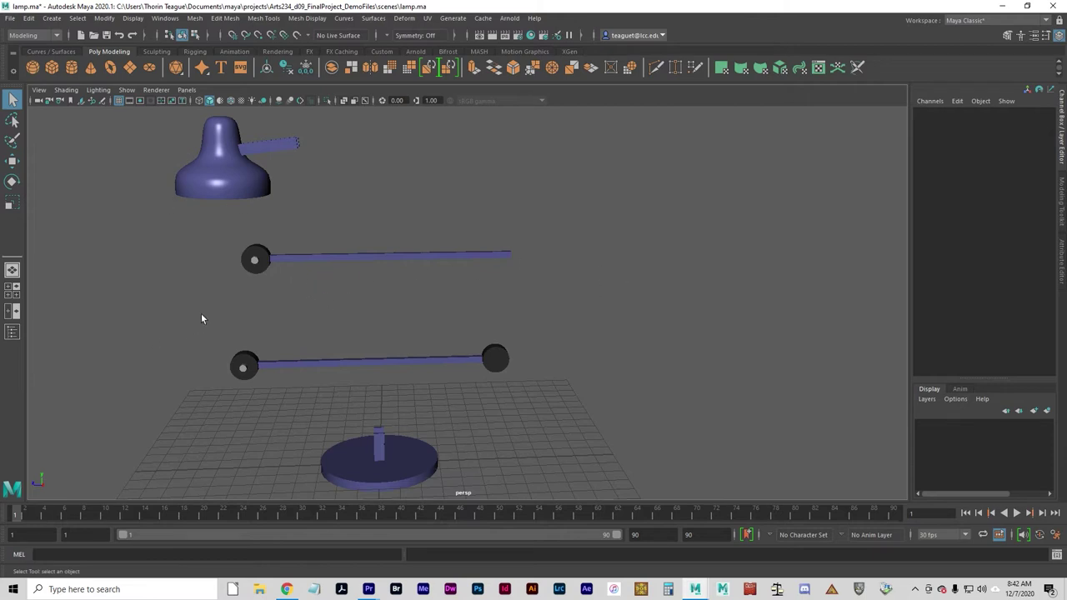
click(279, 259)
click(287, 293)
click(368, 255)
click(256, 263)
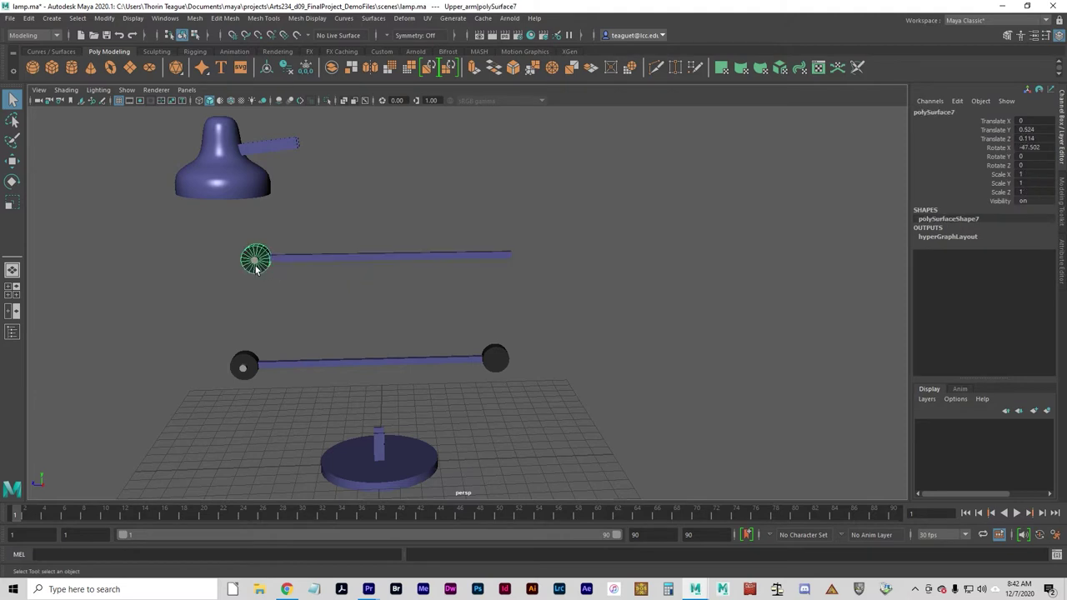
click(297, 262)
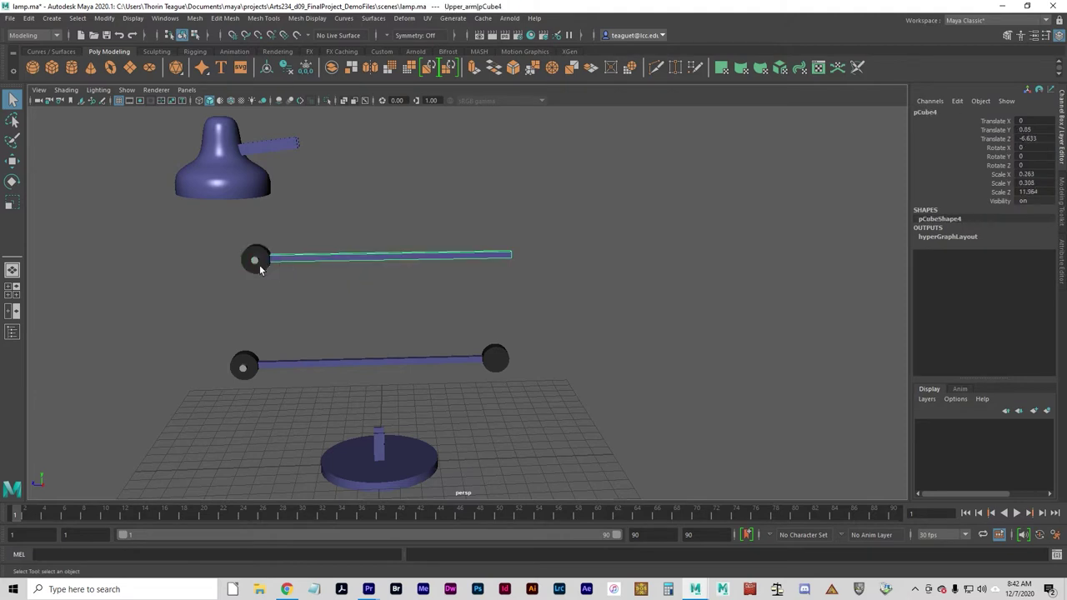
click(256, 265)
click(256, 263)
click(285, 264)
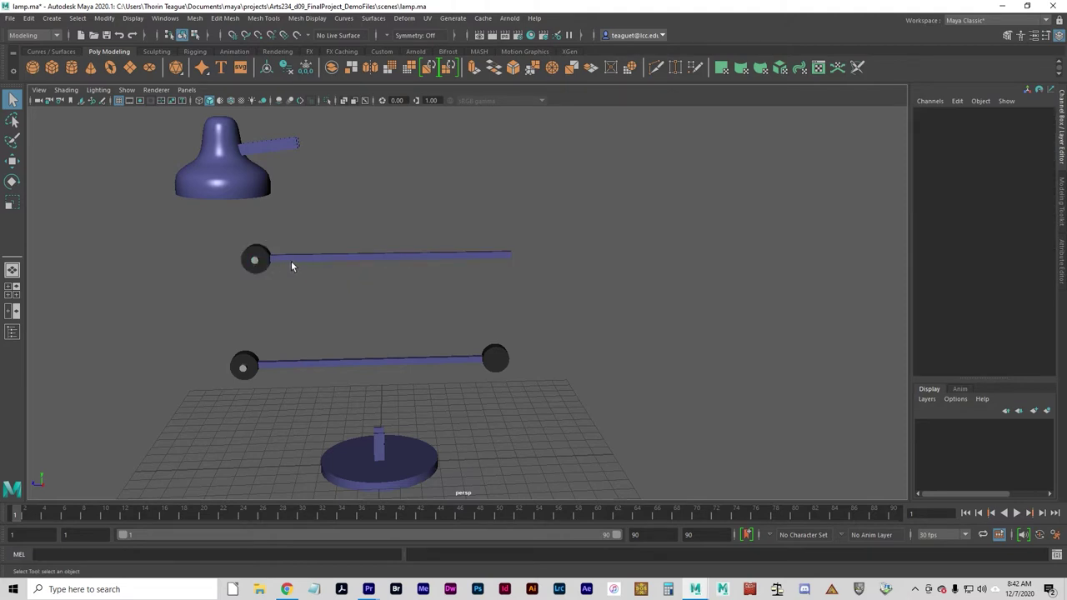
click(292, 260)
click(256, 261)
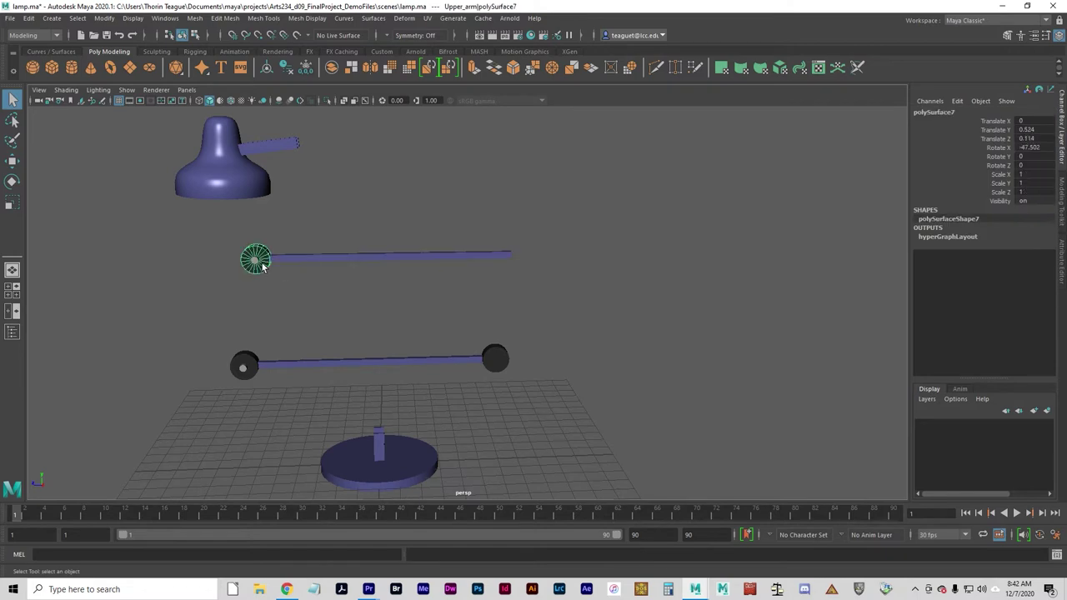
click(276, 278)
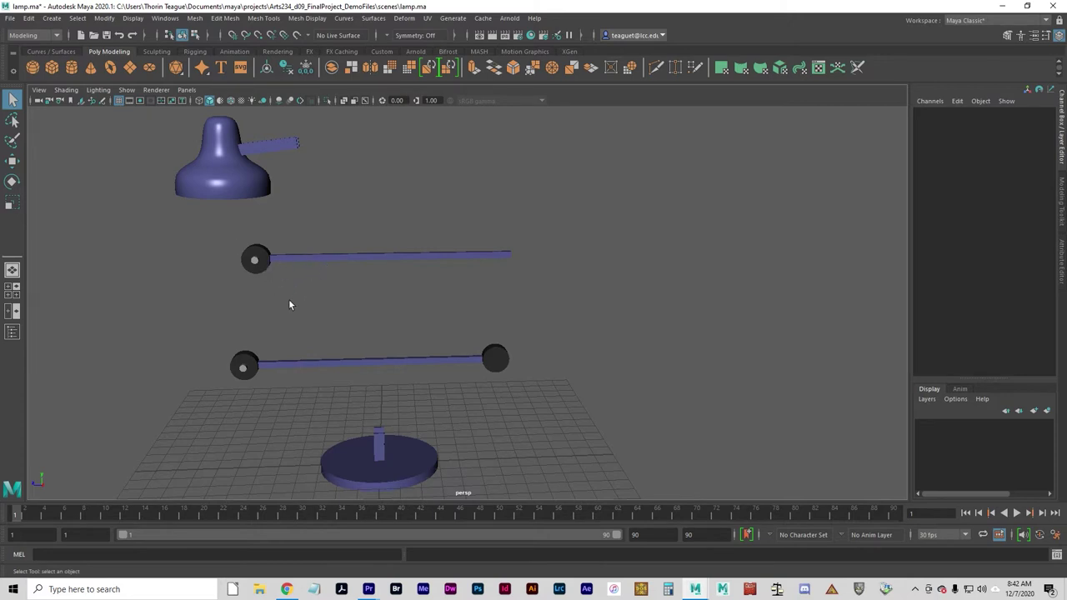
drag(215, 230, 525, 290)
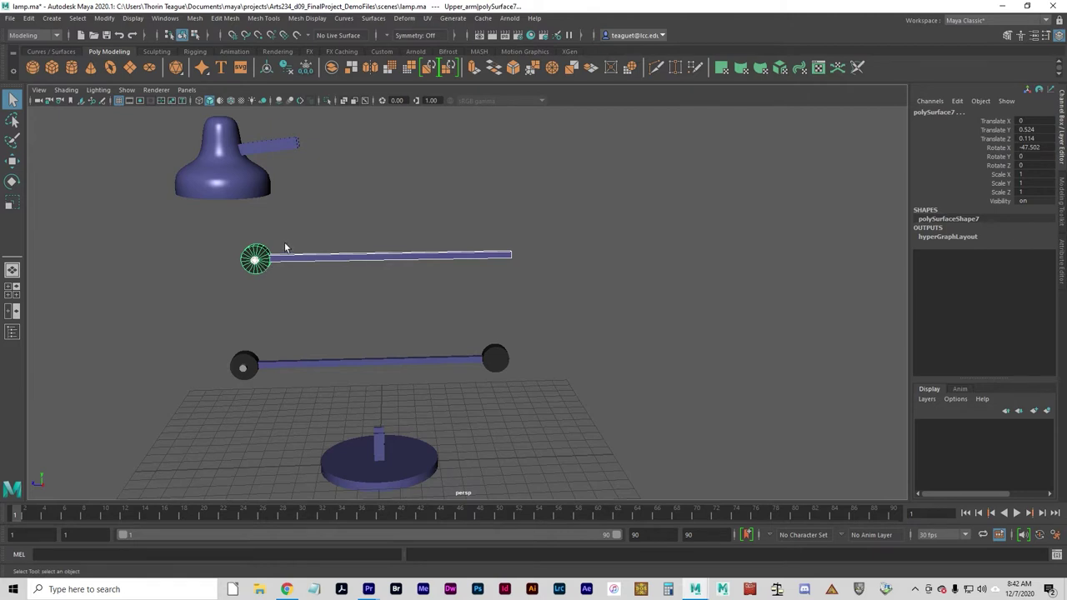
click(301, 284)
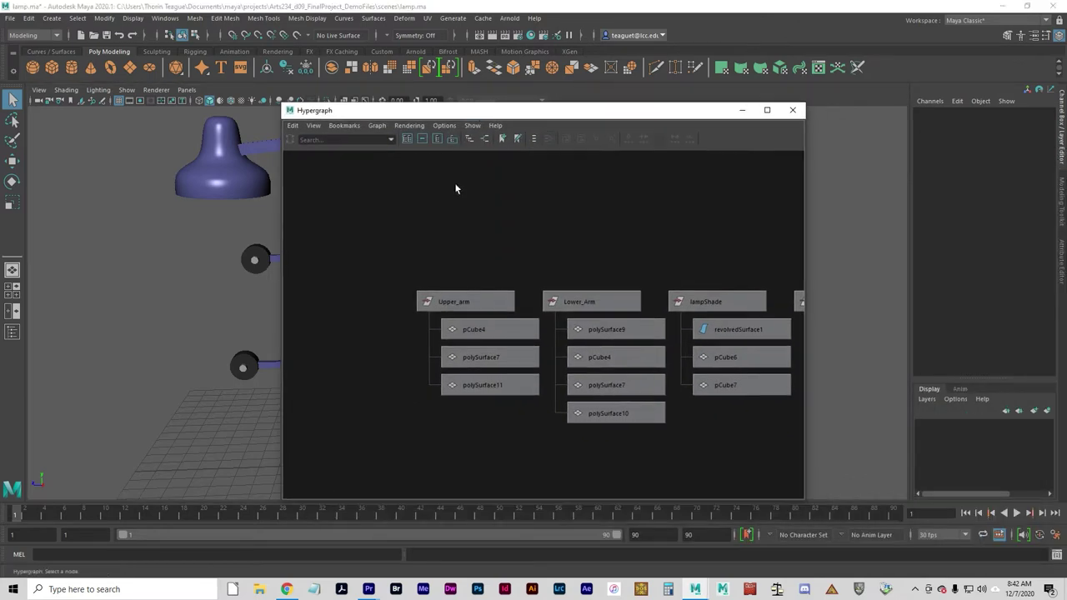
click(456, 303)
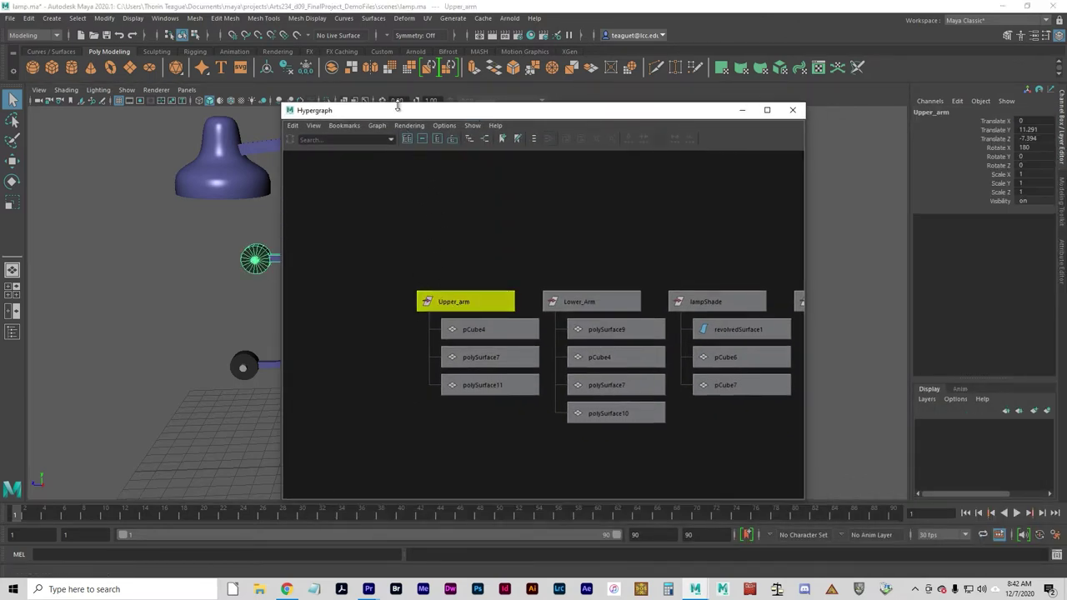
drag(395, 110, 880, 125)
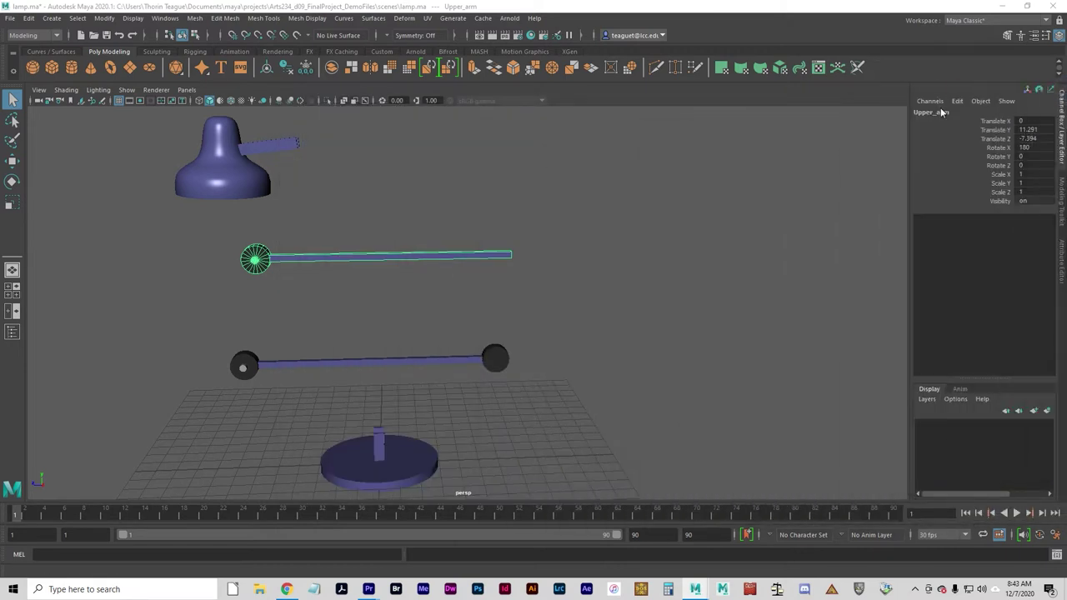
click(164, 18)
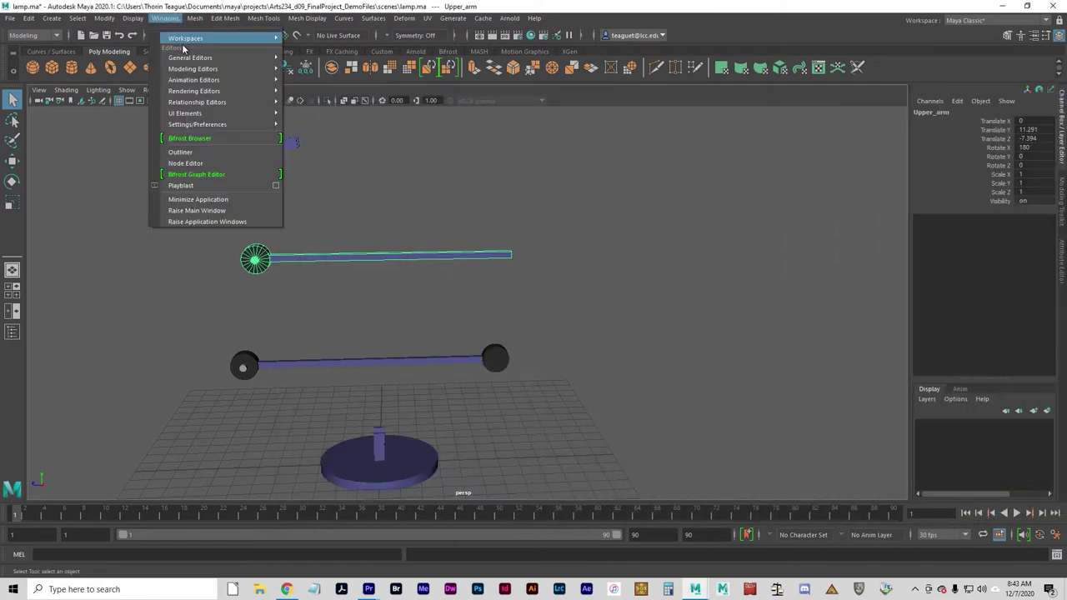
click(191, 156)
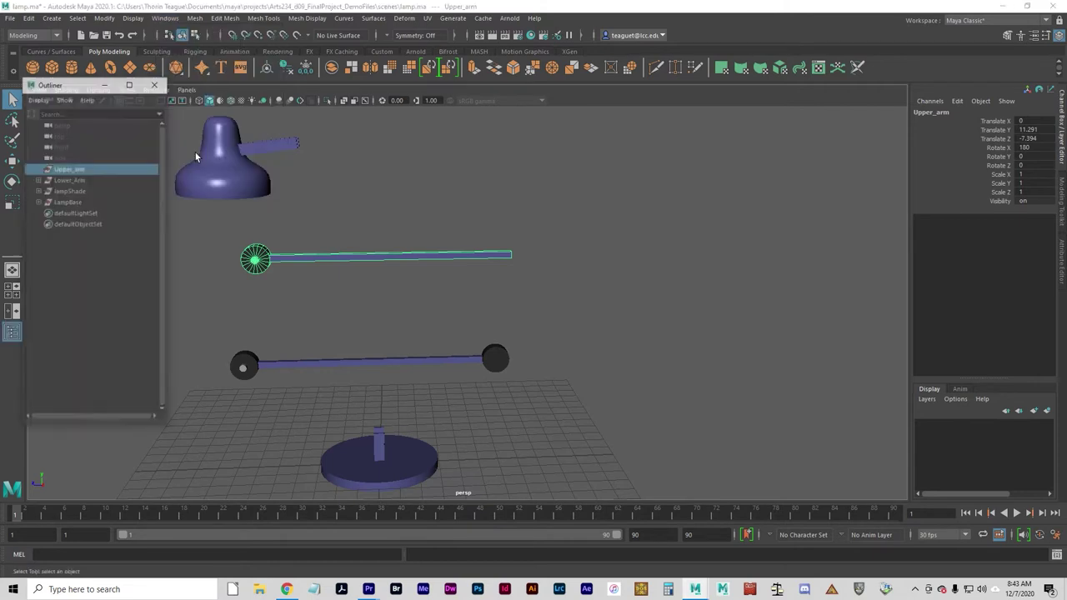
click(70, 179)
click(70, 190)
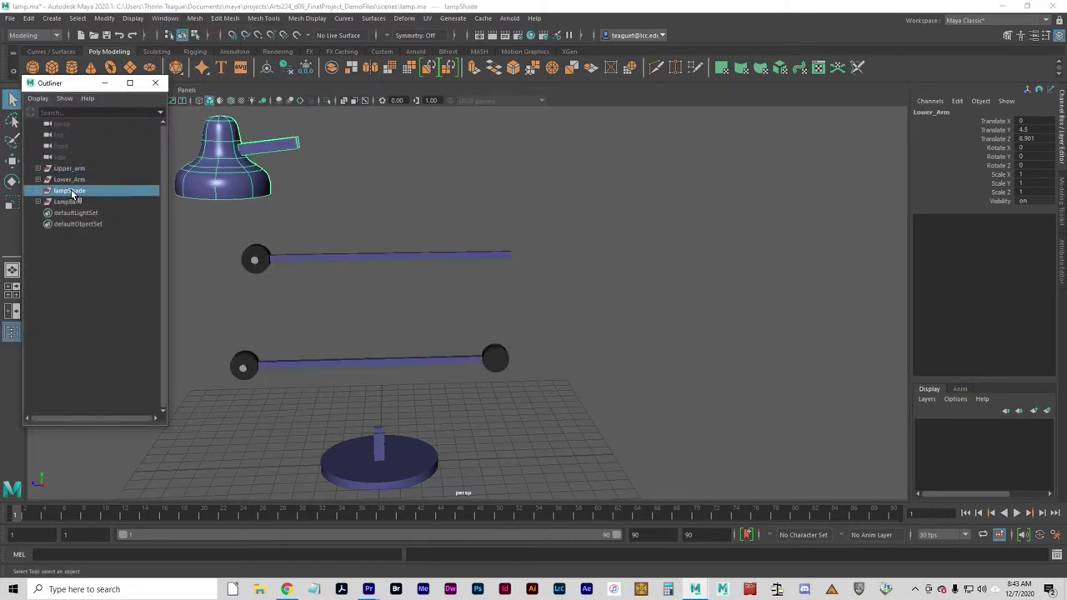
click(70, 180)
click(67, 170)
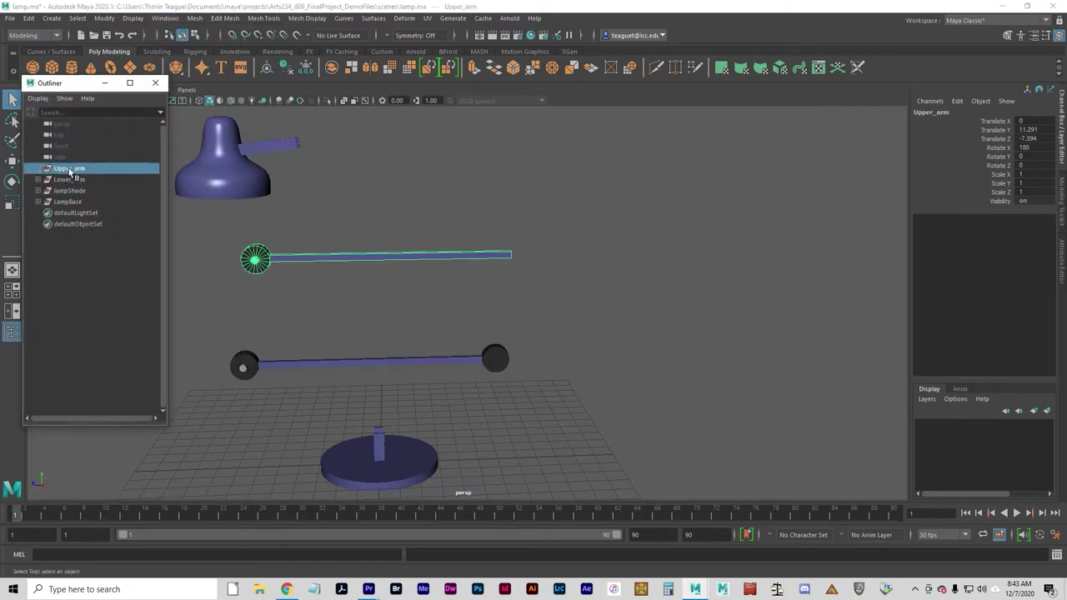
click(339, 286)
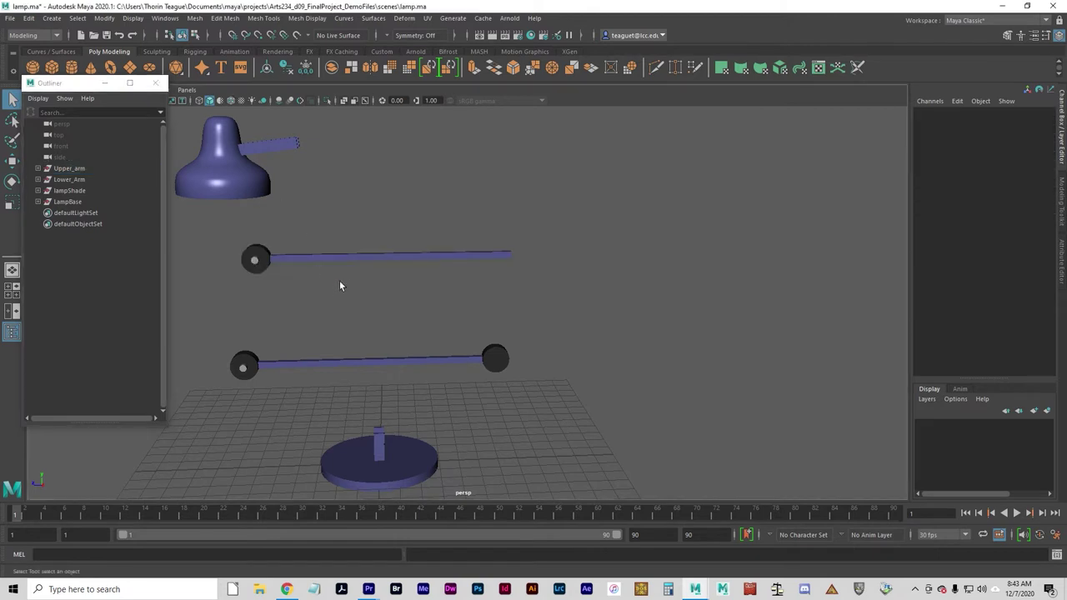
click(257, 254)
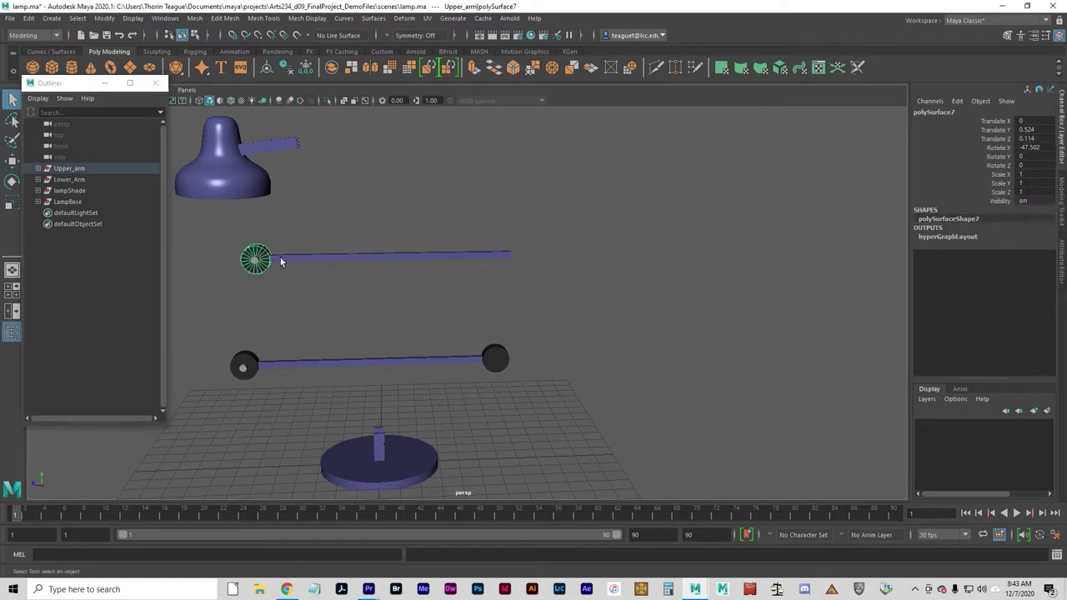
drag(216, 241, 552, 318)
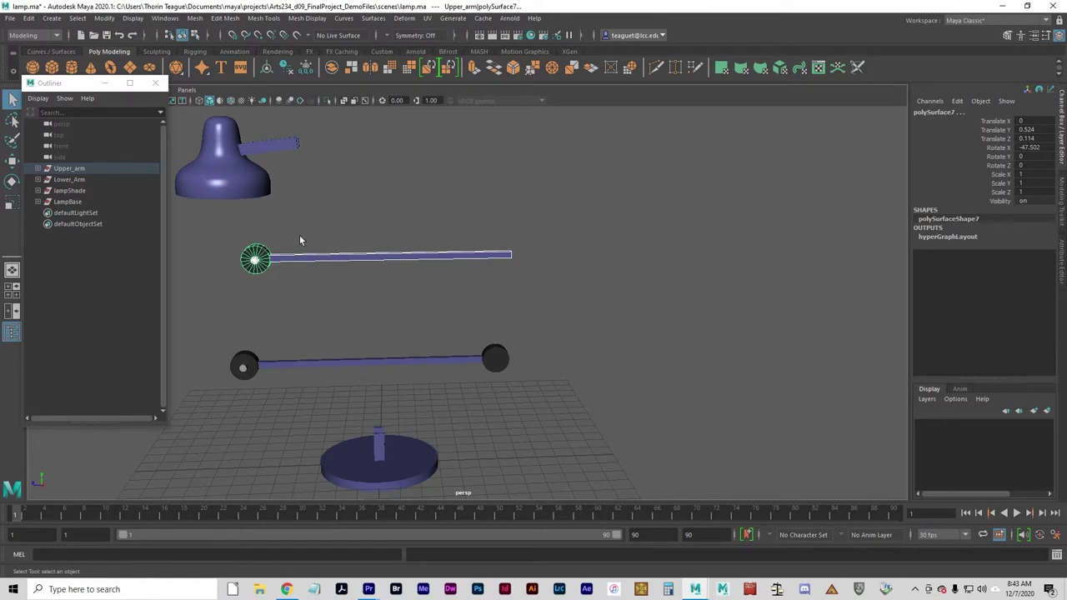
key(Up)
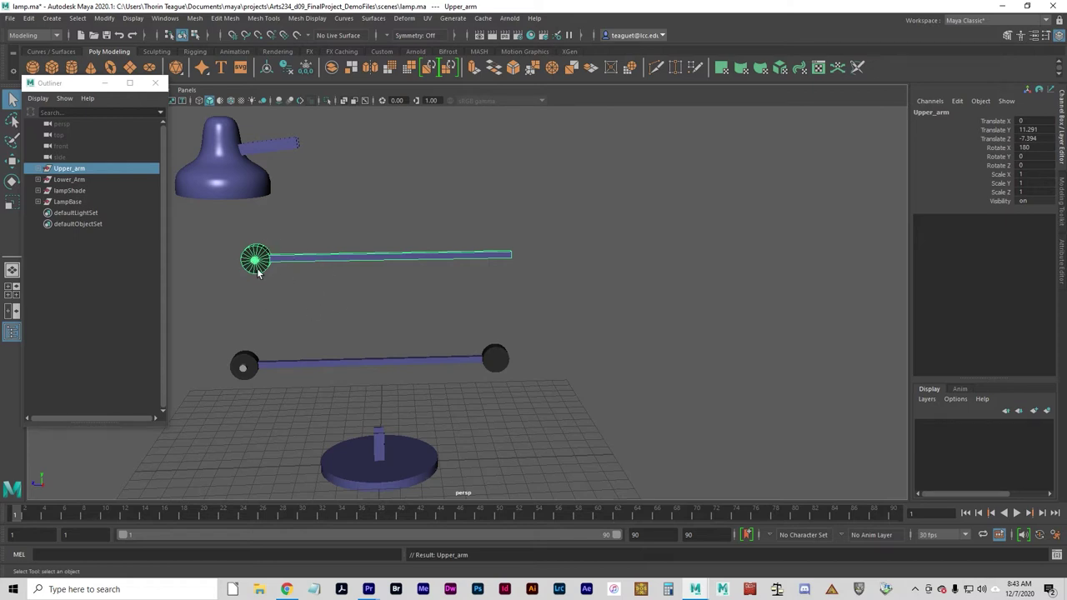
click(300, 296)
drag(295, 247, 398, 291)
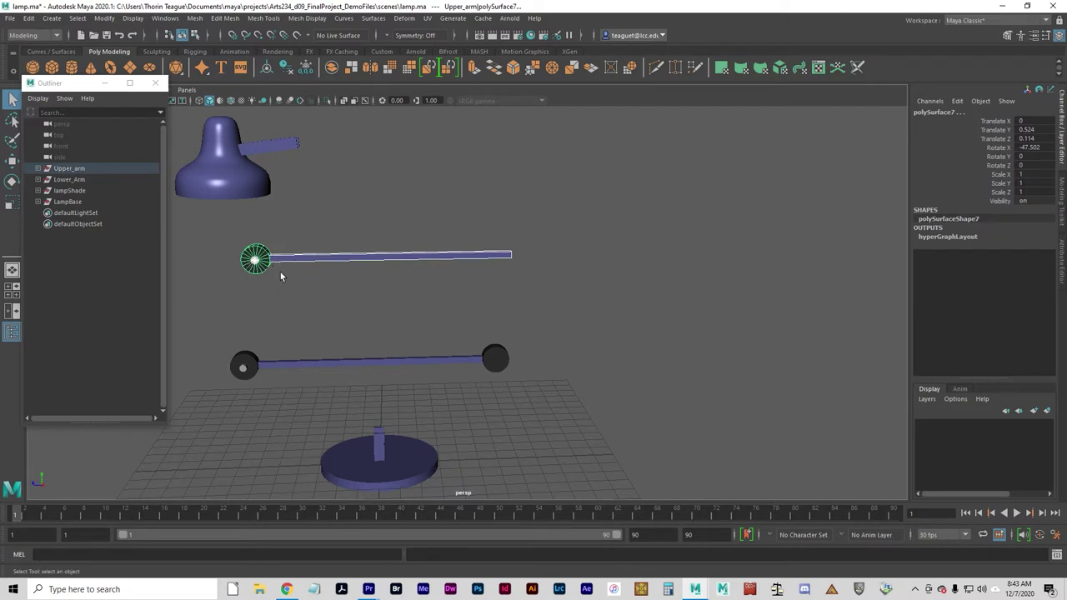
key(w)
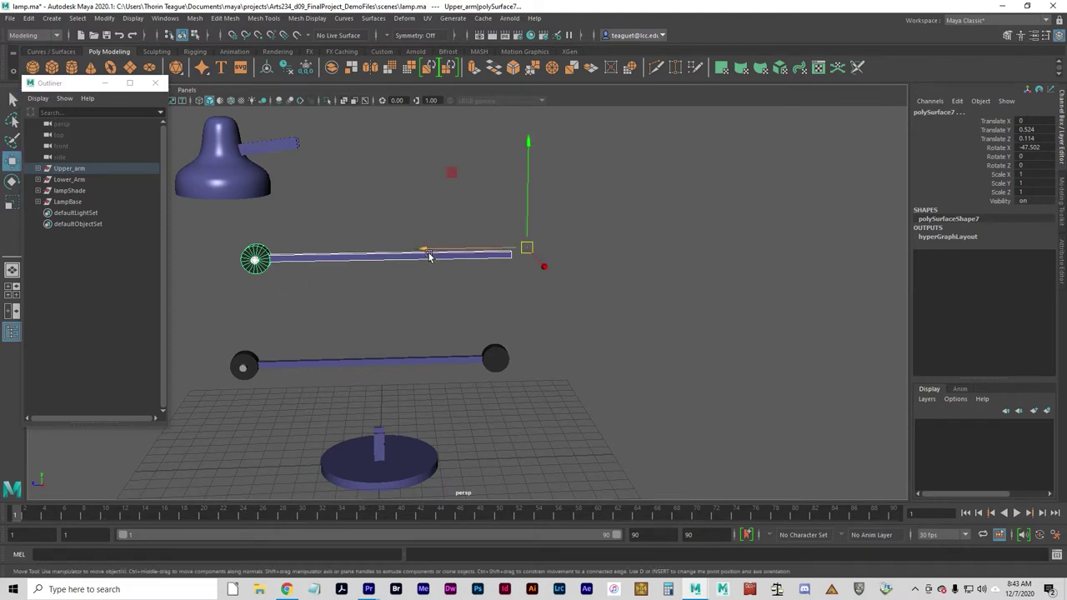
drag(430, 249, 407, 323)
click(376, 316)
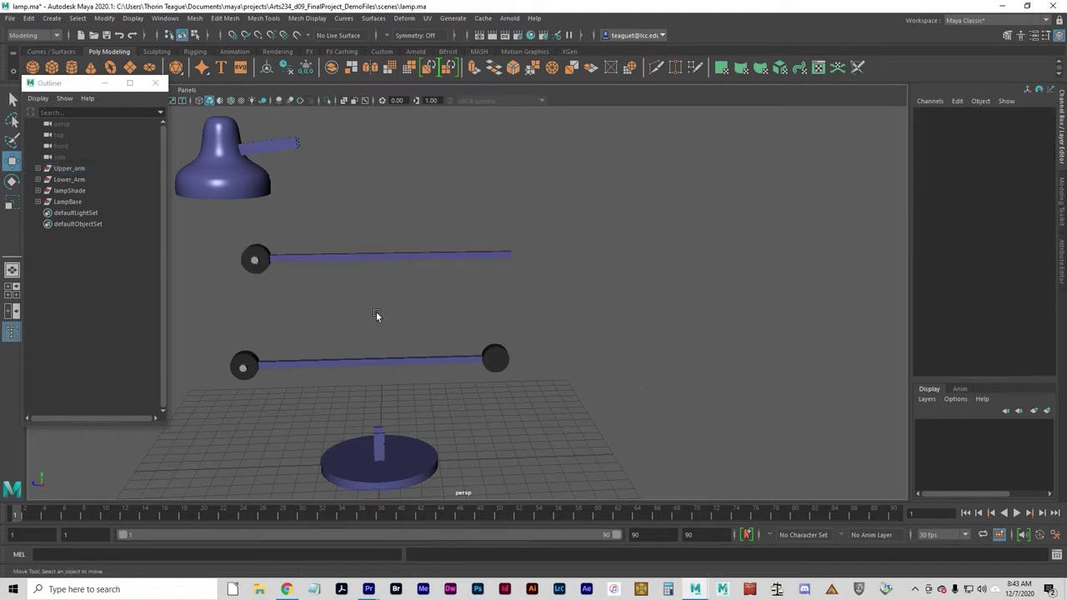
drag(546, 299, 252, 238)
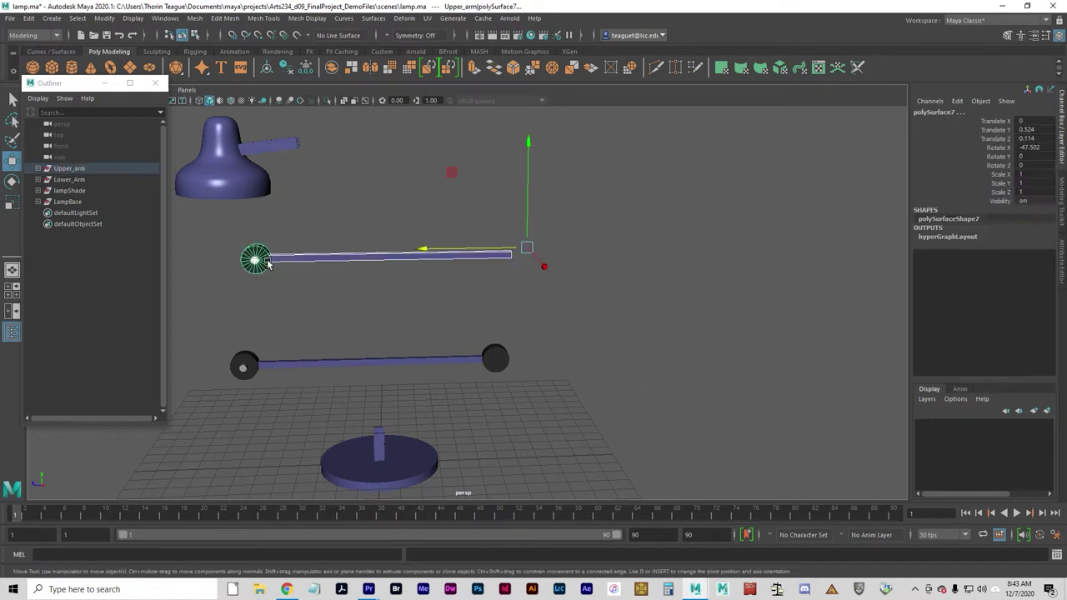
click(424, 247)
key(e)
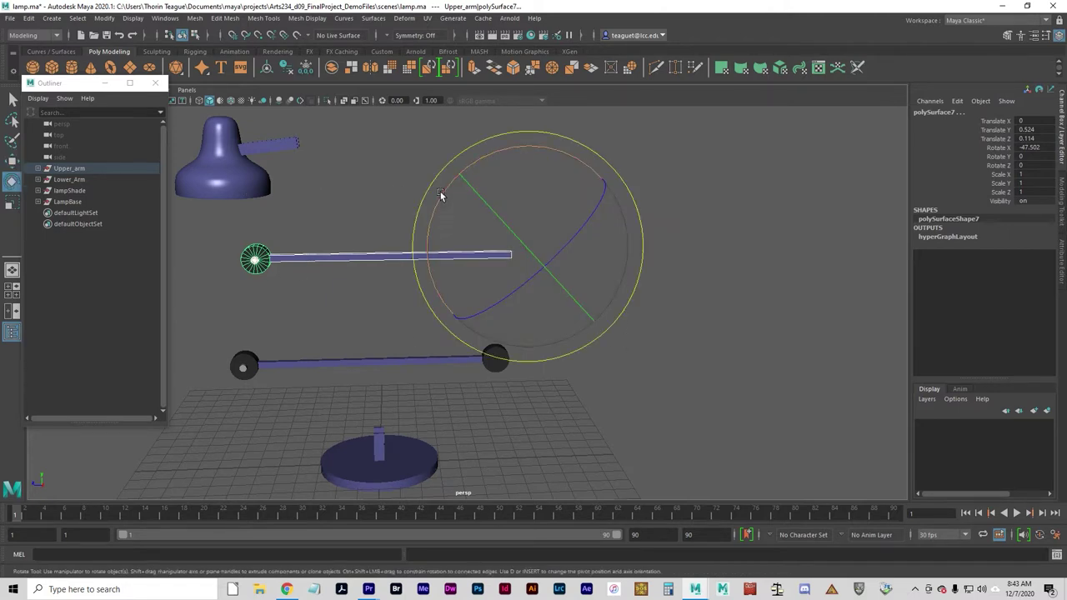
drag(441, 191, 534, 223)
mouse_move(479, 212)
mouse_down()
mouse_move(464, 214)
mouse_move(508, 222)
mouse_move(460, 210)
mouse_move(520, 217)
mouse_move(457, 214)
mouse_move(527, 223)
mouse_move(458, 208)
mouse_move(546, 226)
mouse_move(450, 195)
mouse_move(529, 209)
mouse_move(443, 183)
mouse_move(474, 193)
mouse_up()
key(ctrl+z)
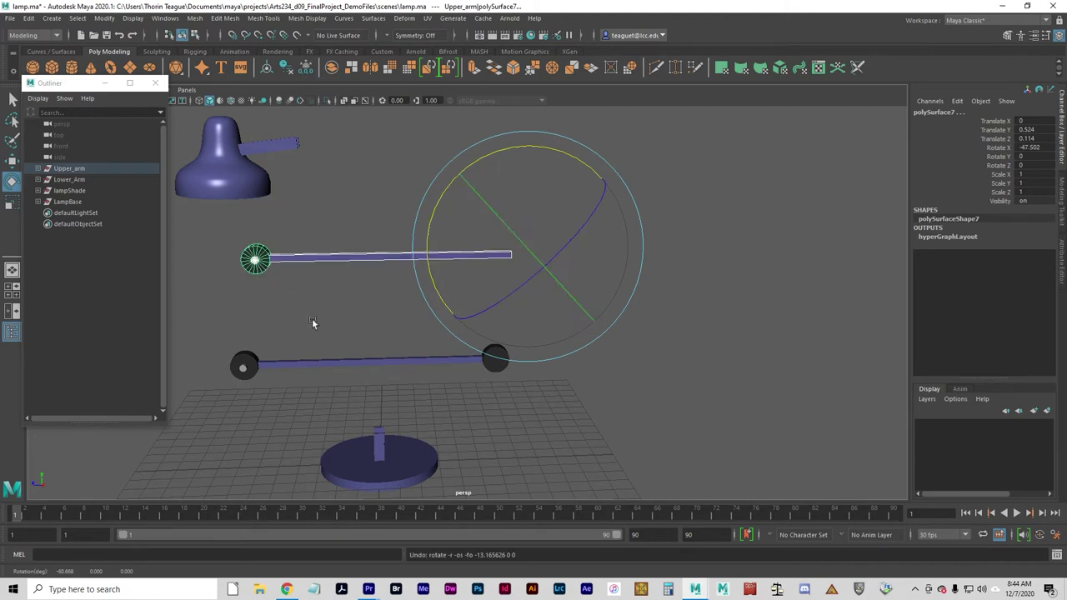
key(w)
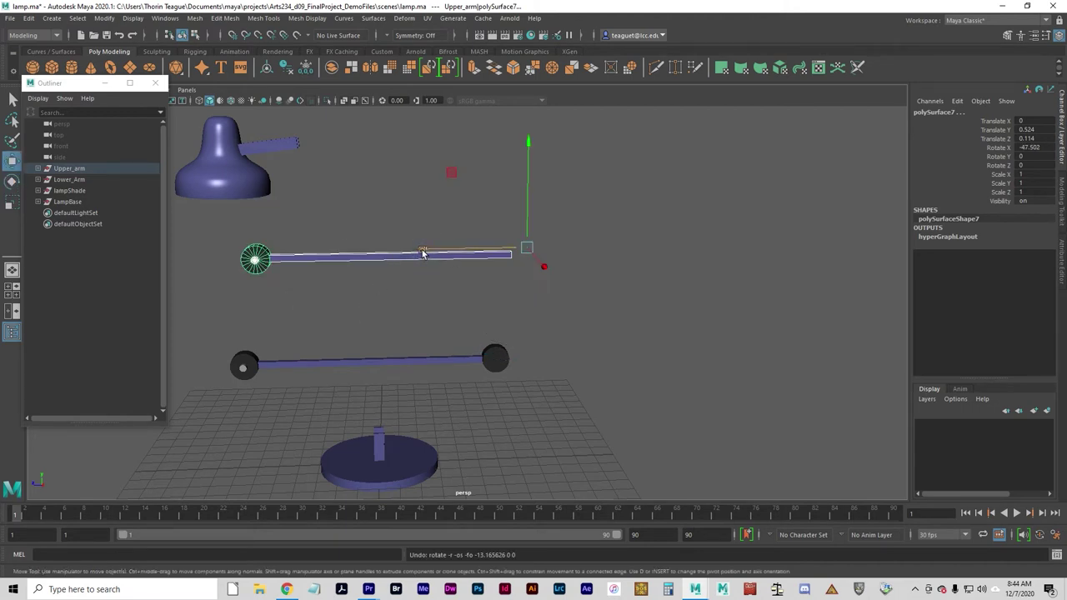
drag(423, 252, 503, 260)
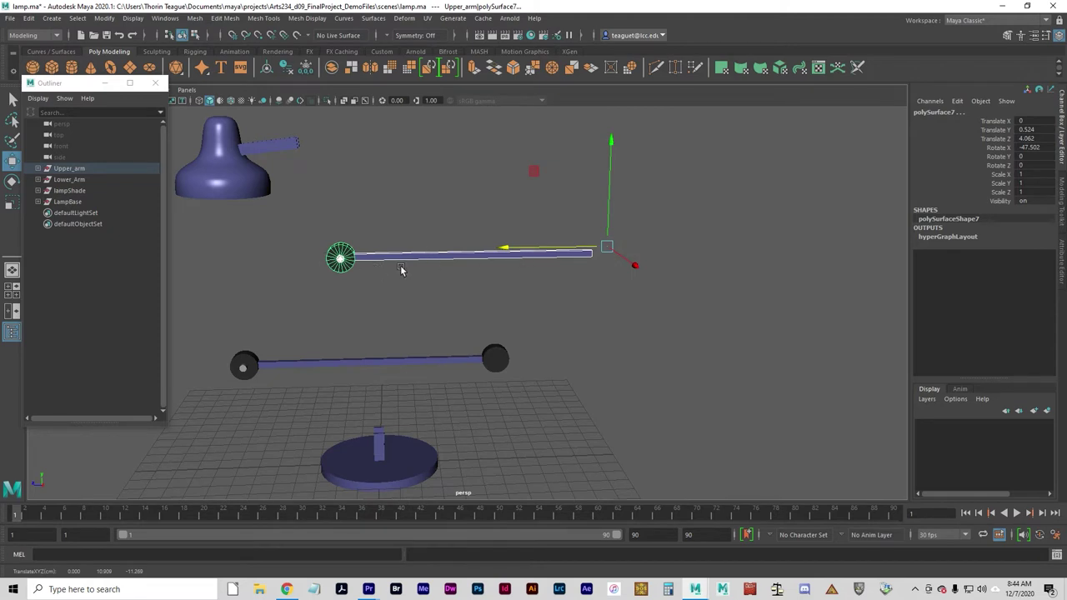
drag(509, 248, 455, 246)
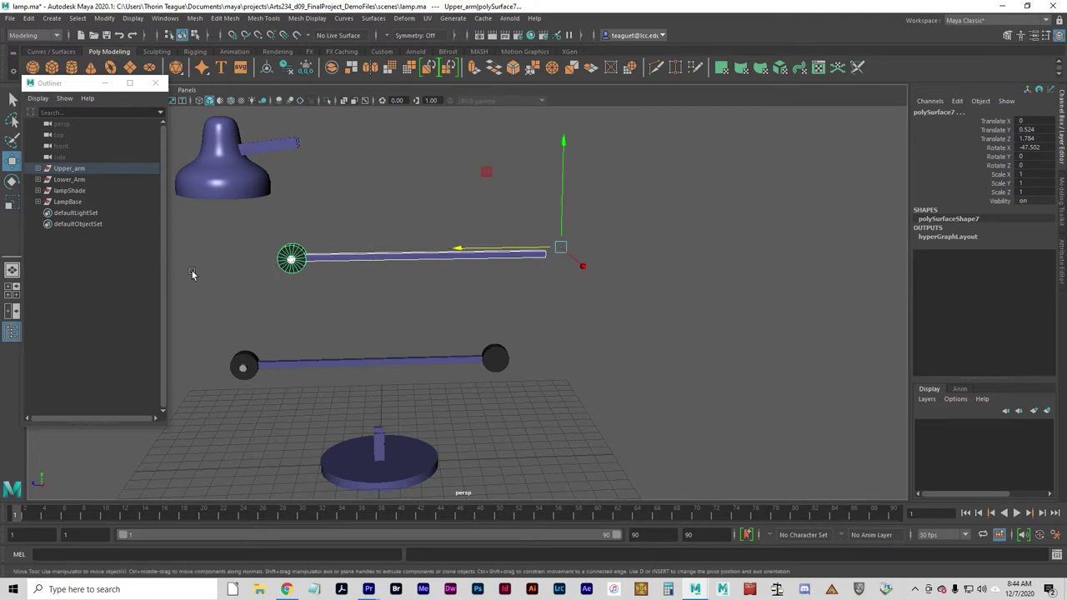
key(ctrl+z)
key(ctrl+z)
key(ctrl+z)
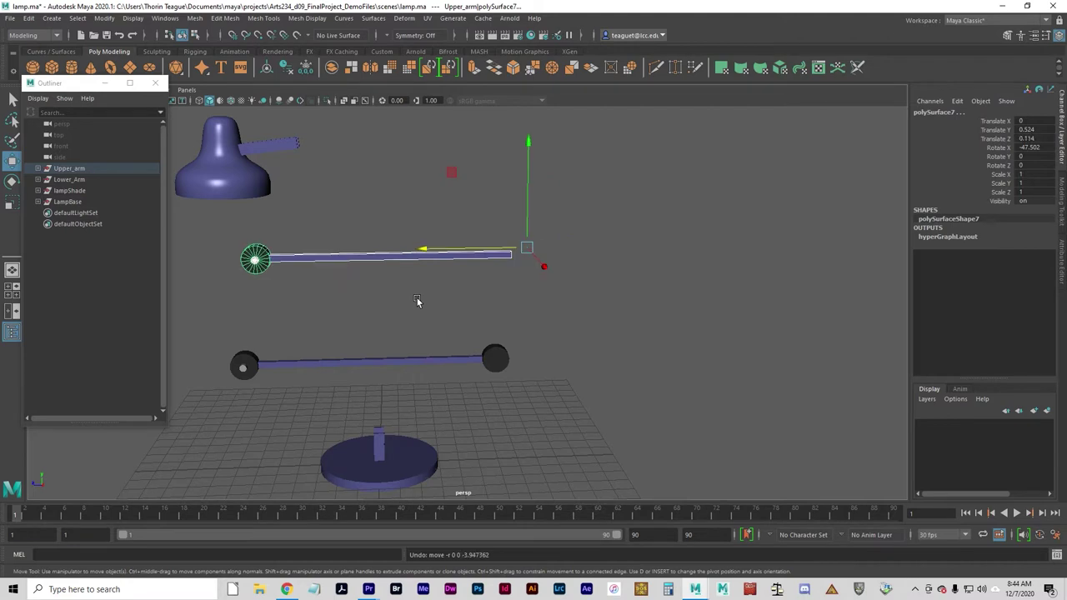
click(417, 298)
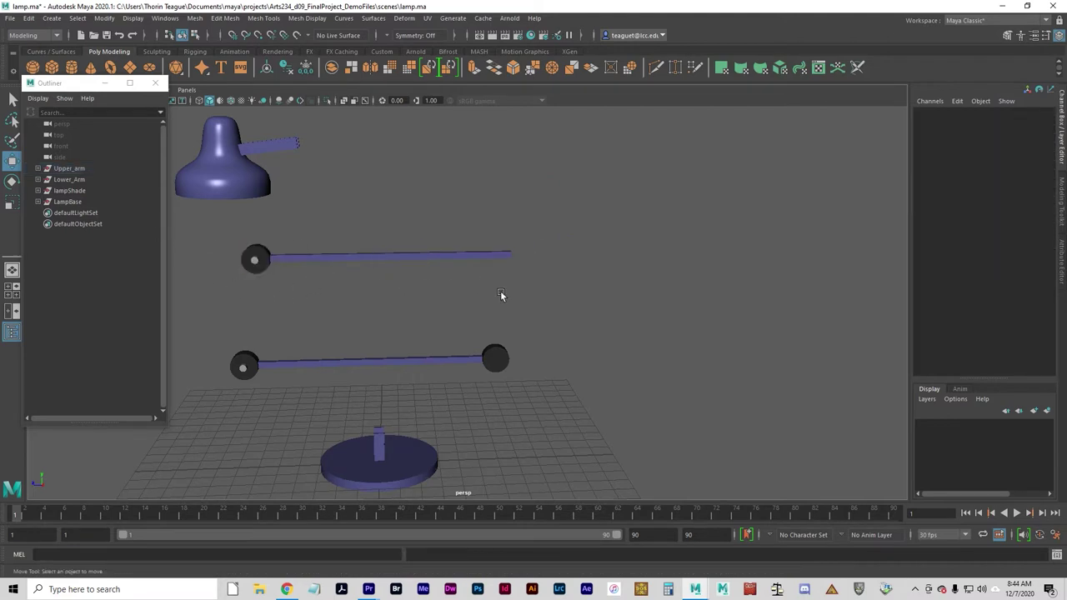
- Select Lower_Arm, toggle its pivot editing on and off, and switch to the four-view layout
click(66, 169)
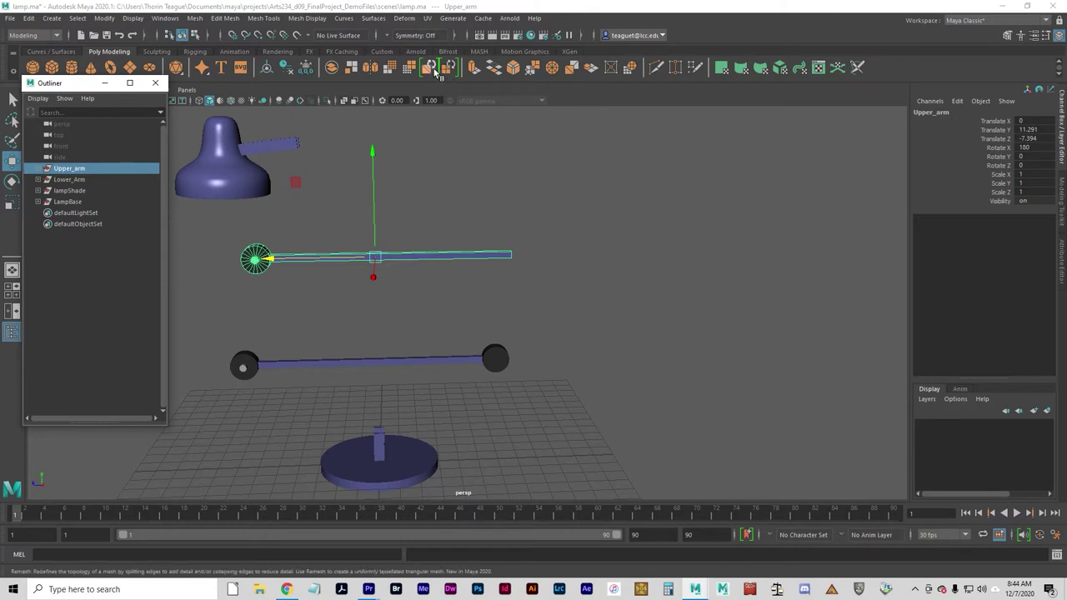
click(70, 180)
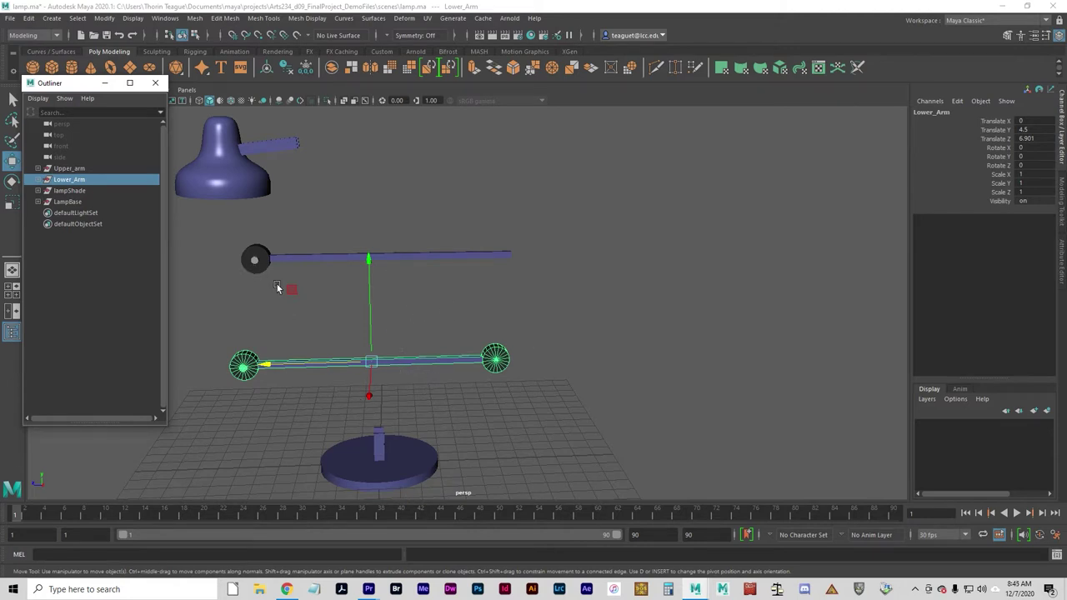
key(d)
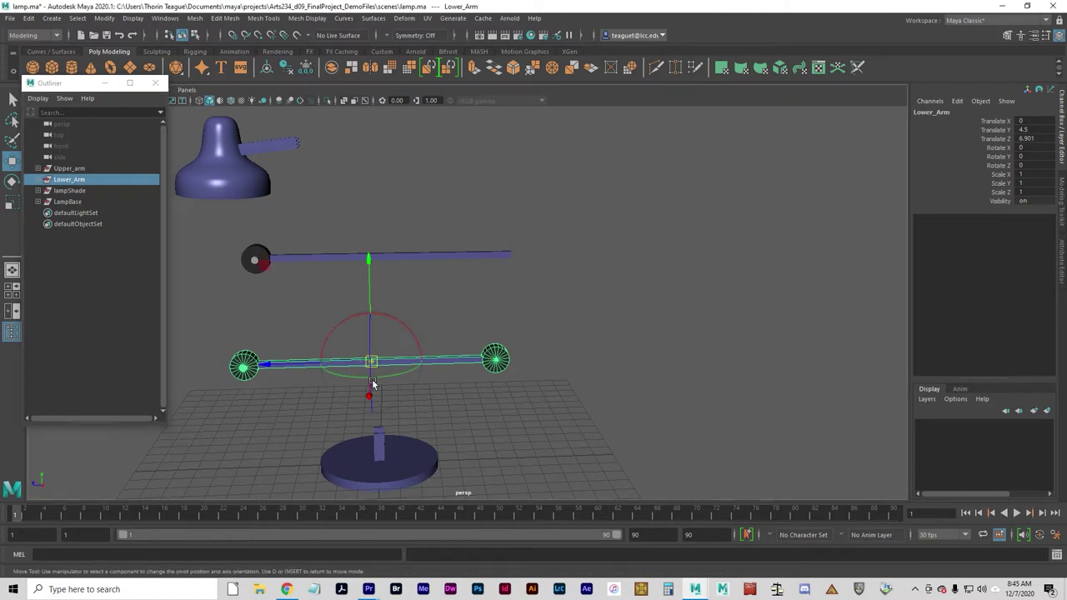
key(d)
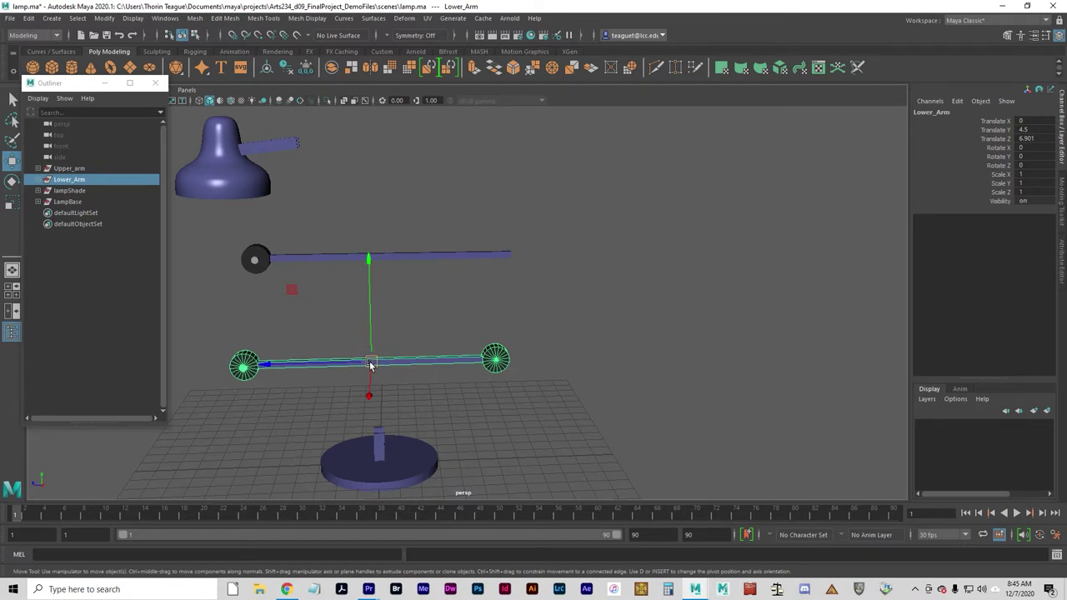
key(space)
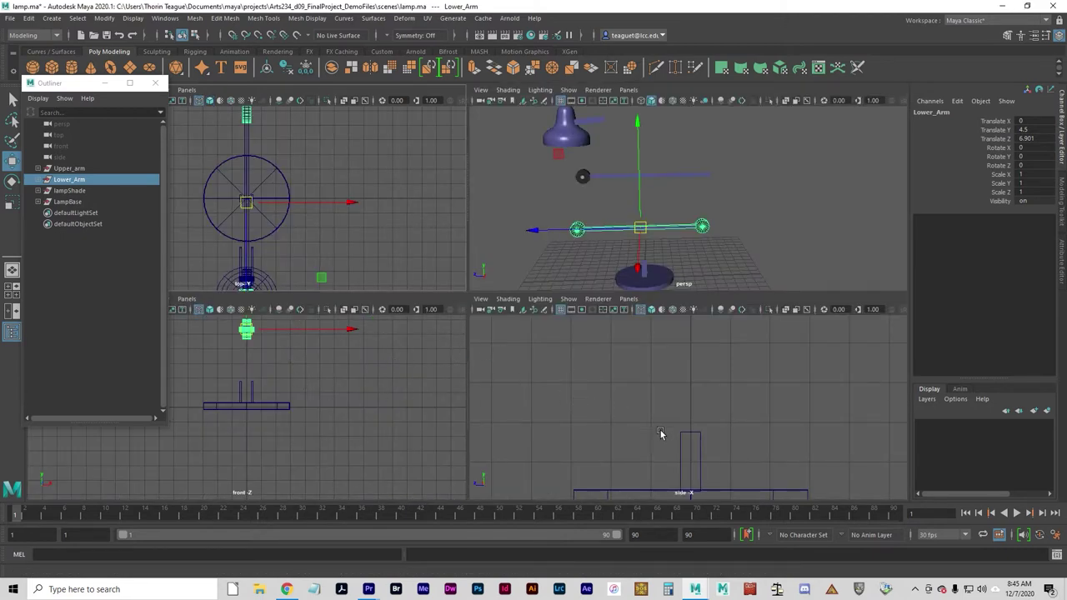
- Frame Lower_Arm in the side view and nudge its pivot slightly down at the left joint
key(f)
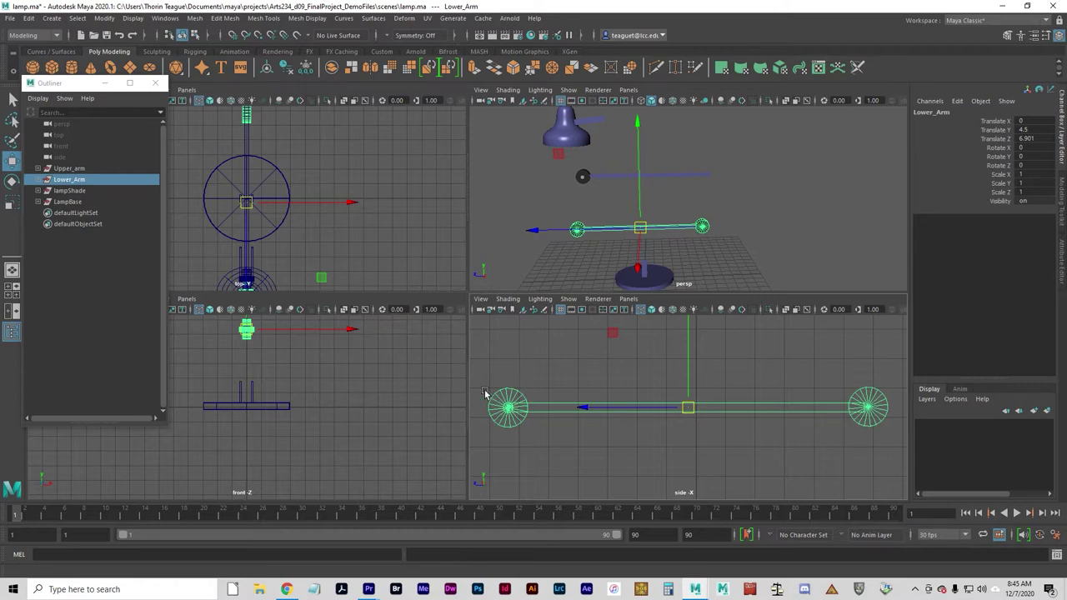
mouse_move(587, 412)
mouse_down()
mouse_move(546, 408)
mouse_move(600, 413)
mouse_up()
key(ctrl+z)
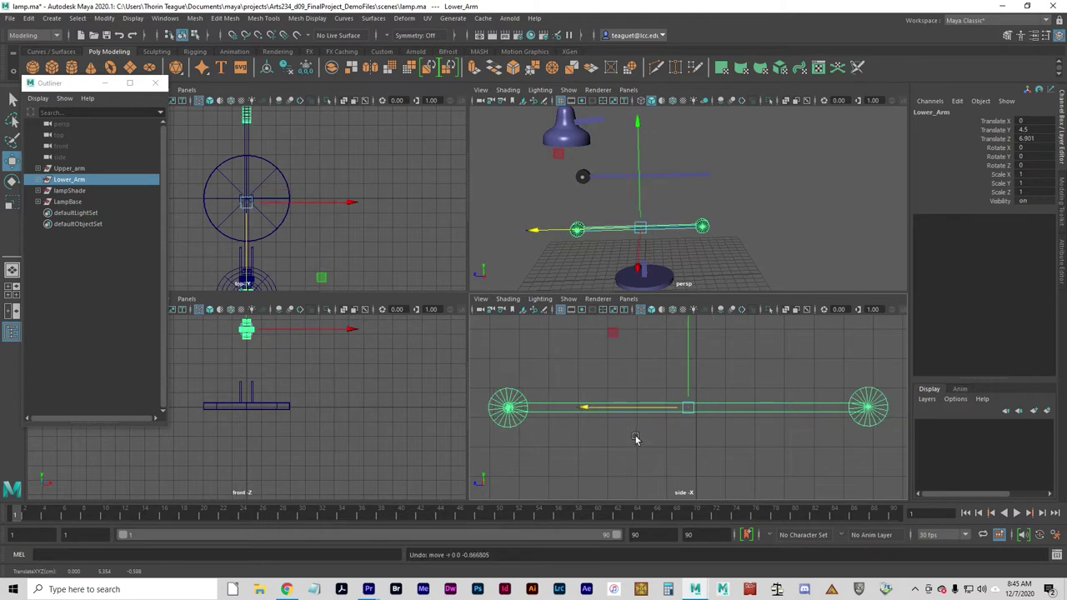
key(e)
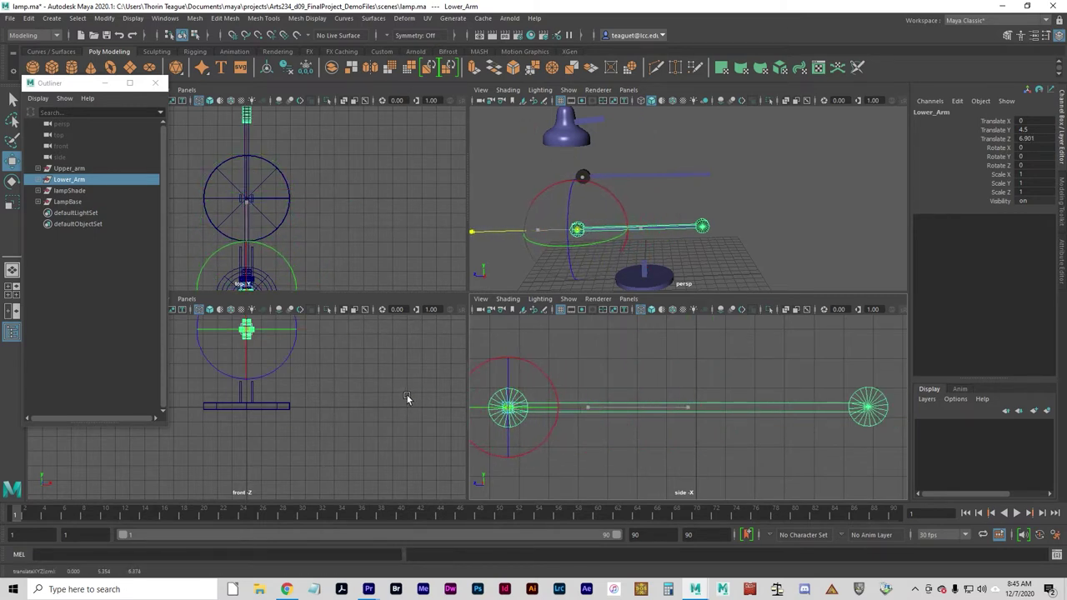
key(d)
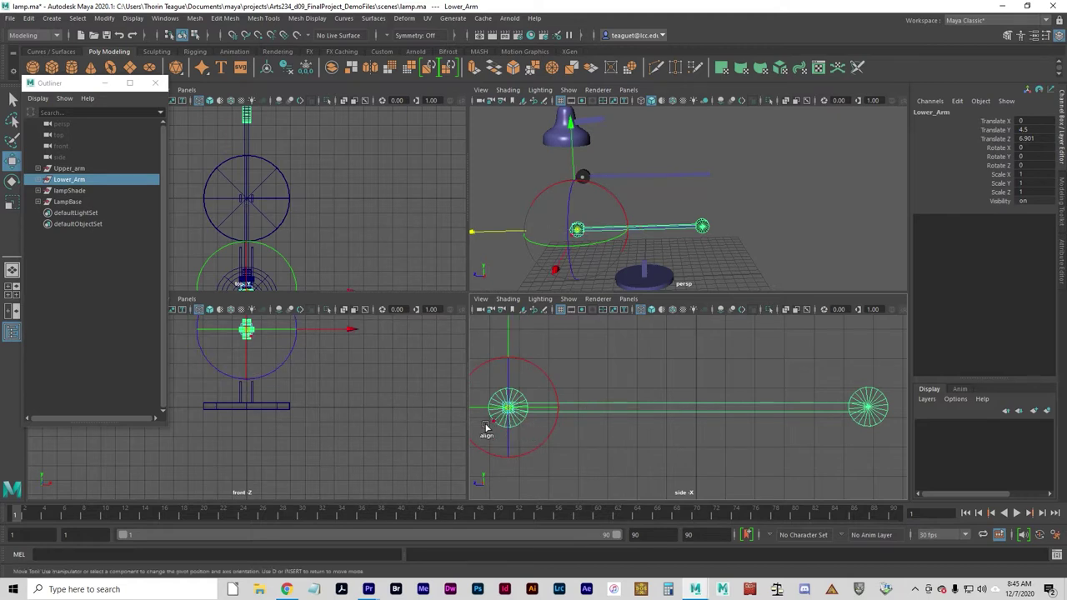
alt+right_drag(489, 429, 736, 423)
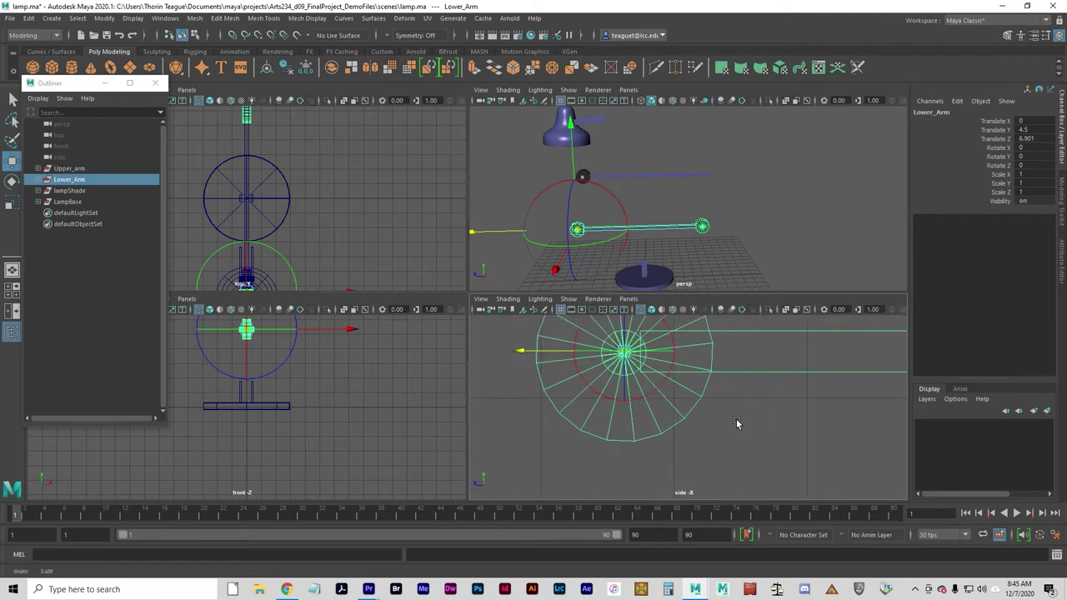
alt+middle_drag(736, 423, 644, 455)
scroll(637, 419, up, 3)
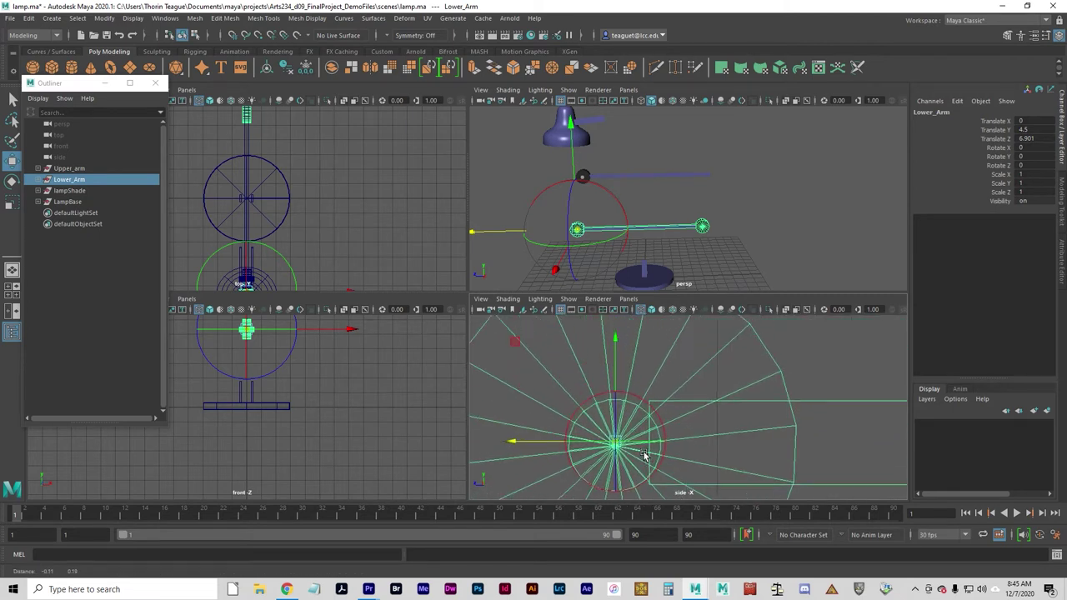
key(d)
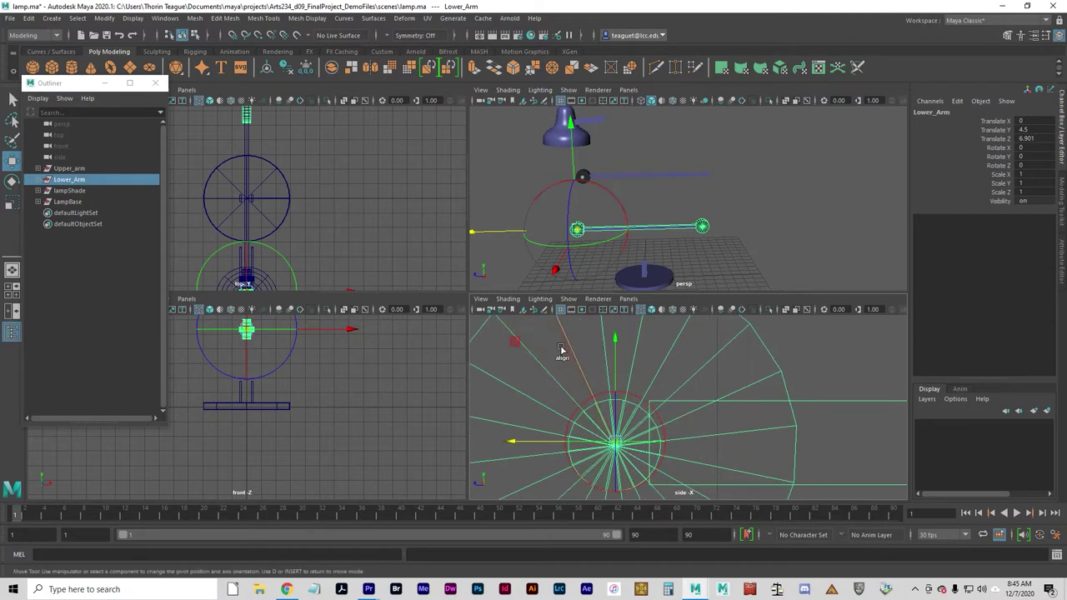
key(space)
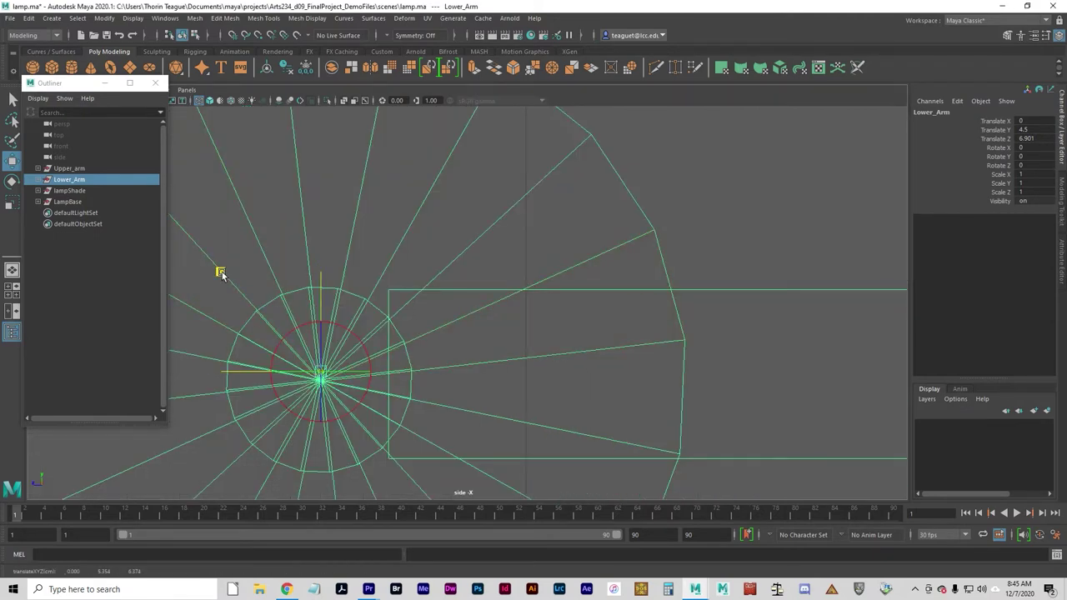
middle_drag(221, 273, 222, 284)
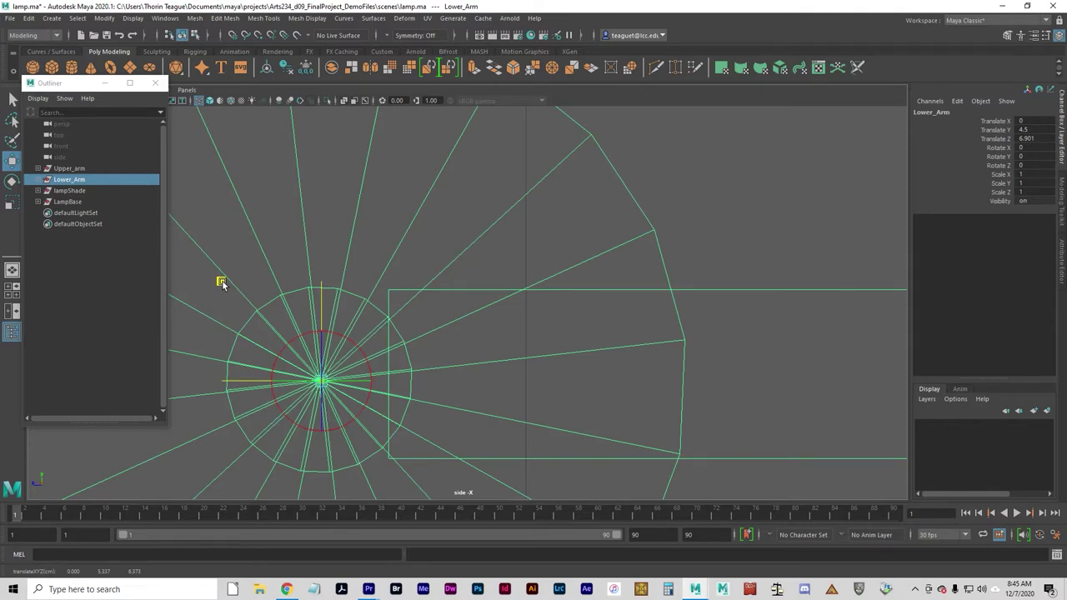
- Try tilting Lower_Arm around X in the four-view layout, then undo the rotations
scroll(642, 417, down, 6)
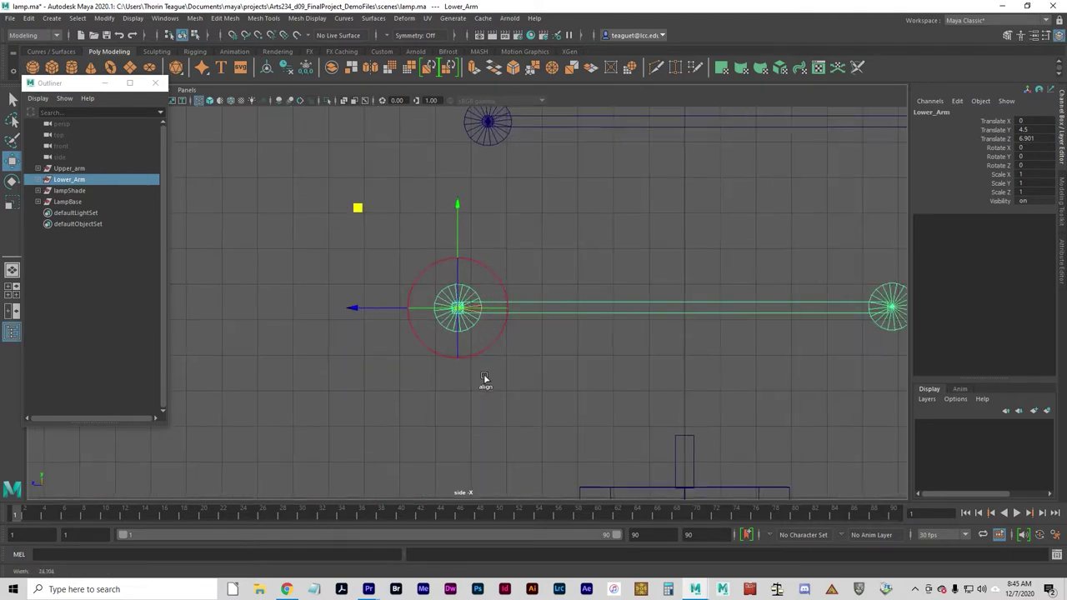
scroll(485, 380, up, 1)
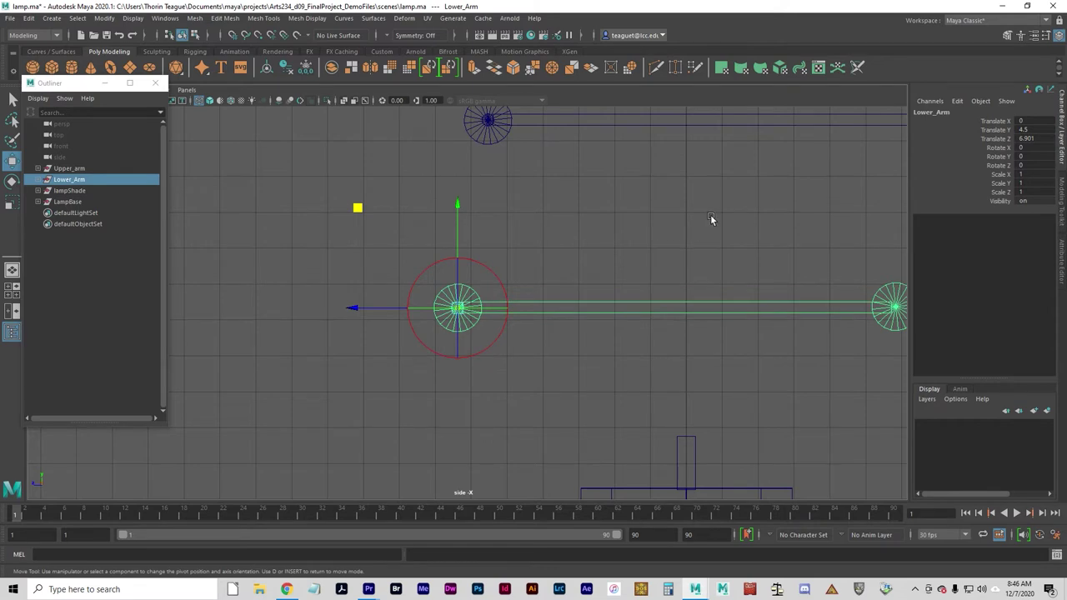
alt+middle_drag(711, 214, 660, 275)
key(space)
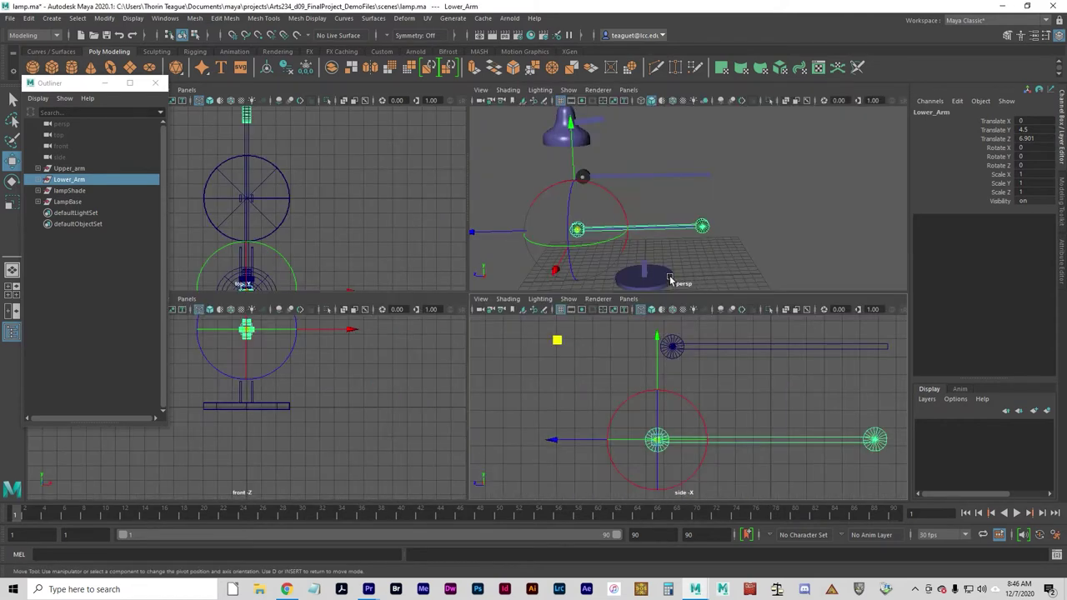
key(e)
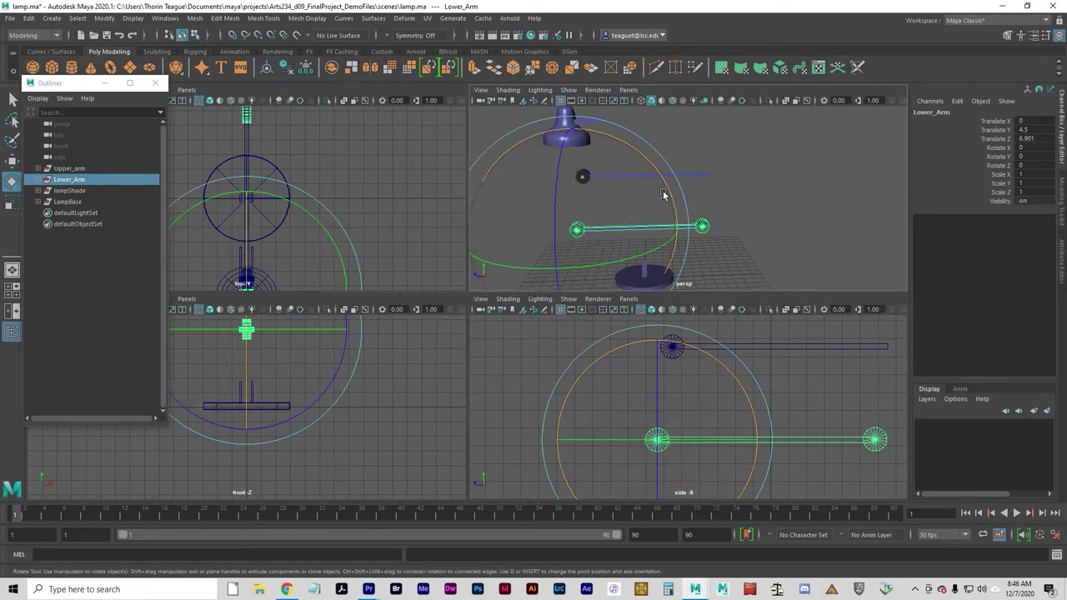
drag(671, 194, 709, 263)
key(ctrl+z)
key(ctrl+z)
key(ctrl+z)
key(ctrl+z)
key(ctrl+z)
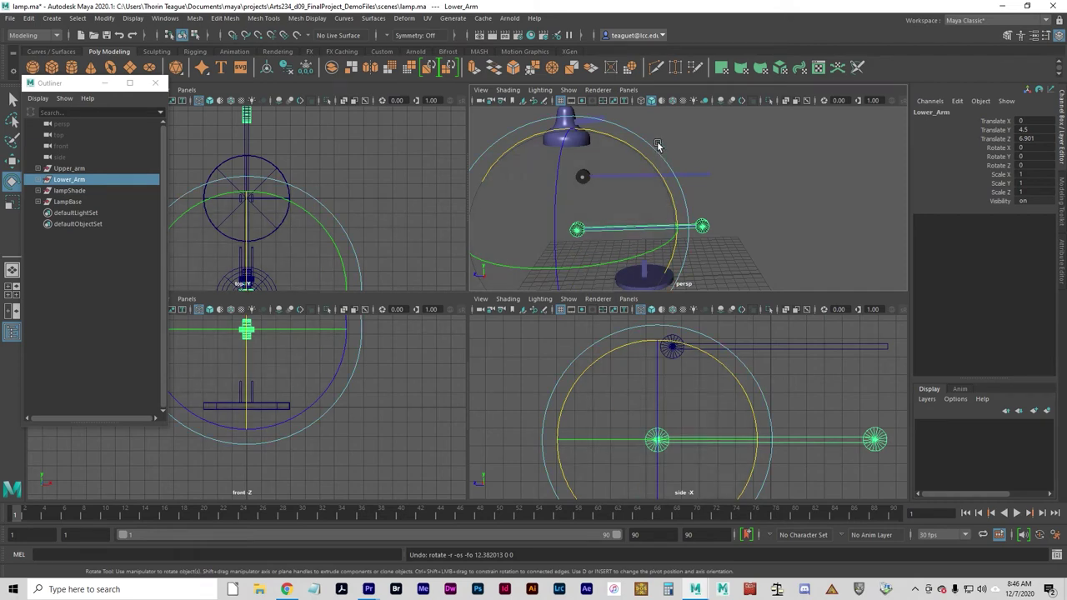
- Move Lower_Arm down in the maximised side view so its joint rests on the base
key(space)
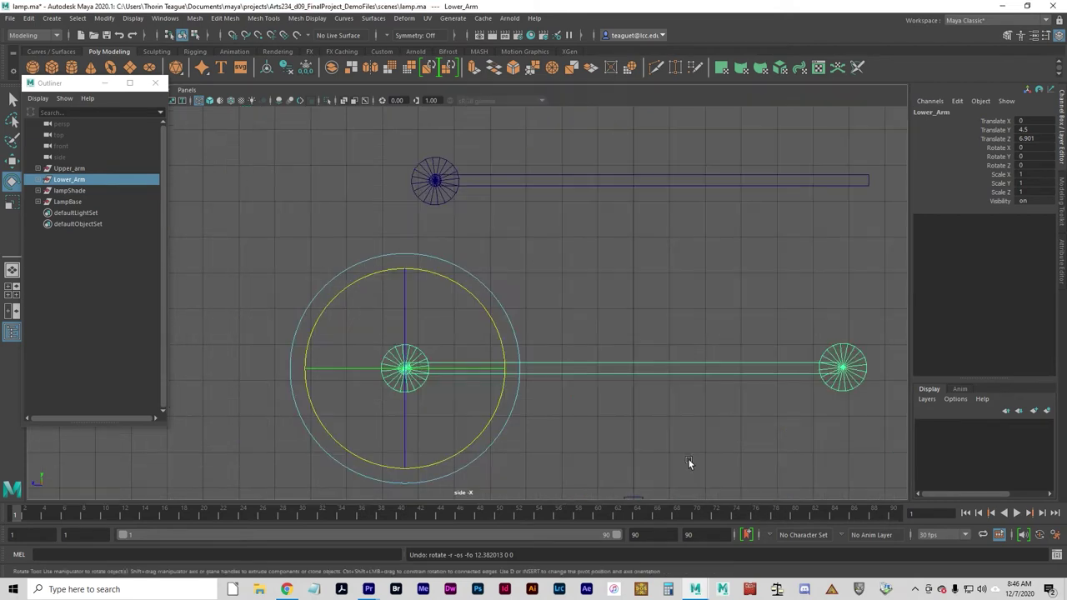
alt+middle_drag(703, 464, 648, 372)
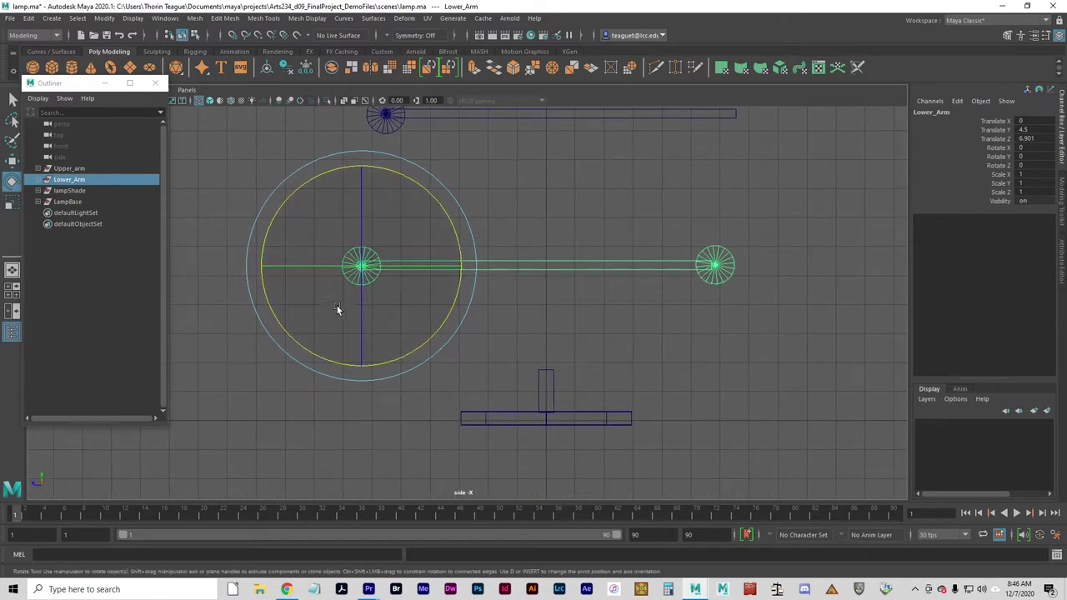
key(w)
middle_drag(286, 192, 470, 296)
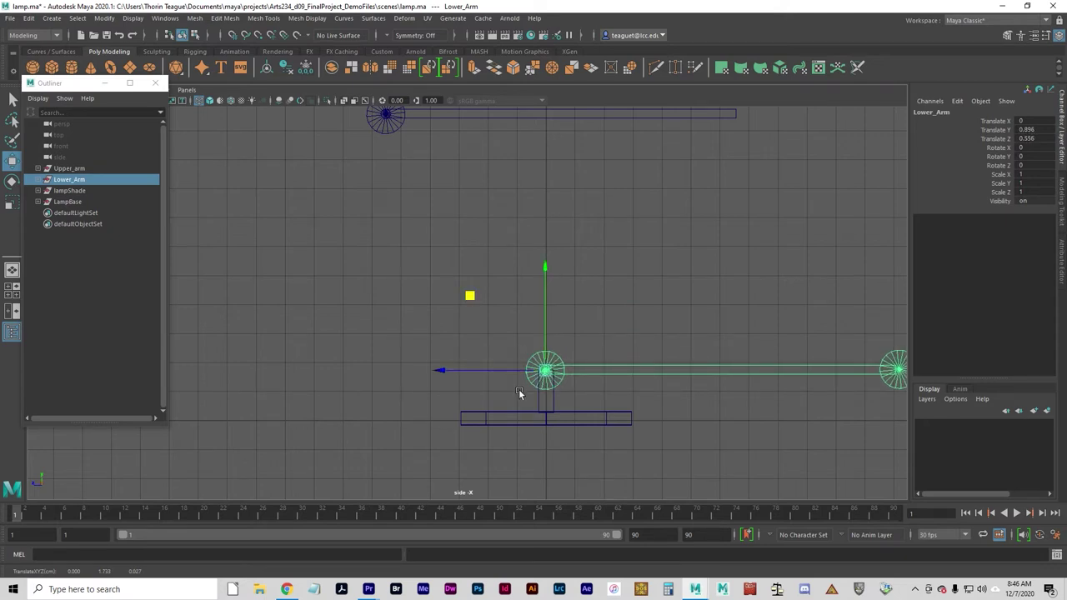
- Nudge Lower_Arm to Translate Y 0.916, Z 0.514, centring its joint over the base post
alt+right_drag(522, 392, 862, 453)
alt+middle_drag(863, 453, 681, 355)
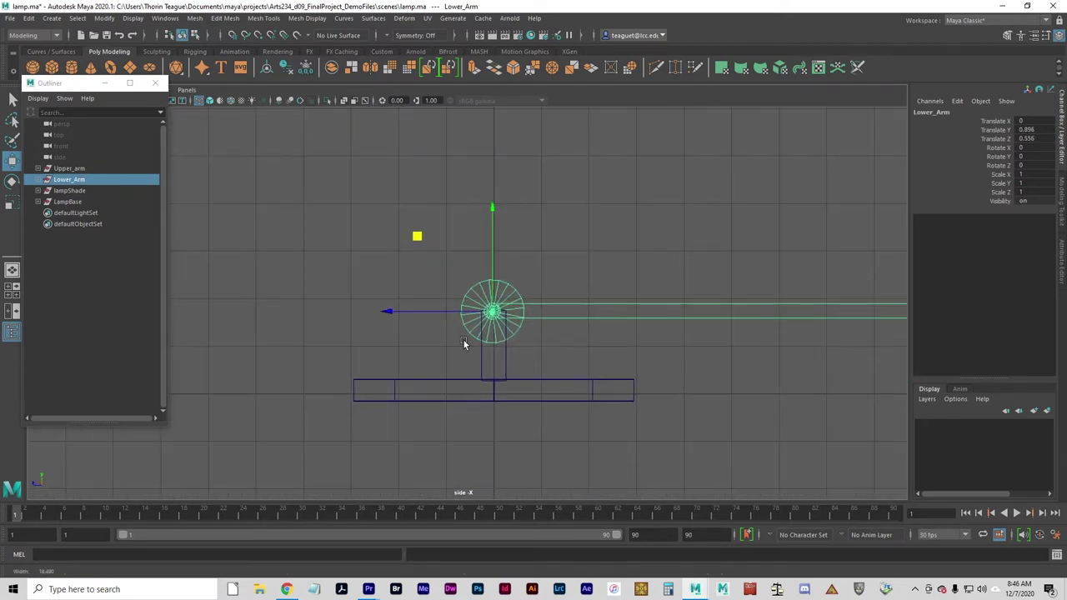
alt+right_drag(464, 345, 712, 405)
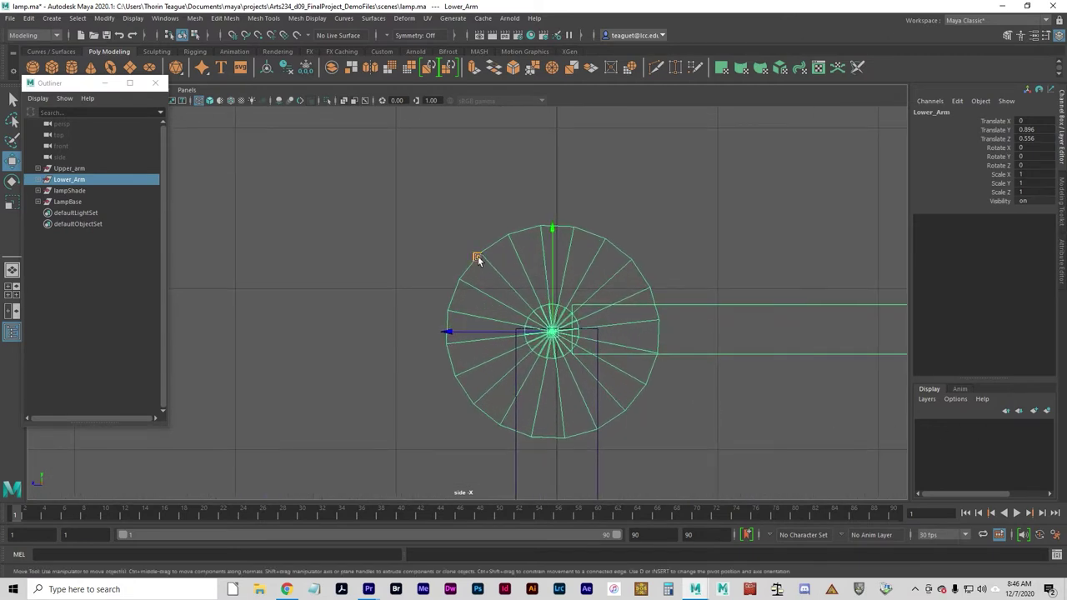
middle_drag(478, 256, 484, 256)
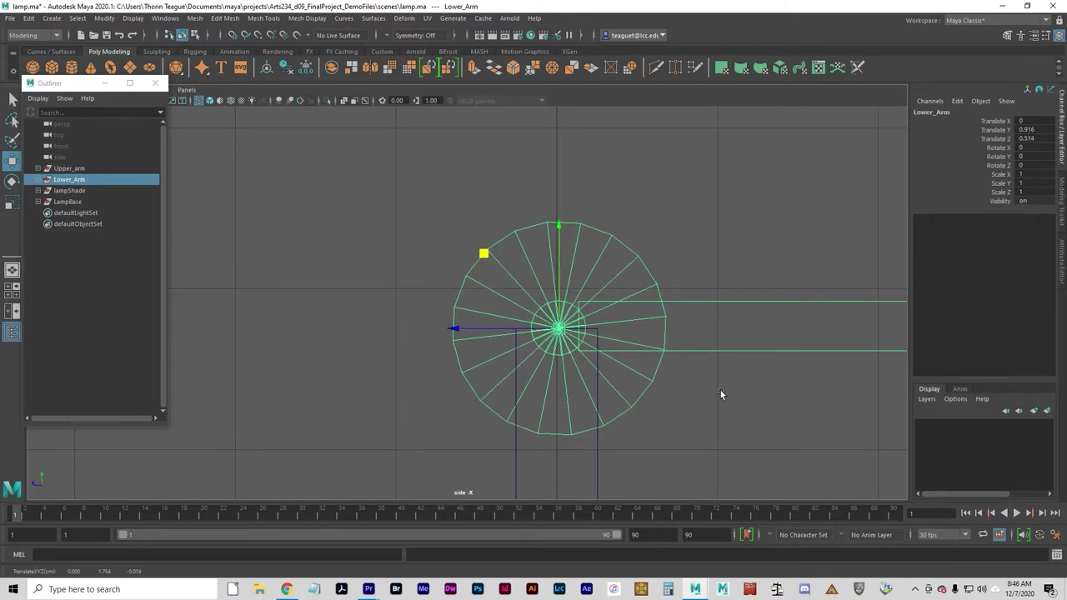
alt+right_drag(722, 394, 607, 369)
alt+middle_drag(608, 370, 400, 380)
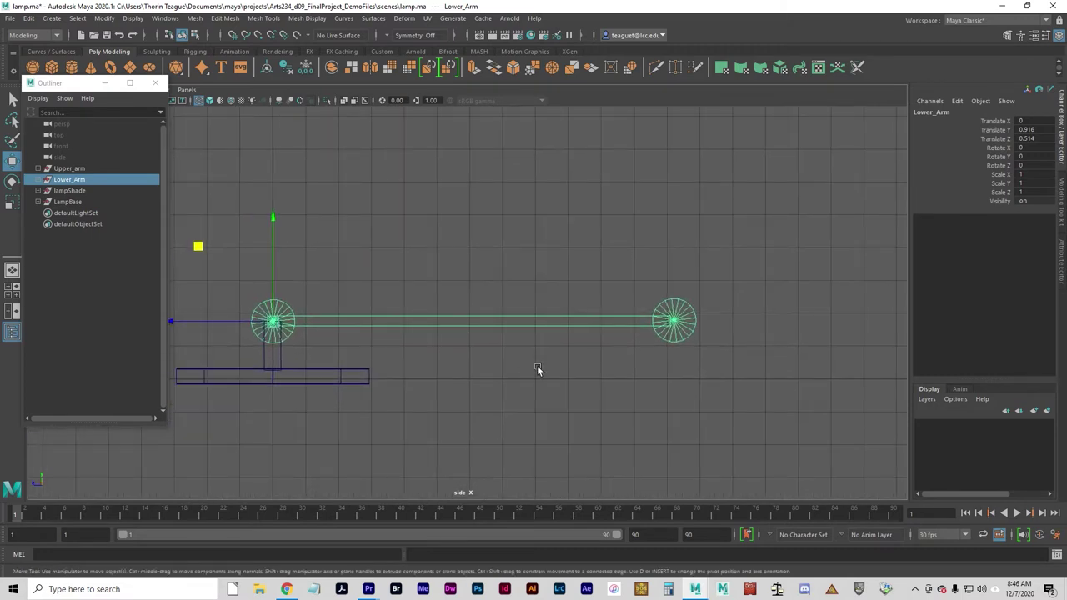
alt+right_drag(537, 370, 316, 384)
alt+middle_drag(316, 384, 386, 392)
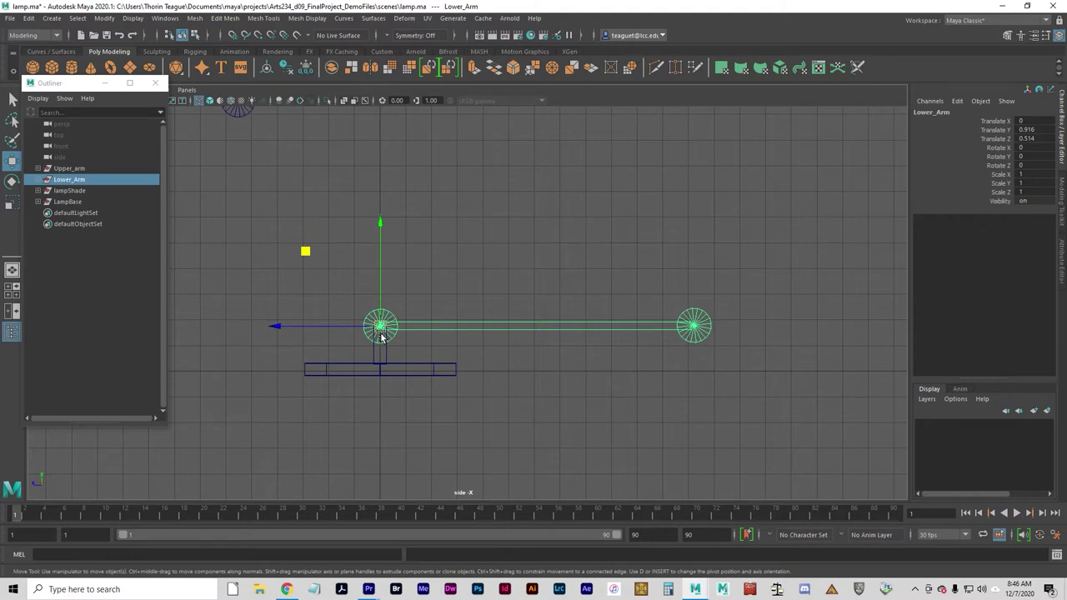
- Rotate Lower_Arm upward to Rotate X 40, deselect it, and return to four views
key(e)
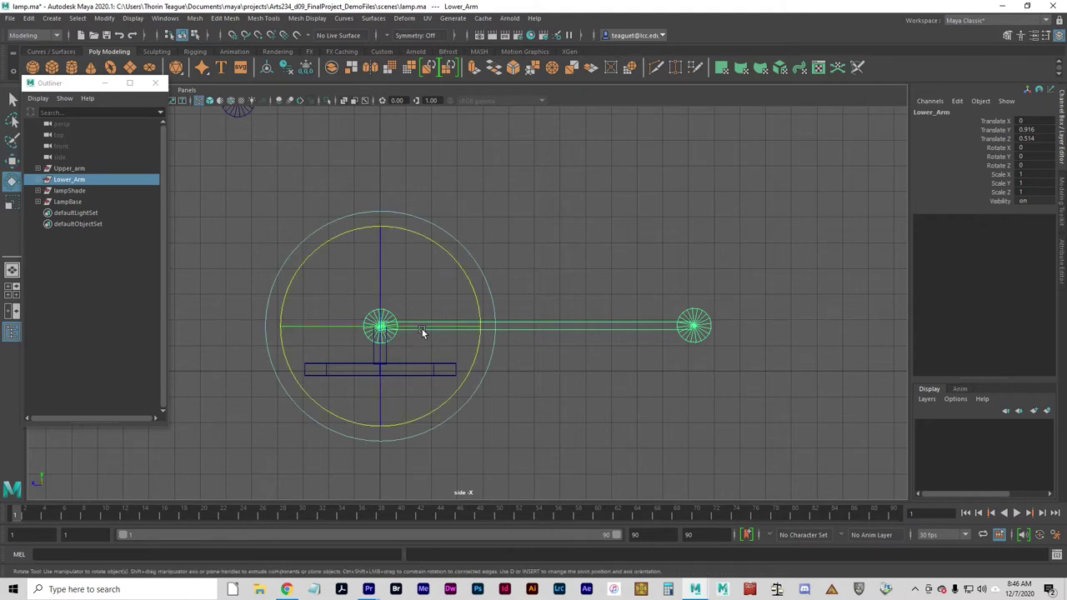
drag(459, 264, 398, 220)
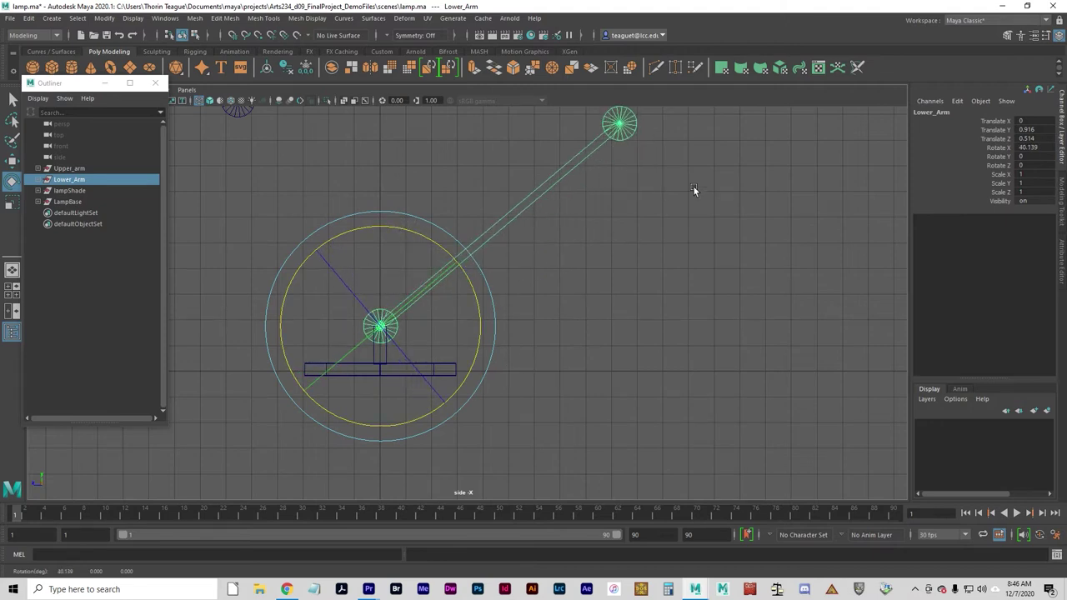
double_click(1020, 147)
text(40)
key(Return)
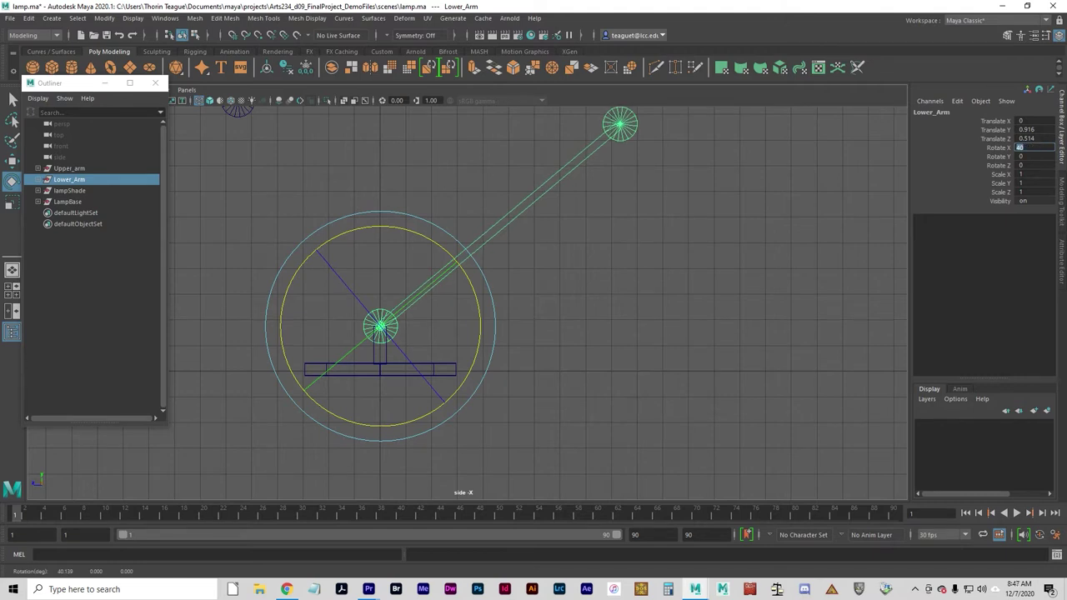
click(692, 277)
key(space)
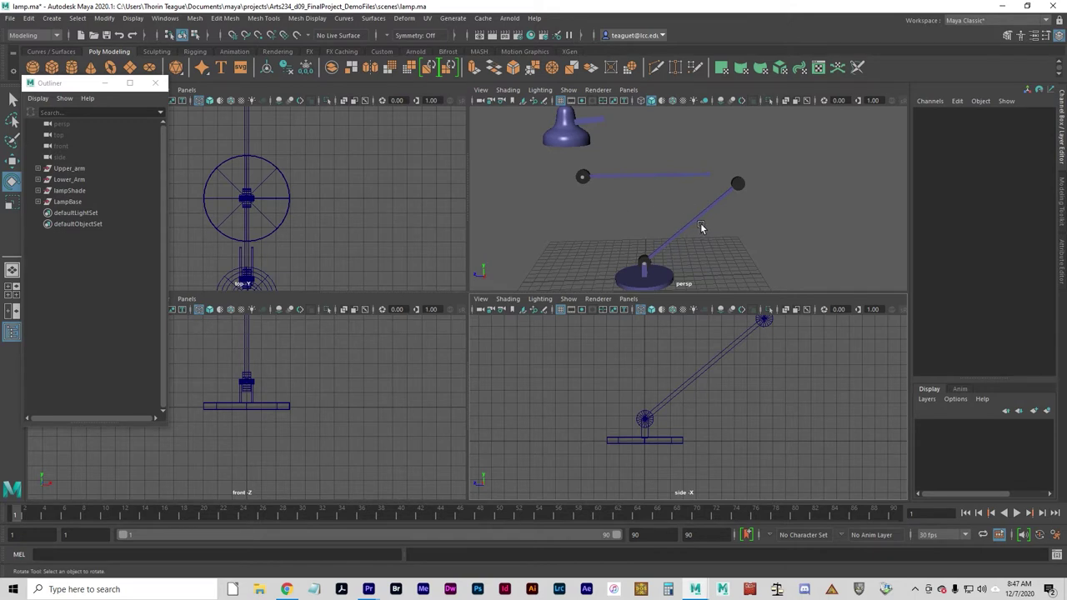
- Select Upper_arm and move its pivot to the arm's right end in the side view
click(615, 177)
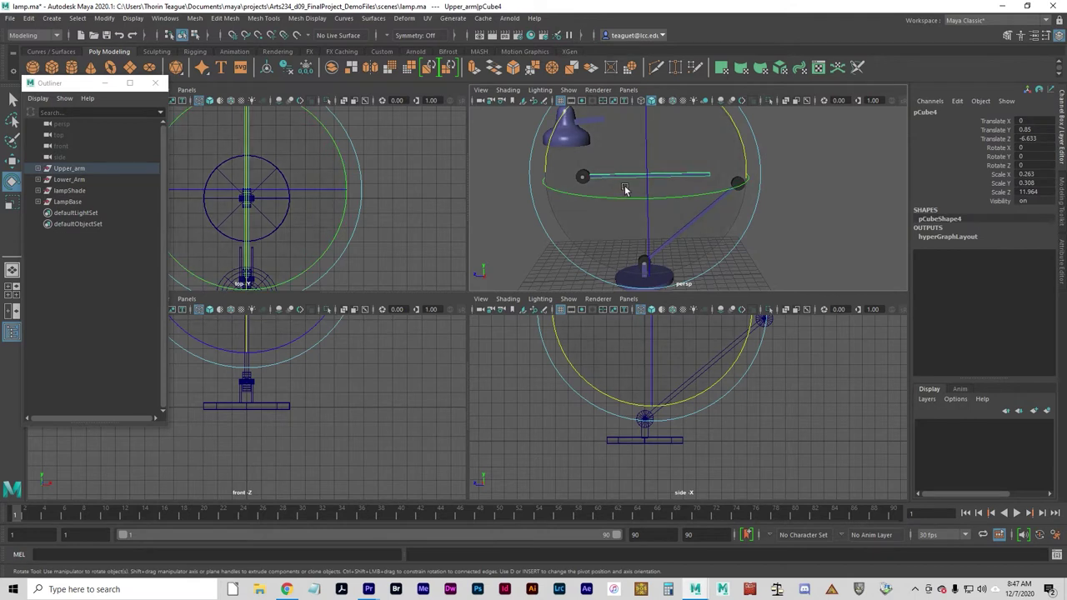
key(Up)
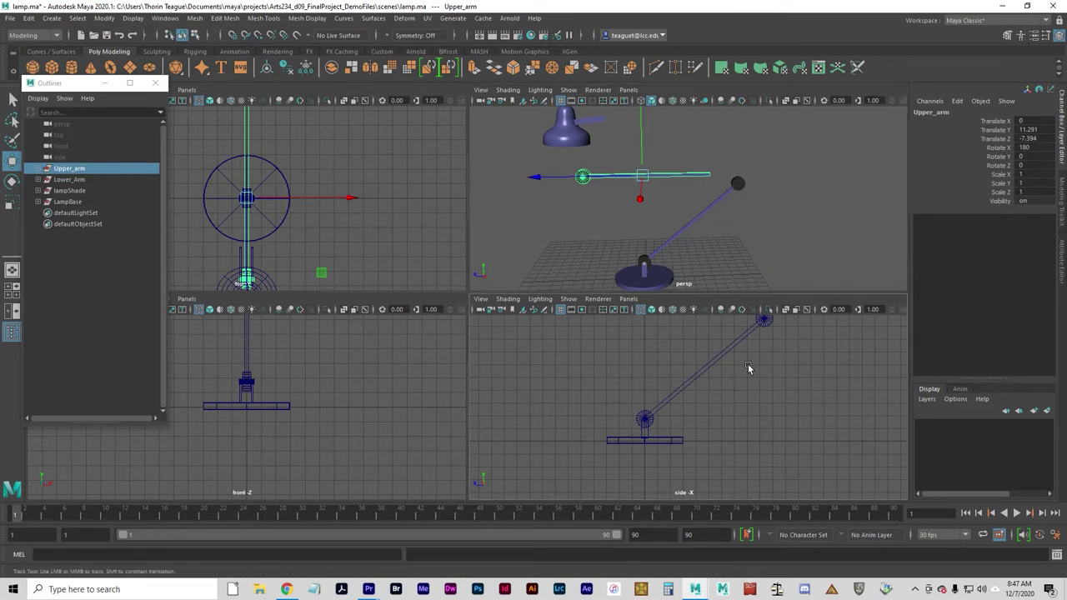
key(f)
key(space)
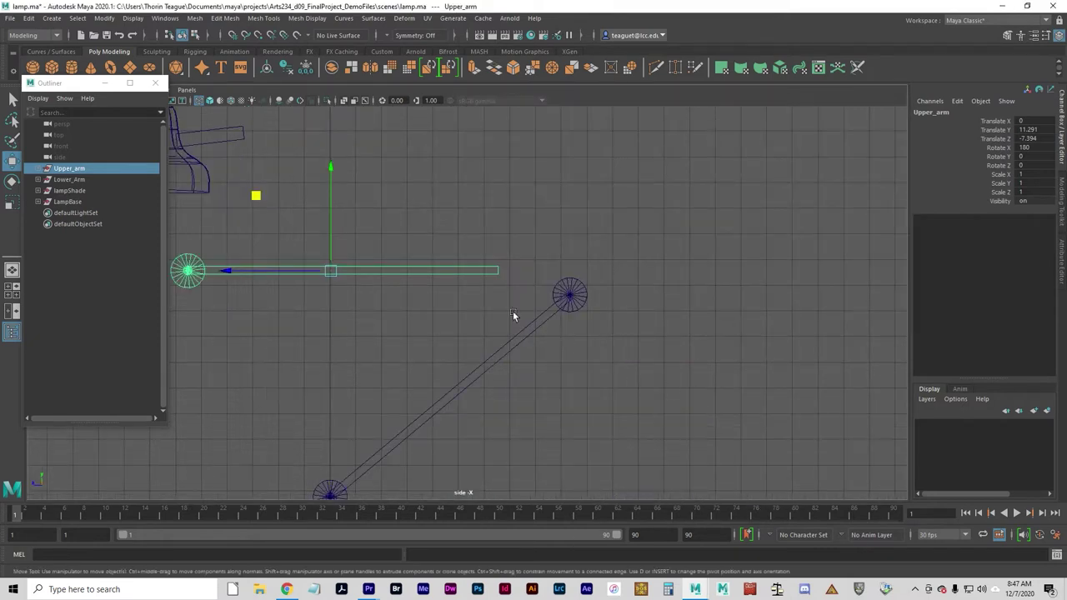
key(d)
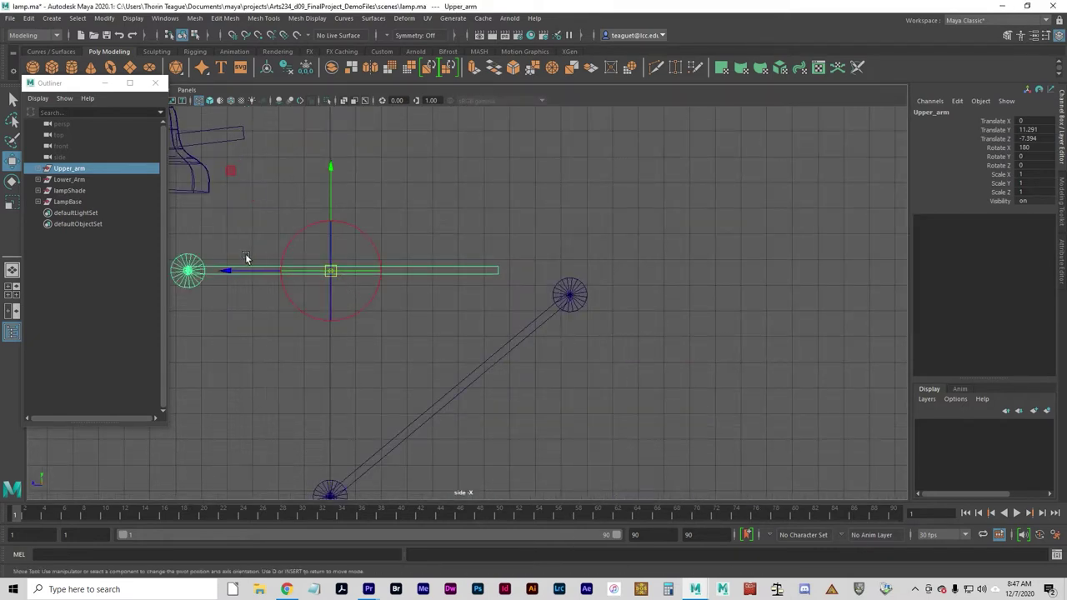
drag(229, 272, 397, 278)
scroll(490, 291, up, 7)
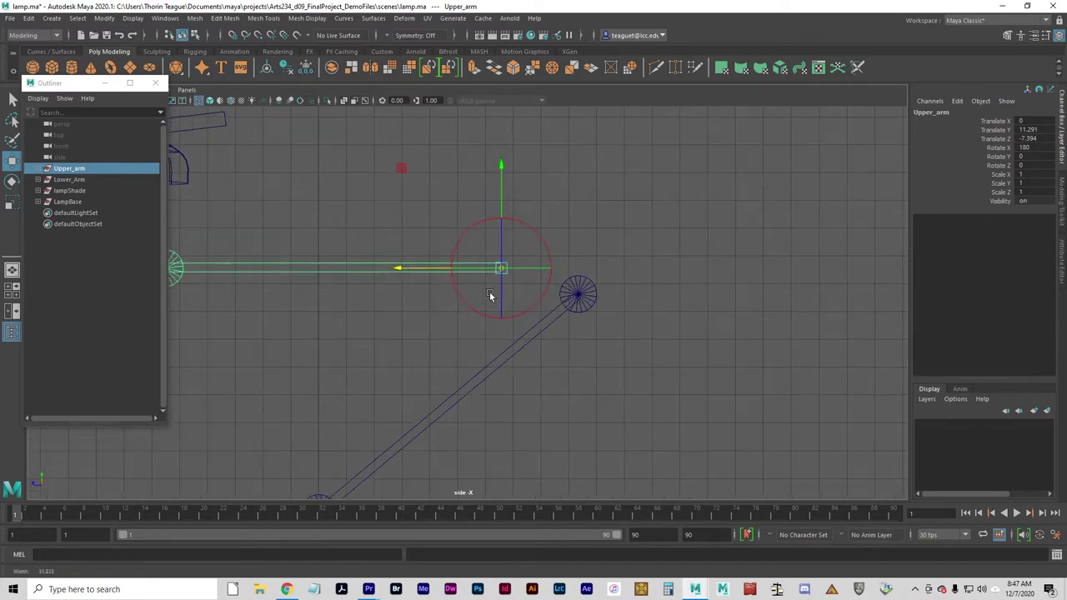
alt+middle_drag(682, 321, 609, 347)
scroll(624, 352, up, 4)
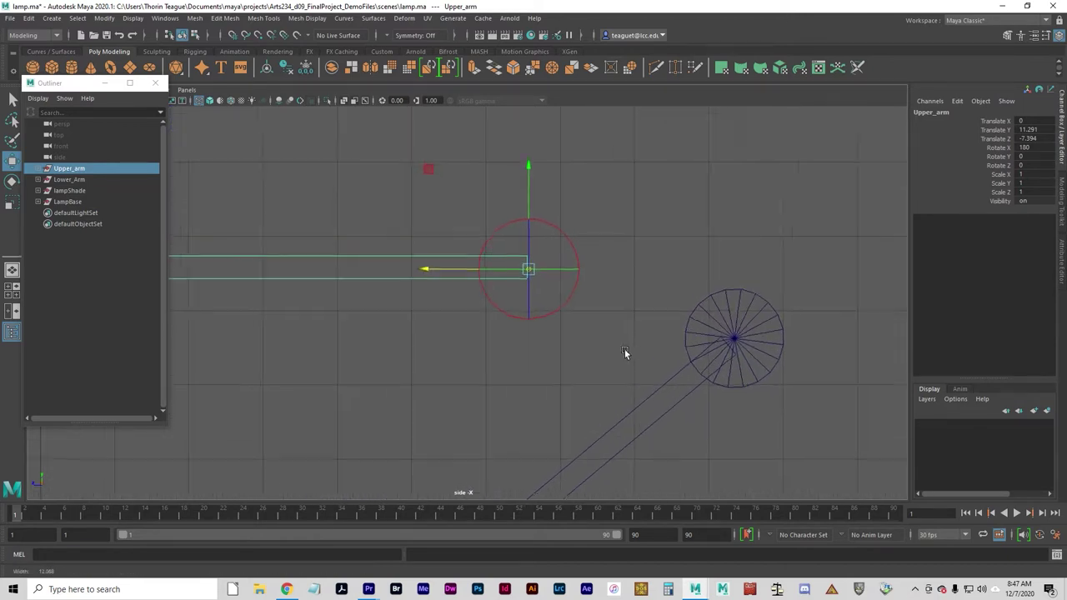
drag(451, 155, 449, 155)
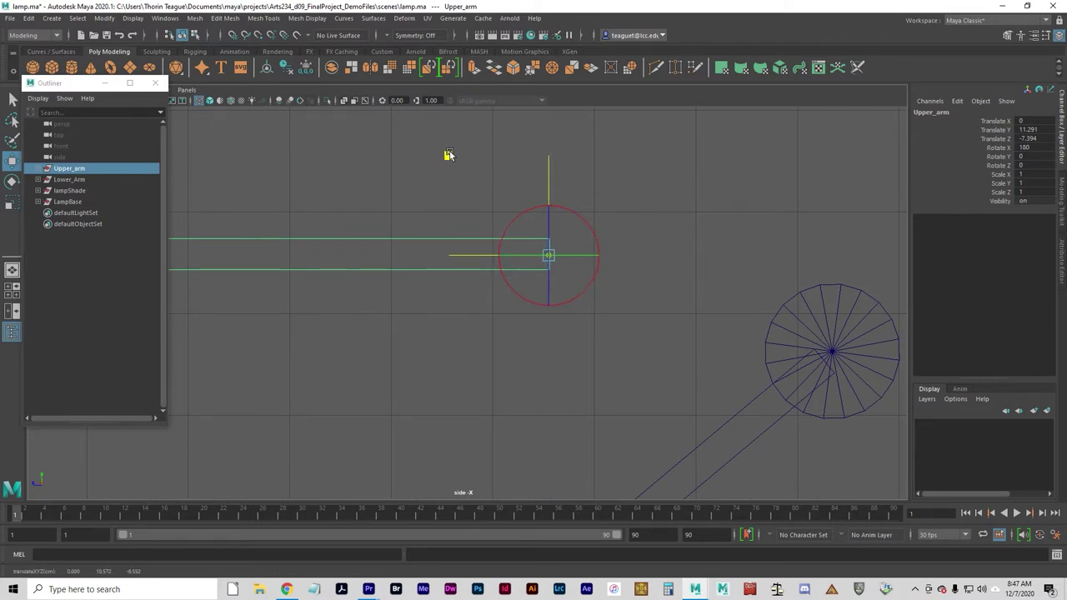
- Move Upper_arm to Translate Y 10.303, Z -10.199 so it meets the lower arm's top joint
click(640, 371)
alt+right_drag(640, 371, 331, 352)
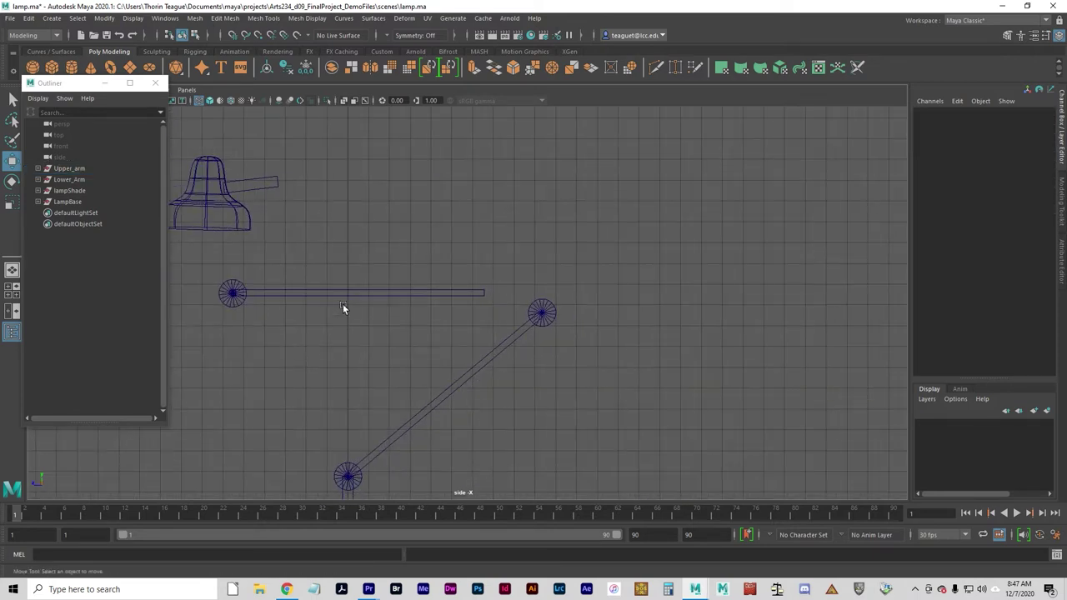
drag(364, 373, 234, 283)
key(Up)
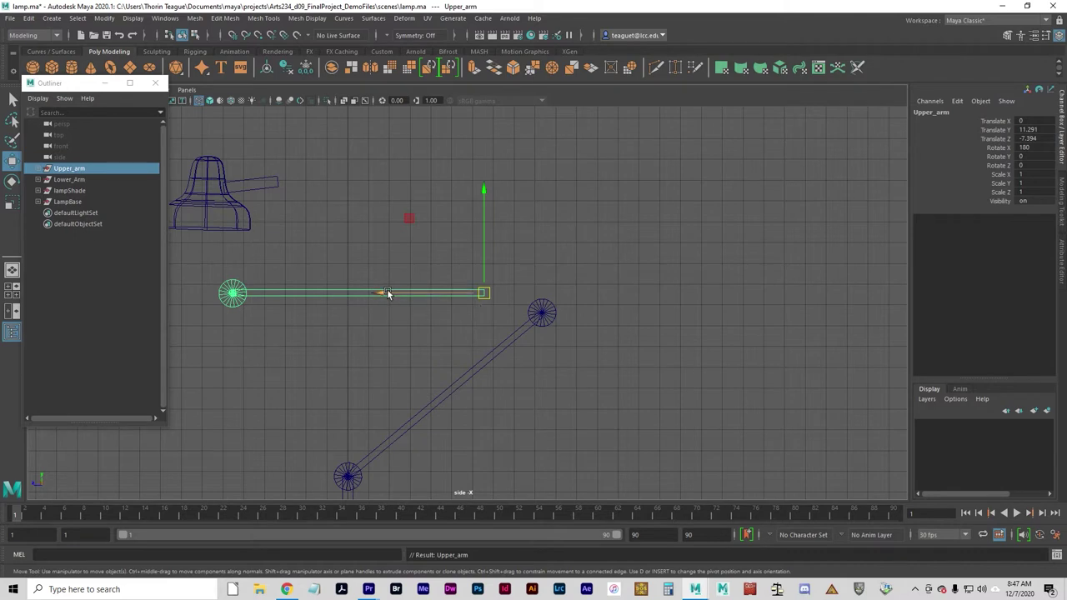
drag(381, 294, 435, 315)
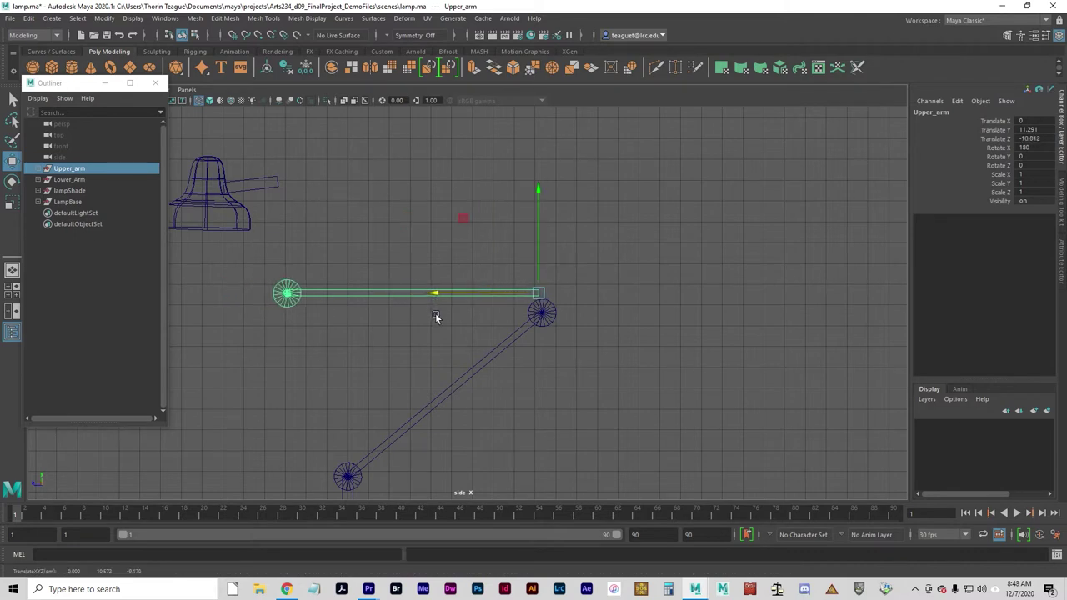
drag(464, 222, 467, 242)
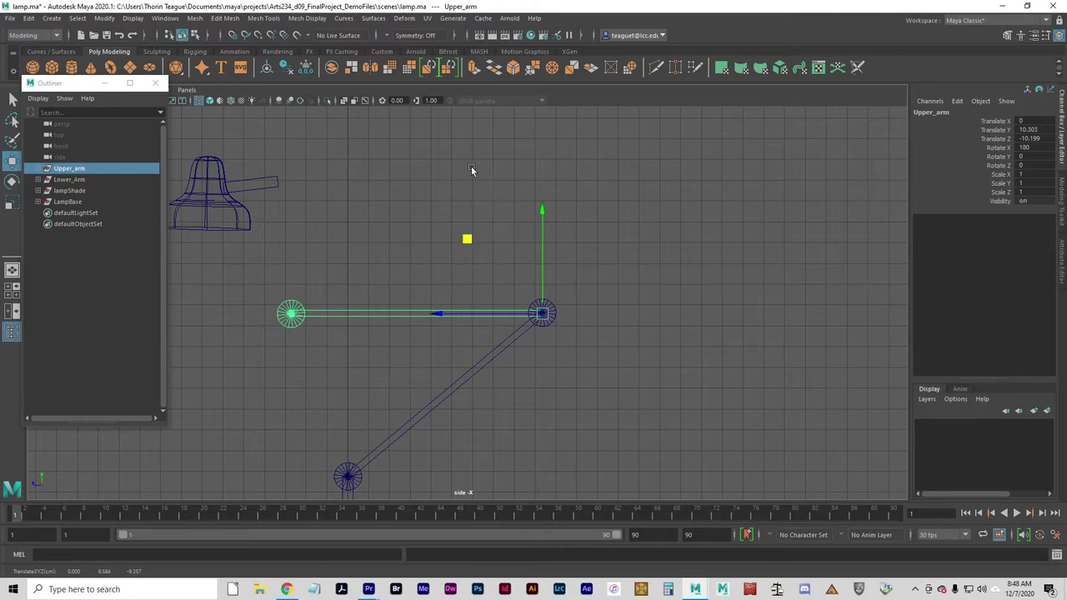
- Set Upper_arm's Rotate X to 160, deselect it, and select the lamp shade
key(e)
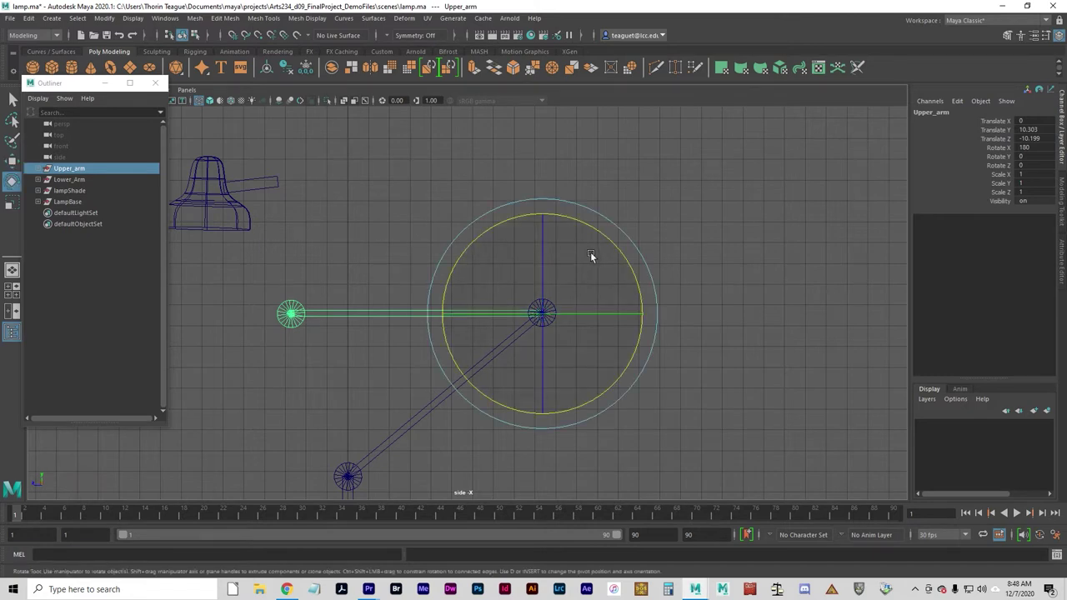
mouse_move(624, 253)
mouse_down()
mouse_move(651, 284)
mouse_move(635, 255)
mouse_up()
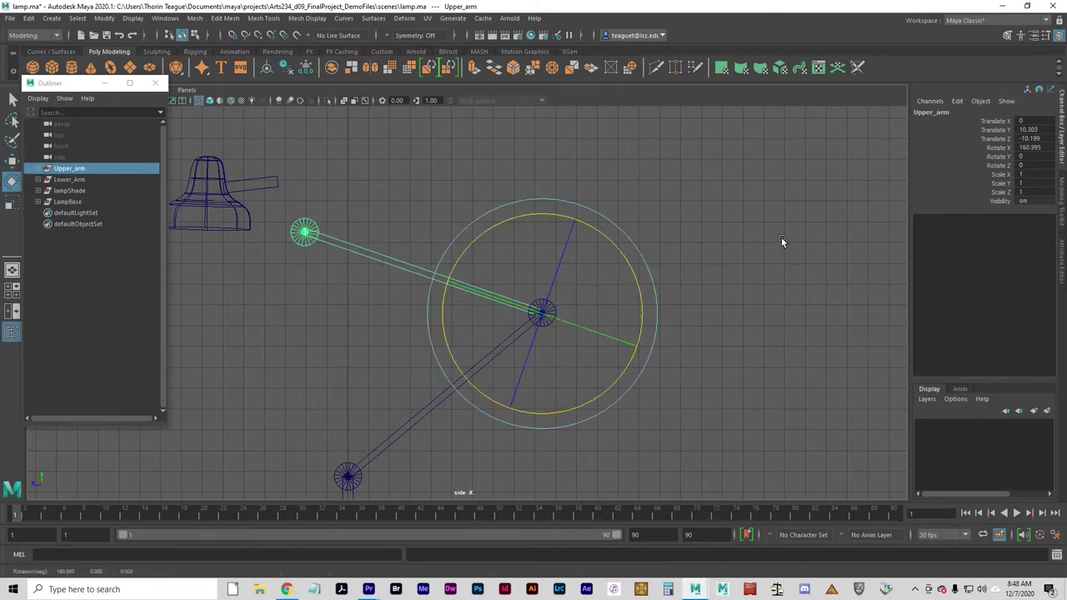
double_click(1026, 147)
text(160)
key(Return)
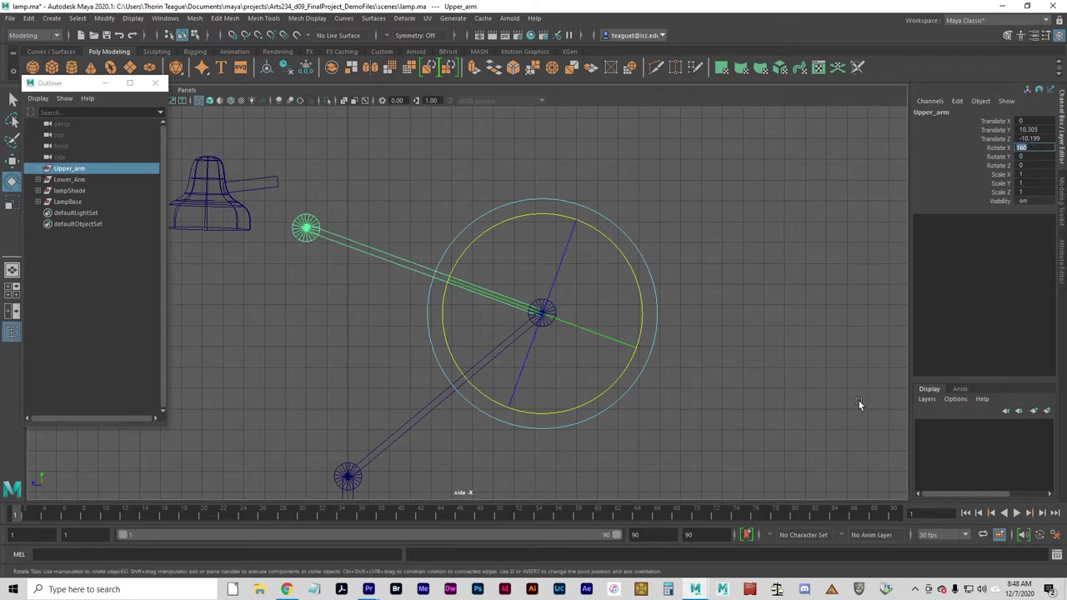
click(811, 300)
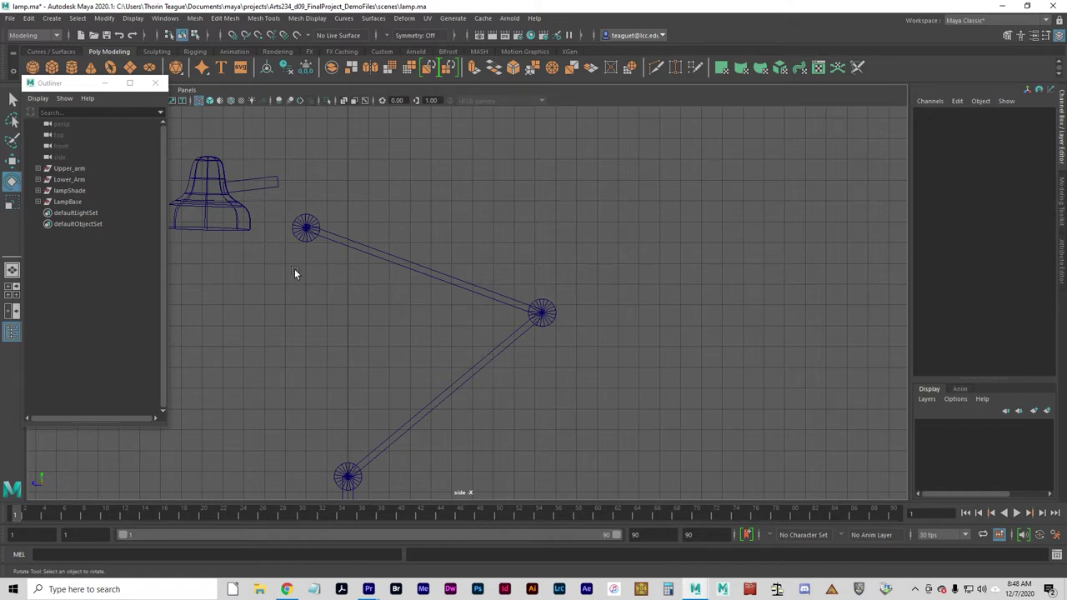
click(221, 188)
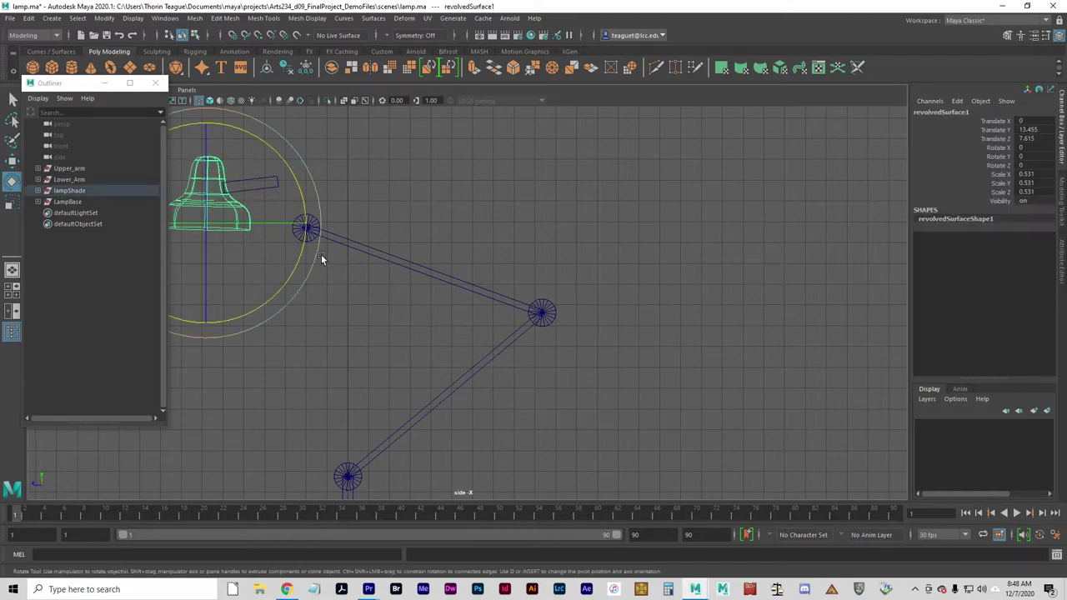
- Lower the lampShade group slightly and move its pivot onto the arm joint
key(Up)
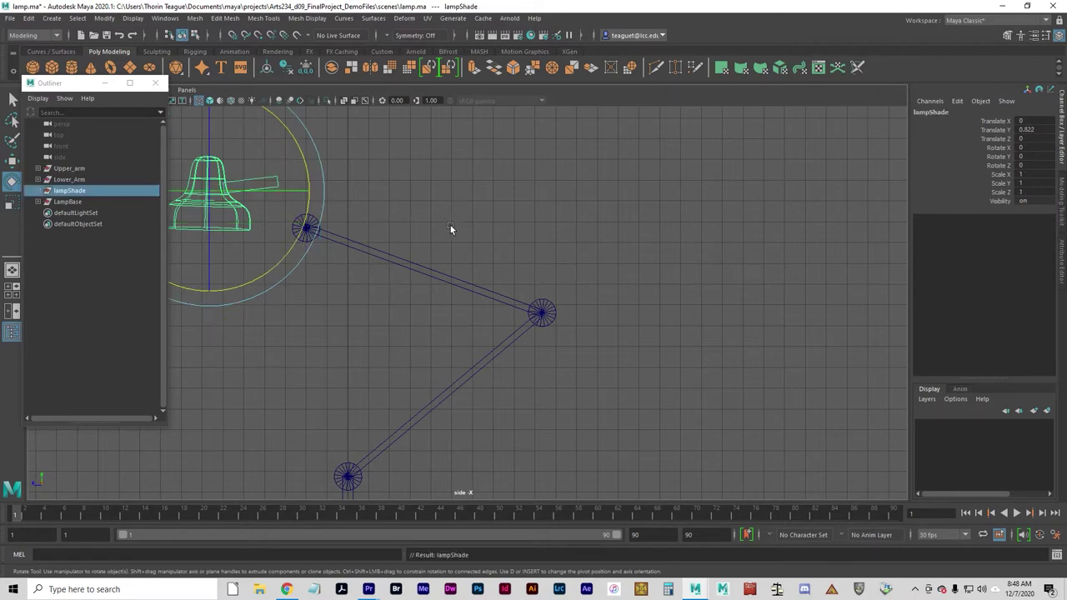
key(w)
drag(209, 193, 238, 239)
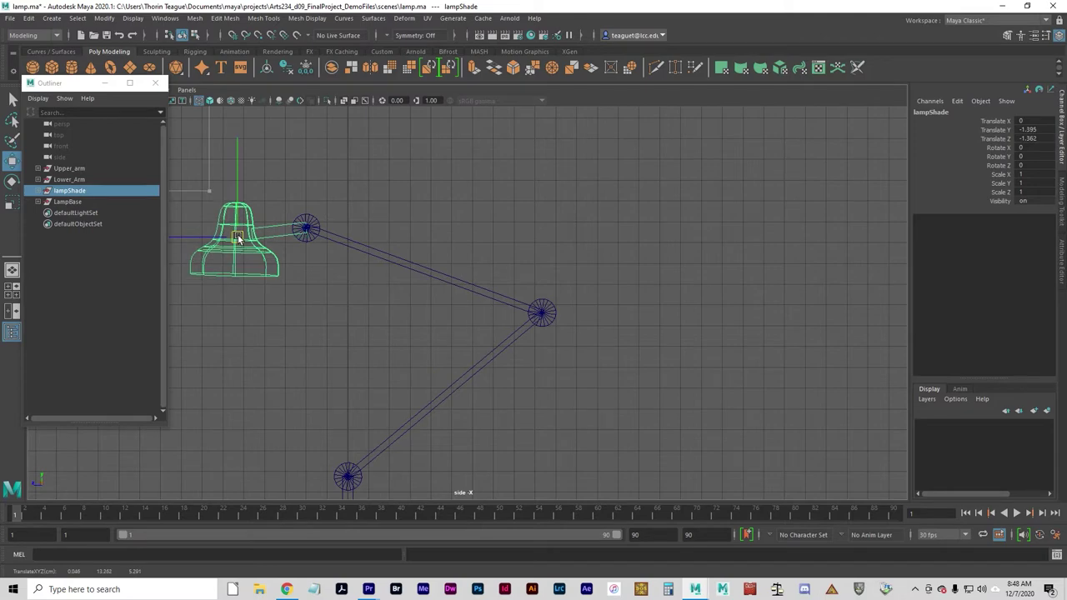
alt+right_drag(241, 267, 350, 326)
alt+middle_drag(350, 326, 643, 420)
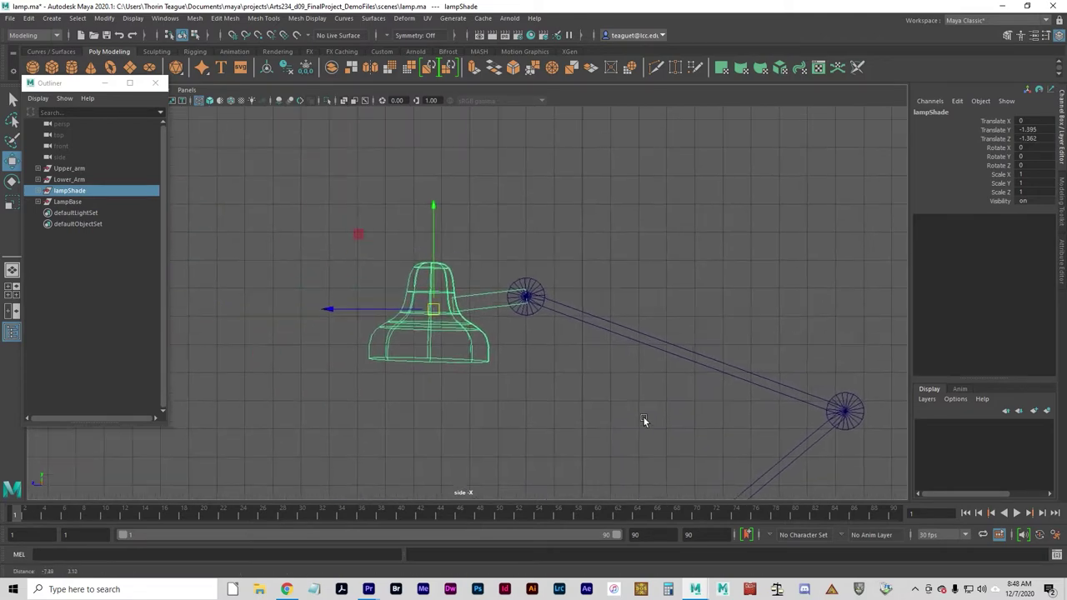
scroll(510, 381, up, 5)
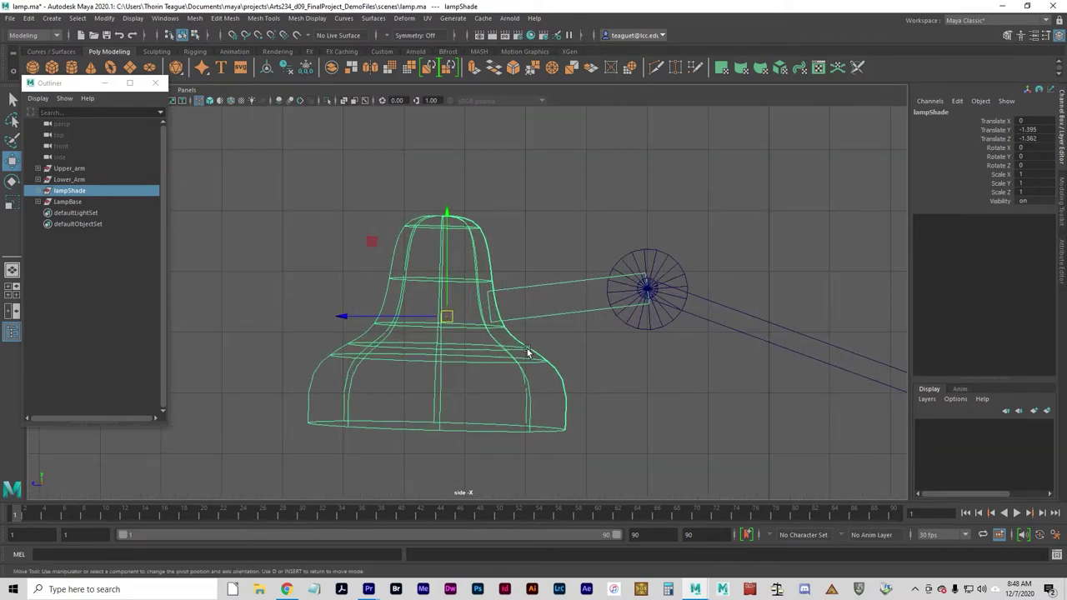
middle_drag(341, 212, 543, 184)
- Test-rotate the shade around its new pivot, then undo the rotation
alt+right_drag(574, 362, 832, 396)
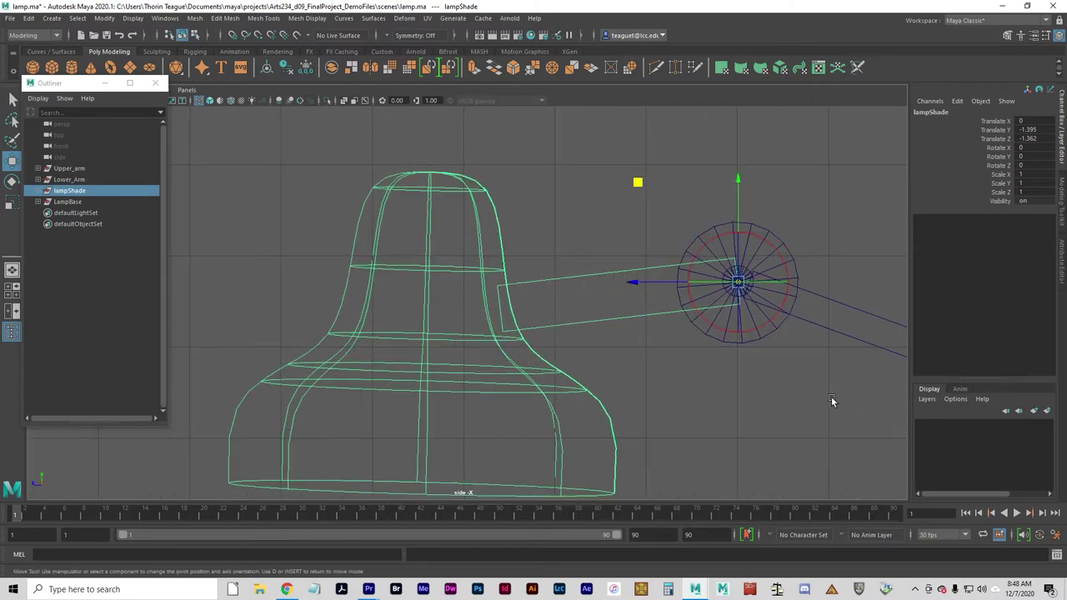
alt+middle_drag(831, 401, 700, 374)
key(e)
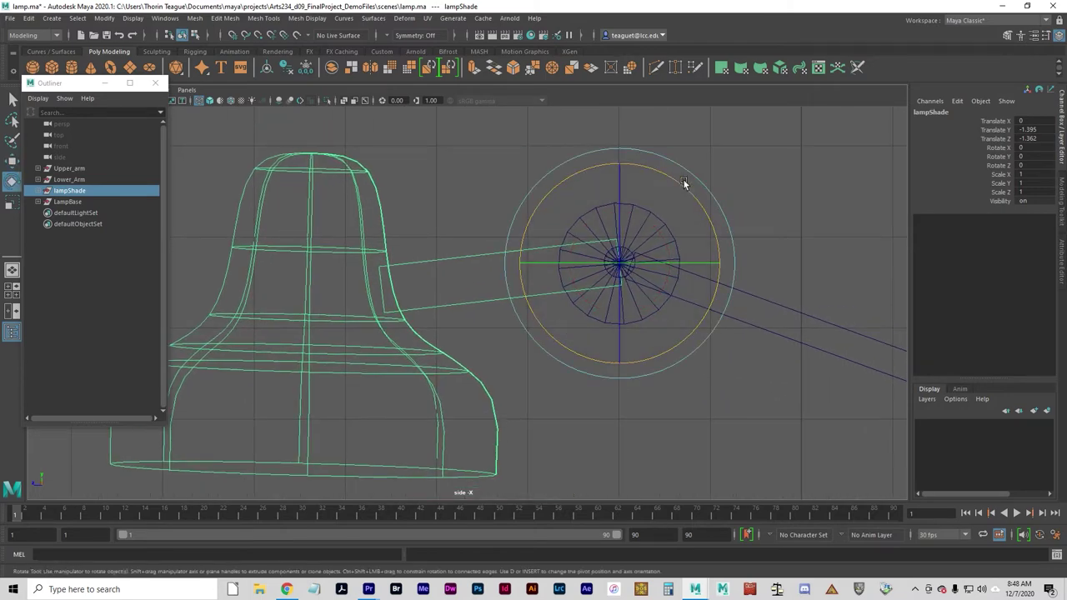
drag(684, 183, 690, 238)
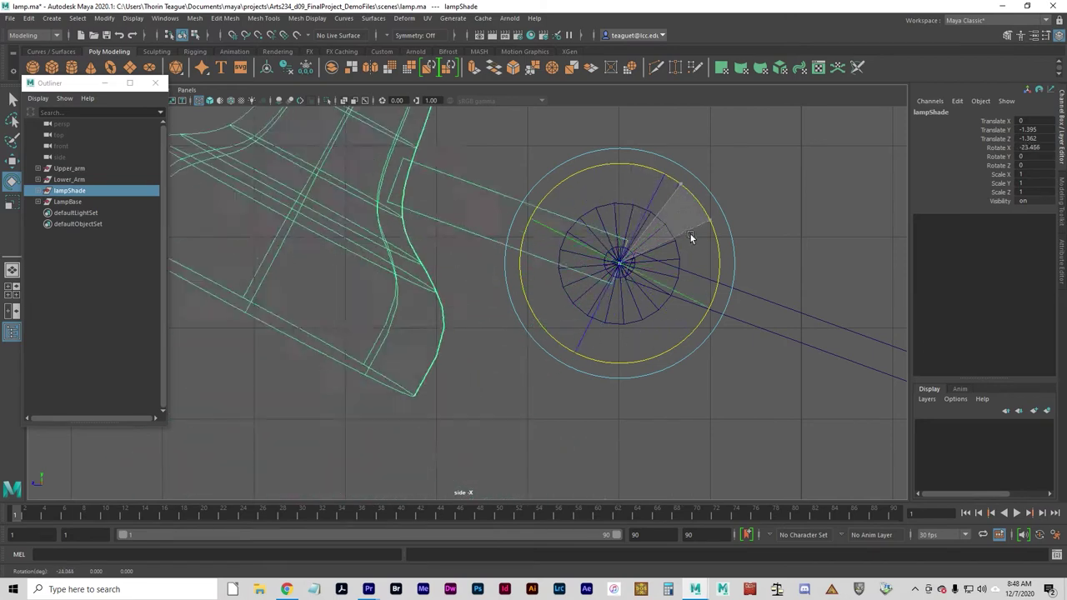
key(ctrl+z)
- Deselect the shade, frame the whole lamp and move the Hypergraph hierarchy window aside
alt+right_drag(726, 363, 577, 356)
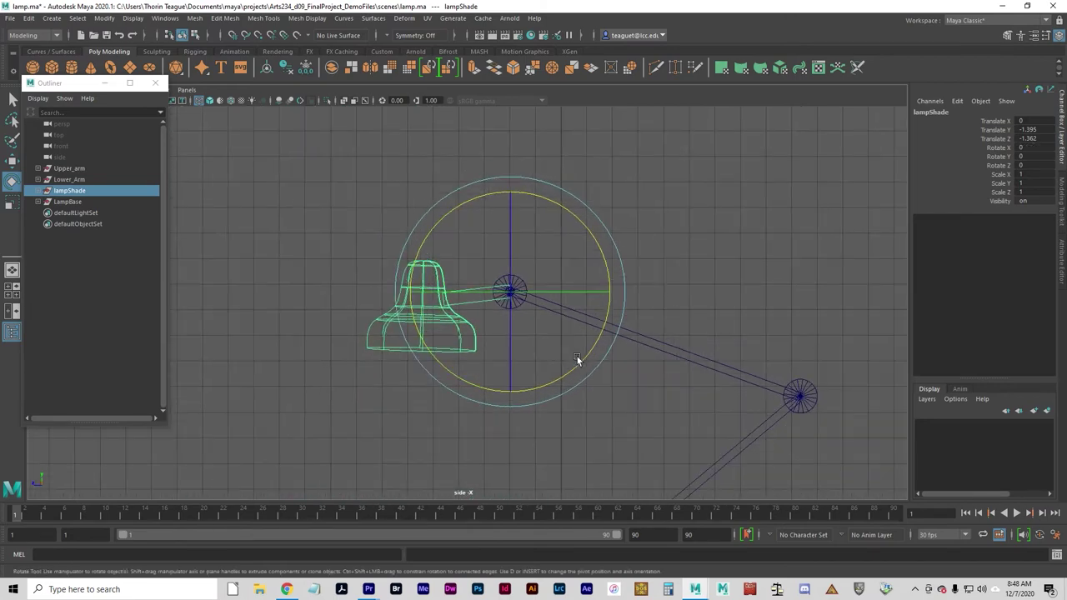
click(384, 405)
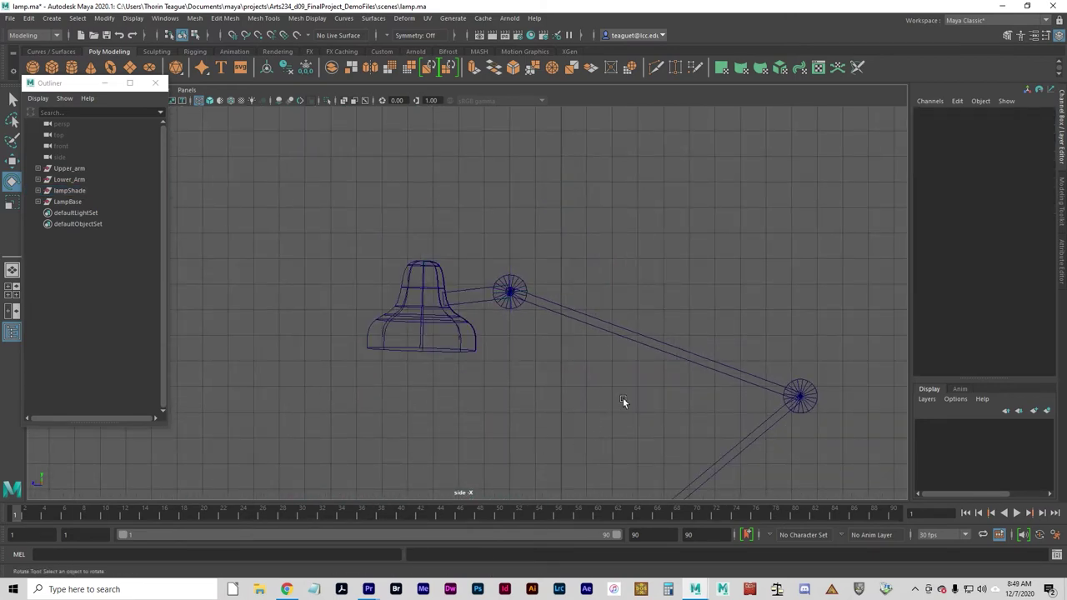
alt+right_drag(623, 398, 547, 397)
alt+middle_drag(547, 397, 488, 290)
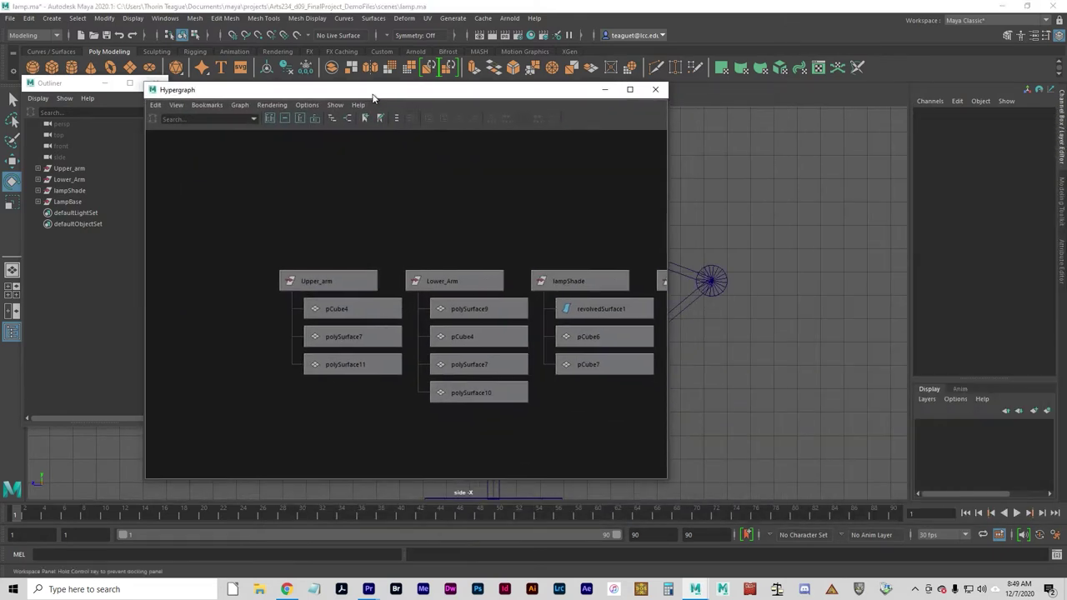
mouse_move(372, 91)
mouse_down()
mouse_move(338, 99)
mouse_move(354, 84)
mouse_up()
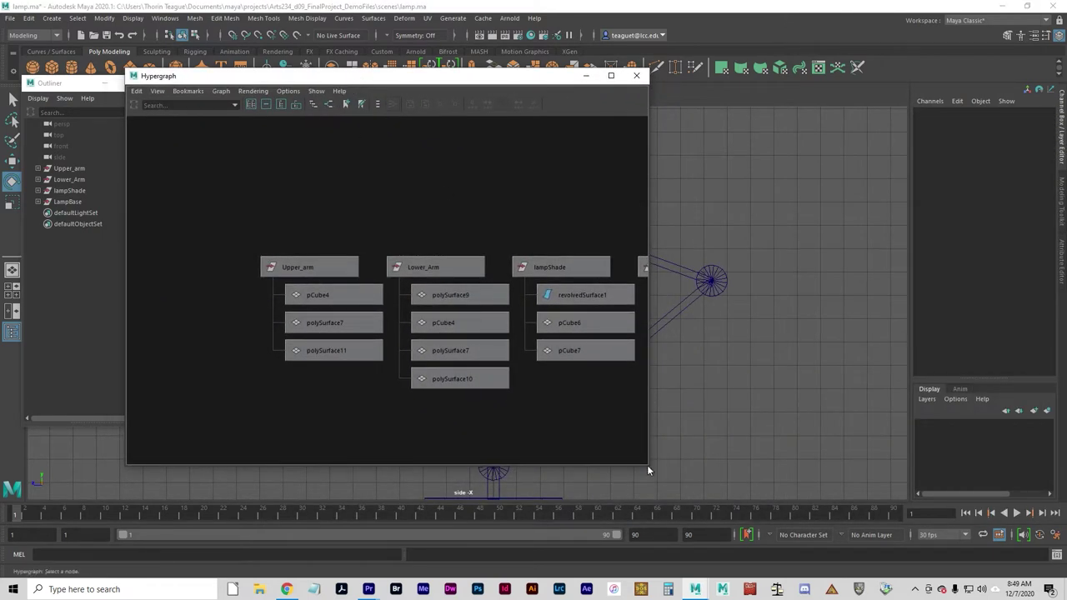
- Enlarge the Hypergraph and parent Upper_arm under Lower_Arm
drag(648, 465, 915, 518)
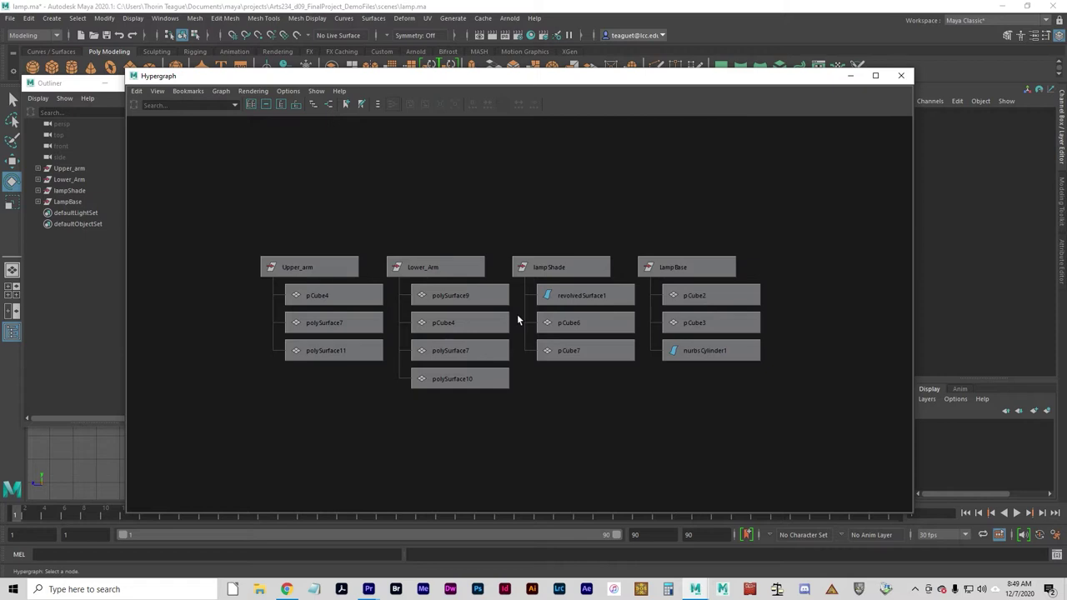
middle_drag(543, 319, 477, 262)
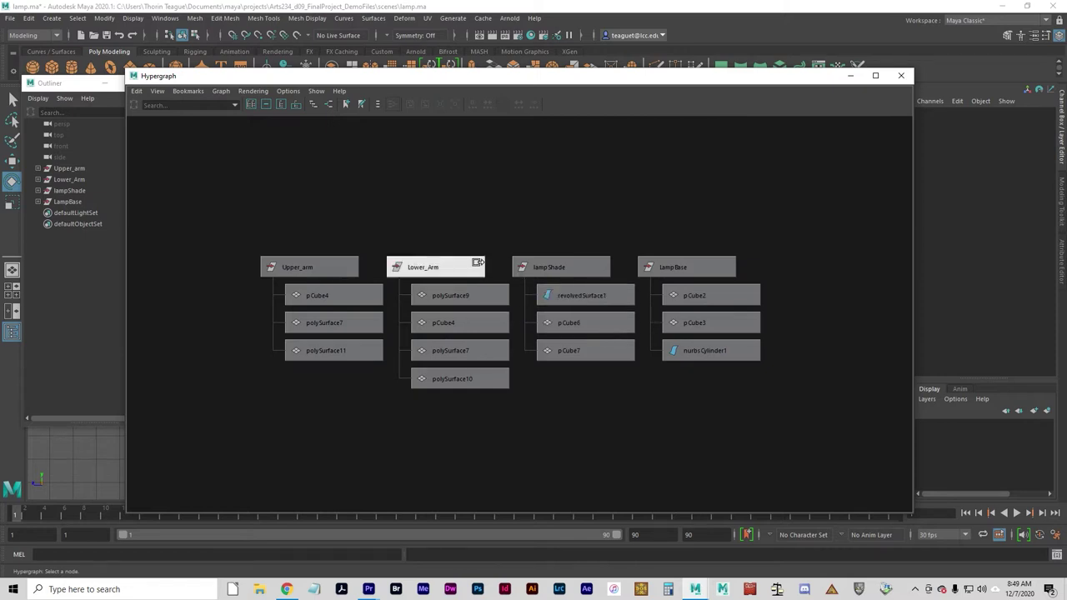
click(478, 263)
click(340, 262)
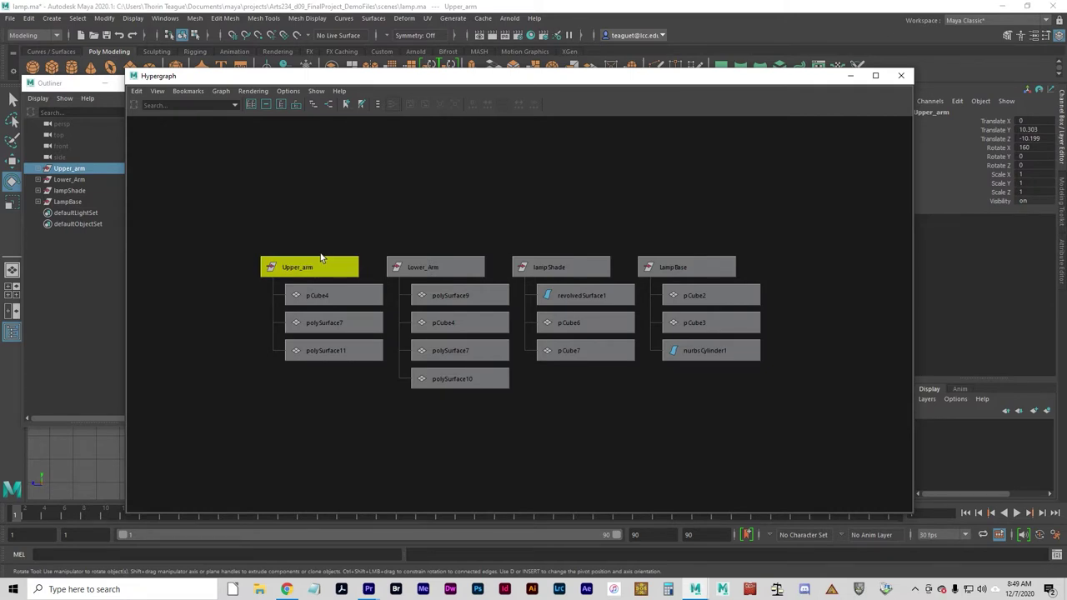
middle_drag(321, 258, 421, 265)
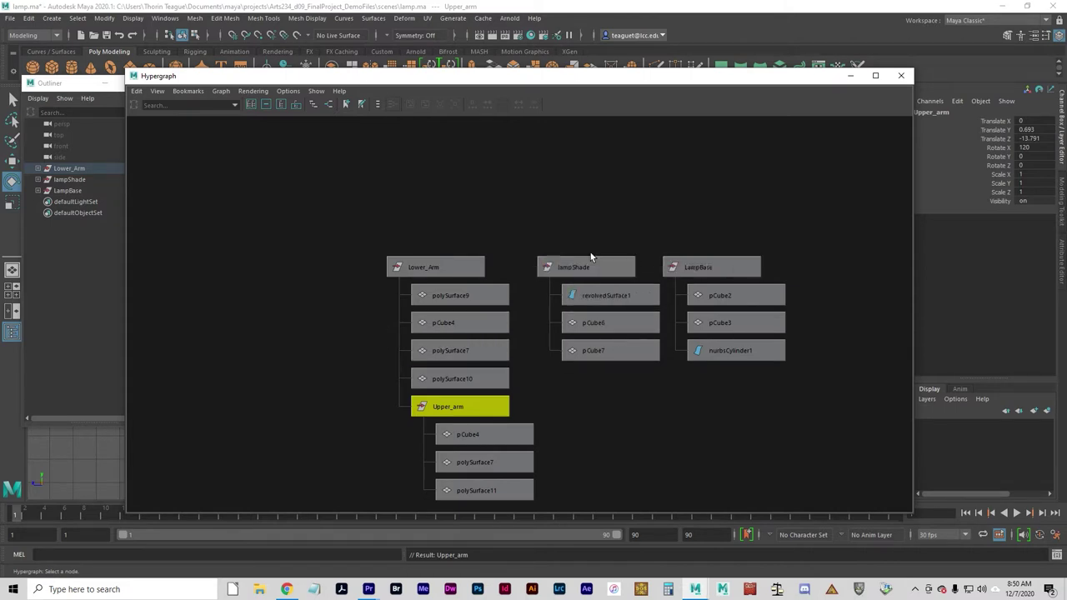
- Parent lampShade under Upper_arm and Lower_Arm under LampBase, then tuck the Hypergraph away
click(575, 267)
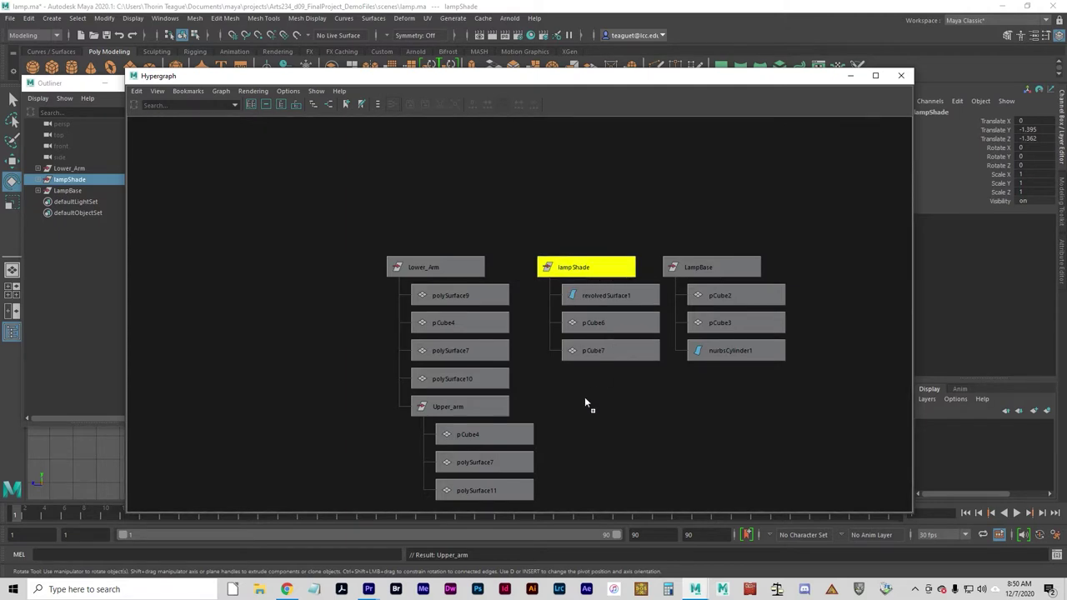
middle_drag(445, 406, 453, 403)
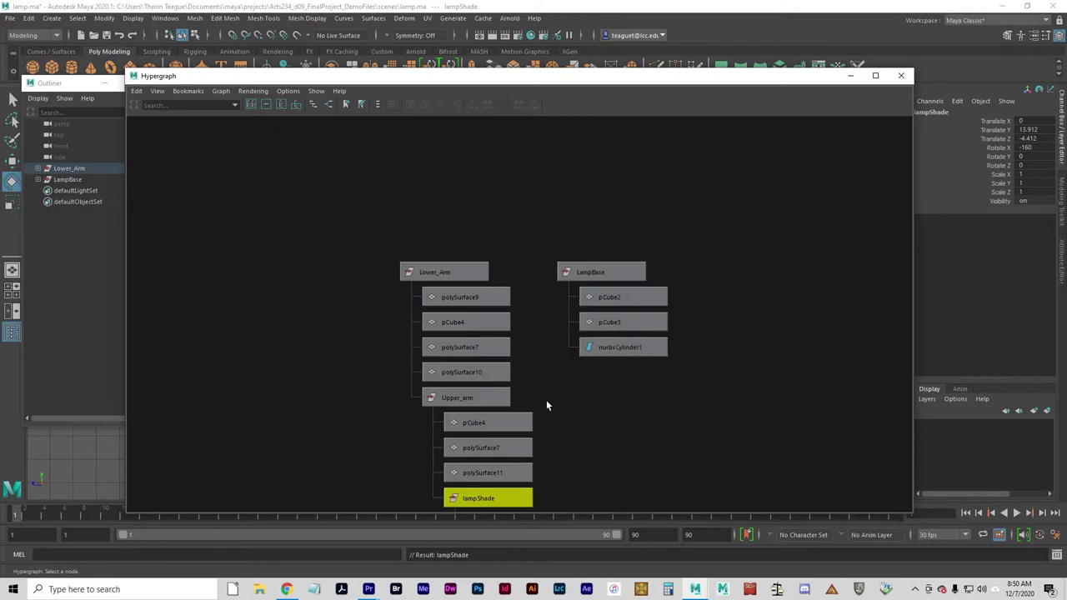
alt+middle_drag(576, 467, 545, 411)
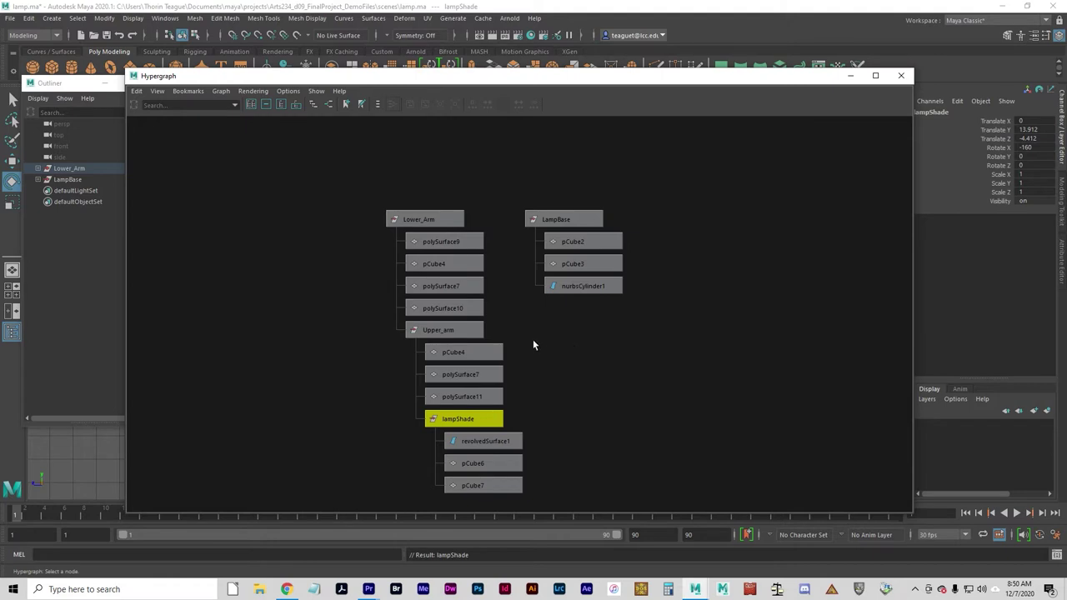
click(427, 219)
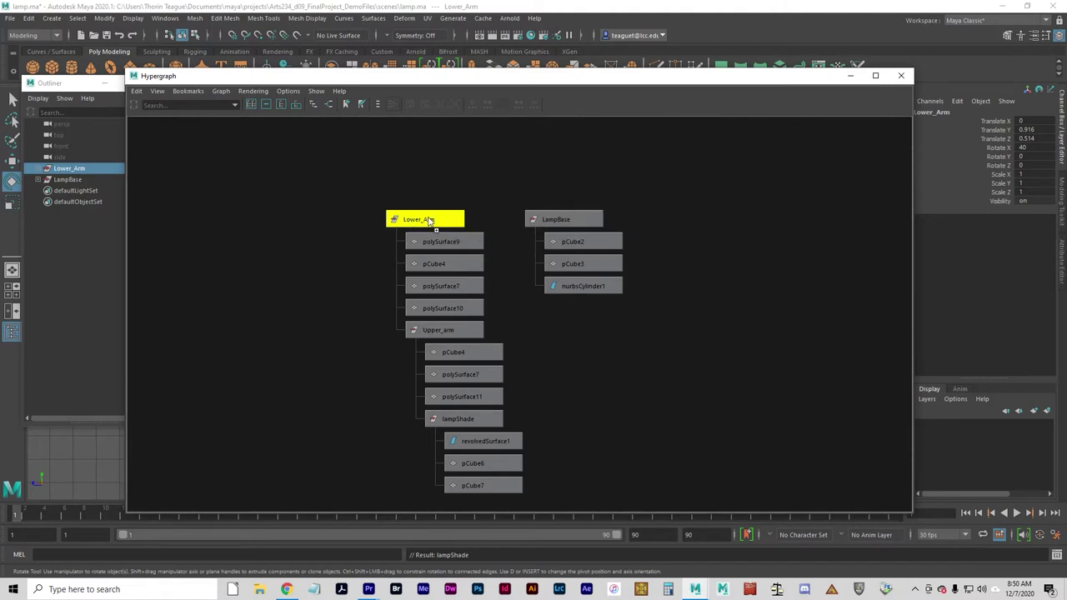
middle_drag(431, 221, 556, 225)
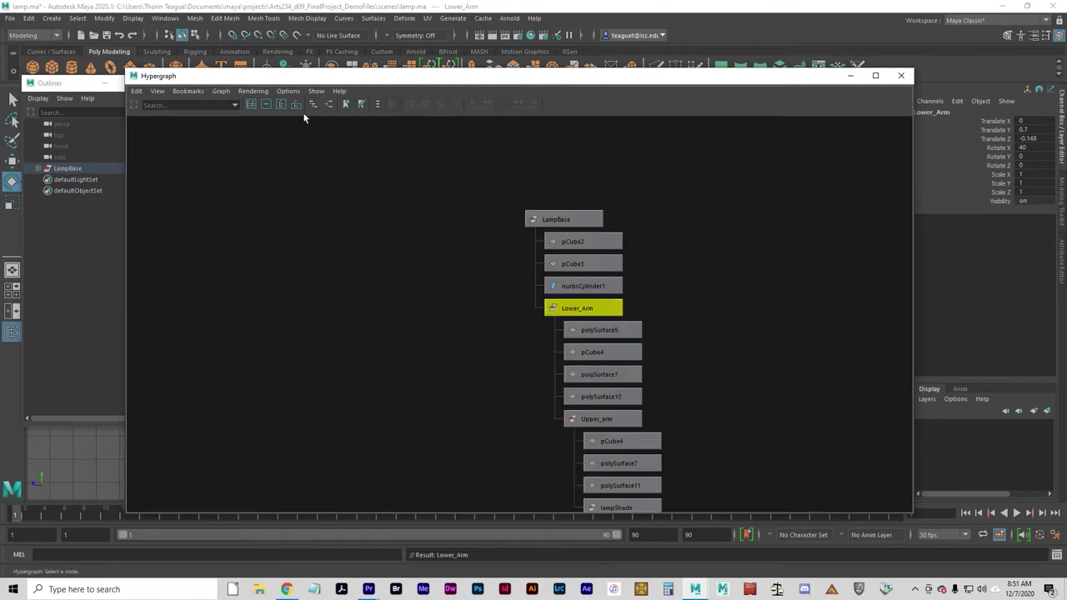
drag(215, 80, 834, 85)
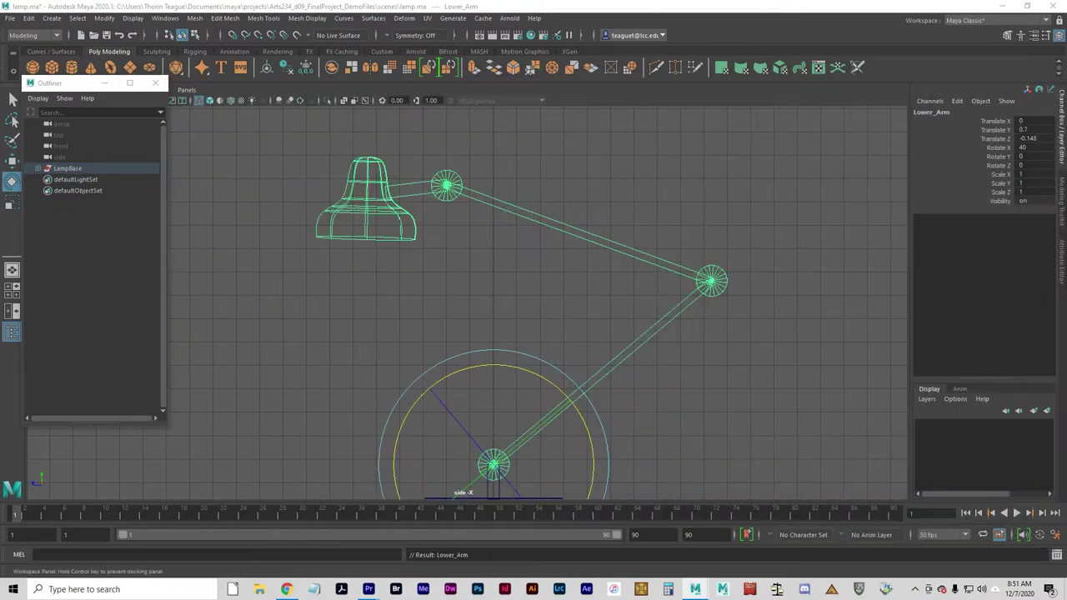
- Select LampBase, test-move and test-rotate the whole lamp, and undo both
click(667, 454)
alt+middle_drag(695, 446, 629, 360)
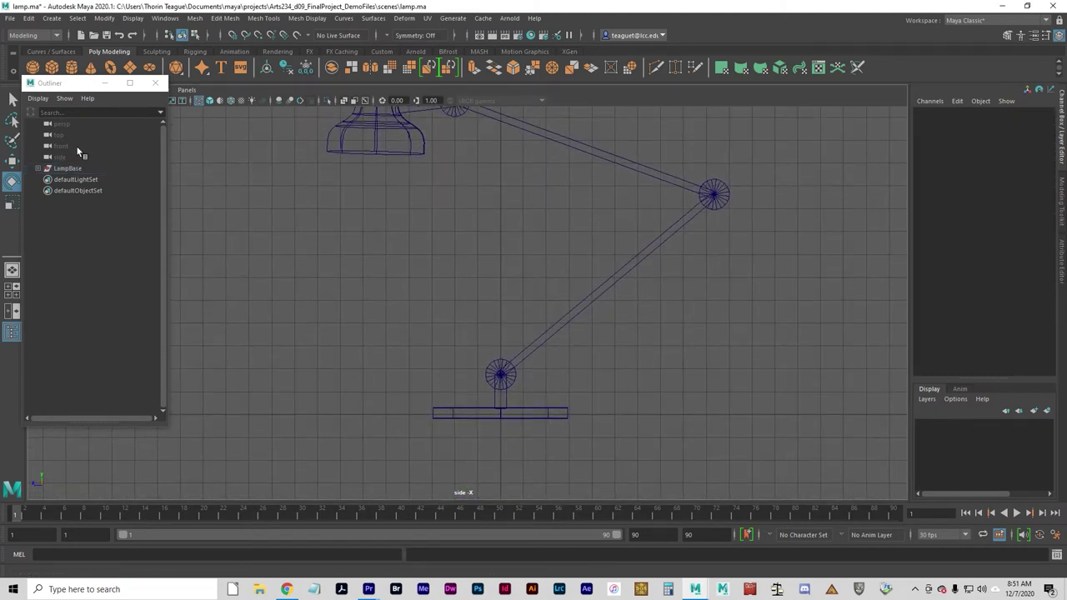
click(78, 169)
scroll(595, 375, down, 2)
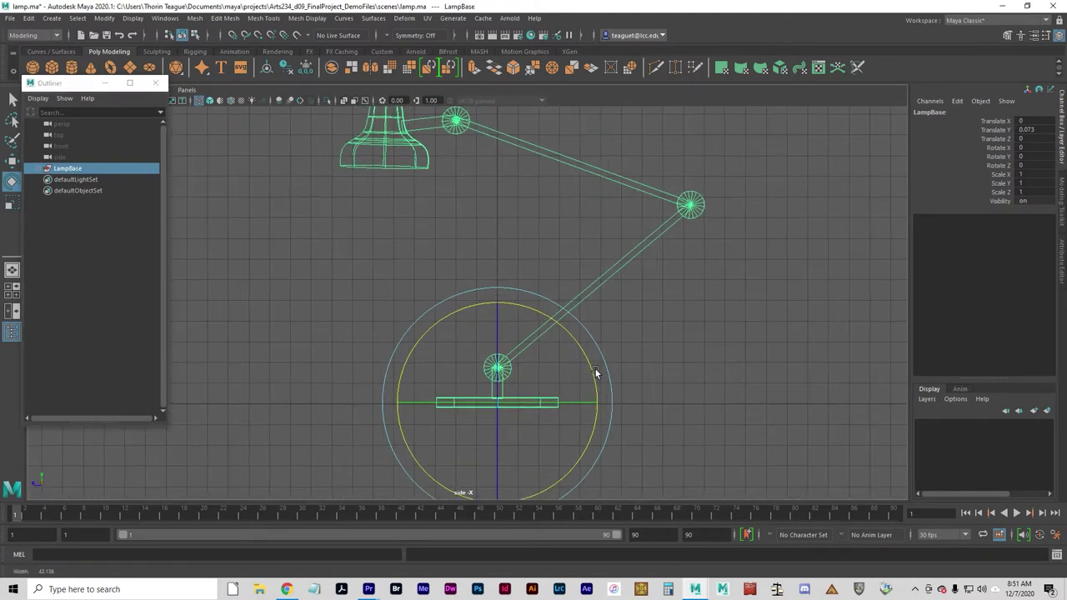
key(w)
drag(425, 326, 404, 357)
key(ctrl+z)
key(e)
drag(476, 306, 382, 288)
key(ctrl+z)
key(w)
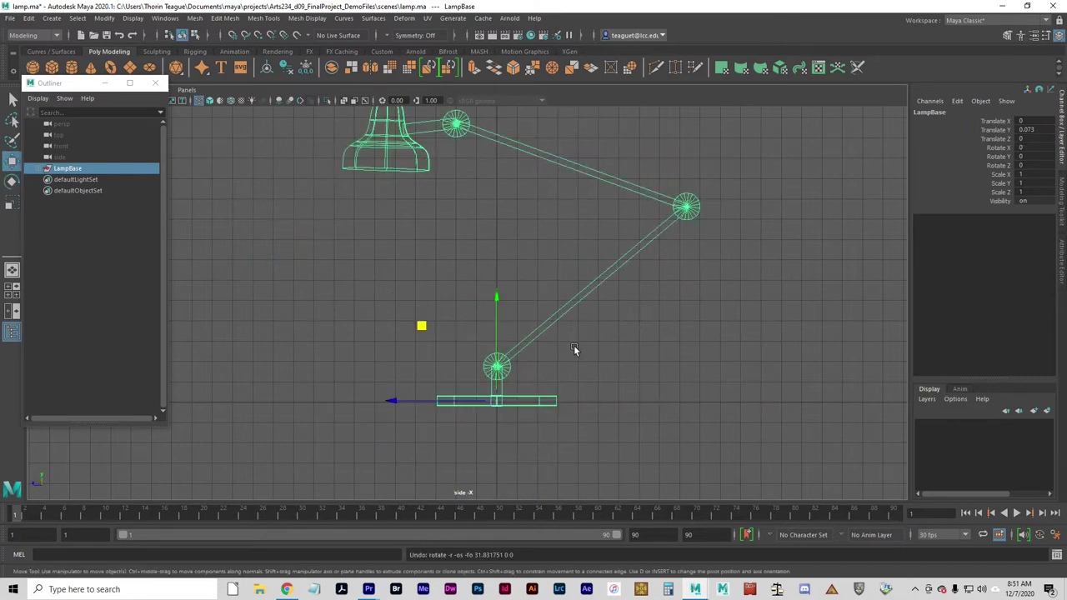
key(e)
key(w)
- Expand LampBase in the Outliner and rotate Lower_Arm to Rotate X 68.106
click(42, 168)
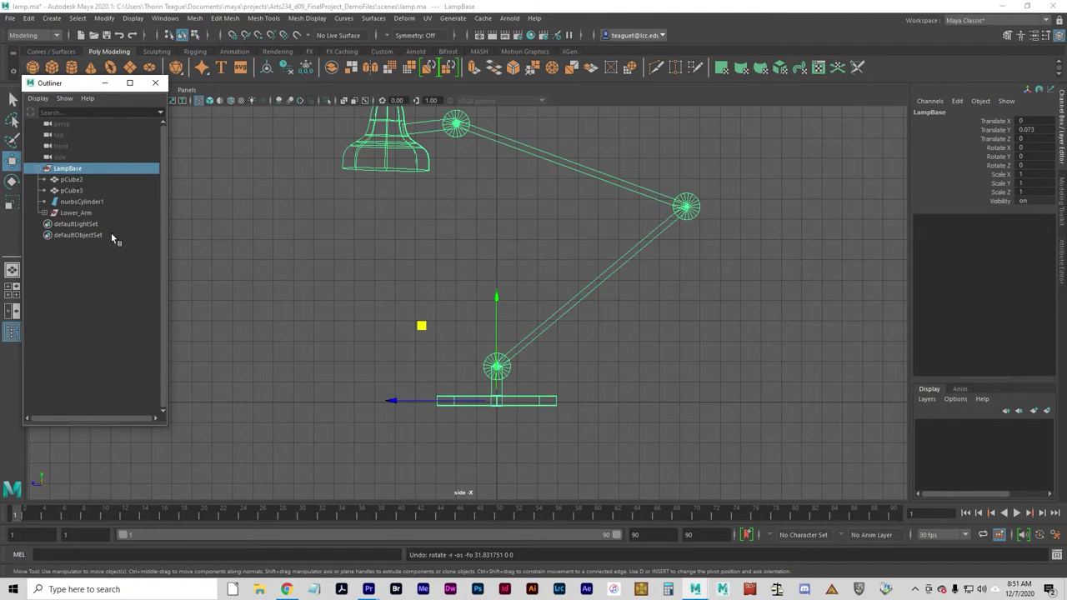
click(76, 214)
key(e)
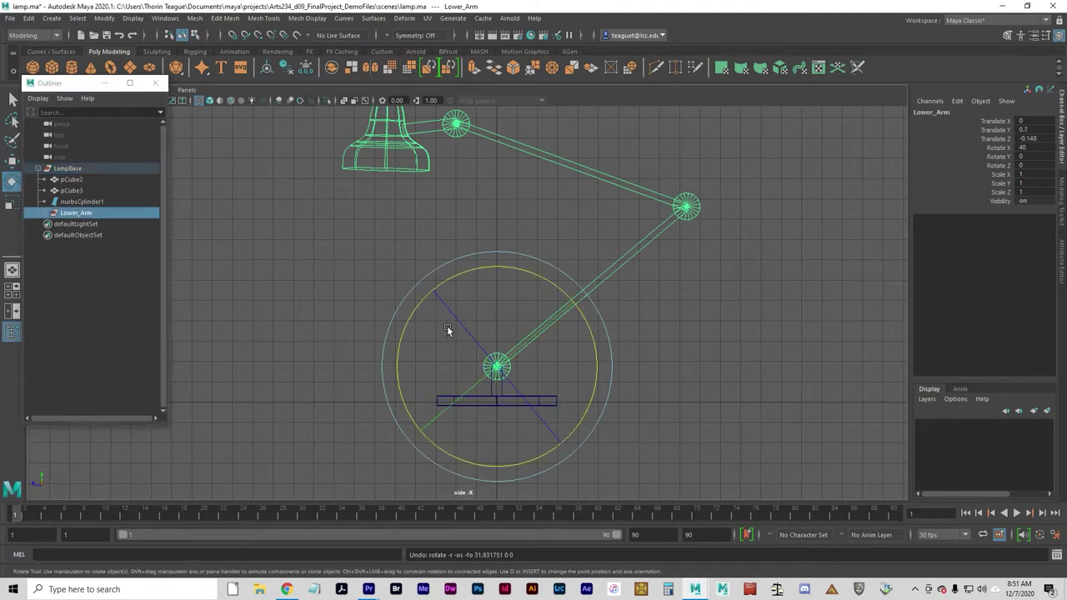
drag(522, 262, 449, 278)
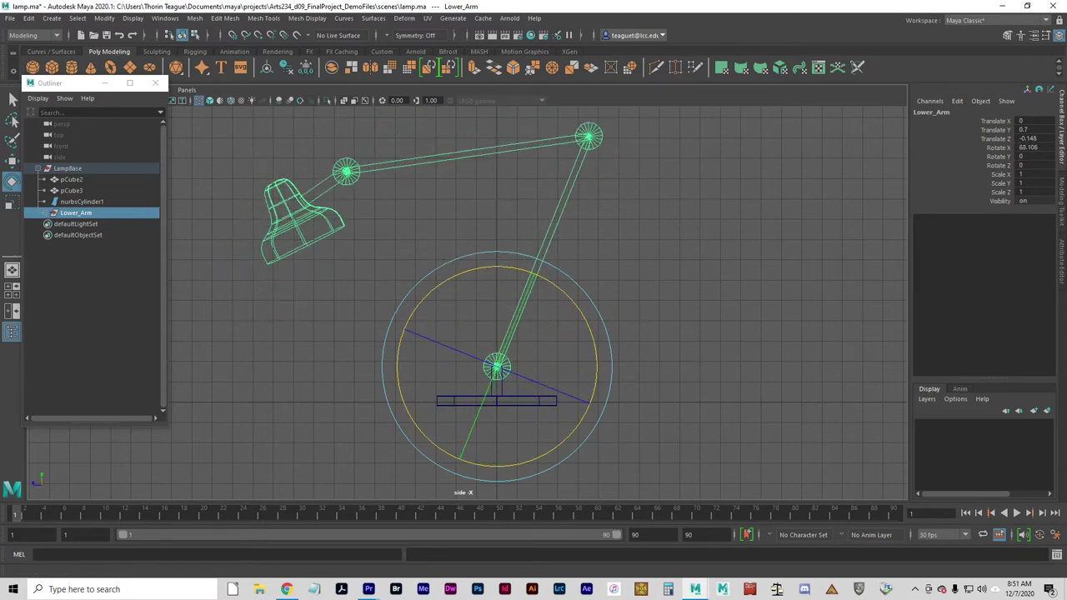
drag(1066, 136, 504, 123)
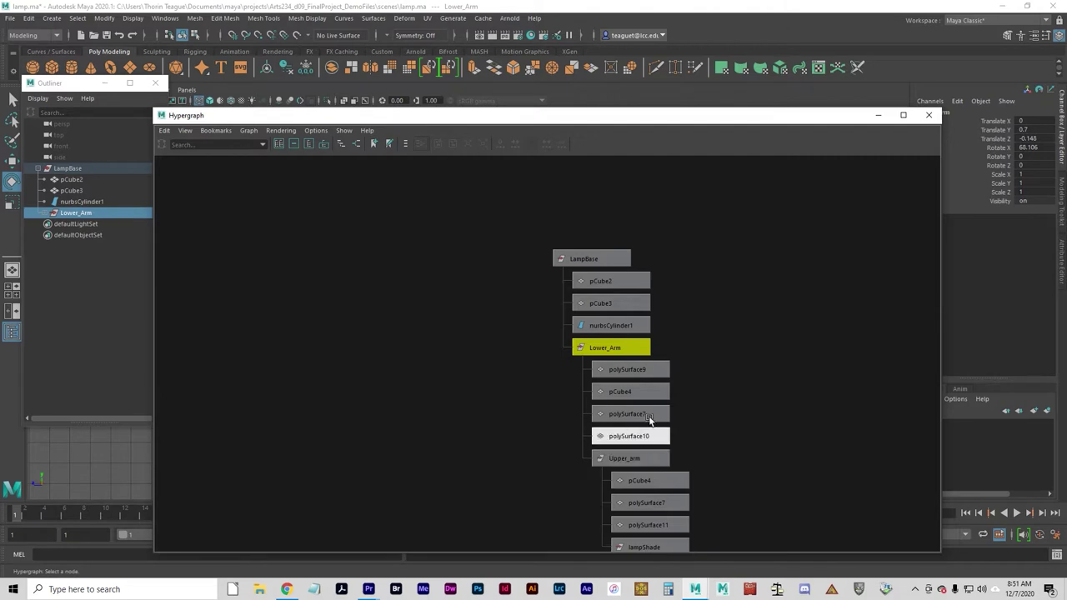
- Select lampShade in the Hypergraph and tilt it to Rotate X -236.173
scroll(665, 401, down, 1)
scroll(664, 401, down, 2)
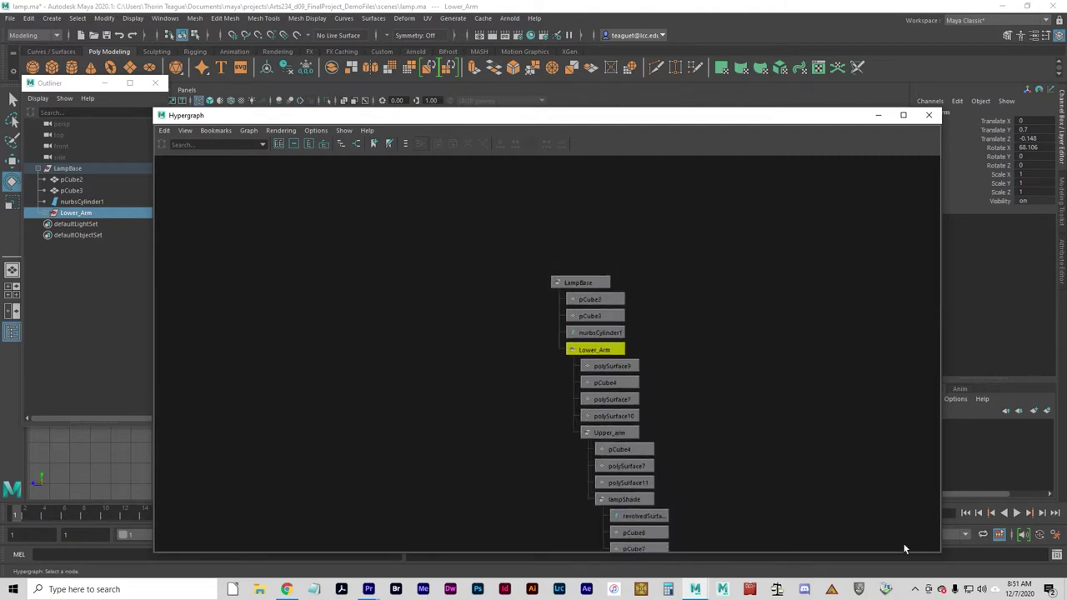
drag(940, 553, 454, 478)
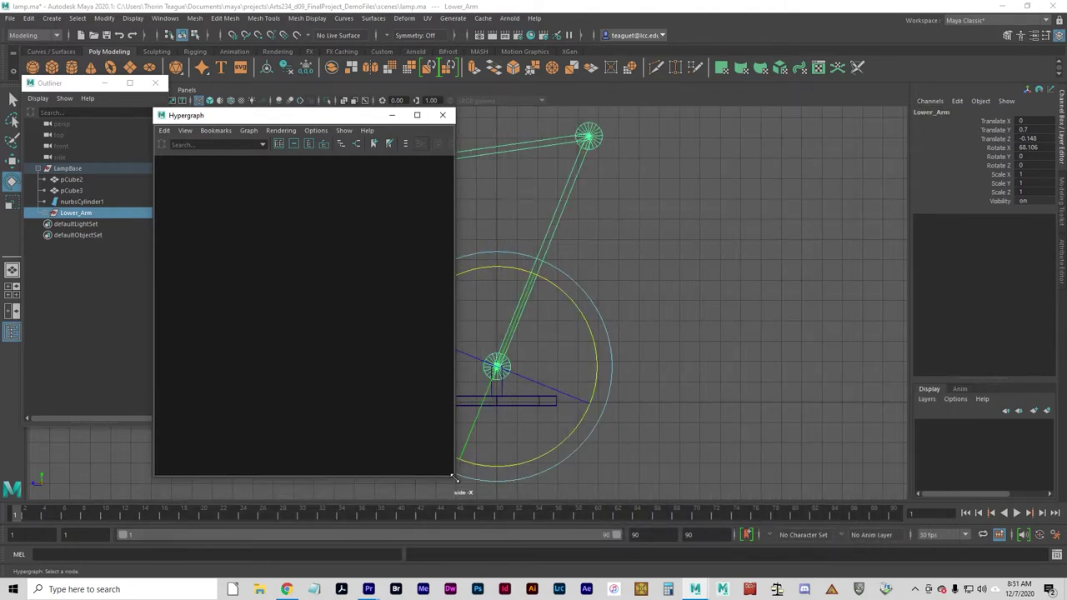
key(f)
scroll(345, 367, down, 3)
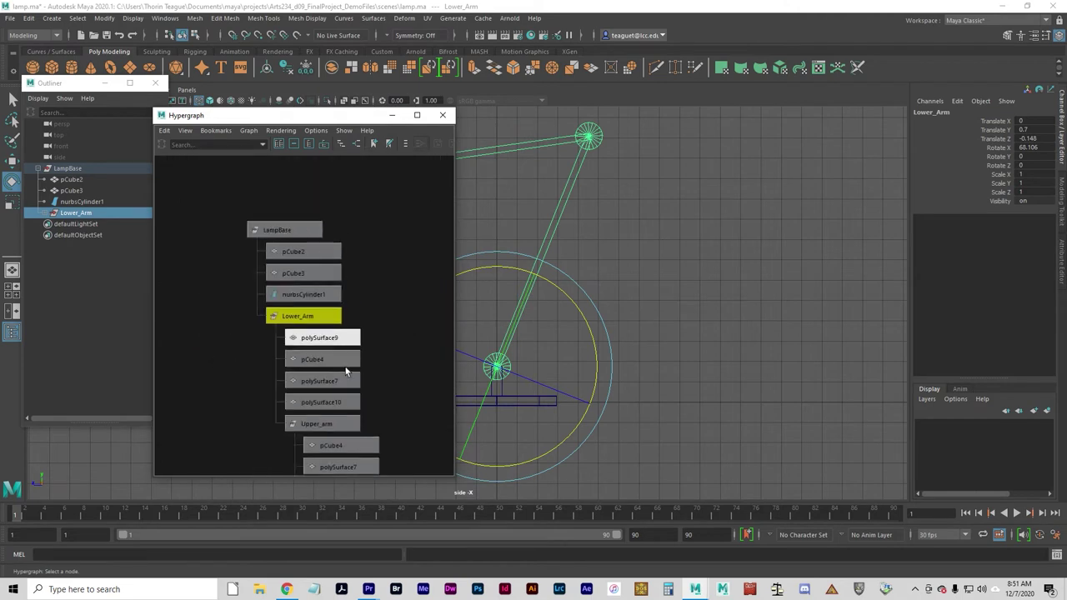
click(401, 393)
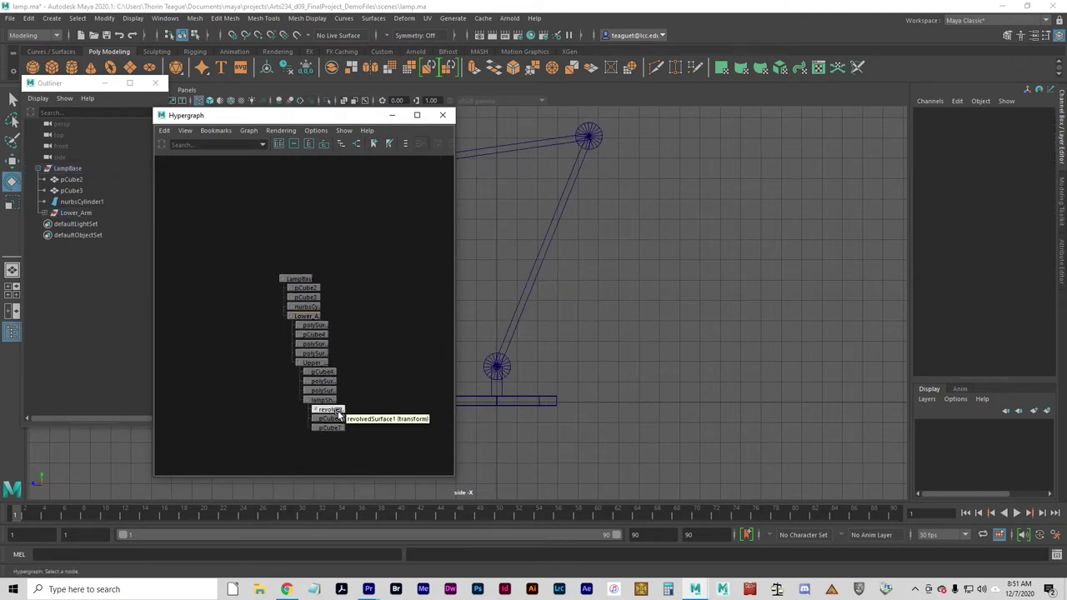
click(322, 401)
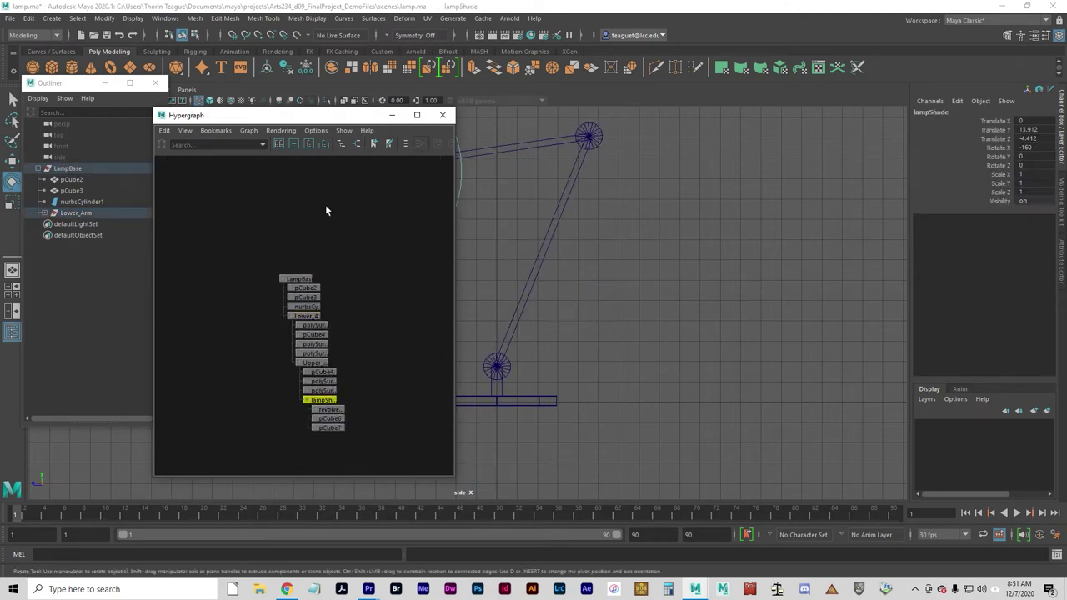
drag(314, 122, 191, 235)
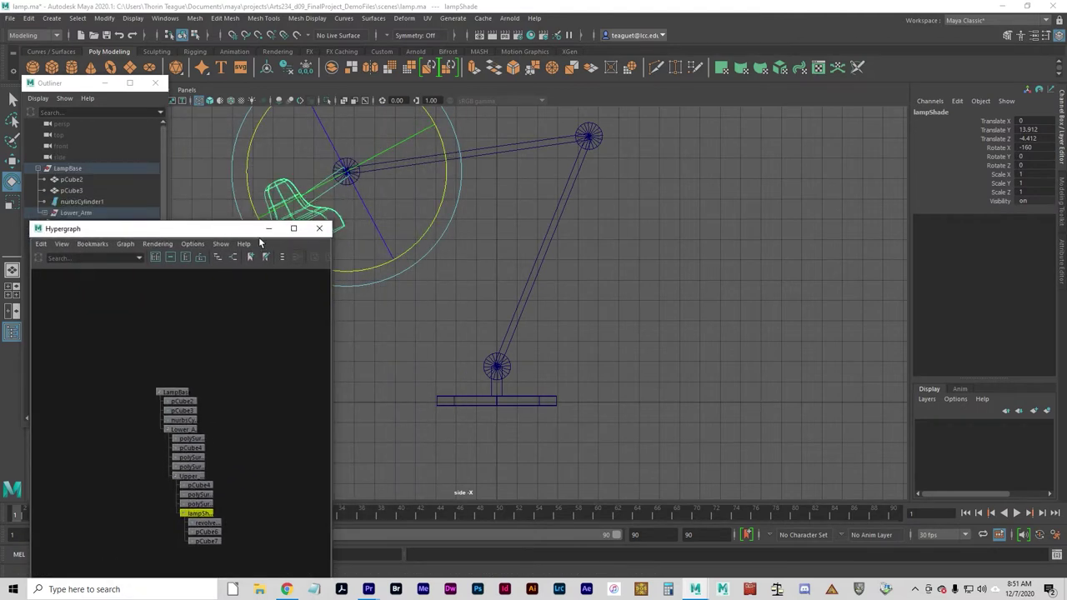
alt+middle_drag(450, 212, 651, 410)
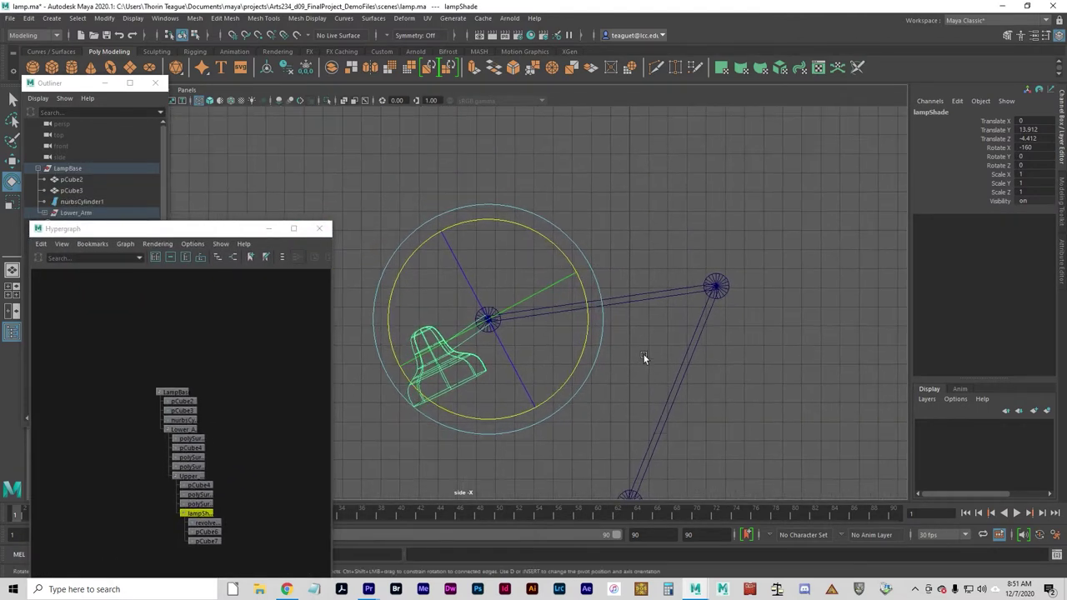
drag(504, 222, 443, 405)
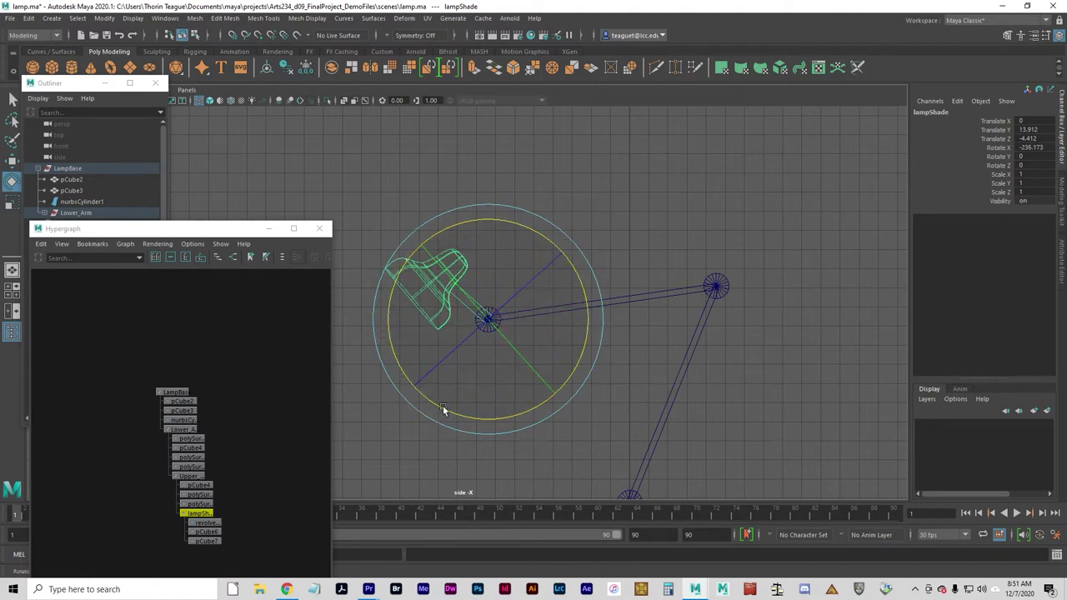
- Rotate Upper_arm at its joint to Rotate X 129.179, undoing an accidental move
click(188, 477)
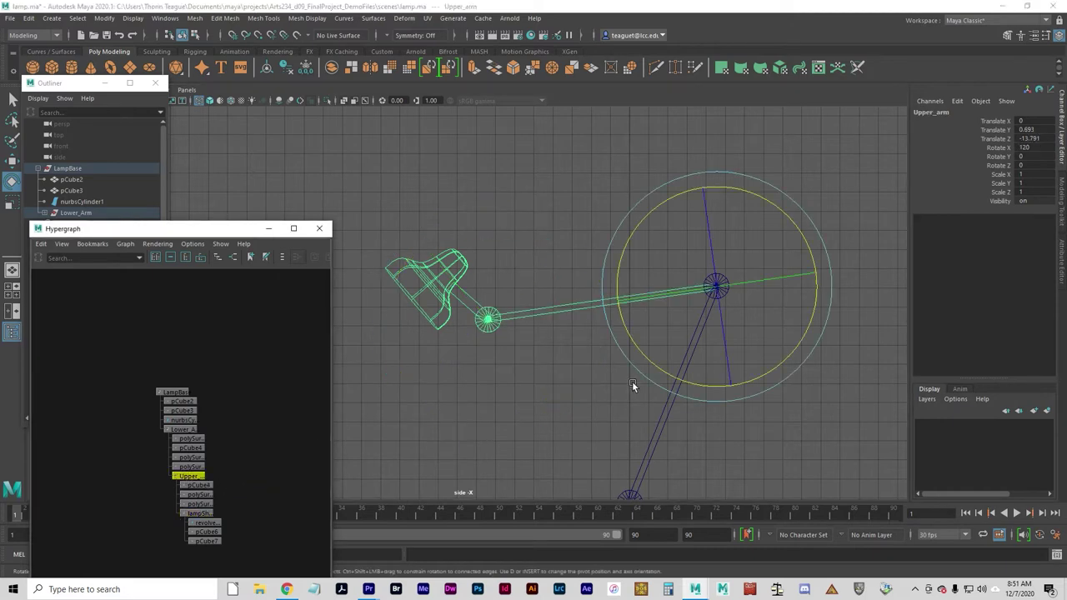
mouse_move(734, 185)
mouse_down()
mouse_move(810, 218)
mouse_move(694, 180)
mouse_move(803, 198)
mouse_move(701, 184)
mouse_move(779, 189)
mouse_move(682, 174)
mouse_move(717, 173)
mouse_up()
key(w)
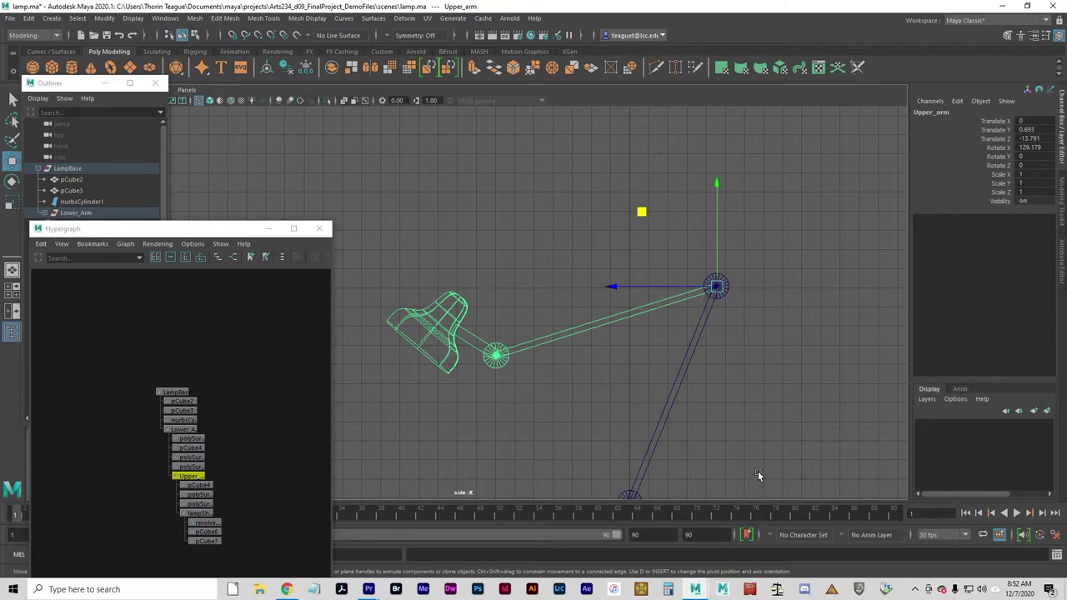
alt+middle_drag(758, 475, 697, 377)
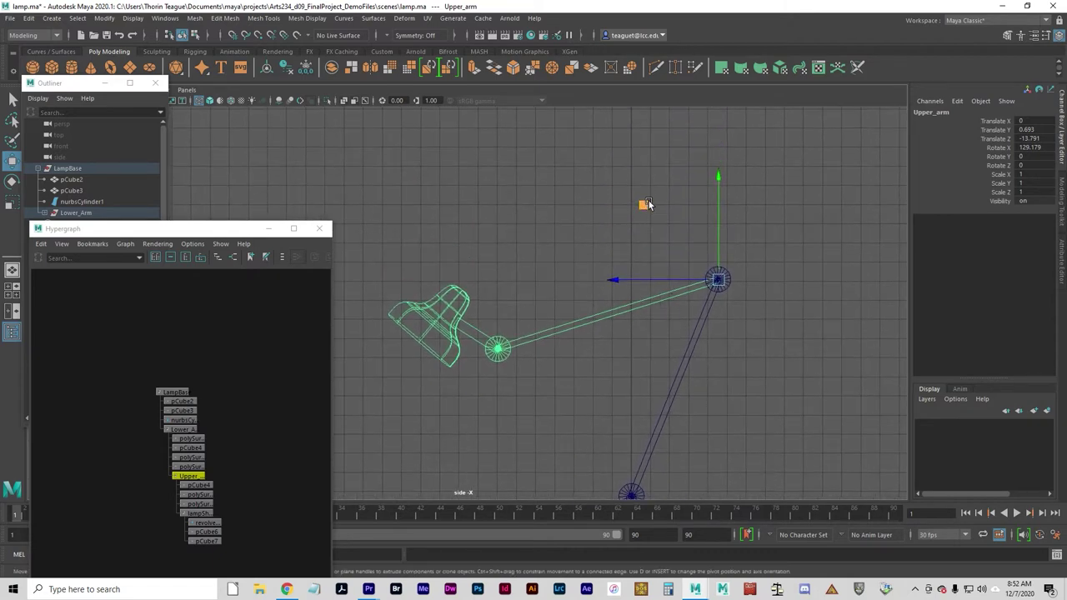
middle_drag(648, 200, 565, 225)
key(ctrl+z)
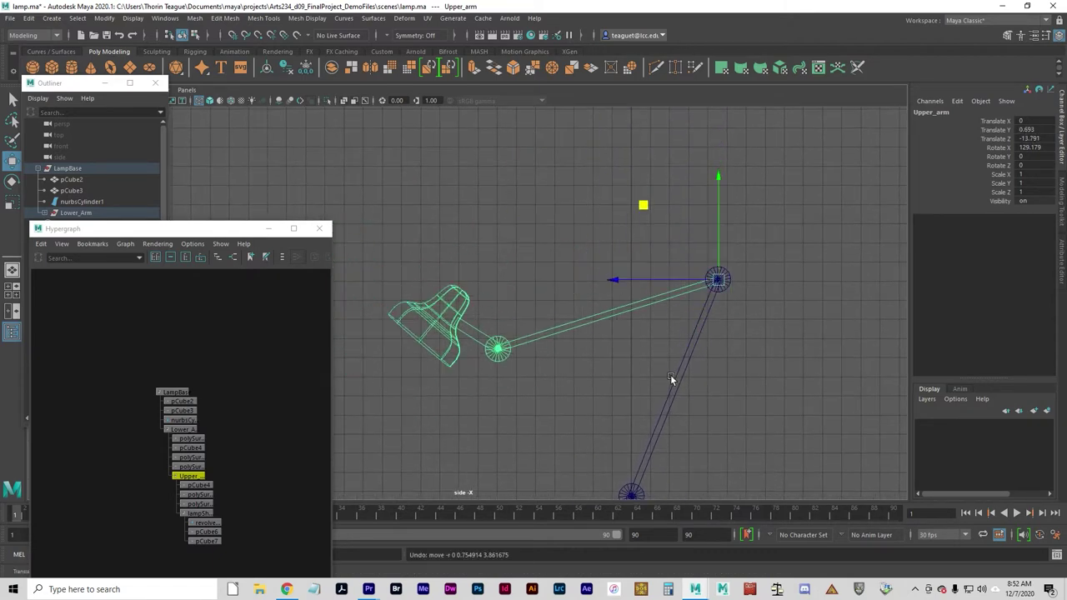
alt+right_drag(755, 385, 625, 358)
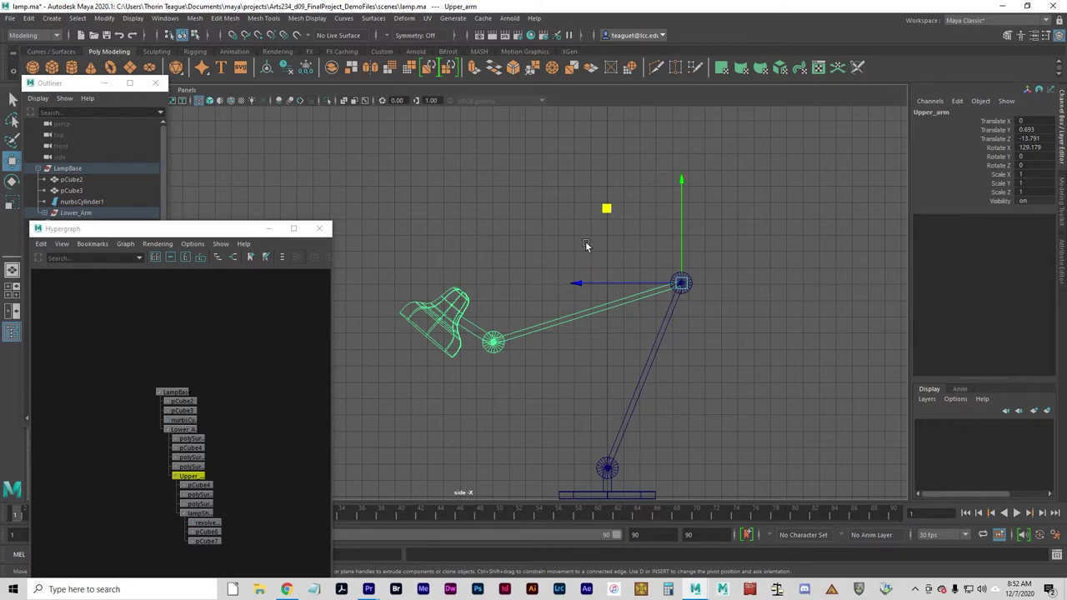
- Rotate Upper_arm further on its X ring to 133.059, undoing a stray rotation
key(e)
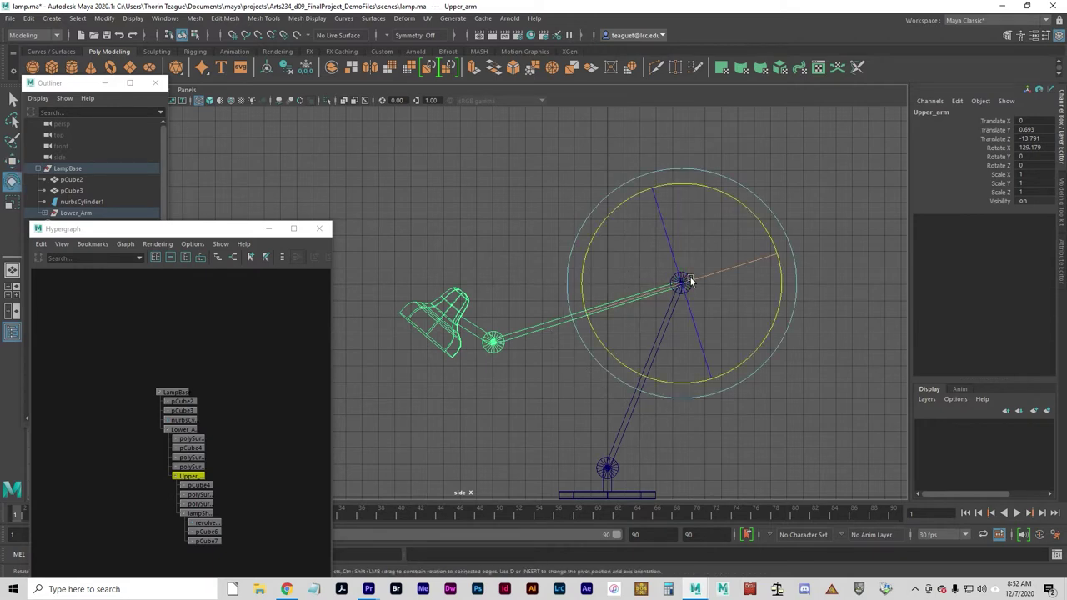
drag(683, 179, 692, 300)
key(ctrl+z)
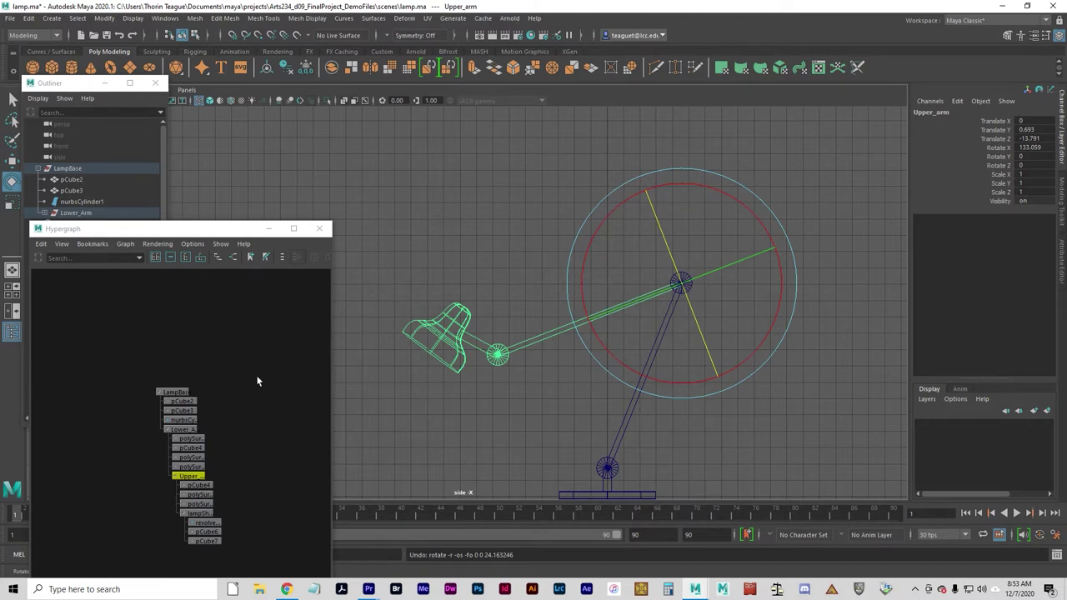
- Inspect the LampBase group, the polySurface9 piece and the pCube4 rod
click(175, 392)
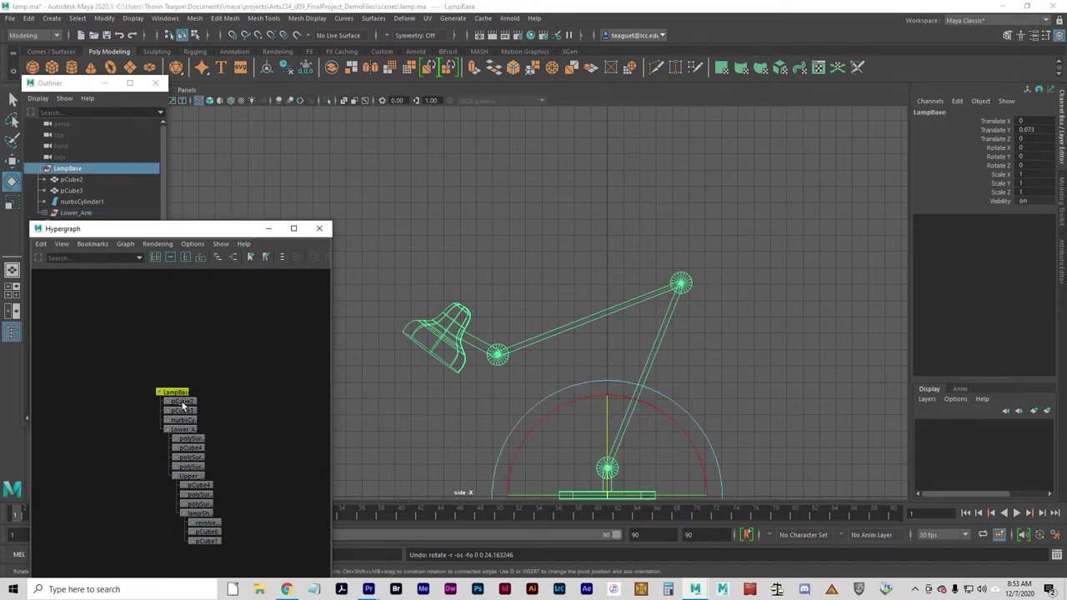
click(185, 438)
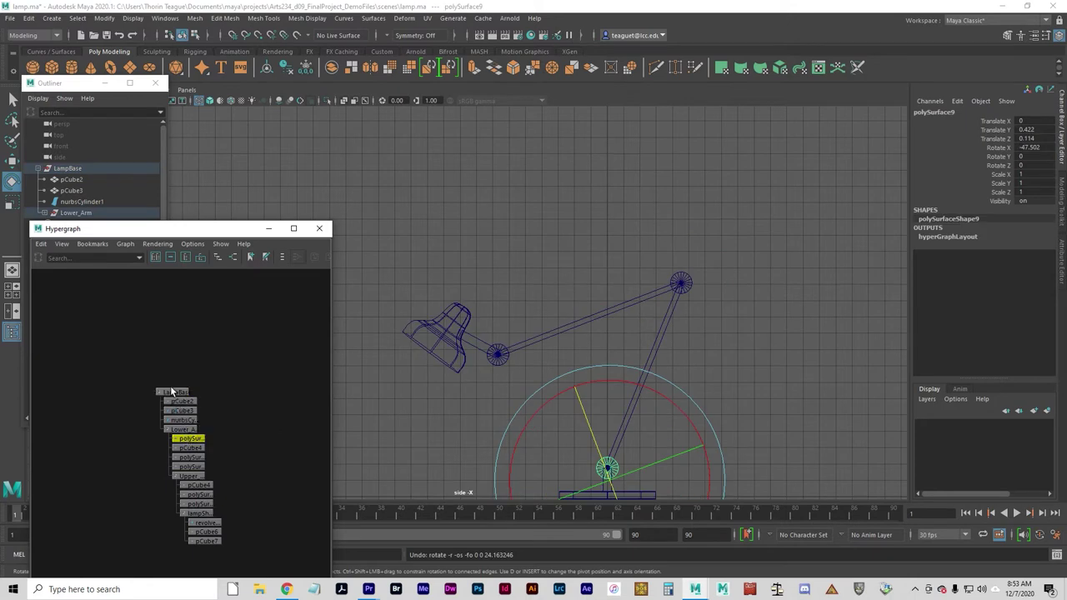
click(170, 391)
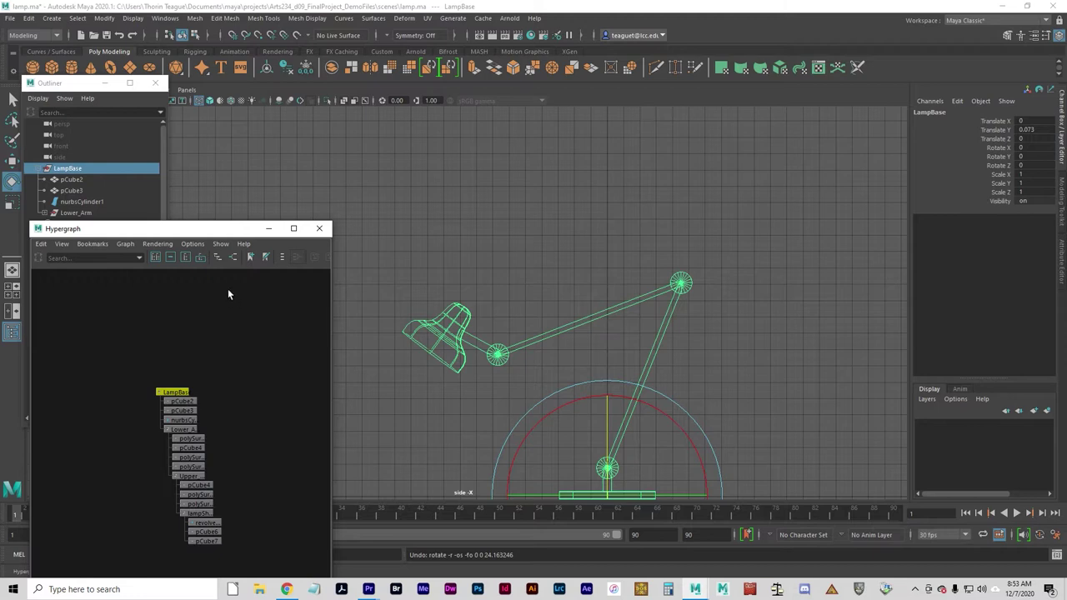
click(650, 364)
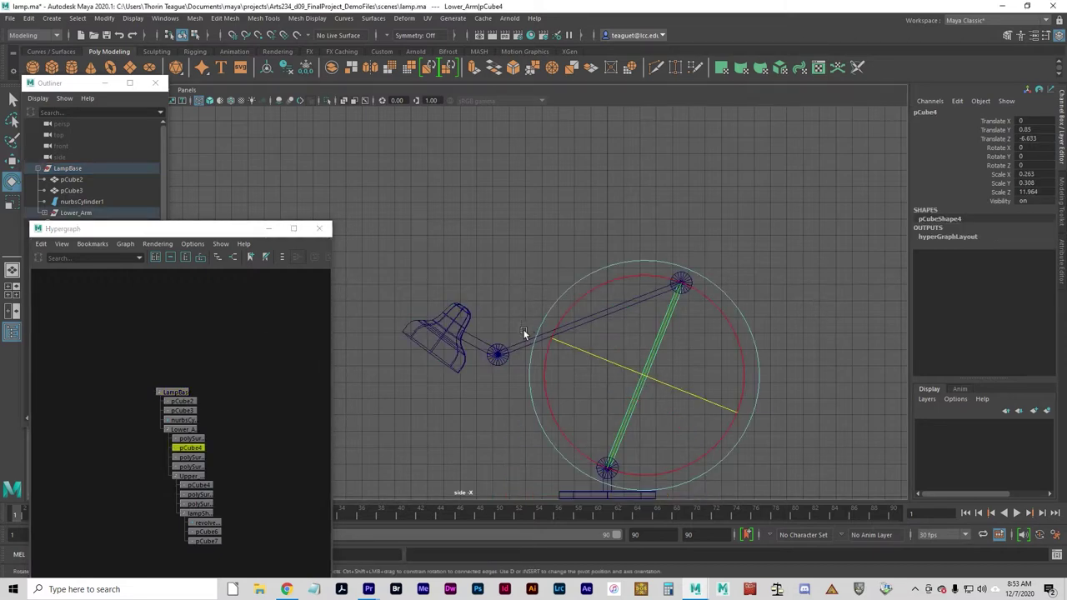
- Select LampBase, Lower_Arm, Upper_arm and lampShade together
click(172, 392)
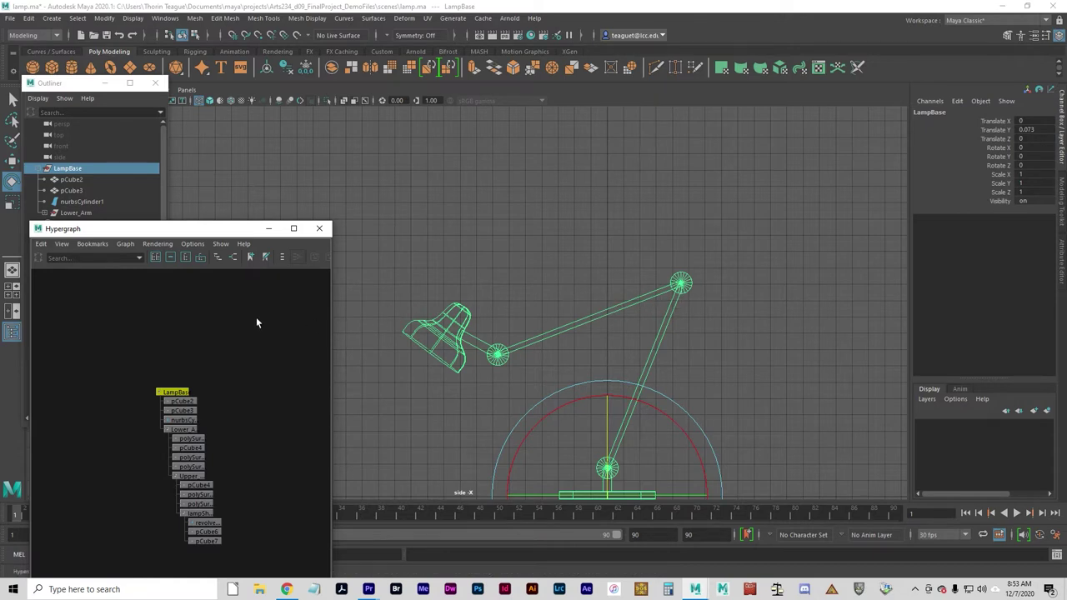
click(189, 430)
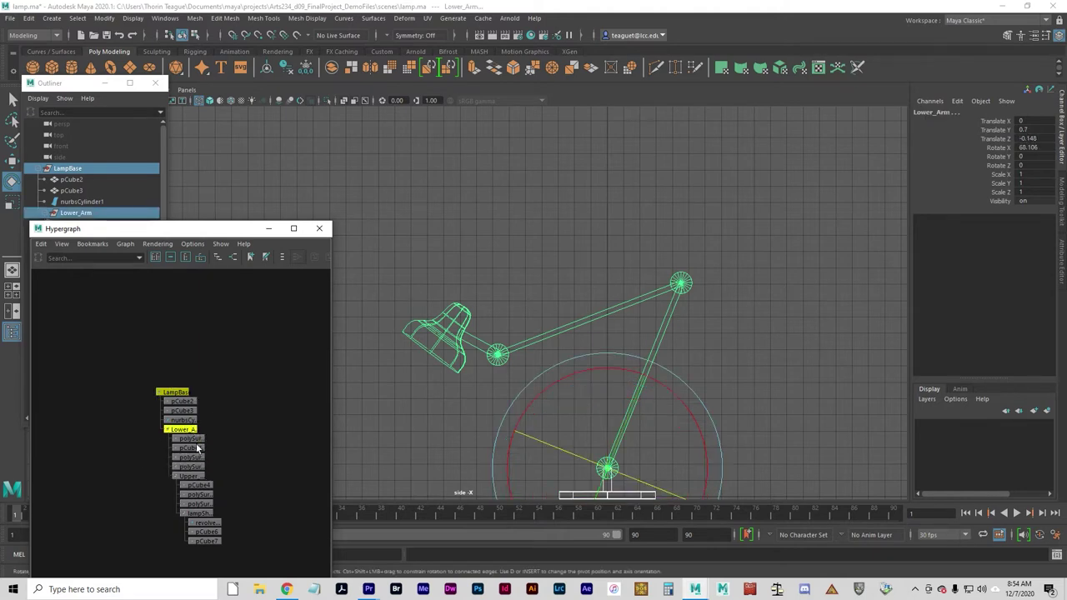
click(192, 478)
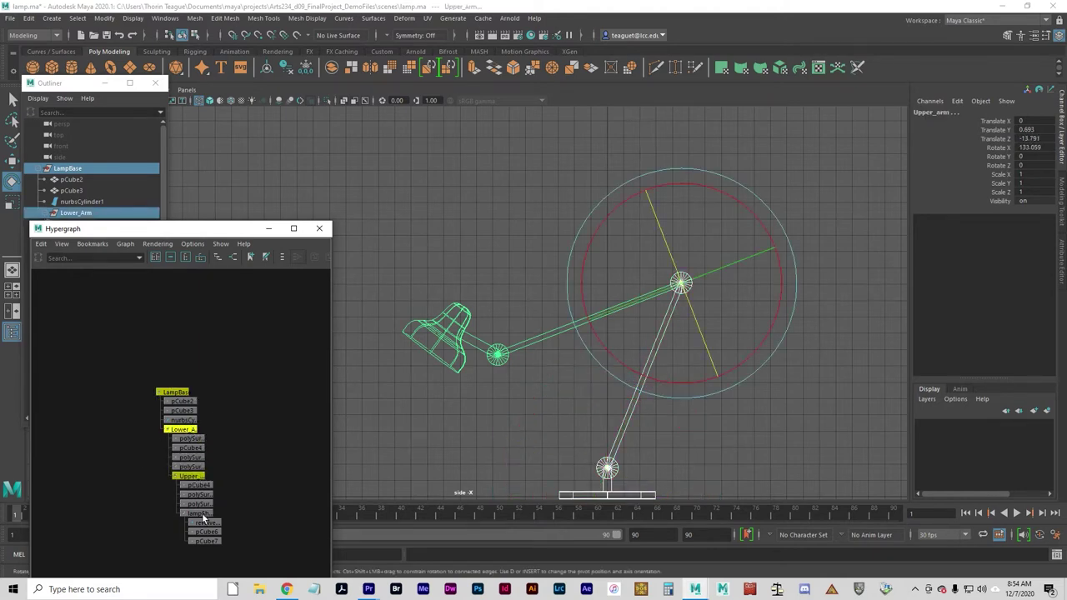
click(200, 514)
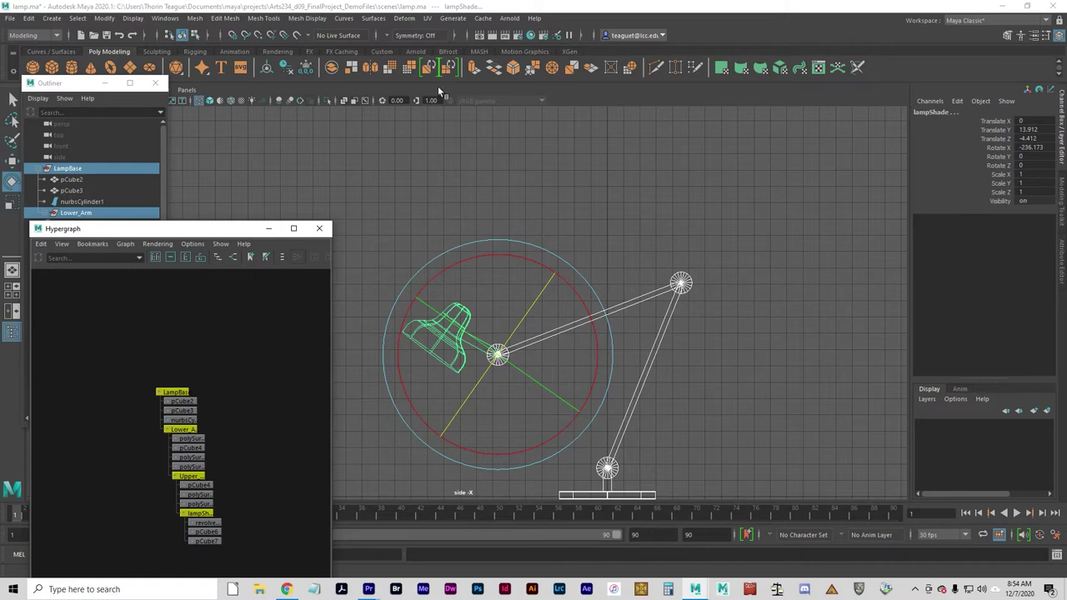
- Turn on selection handles for the selected lamp nodes via Display > Transform Display
click(137, 18)
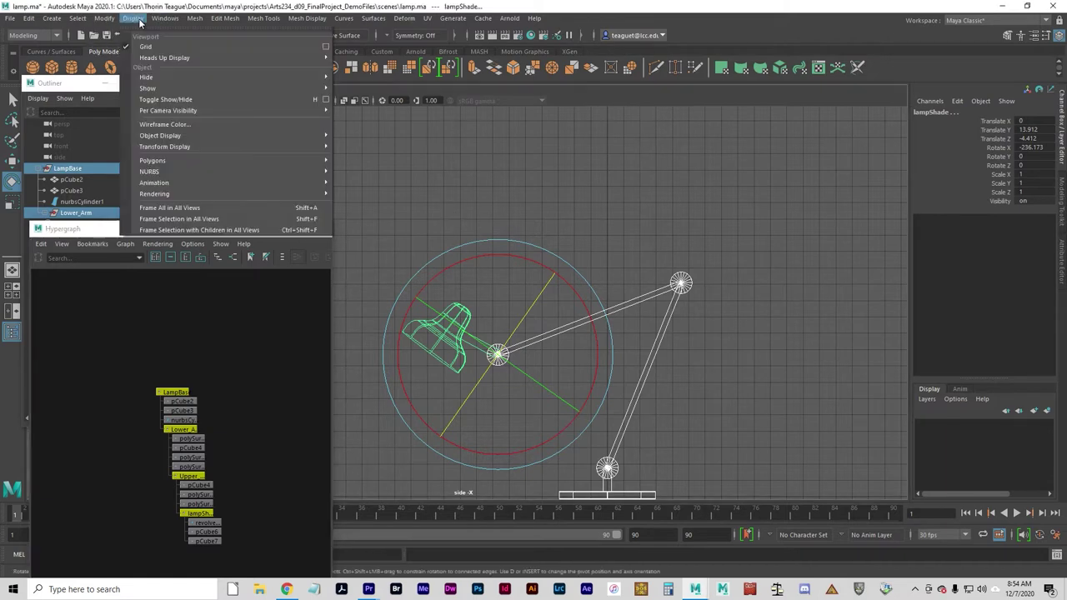
mouse_move(155, 89)
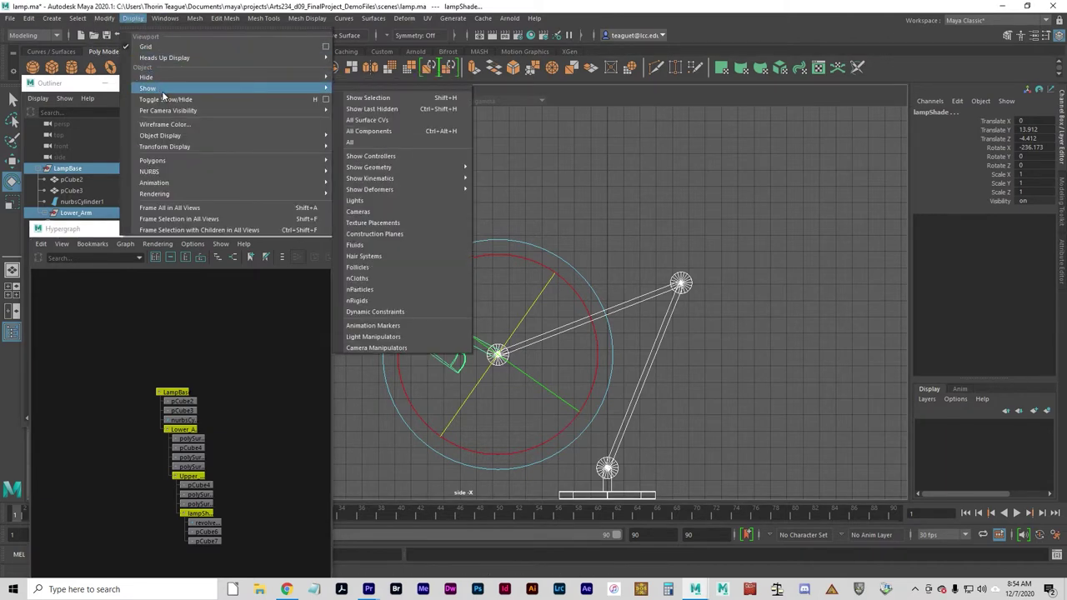
click(165, 99)
mouse_move(176, 158)
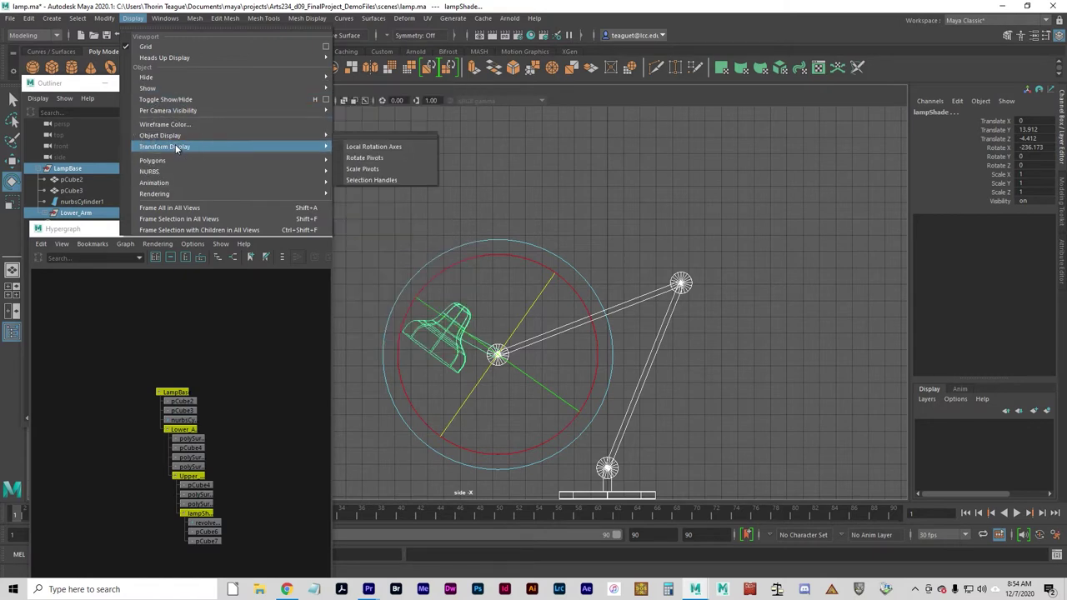
click(306, 152)
click(374, 180)
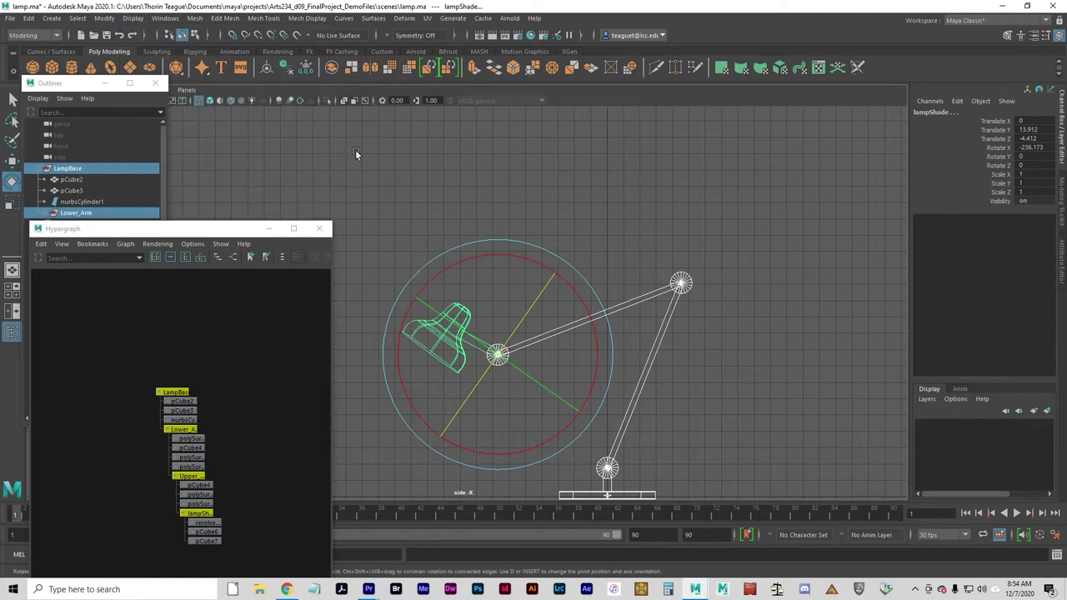
- Pick lampShade and then the LampBase group by their selection handles in the side view
click(751, 439)
click(504, 364)
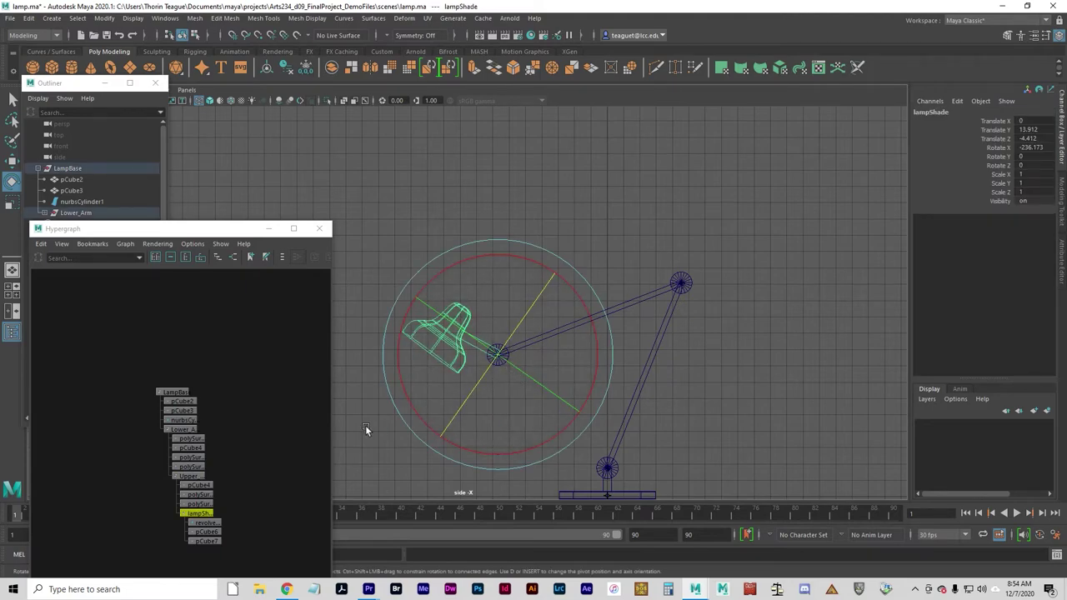
scroll(510, 396, up, 1)
alt+right_drag(512, 400, 890, 431)
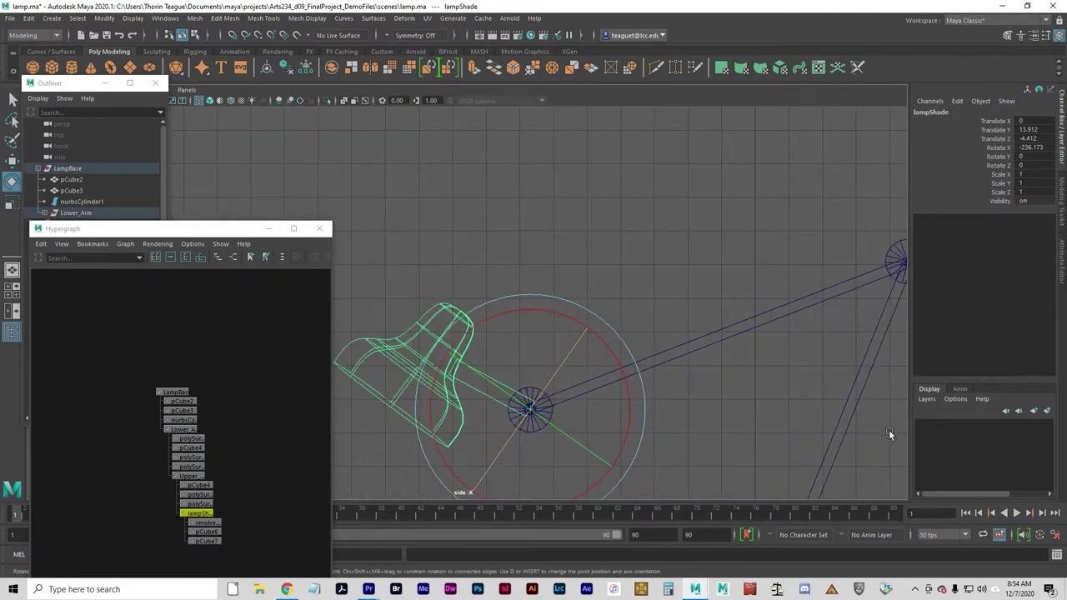
alt+middle_drag(767, 398, 680, 376)
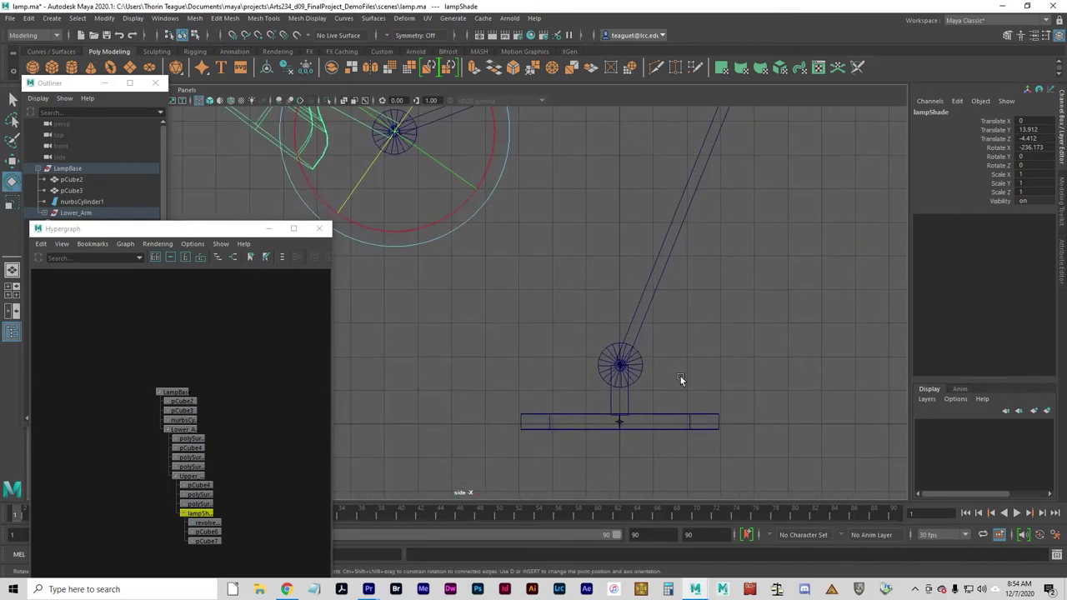
click(624, 423)
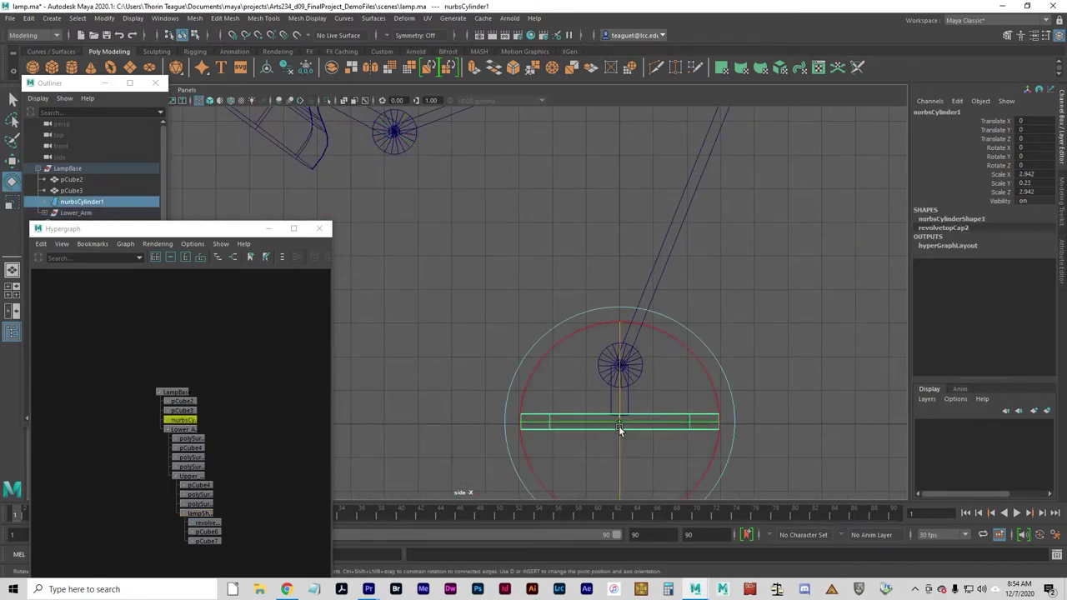
key(w)
click(516, 367)
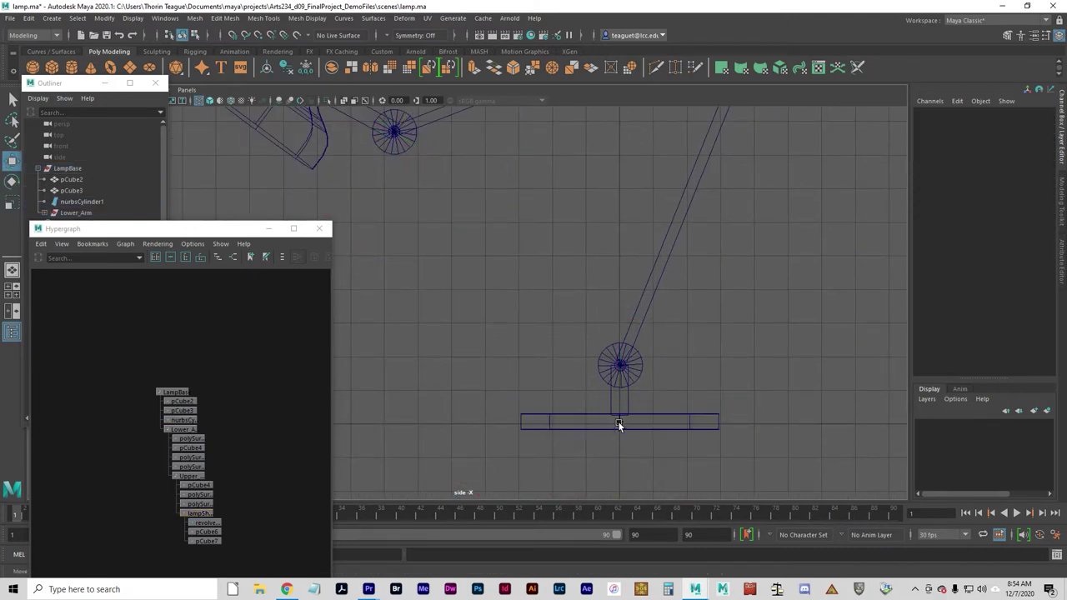
click(622, 424)
key(Up)
- Test-move the whole lamp from its base and undo, then deselect it
drag(545, 349, 507, 320)
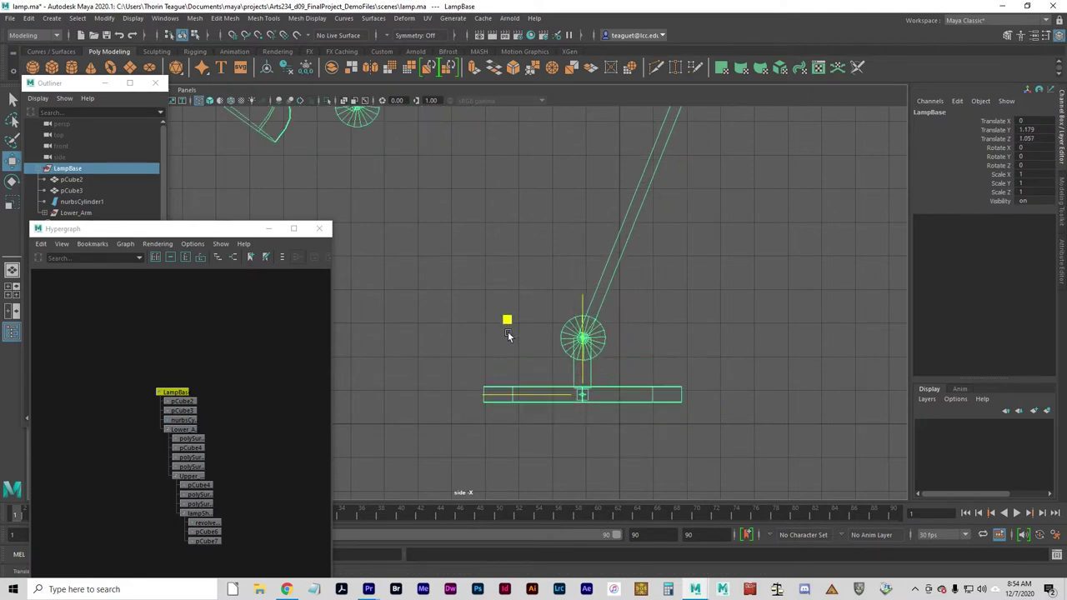
key(ctrl+z)
click(619, 469)
click(579, 428)
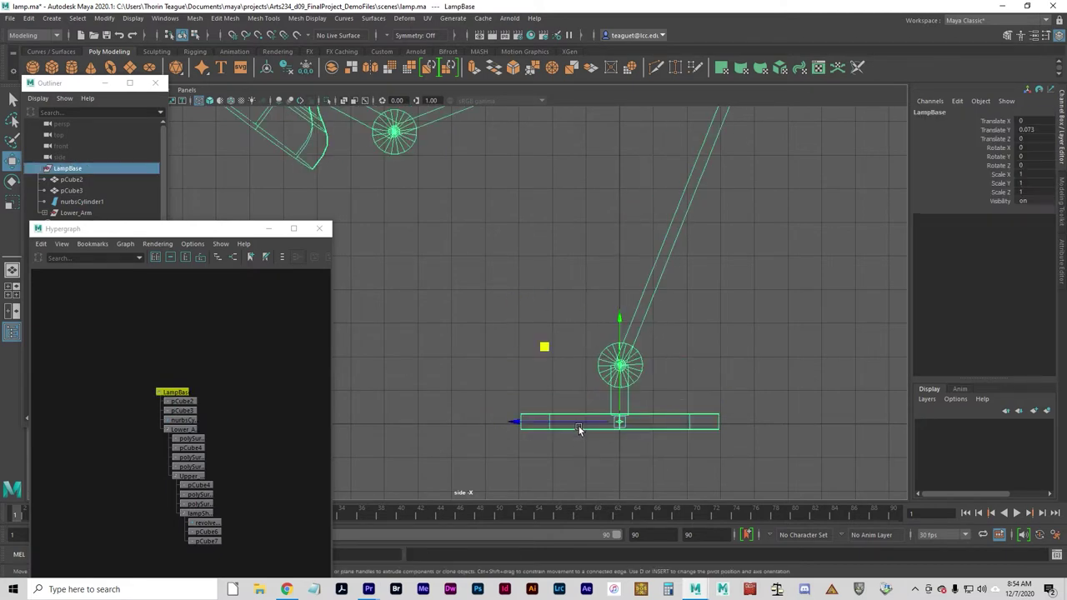
scroll(588, 381, down, 3)
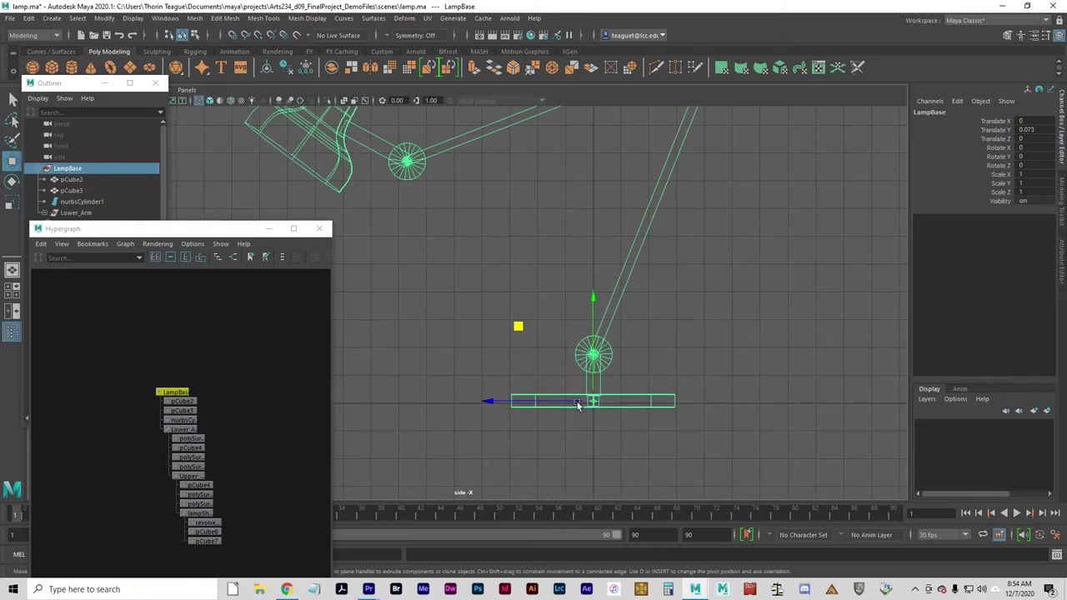
click(584, 420)
drag(629, 431, 559, 408)
mouse_move(518, 329)
mouse_down()
mouse_move(531, 327)
mouse_move(531, 303)
mouse_move(518, 325)
mouse_up()
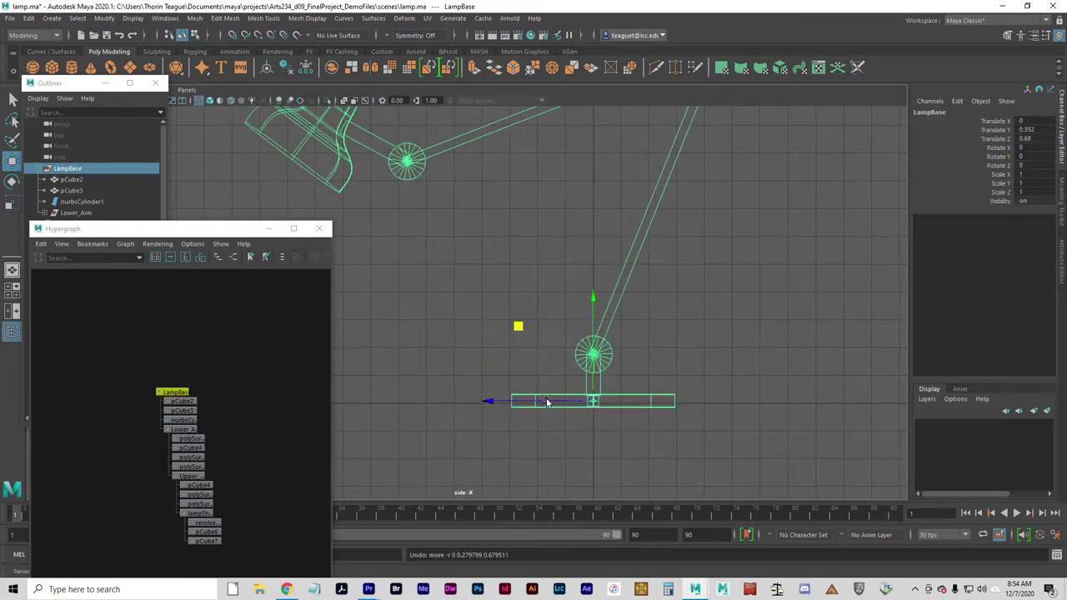
click(634, 434)
drag(619, 433, 553, 377)
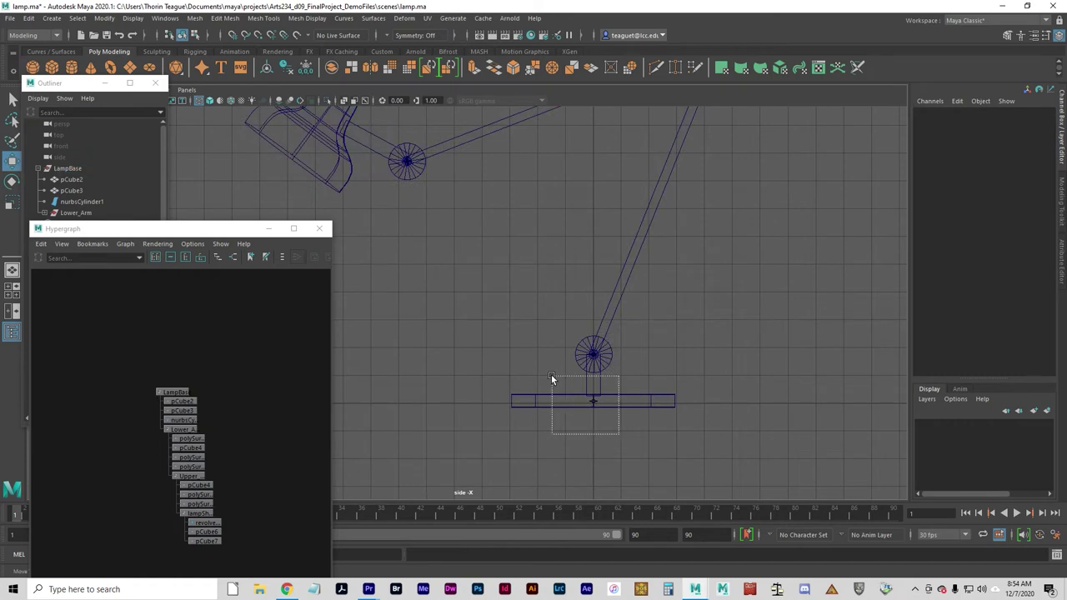
click(634, 457)
- Rotate Lower_Arm on X to about 56.76, then undo it
drag(627, 377, 559, 349)
key(e)
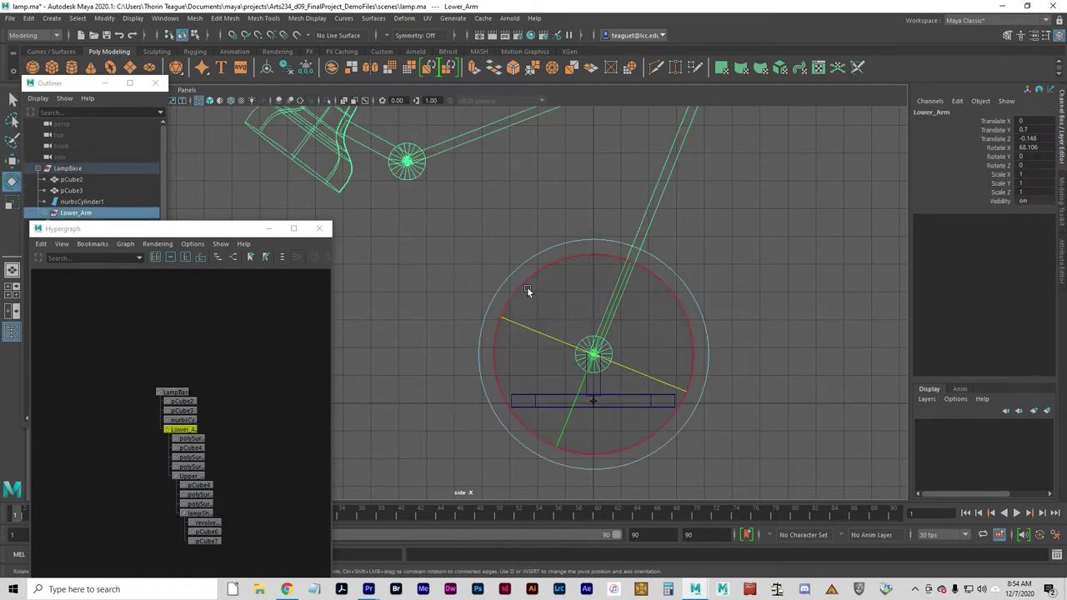
drag(527, 287, 486, 275)
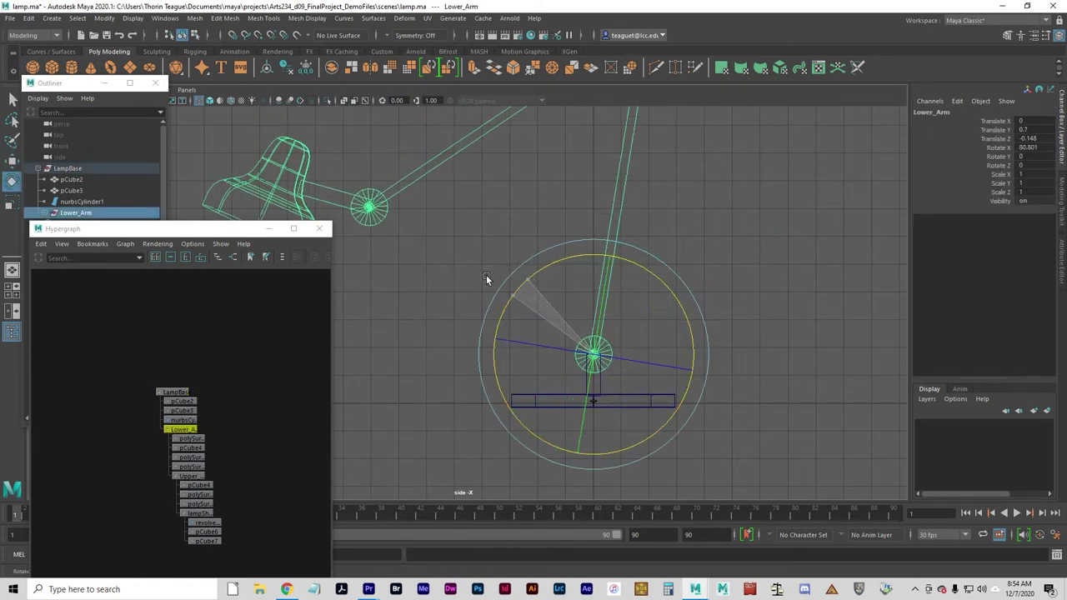
key(ctrl+z)
- Select Upper_arm and swing it on X until it runs nearly level
alt+middle_drag(721, 232, 686, 424)
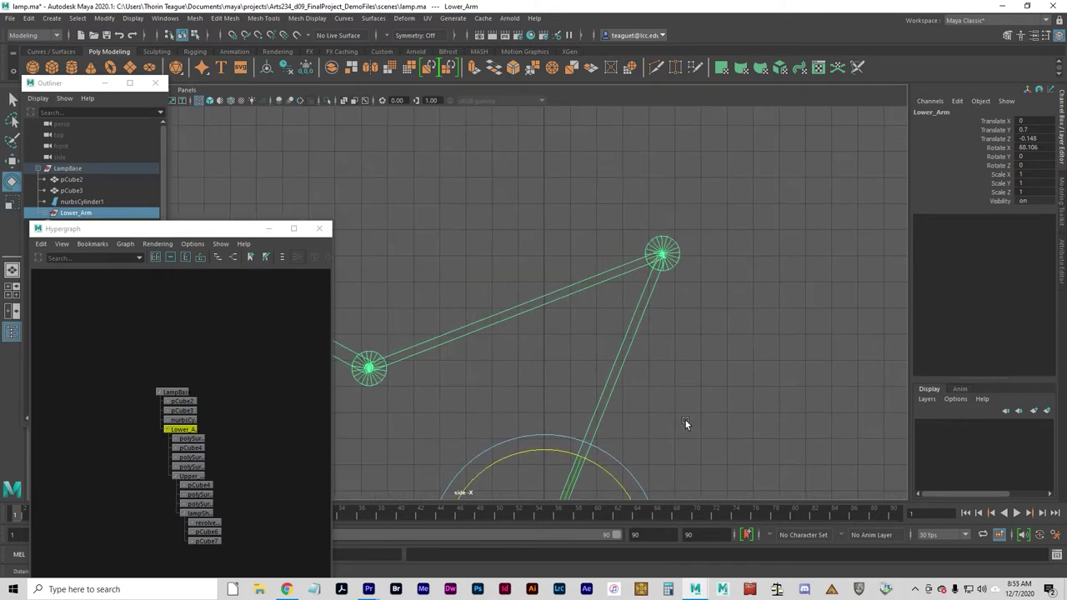
drag(709, 297, 644, 234)
click(645, 234)
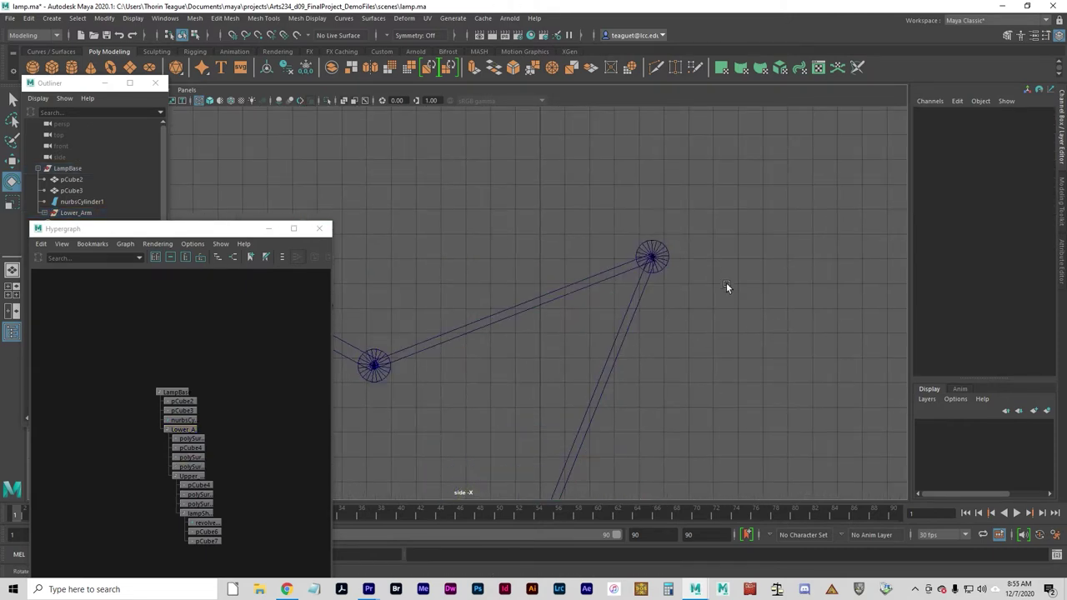
click(648, 253)
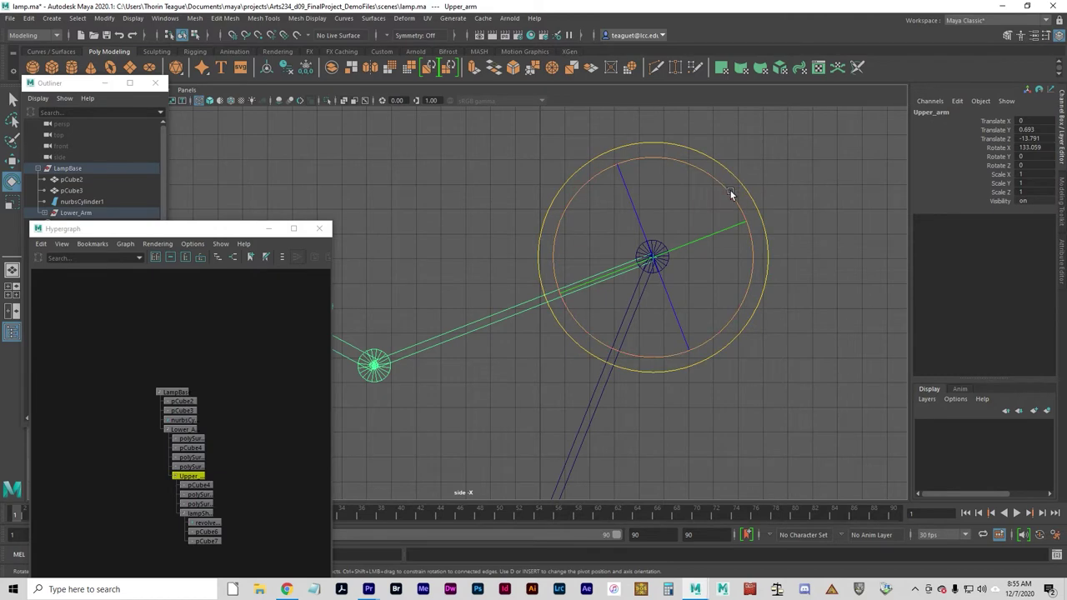
drag(731, 196, 747, 235)
click(729, 391)
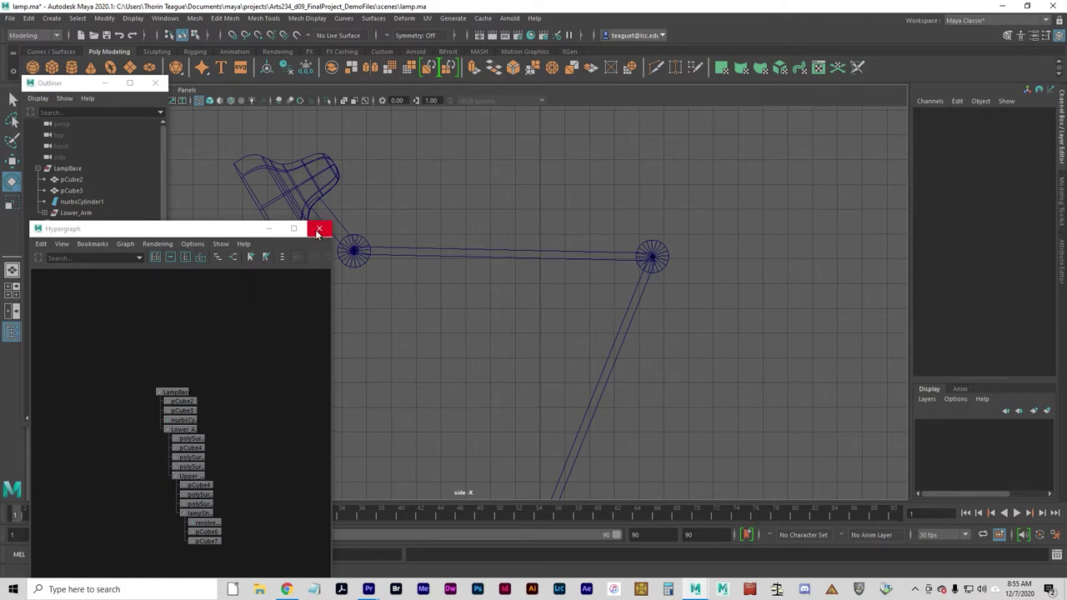
- Raise the Hypergraph window and pan the side view to frame the lamp head
drag(209, 229, 247, 145)
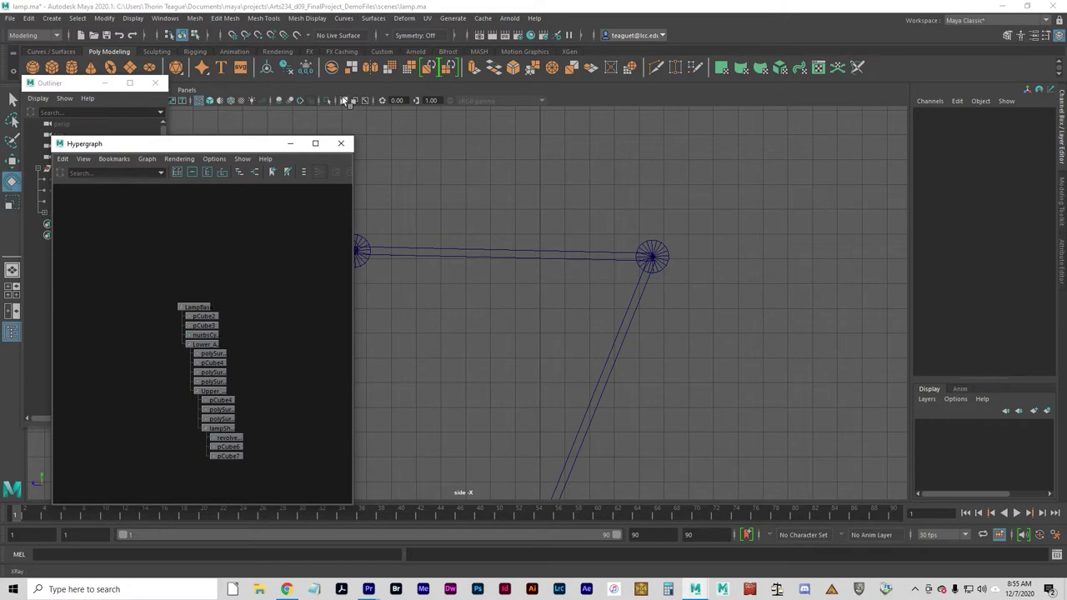
alt+middle_drag(460, 266, 755, 217)
alt+middle_drag(615, 167, 641, 274)
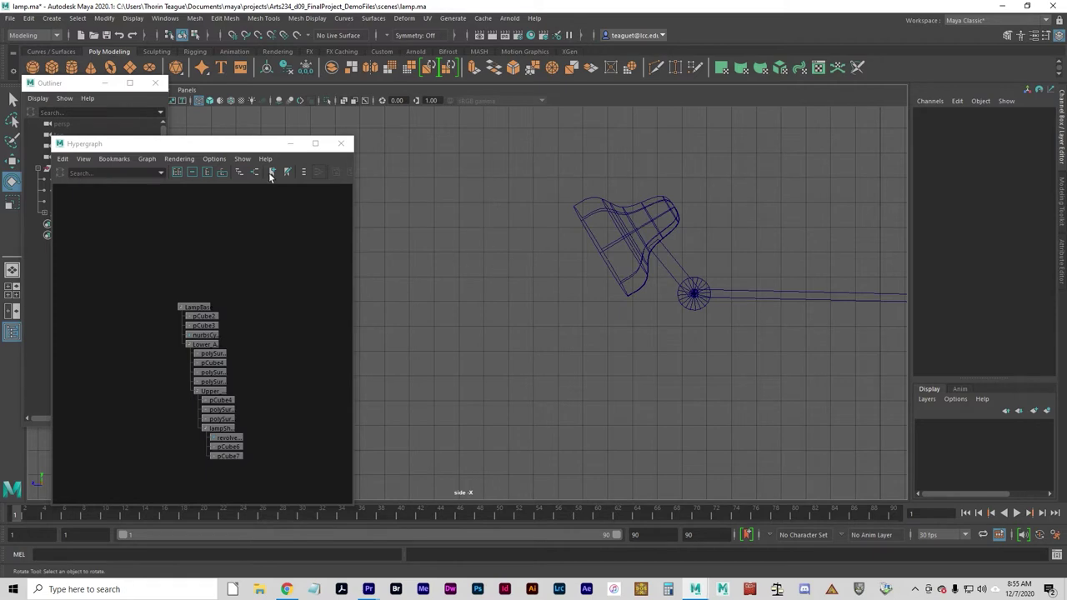
click(10, 19)
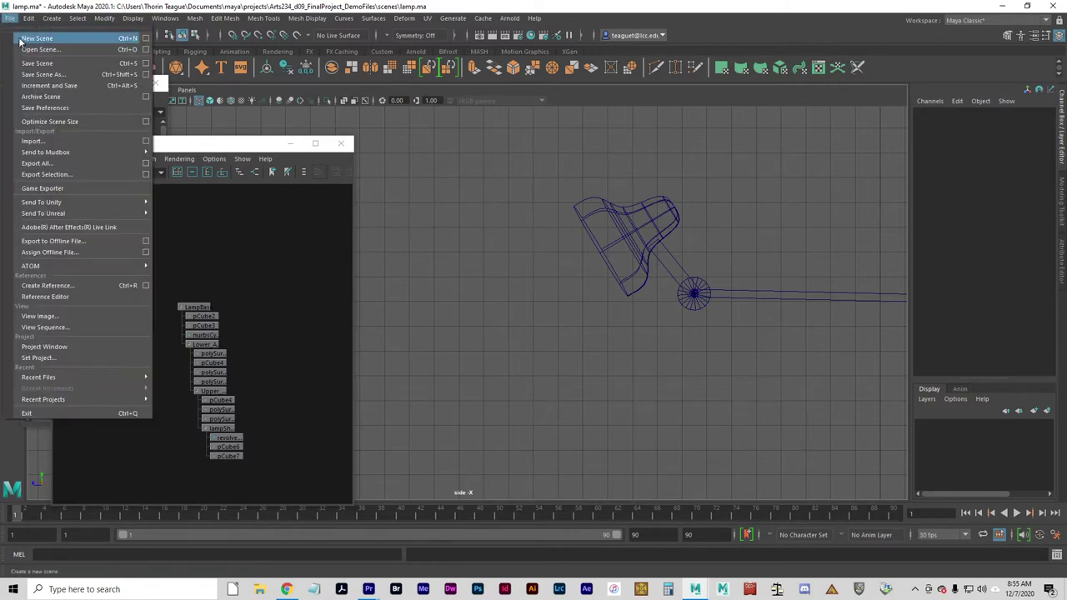
- Start a new scene, choosing Don't Save for the lamp.ma changes
click(21, 39)
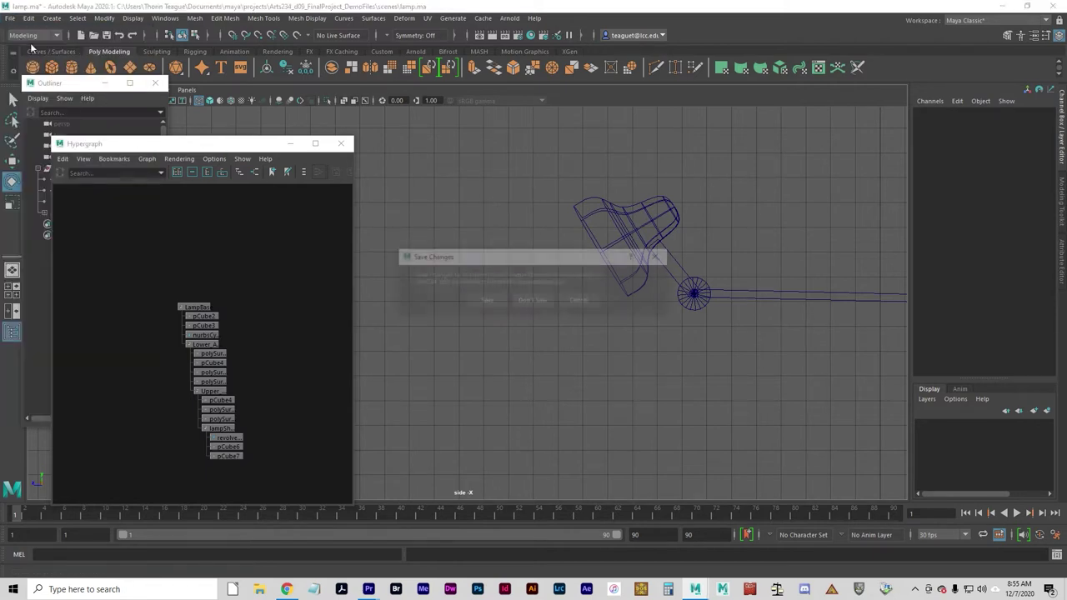
click(536, 300)
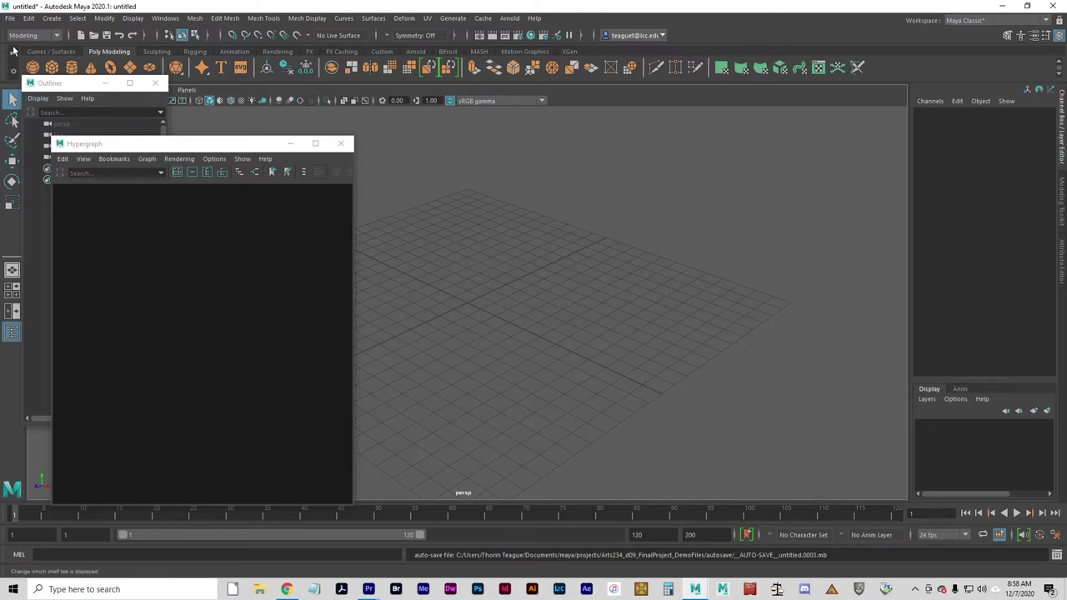
- Open finger.ma without saving the current untitled scene
click(10, 18)
click(39, 50)
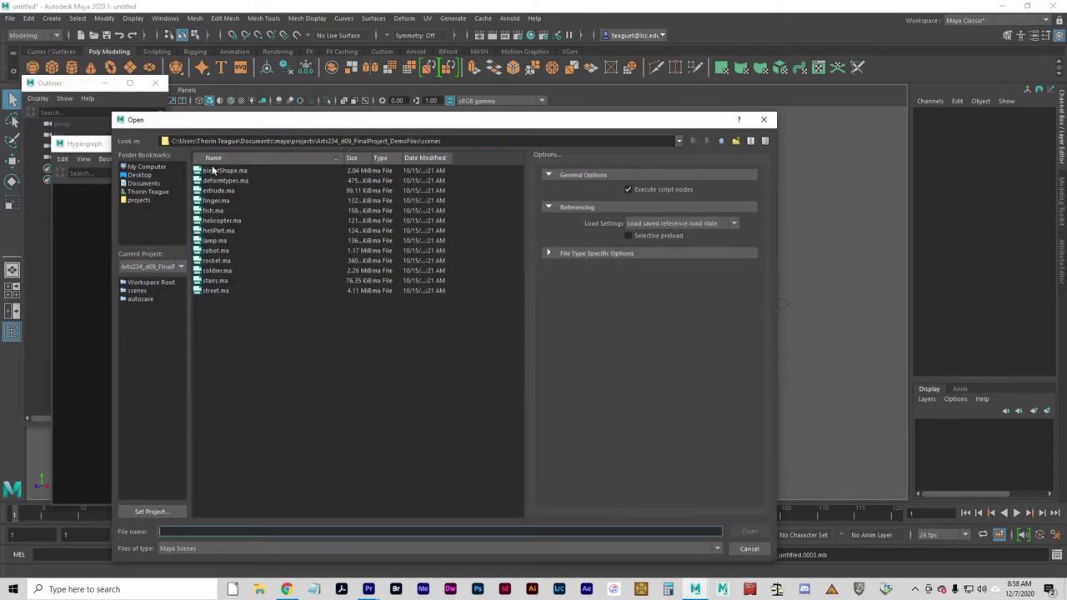
click(225, 201)
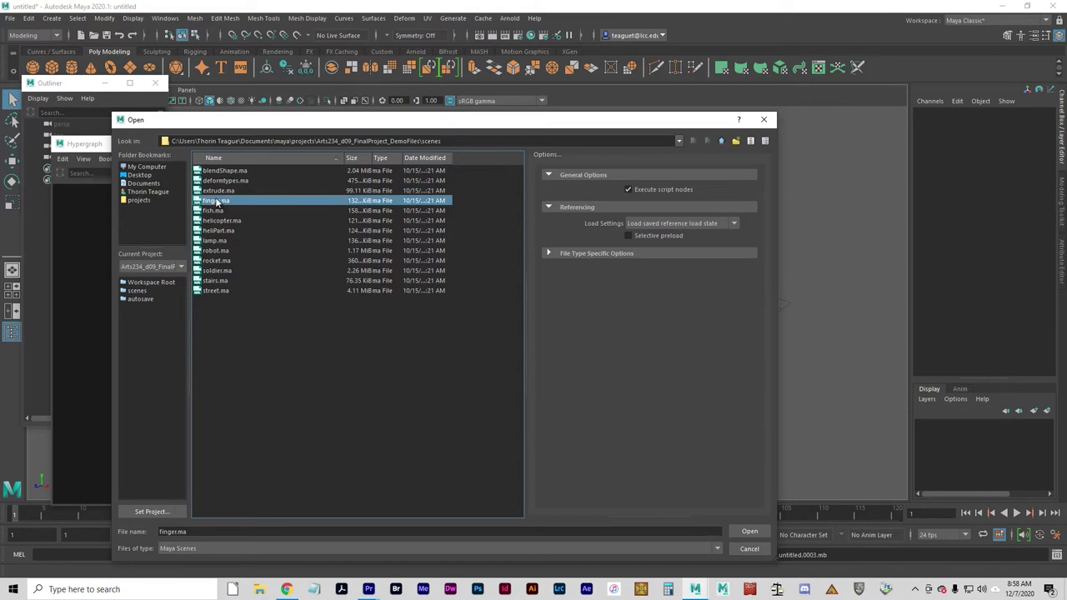
click(749, 532)
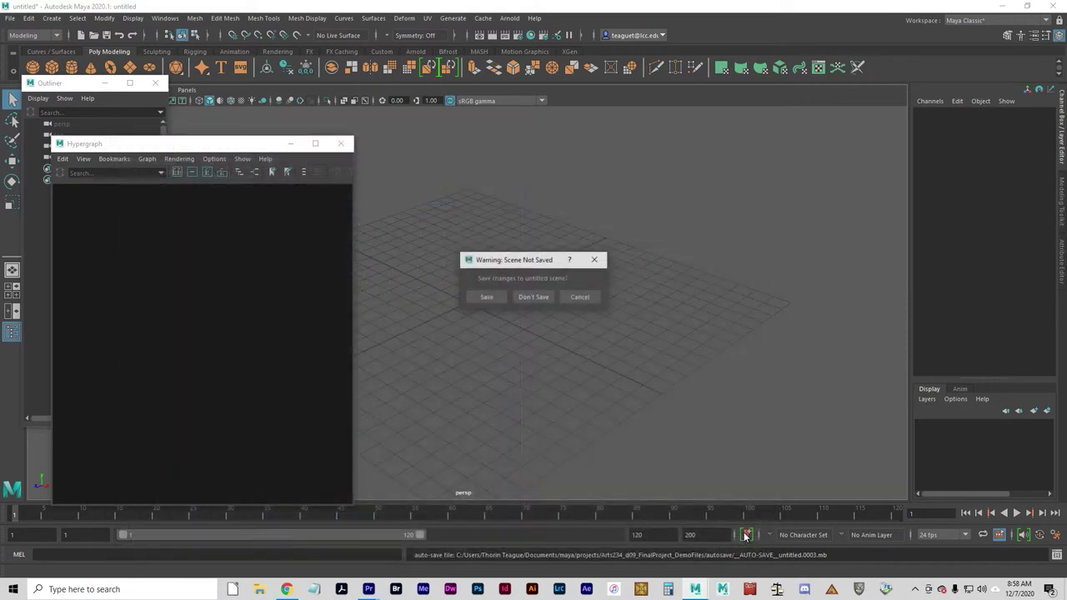
click(533, 298)
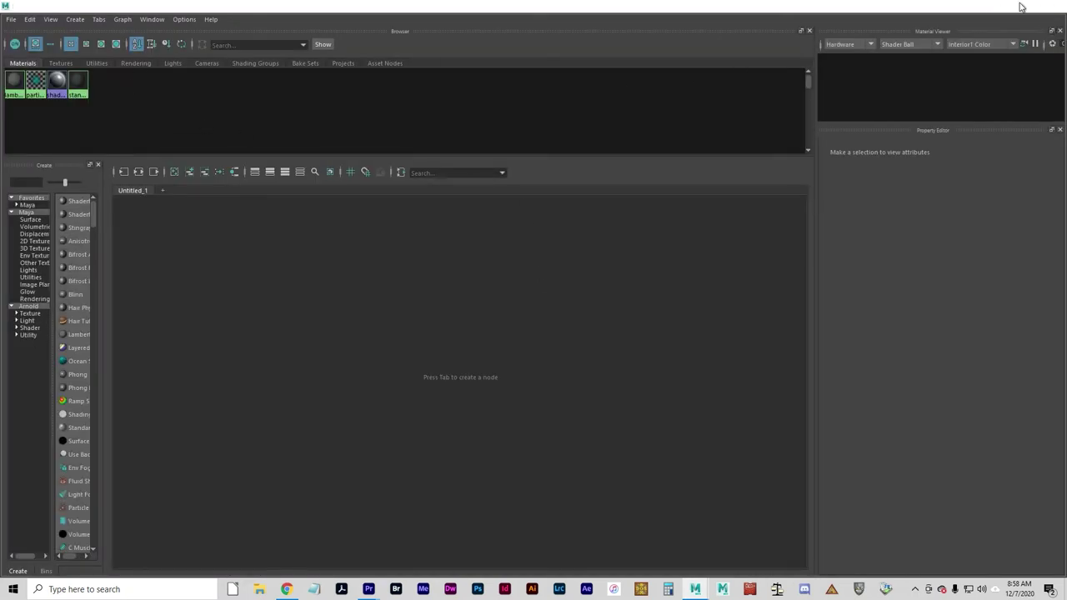
- Close the Hypershade, the small floating window, the Outliner and the Hypergraph
click(1052, 6)
click(311, 231)
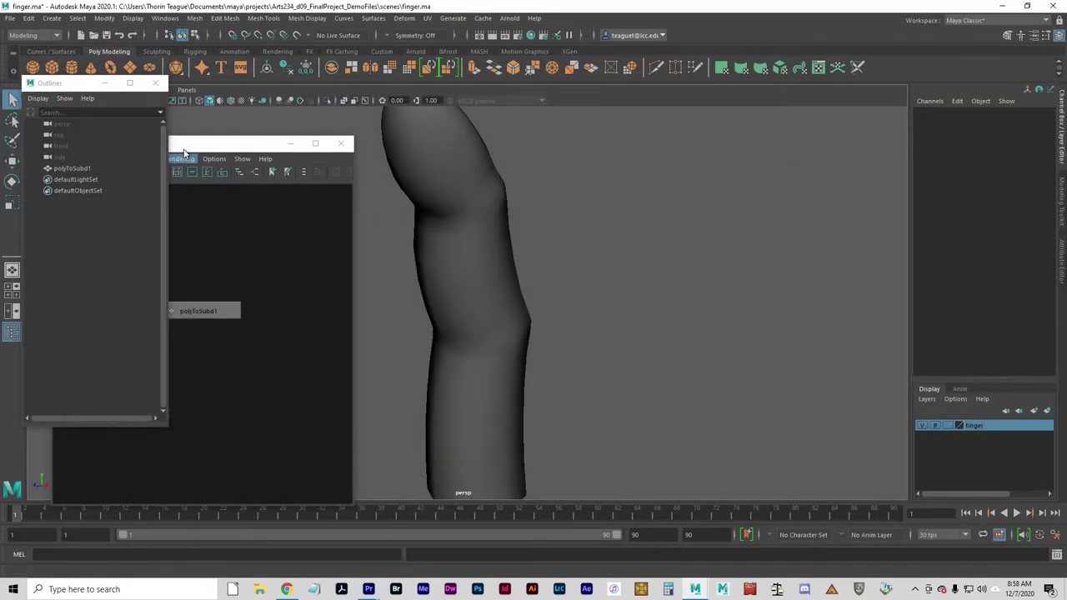
click(155, 82)
click(340, 143)
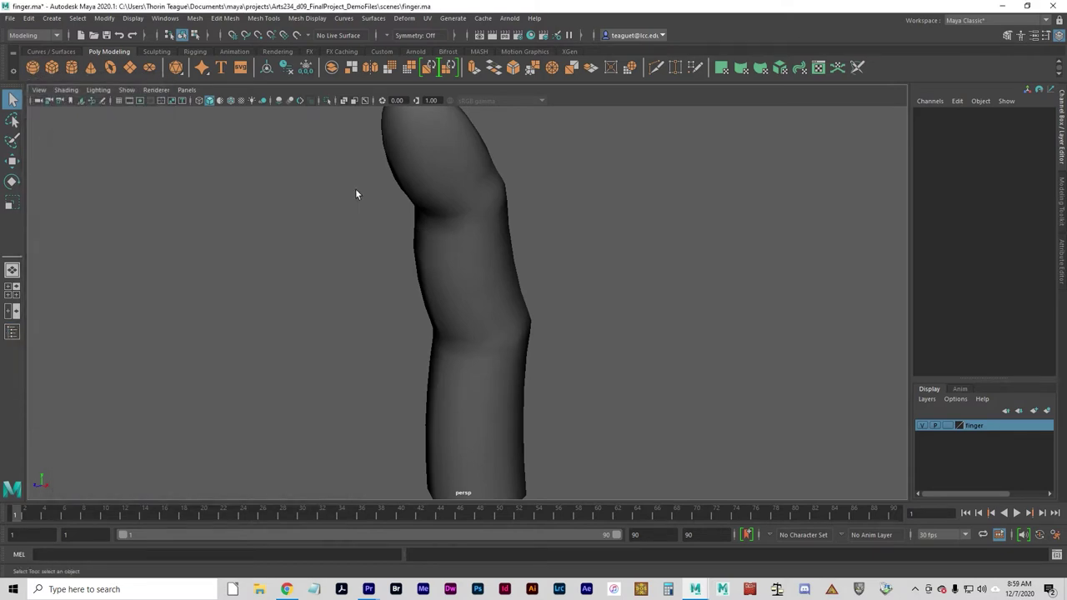
- Frame and select the finger, switch to four views, and show front and side as wireframe
key(f)
click(505, 359)
key(space)
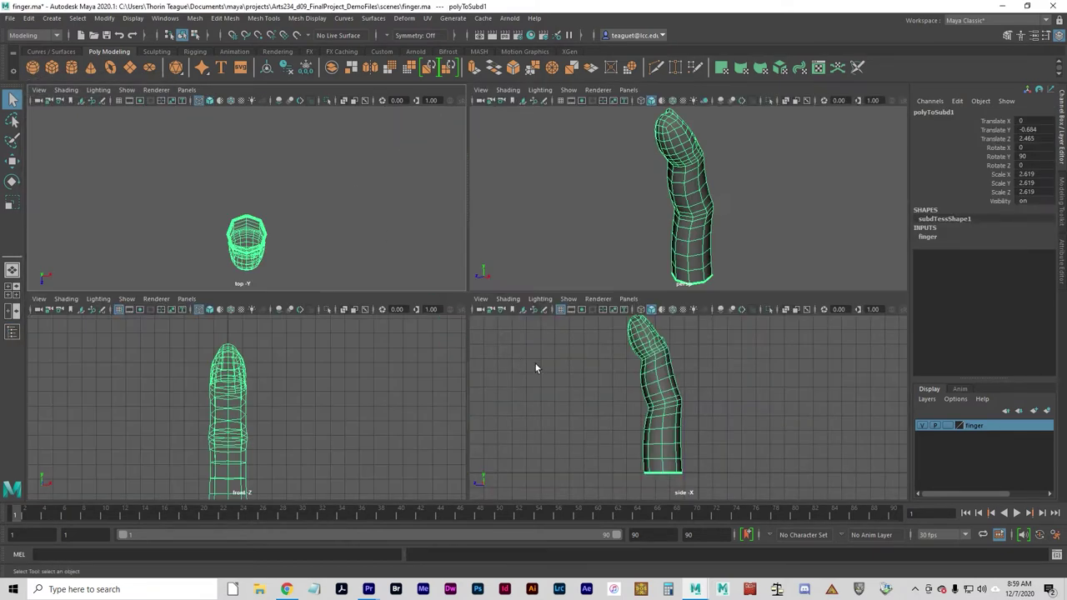
key(4)
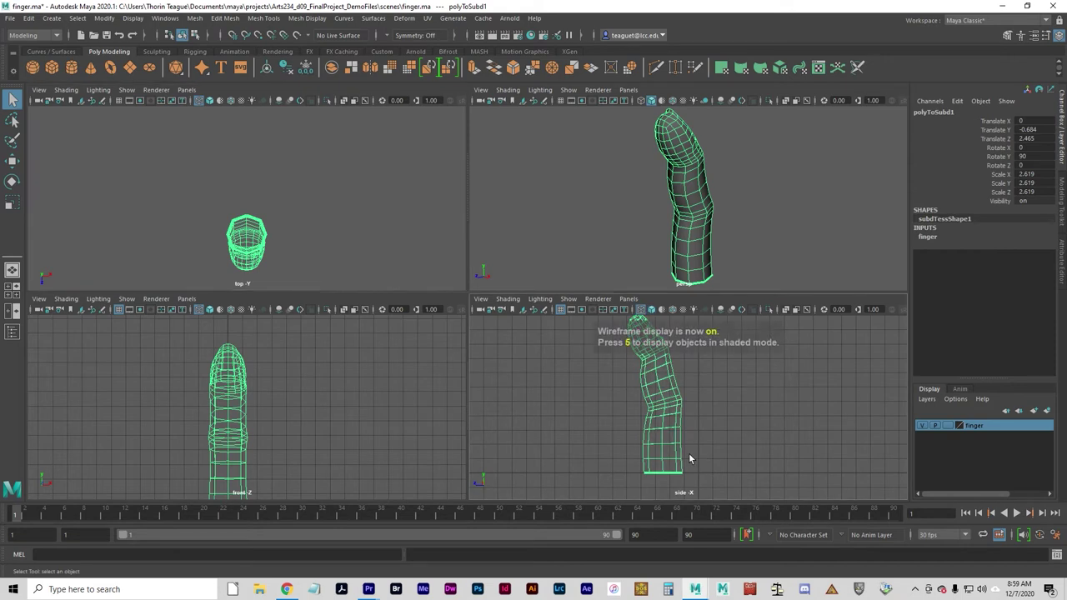
key(4)
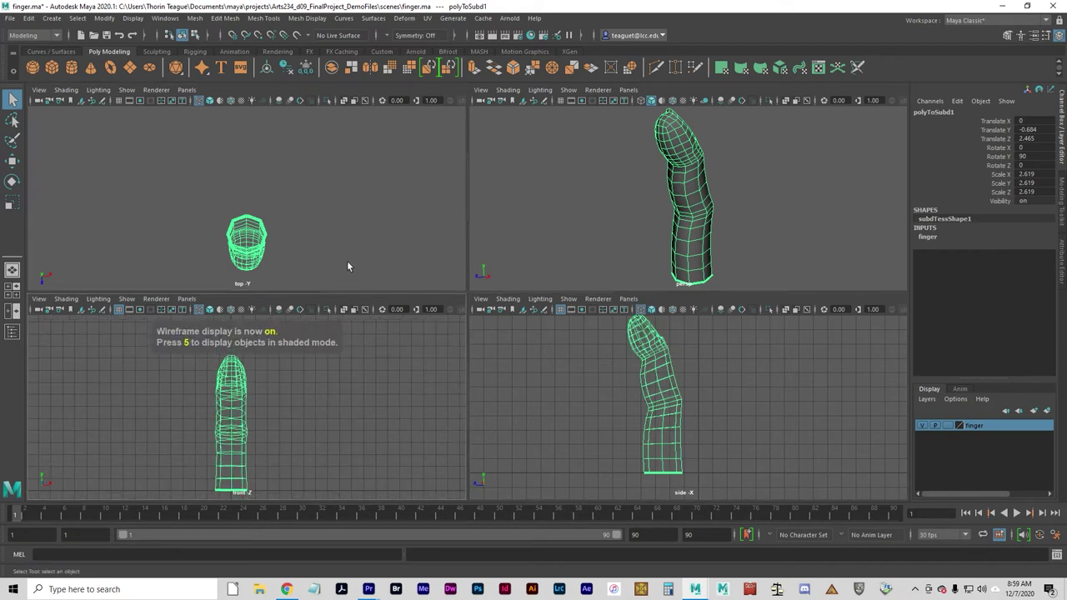
scroll(726, 443, up, 2)
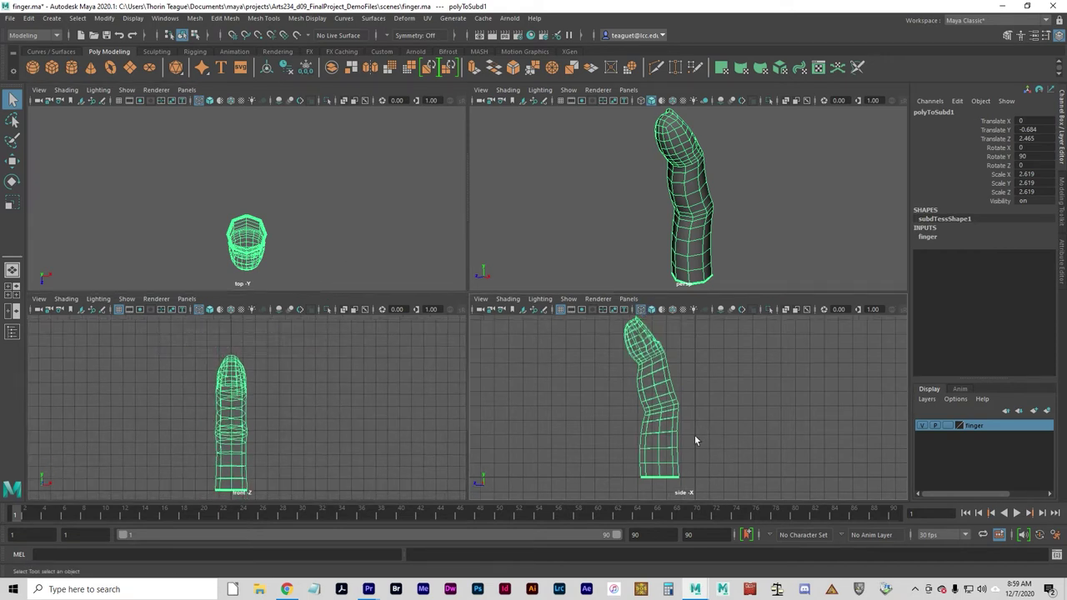
alt+middle_drag(657, 427, 667, 439)
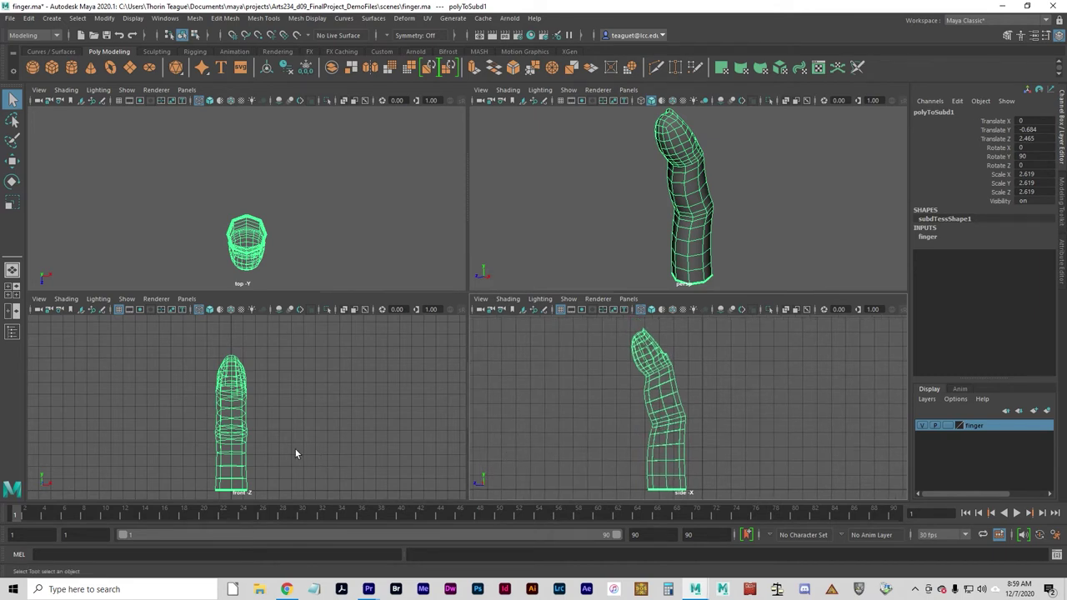
alt+middle_drag(294, 453, 322, 429)
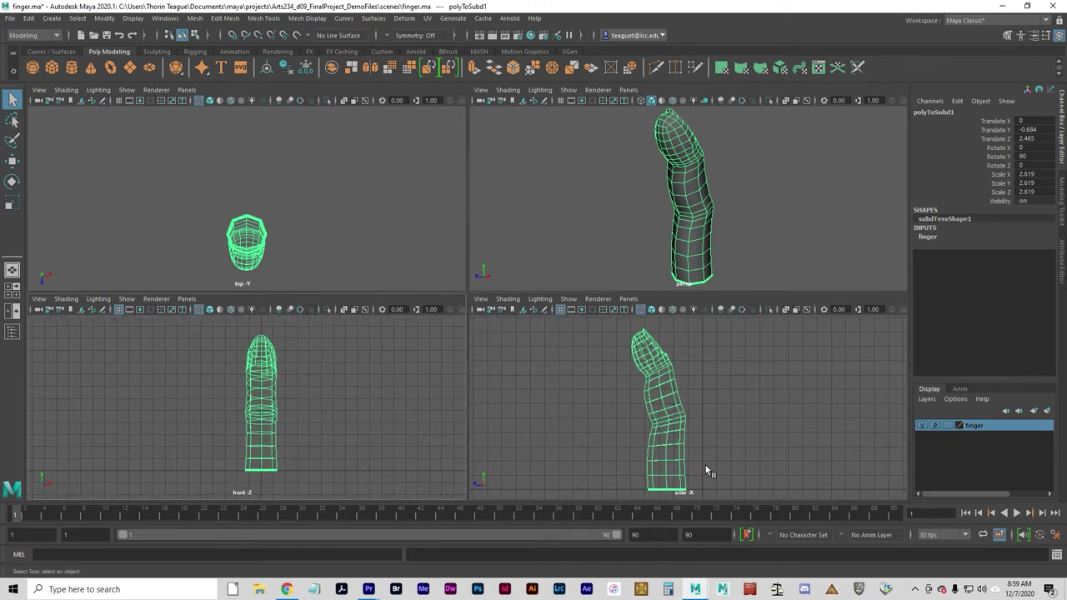
alt+middle_drag(705, 466, 672, 442)
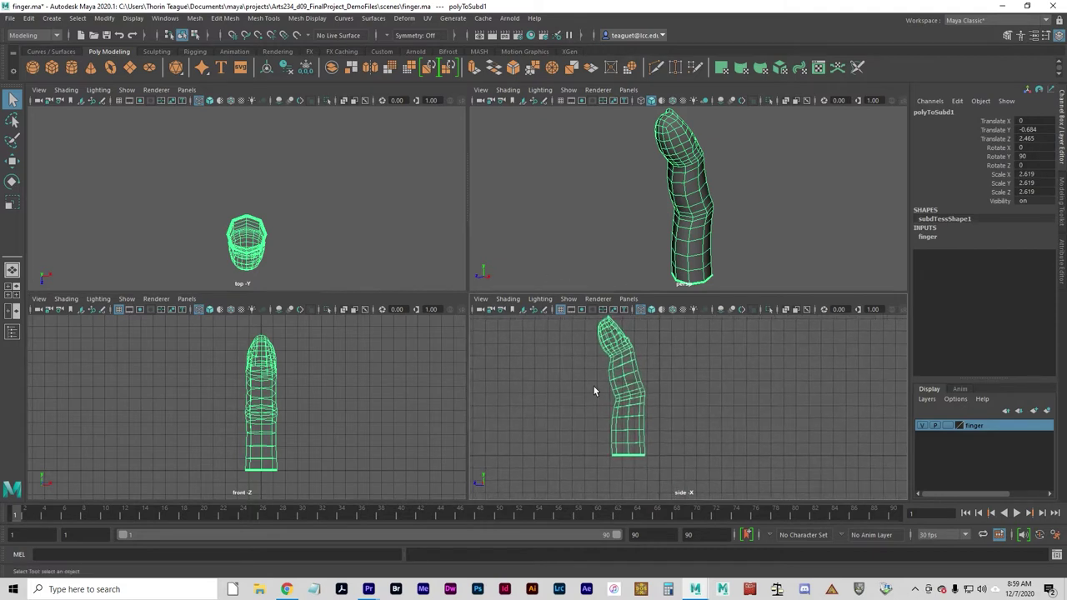
- In the Rigging menu set, place four joints in the side view from finger base to tip
click(23, 34)
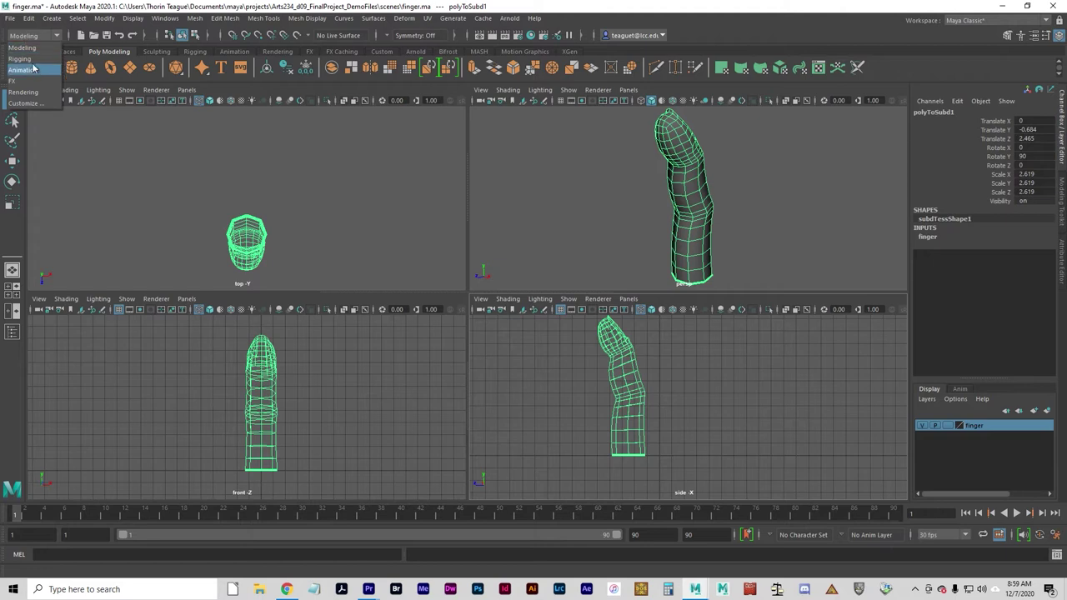
click(30, 60)
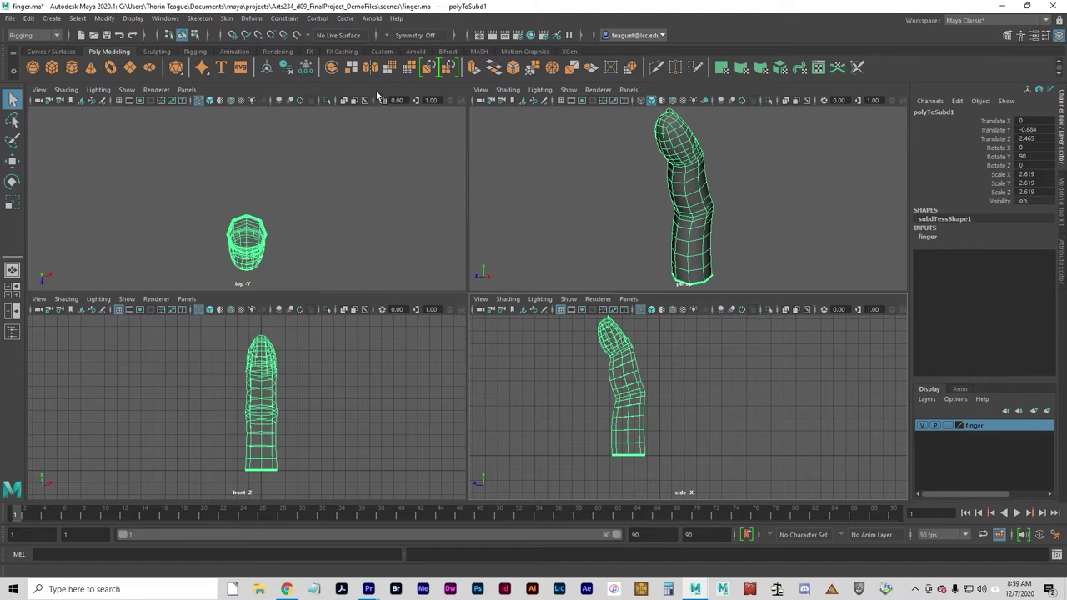
click(202, 18)
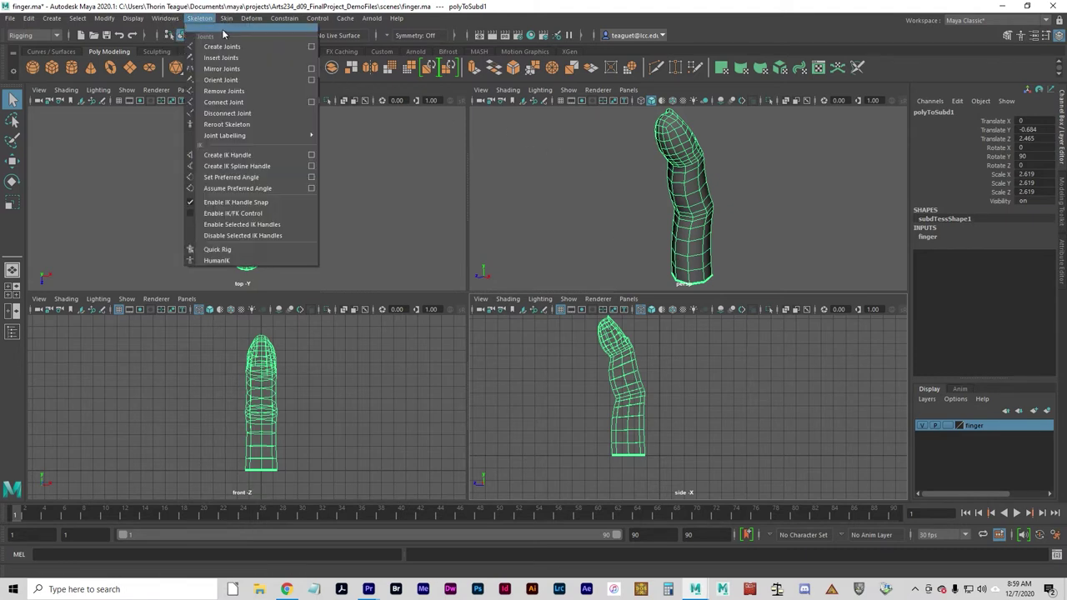
click(229, 47)
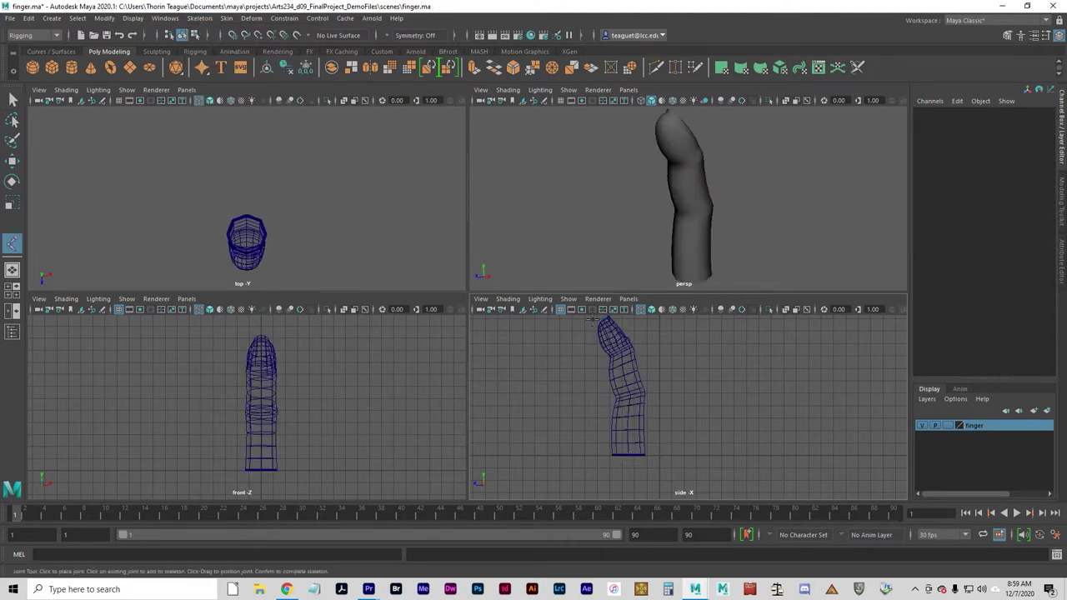
click(628, 453)
click(627, 455)
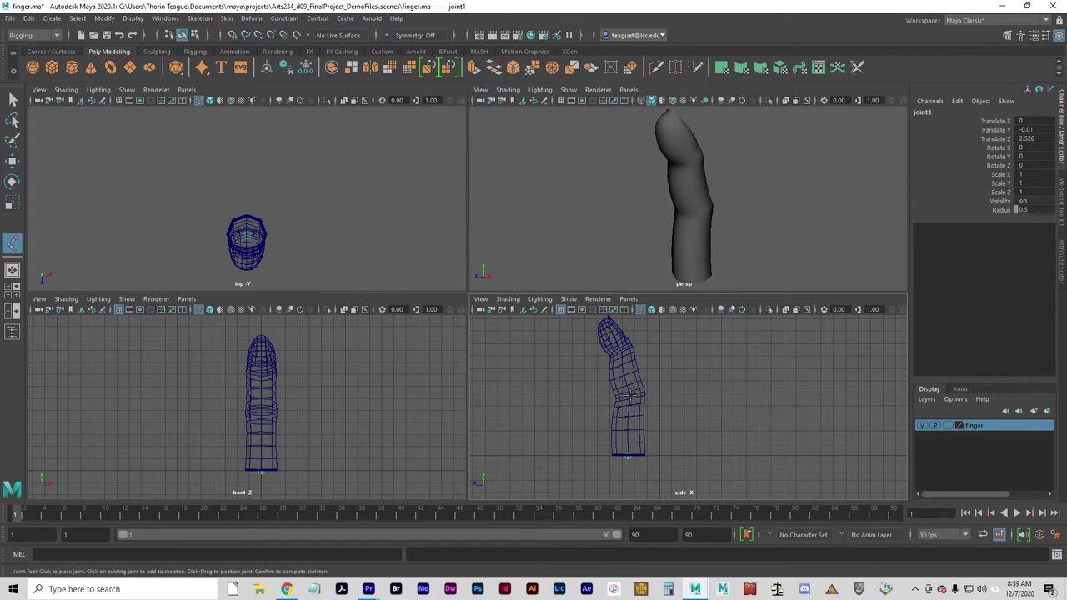
click(631, 395)
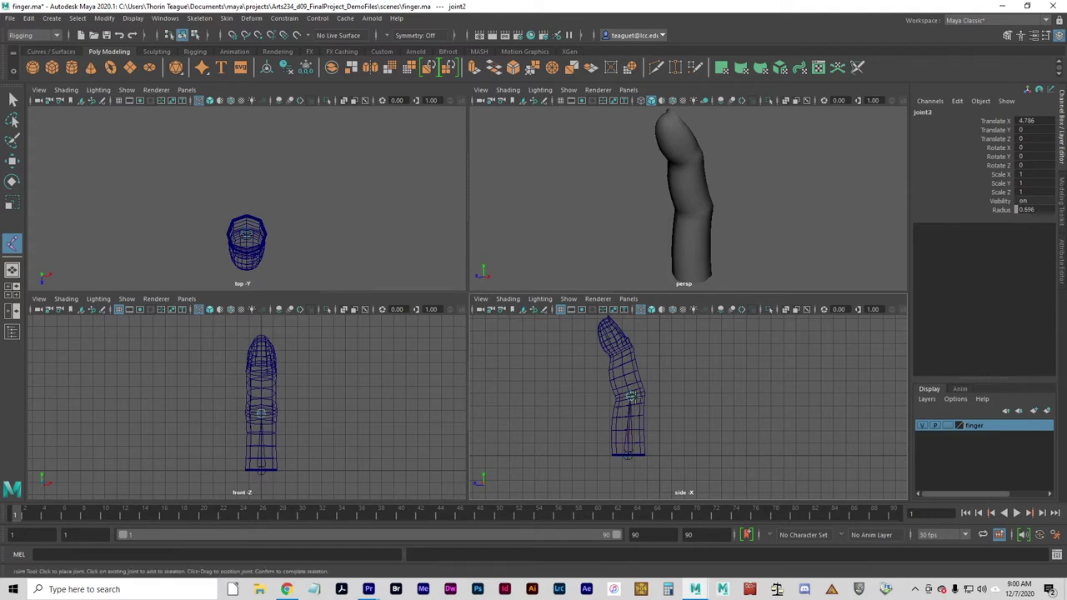
click(619, 350)
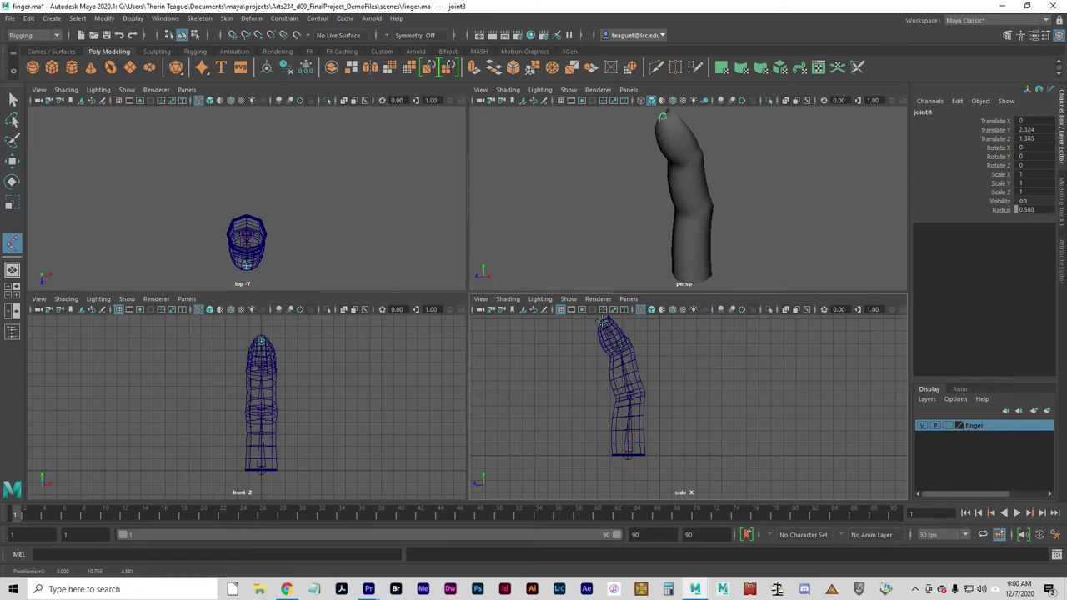
click(602, 321)
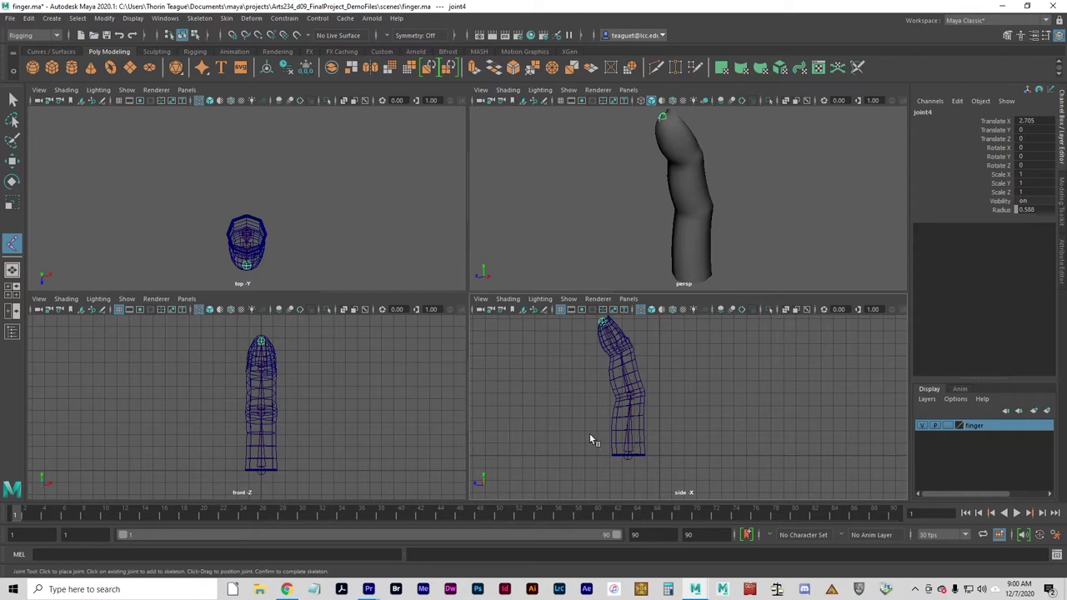
key(Return)
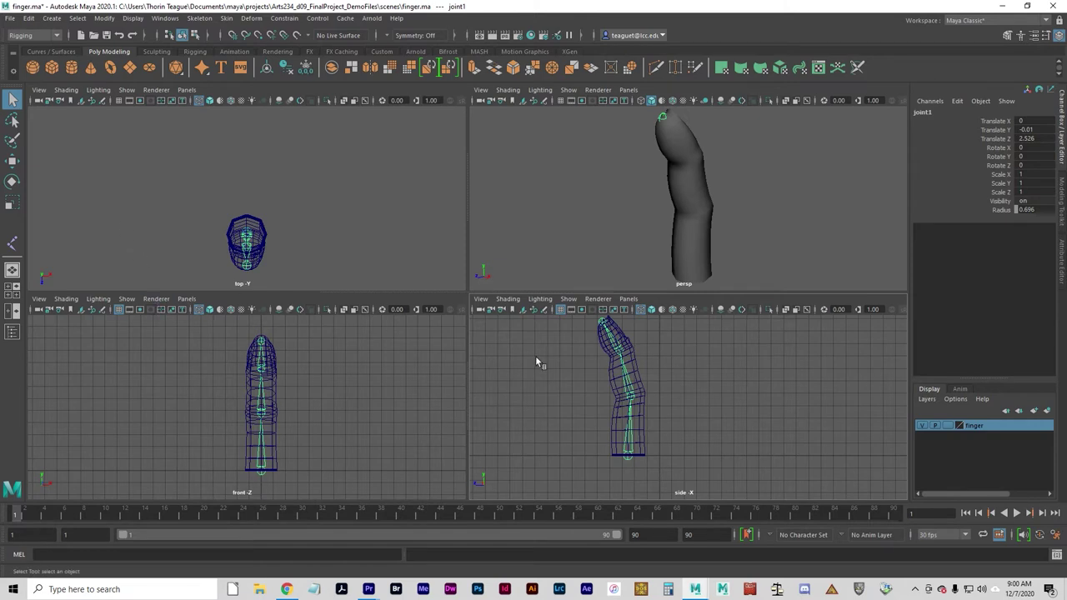
- Add the finger mesh to the joint selection and Bind Skin to create skinCluster1
click(634, 356)
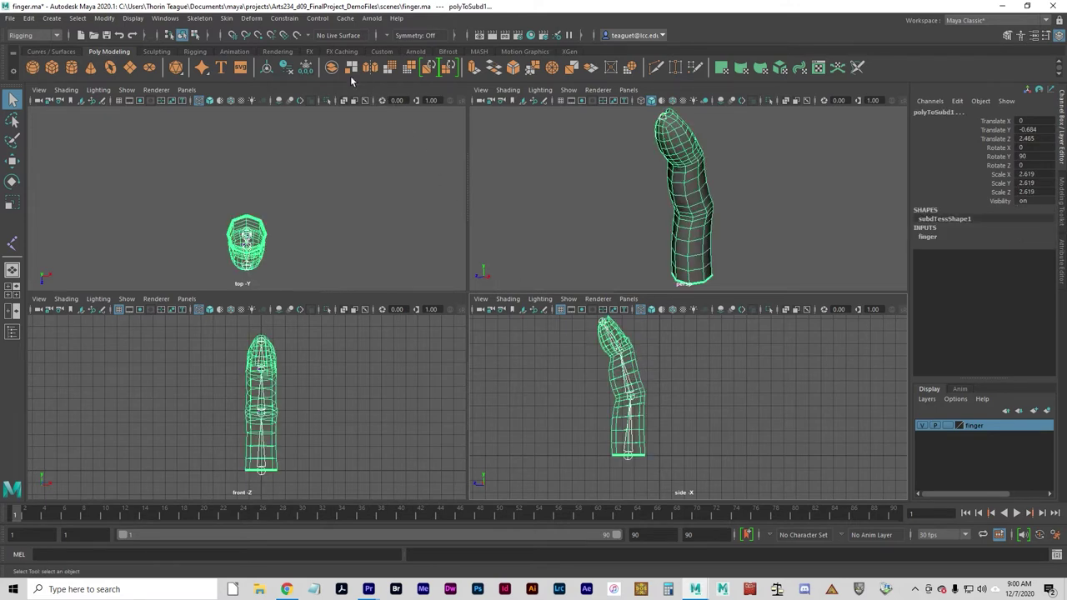
click(228, 18)
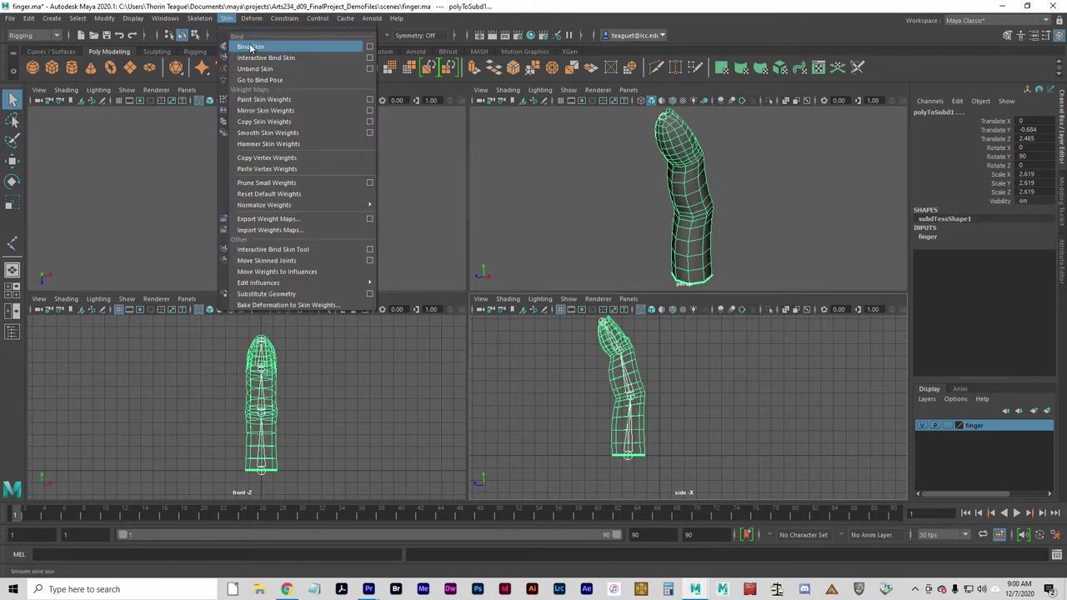
click(250, 47)
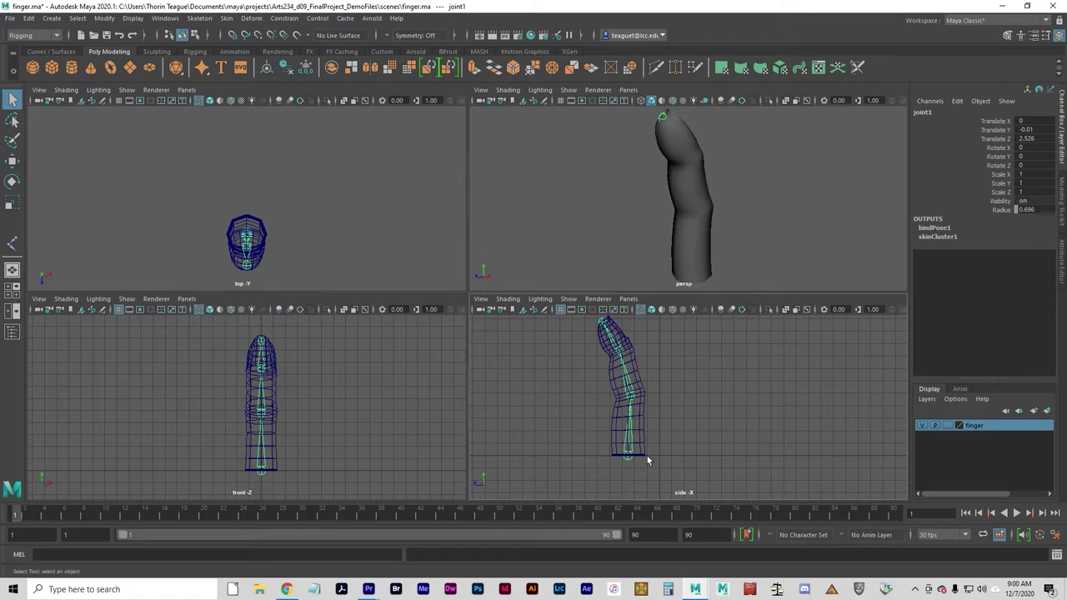
key(e)
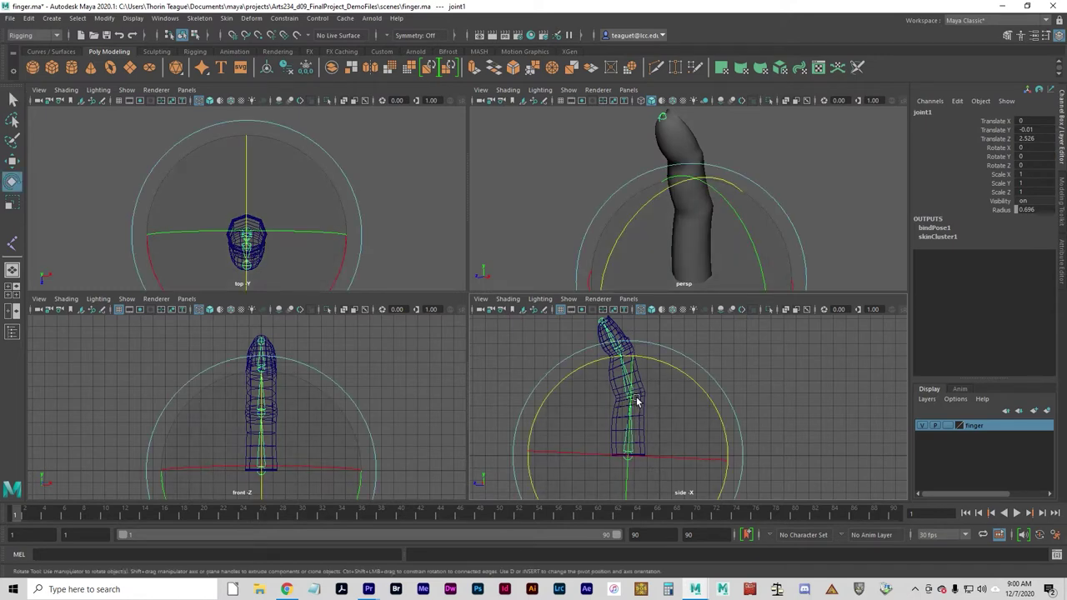
key(q)
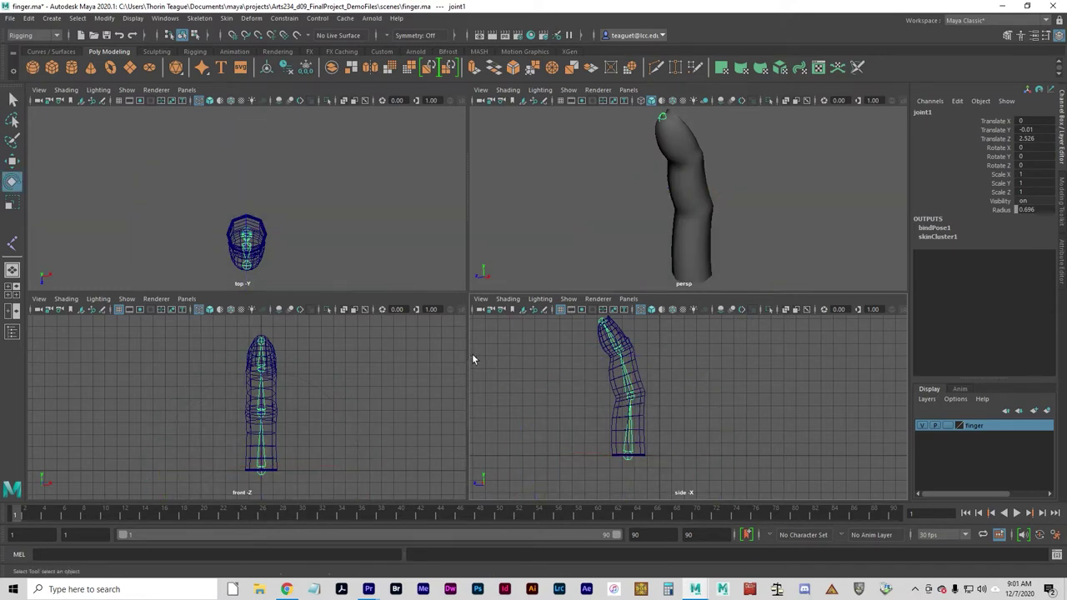
click(549, 398)
click(631, 400)
key(e)
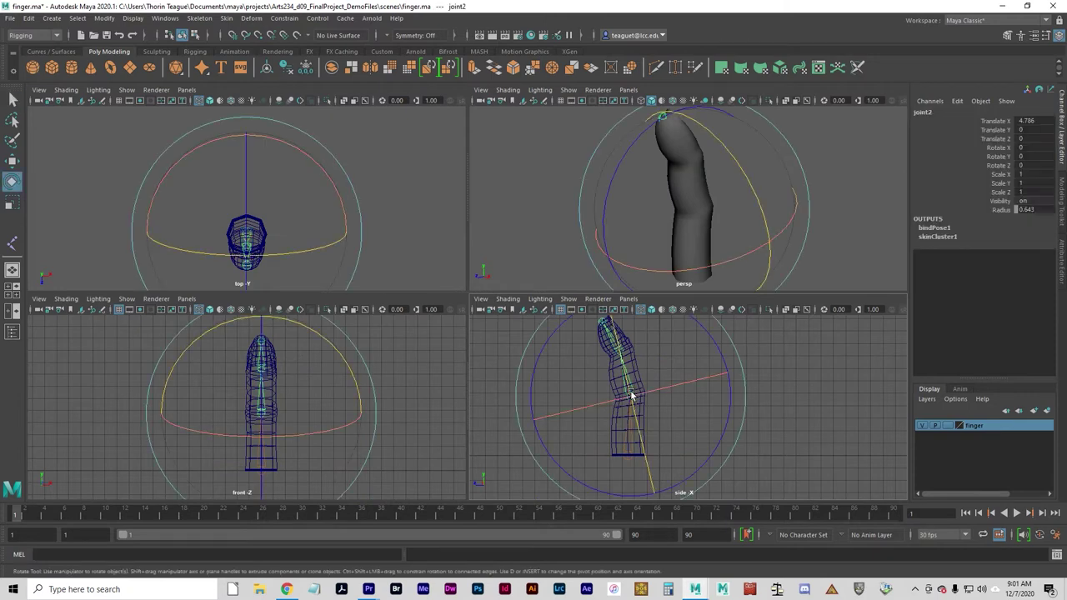
drag(728, 443, 726, 375)
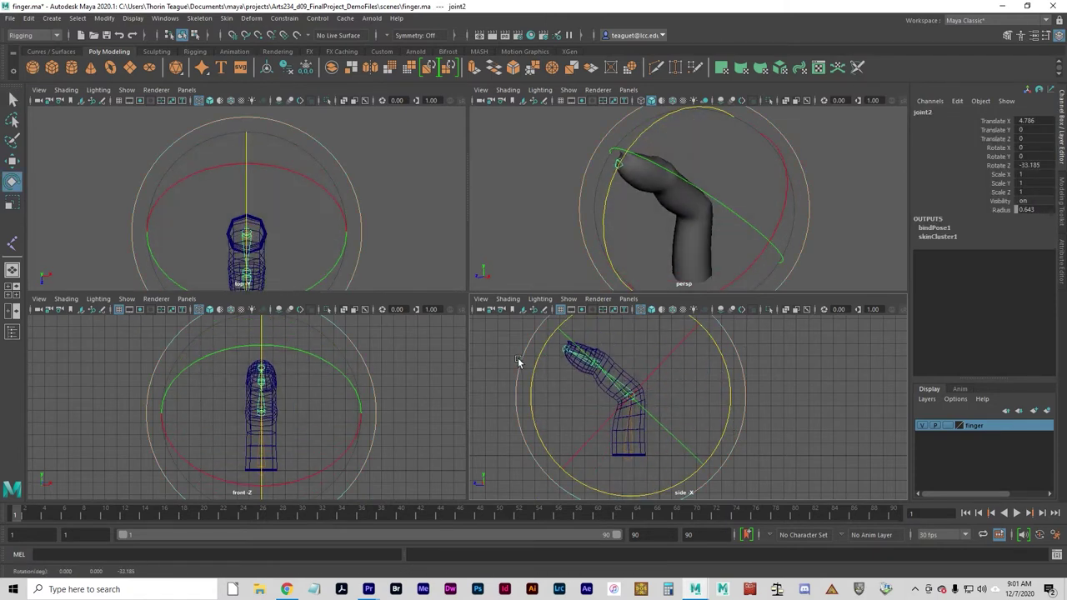
click(604, 367)
drag(499, 350, 535, 405)
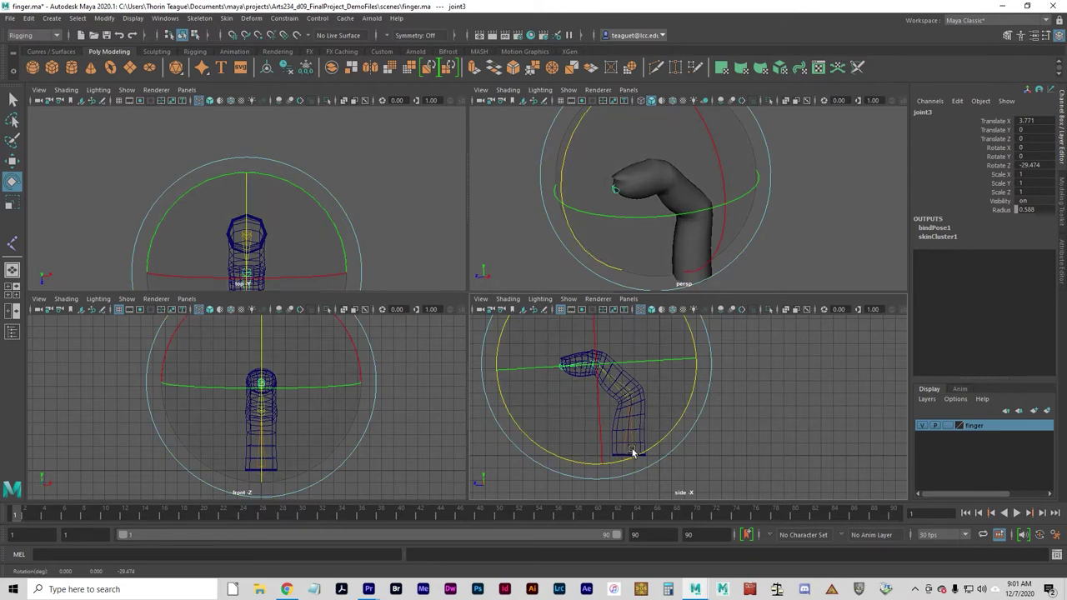
key(q)
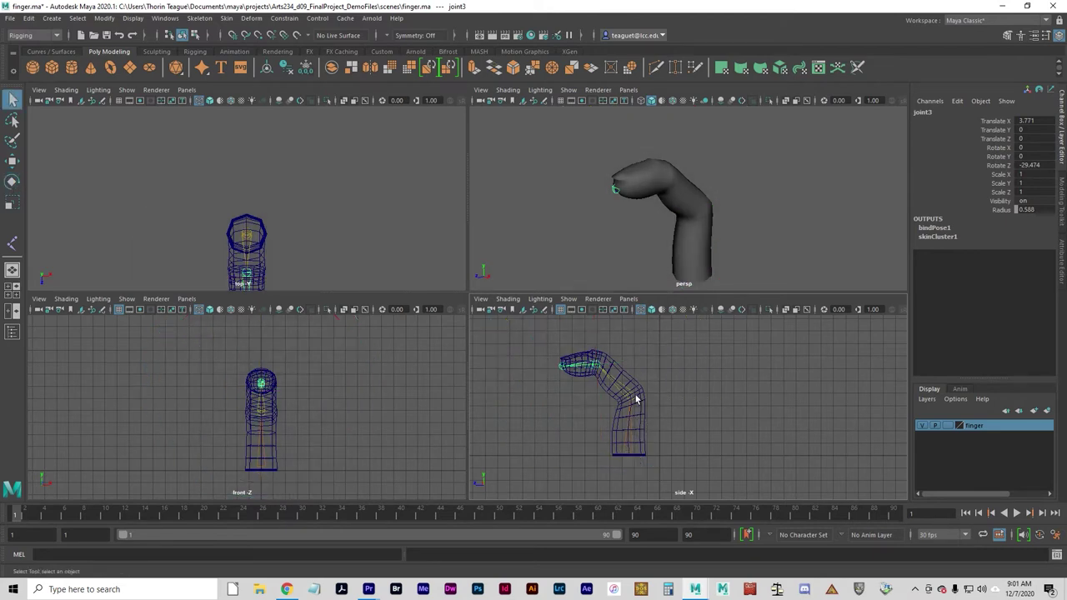
click(622, 455)
key(e)
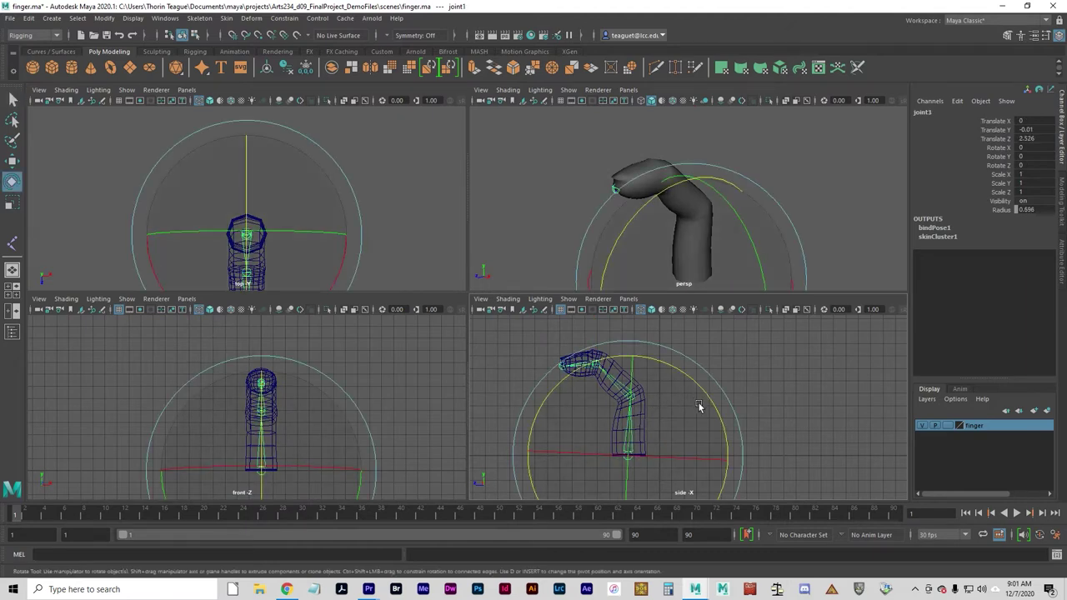
drag(718, 409, 703, 381)
key(ctrl+z)
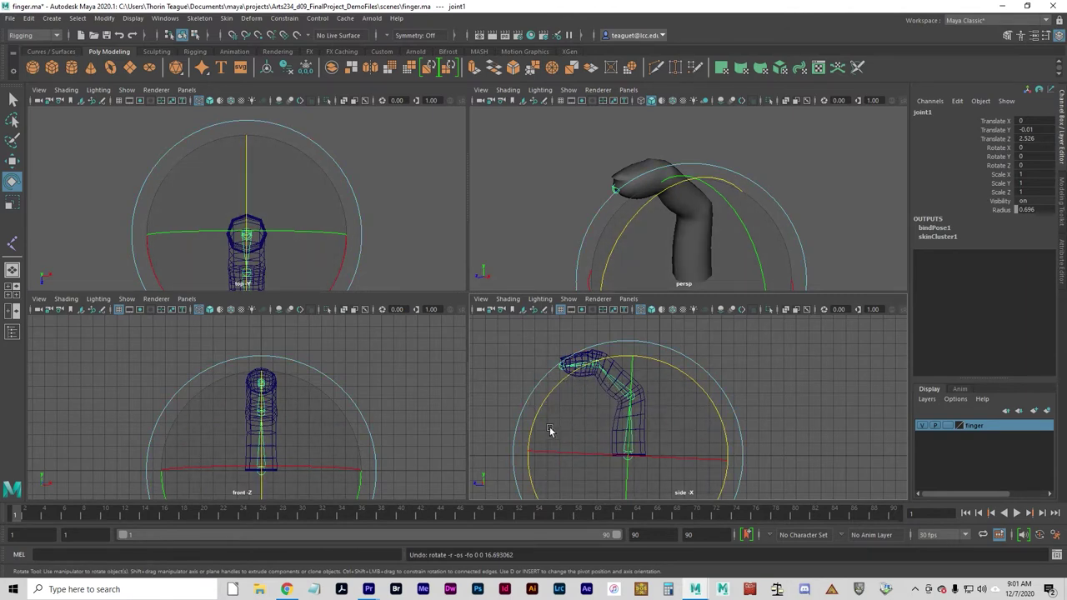
key(ctrl+z)
key(ctrl+z)
key(ctrl+z)
key(ctrl+z)
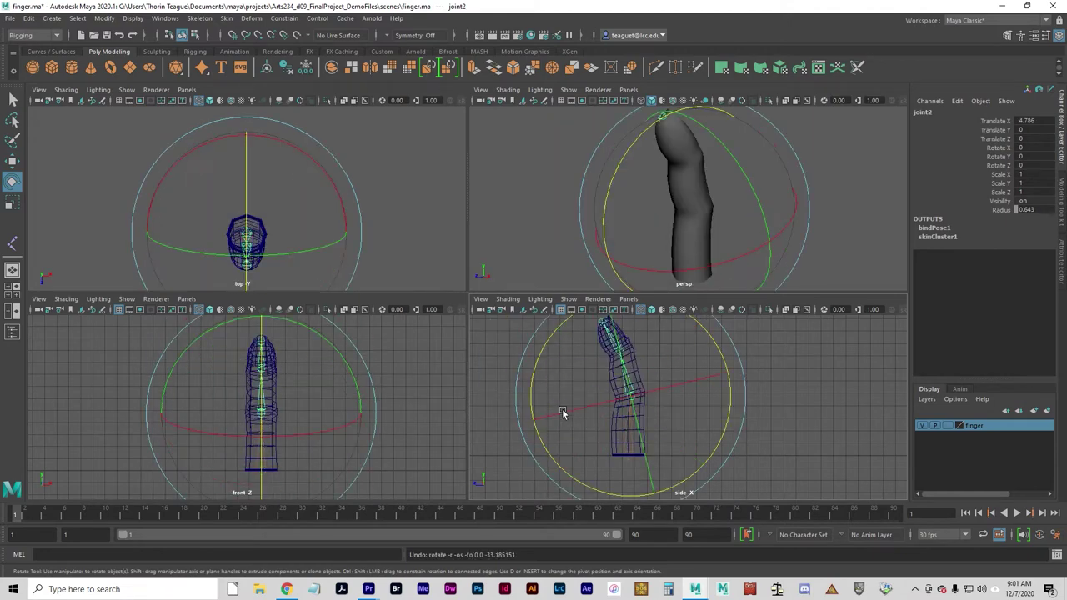
scroll(781, 401, down, 2)
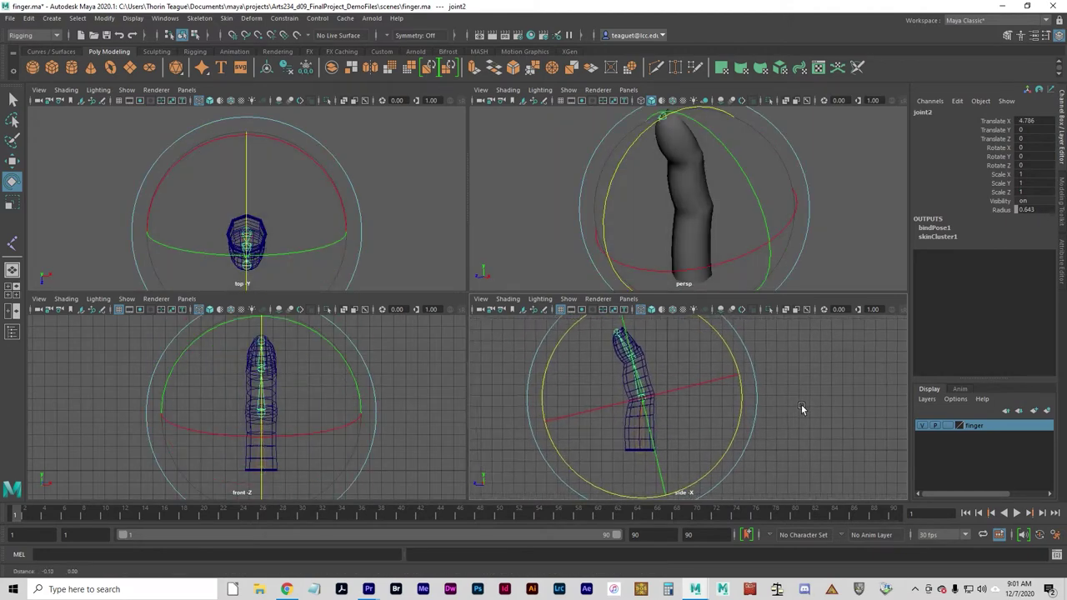
alt+middle_drag(801, 404, 818, 416)
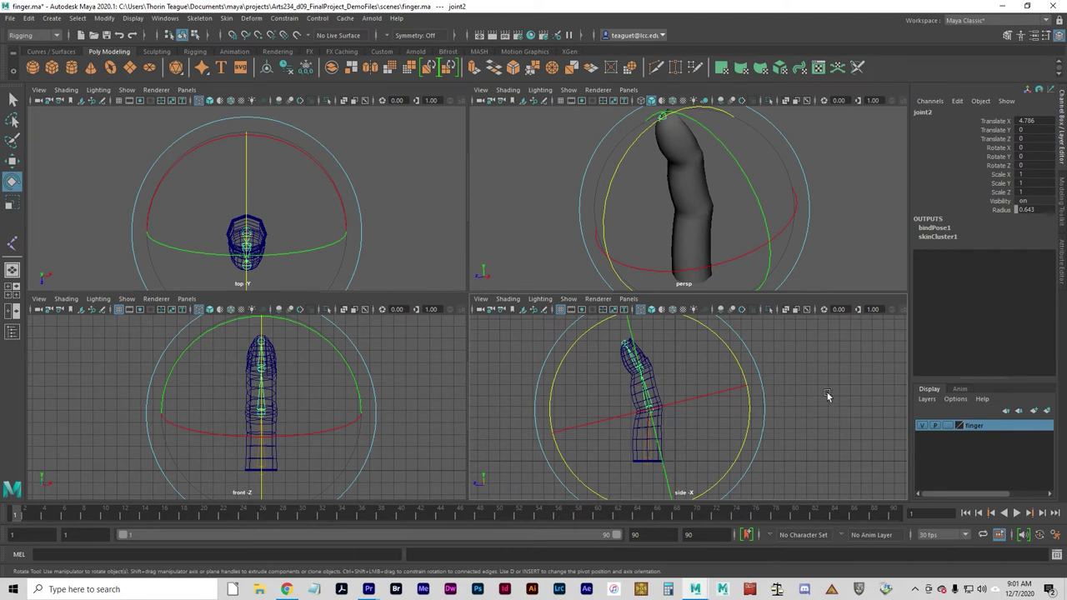
click(790, 421)
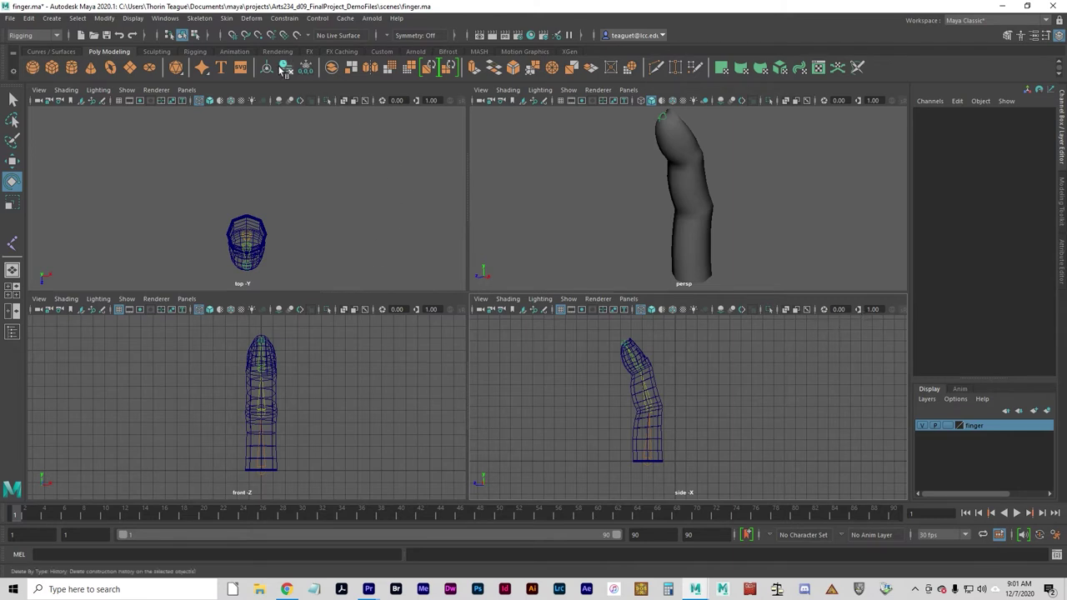
- Create an IK handle from the base joint to the fingertip joint
click(202, 19)
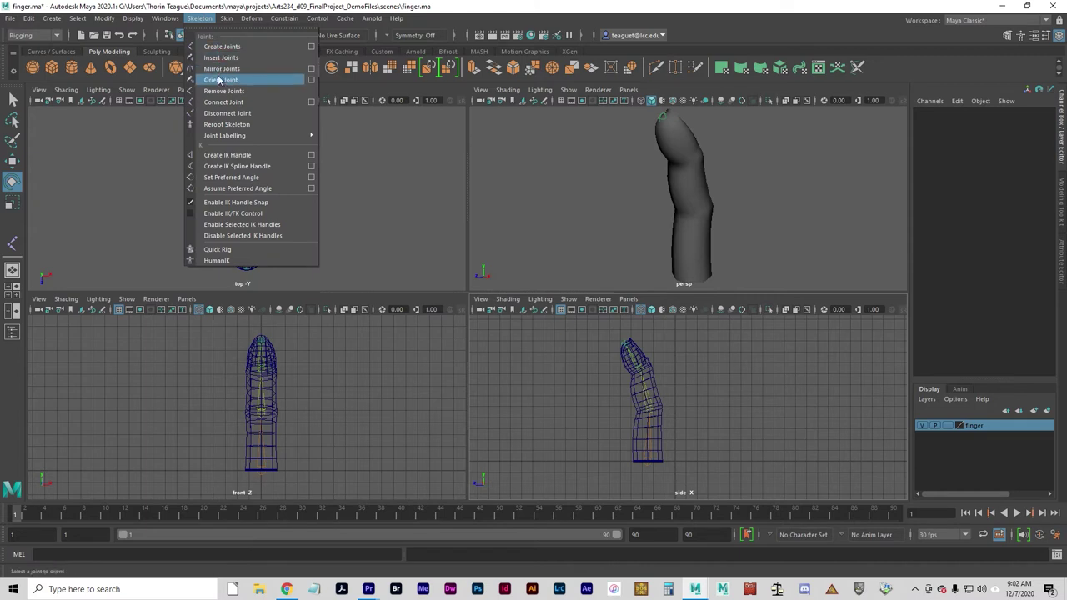
click(227, 156)
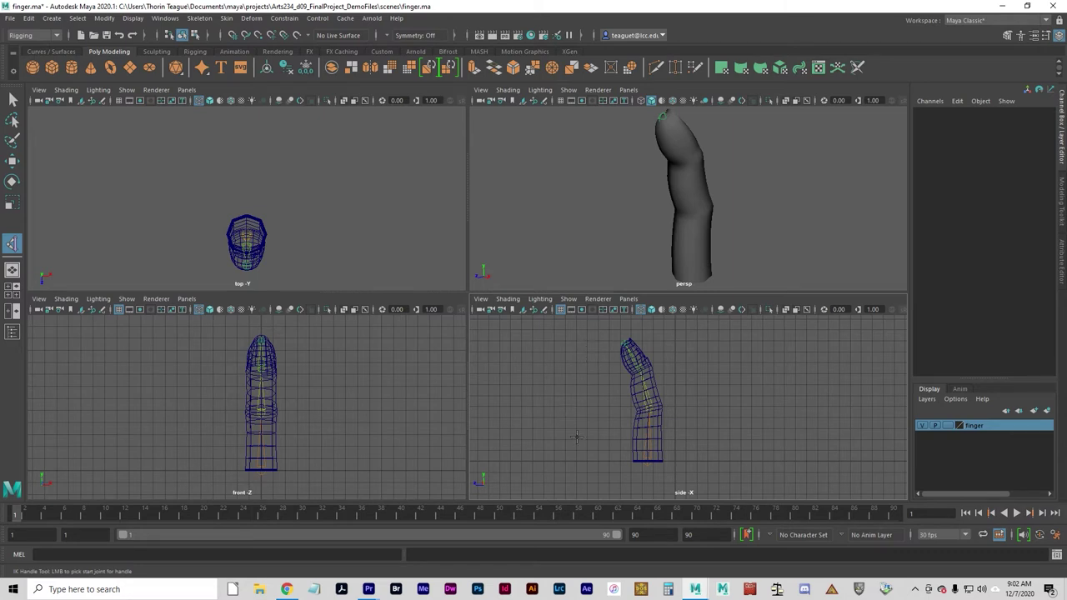
click(647, 462)
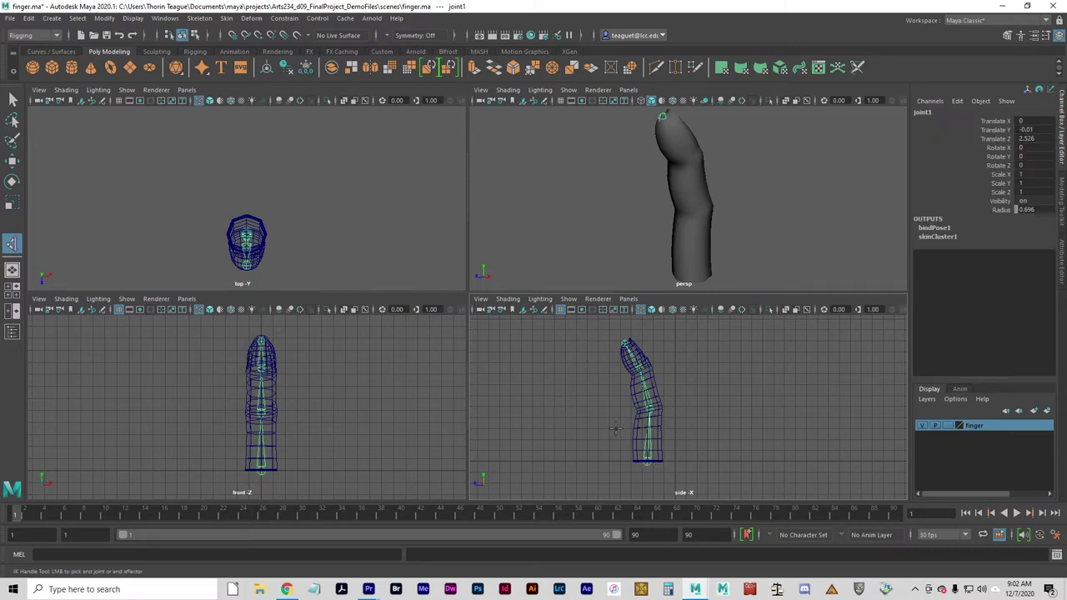
click(627, 344)
- With the side view maximized, move the IK handle to bend the finger
key(e)
key(w)
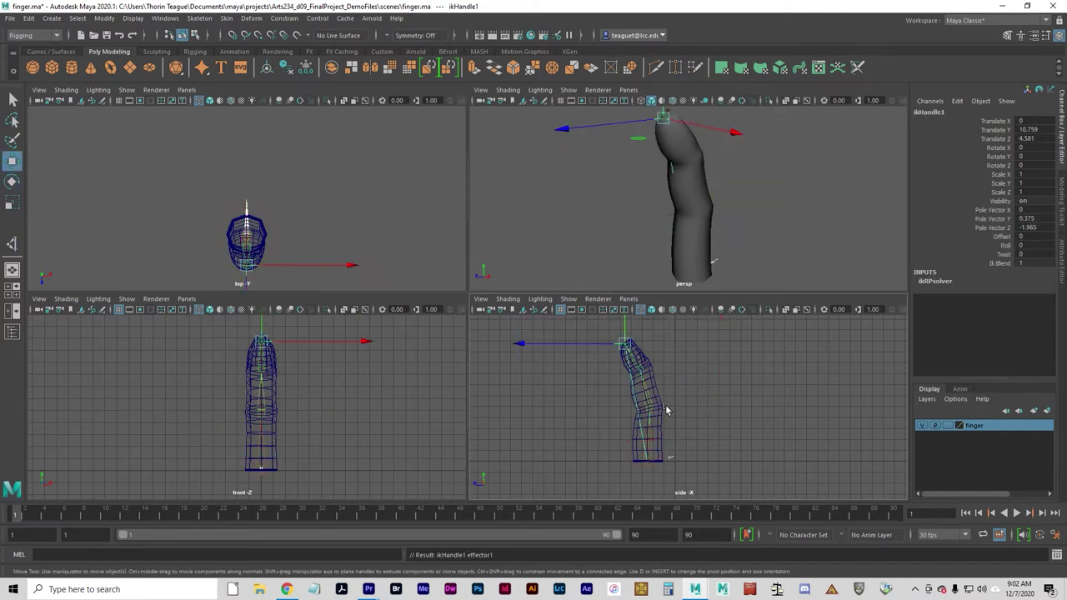
alt+middle_drag(667, 410, 807, 423)
alt+right_drag(807, 424, 697, 408)
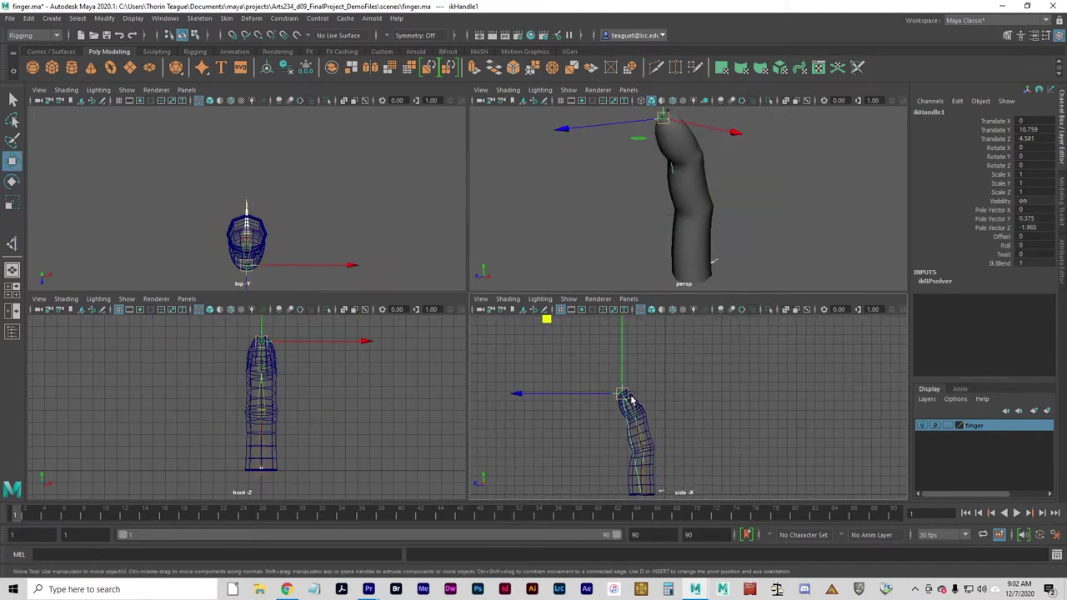
alt+right_drag(631, 401, 676, 394)
mouse_move(676, 395)
alt+middle_down()
mouse_move(709, 441)
mouse_move(719, 399)
alt+middle_up()
key(space)
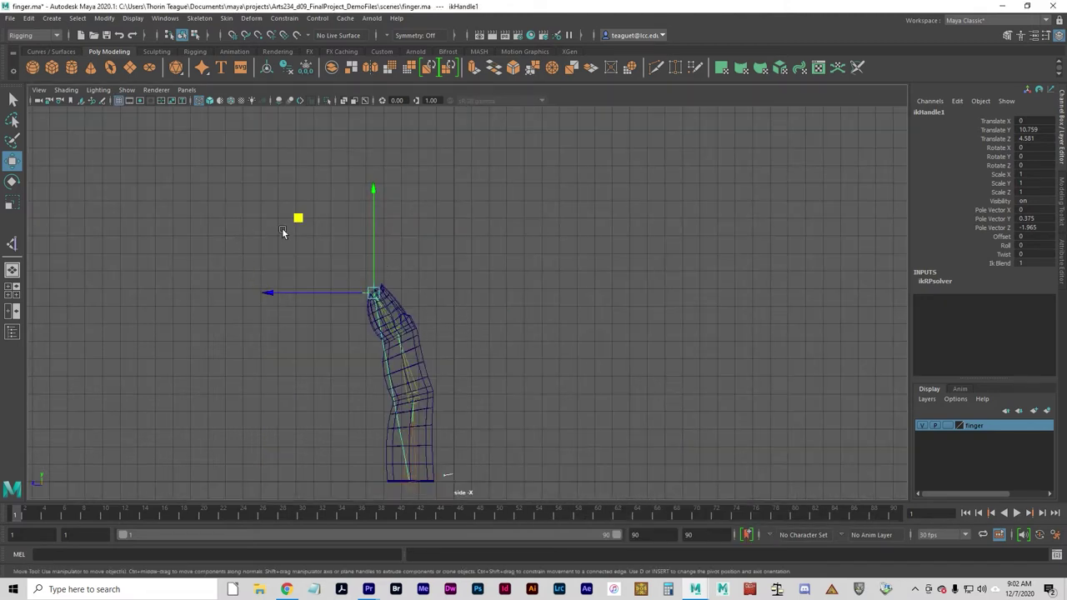
mouse_move(296, 219)
middle_down()
mouse_move(286, 126)
mouse_move(282, 198)
mouse_move(252, 212)
mouse_move(408, 133)
mouse_move(514, 145)
mouse_move(253, 137)
mouse_move(75, 298)
mouse_move(175, 222)
mouse_move(343, 179)
mouse_move(308, 176)
mouse_move(317, 239)
mouse_move(305, 281)
mouse_move(319, 303)
mouse_move(247, 159)
mouse_move(341, 260)
mouse_move(341, 219)
mouse_move(326, 190)
mouse_move(388, 272)
mouse_move(317, 174)
mouse_move(375, 233)
mouse_move(398, 282)
mouse_move(305, 179)
mouse_move(356, 263)
mouse_move(276, 195)
mouse_move(336, 295)
mouse_move(329, 314)
mouse_move(262, 295)
mouse_move(185, 226)
mouse_move(295, 322)
mouse_move(329, 381)
mouse_move(348, 391)
mouse_move(258, 316)
mouse_move(297, 350)
mouse_move(293, 341)
mouse_move(284, 329)
mouse_move(309, 386)
mouse_move(325, 395)
mouse_move(305, 376)
mouse_move(308, 364)
mouse_move(353, 383)
mouse_move(351, 405)
mouse_move(305, 373)
mouse_move(329, 386)
mouse_move(295, 350)
mouse_move(263, 228)
mouse_move(262, 145)
mouse_move(283, 215)
middle_up()
- Rotate joint2 to bend the finger at its middle joint
key(q)
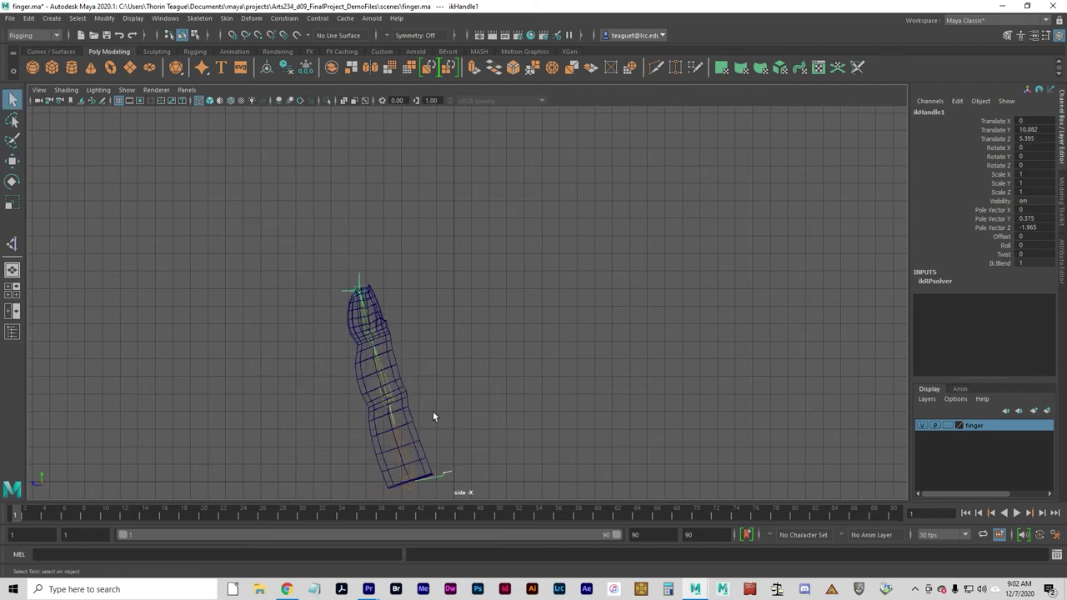
click(391, 398)
key(e)
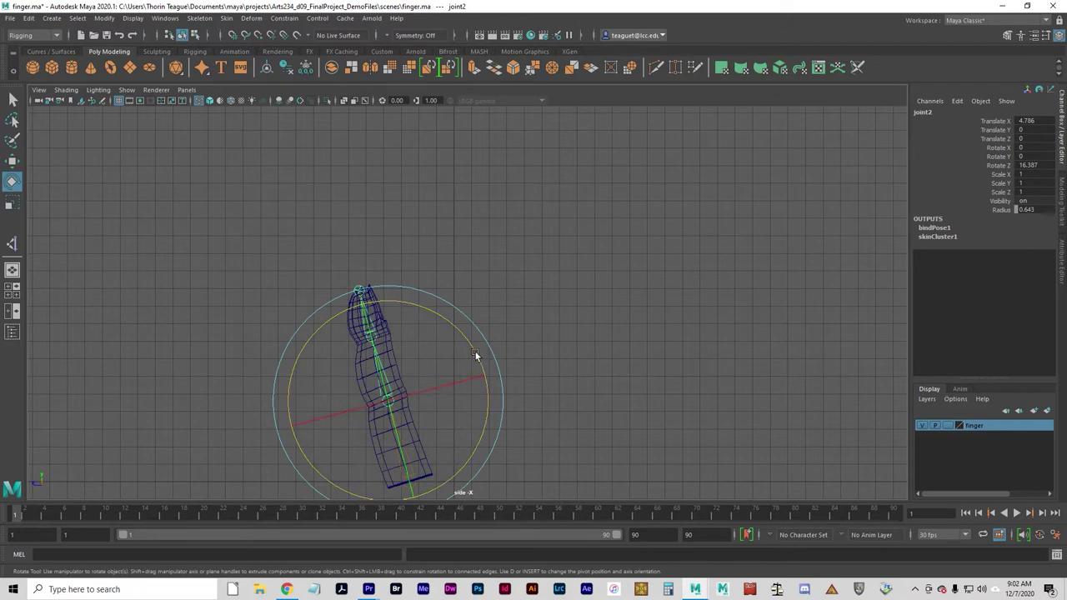
drag(476, 356, 394, 291)
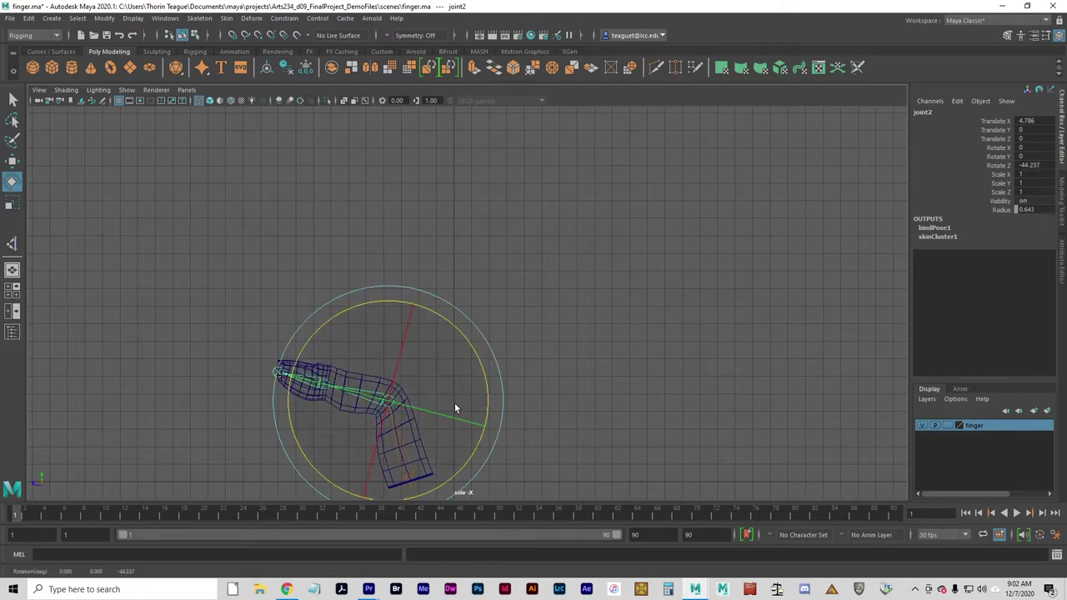
- Move ikHandle1 at the fingertip to Translate Y 9.773, Z 8.106 to repose the finger
key(w)
click(268, 372)
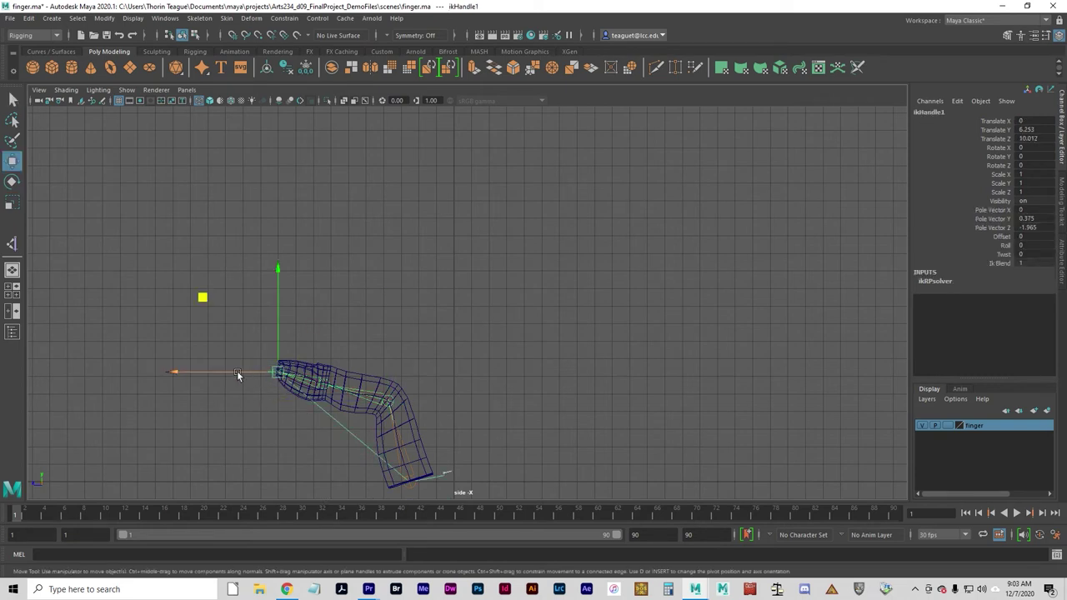
click(264, 391)
click(263, 377)
click(197, 289)
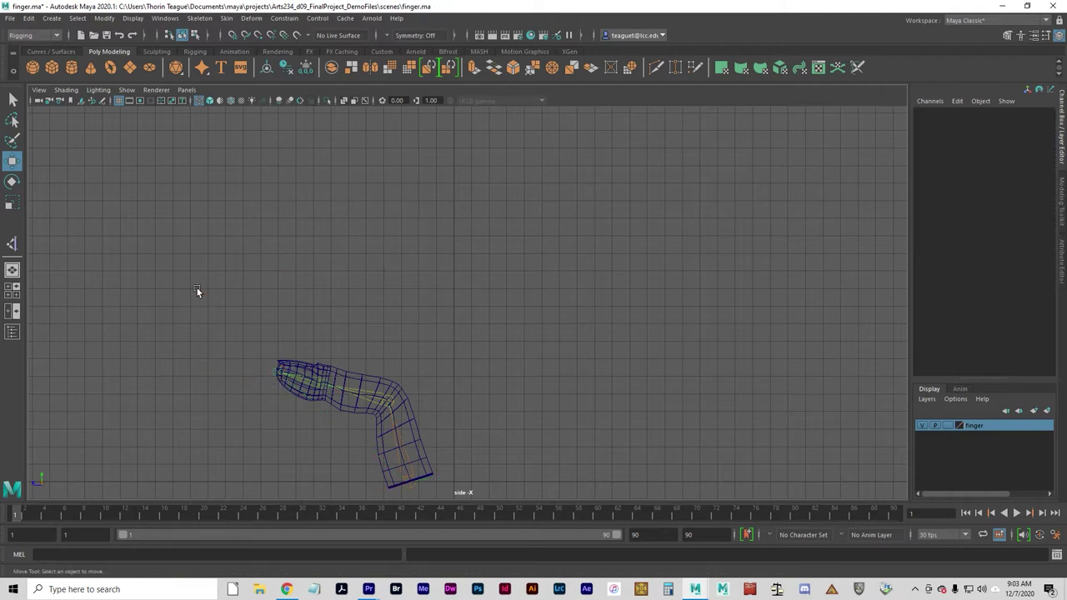
click(263, 373)
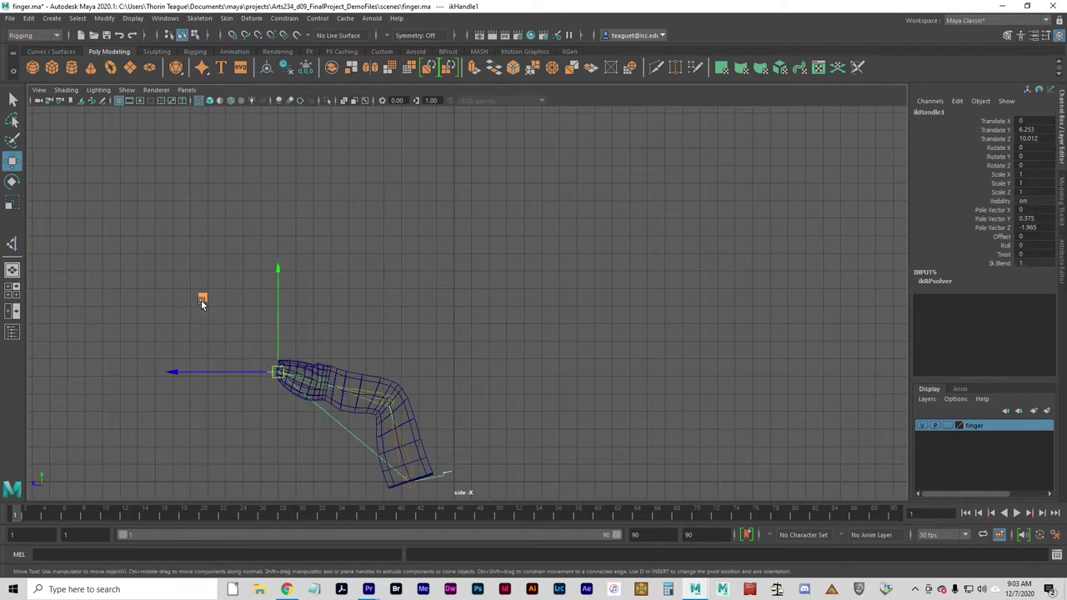
mouse_move(201, 303)
middle_down()
mouse_move(150, 270)
mouse_move(222, 317)
mouse_move(166, 217)
mouse_move(336, 264)
mouse_move(292, 185)
mouse_move(376, 272)
mouse_move(306, 183)
mouse_move(284, 193)
mouse_move(218, 169)
mouse_move(338, 288)
mouse_move(225, 171)
mouse_move(292, 242)
mouse_move(241, 214)
middle_up()
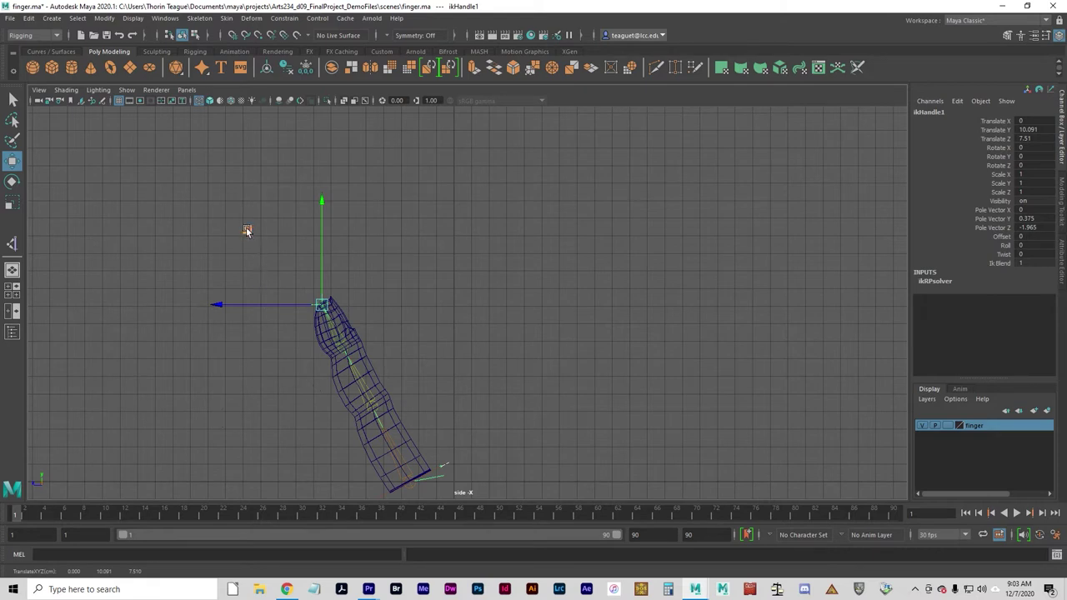
middle_drag(246, 228, 236, 235)
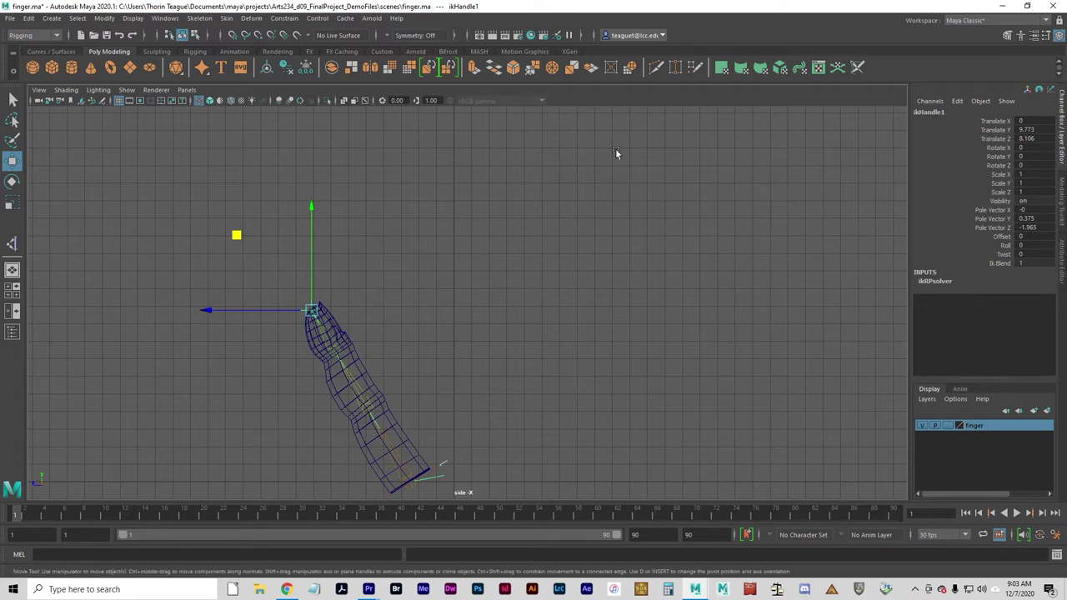
- Key the IK handle's Translate X, Y and Z channels at frame 1
click(1005, 121)
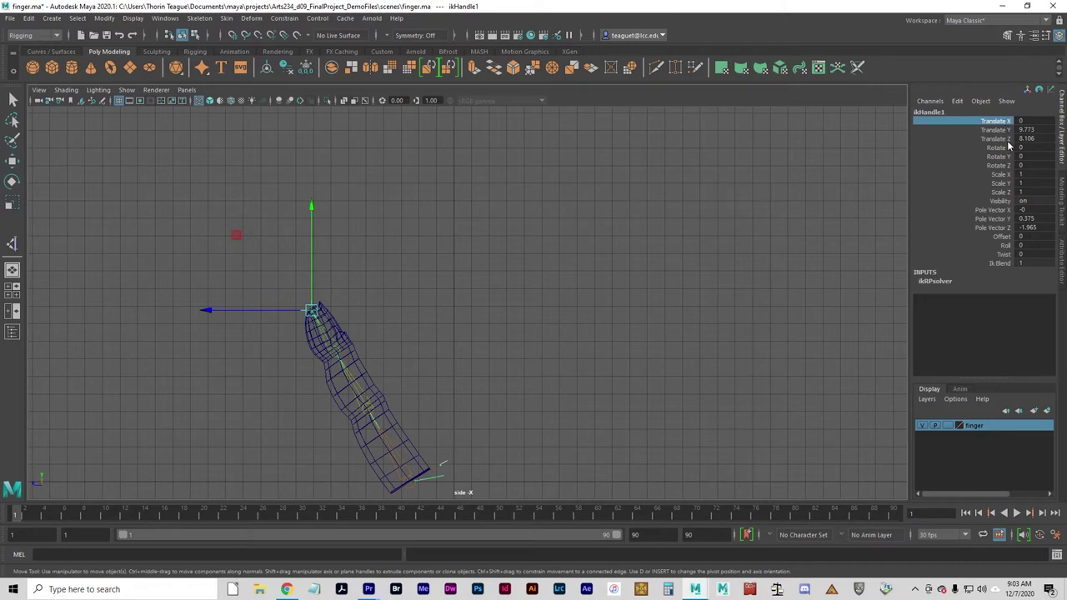
shift+click(1007, 138)
right_click(1008, 131)
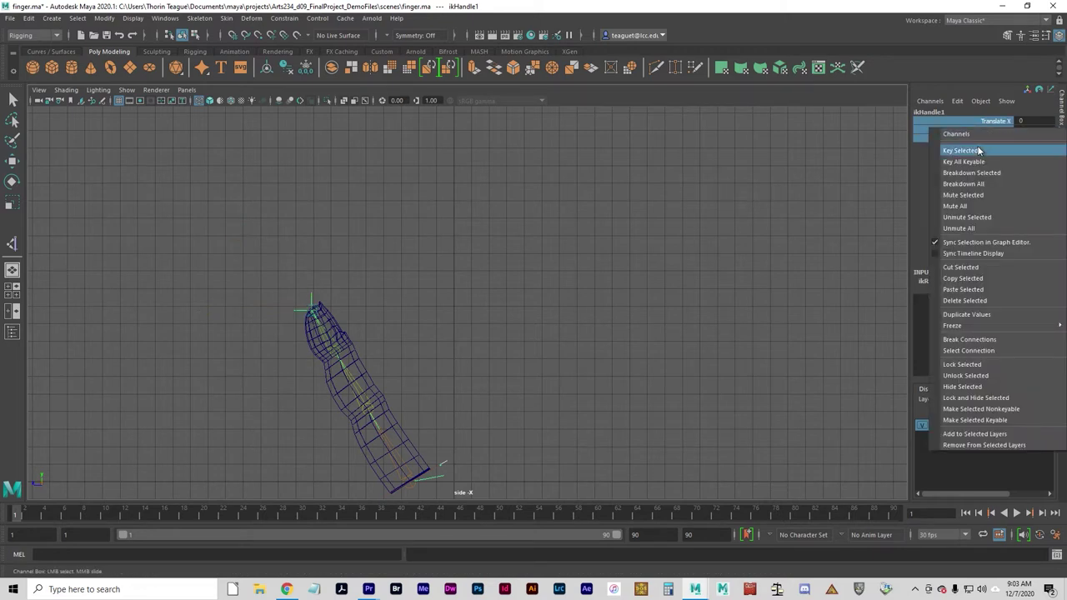
click(983, 140)
- Move the IK handle to bend the finger at frame 29 and lay it flat at frame 72
drag(107, 507, 284, 384)
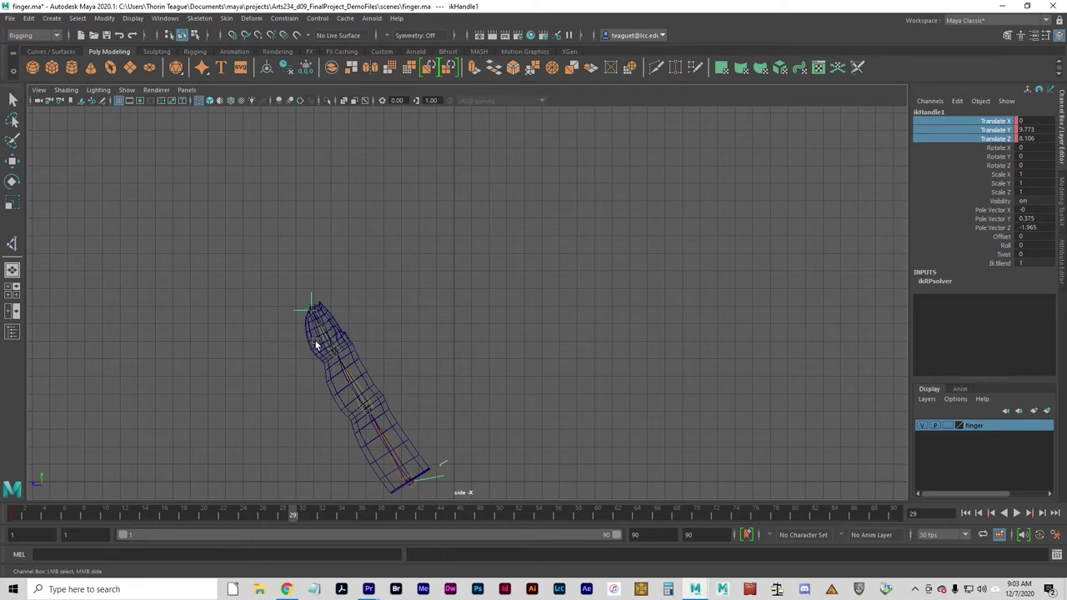
key(w)
drag(238, 234, 253, 332)
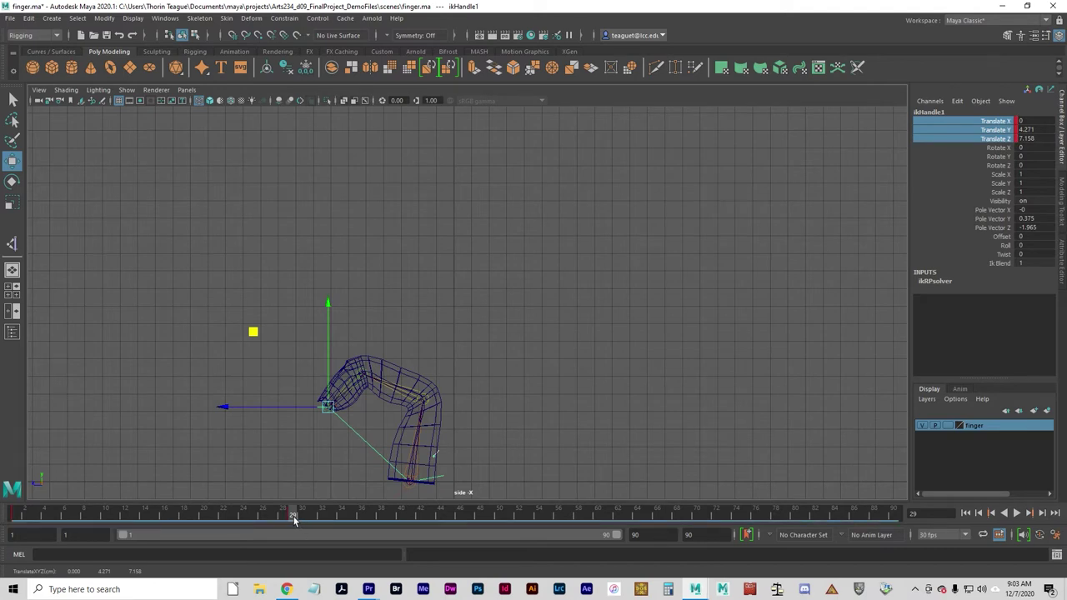
drag(293, 518, 715, 516)
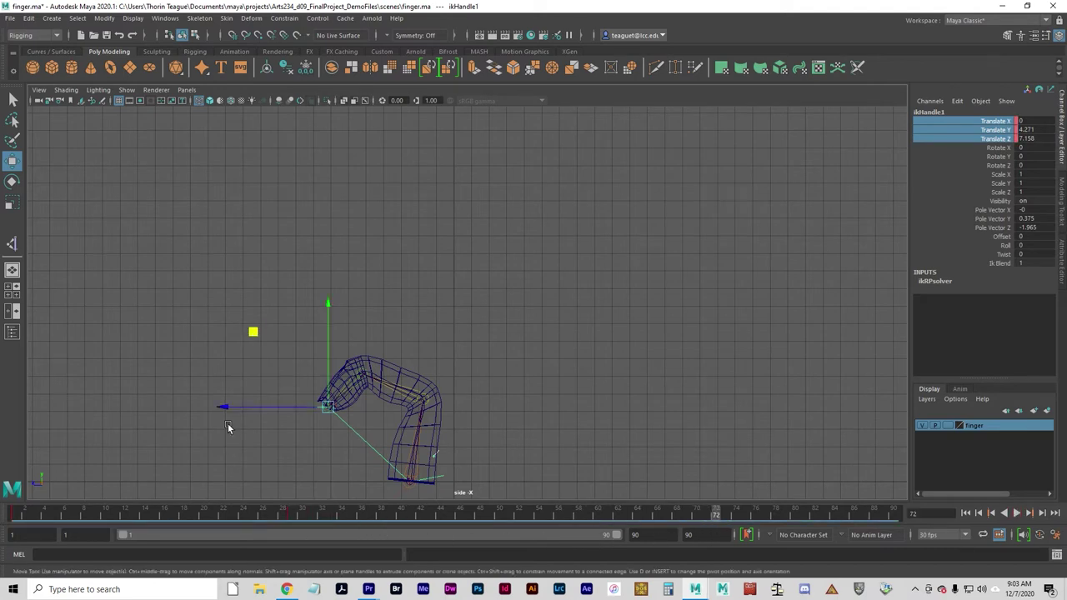
drag(252, 332, 252, 331)
middle_drag(185, 379, 143, 398)
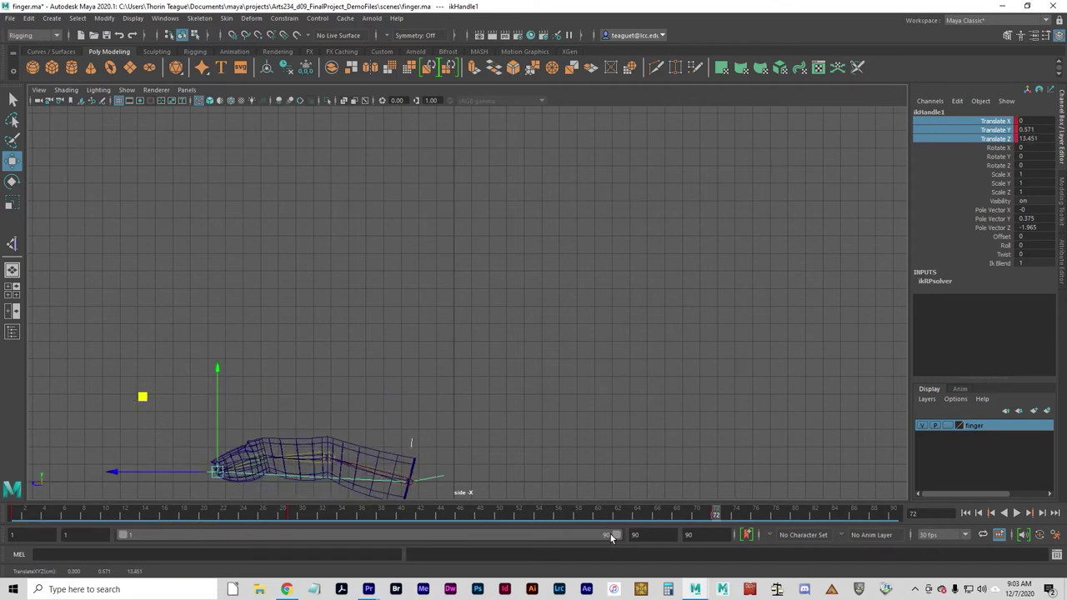
- Raise the IK handle at frame 90 so the finger stands upright, then play the animation
drag(716, 511, 893, 513)
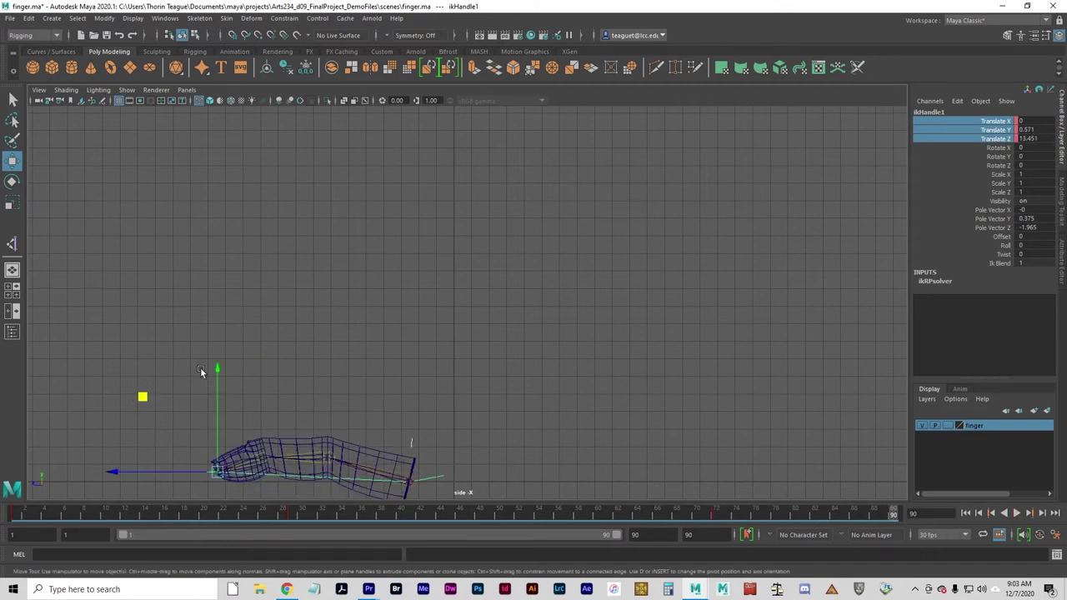
middle_drag(159, 395, 344, 131)
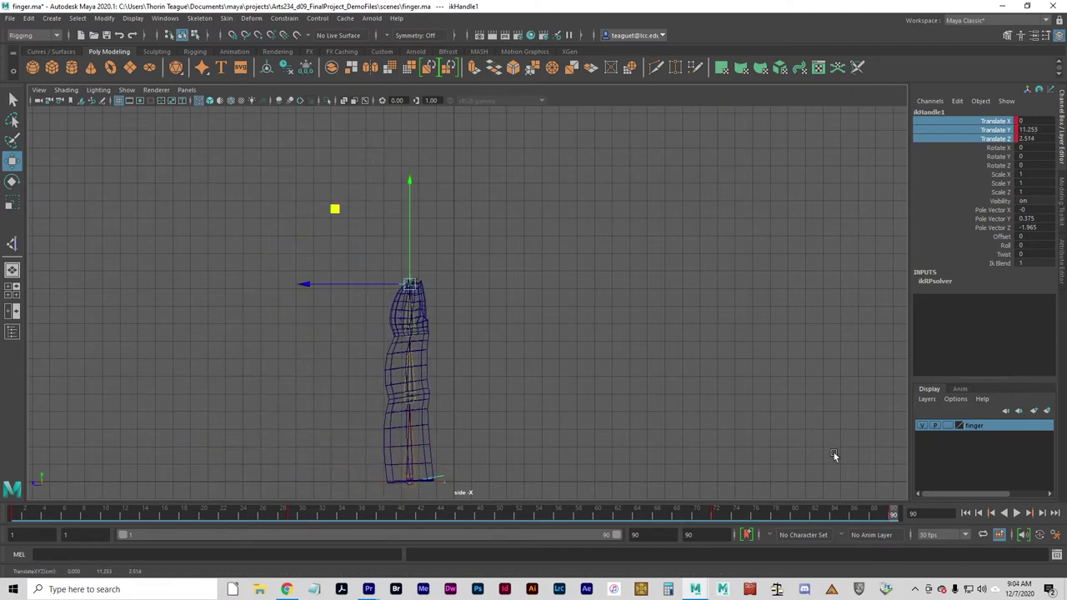
click(1017, 516)
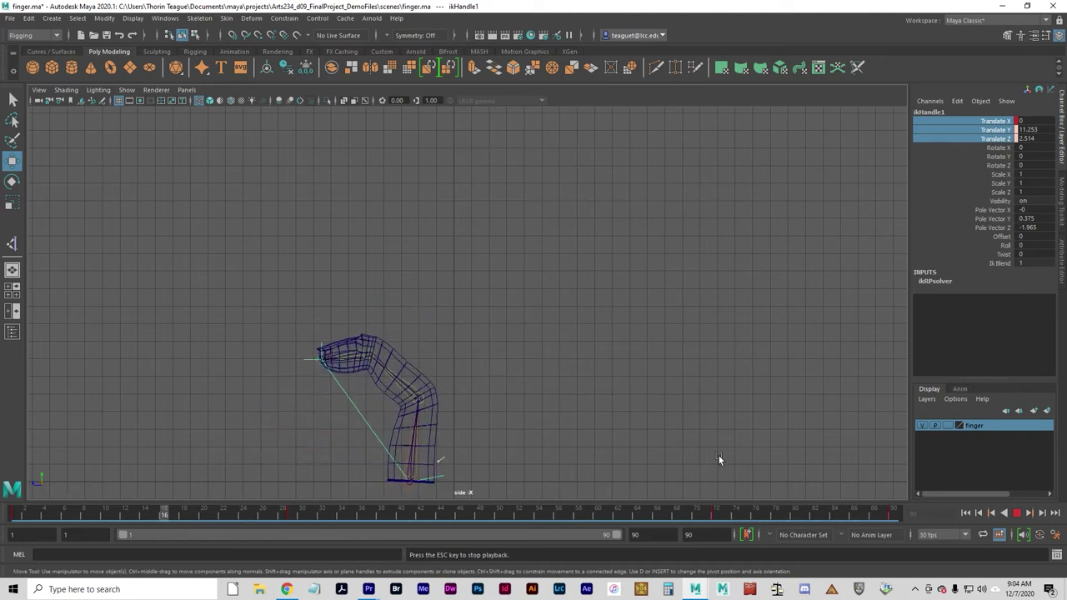
click(1022, 514)
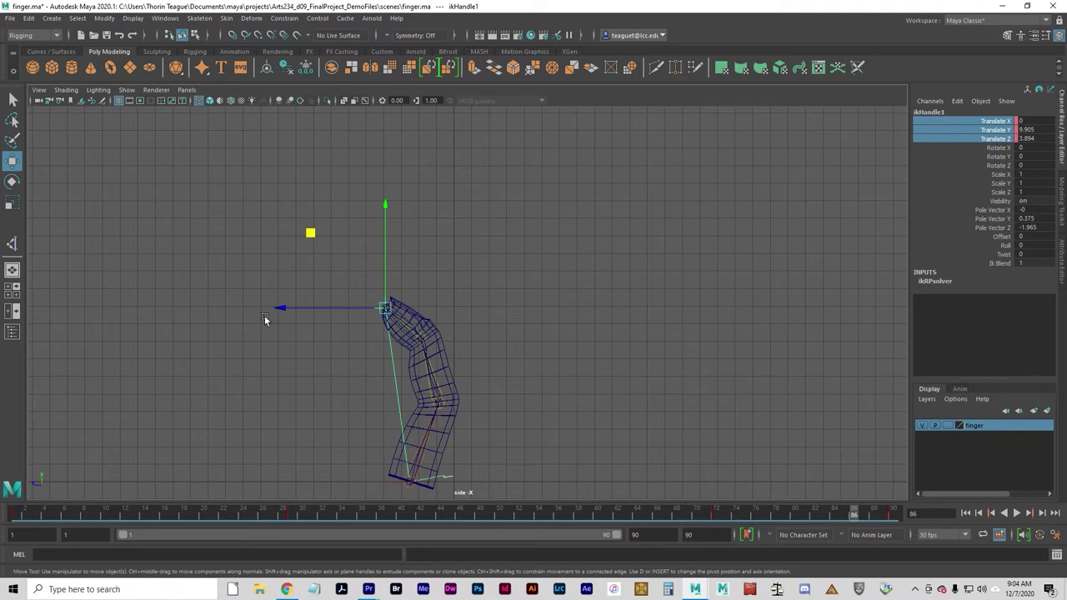
- Start a new empty scene, answering the save prompt
click(9, 18)
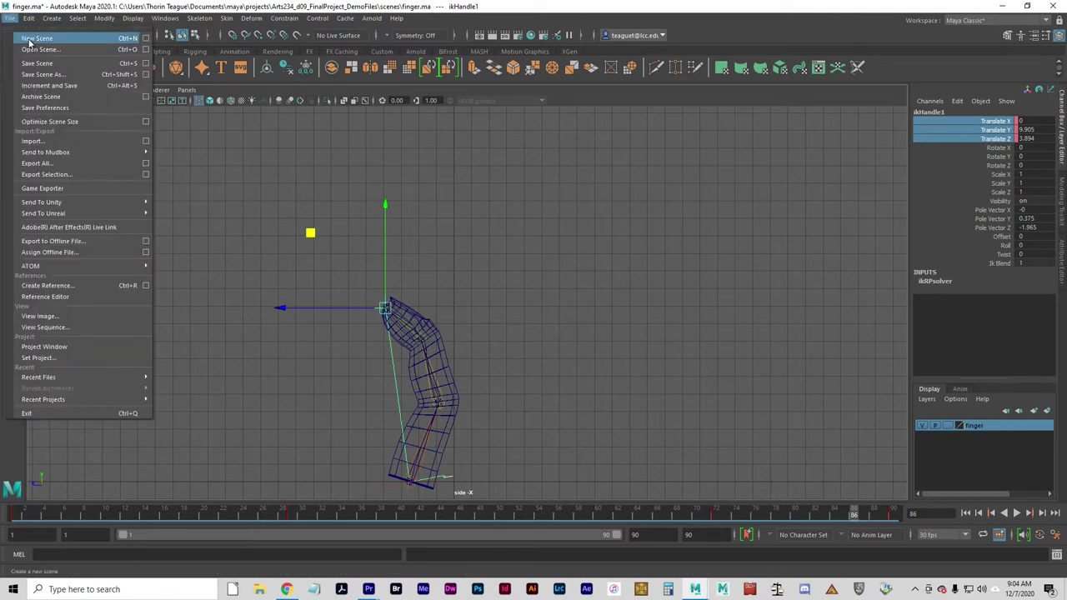
click(30, 39)
click(532, 301)
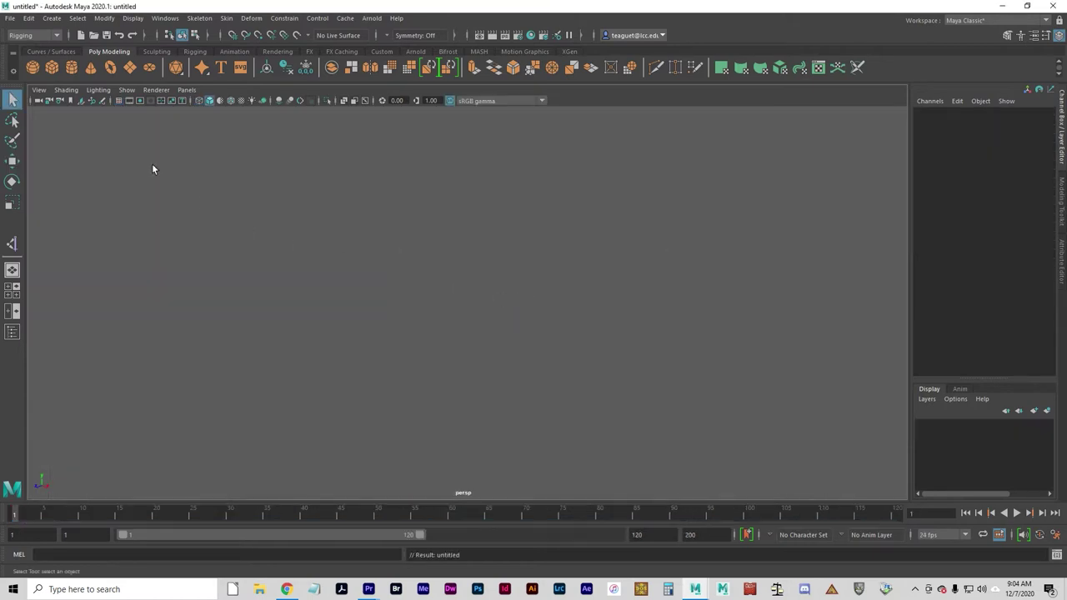
- Open robot.ma, discarding changes to the untitled scene
click(9, 18)
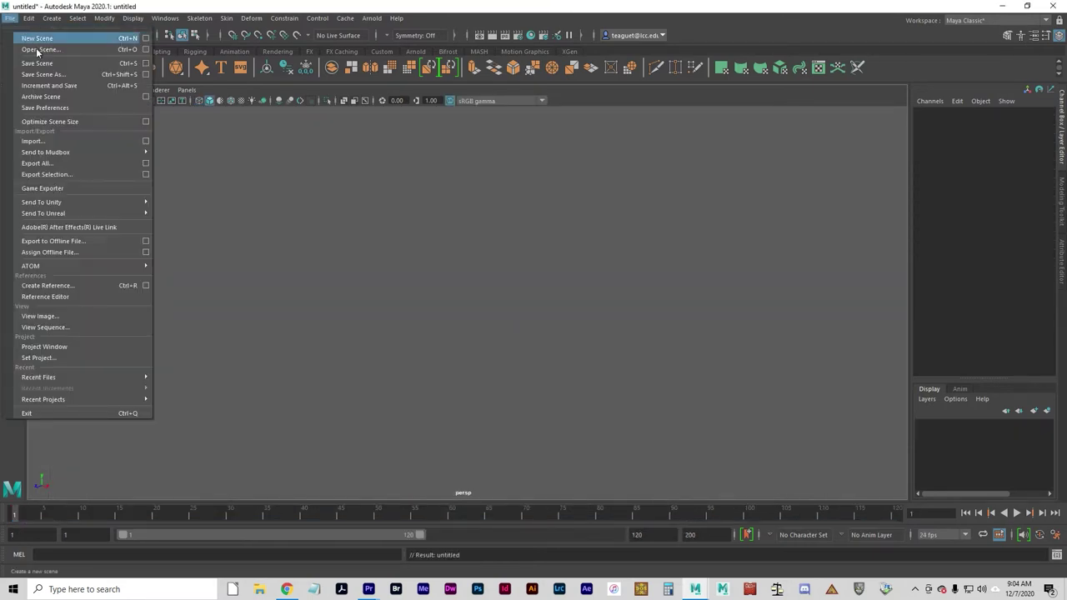
click(33, 52)
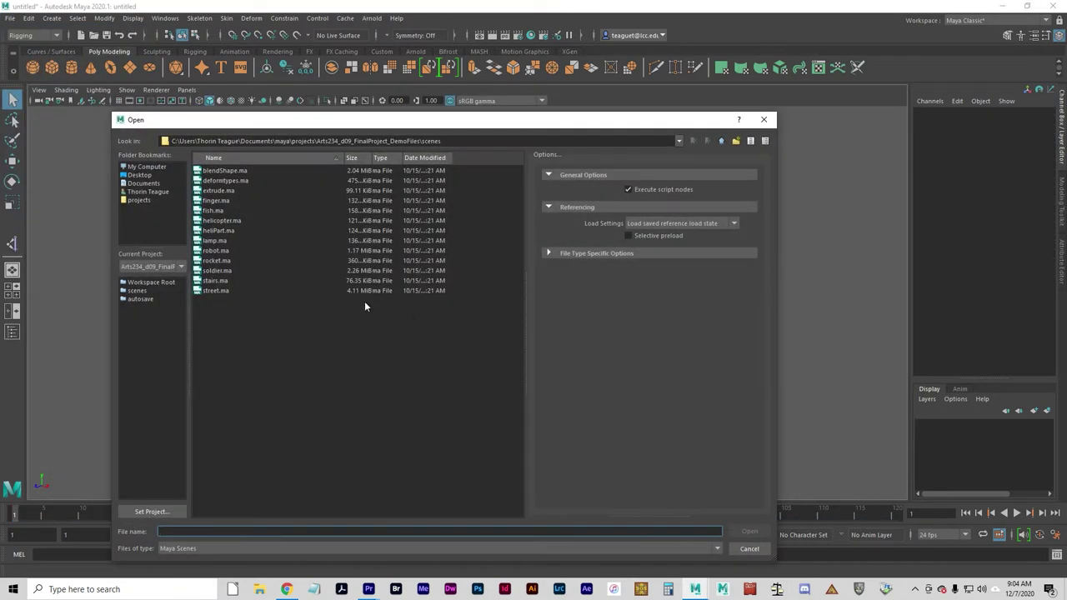
click(221, 241)
click(218, 251)
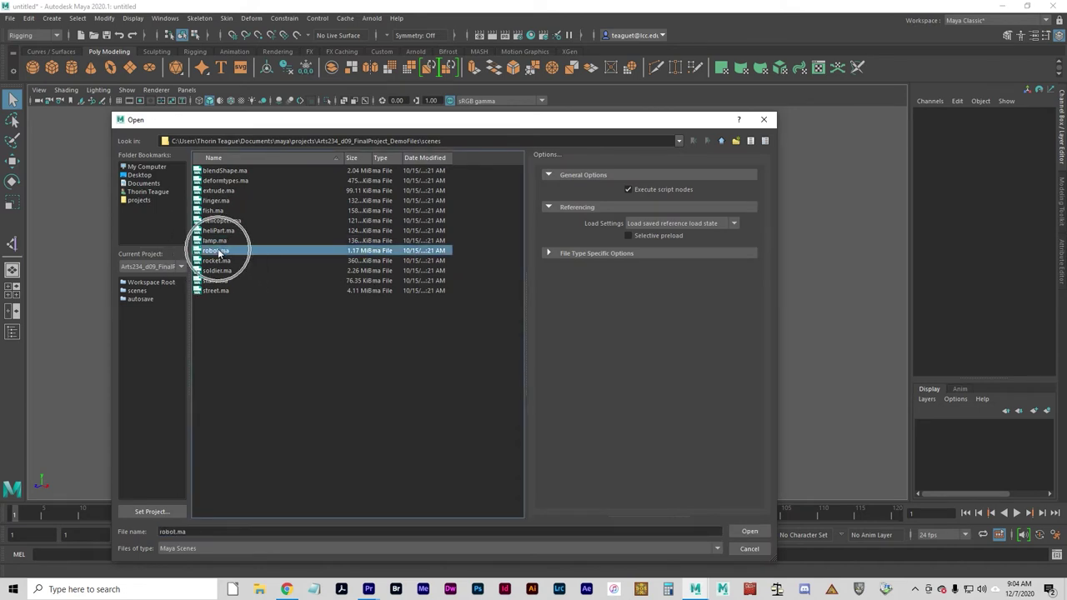
click(750, 532)
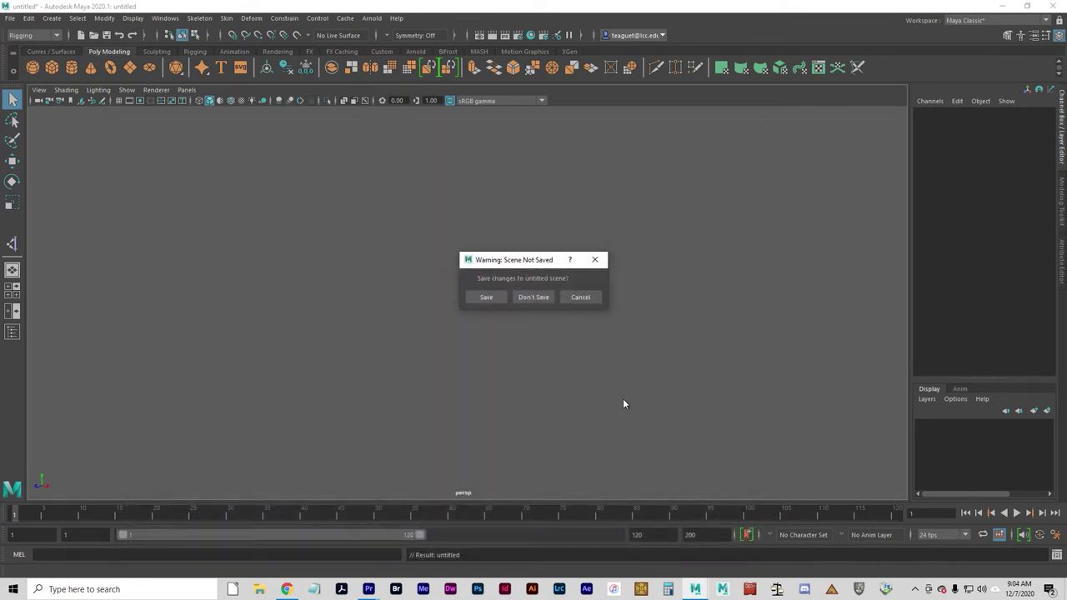
click(532, 297)
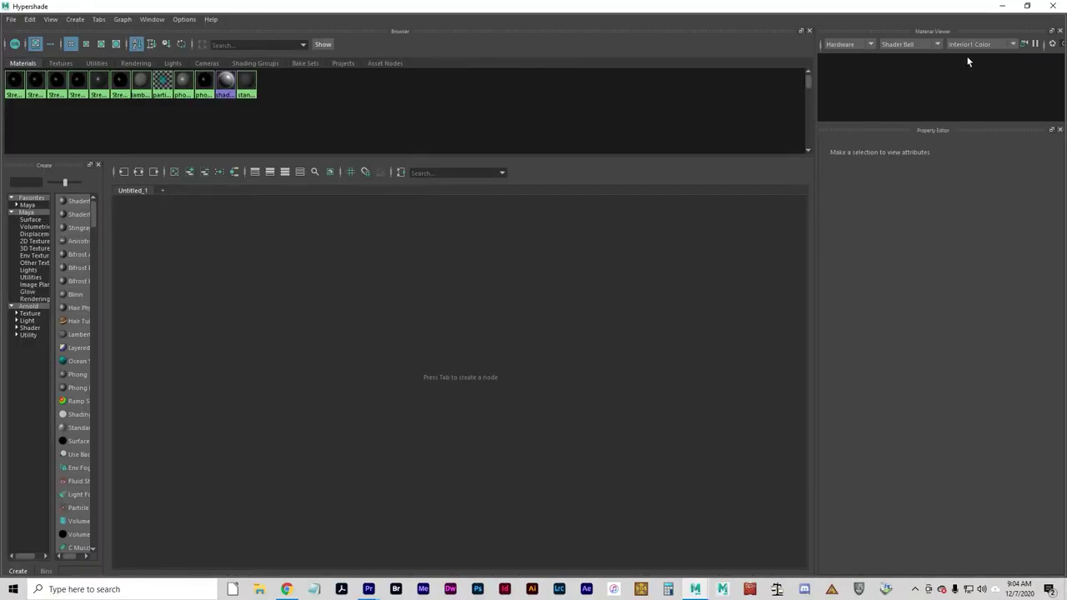
- Close the Hypershade and Outliner, then switch to the four-view layout
click(1053, 7)
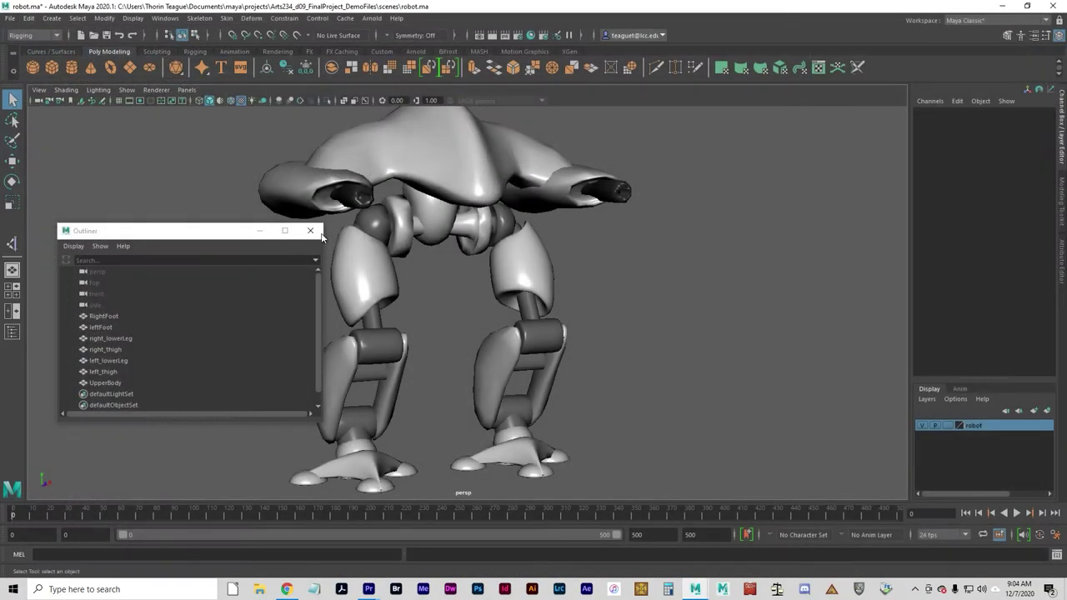
click(314, 231)
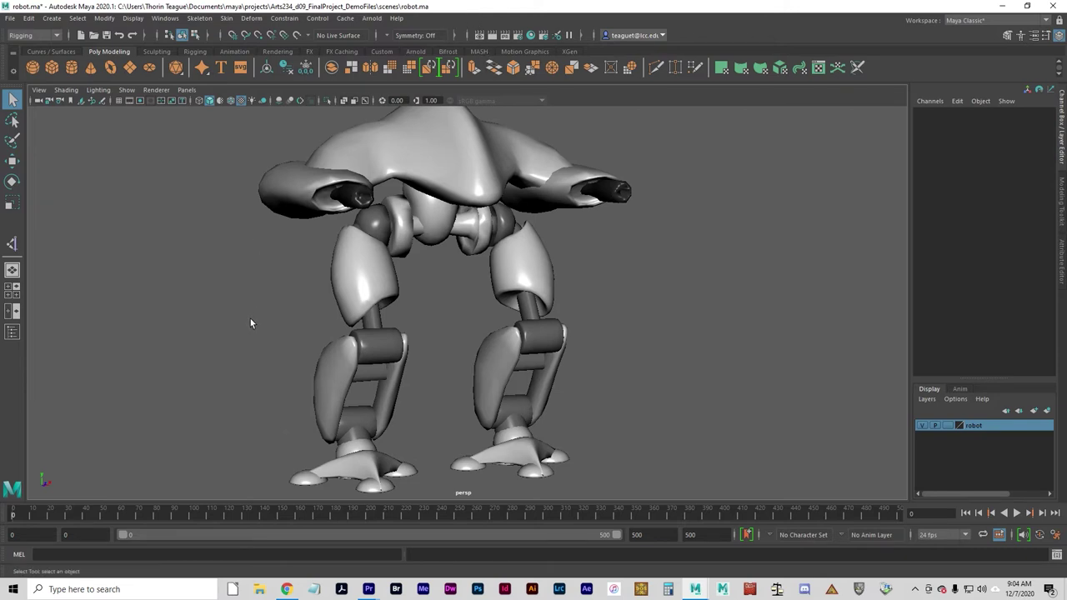
key(space)
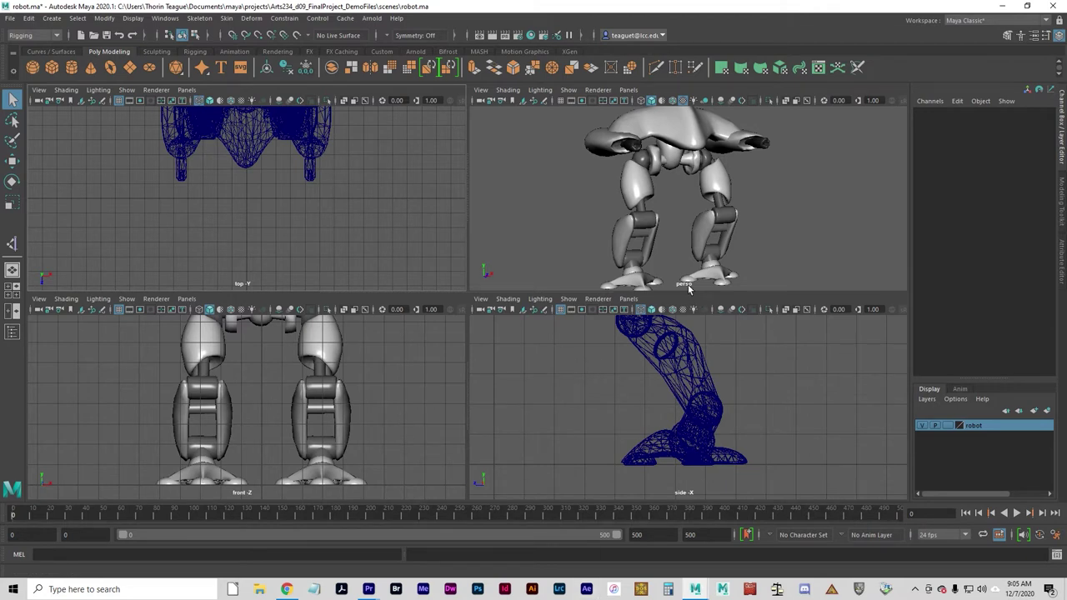
- Select the robot's thigh and lower-leg pieces to inspect them, then clear the selection
click(620, 234)
click(630, 197)
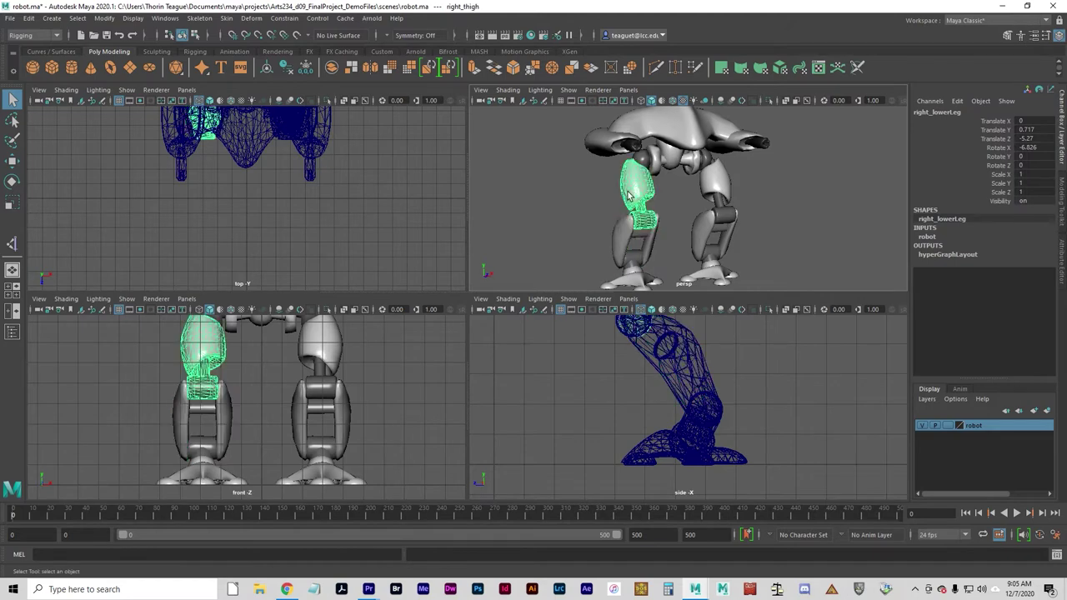
click(721, 192)
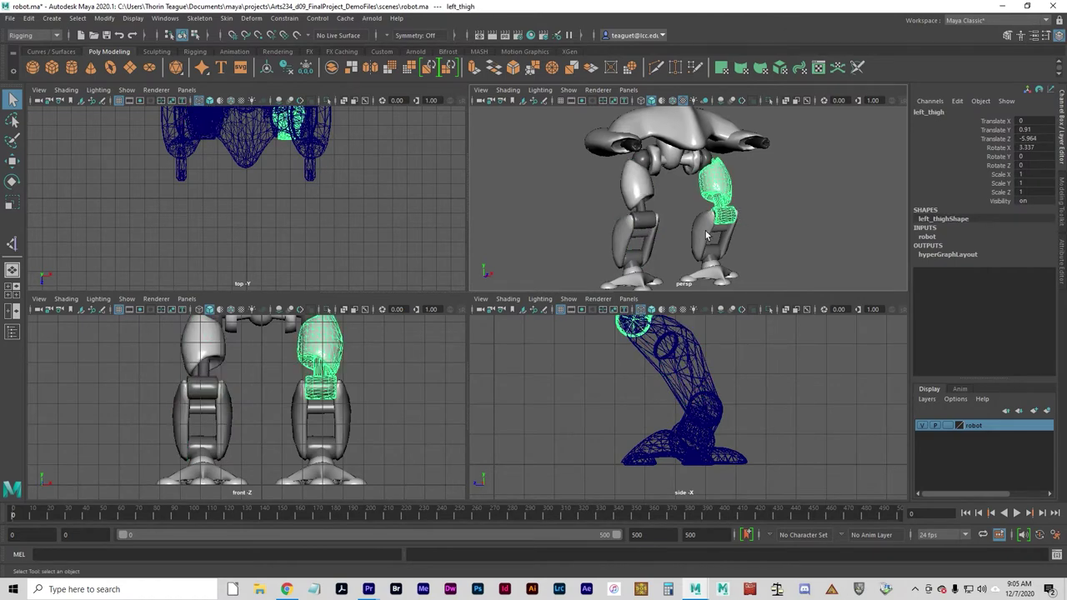
click(710, 237)
click(724, 221)
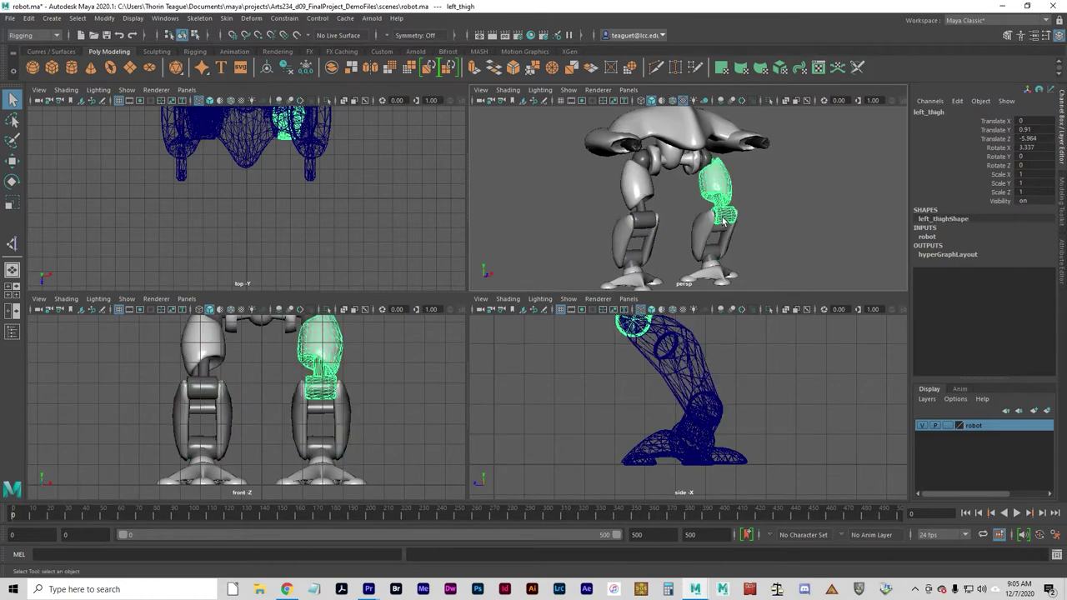
click(638, 191)
click(624, 233)
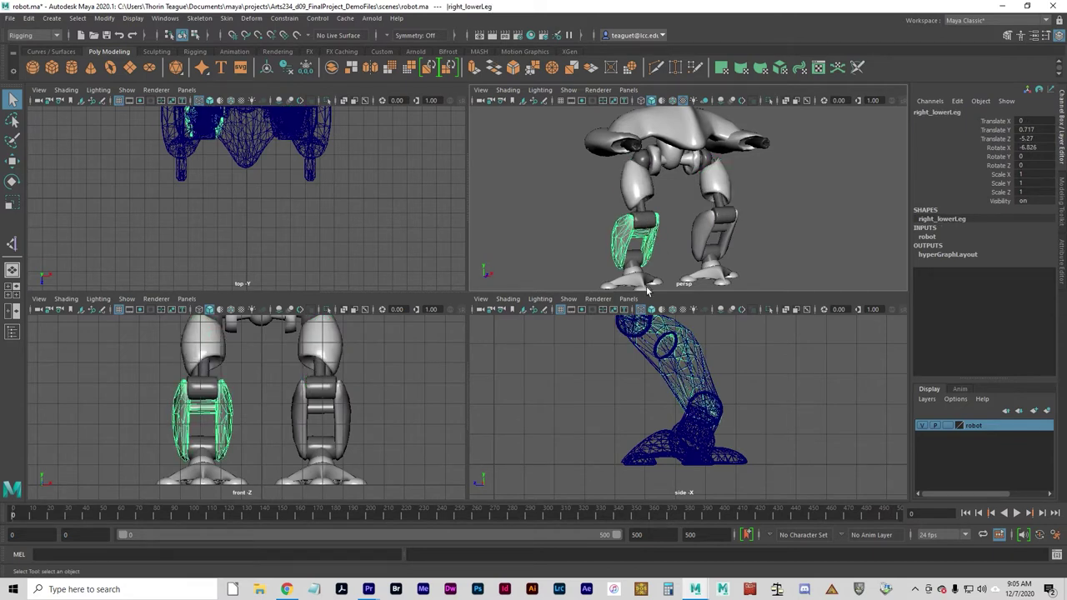
click(643, 229)
click(619, 241)
click(646, 196)
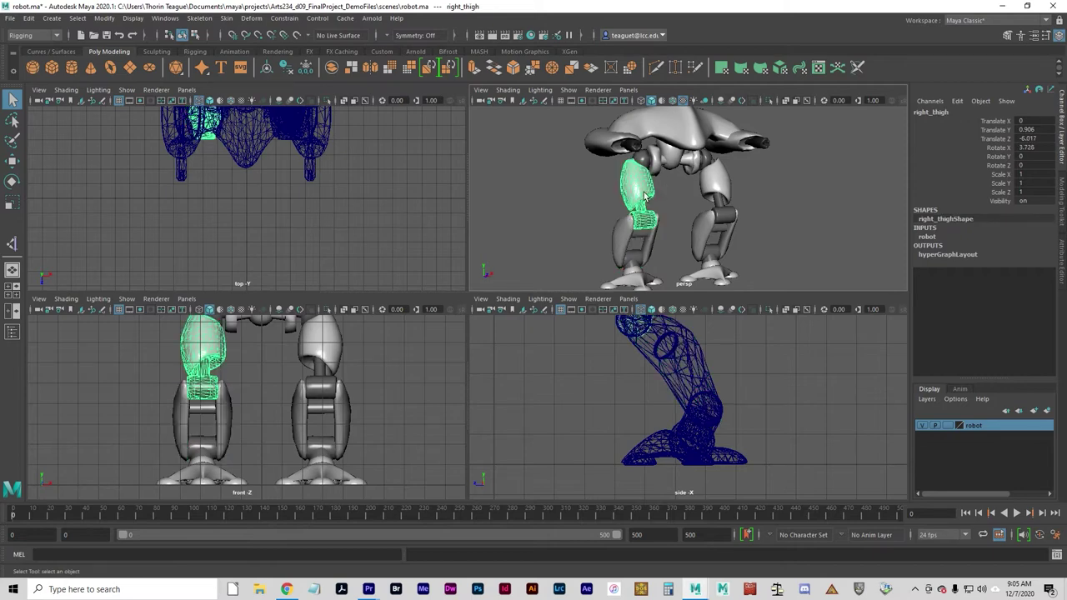
click(634, 242)
click(639, 194)
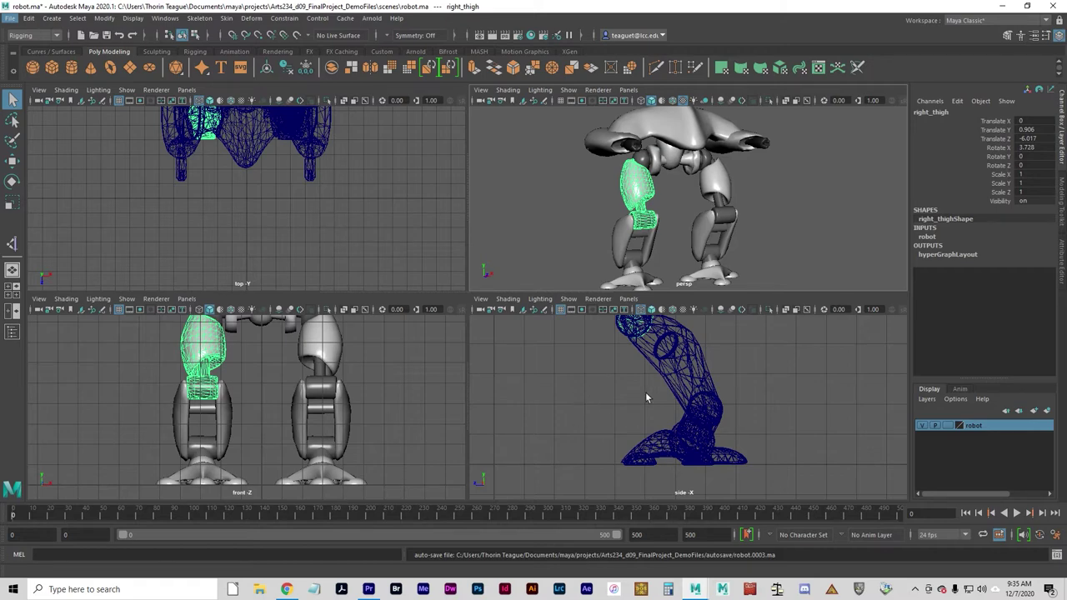
click(584, 362)
- In the maximized side view, draw joints at the robot's hip, knee and ankle
key(space)
scroll(556, 279, down, 5)
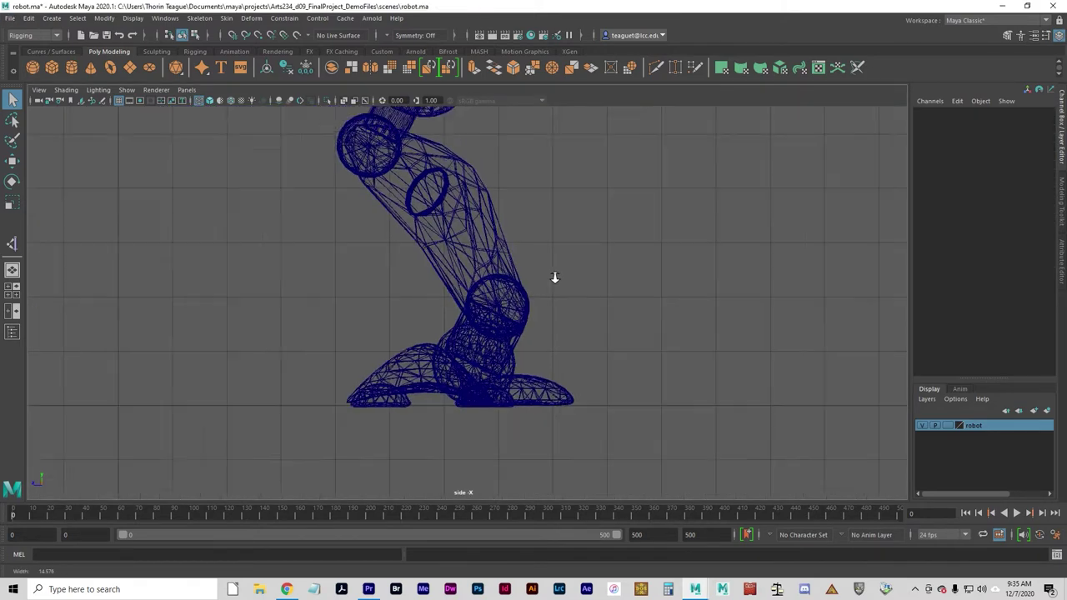
alt+middle_drag(388, 355, 424, 353)
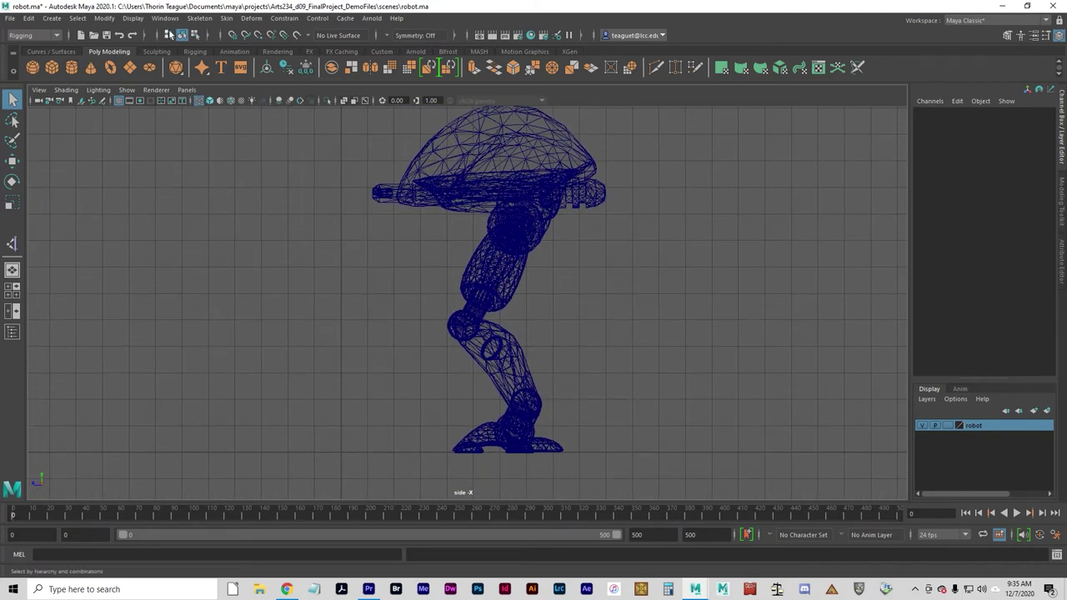
click(199, 19)
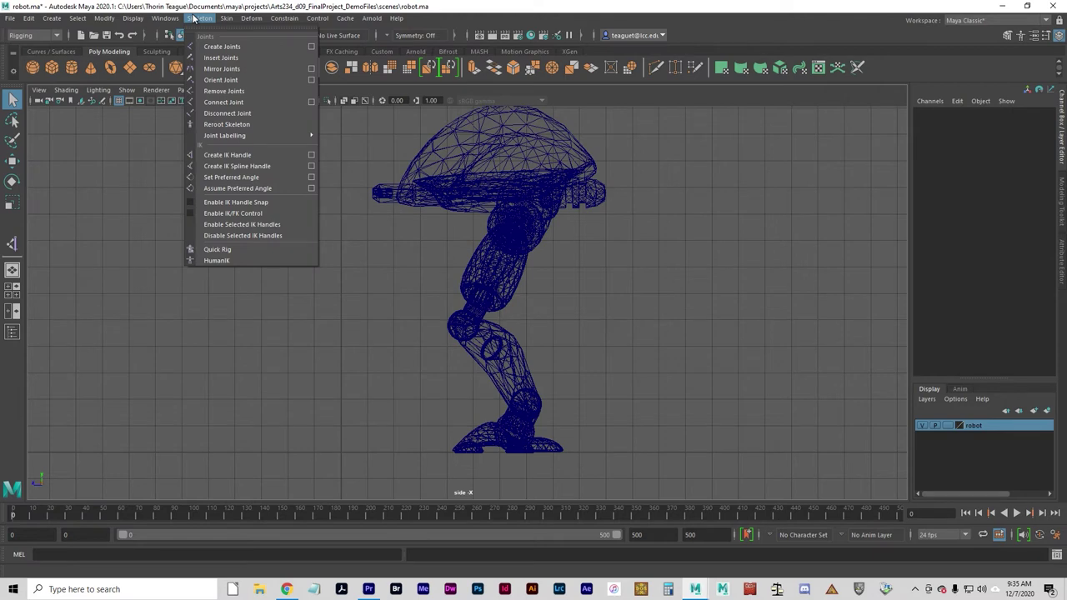
click(235, 49)
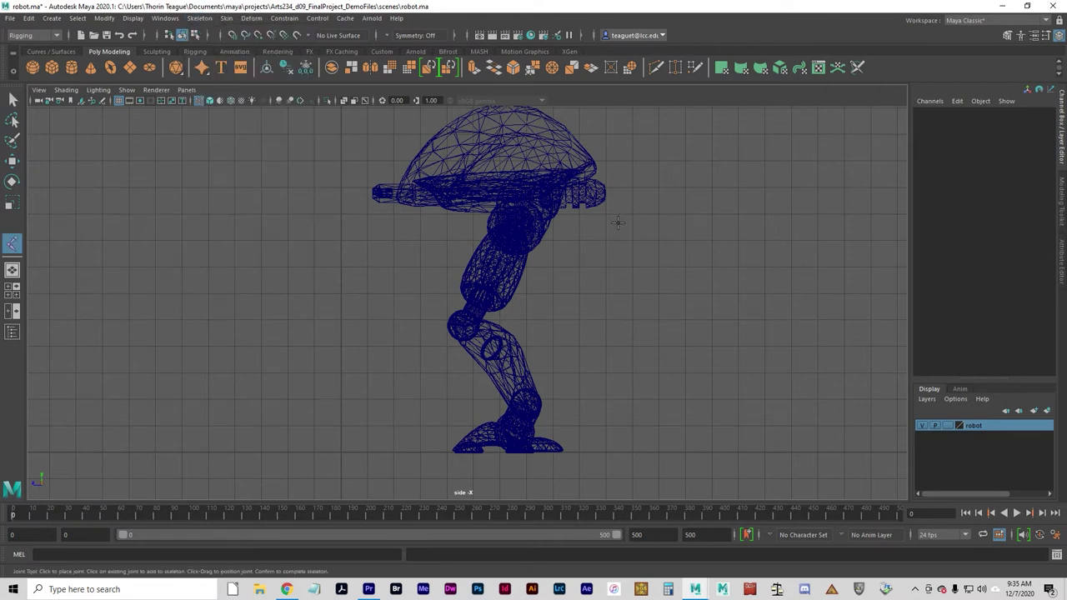
click(525, 223)
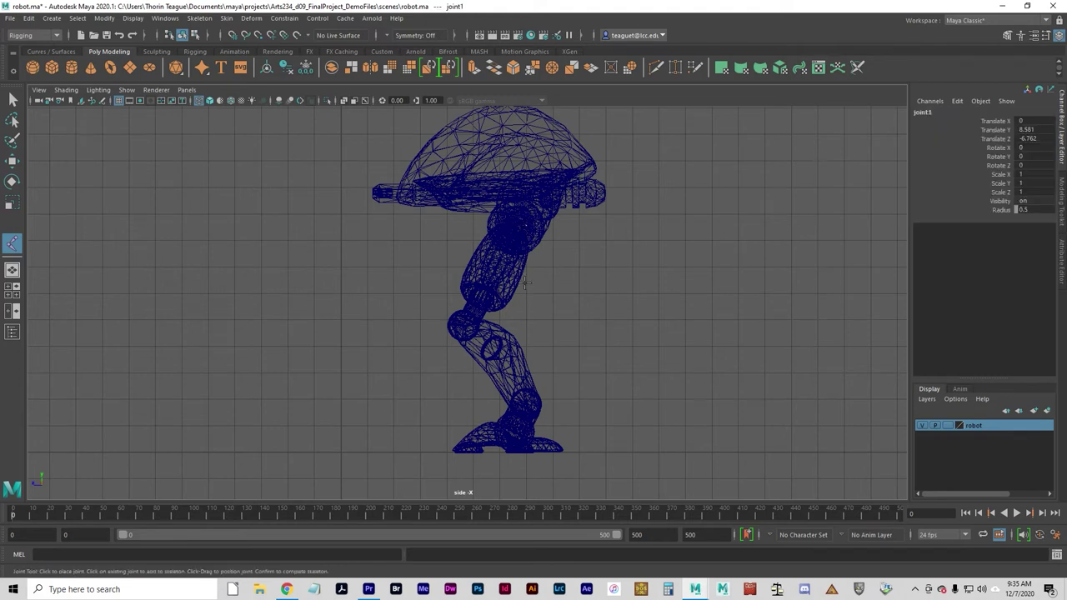
click(457, 325)
click(526, 405)
key(q)
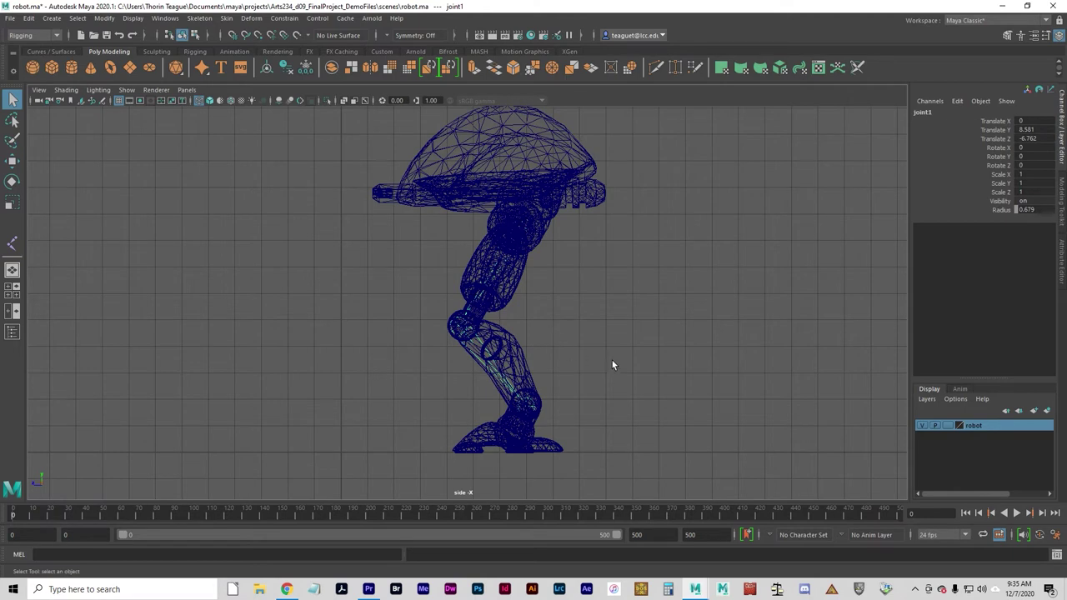
key(space)
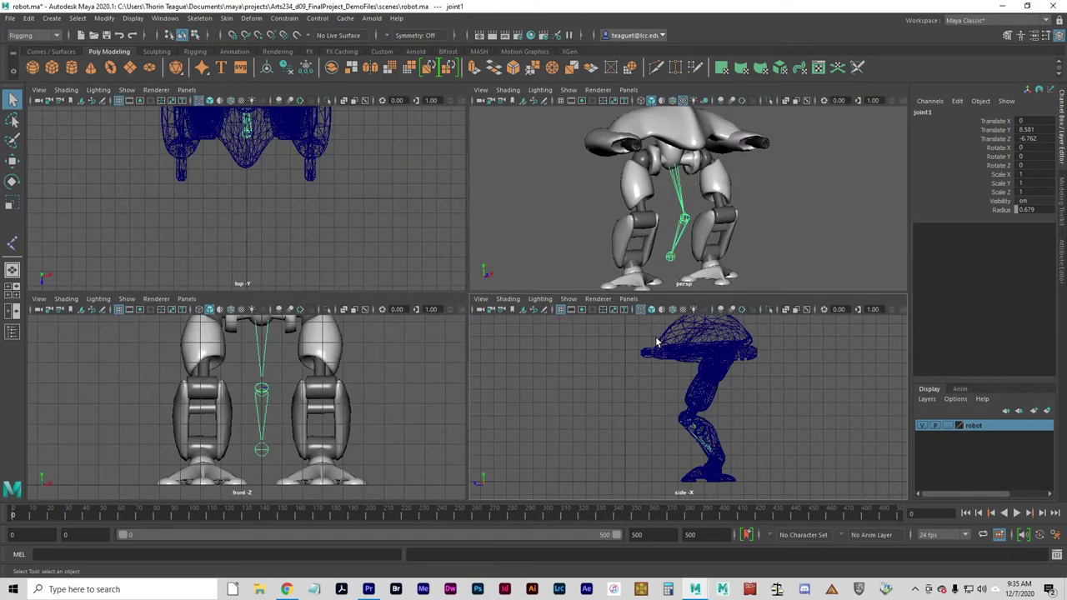
- Maximize the perspective view and try wireframe, default material, lighting and wireframe-on-shaded display
alt+drag(753, 206, 748, 240)
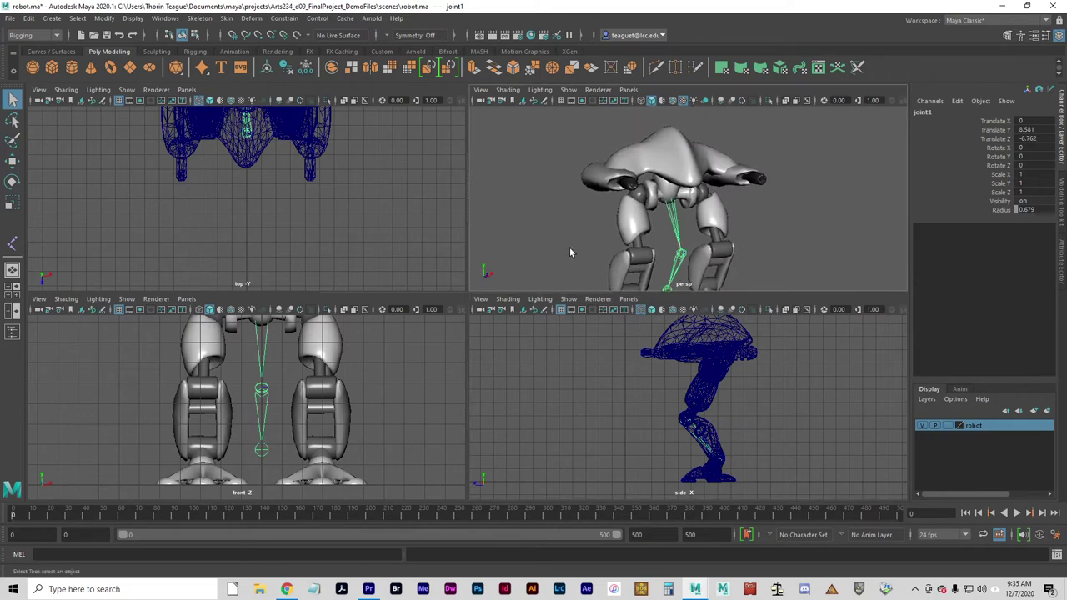
alt+right_drag(662, 221, 620, 219)
alt+drag(620, 219, 670, 227)
key(space)
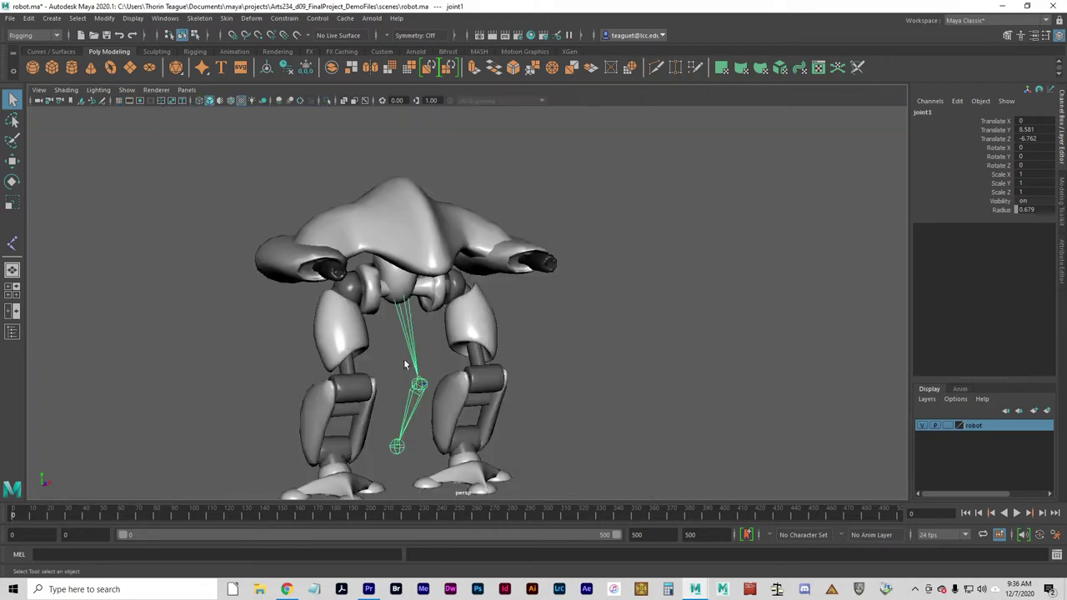
alt+drag(403, 359, 329, 364)
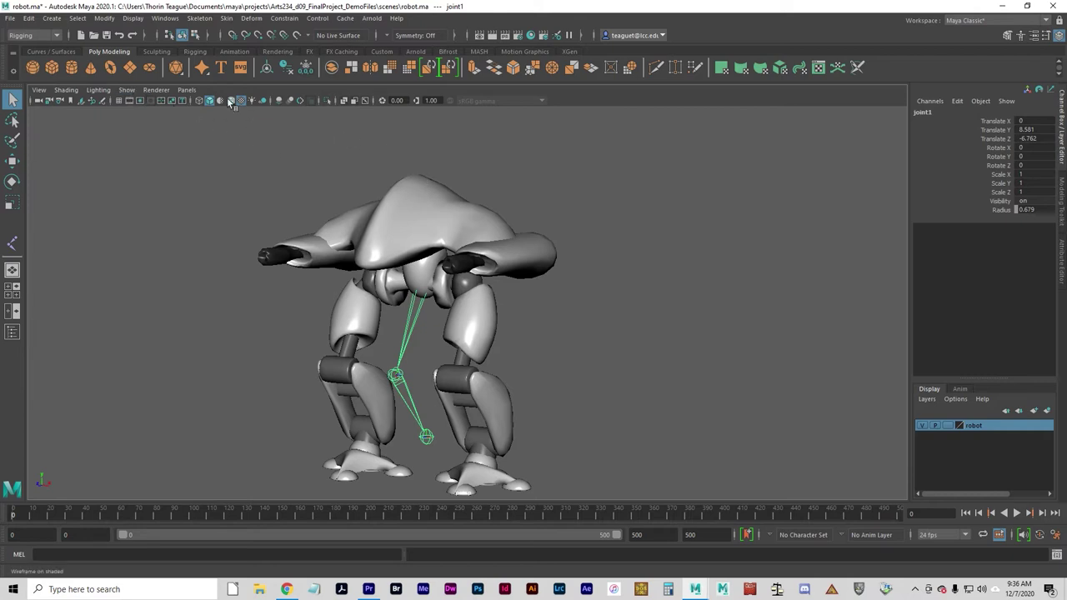
key(4)
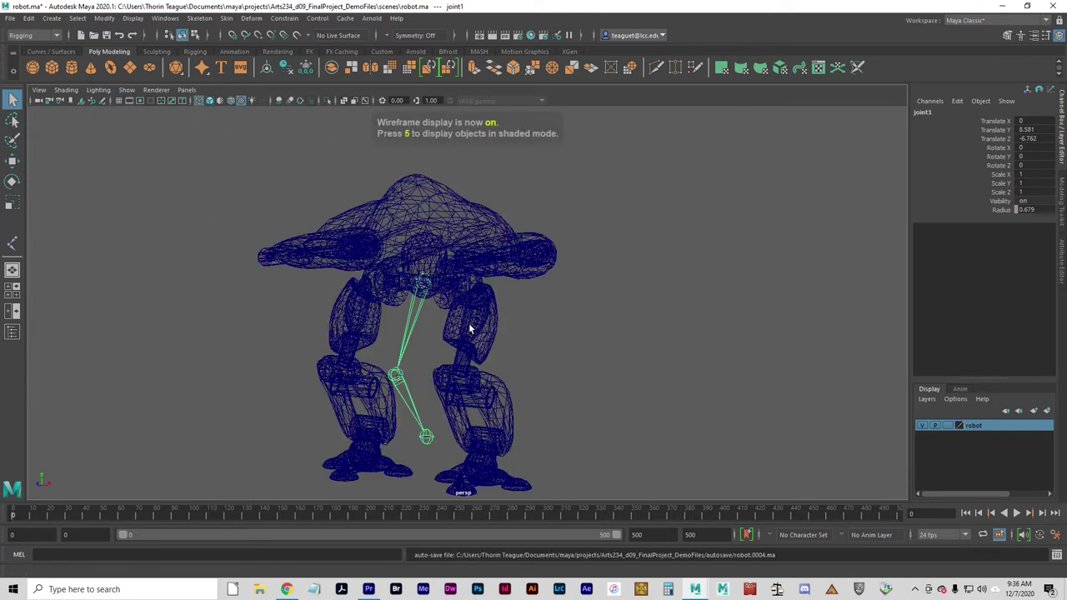
click(212, 101)
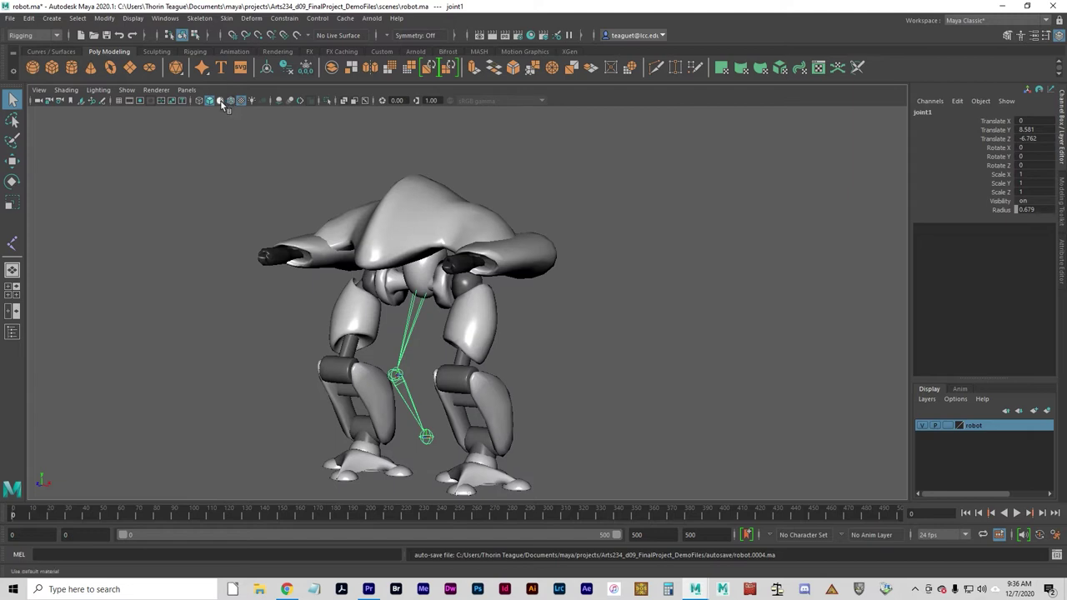
click(232, 101)
click(225, 101)
click(231, 101)
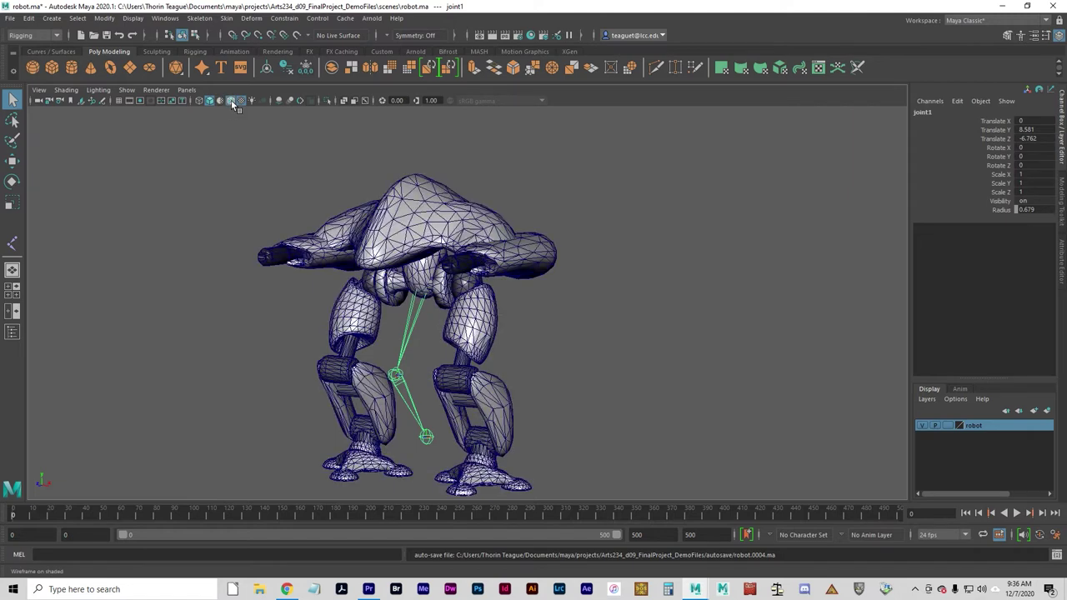
click(231, 101)
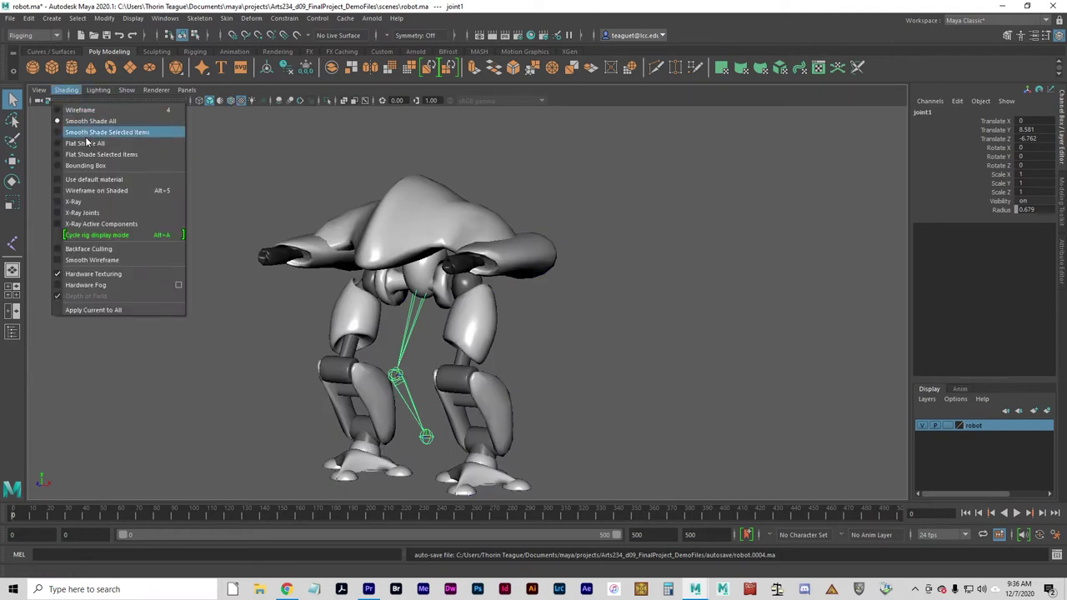
- Enable X-Ray Joints so the joint chain shows through the robot mesh
click(81, 213)
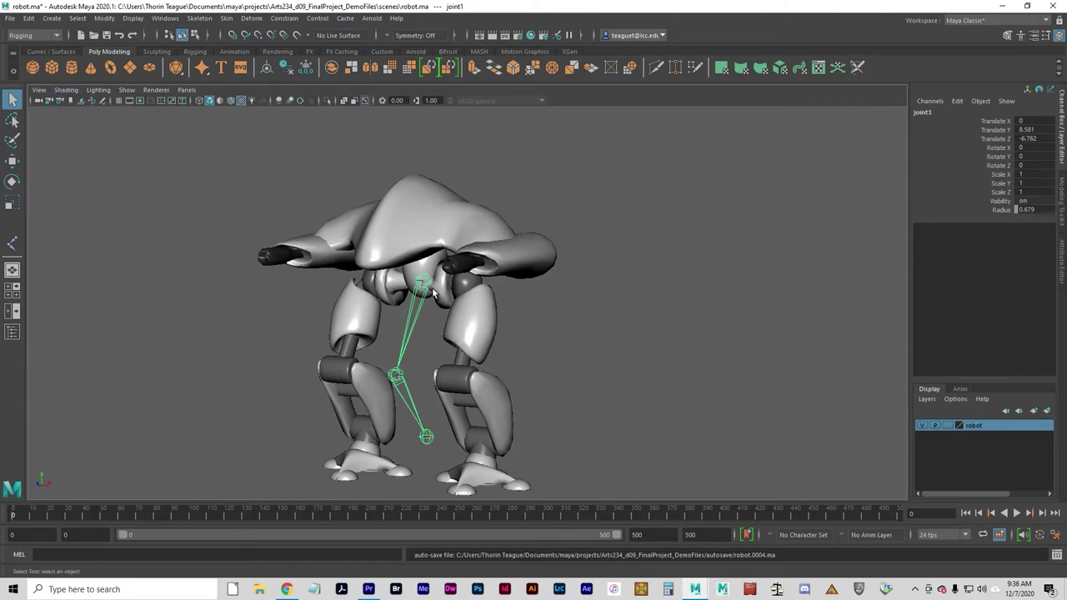
alt+drag(441, 332, 474, 331)
key(w)
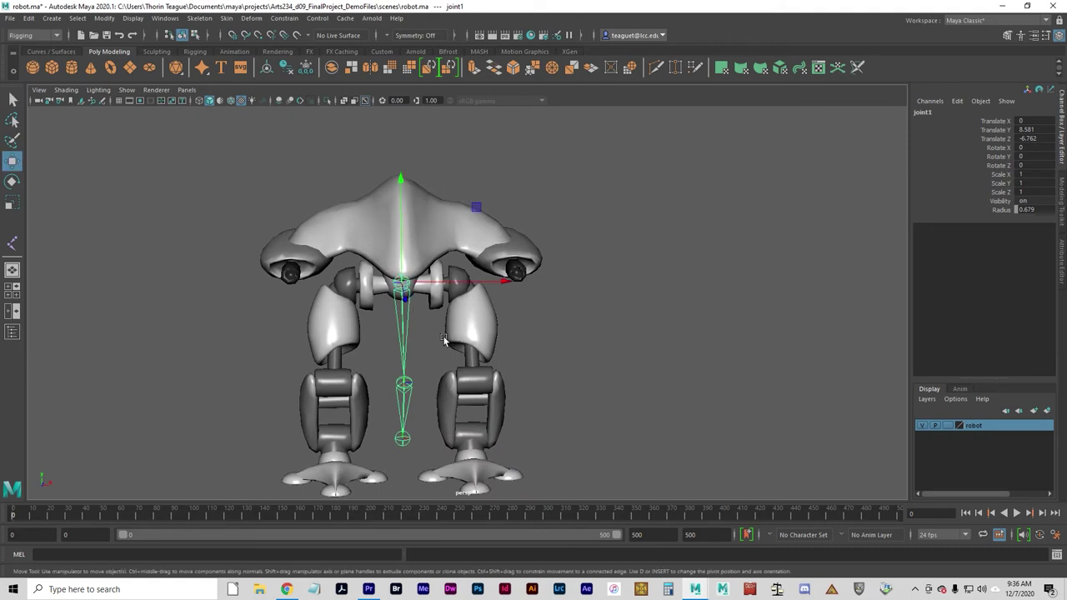
mouse_move(408, 315)
alt+mouse_down()
mouse_move(390, 332)
mouse_move(397, 344)
mouse_move(426, 328)
mouse_move(517, 322)
mouse_move(422, 308)
alt+mouse_up()
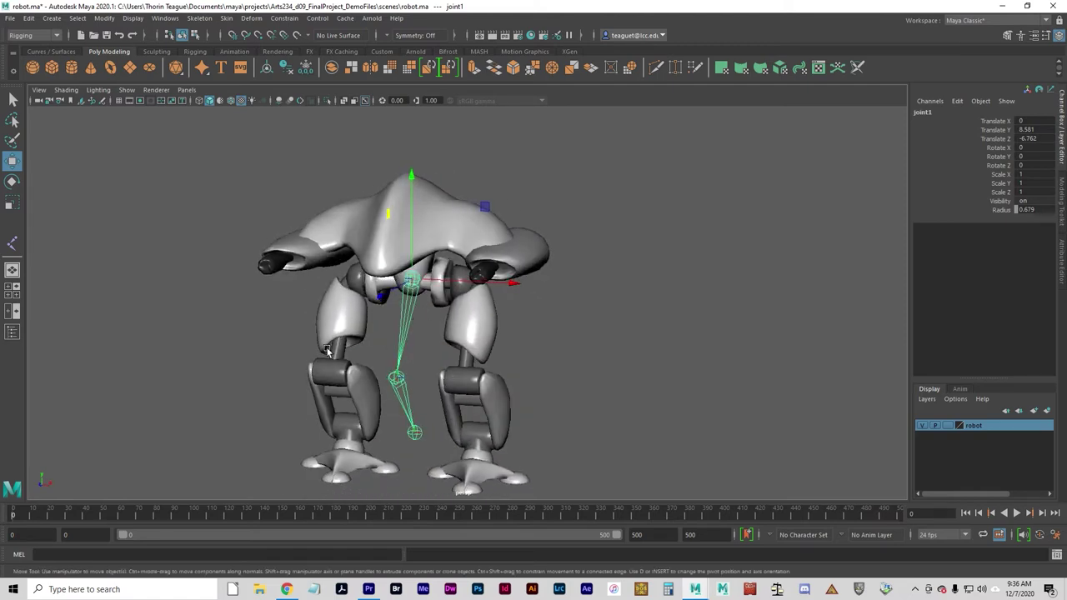
- Test X-Ray and wireframe views of the robot, then turn X-Ray off again
click(66, 90)
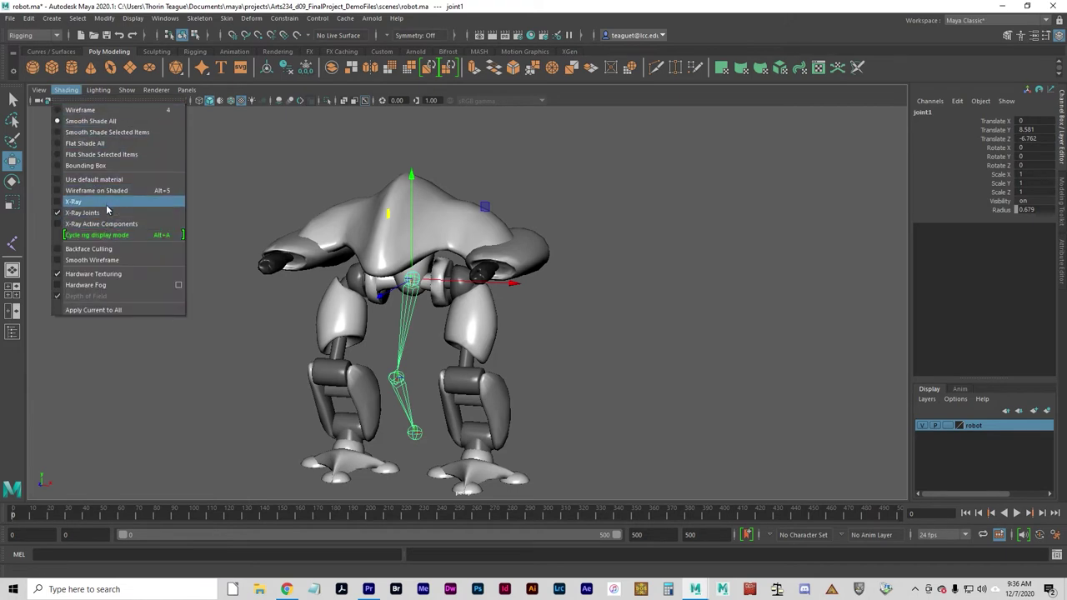
click(111, 203)
alt+drag(432, 304, 330, 285)
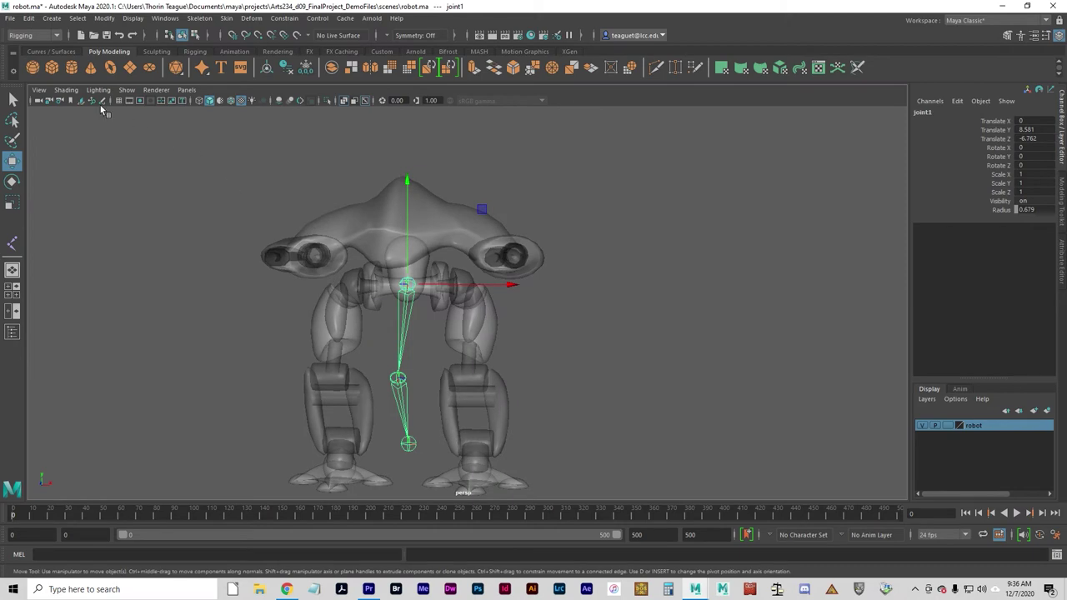
key(space)
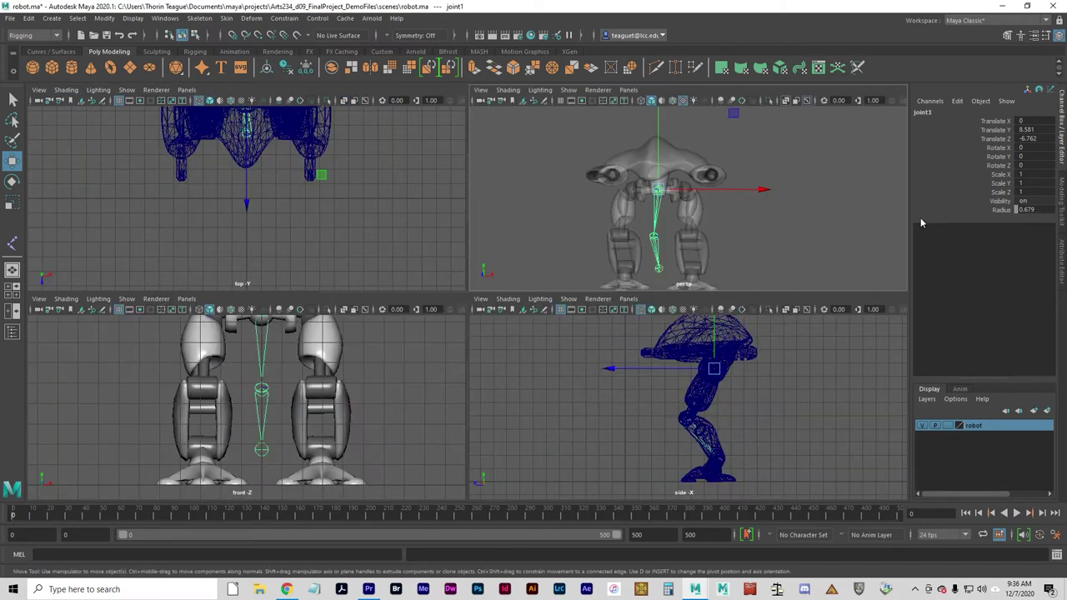
key(space)
key(space)
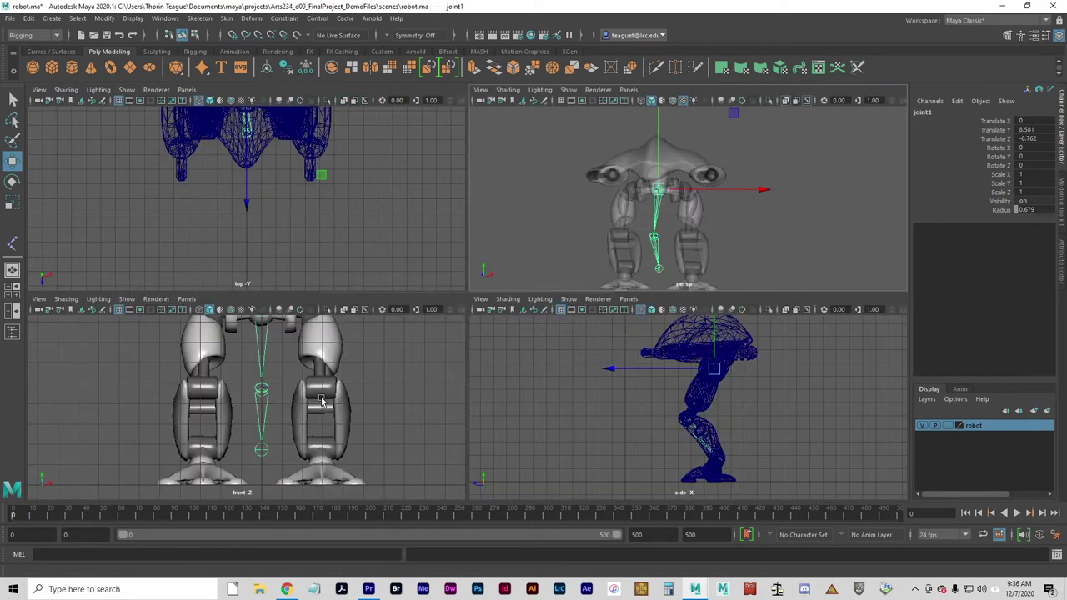
key(4)
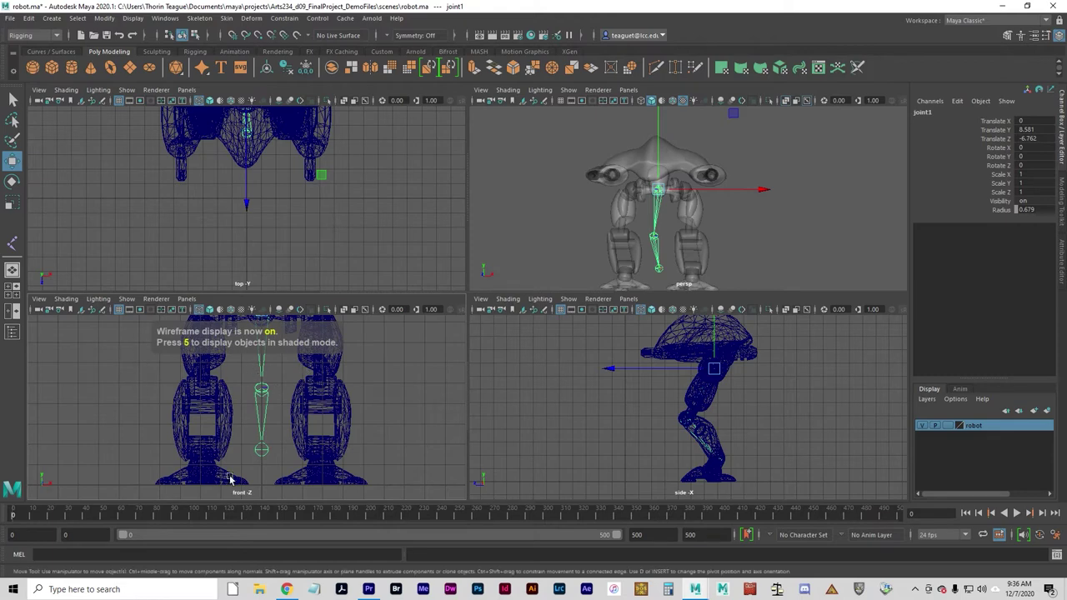
key(space)
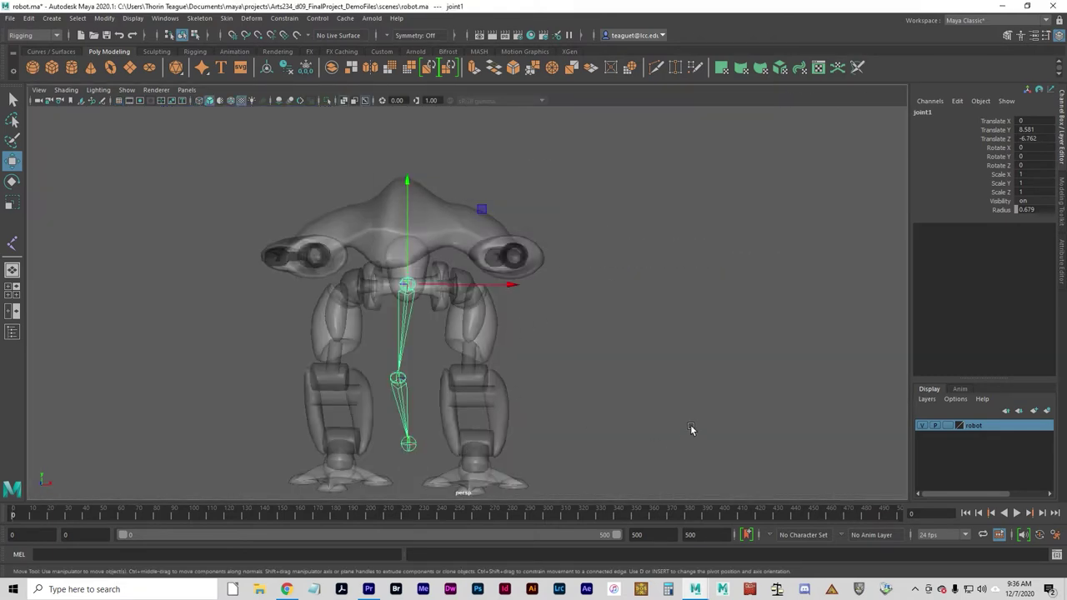
click(66, 90)
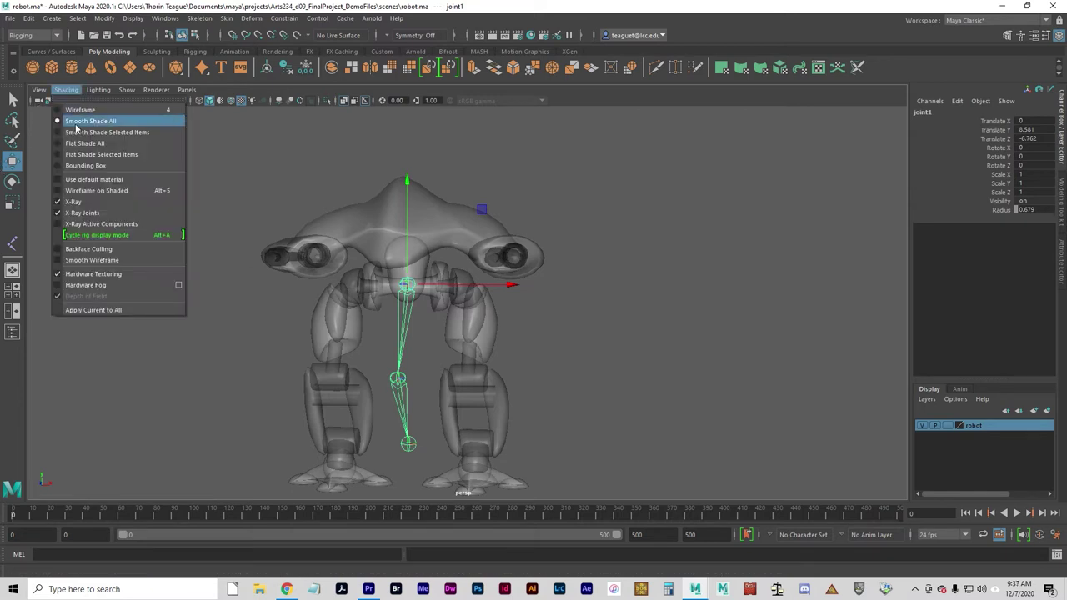
click(79, 202)
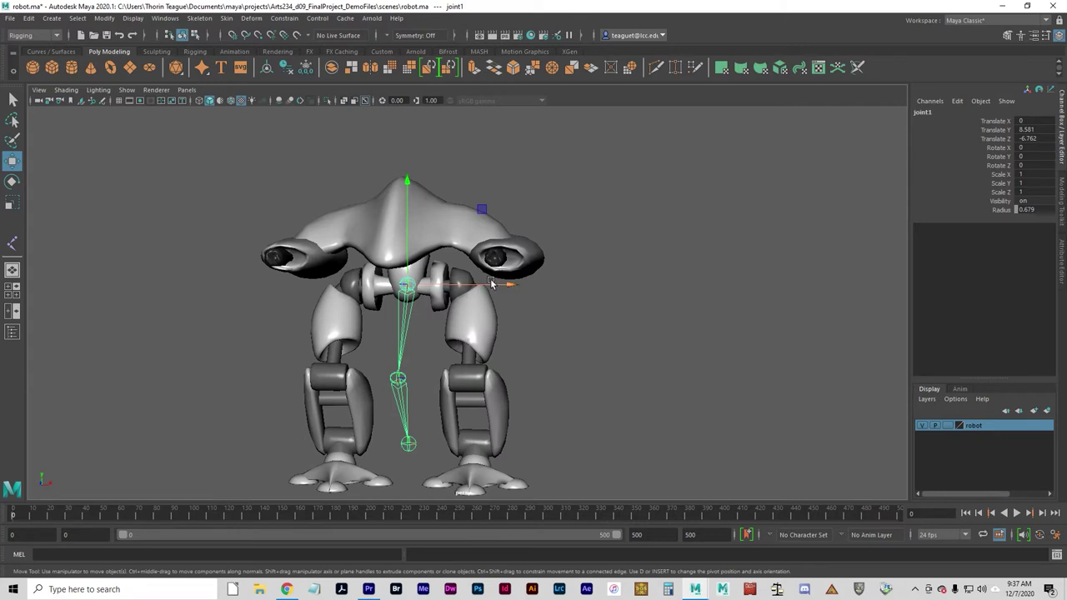
- Rename the top joint to Root and the knee joint to LeftKnee
double_click(921, 113)
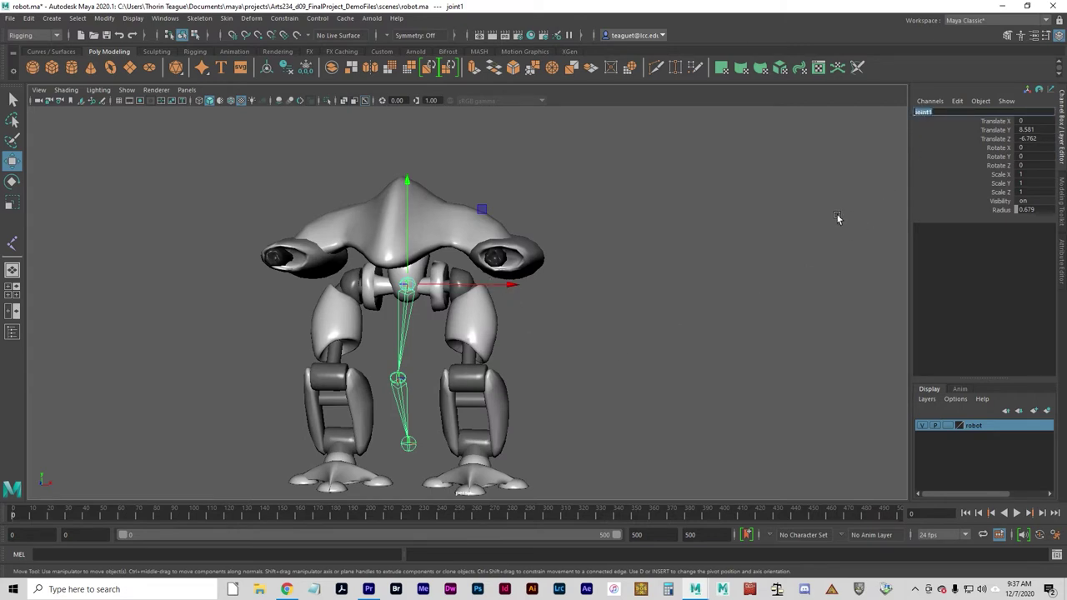
text(Root)
key(Return)
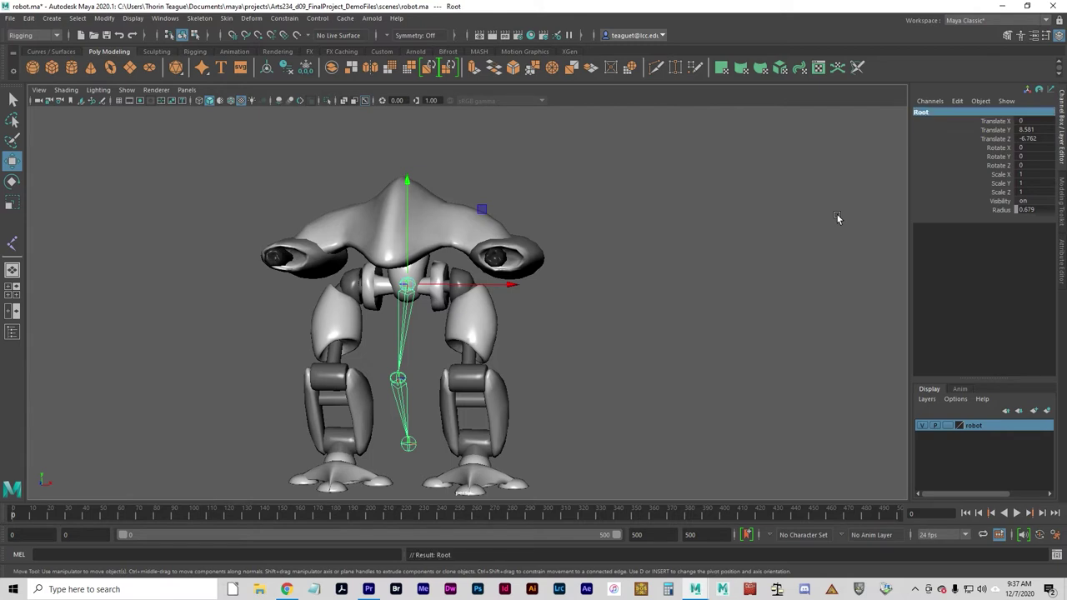
click(397, 380)
double_click(933, 118)
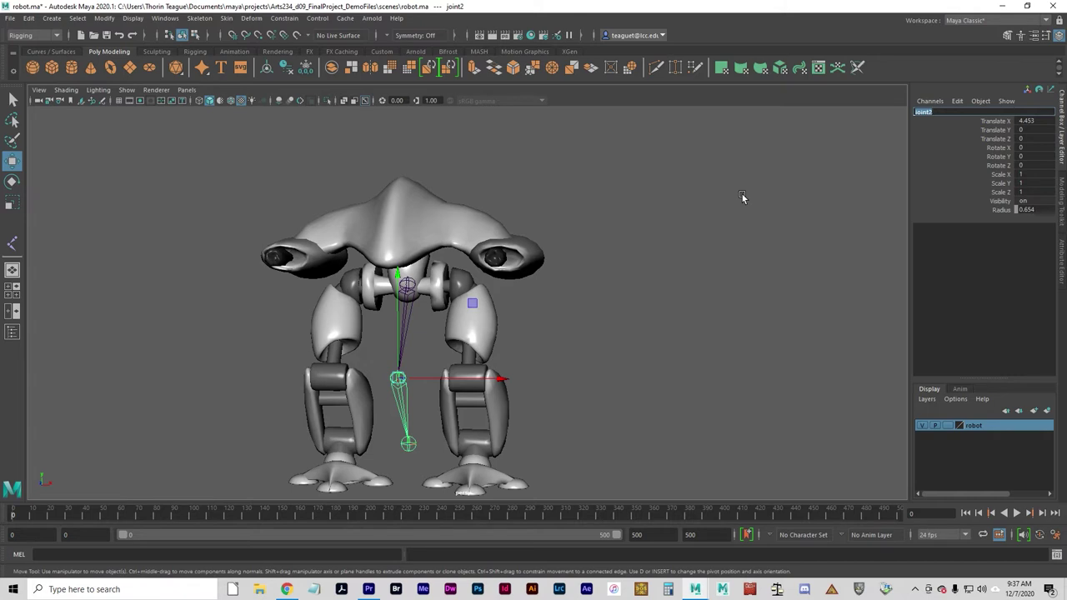
text(LeftKnee)
key(Return)
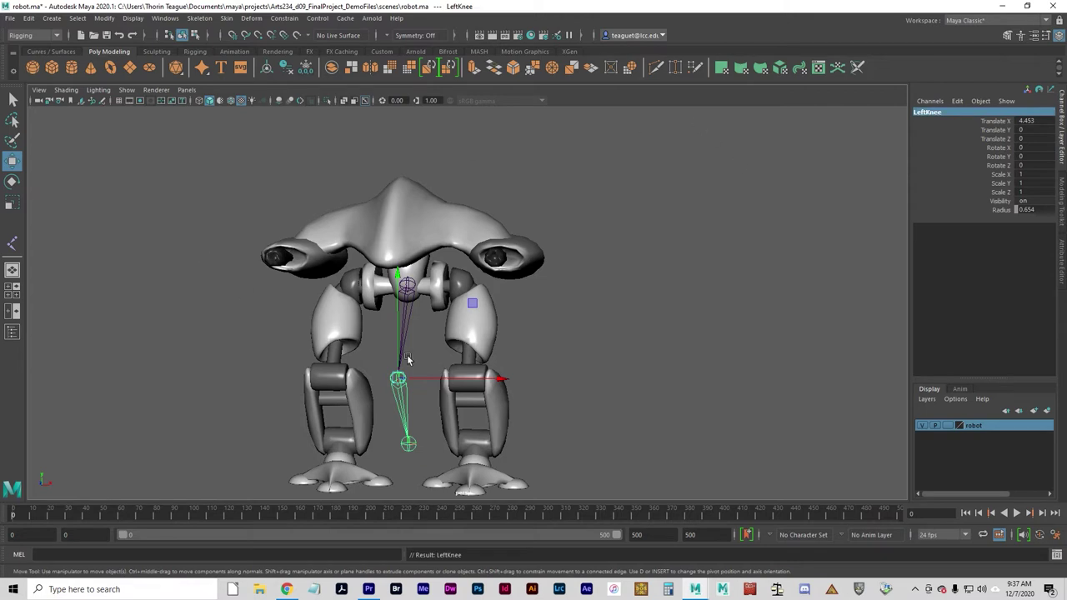
- Rename the top joint from Root to LeftHip and the bottom joint to LeftAnkle
click(412, 288)
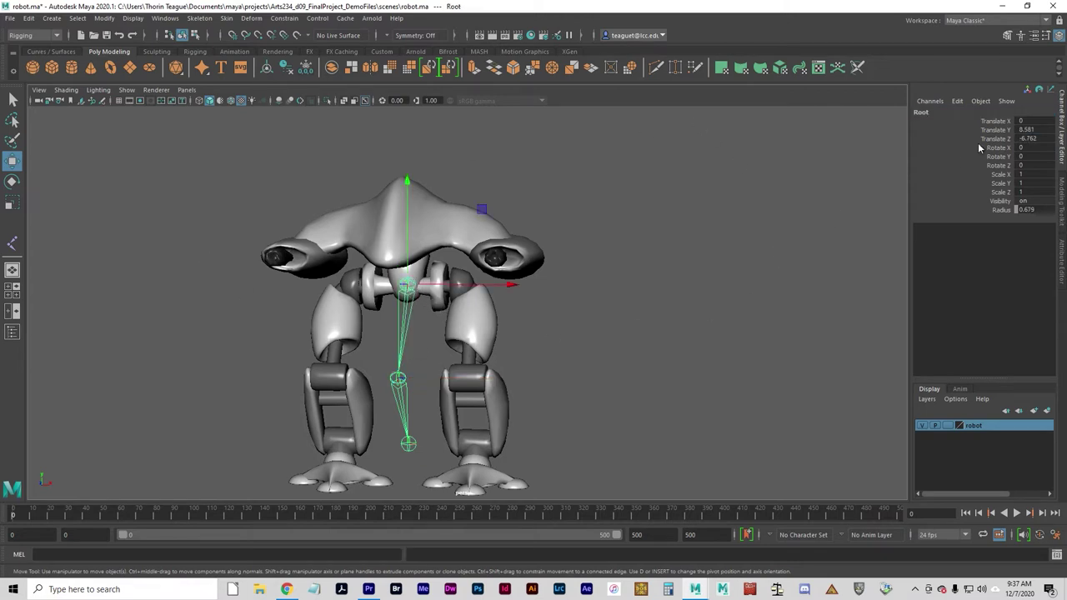
double_click(941, 112)
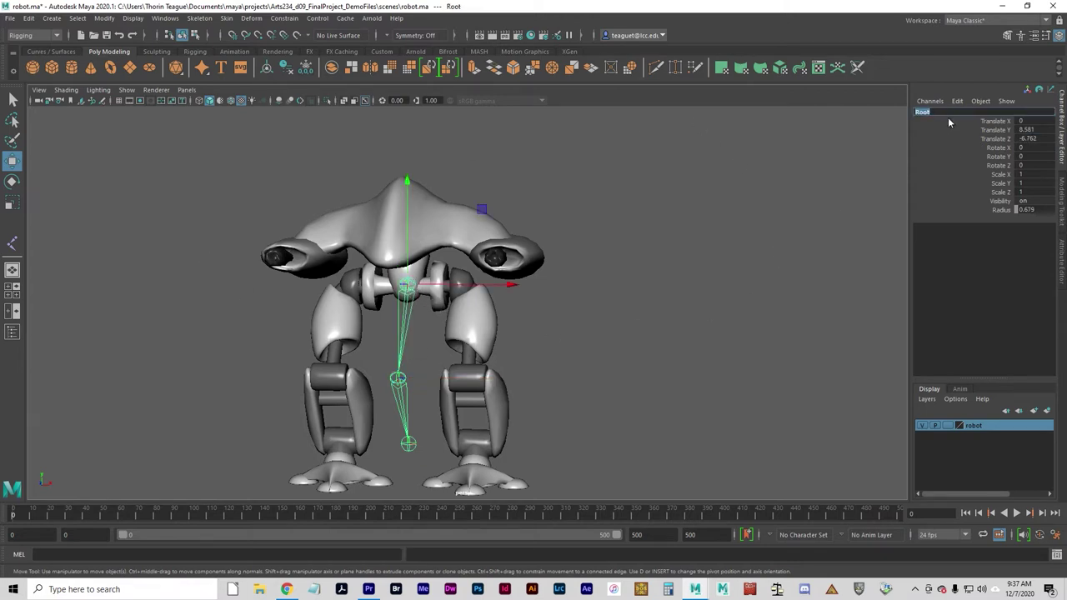
text(LeftHip)
key(Return)
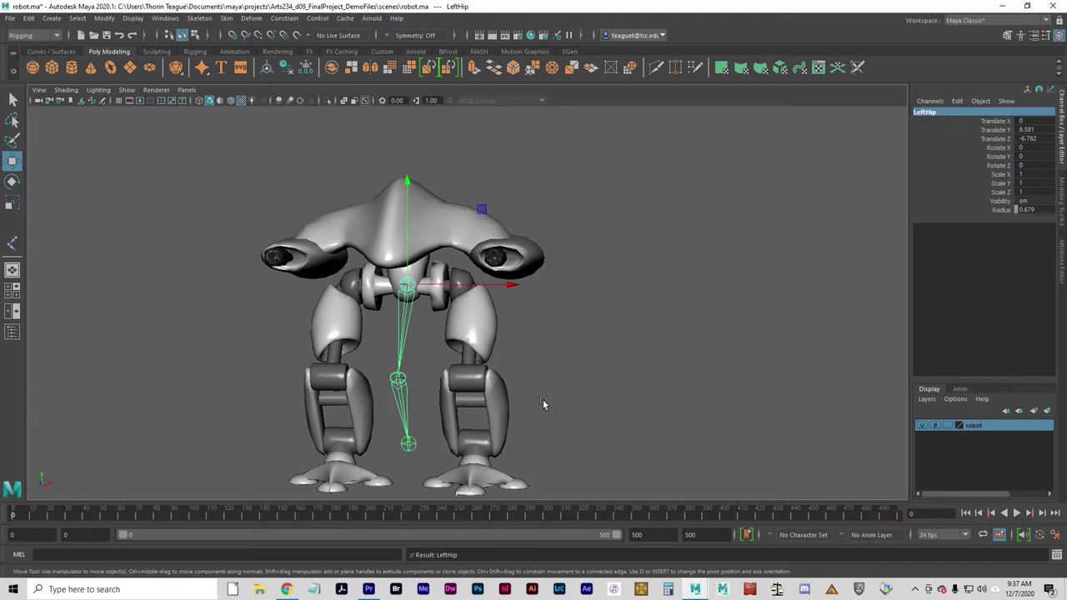
click(401, 377)
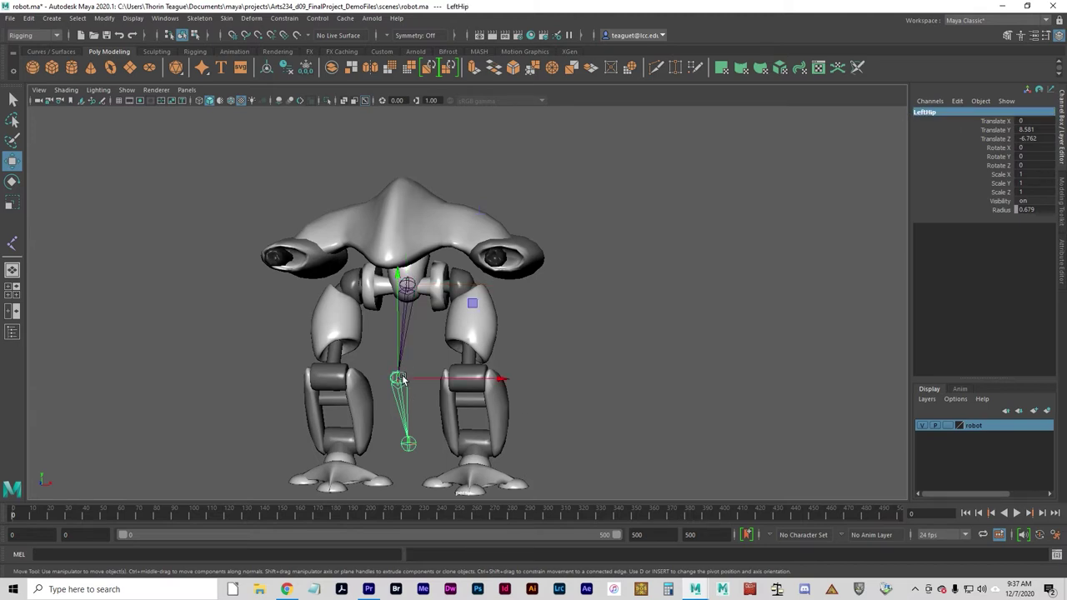
click(407, 456)
click(406, 443)
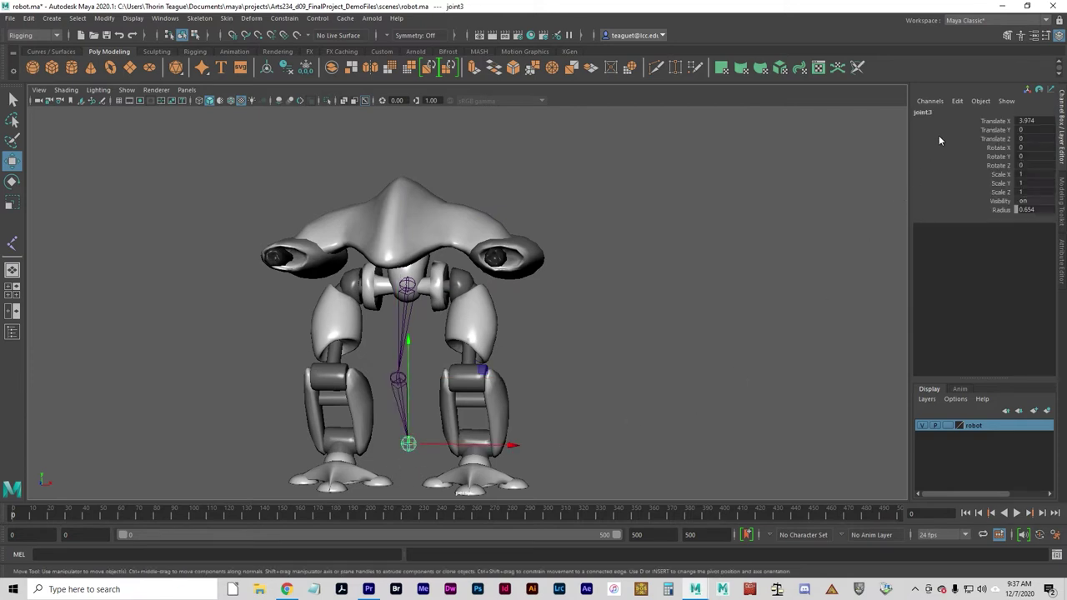
click(936, 113)
text(LeftAnkle)
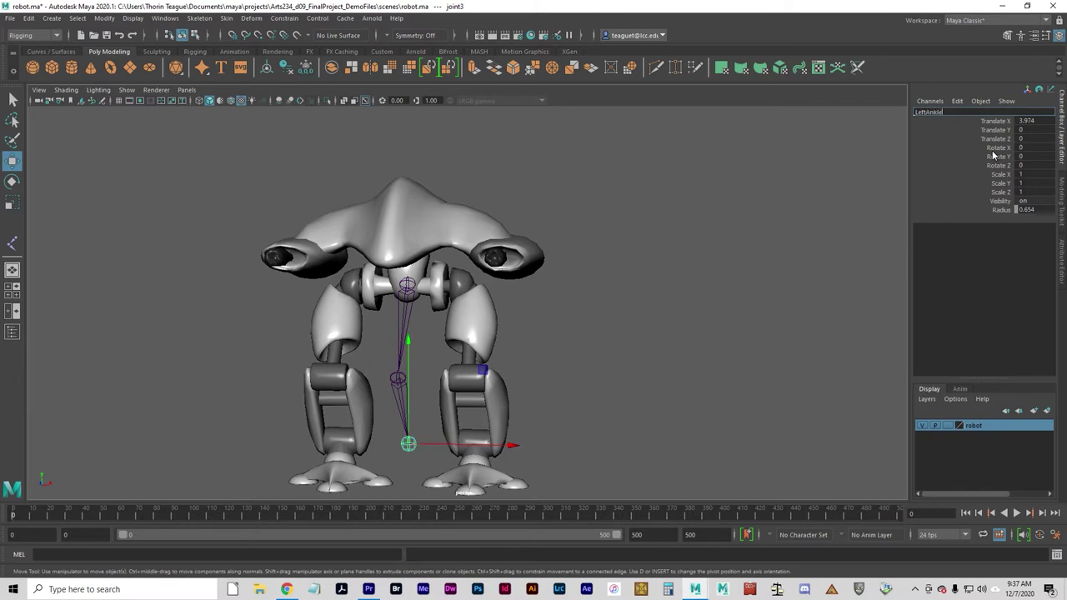
key(Return)
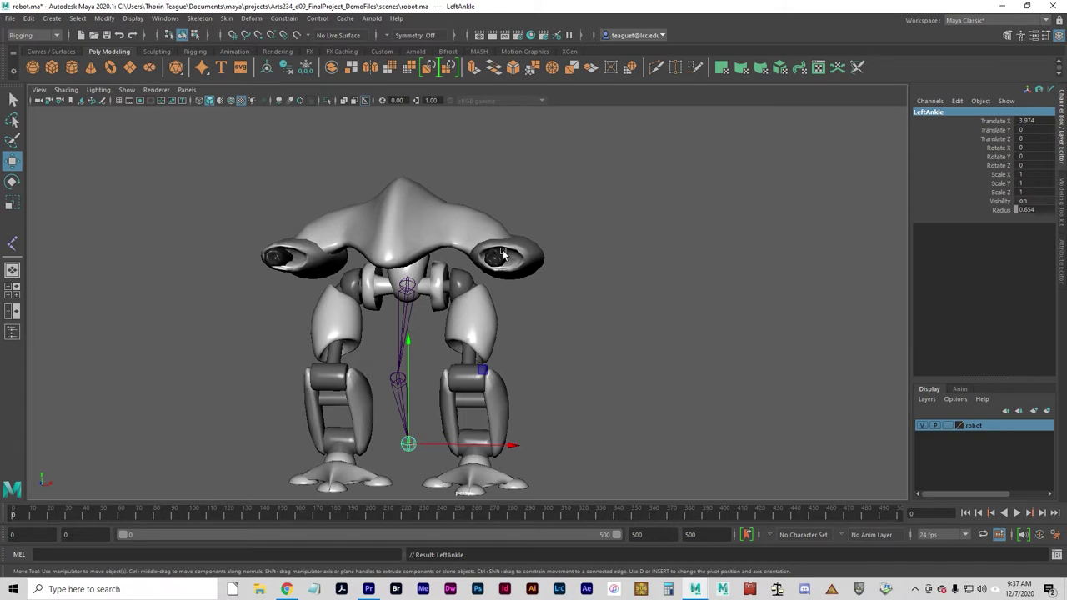
- Move the LeftHip chain along X so it sits inside one robot leg
click(406, 289)
key(q)
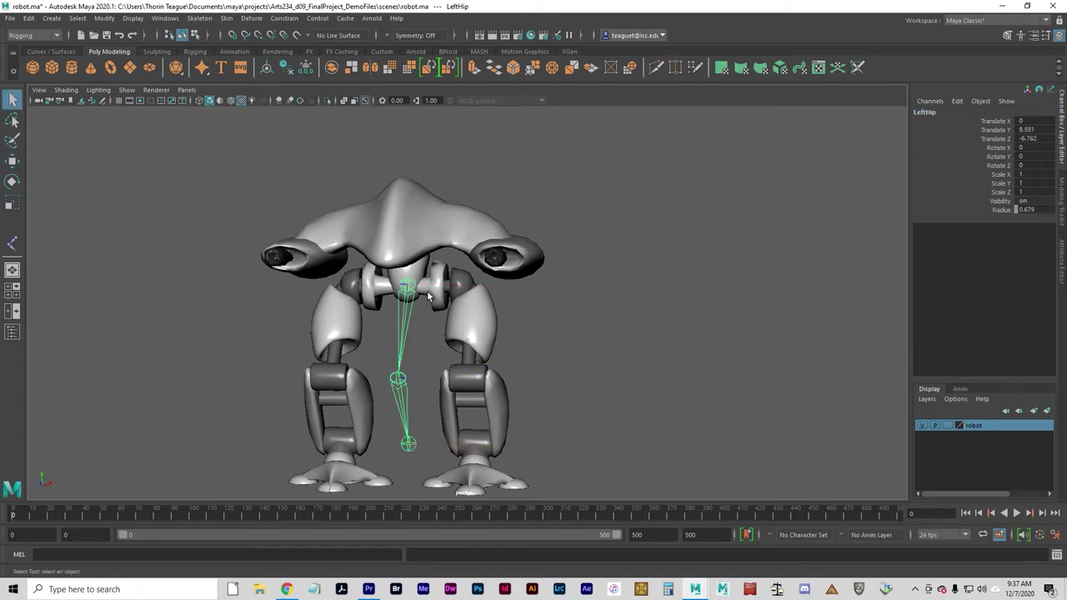
key(w)
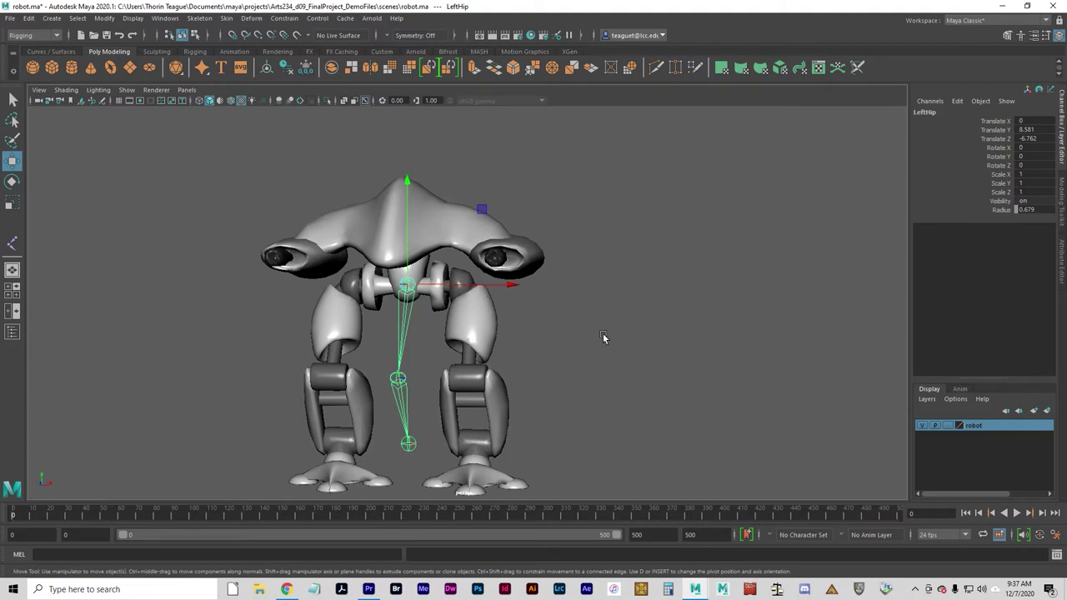
alt+drag(645, 353, 415, 343)
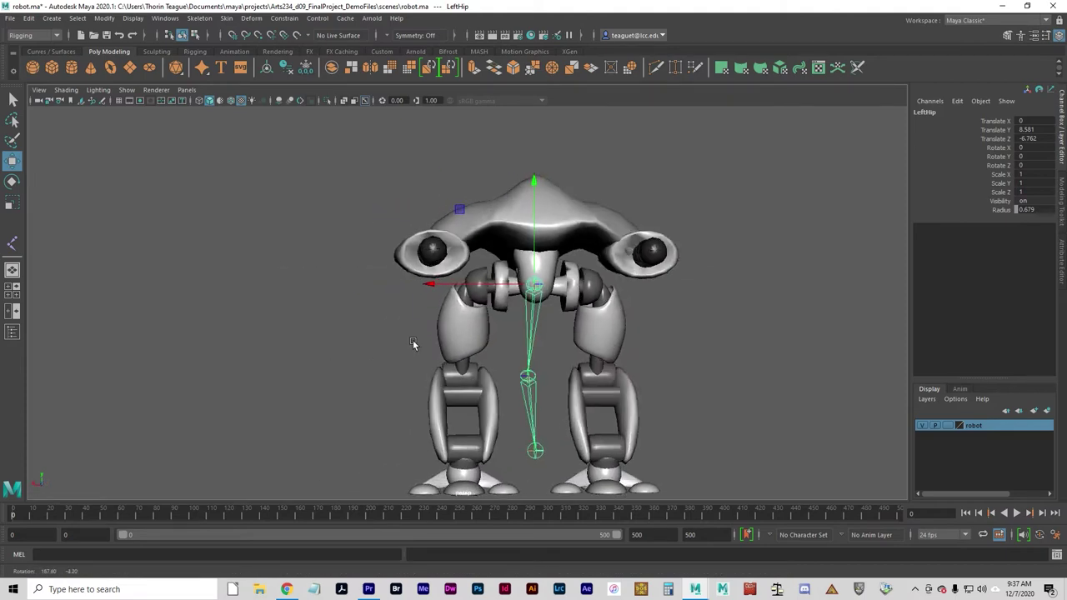
drag(423, 286, 372, 288)
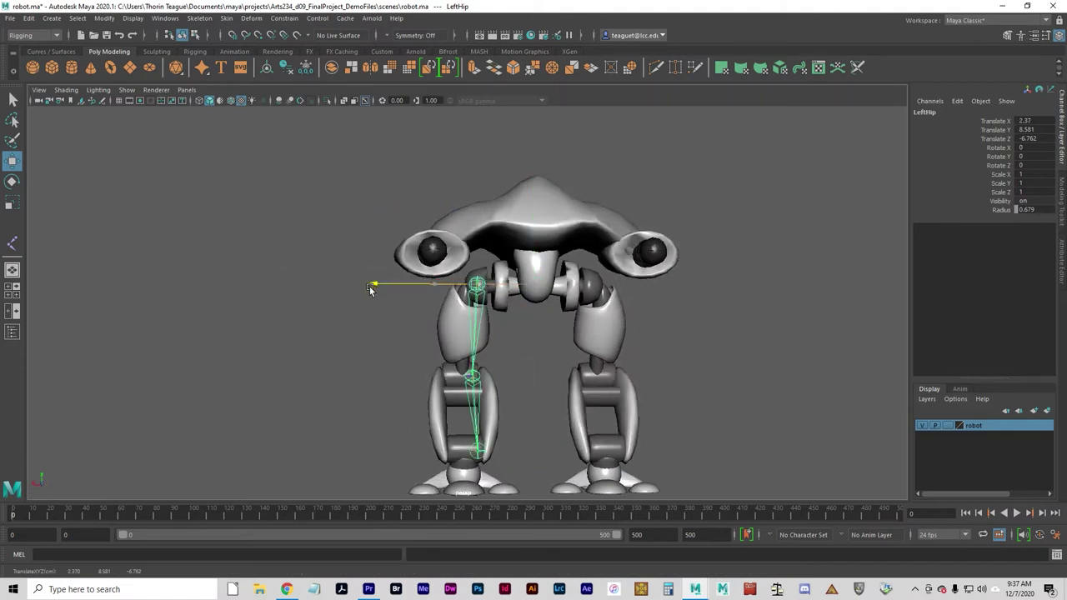
alt+drag(403, 209, 579, 338)
drag(567, 291, 576, 291)
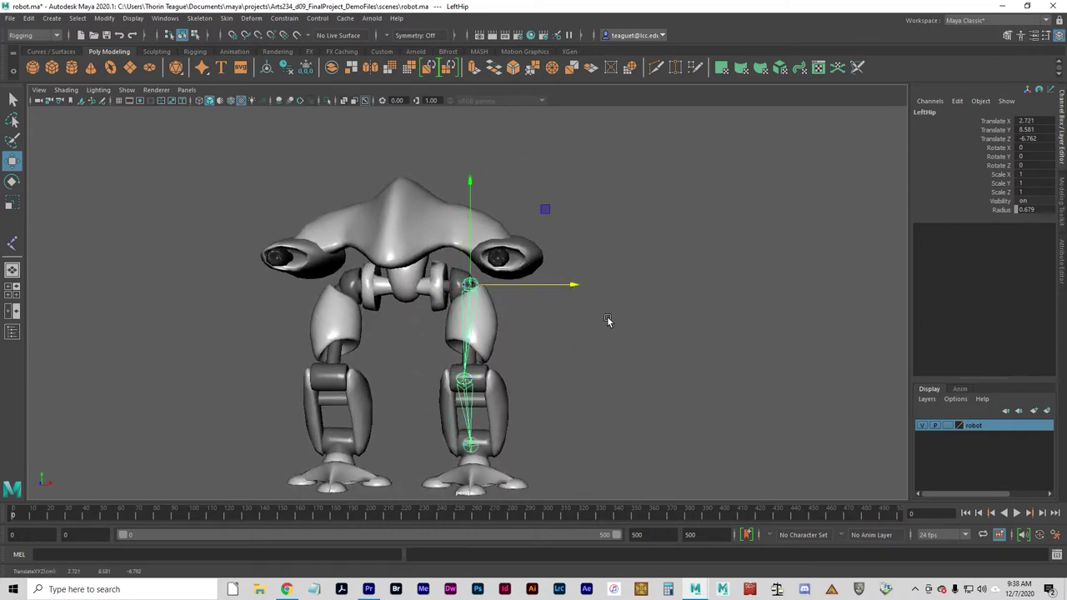
- Duplicate the chain as LeftHip1 and move it into the opposite leg
key(ctrl+d)
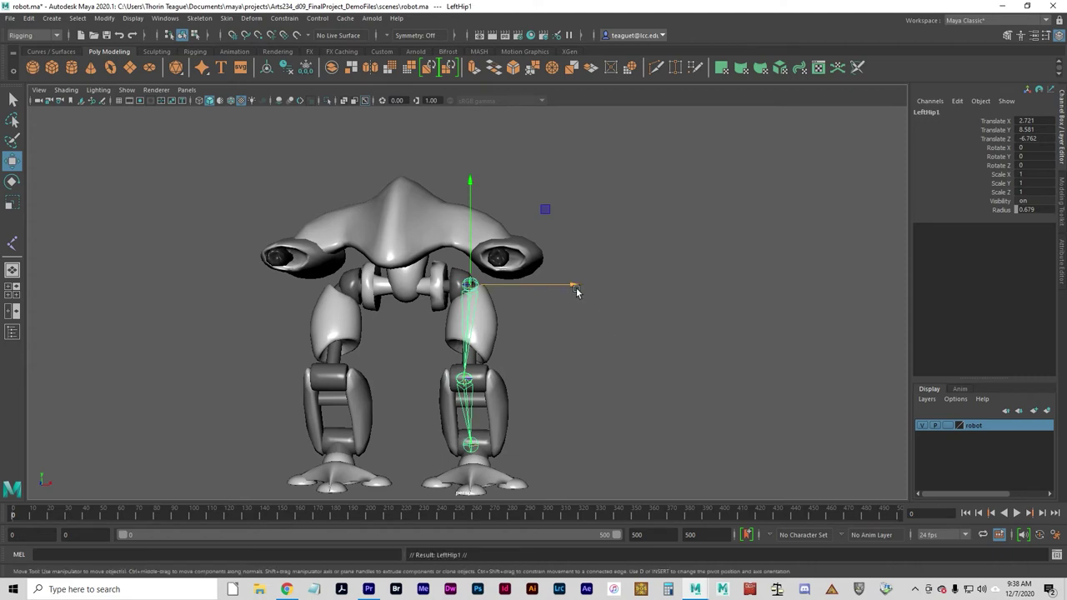
drag(574, 289, 448, 286)
key(space)
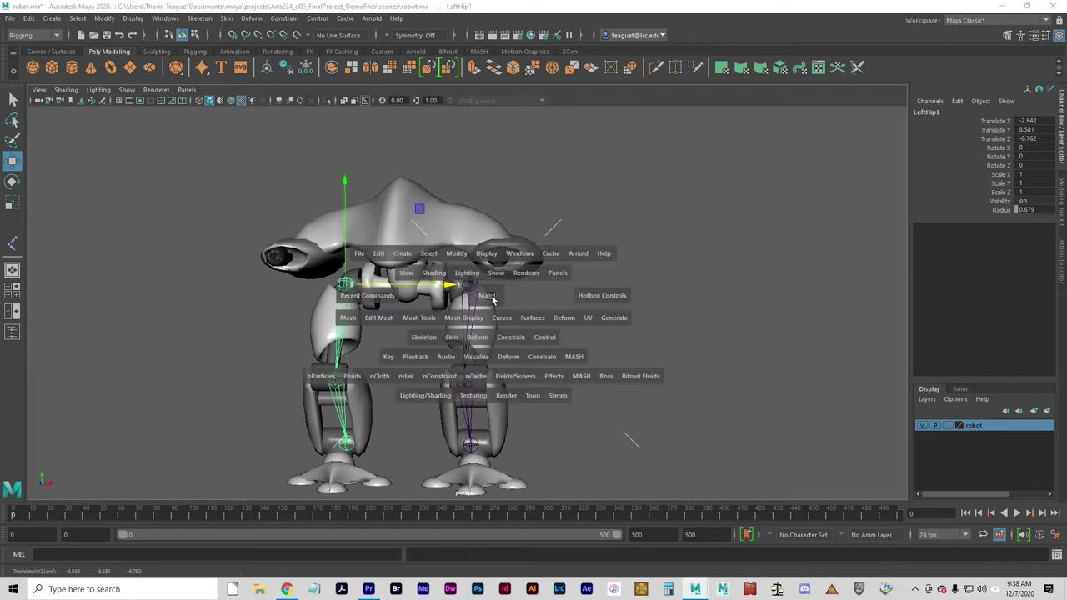
- In the front view, nudge LeftHip1 and LeftHip along X to centre them in the legs
key(space)
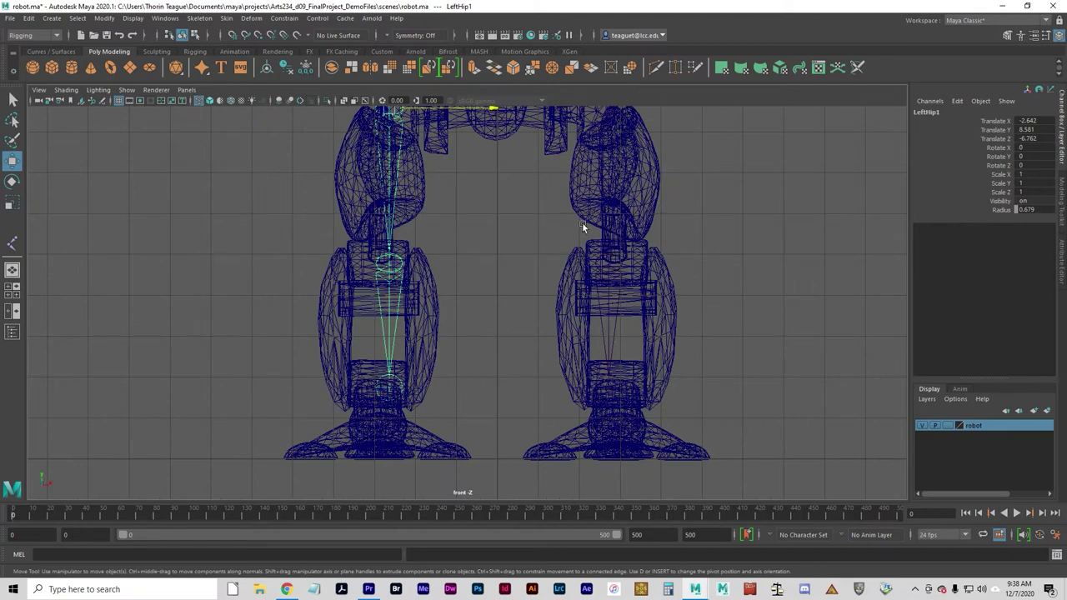
alt+middle_drag(582, 222, 535, 335)
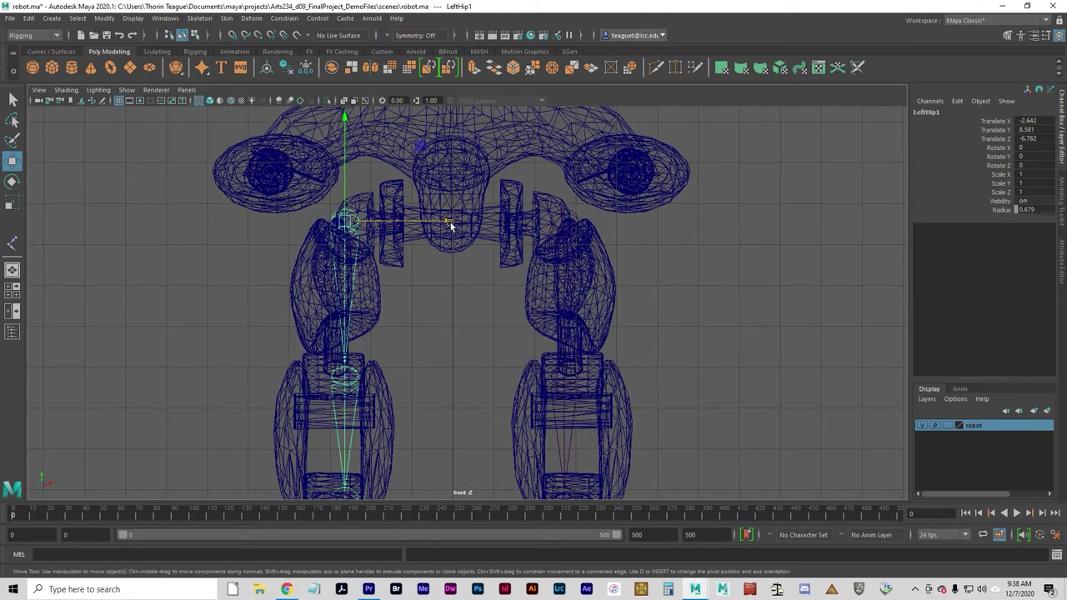
click(450, 224)
drag(450, 224, 452, 227)
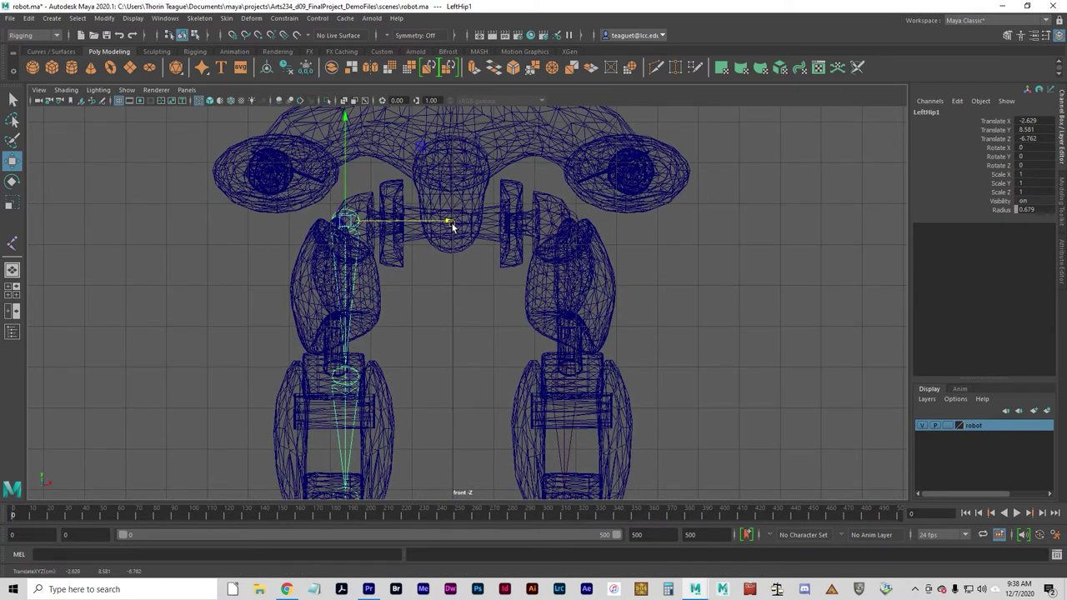
click(577, 220)
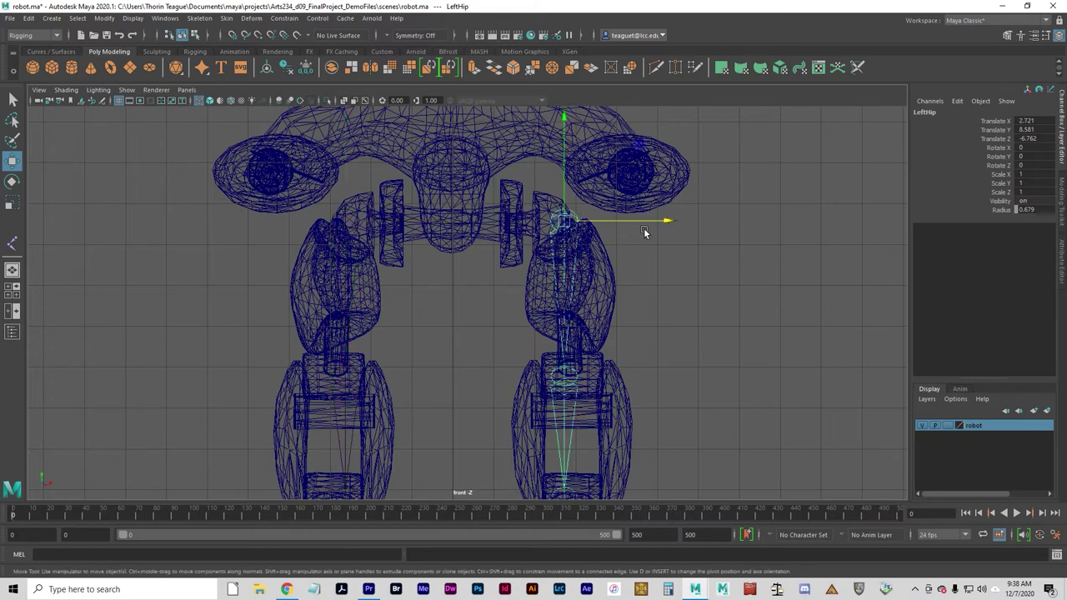
drag(654, 222, 648, 223)
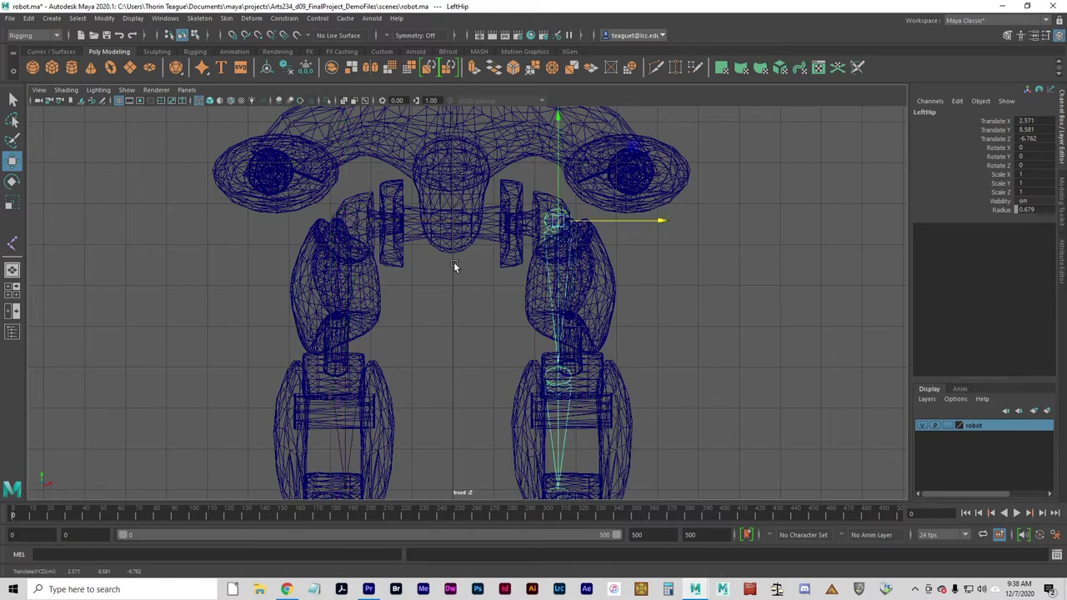
click(334, 218)
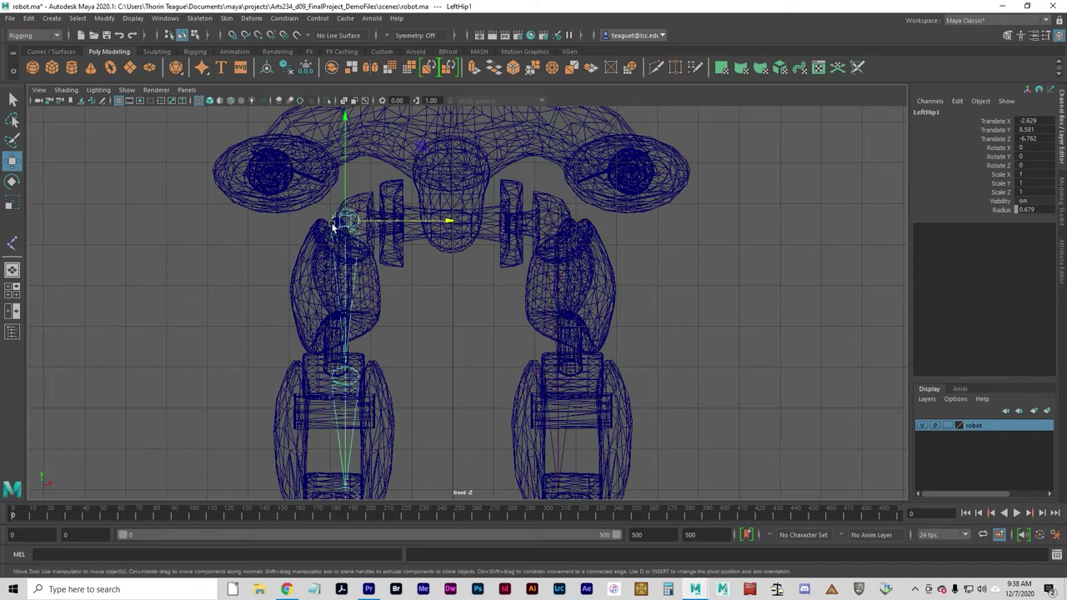
click(565, 220)
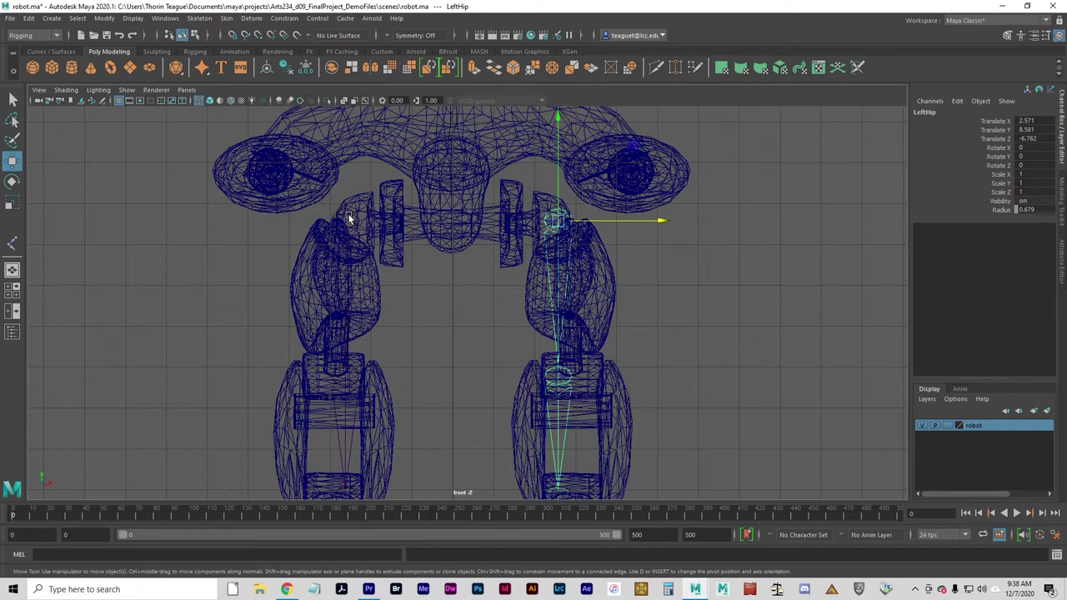
- Offset the two knee joints to Translate Z 0.312 and -0.312, then restore four views
click(363, 377)
alt+middle_drag(463, 414, 464, 334)
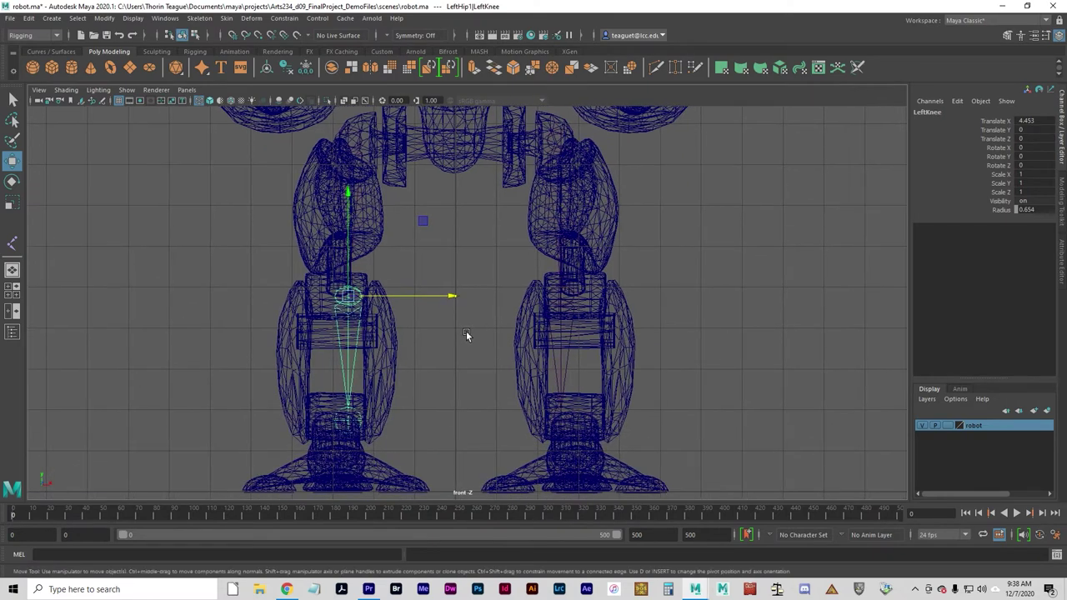
drag(448, 299, 437, 298)
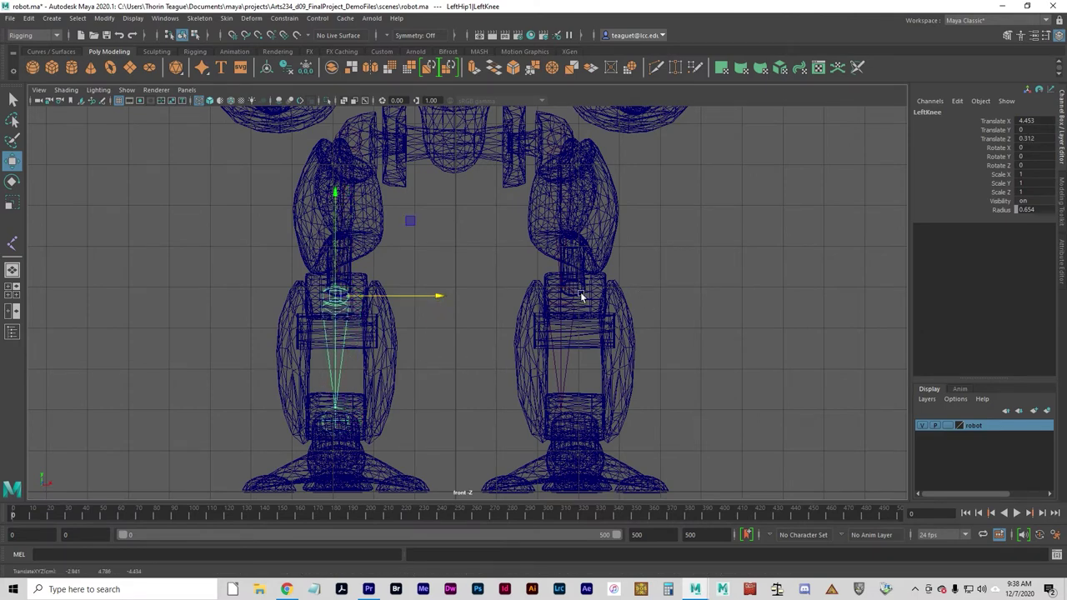
click(563, 302)
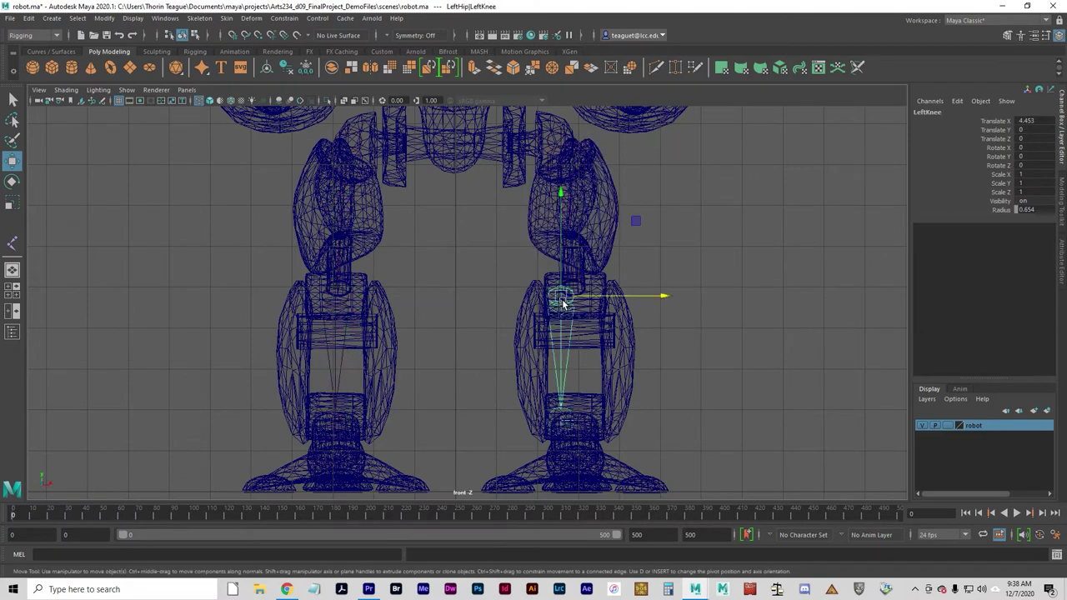
drag(612, 302, 627, 297)
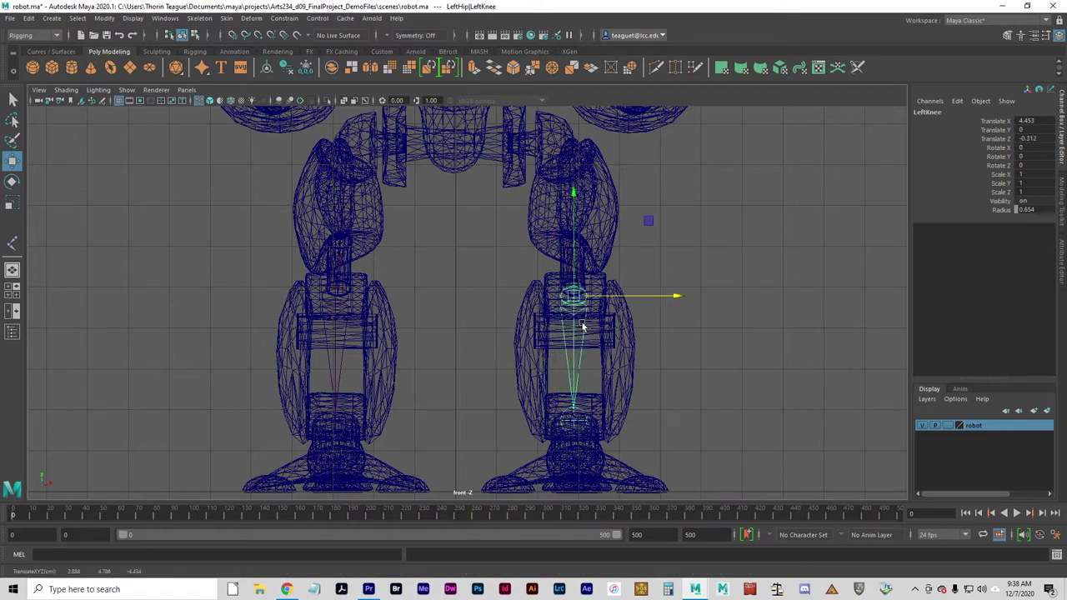
click(464, 382)
key(space)
click(733, 253)
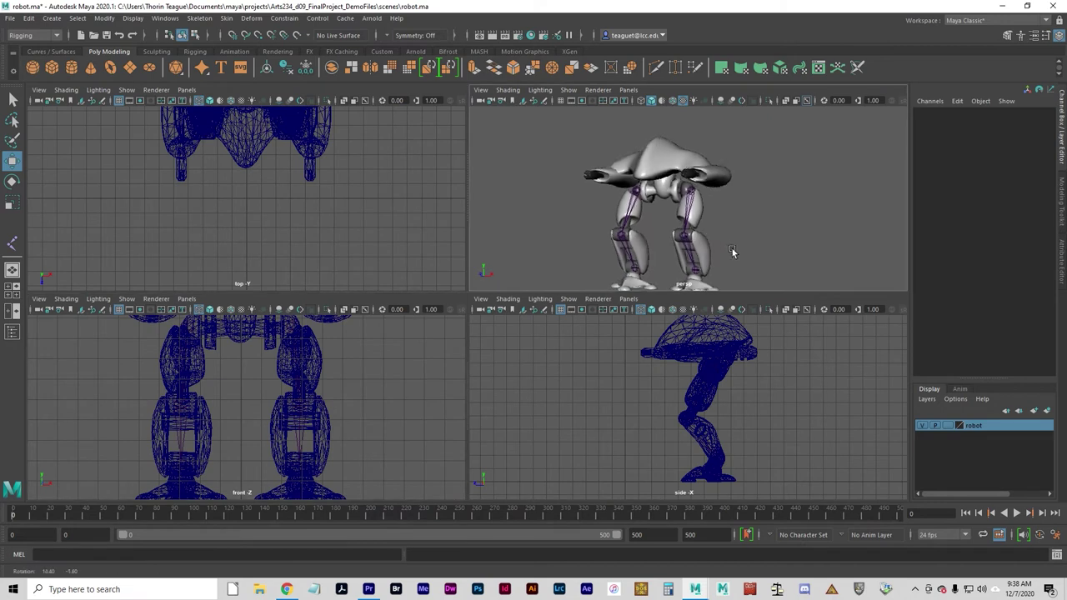
- Rename the duplicate hip joint LeftHip1 to RightHip
alt+drag(733, 253, 672, 248)
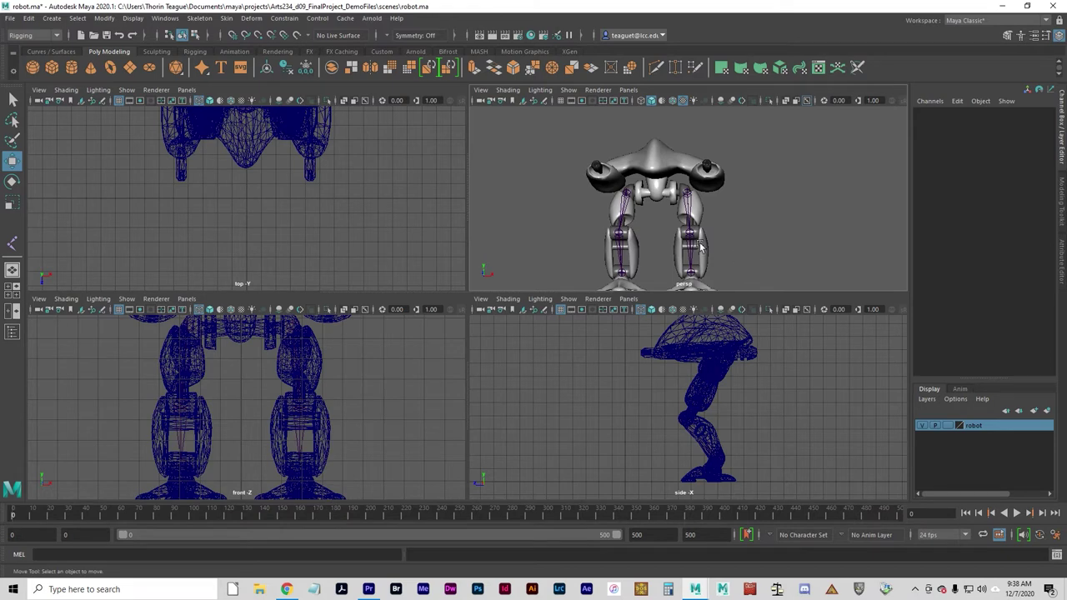
click(628, 190)
click(937, 114)
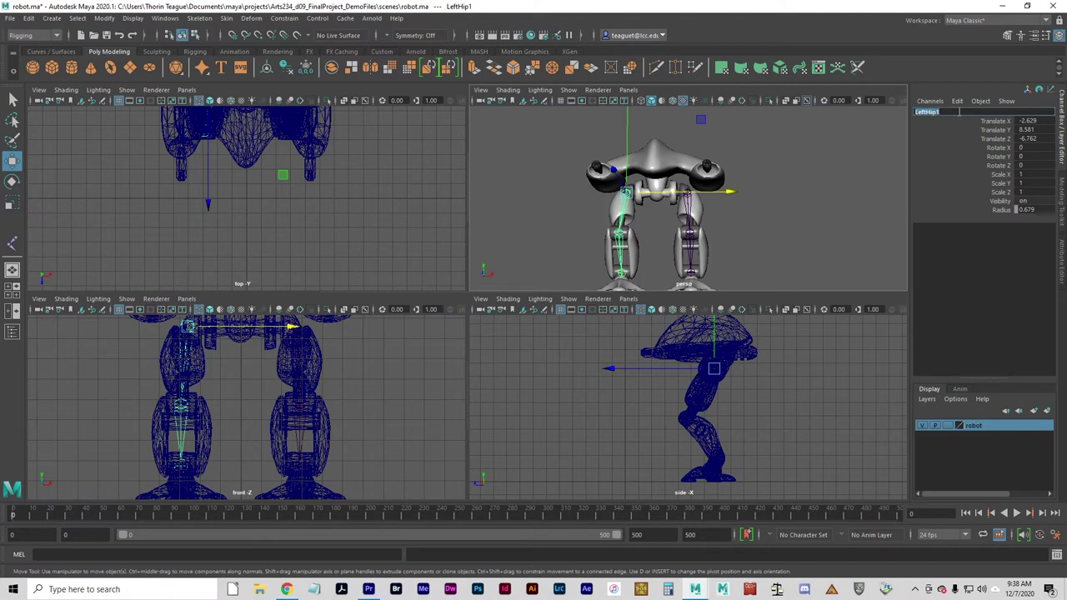
text(Righ)
key(Return)
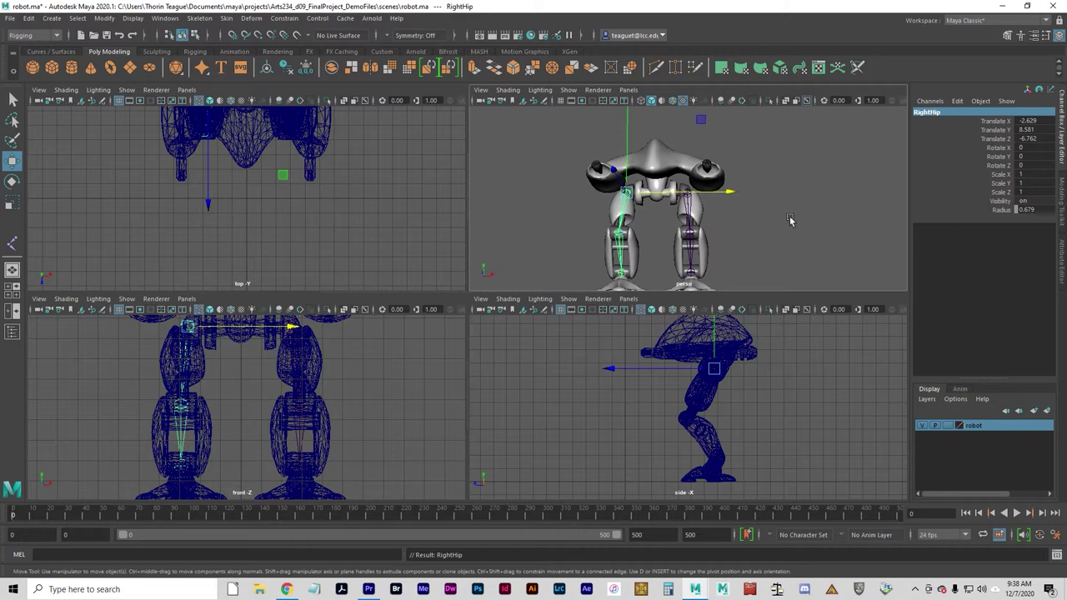
- Rename the mirrored leg's knee to RightKnee and its ankle to RightAnkle
click(621, 233)
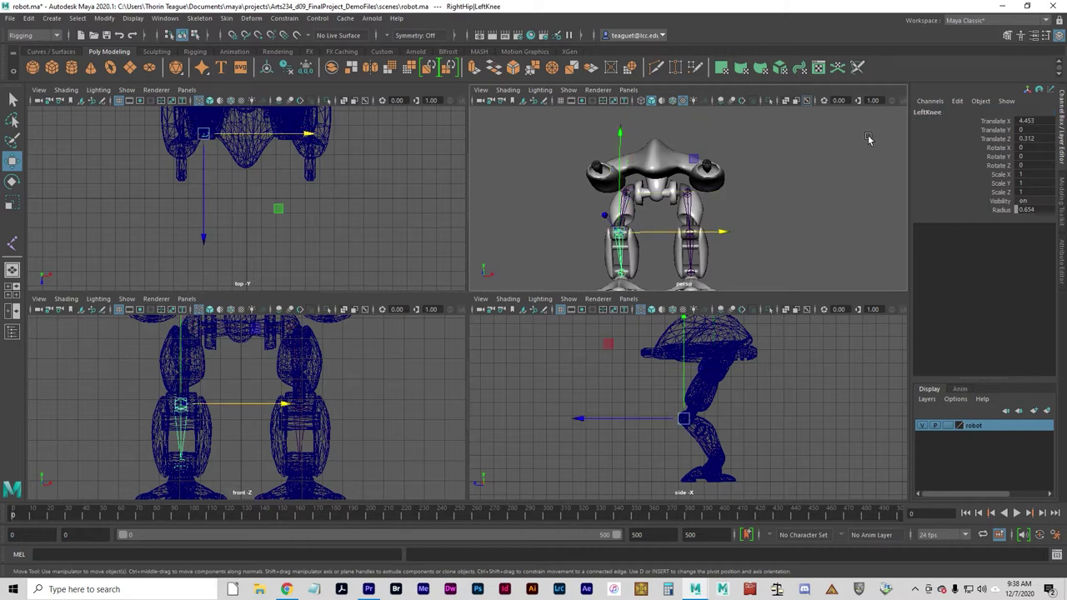
double_click(933, 111)
text(R)
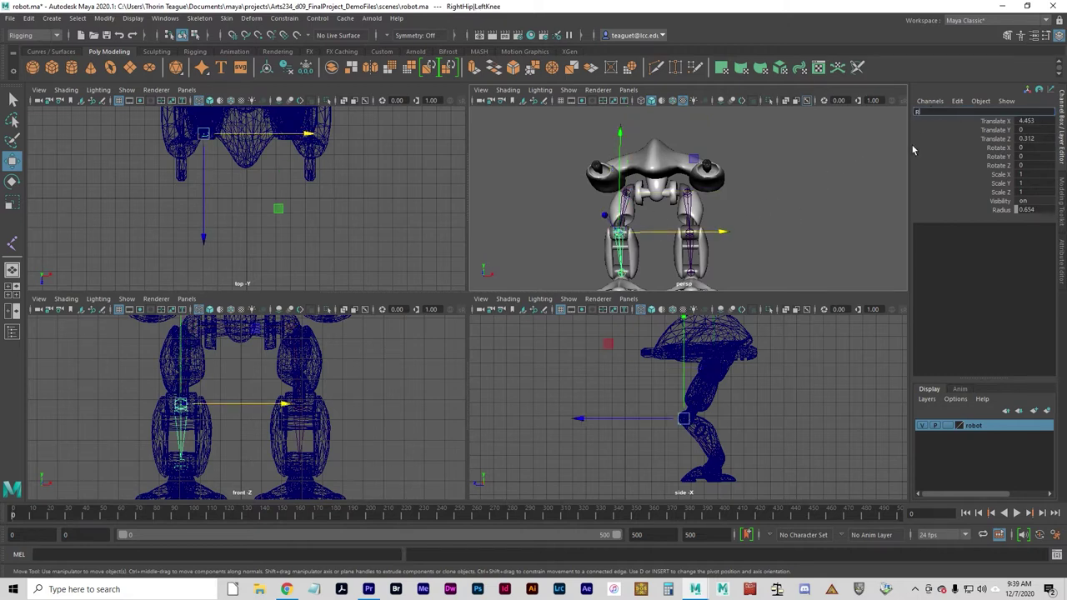
text(ightKnee)
key(Return)
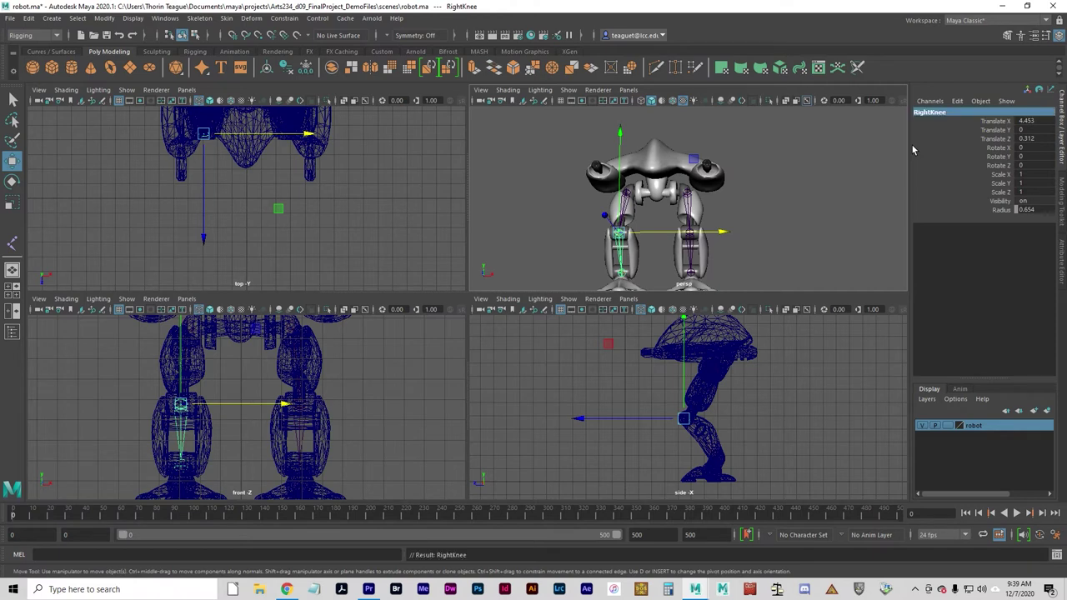
click(621, 273)
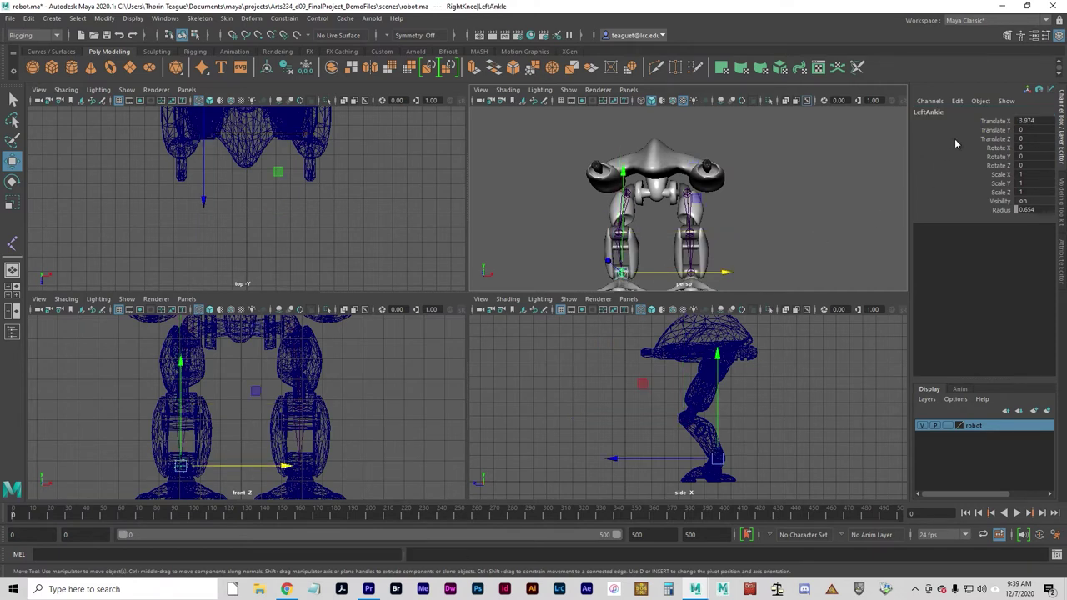
double_click(953, 111)
text(Rig)
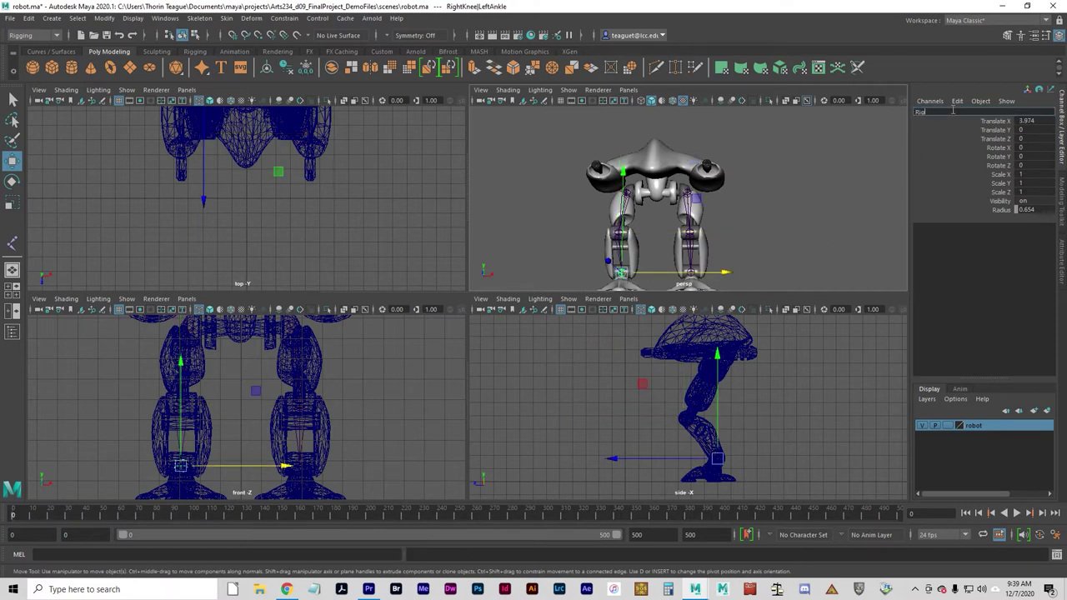
text(htAnkle)
key(Return)
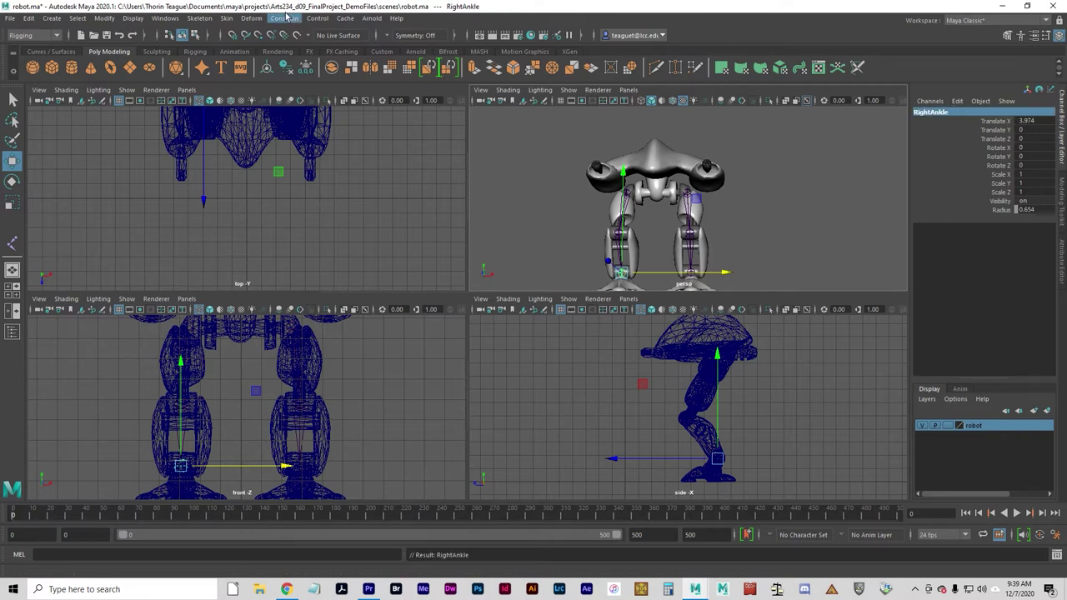
- Place a single new joint at the robot's centre and rename it from joint1 to Root
click(200, 18)
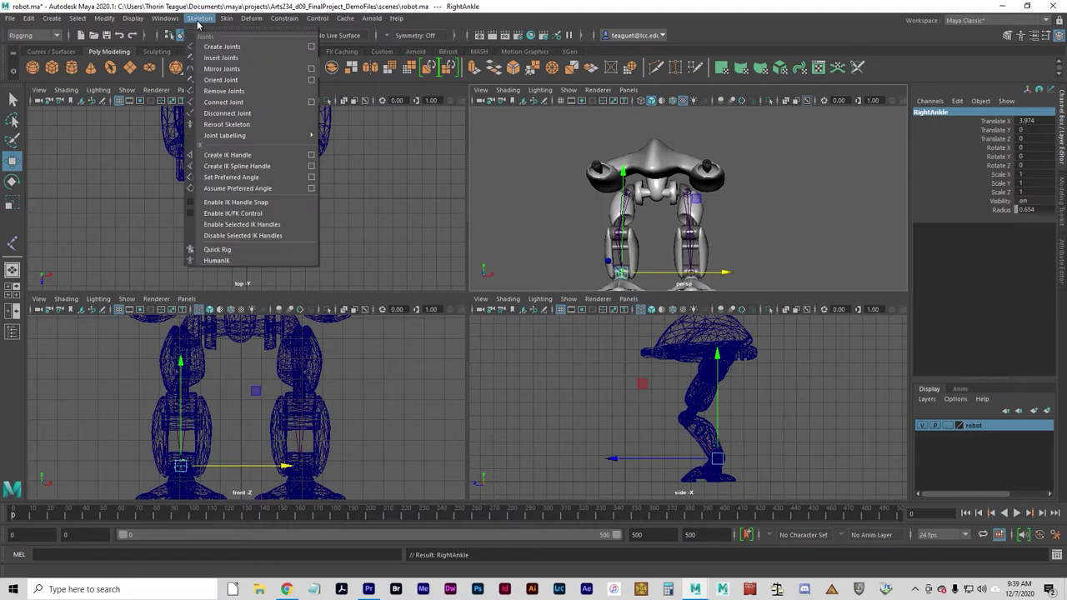
click(222, 46)
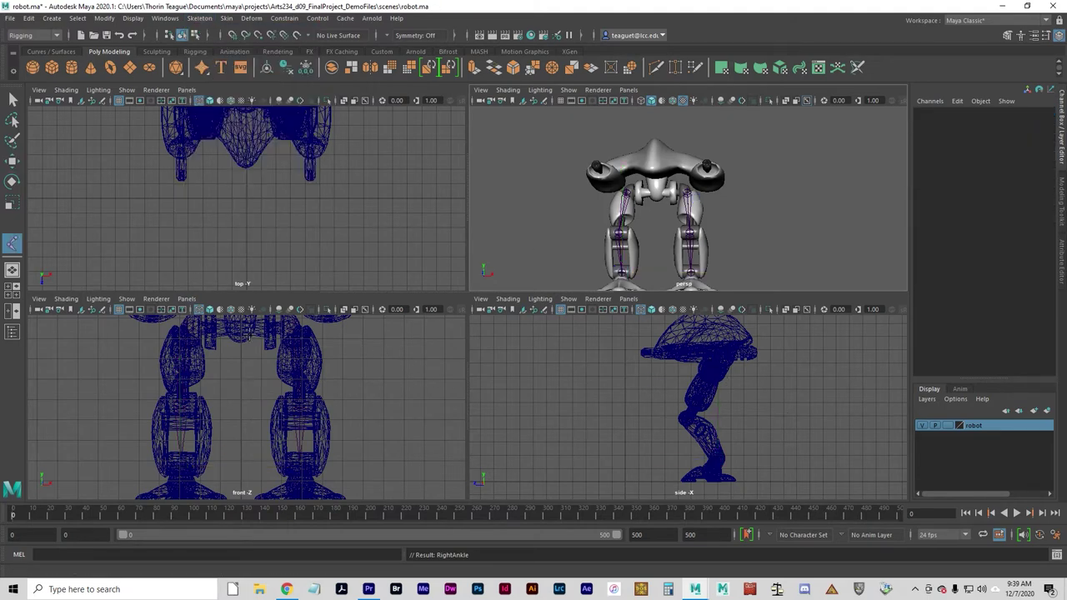
click(240, 328)
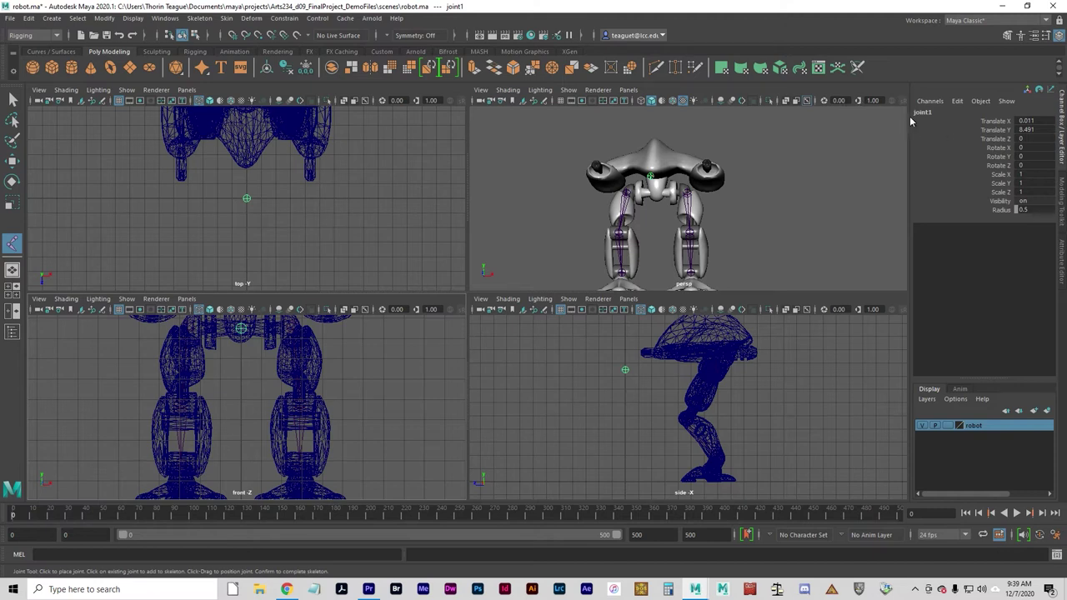
click(932, 103)
click(937, 117)
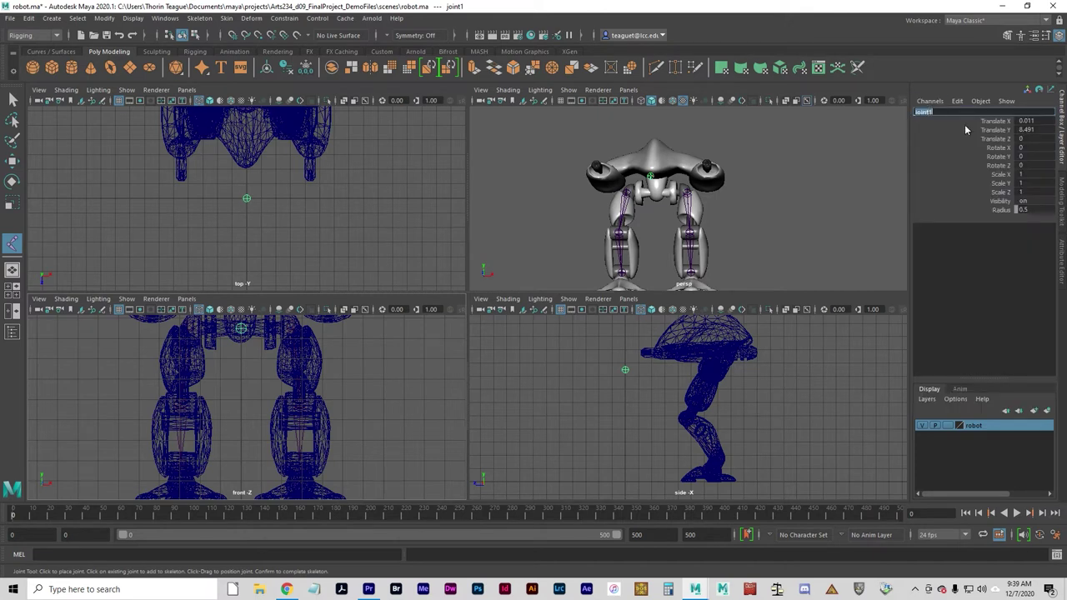
text(Root)
key(Return)
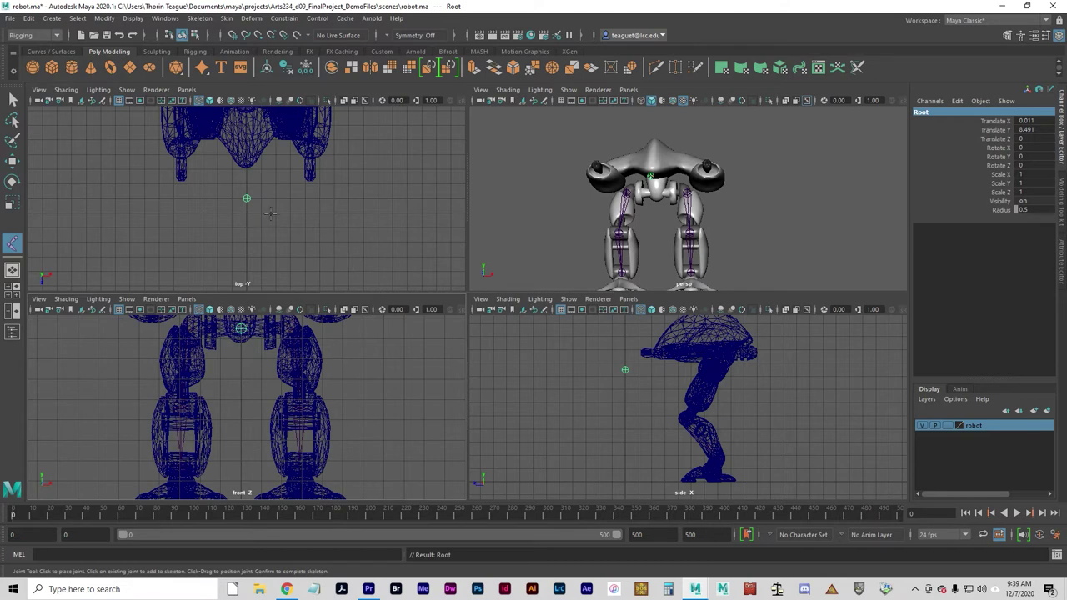
- Move Root along Z and X into the hips, ending at Translate X 0, Z -6.929
alt+middle_drag(270, 215, 261, 261)
key(w)
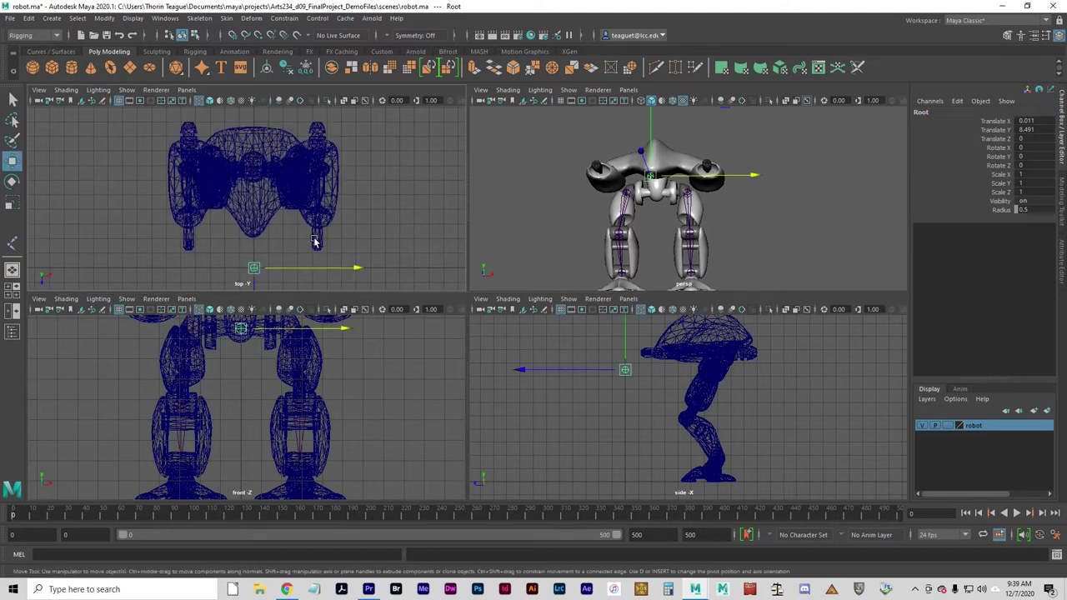
alt+middle_drag(317, 238, 336, 247)
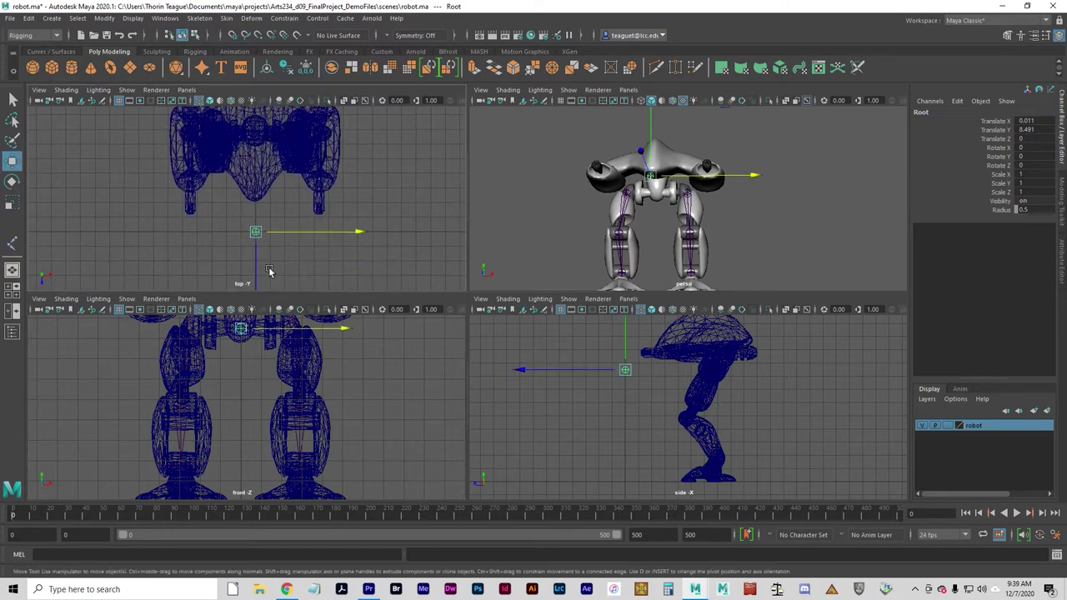
drag(250, 275, 280, 170)
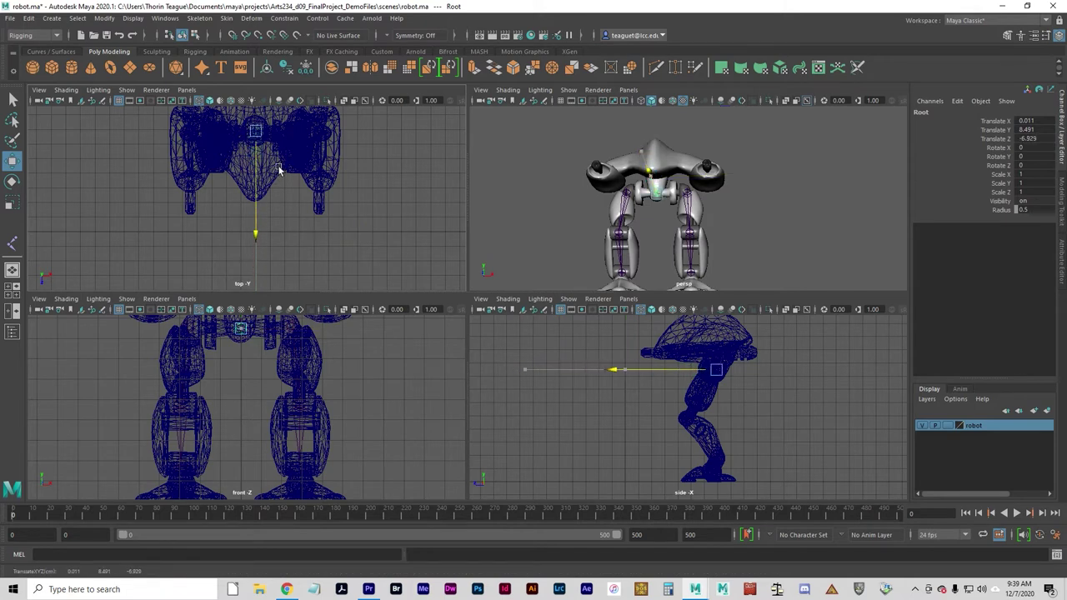
alt+drag(698, 258, 545, 241)
alt+middle_drag(252, 358, 279, 431)
drag(282, 402, 255, 402)
alt+middle_drag(331, 212, 333, 268)
key(d)
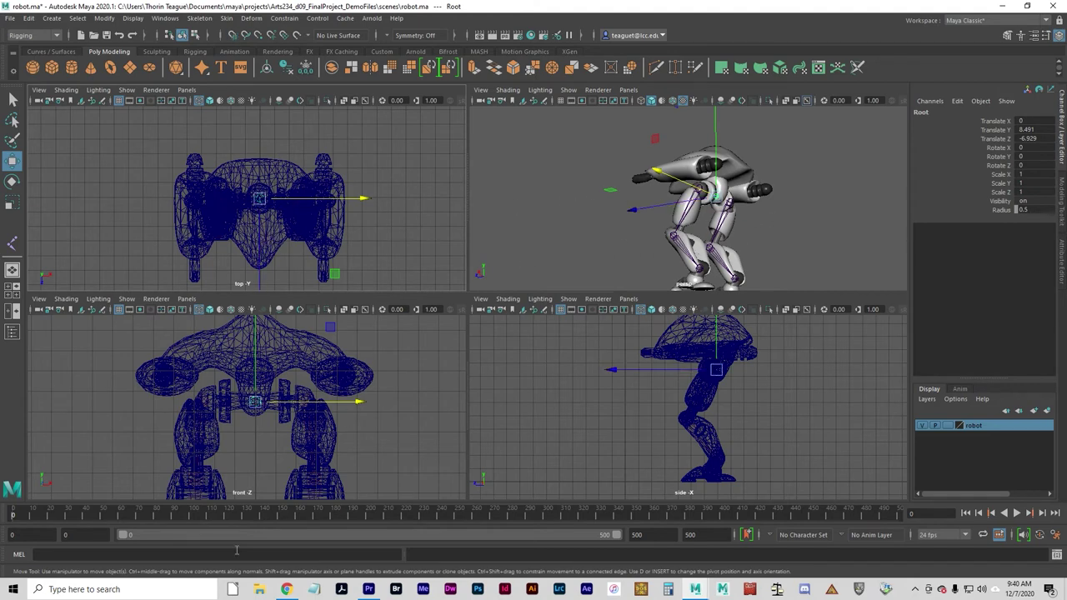
alt+drag(536, 262, 575, 233)
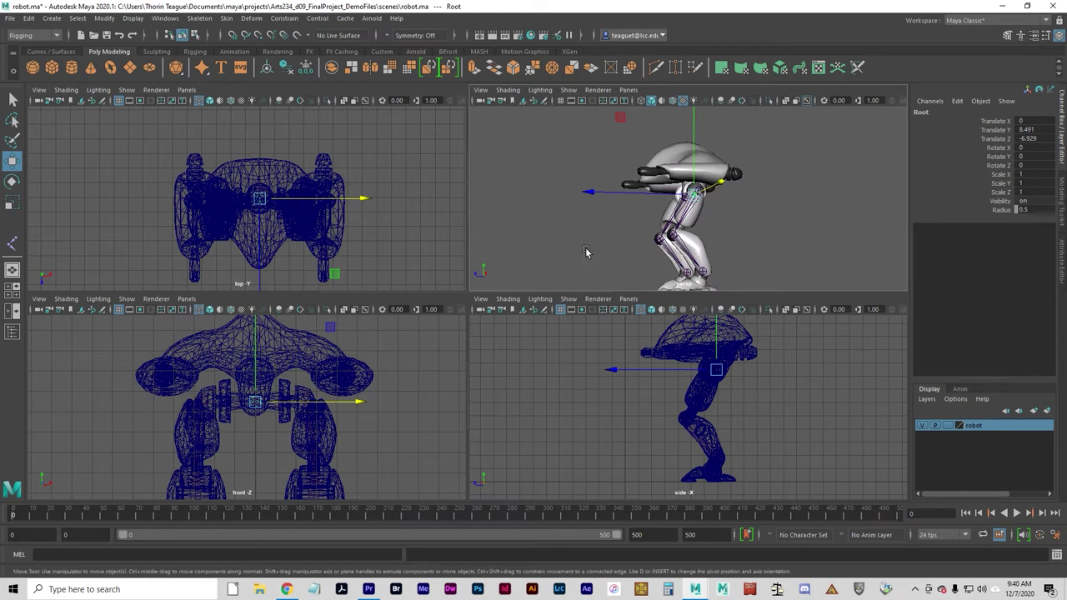
- Open the Outliner and place it in the middle of the screen
click(162, 19)
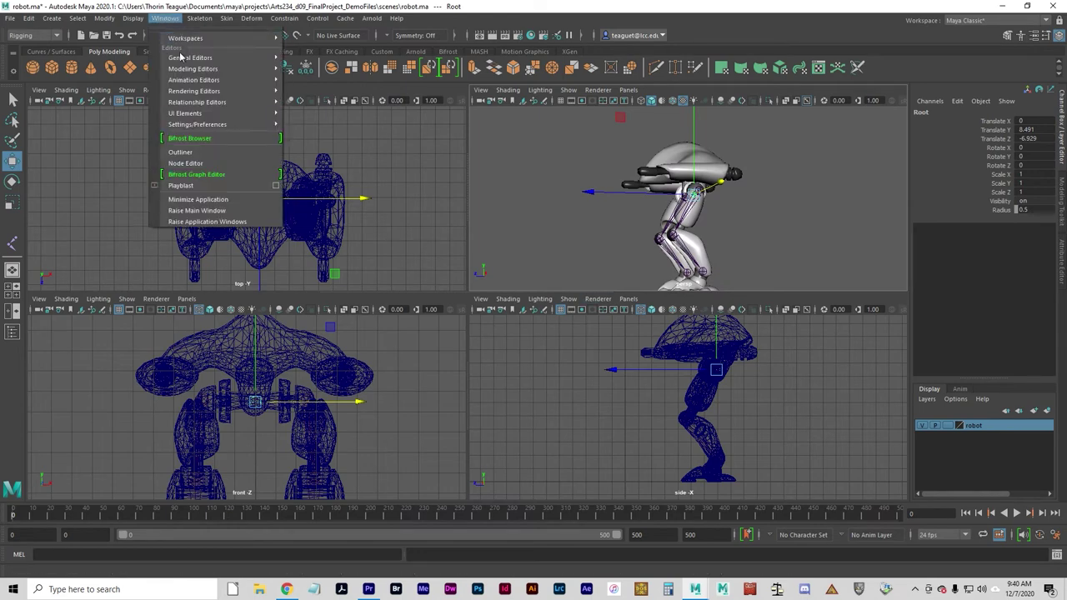
click(215, 160)
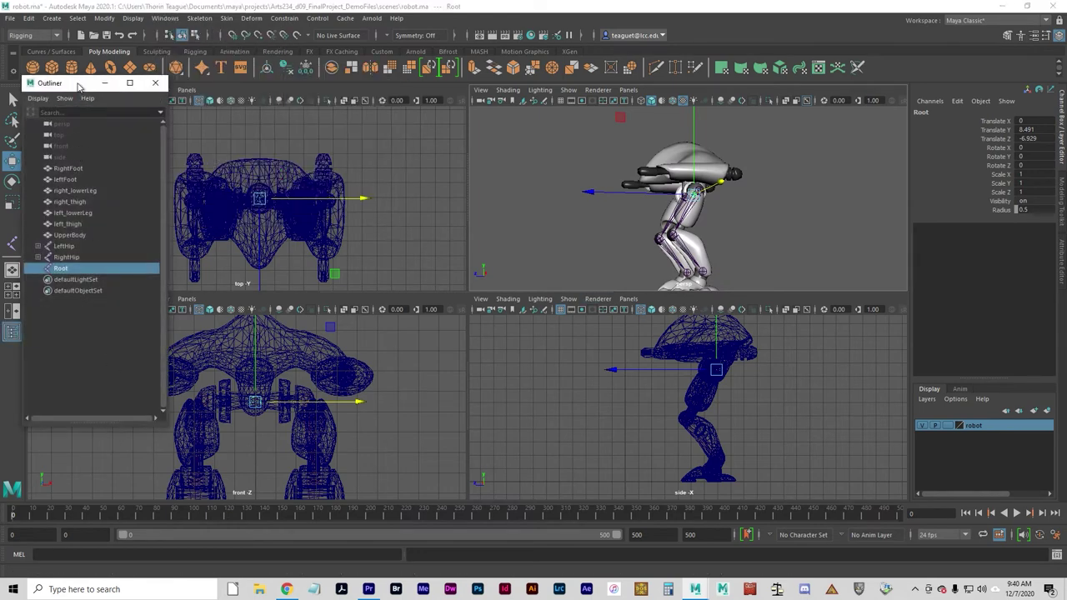
drag(77, 86, 444, 151)
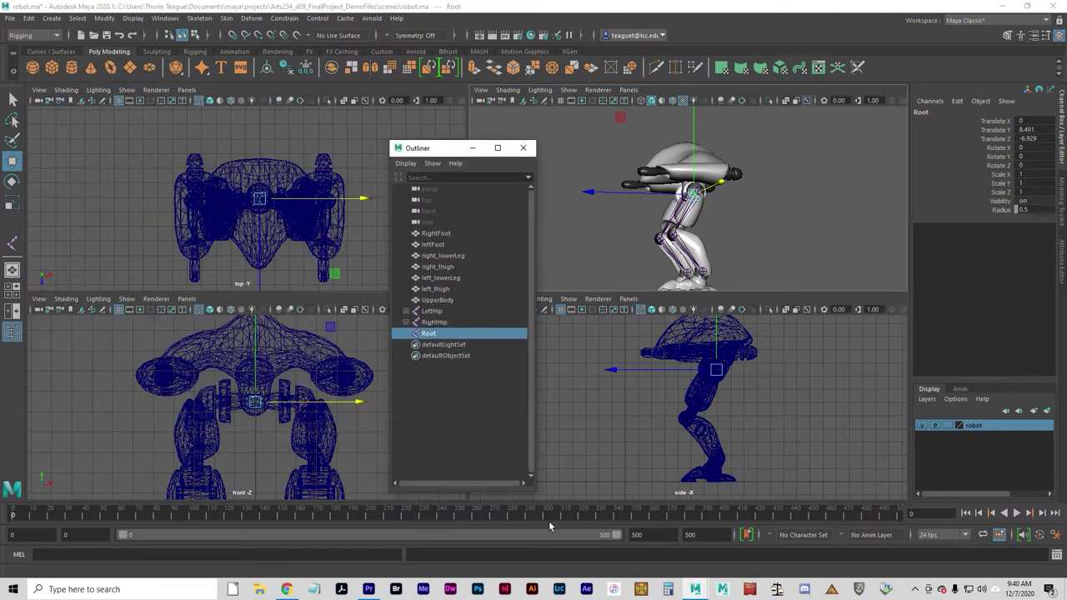
- Enlarge the Outliner and parent LeftHip under the Root joint
drag(533, 490, 602, 500)
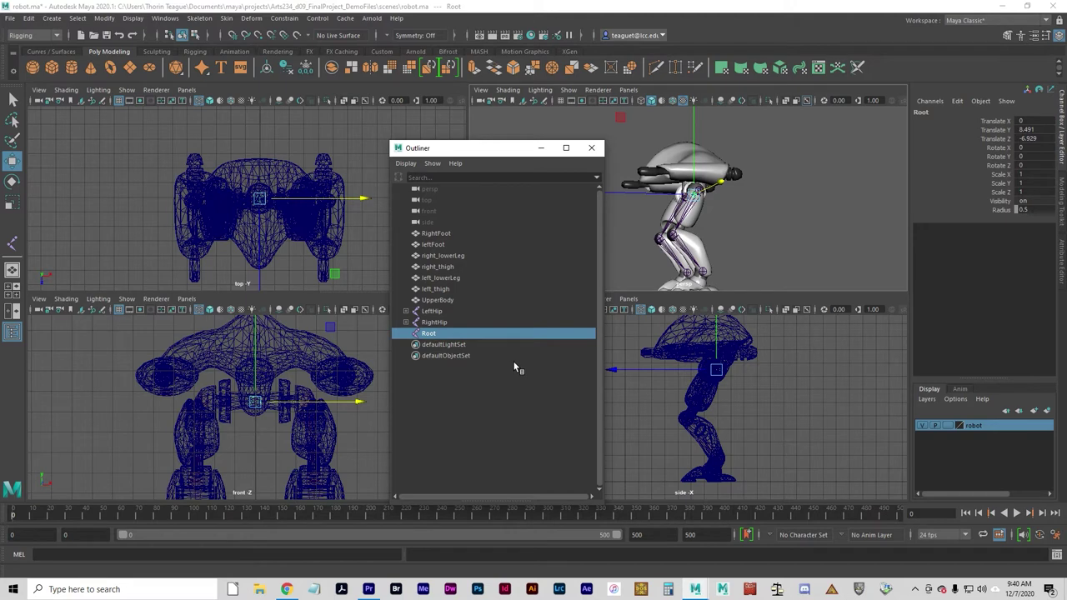
click(435, 313)
mouse_move(431, 333)
middle_down()
mouse_move(430, 311)
mouse_move(430, 330)
middle_up()
alt+drag(689, 251, 604, 276)
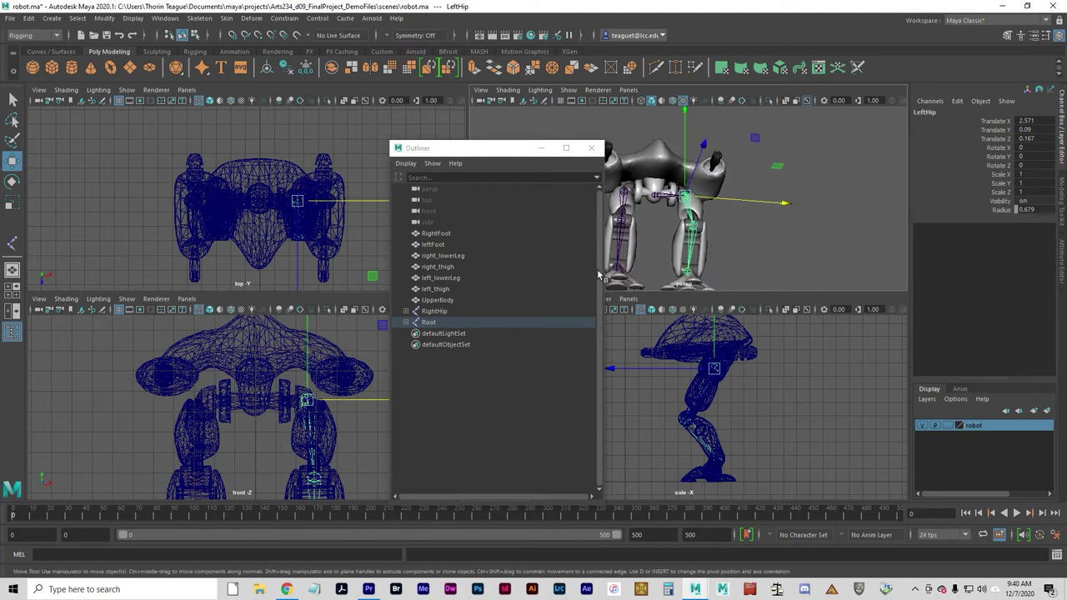
- Parent RightHip under Root as well and select the Root joint
click(434, 311)
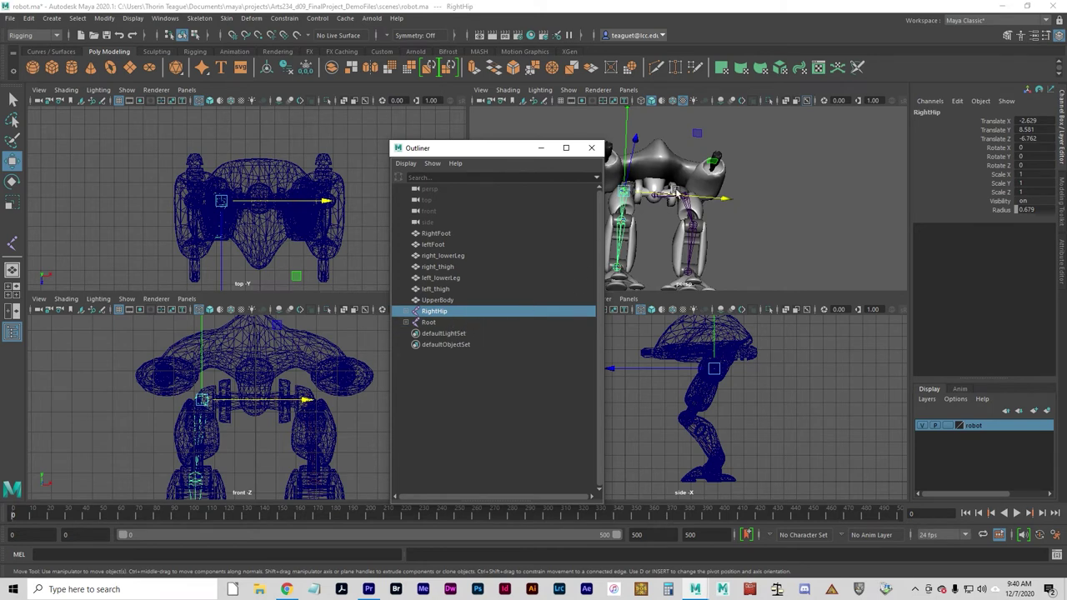
mouse_move(434, 311)
mouse_down()
mouse_move(417, 312)
mouse_move(427, 322)
mouse_up()
alt+drag(677, 238, 654, 235)
key(q)
click(665, 211)
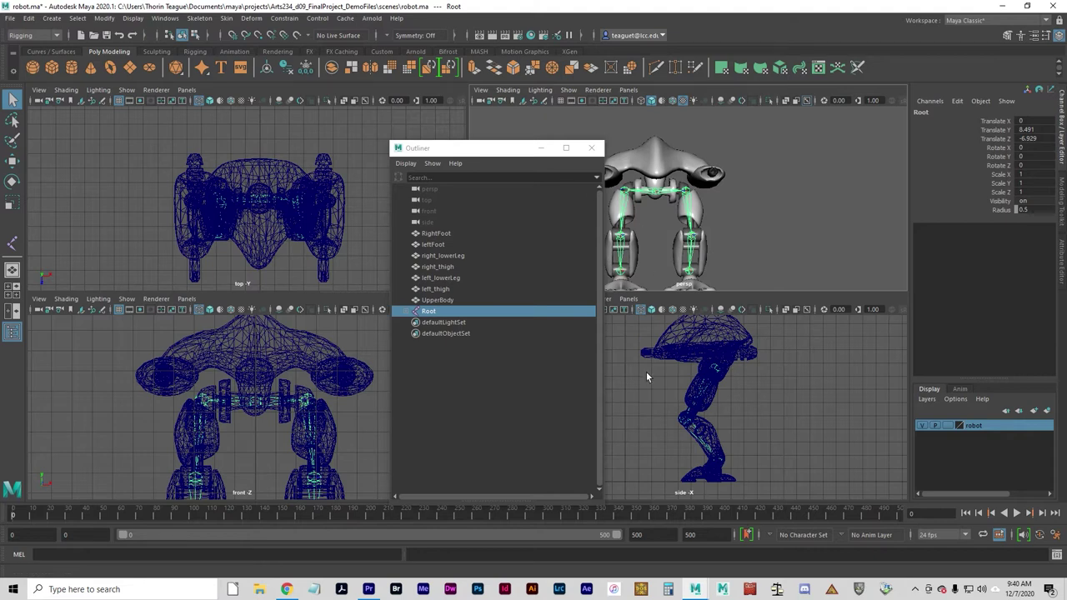
alt+drag(658, 239, 718, 237)
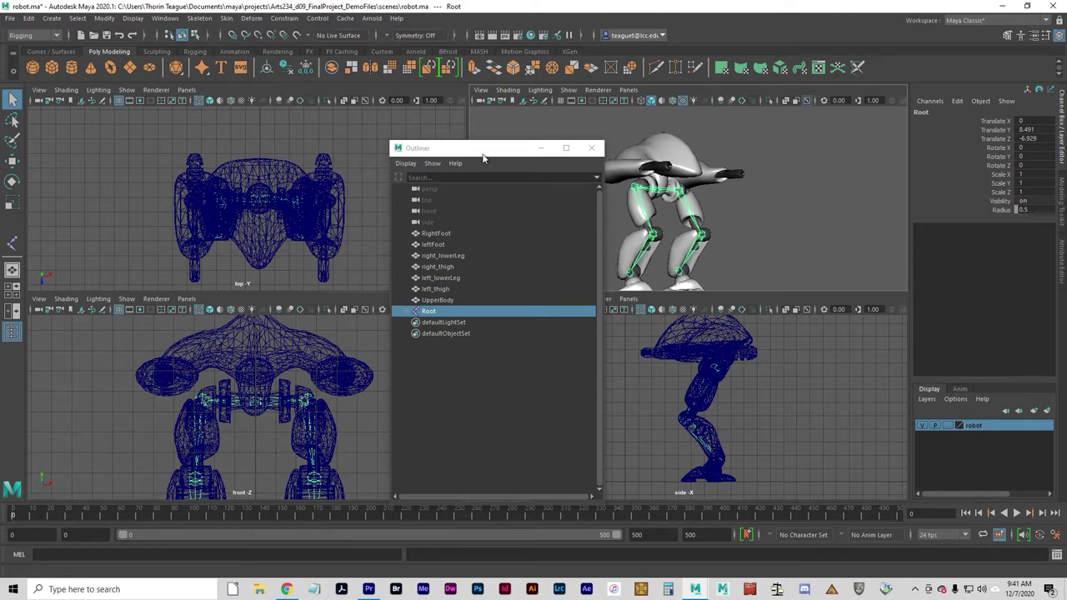
- Turn on the Sticky option in the Create IK Handle tool settings
drag(493, 150, 139, 151)
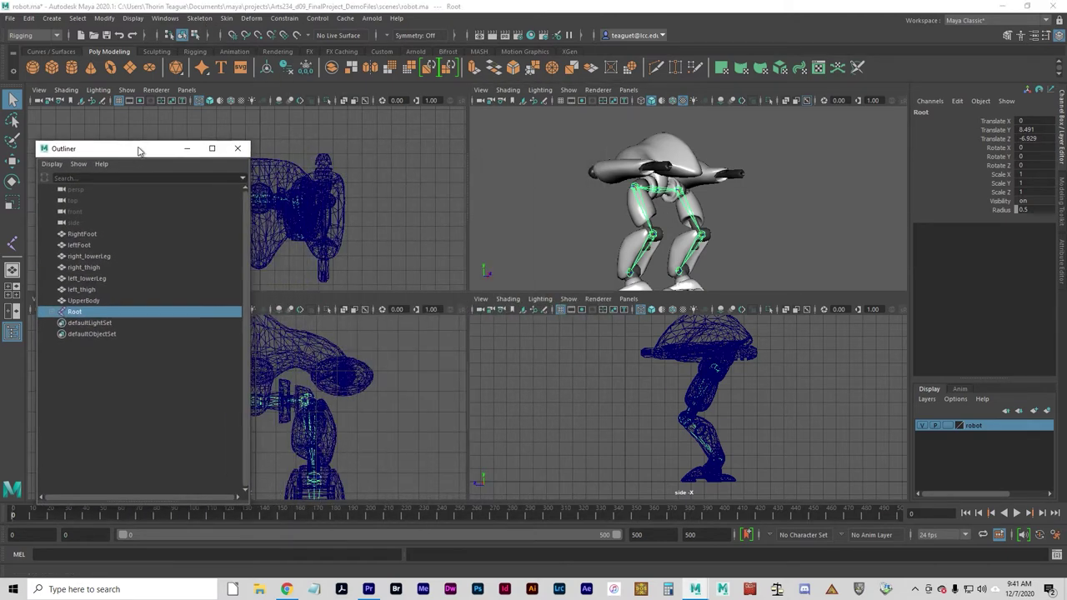
click(199, 19)
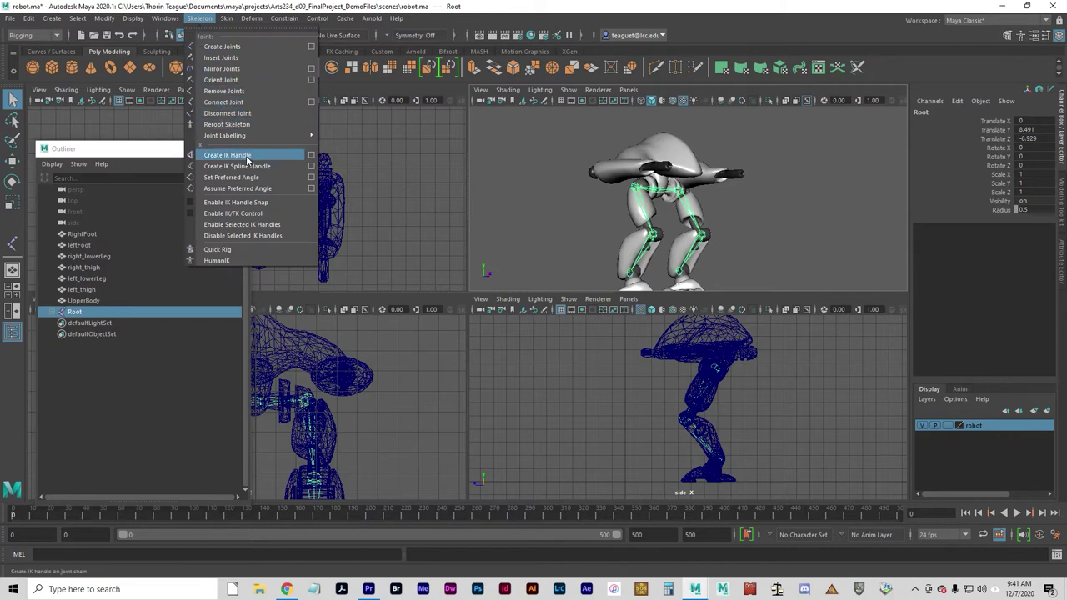
click(311, 155)
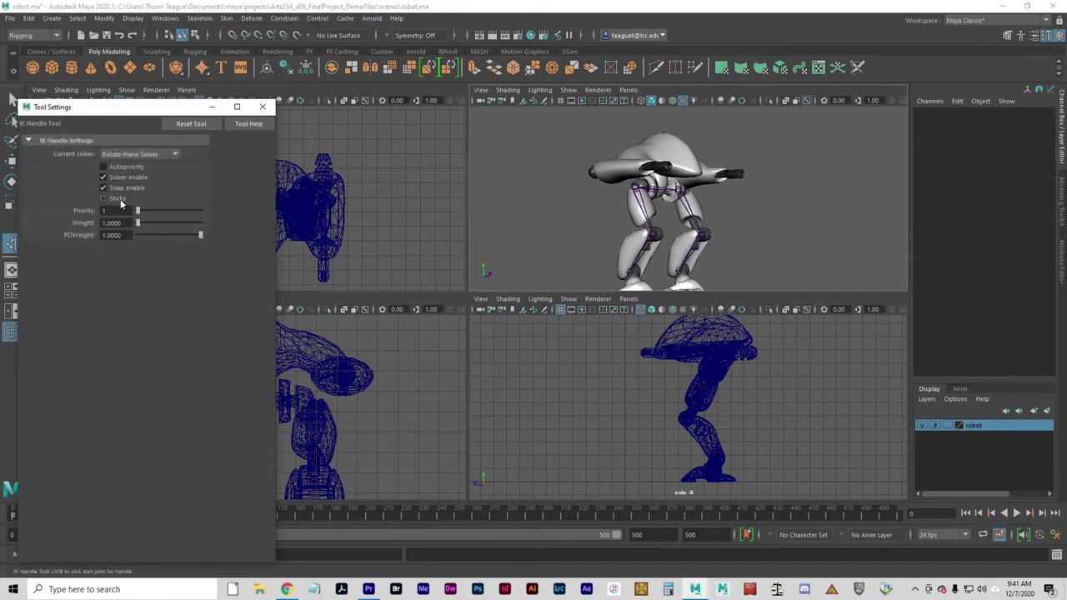
click(104, 200)
- Create an IK handle from RightHip to the right ankle, then close Tool Settings
alt+drag(776, 213, 661, 217)
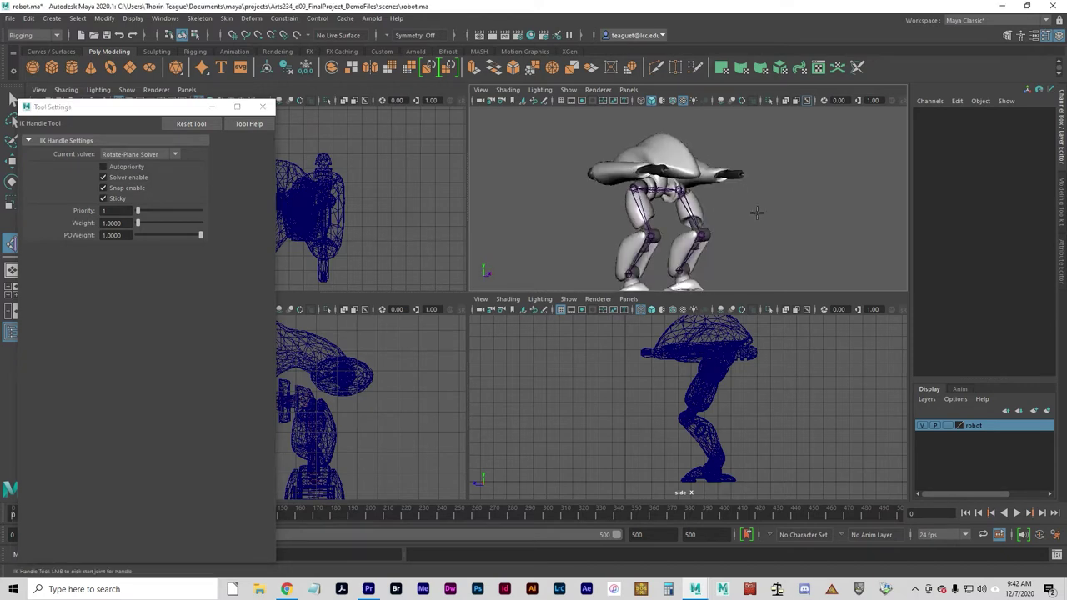
click(632, 190)
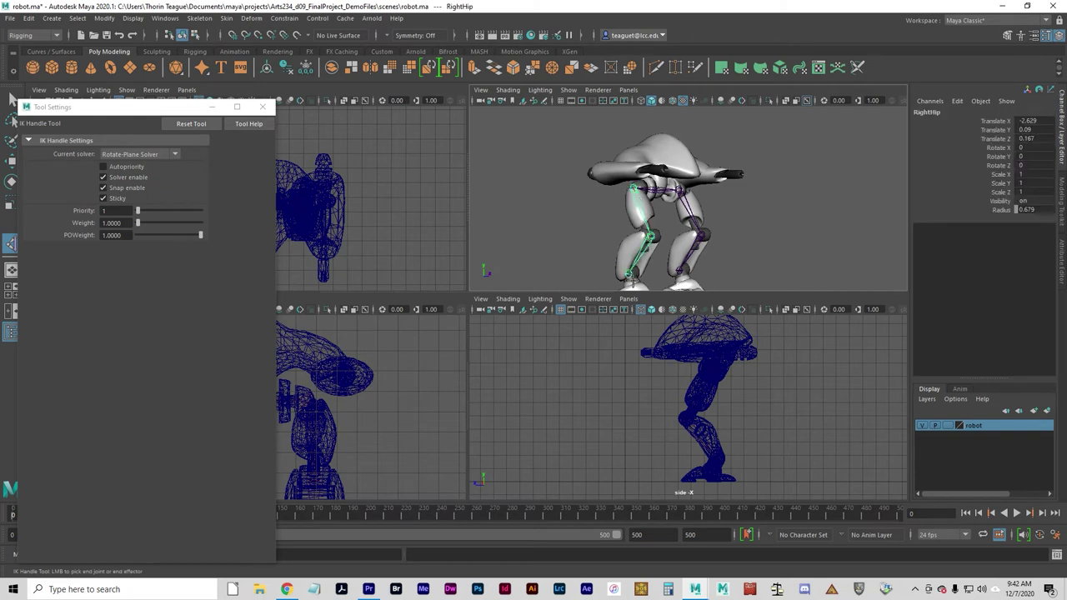
click(627, 275)
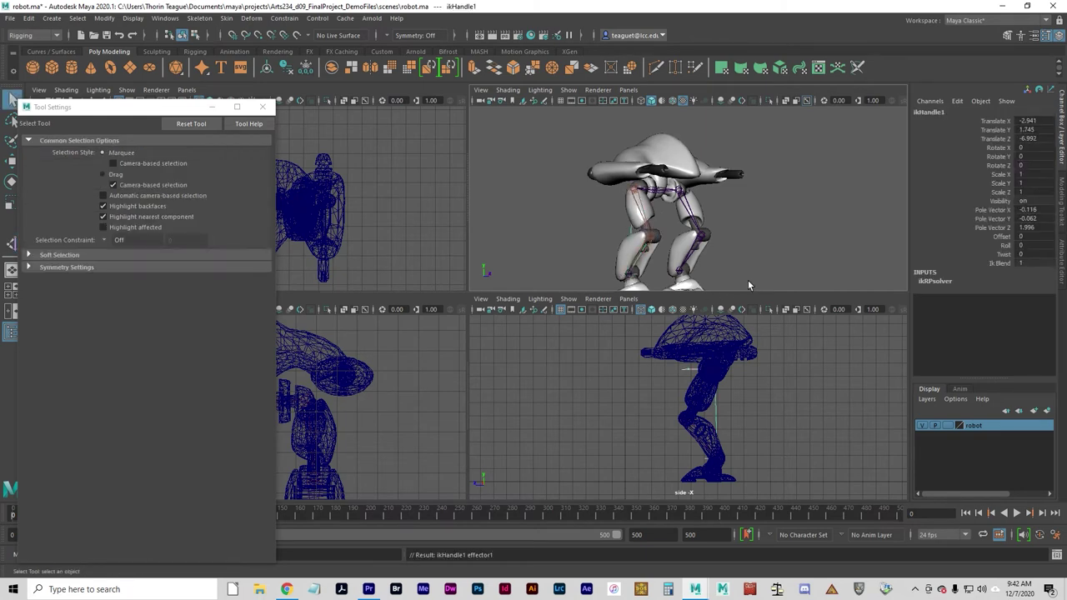
click(262, 106)
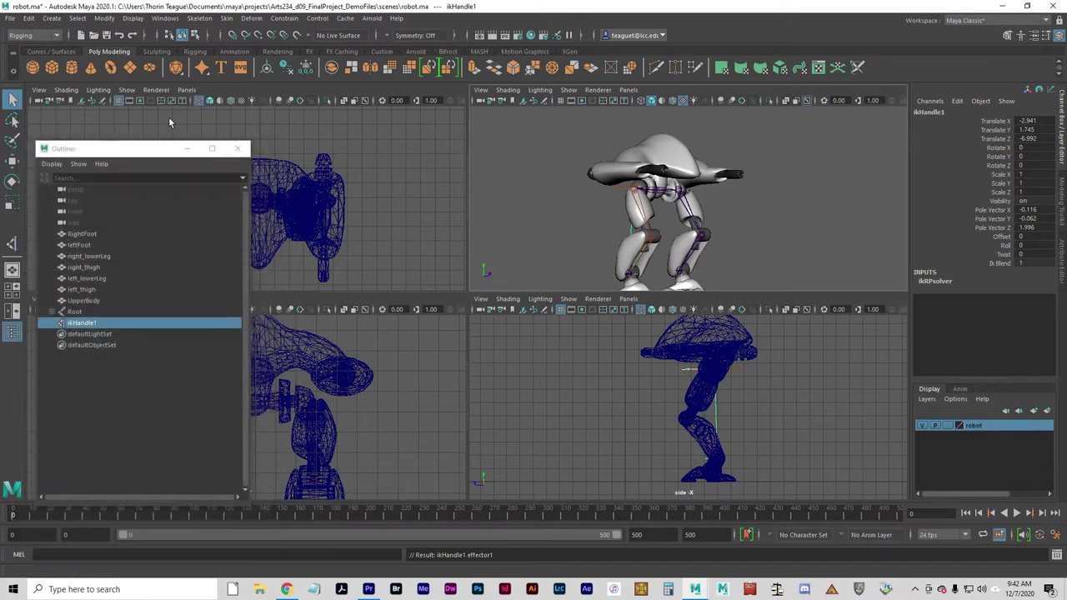
- Create ikHandle2 from the other hip to its foot joint and drag it to test the knee bend
click(199, 17)
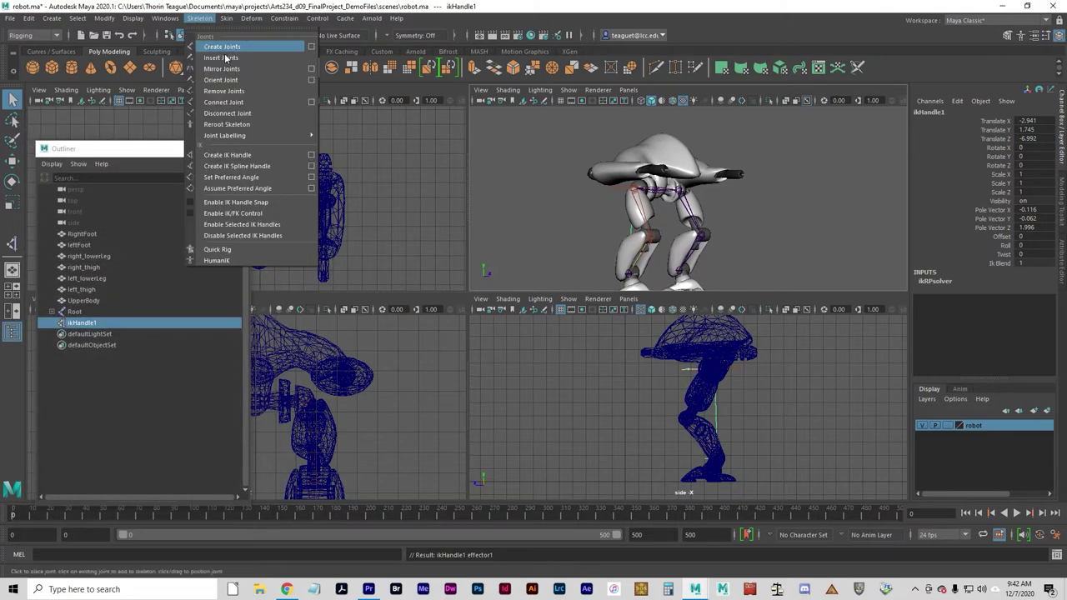
click(238, 155)
alt+drag(753, 220, 701, 209)
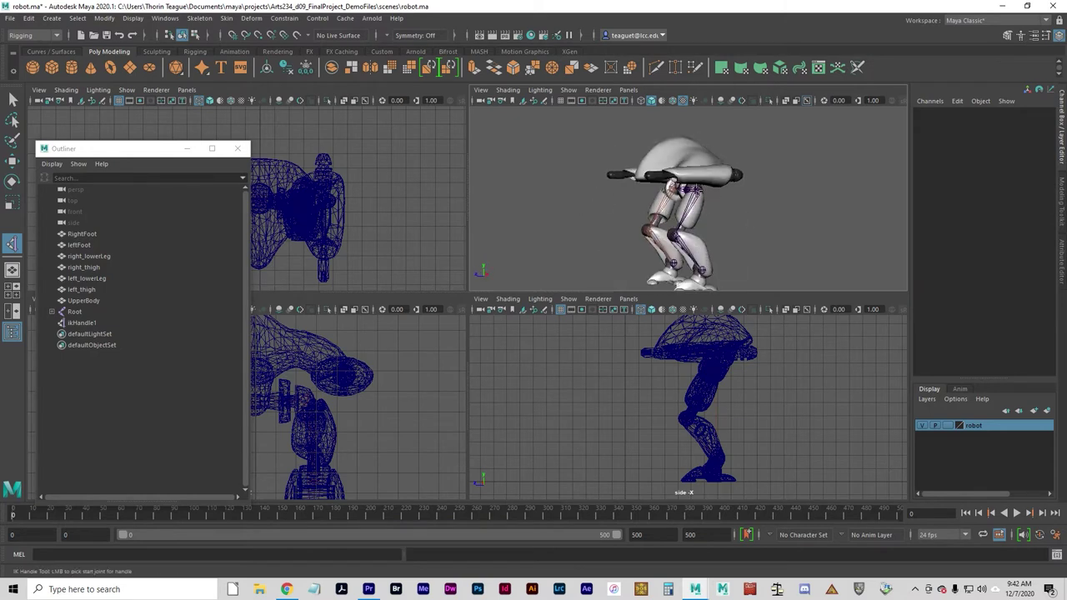
click(697, 190)
click(702, 269)
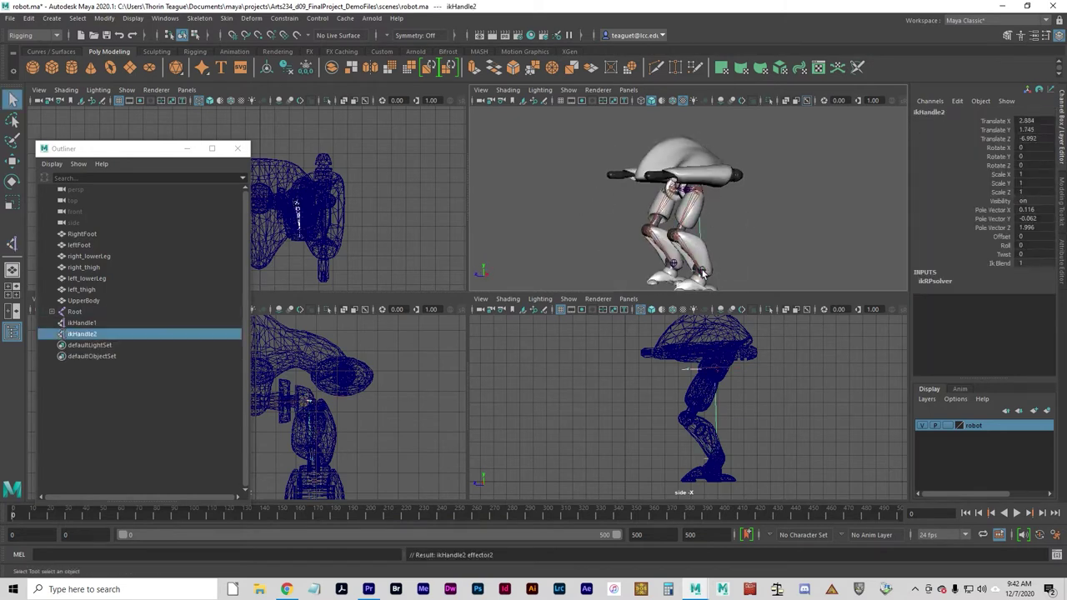
key(w)
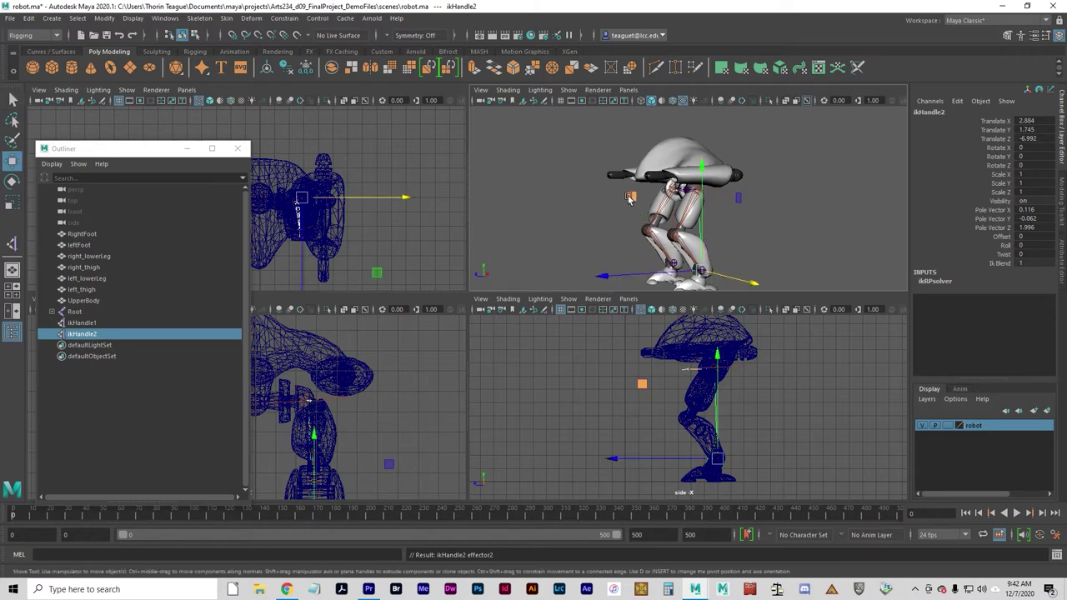
drag(637, 200, 670, 237)
click(610, 256)
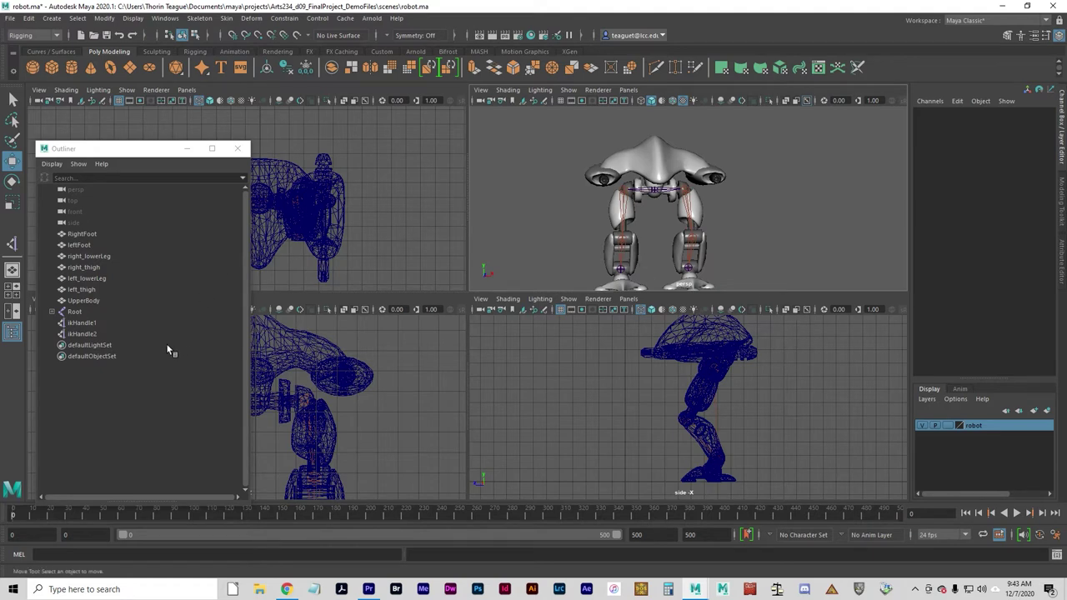
- Rename ikHandle1 to RightikHandle1 and ikHandle2 to LeftikHandle2
click(83, 324)
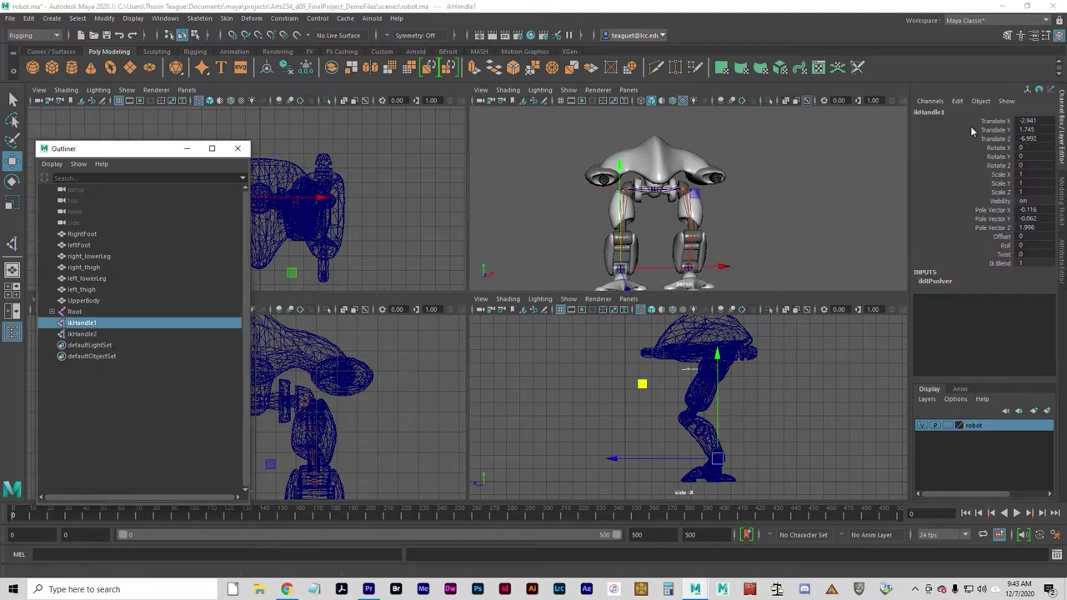
click(926, 113)
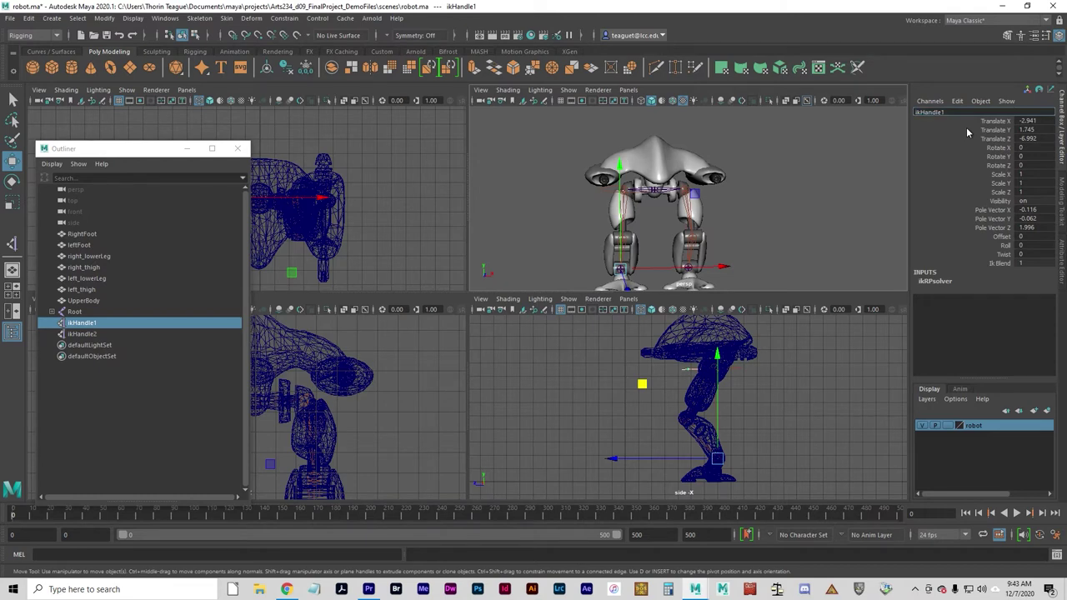
text(Right)
key(Return)
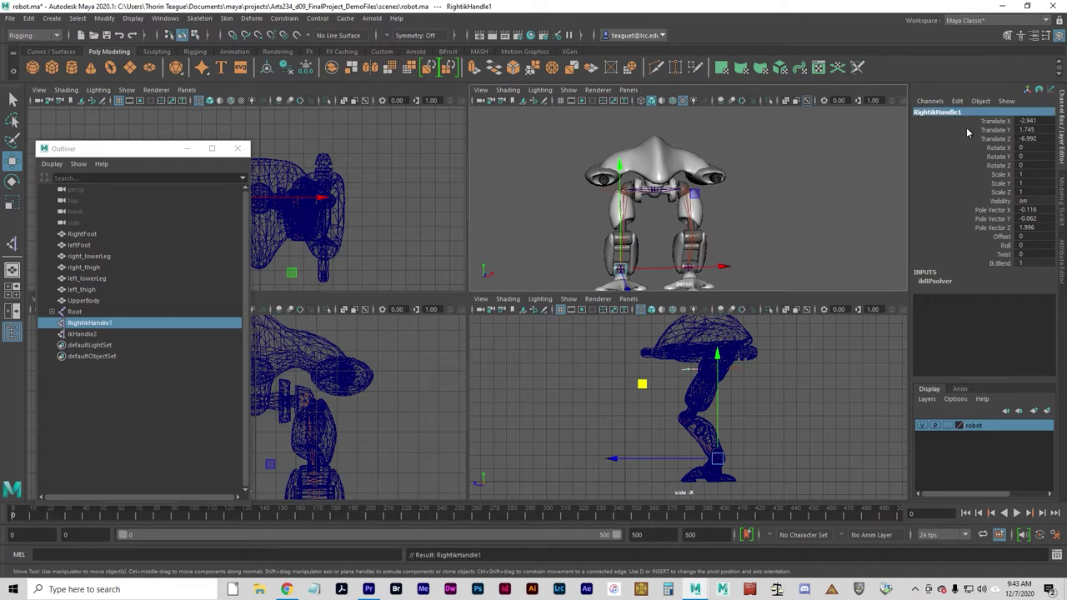
click(82, 333)
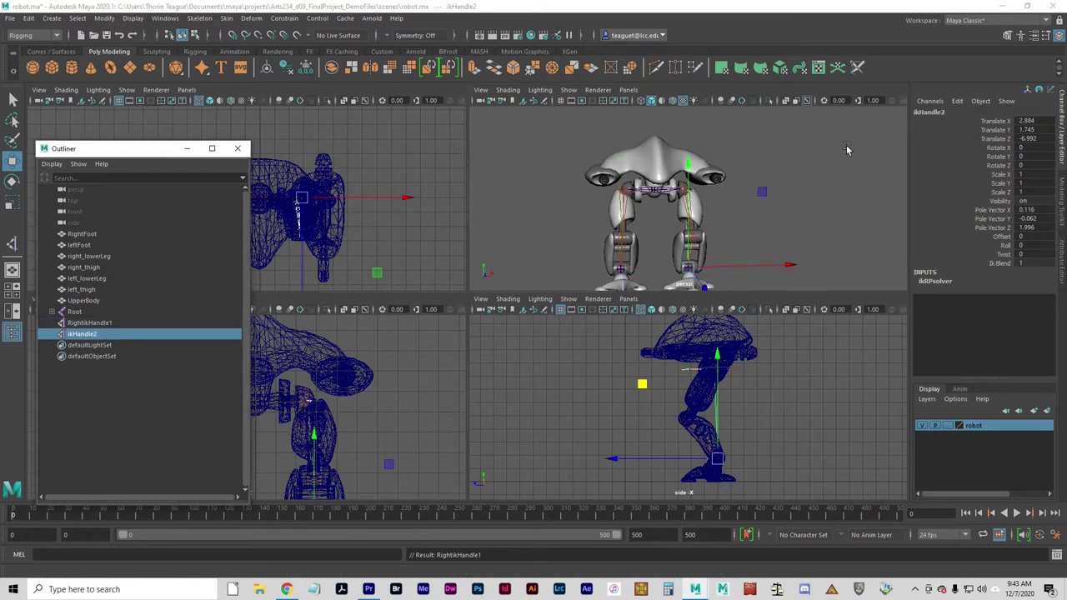
double_click(75, 334)
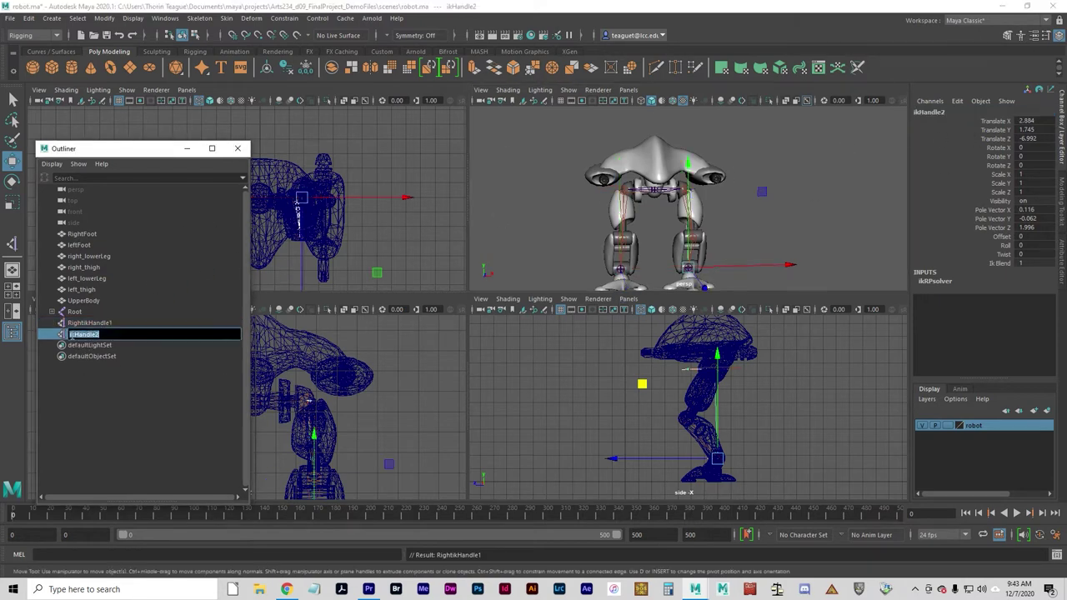
key(Home)
text(Left)
key(Return)
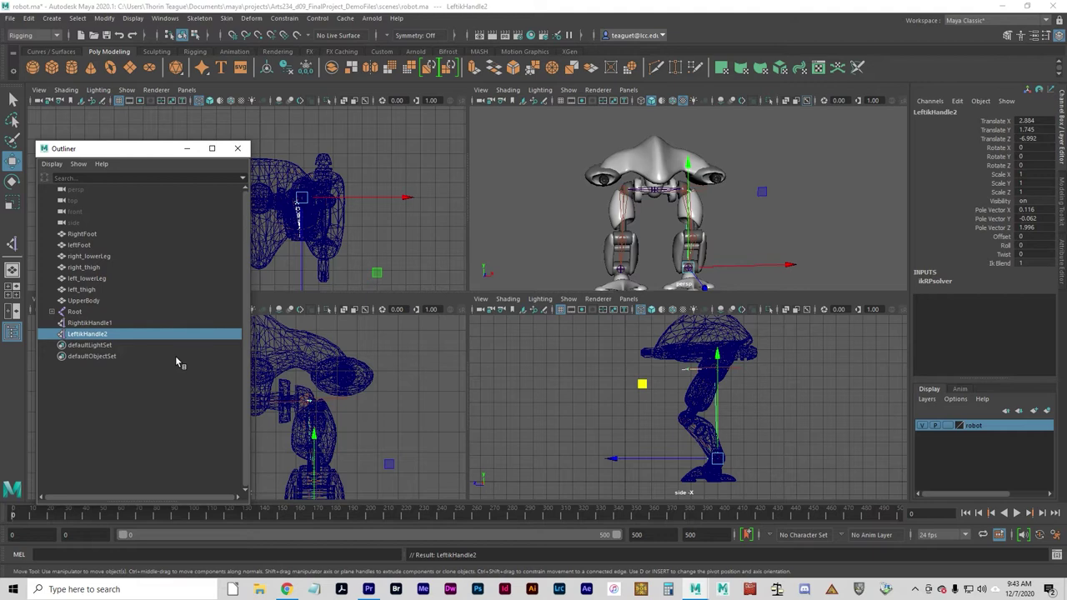
- Expand Root, both hips and both knees in the Outliner down to the ankles
click(51, 311)
click(57, 324)
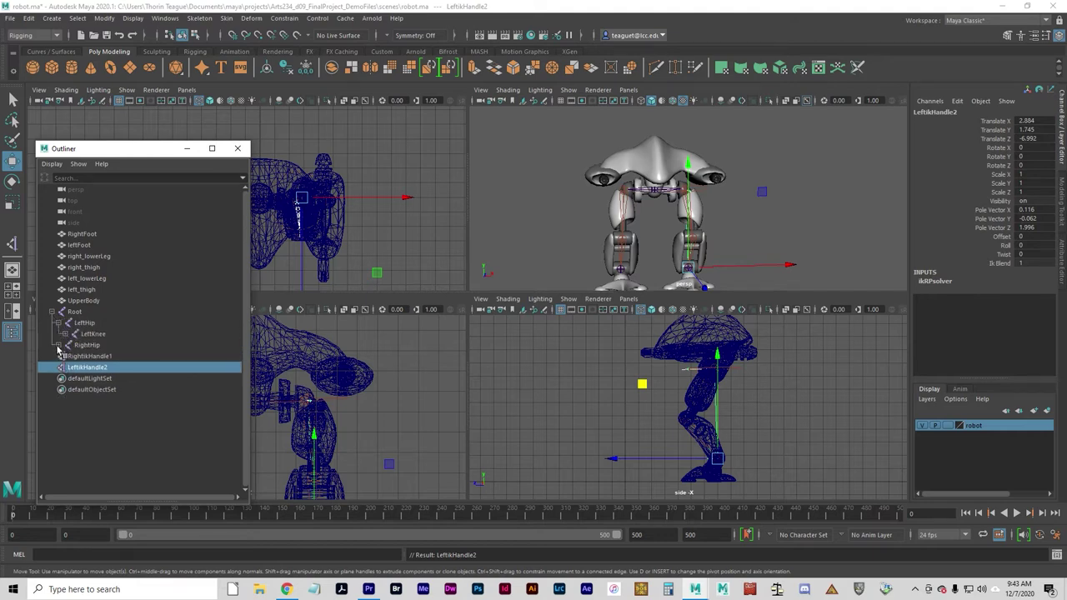
click(58, 346)
click(64, 356)
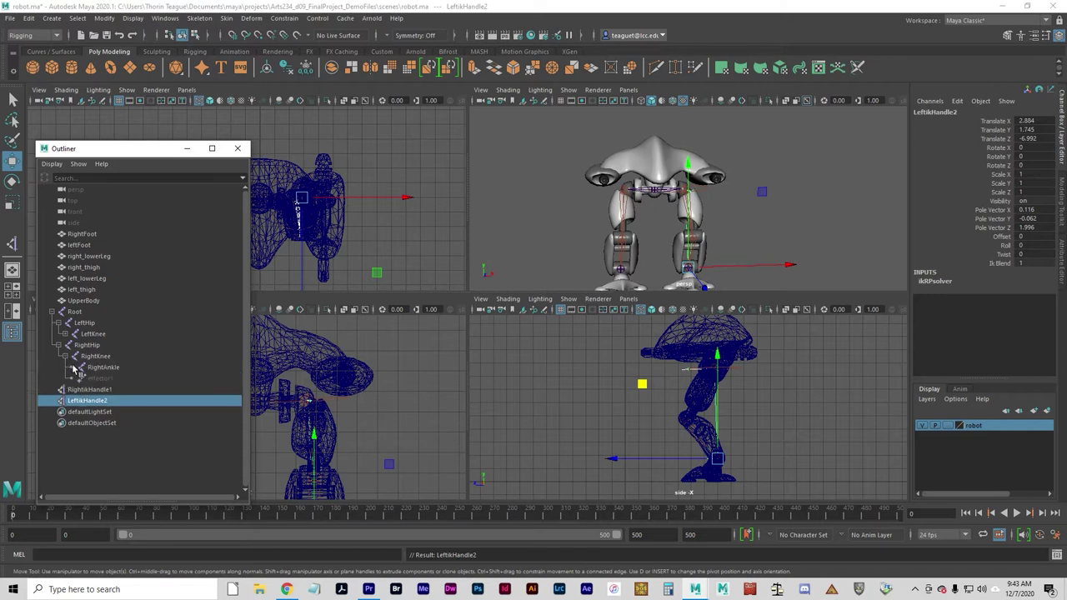
click(66, 333)
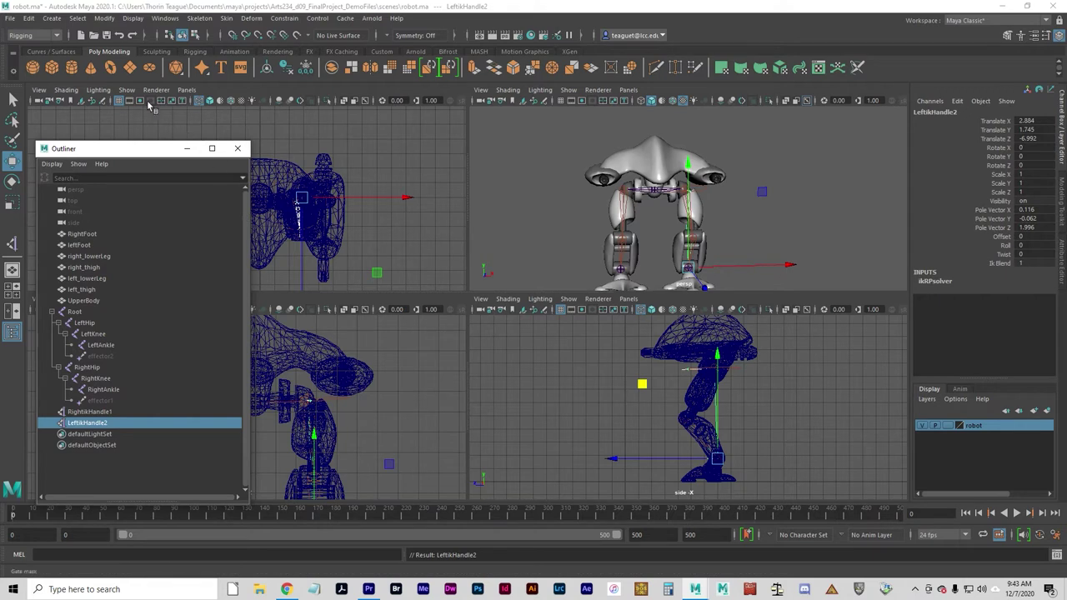
- Toggle the robot layer's visibility off and back on
click(923, 427)
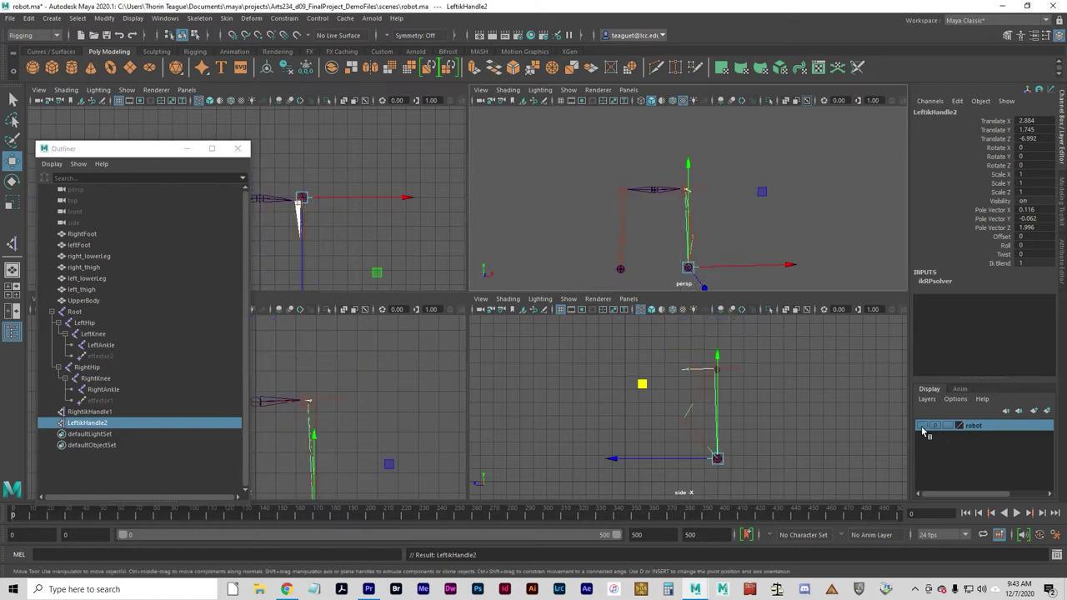
click(922, 427)
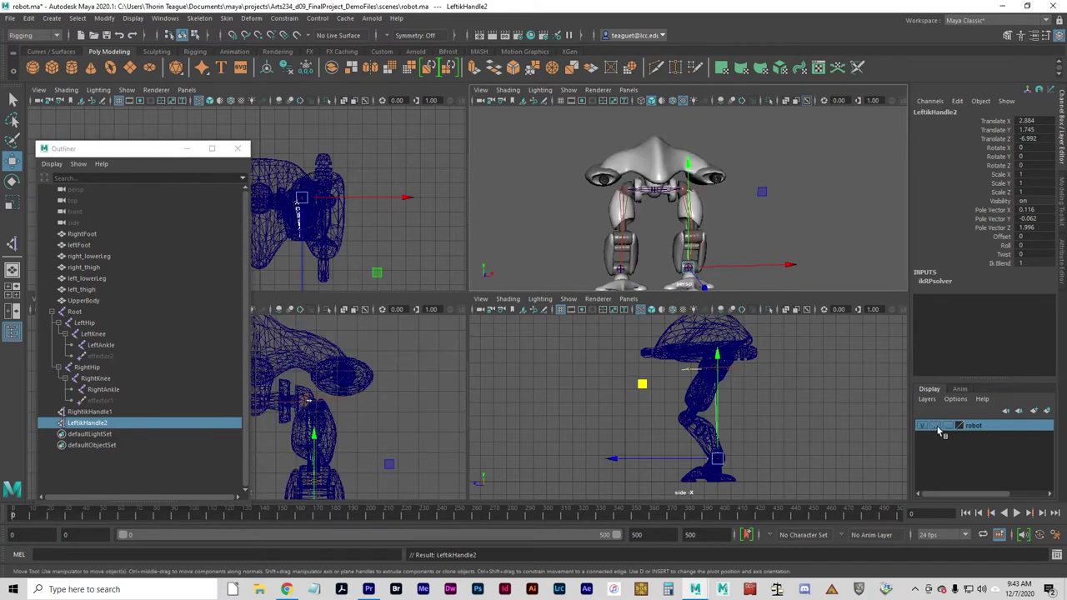
click(940, 428)
click(941, 430)
click(937, 431)
- Switch the persp view to X-Ray shading and cycle the robot layer back to normal display
click(512, 91)
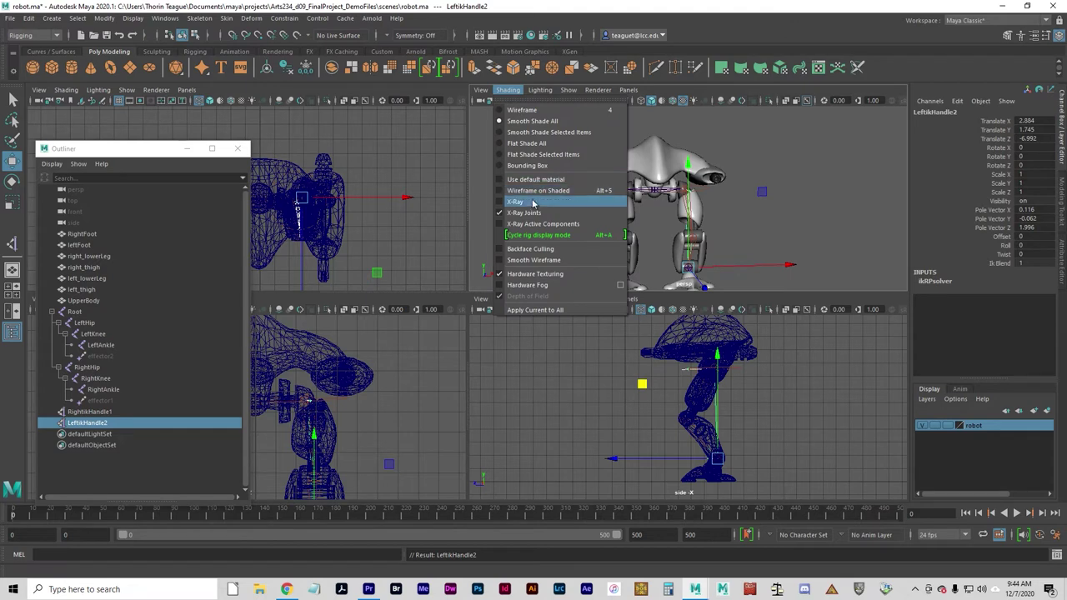
click(532, 204)
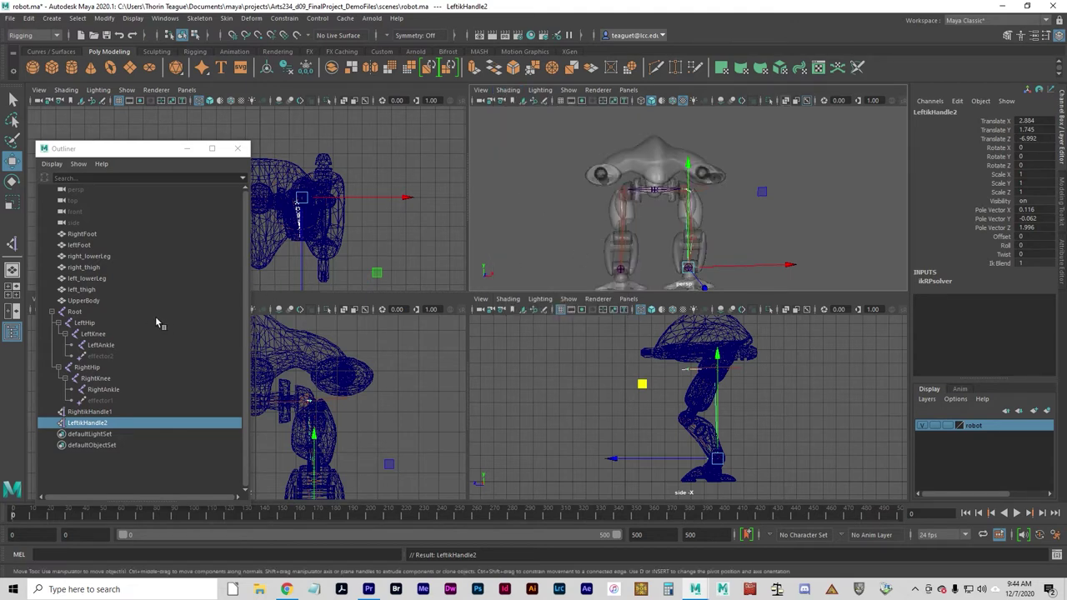
click(949, 427)
click(951, 426)
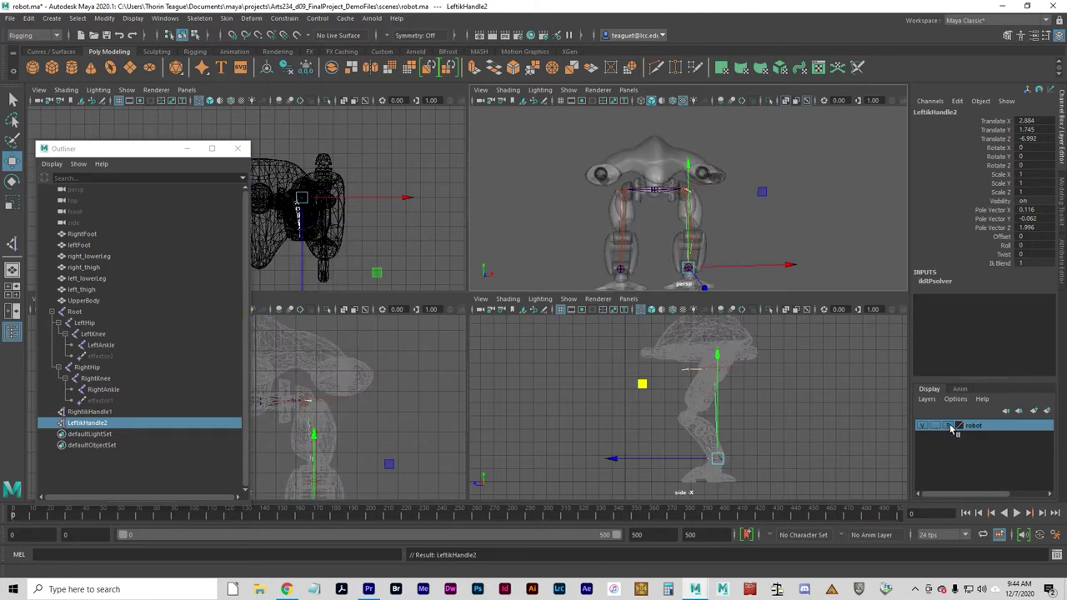
click(951, 427)
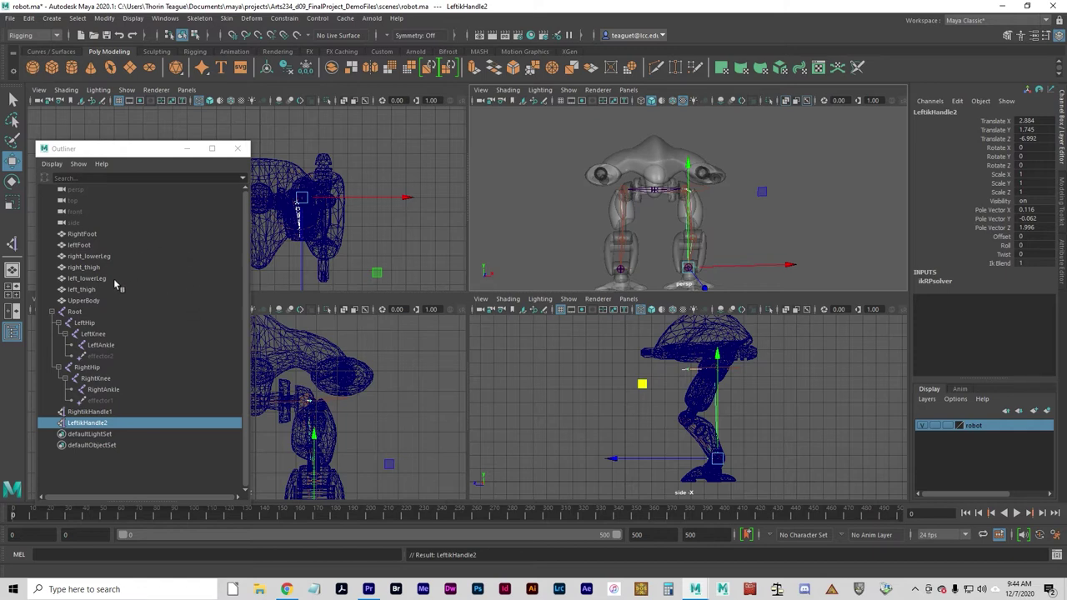
- Parent right_thigh under RightHip, then test-move RightikHandle1 and undo it
click(83, 267)
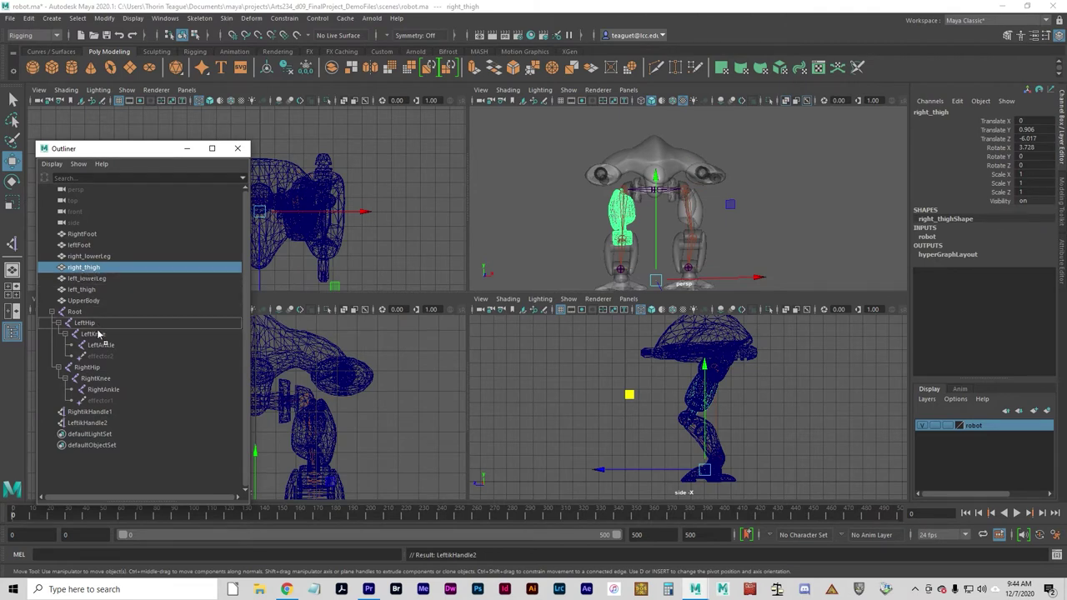
middle_click(90, 374)
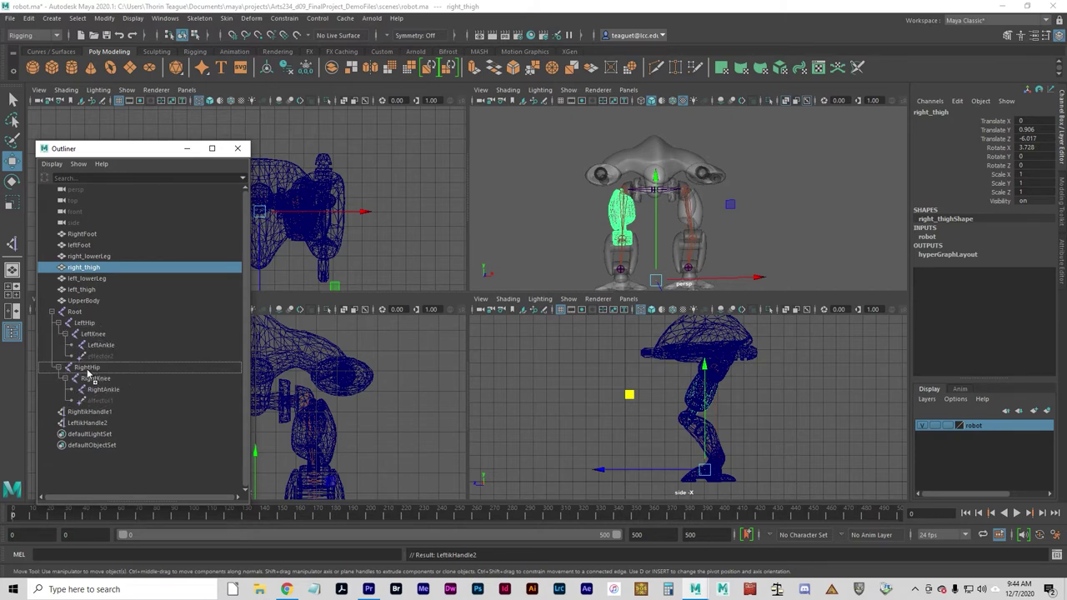
middle_drag(90, 374, 90, 374)
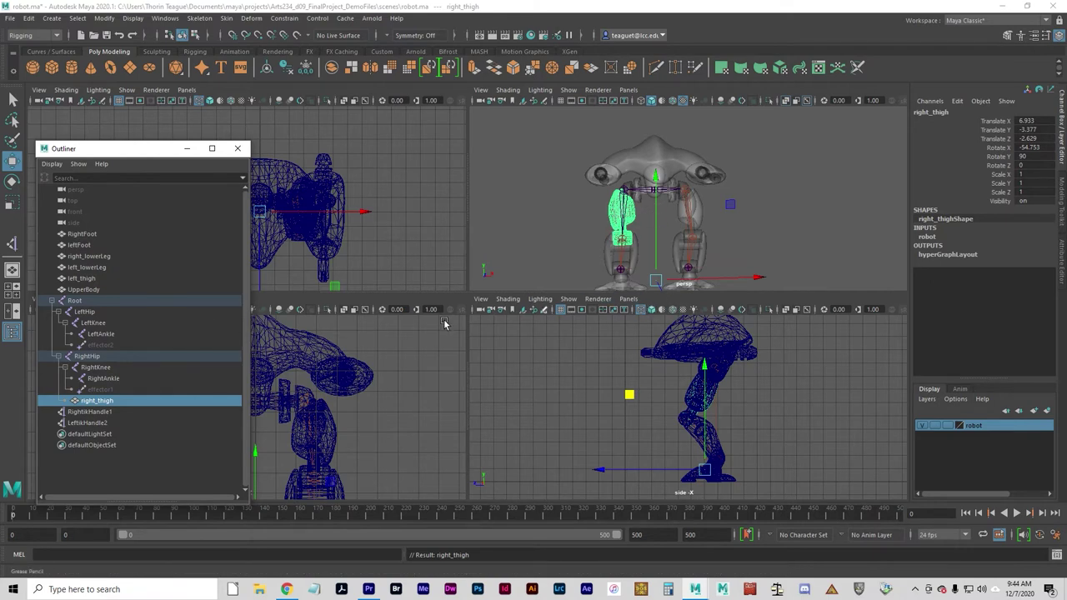
click(93, 412)
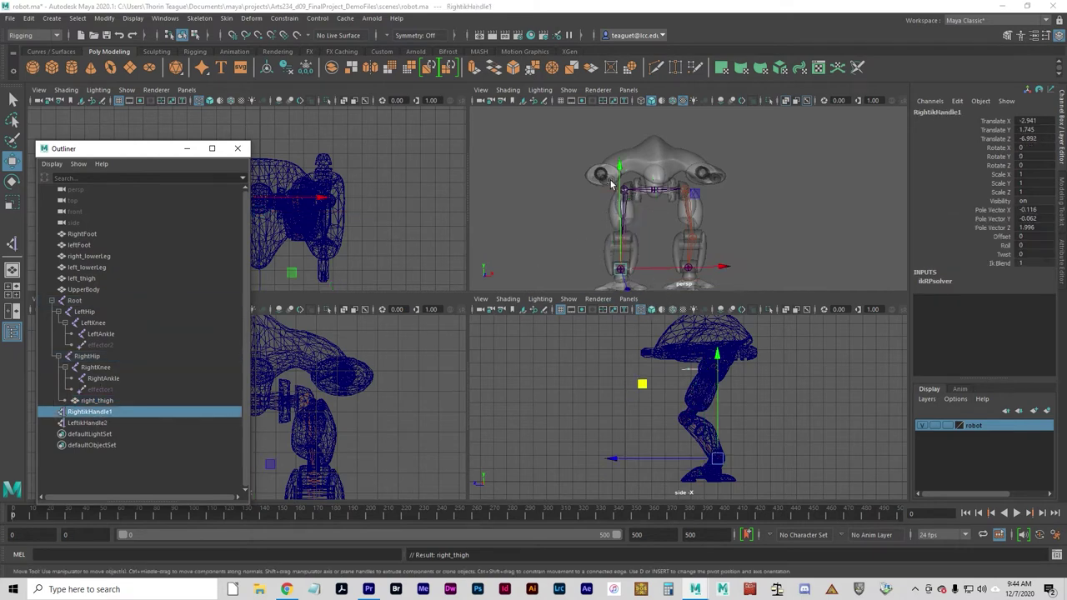
drag(620, 172, 581, 101)
key(ctrl+z)
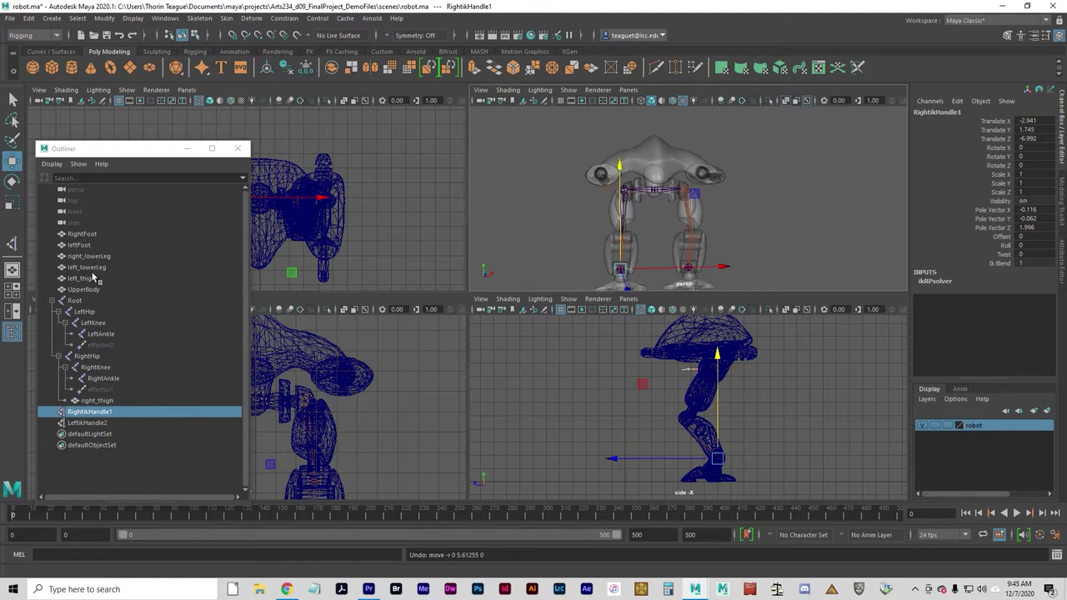
- Parent right_lowerLeg under RightAnkle, left_thigh under LeftHip and left_lowerLeg under LeftKnee
click(81, 234)
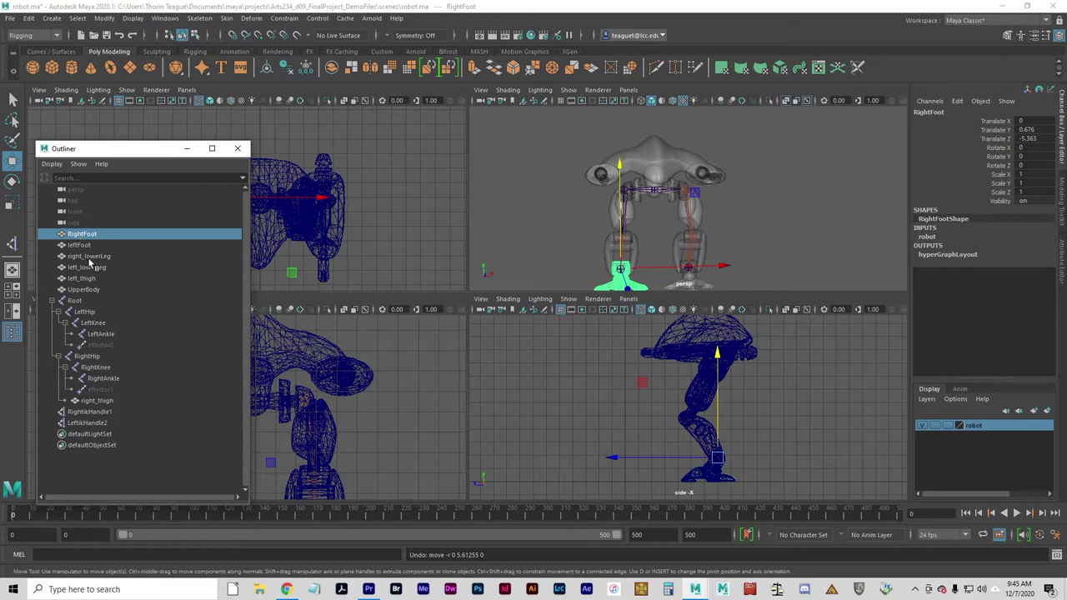
click(82, 260)
middle_drag(81, 261, 108, 384)
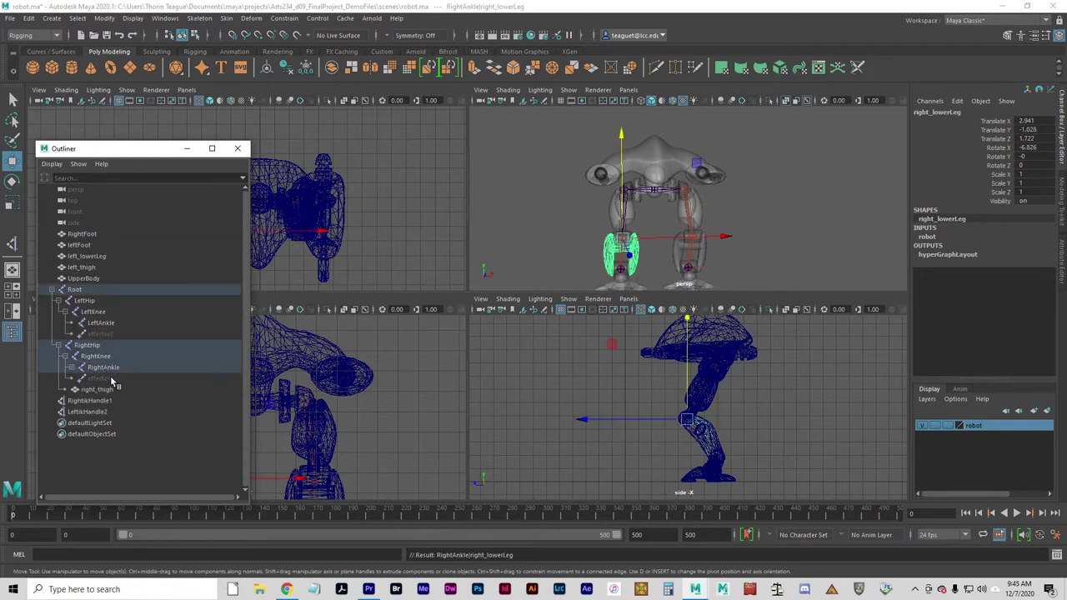
click(94, 257)
click(86, 267)
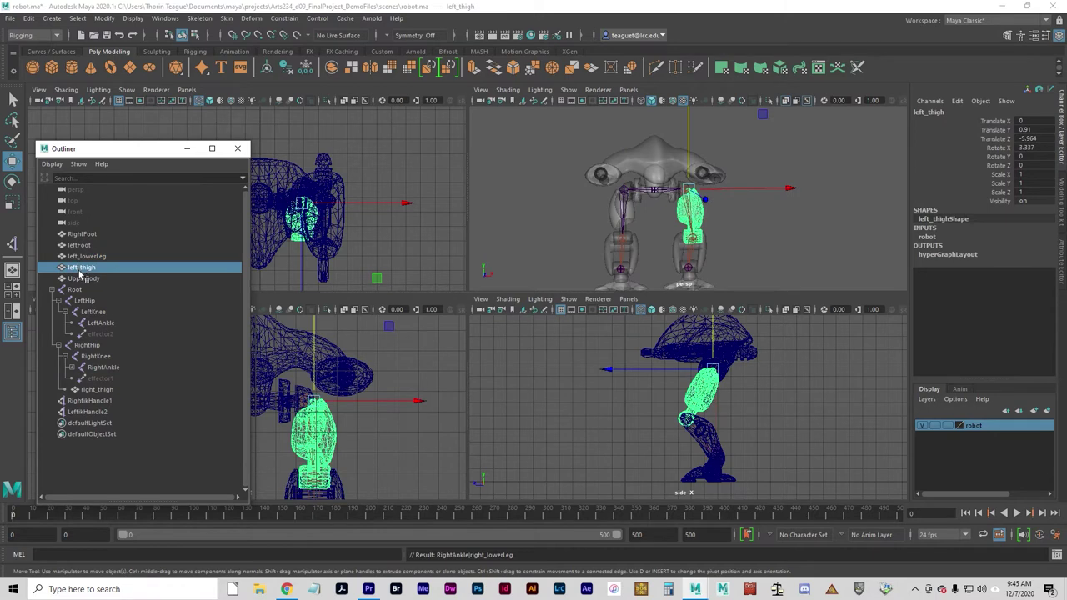
middle_drag(80, 273, 103, 278)
click(82, 259)
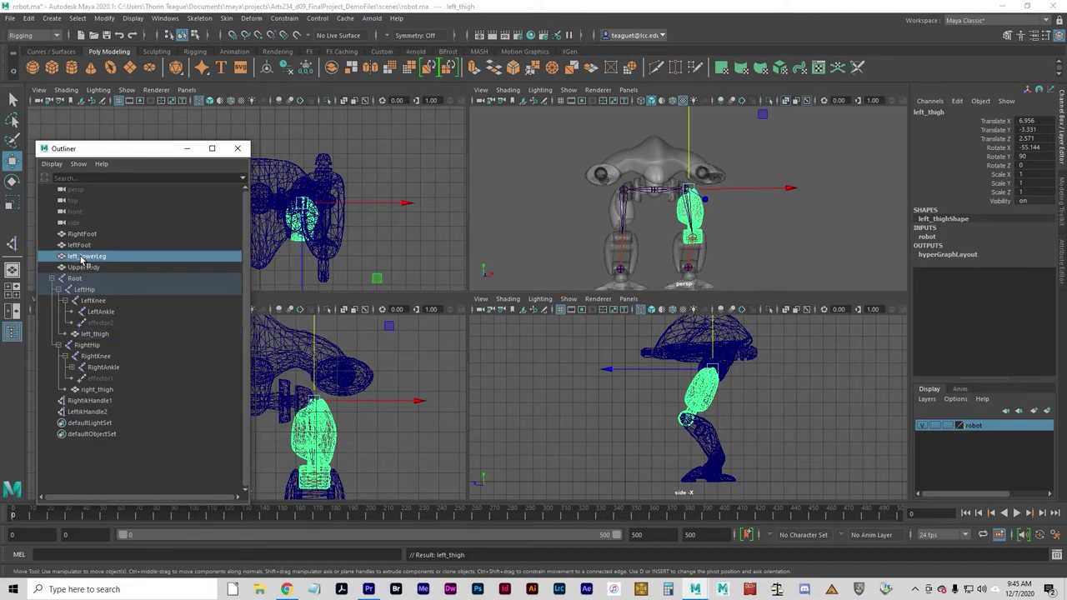
middle_drag(79, 260, 103, 307)
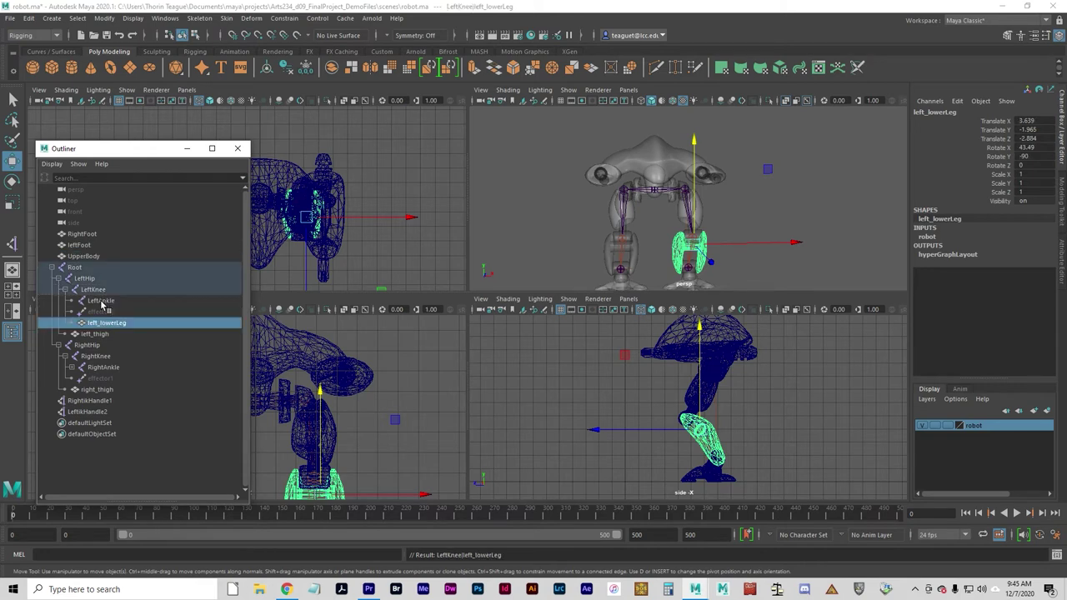
- Fix the parenting: right_lowerLeg under RightKnee, left_thigh under LeftHip, left_lowerLeg under LeftKnee
click(81, 367)
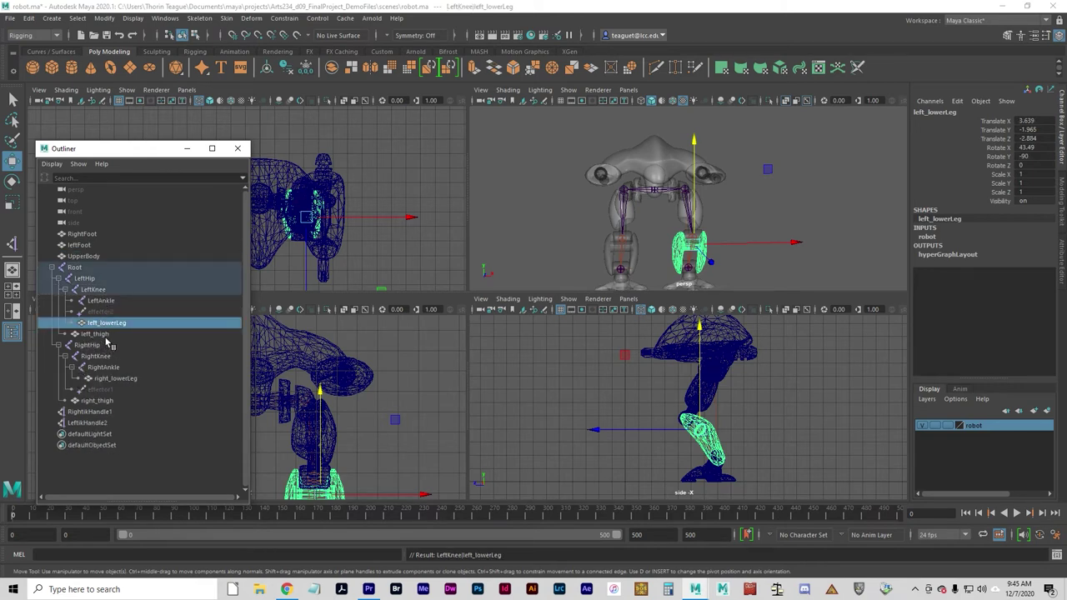
middle_drag(96, 386, 102, 382)
click(102, 379)
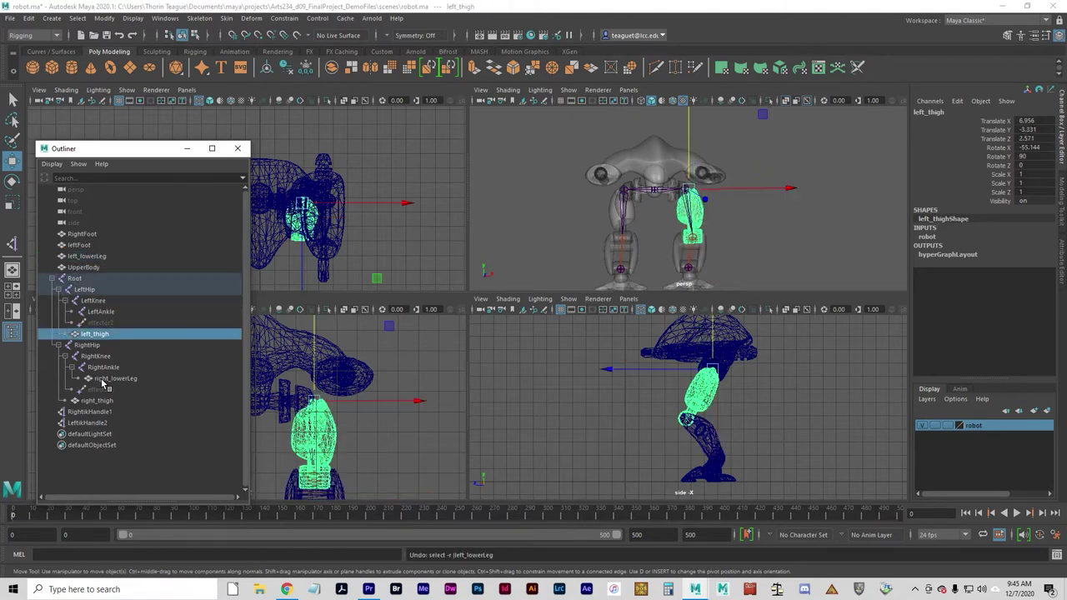
key(ctrl+z)
key(ctrl+z)
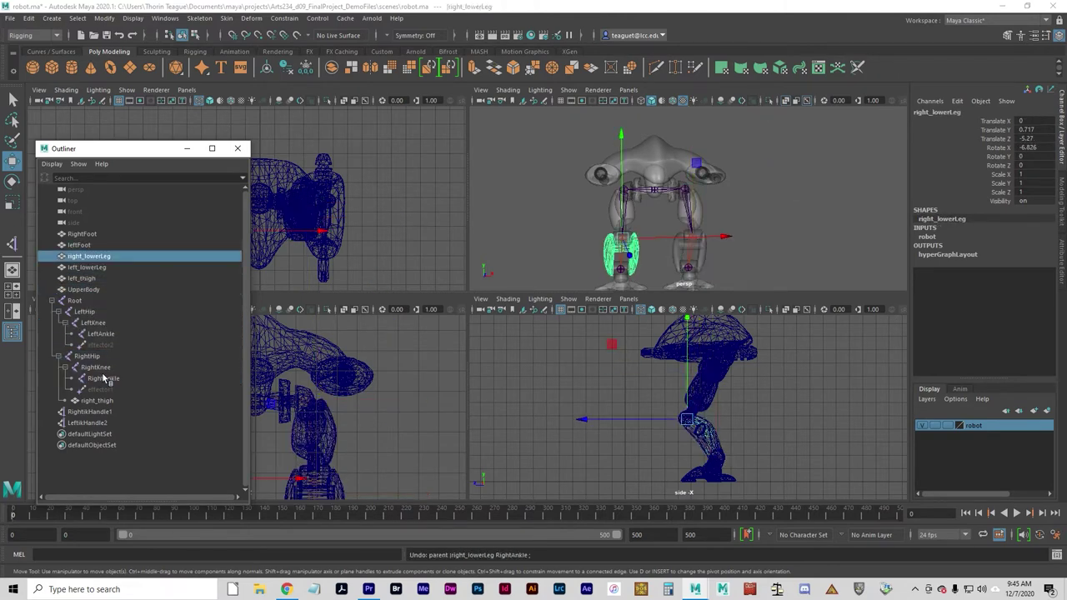
middle_drag(92, 256, 95, 370)
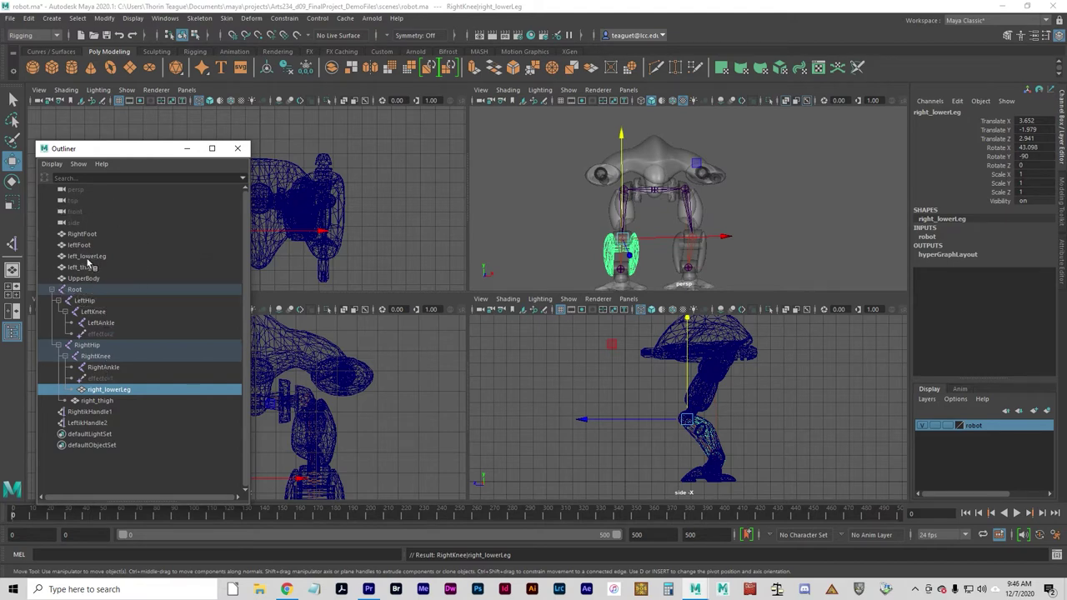
middle_drag(82, 267, 85, 306)
click(81, 268)
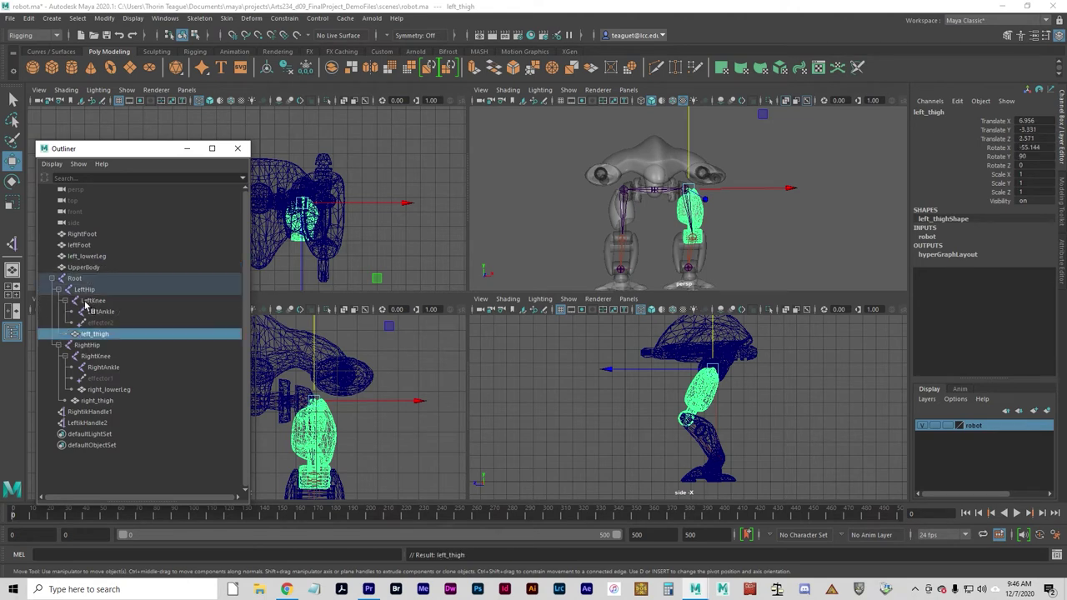
click(84, 257)
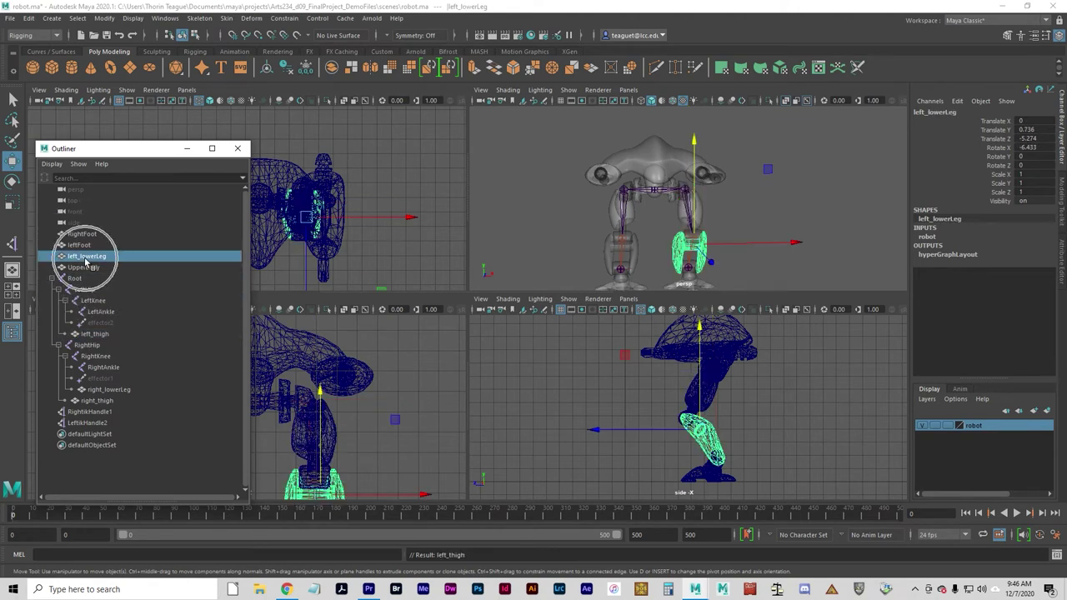
middle_drag(84, 258, 87, 302)
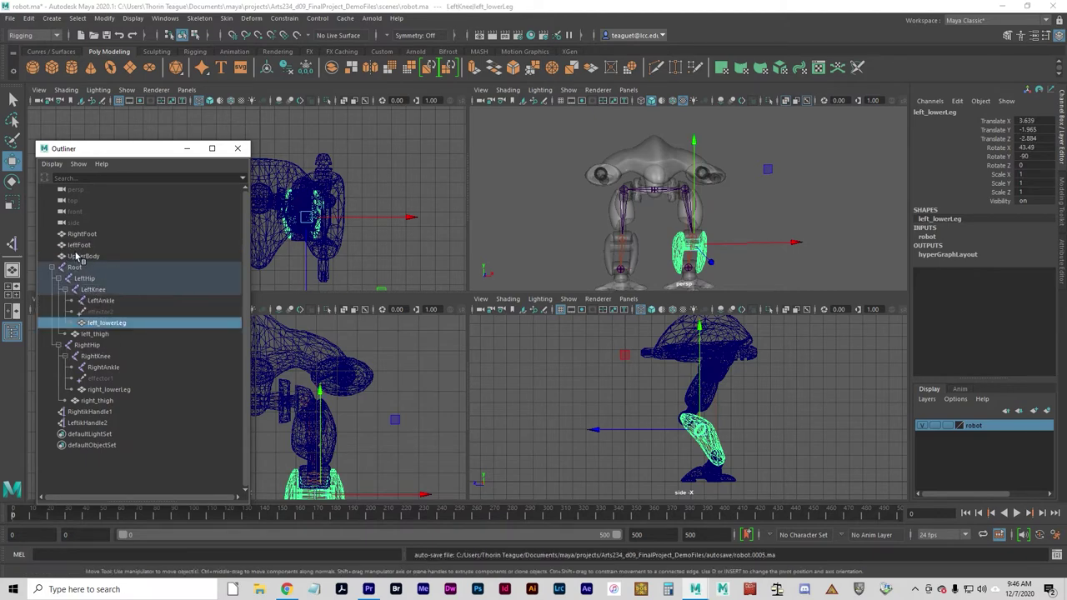
click(75, 257)
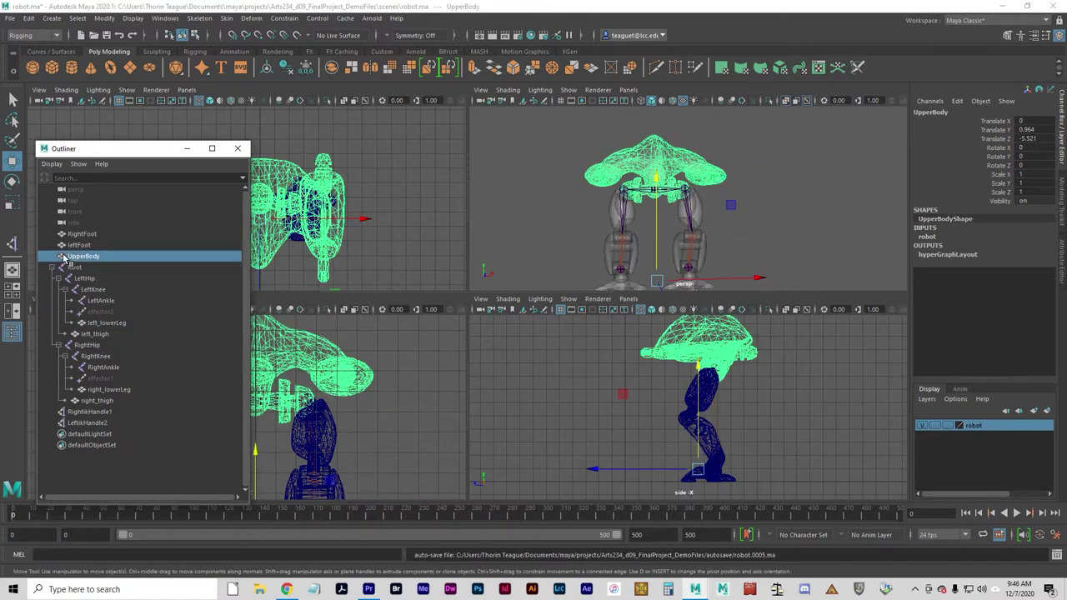
- Parent UpperBody under the Root joint and test-move it, undoing the move
mouse_move(74, 260)
middle_down()
mouse_move(73, 277)
mouse_move(81, 273)
middle_up()
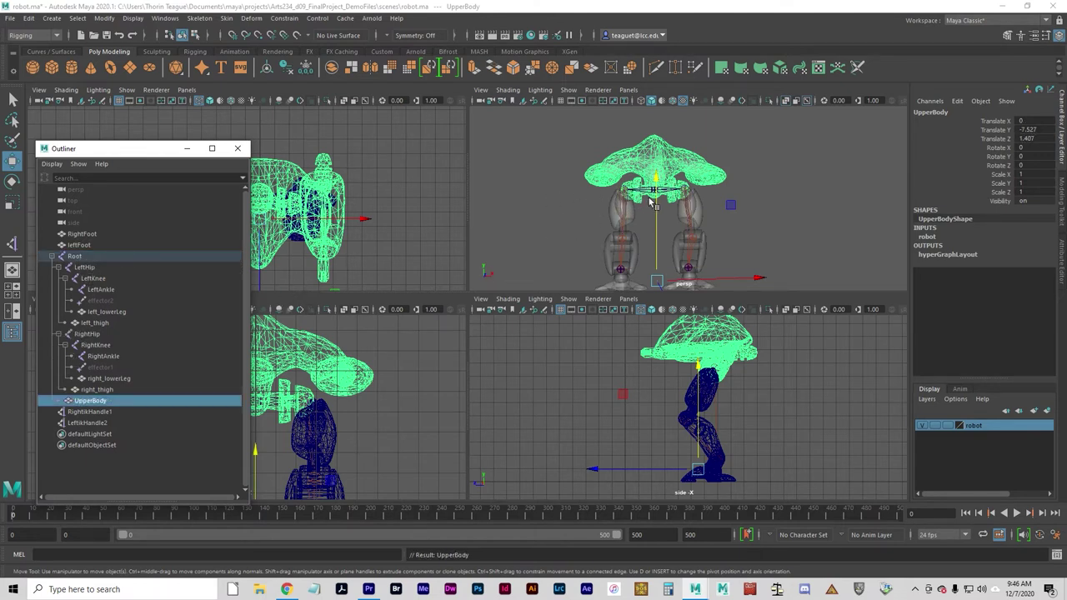
drag(655, 203, 659, 179)
key(ctrl+z)
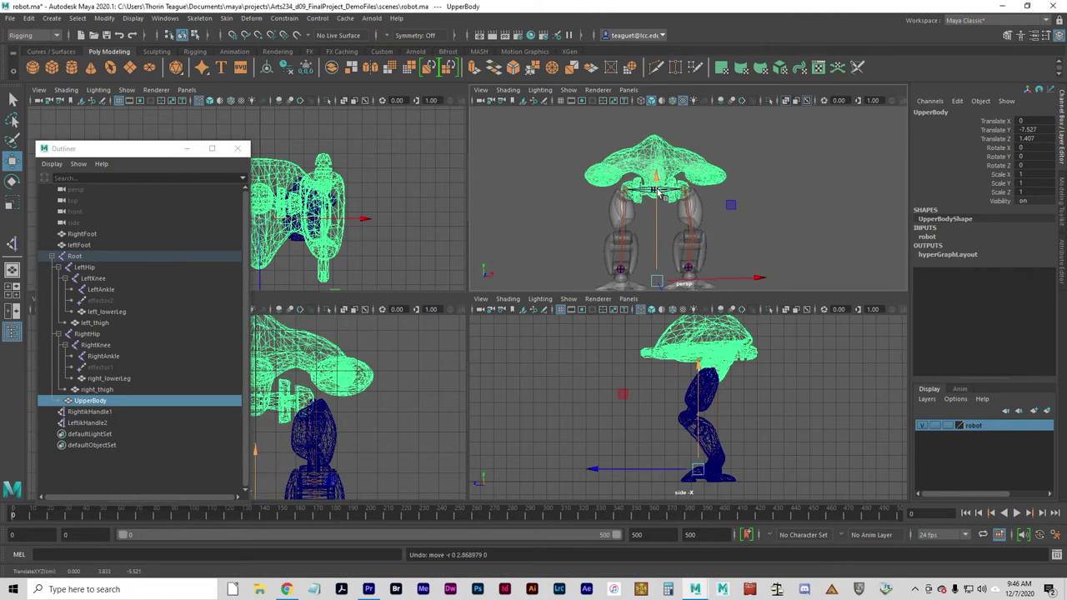
key(q)
key(w)
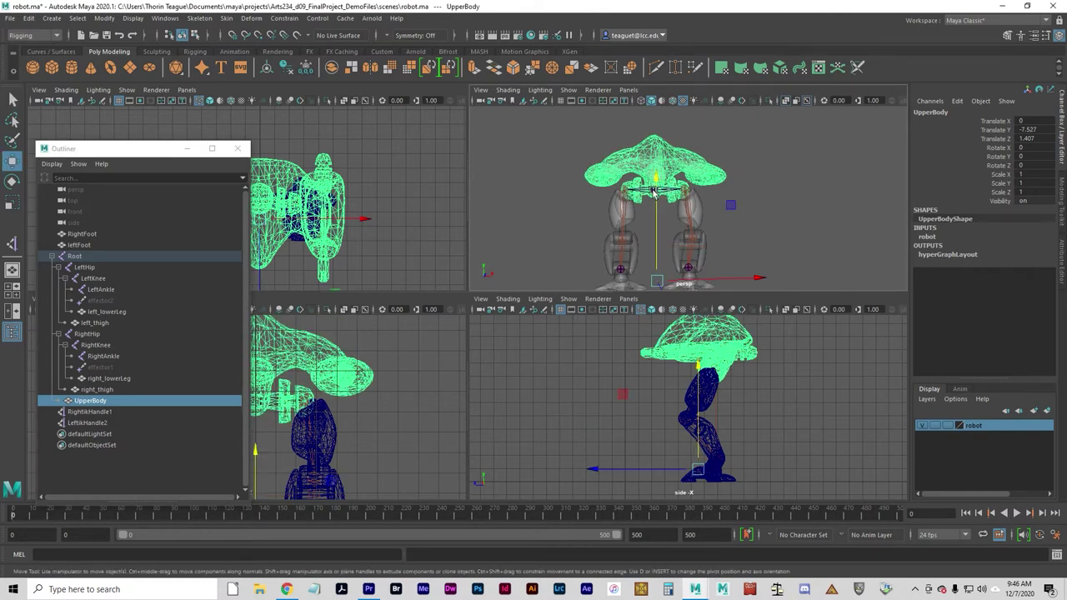
- Test moving and rotating Root, undo back to the upright pose, and deselect
click(75, 256)
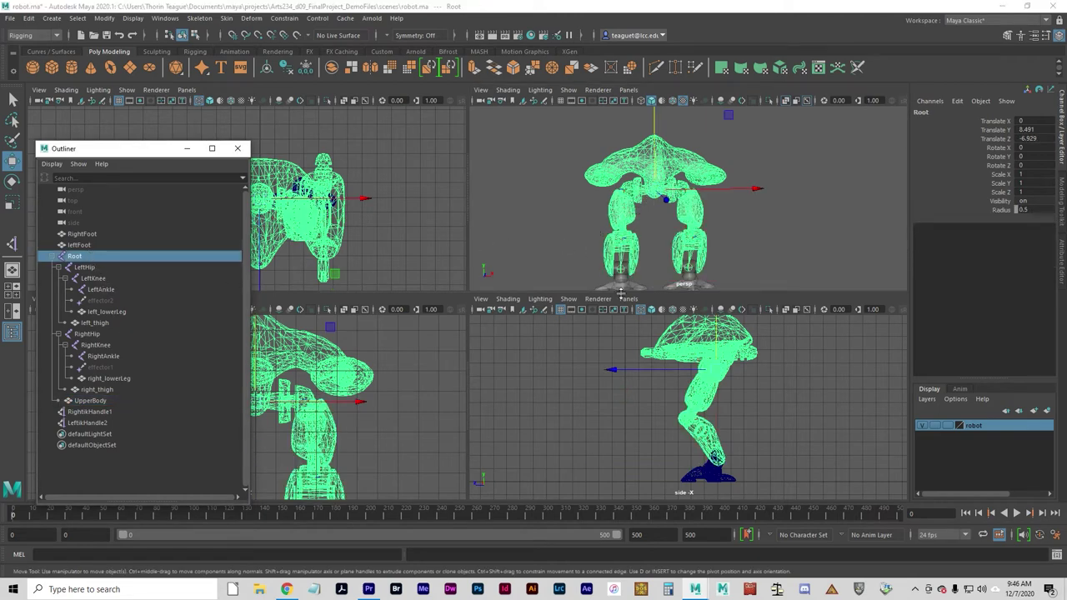
mouse_move(717, 370)
mouse_down()
mouse_move(712, 388)
mouse_move(667, 367)
mouse_move(717, 388)
mouse_move(788, 392)
mouse_move(709, 371)
mouse_move(738, 392)
mouse_move(807, 367)
mouse_move(705, 363)
mouse_move(755, 363)
mouse_move(707, 367)
mouse_move(714, 385)
mouse_up()
key(e)
key(ctrl+z)
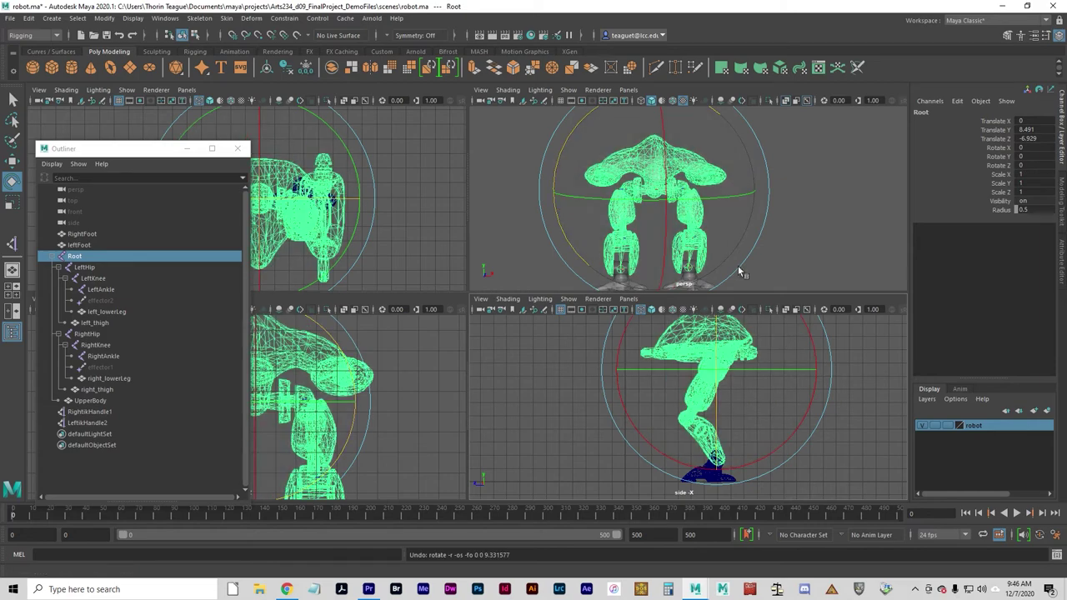
alt+drag(775, 242, 624, 135)
key(ctrl+z)
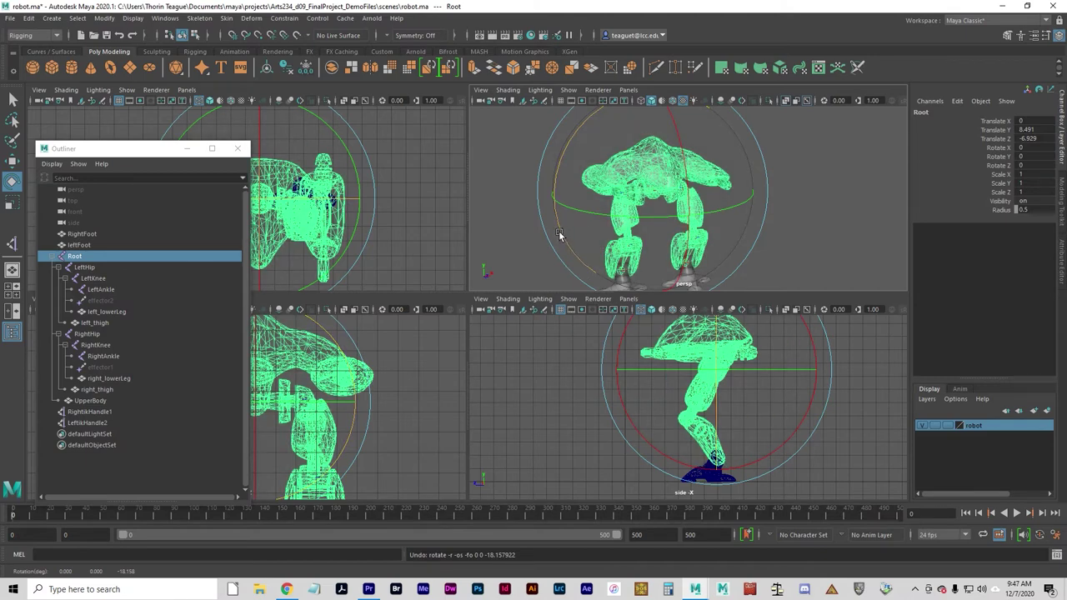
click(511, 220)
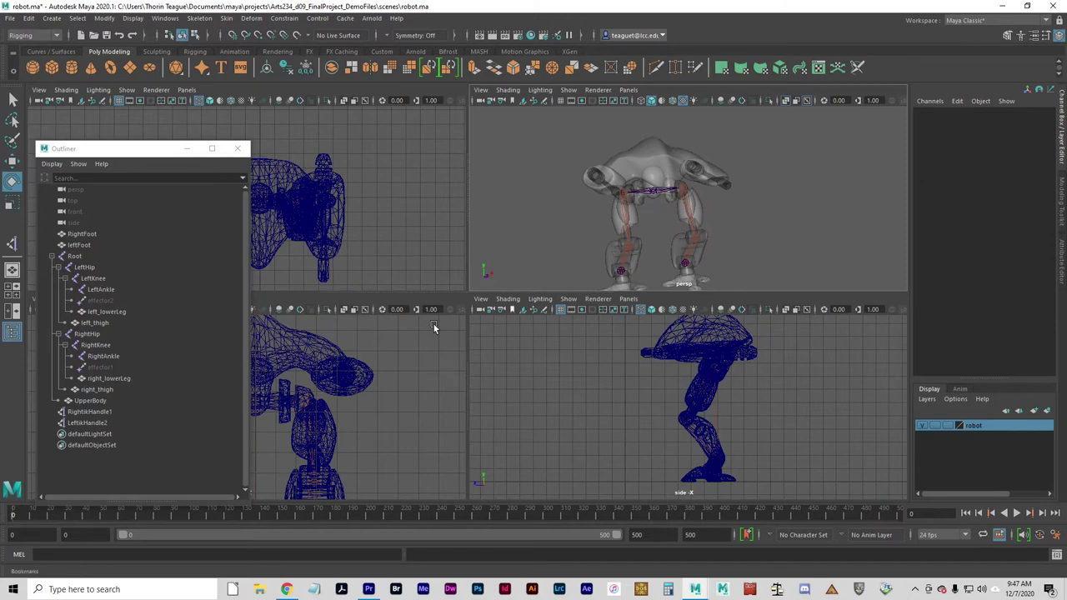
click(125, 411)
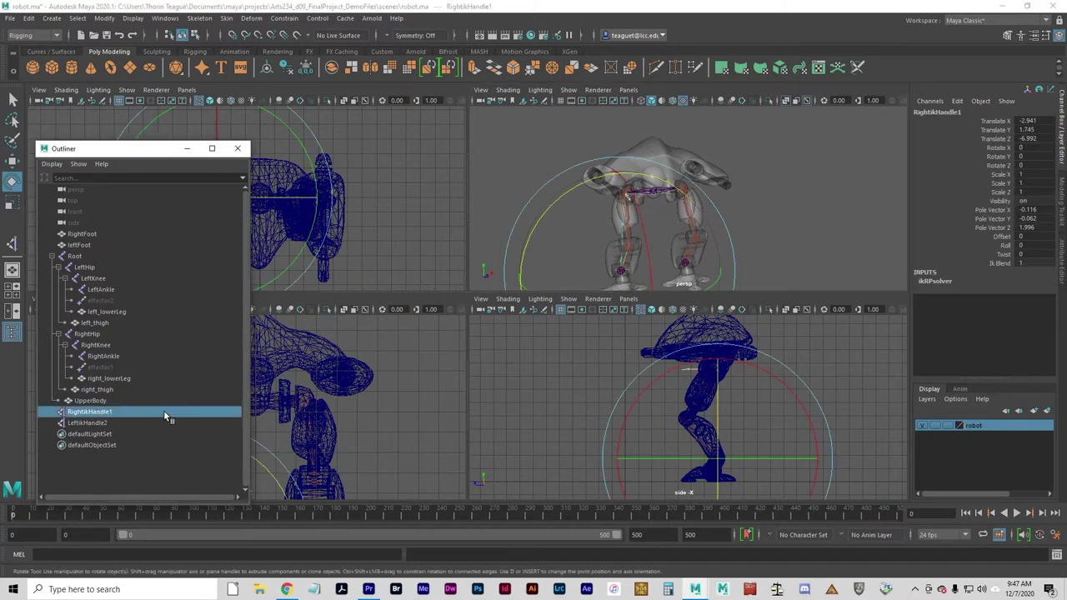
click(80, 245)
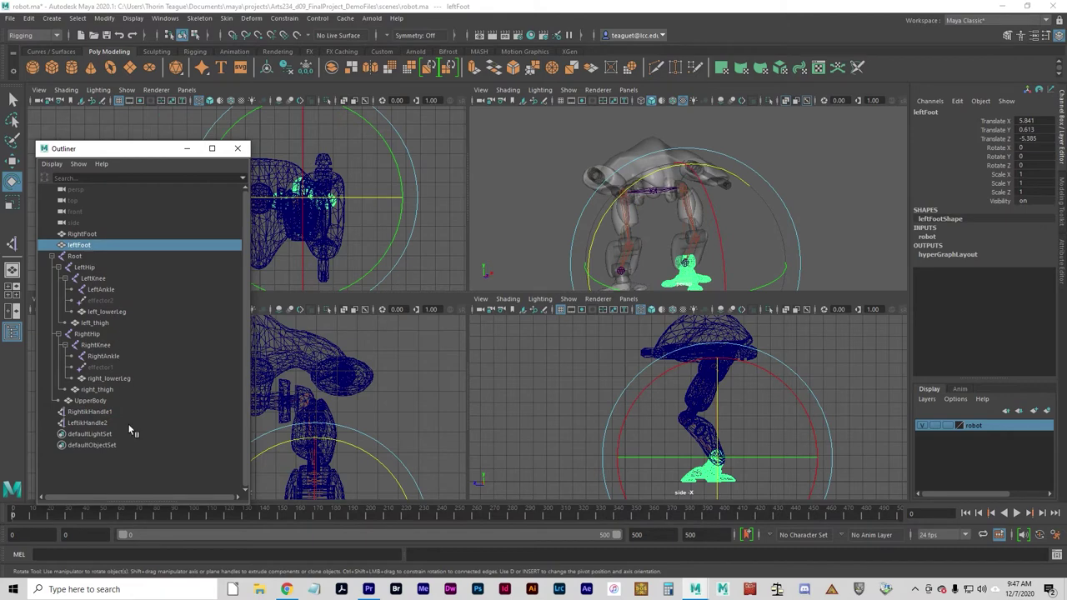
click(82, 235)
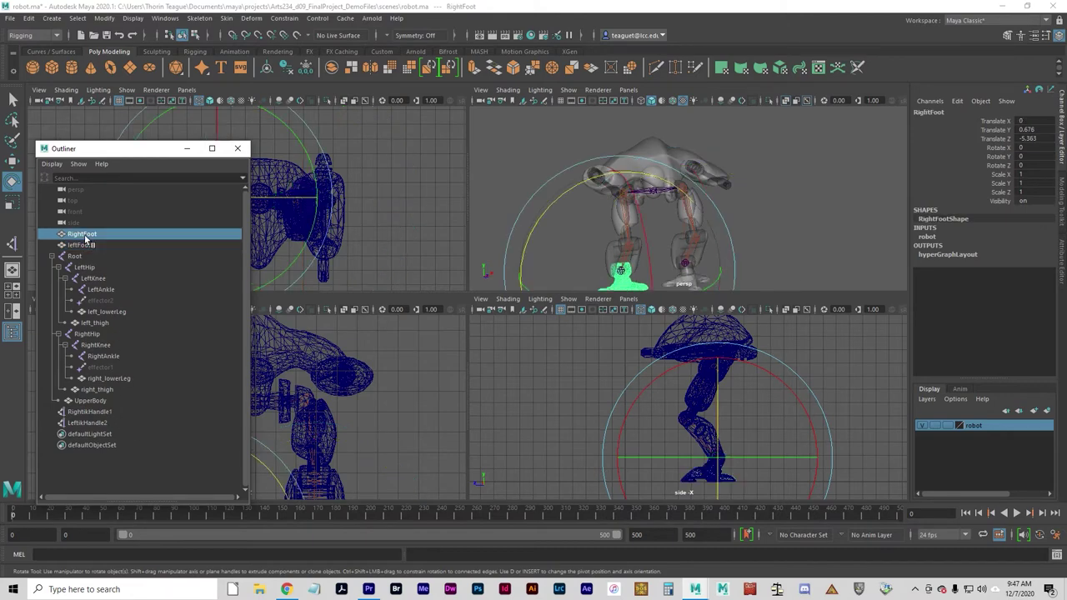
click(102, 290)
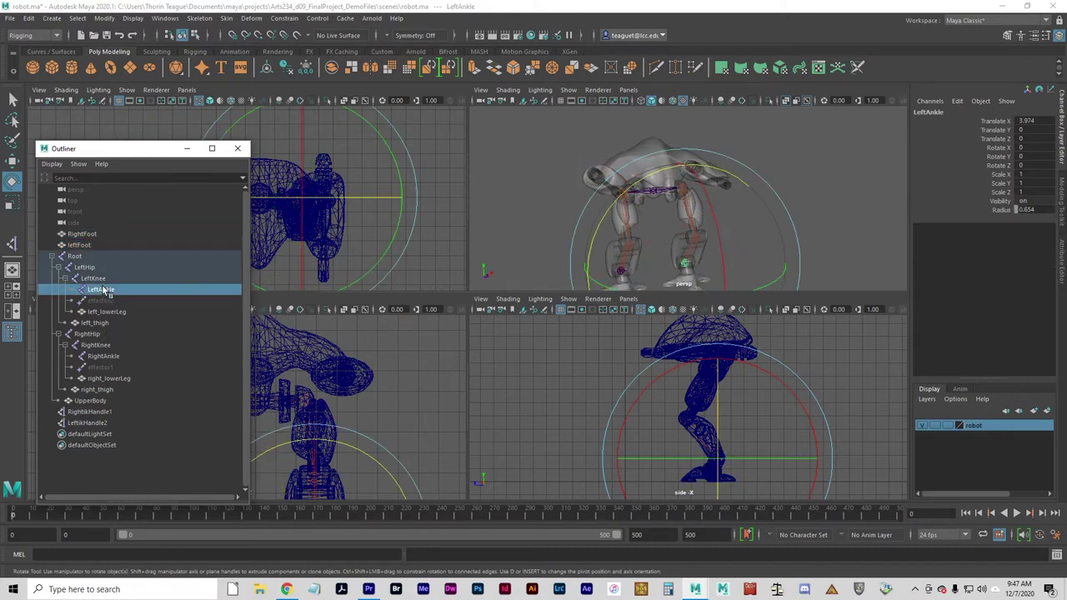
click(91, 244)
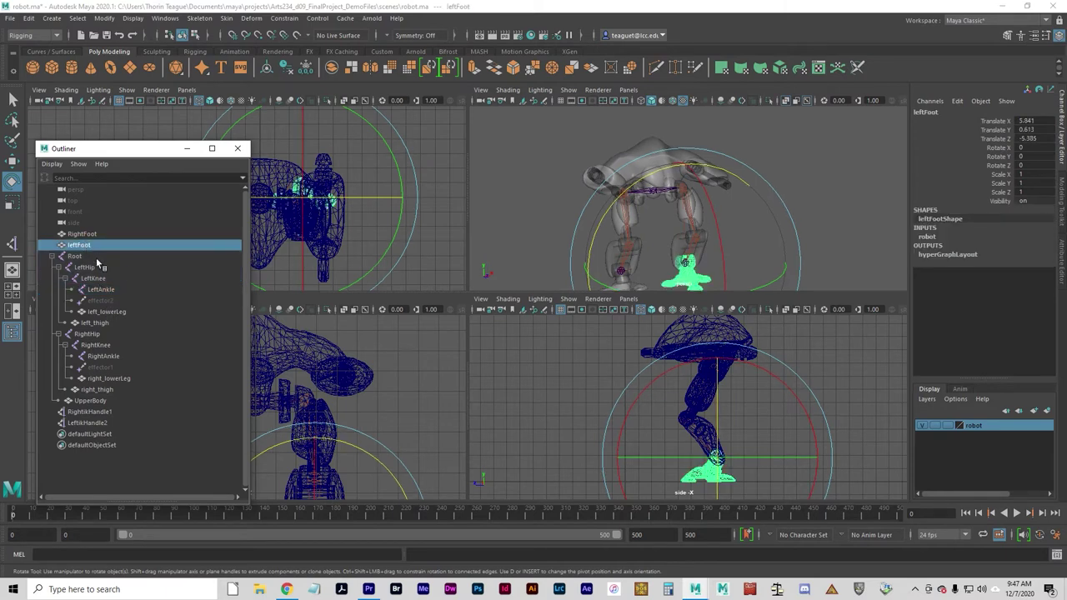
middle_drag(88, 244, 113, 291)
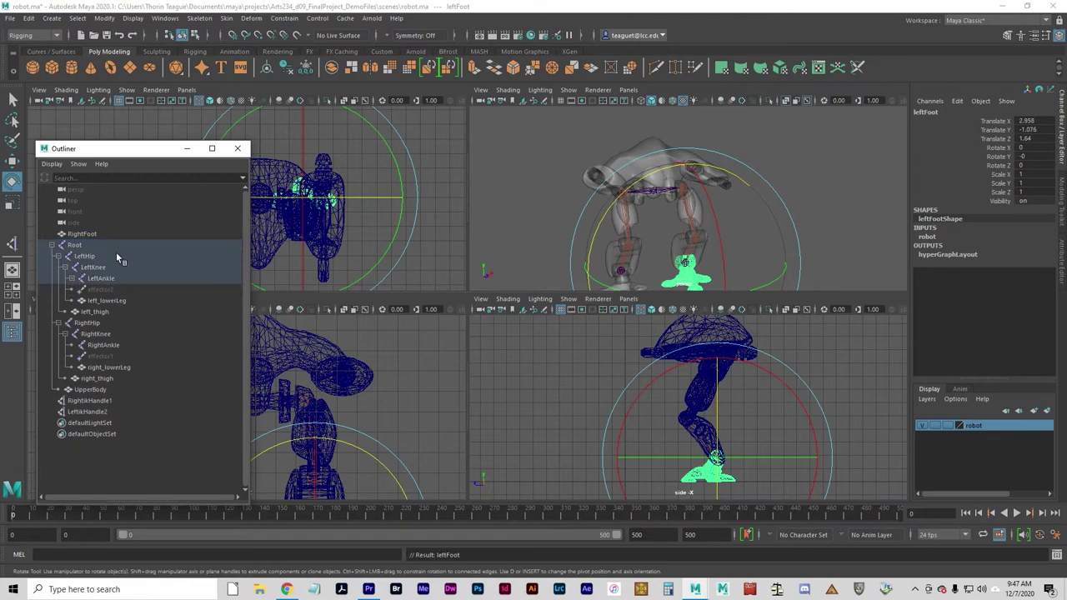
click(82, 234)
middle_drag(84, 239, 114, 345)
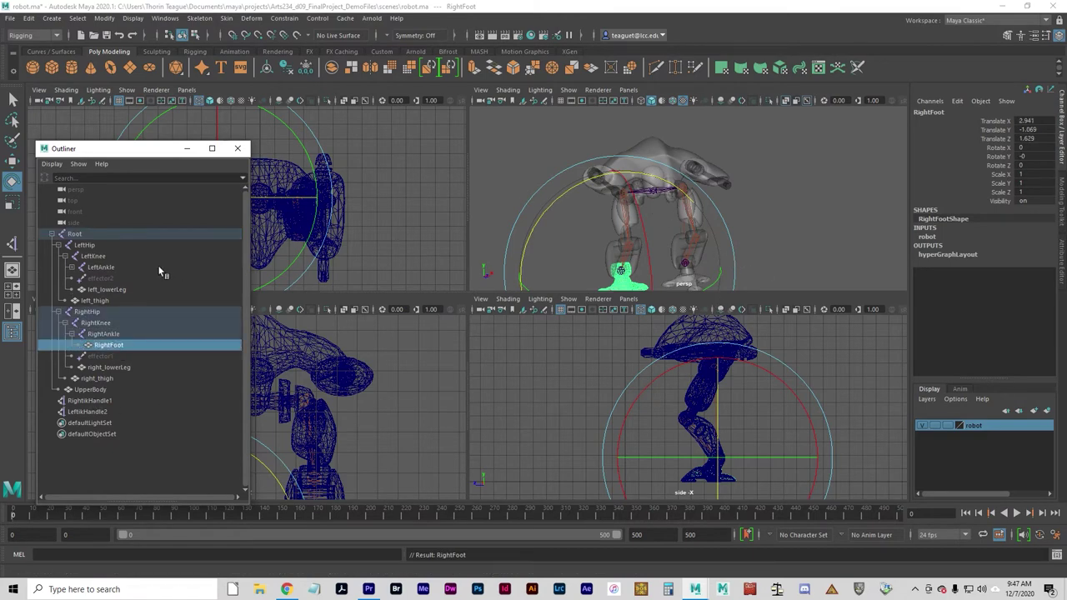
click(103, 235)
key(w)
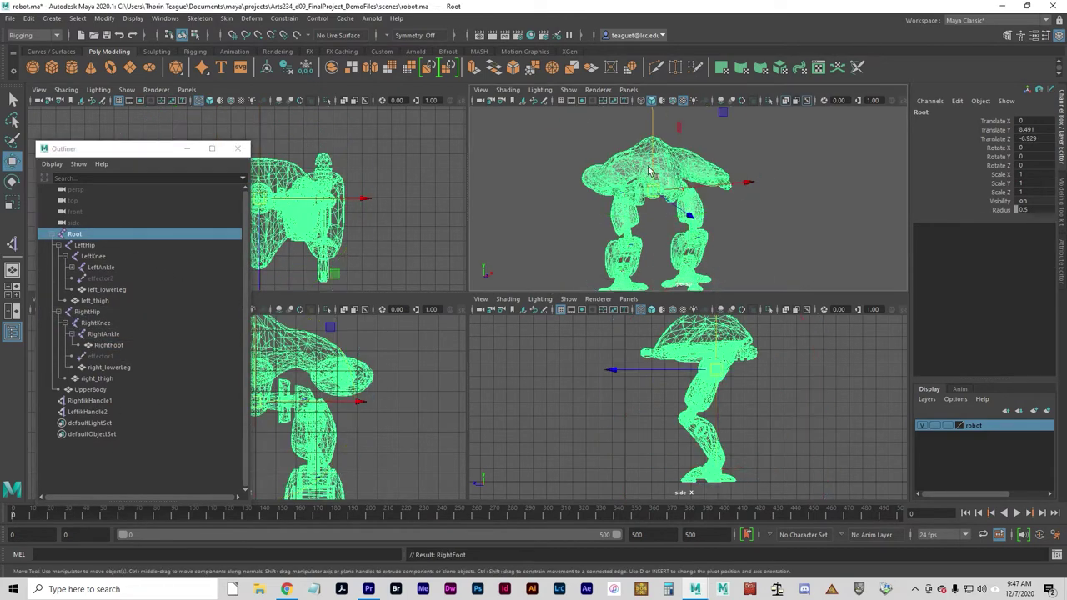
drag(713, 372, 690, 372)
key(ctrl+z)
key(ctrl+z)
key(ctrl+z)
key(ctrl+z)
key(ctrl+z)
key(ctrl+z)
key(ctrl+z)
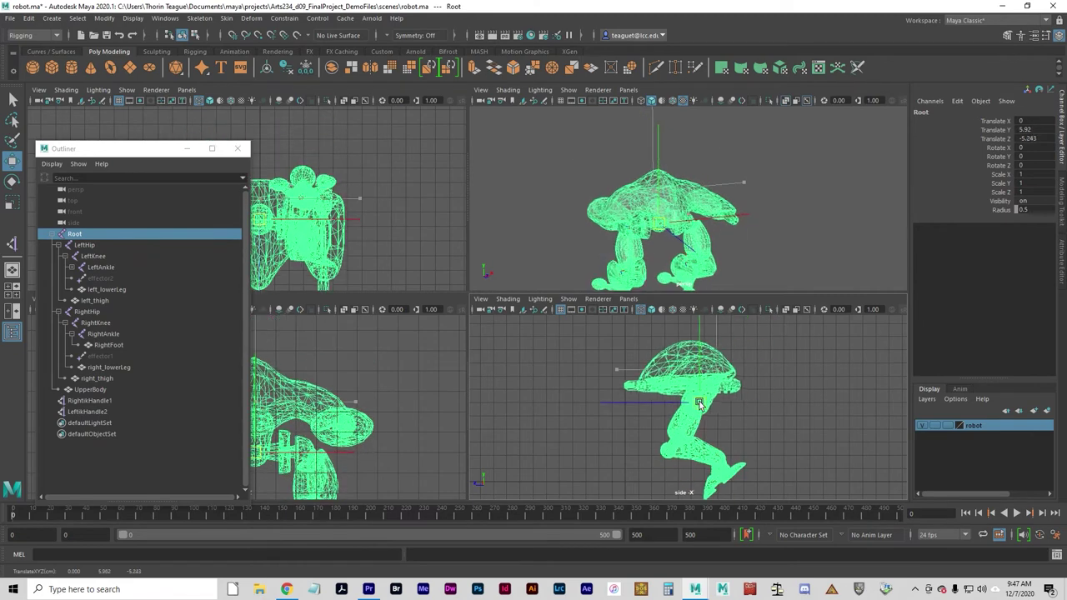
key(ctrl+z)
key(ctrl+z)
key(ctrl+z)
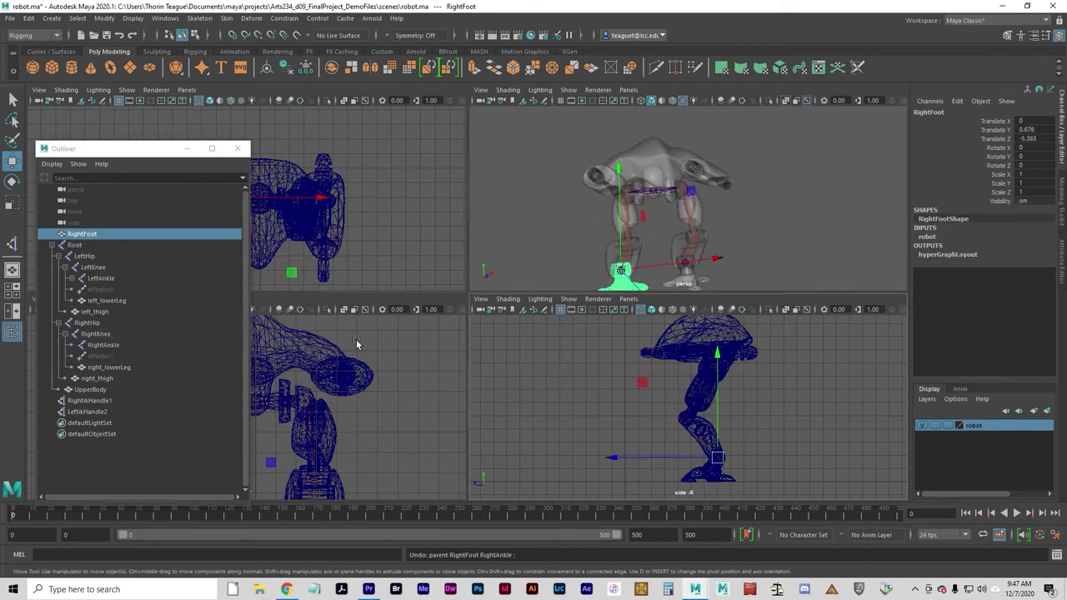
- Parent RightIkHandle1 under RightFoot and LeftIkHandle2 under leftFoot
key(ctrl+z)
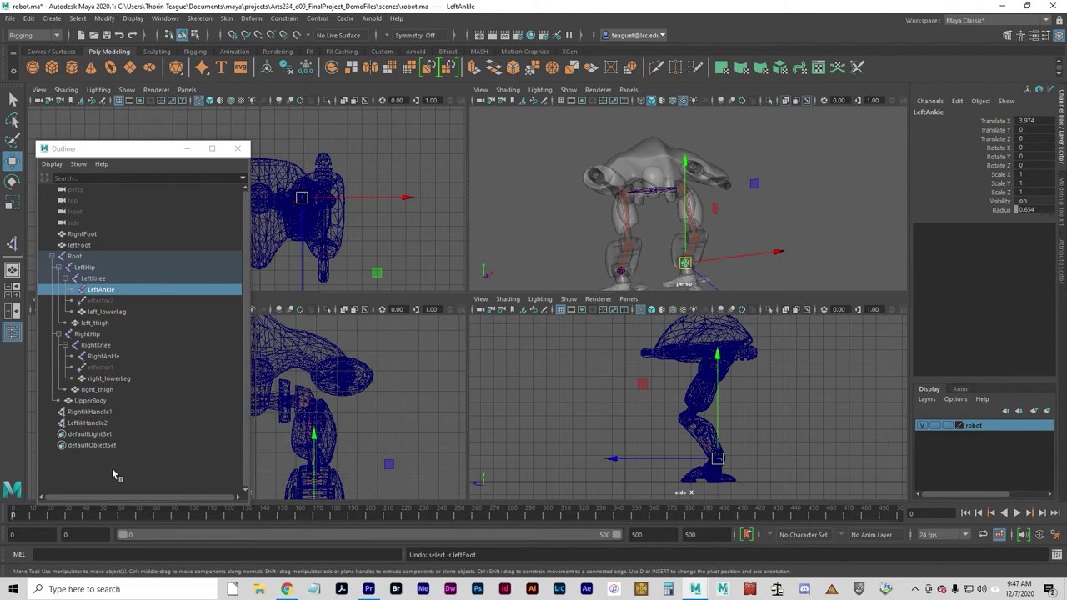
click(90, 412)
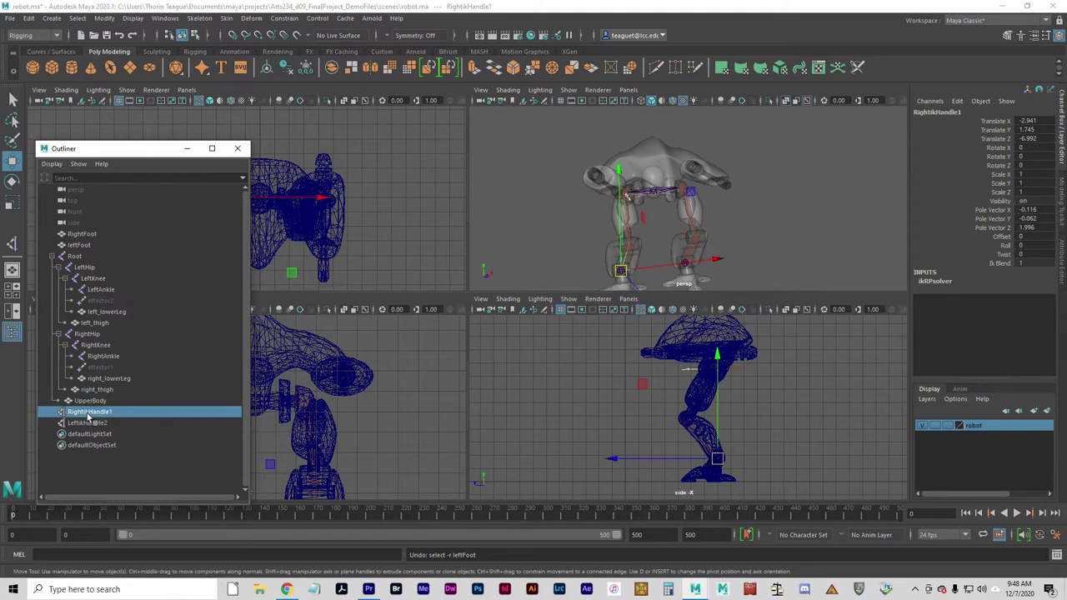
middle_drag(84, 417, 90, 238)
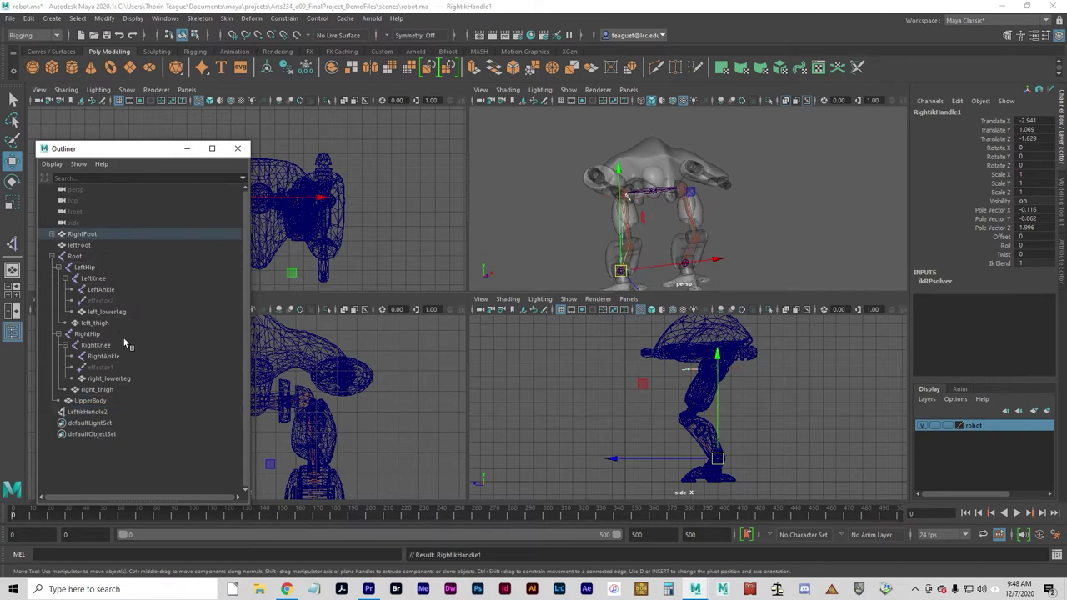
click(86, 413)
middle_drag(81, 414, 79, 246)
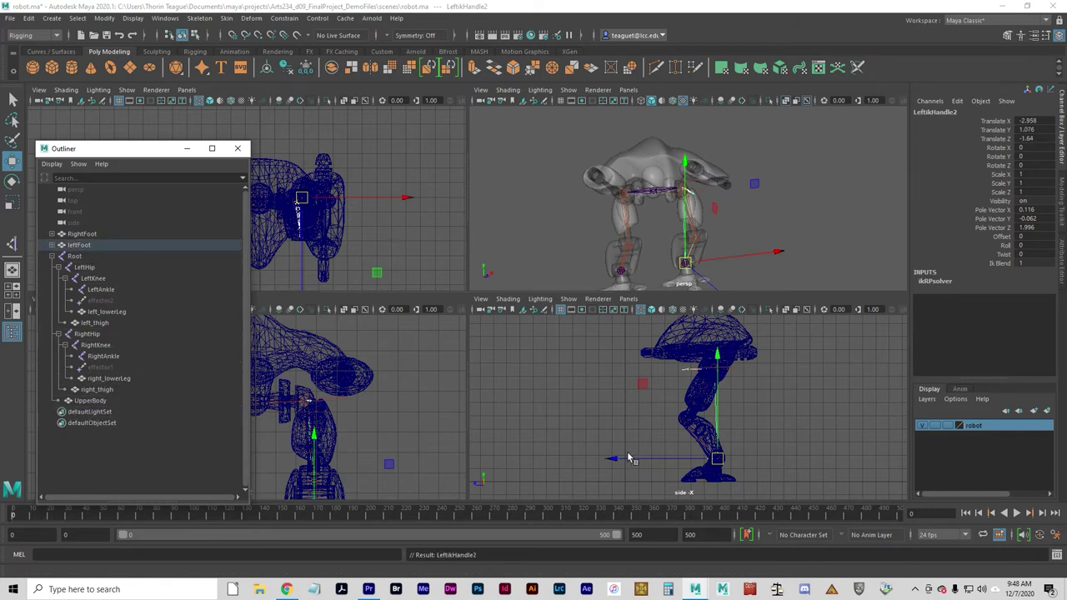
- Raise the RightFoot control so the right leg bends at the knee
click(624, 284)
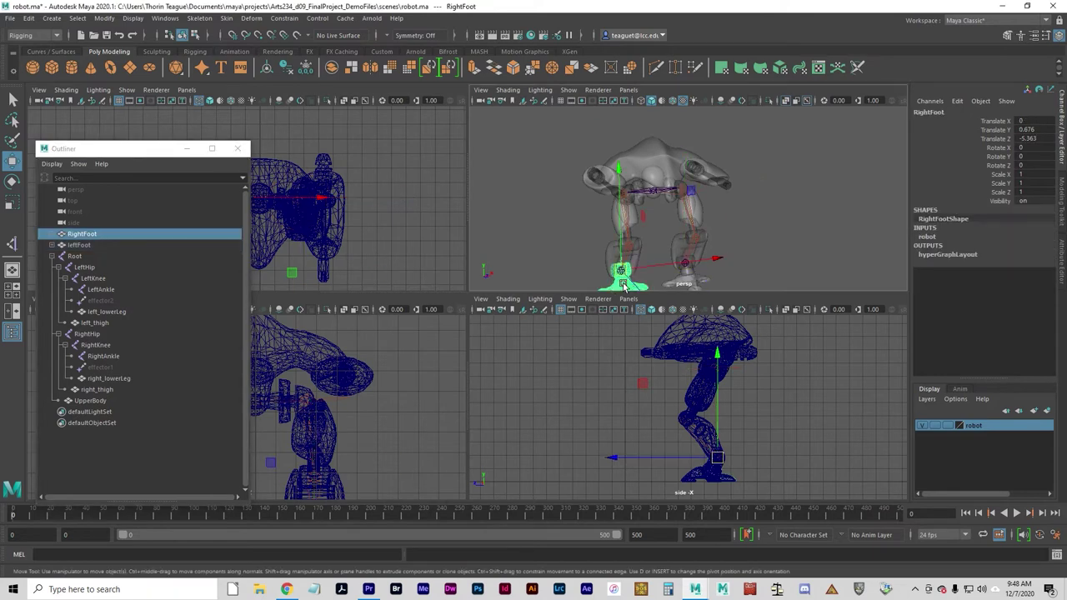
alt+drag(548, 245, 737, 235)
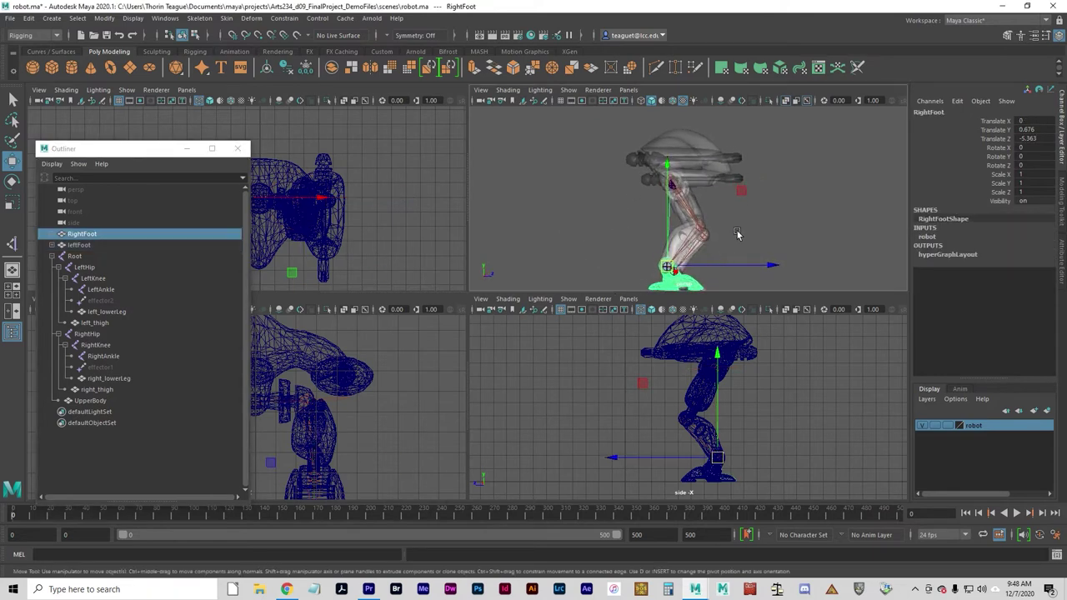
middle_drag(751, 192, 684, 223)
- Tilt the RightFoot control around X, then test-move the Root joint and undo it
key(e)
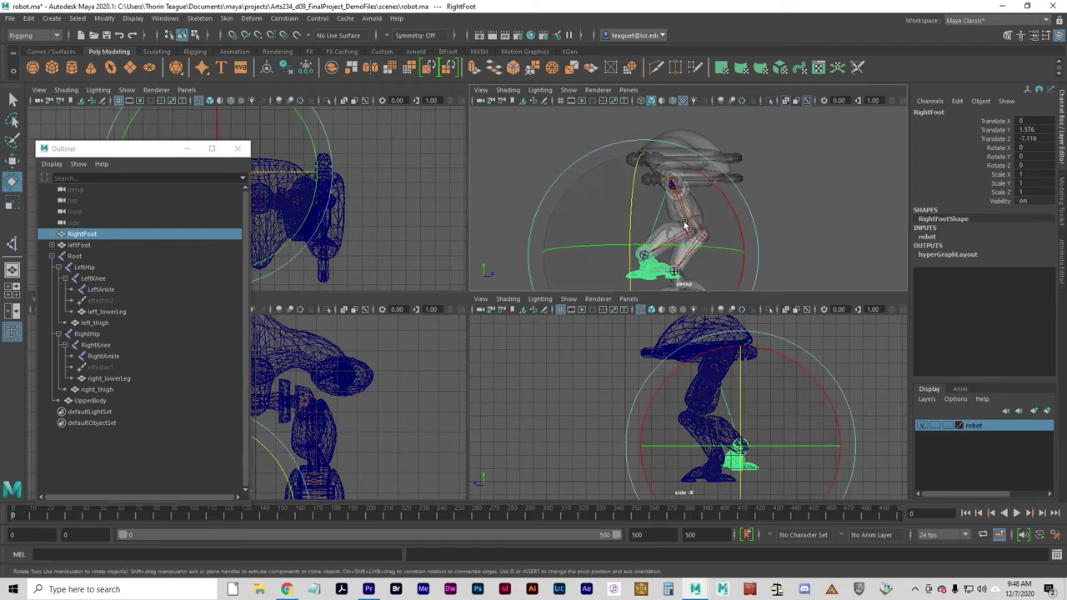
drag(739, 210, 750, 250)
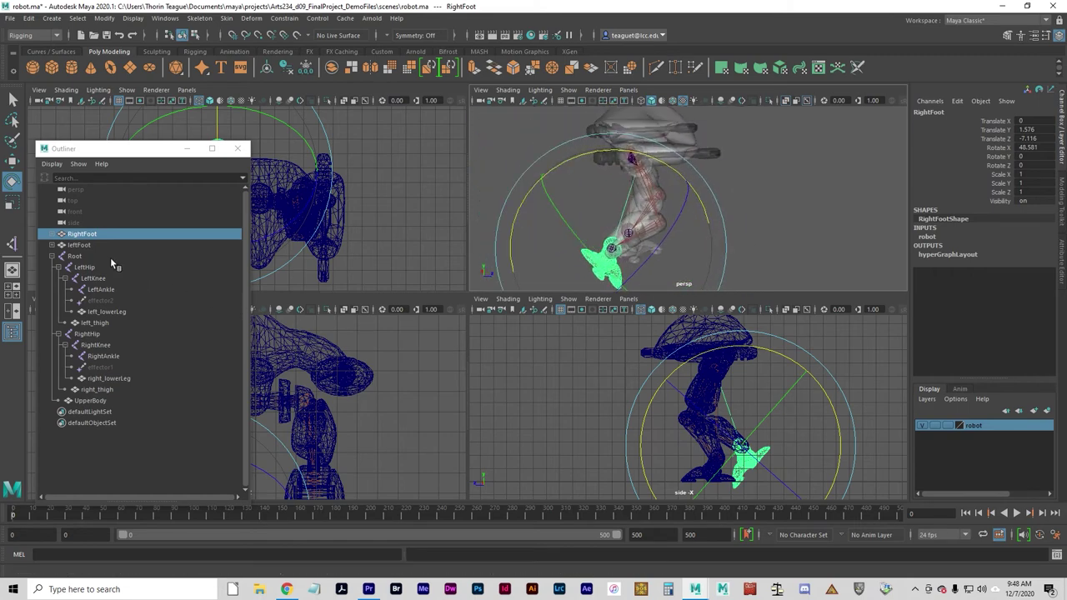
click(75, 256)
key(w)
alt+drag(689, 224, 733, 264)
scroll(733, 263, down, 1)
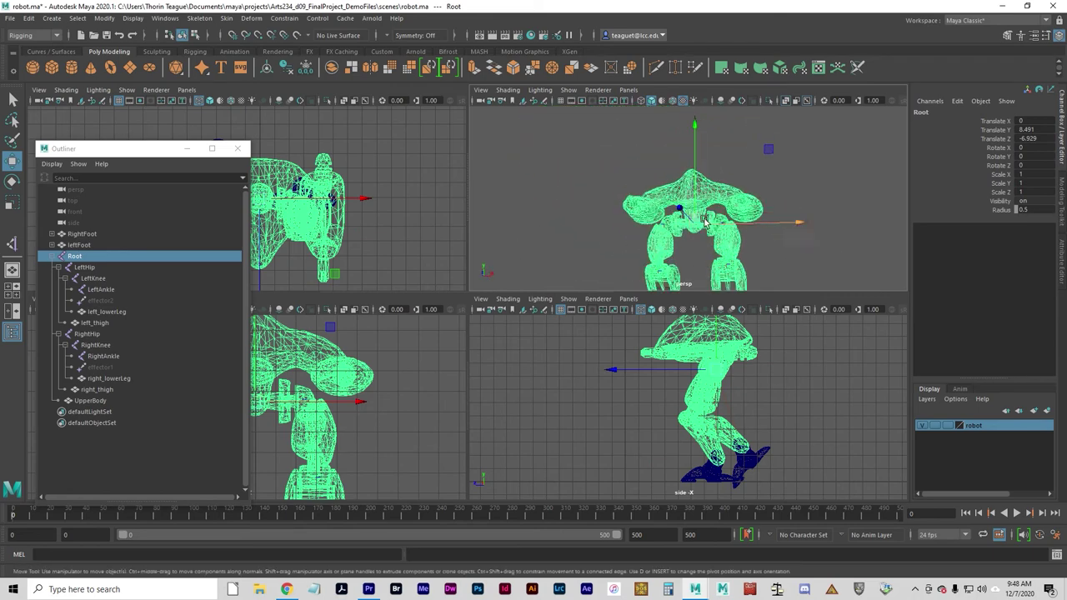
scroll(690, 246, down, 1)
drag(695, 219, 715, 245)
key(ctrl+z)
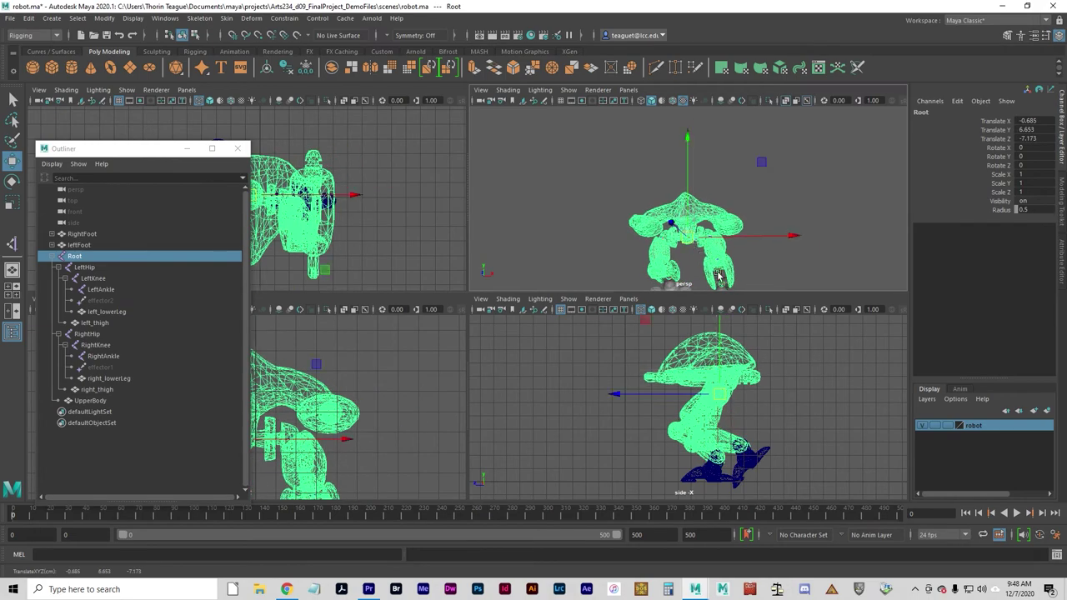
key(ctrl+z)
- Test tilting Root around Z and X, undoing each tilt, then deselect
key(e)
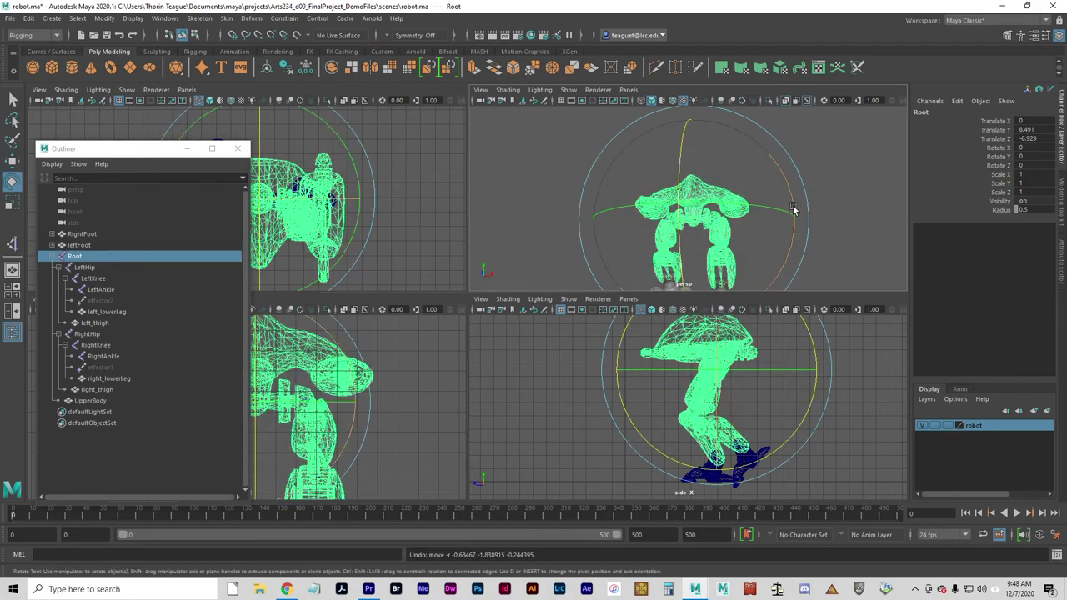
drag(788, 210, 814, 289)
key(ctrl+z)
drag(698, 190, 699, 239)
key(ctrl+z)
key(ctrl+z)
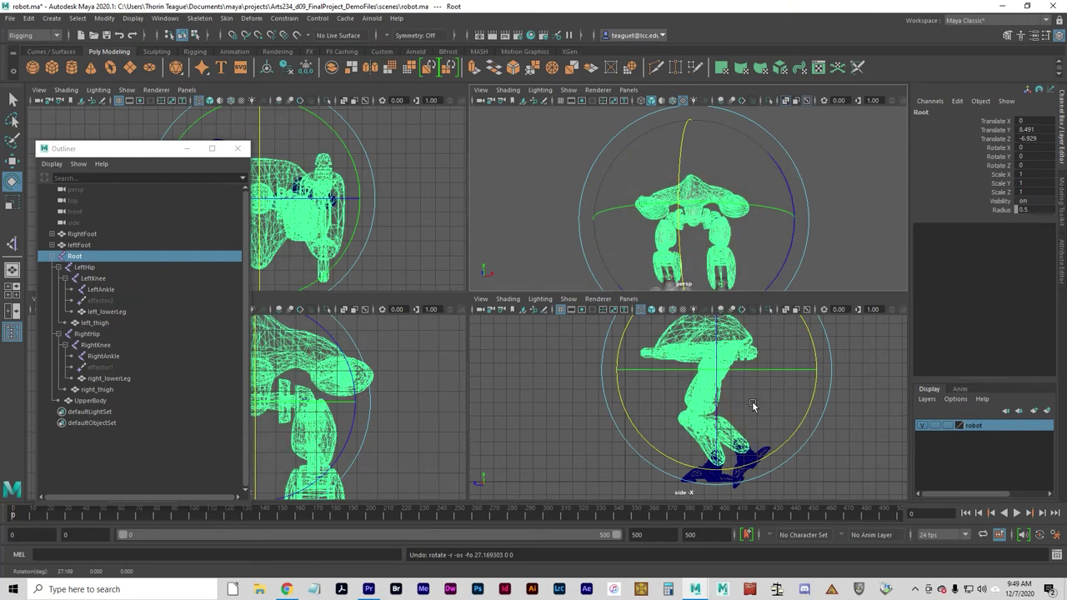
click(607, 445)
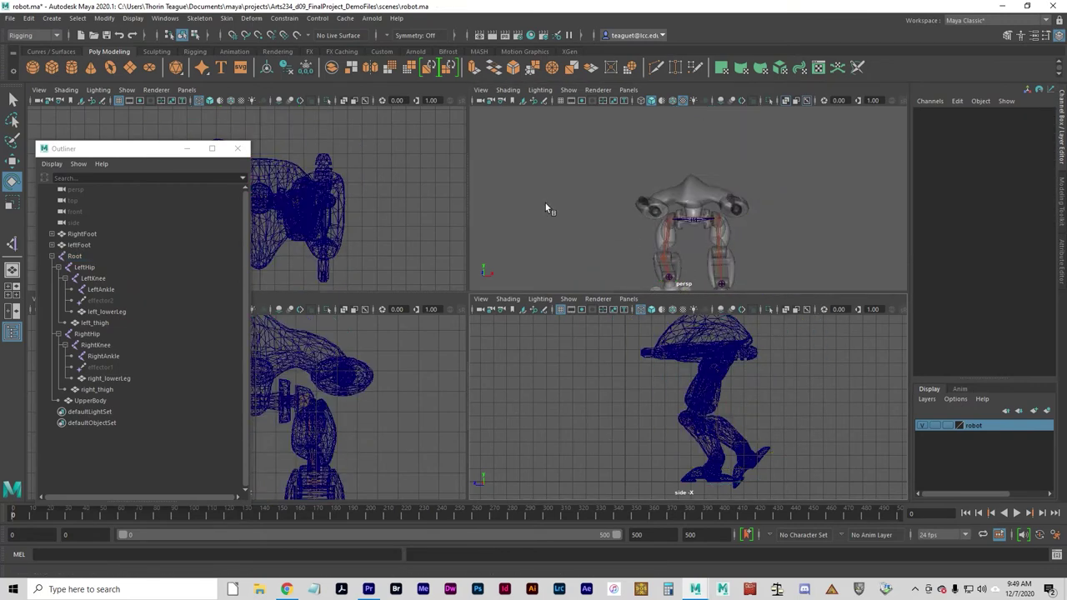
- Turn off X-Ray shading in the perspective view
mouse_move(545, 204)
alt+mouse_down()
mouse_move(617, 218)
mouse_move(600, 221)
mouse_move(566, 134)
alt+mouse_up()
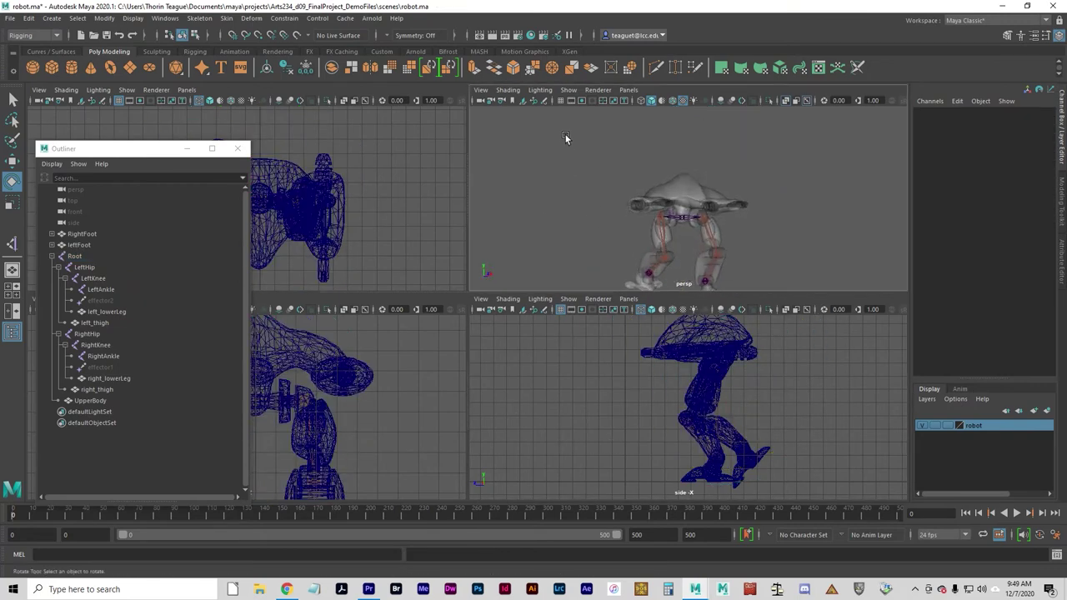
click(508, 89)
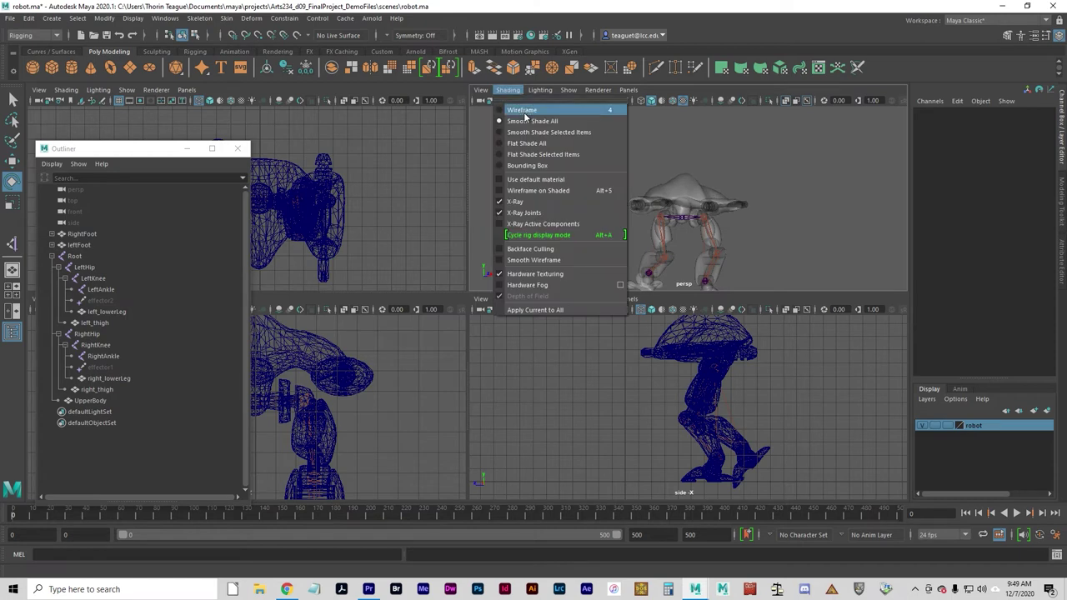
click(532, 203)
- Move the leftFoot control up and forward
mouse_move(622, 224)
alt+mouse_down()
mouse_move(743, 229)
mouse_move(714, 201)
mouse_move(788, 245)
mouse_move(704, 250)
alt+mouse_up()
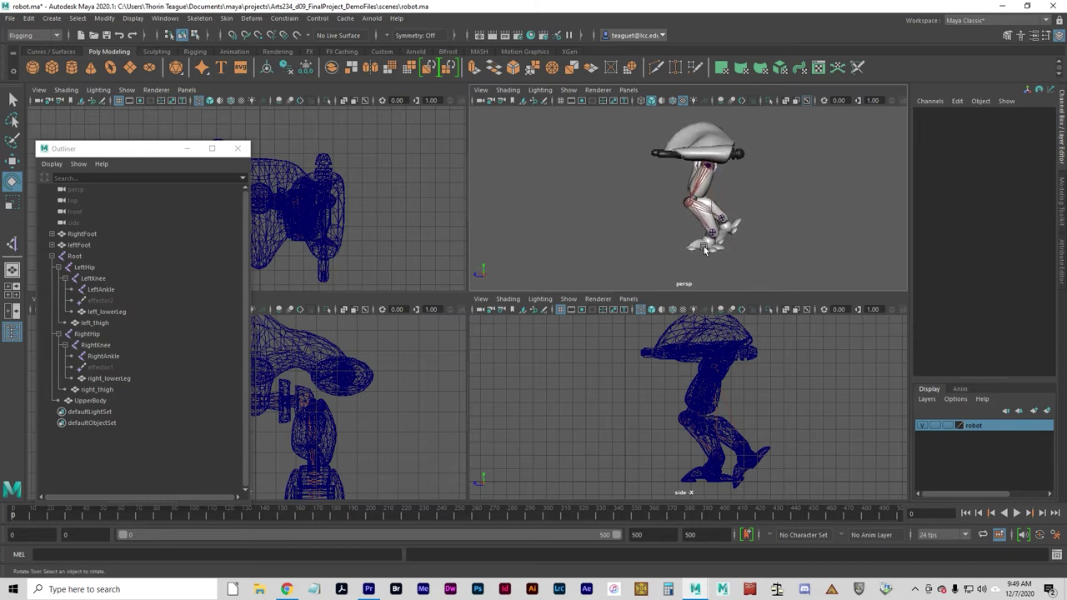
click(707, 247)
key(w)
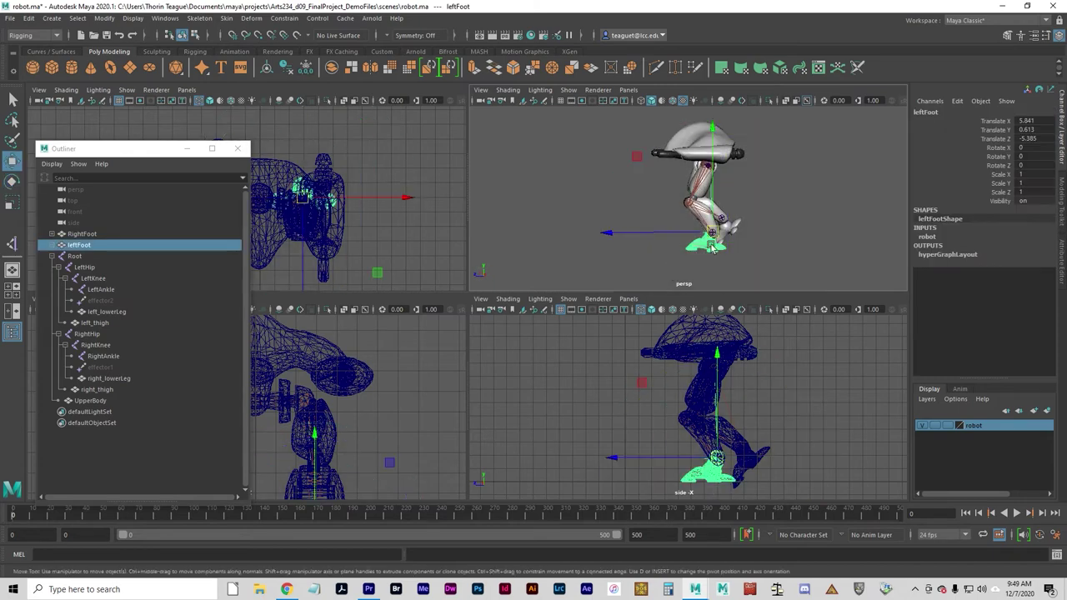
drag(637, 157, 593, 141)
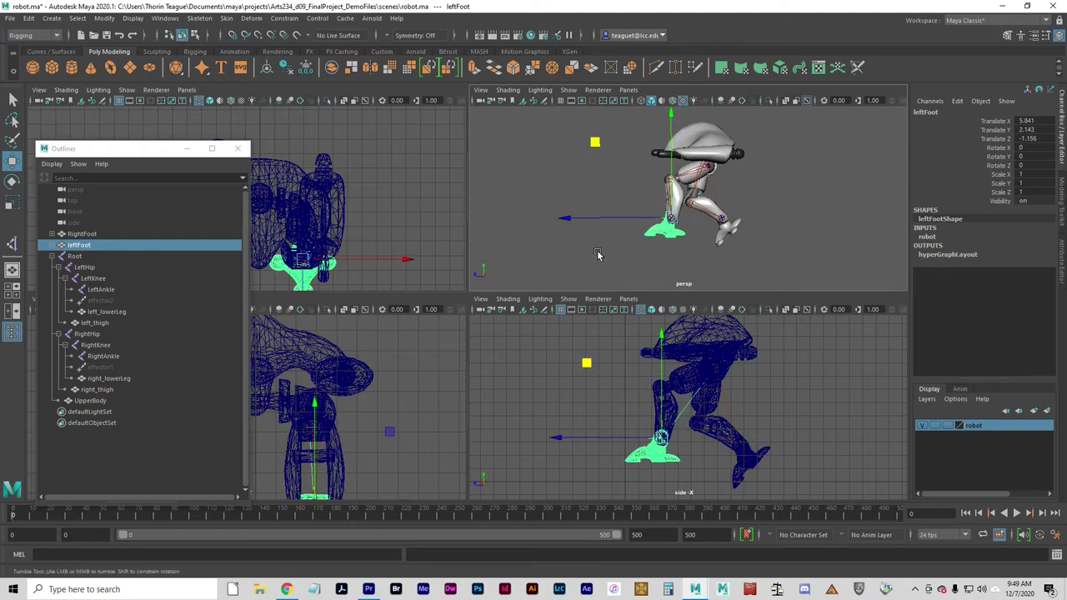
alt+drag(688, 280, 649, 203)
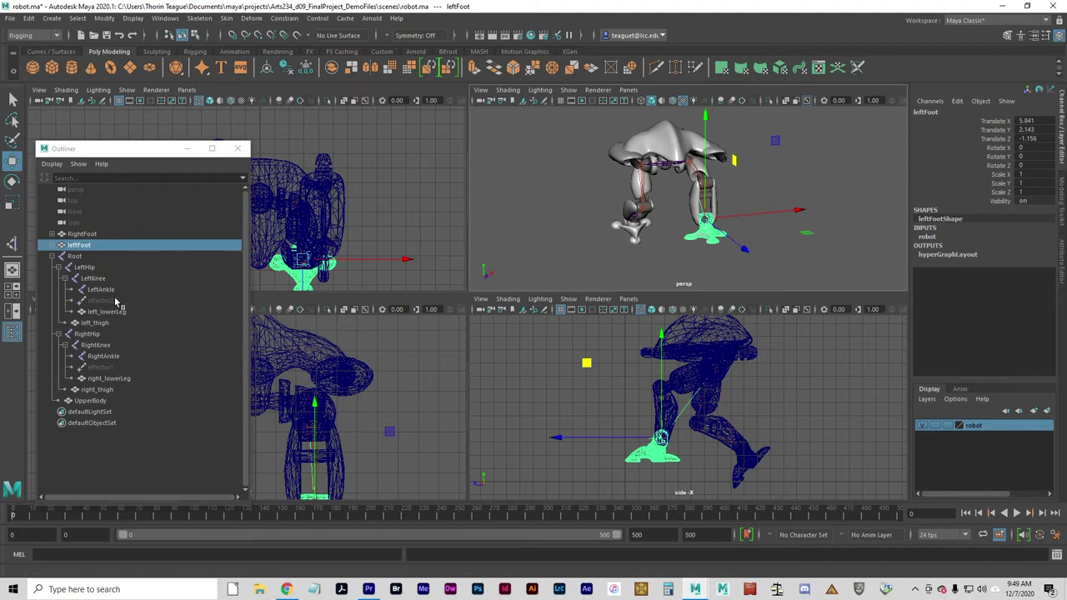
- Maximize the perspective view and test raising Root, undoing the raise
click(77, 256)
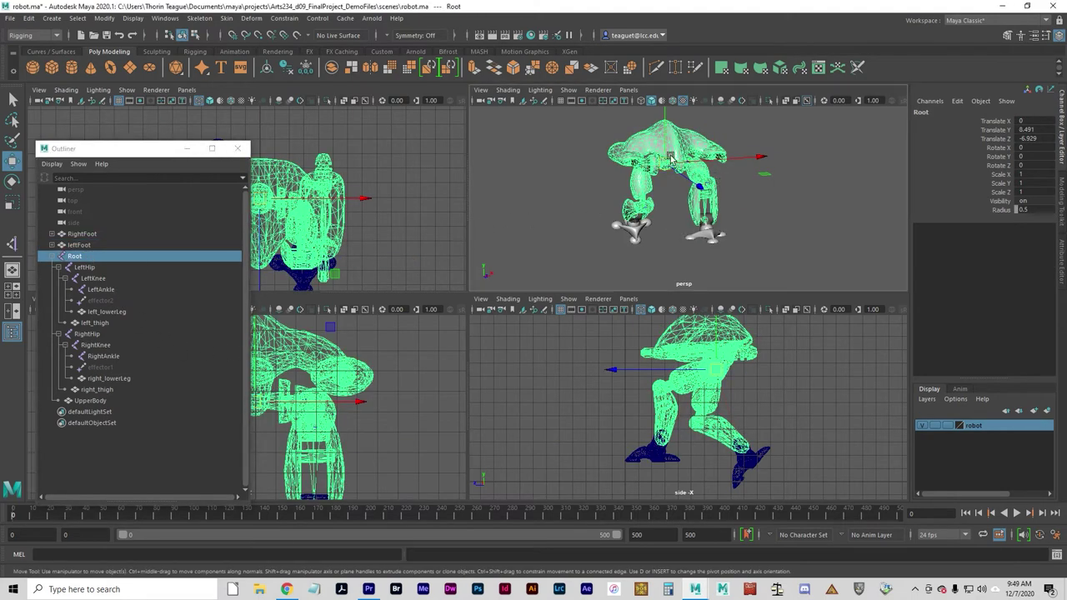
key(space)
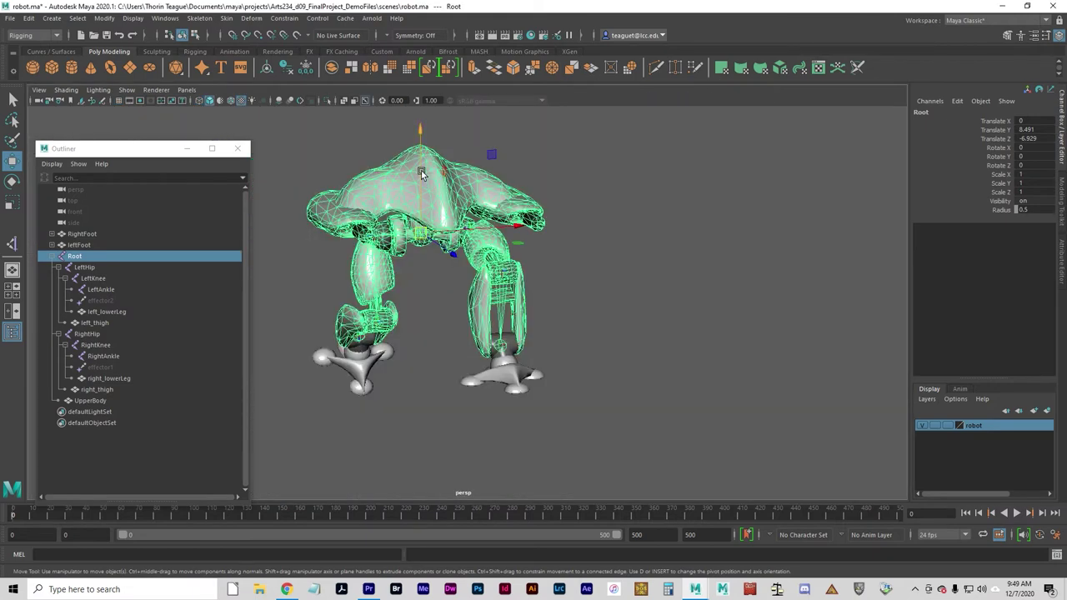
drag(421, 172, 375, 176)
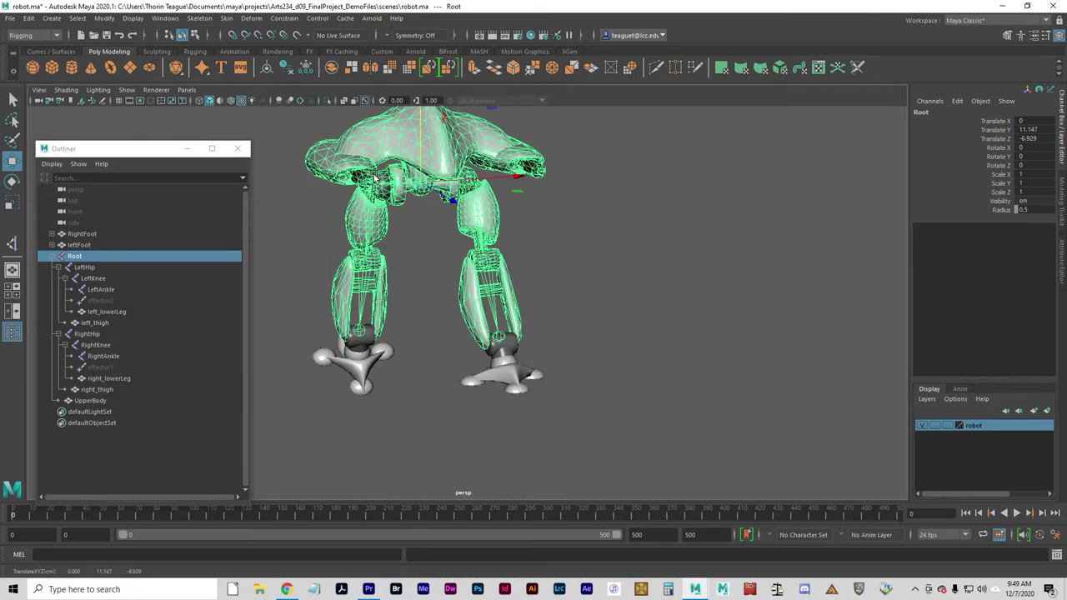
key(ctrl+z)
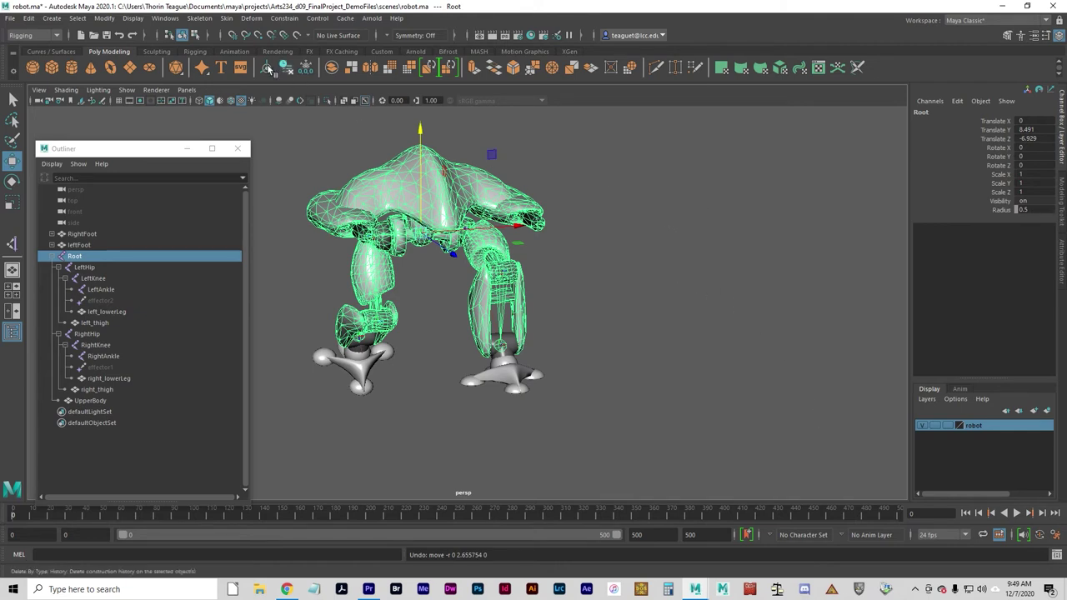
click(9, 19)
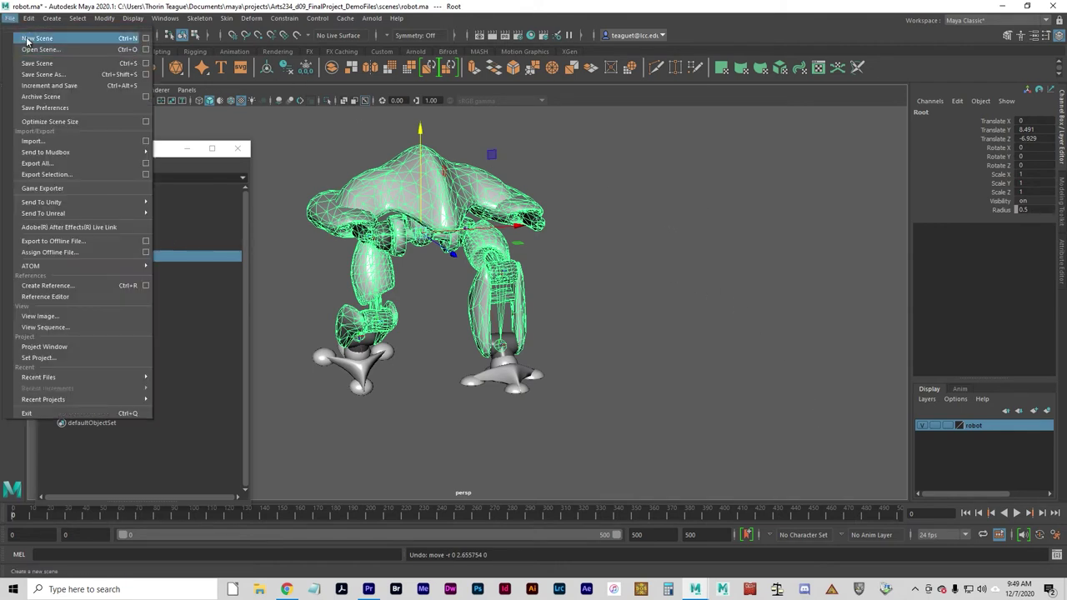
- Discard the robot scene and open street.ma without saving
click(25, 39)
click(526, 303)
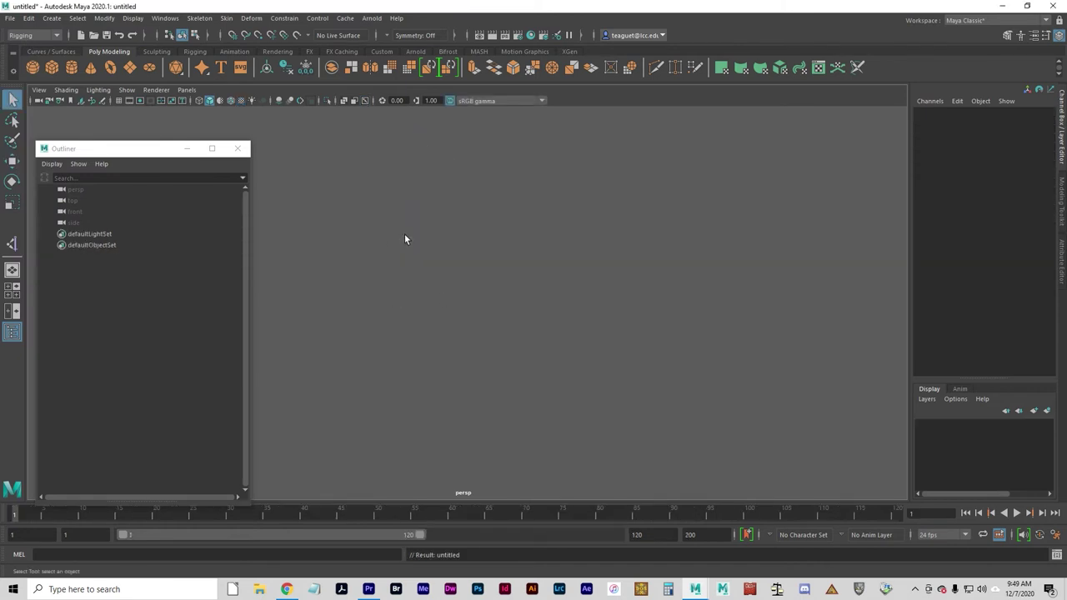
click(9, 20)
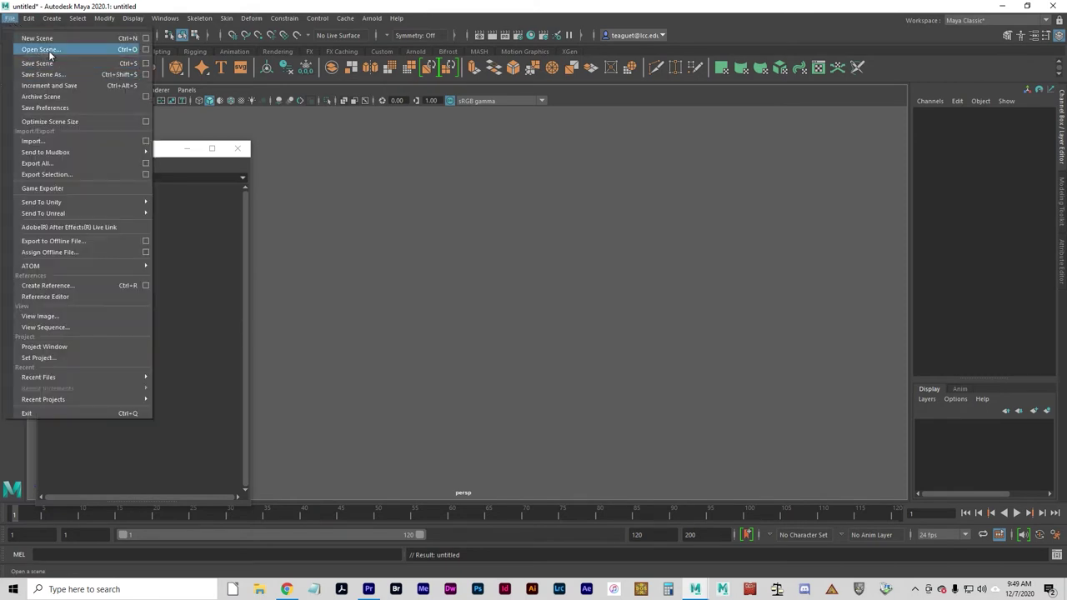
click(37, 49)
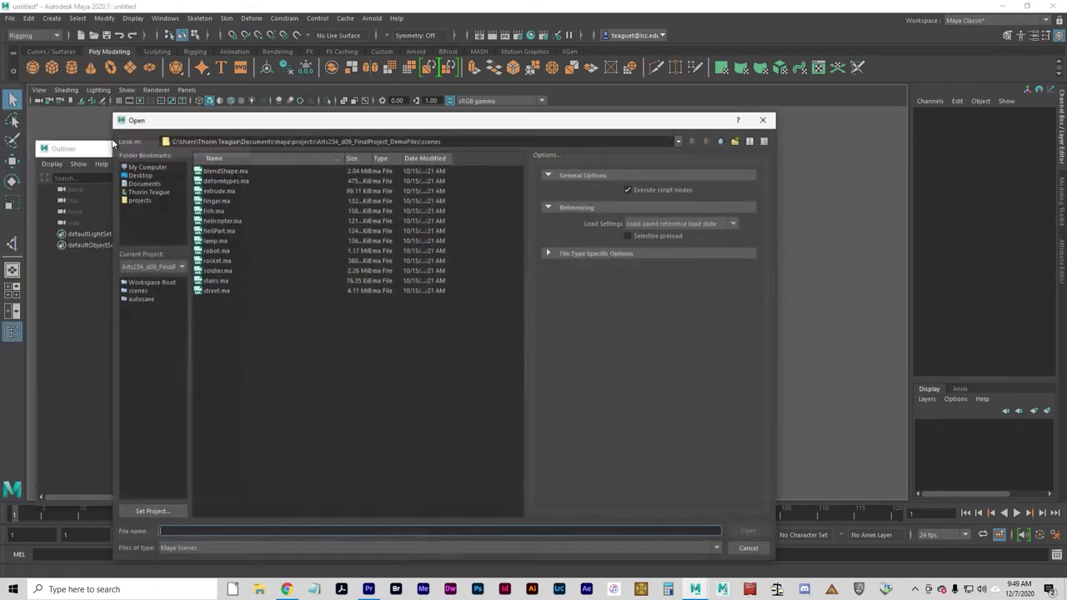
click(218, 291)
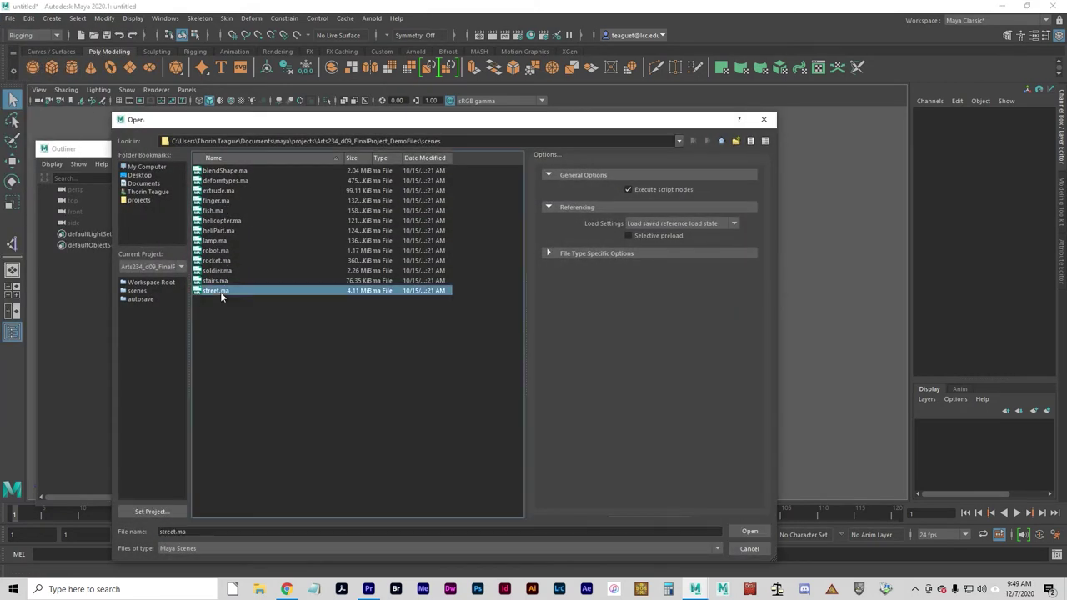
click(749, 533)
click(534, 298)
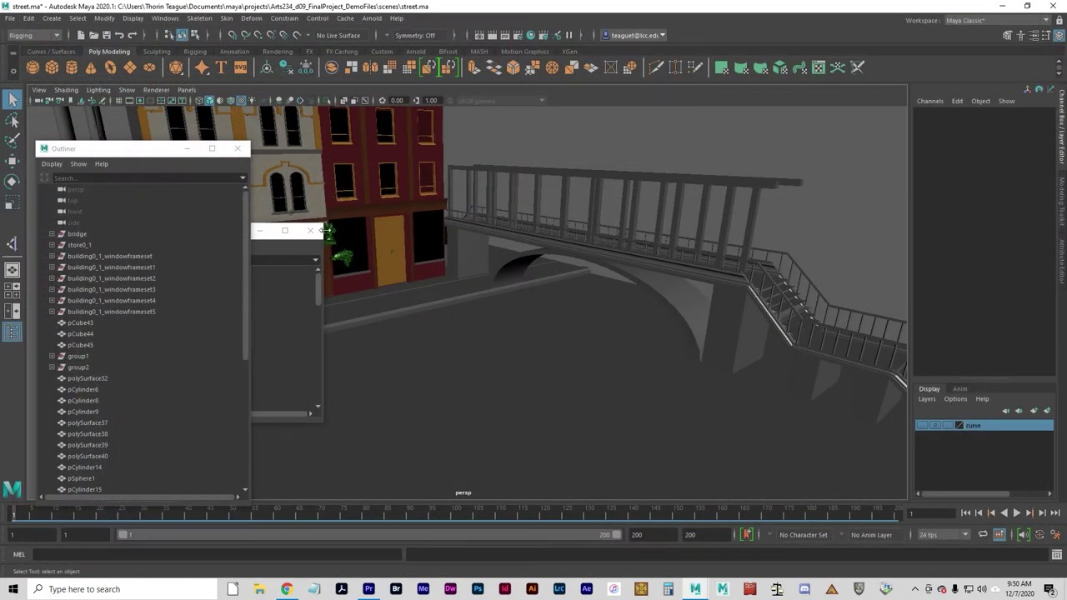
- Close both Outliner windows, hide the curve layer, and bring up Create > Curve Tools
click(309, 231)
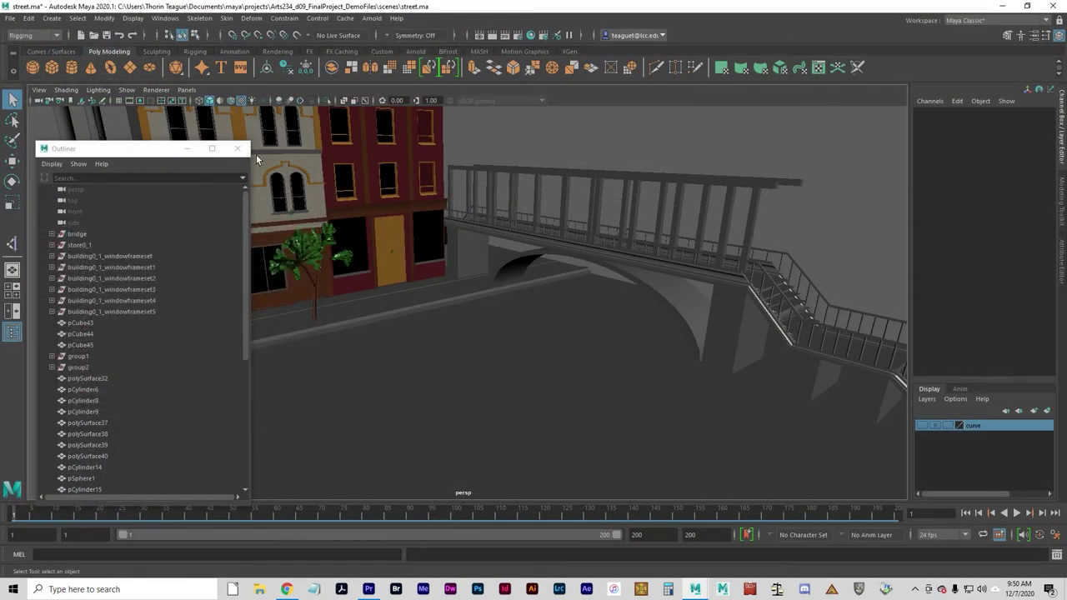
click(238, 149)
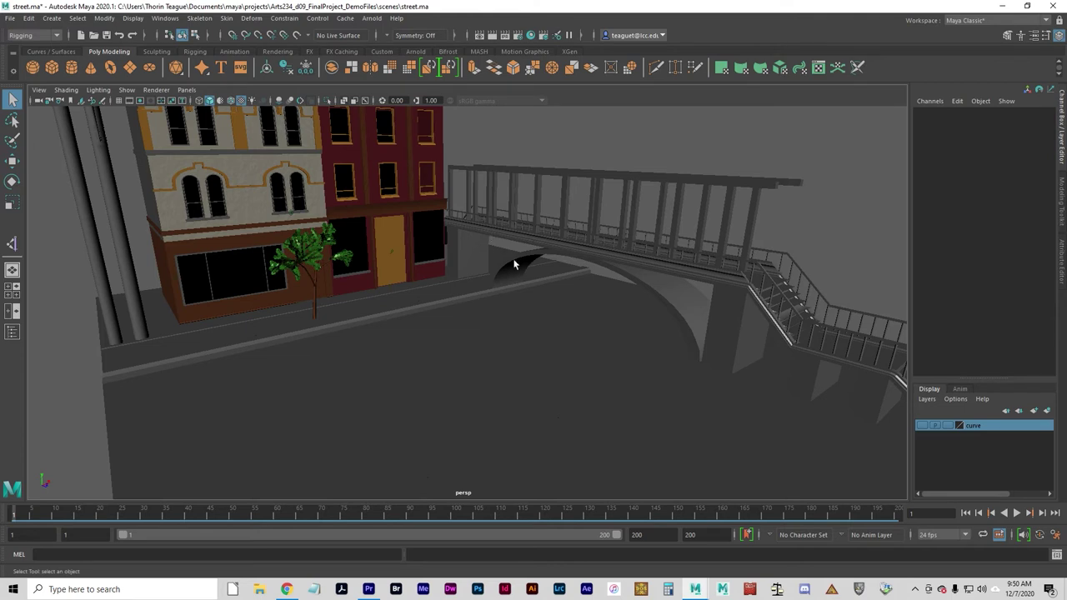
click(923, 426)
alt+drag(753, 306, 515, 351)
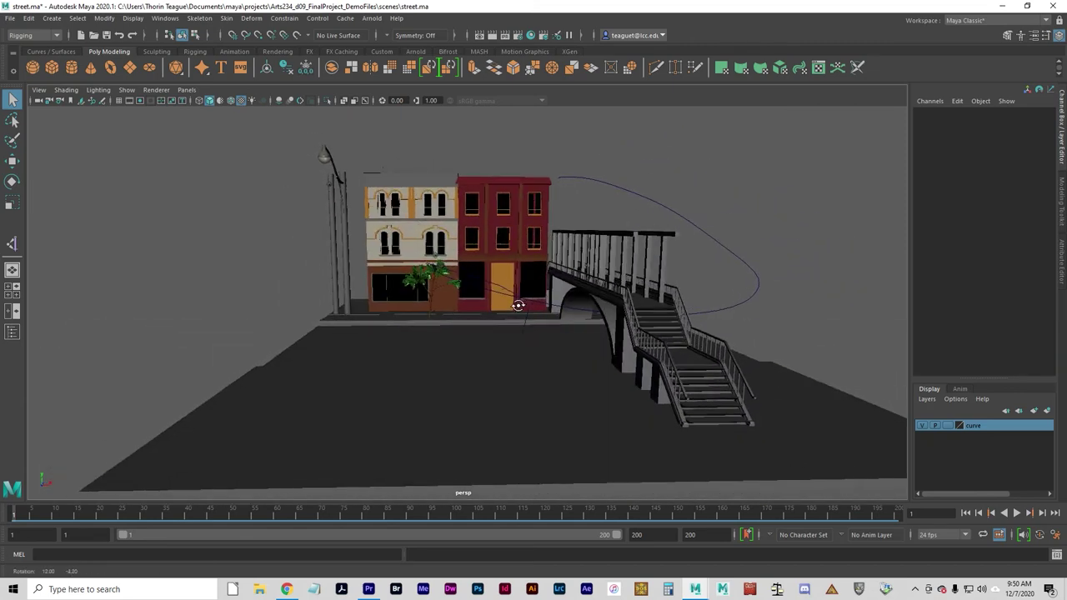
click(922, 426)
click(51, 17)
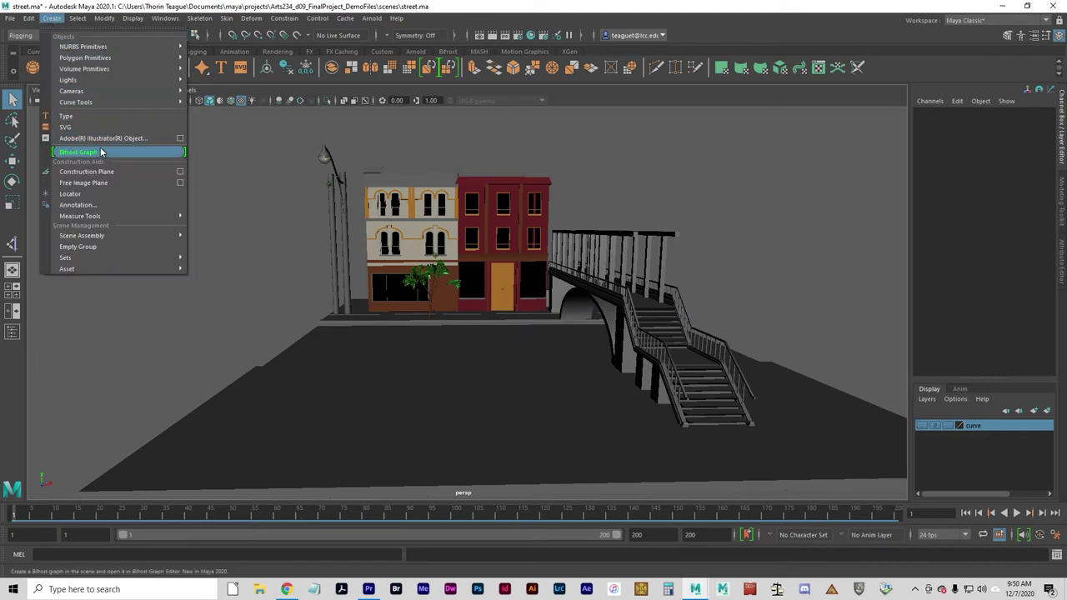
mouse_move(104, 103)
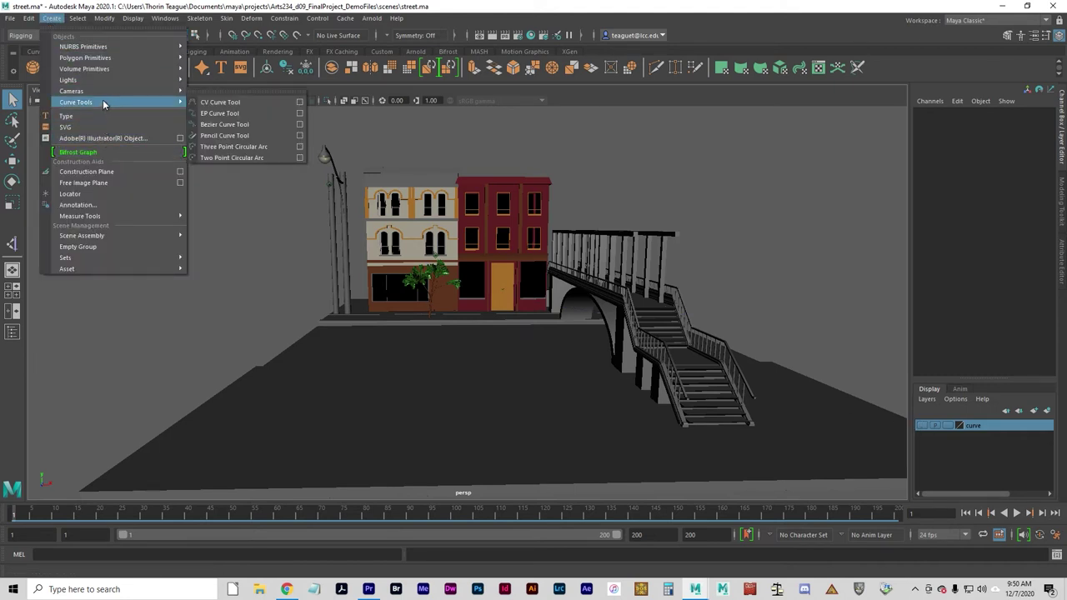
- Activate the CV Curve Tool, switch to four views and frame the bridge in the side view
click(221, 104)
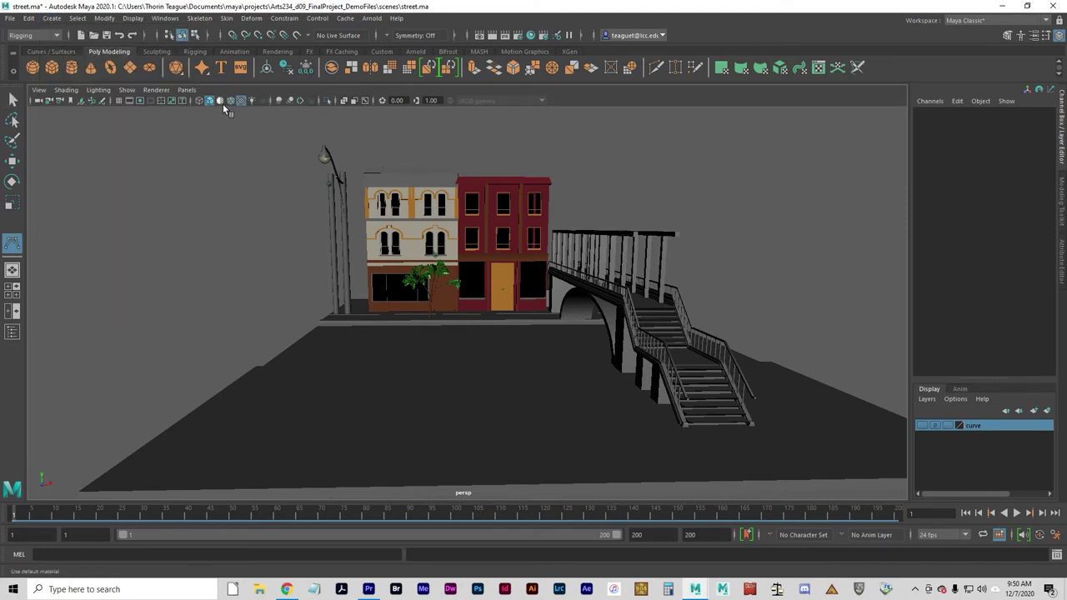
key(space)
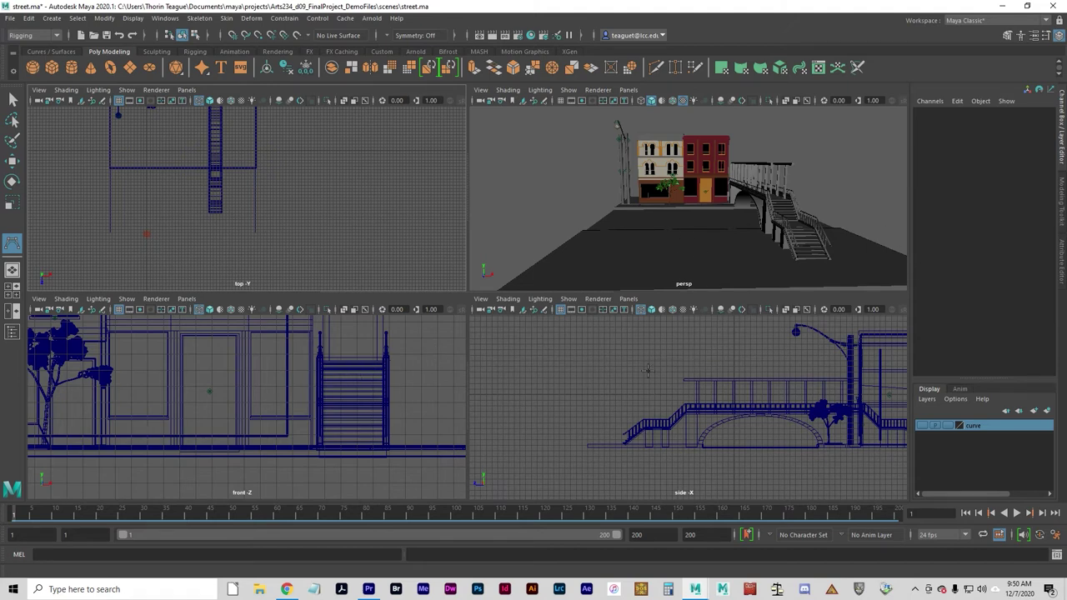
scroll(317, 362, down, 5)
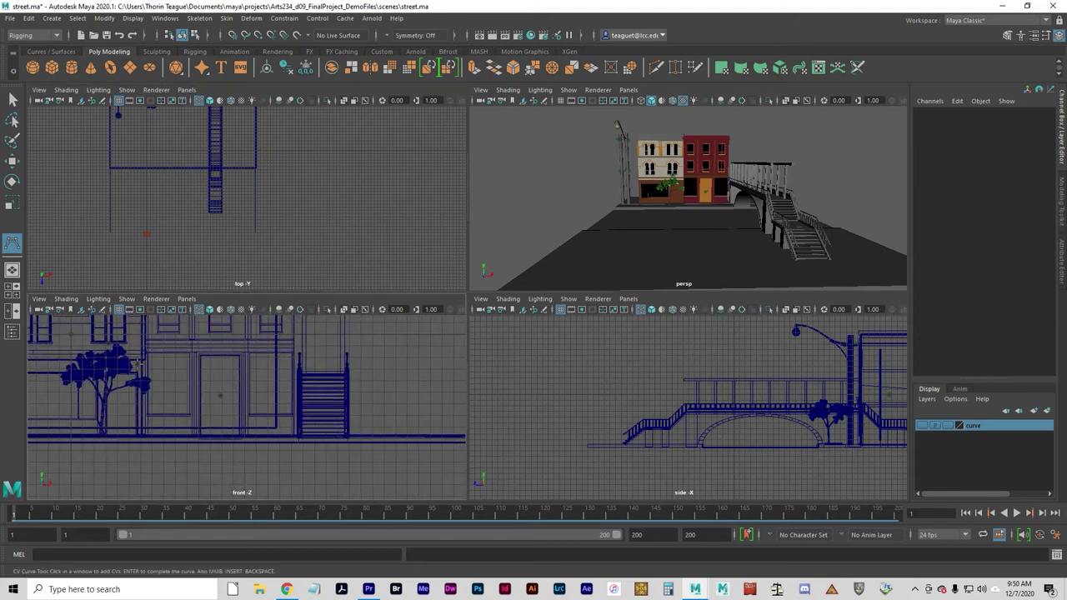
alt+middle_drag(155, 432, 205, 376)
scroll(278, 400, down, 2)
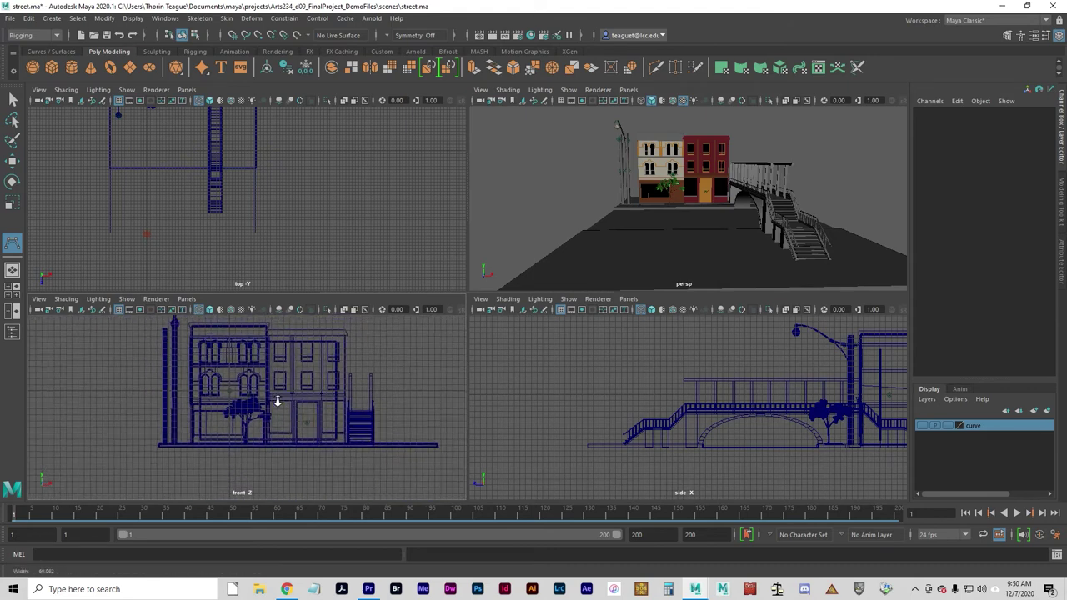
scroll(628, 370, down, 2)
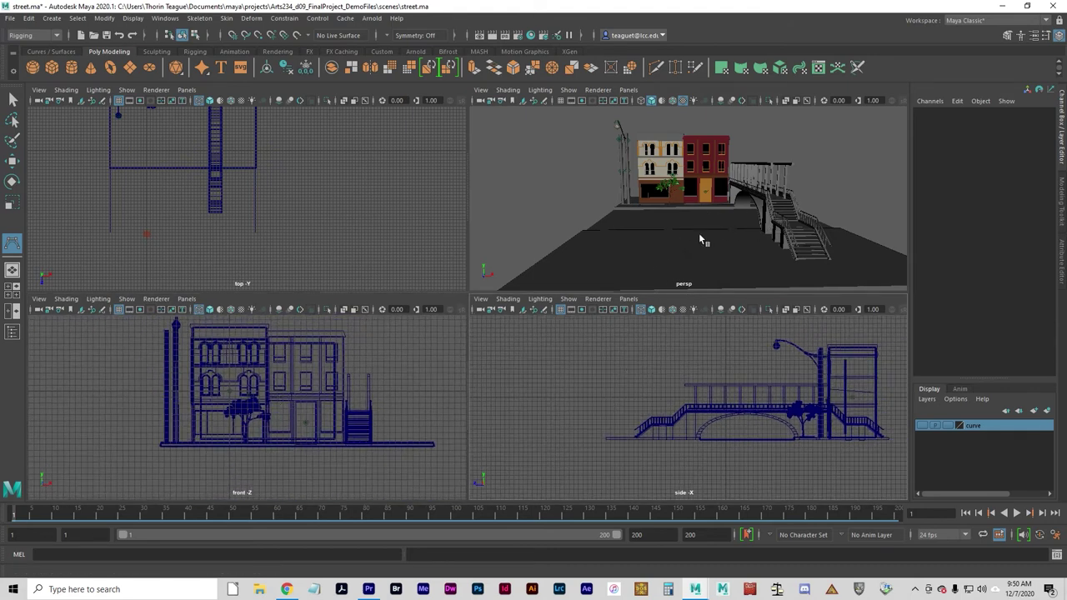
scroll(167, 192, down, 3)
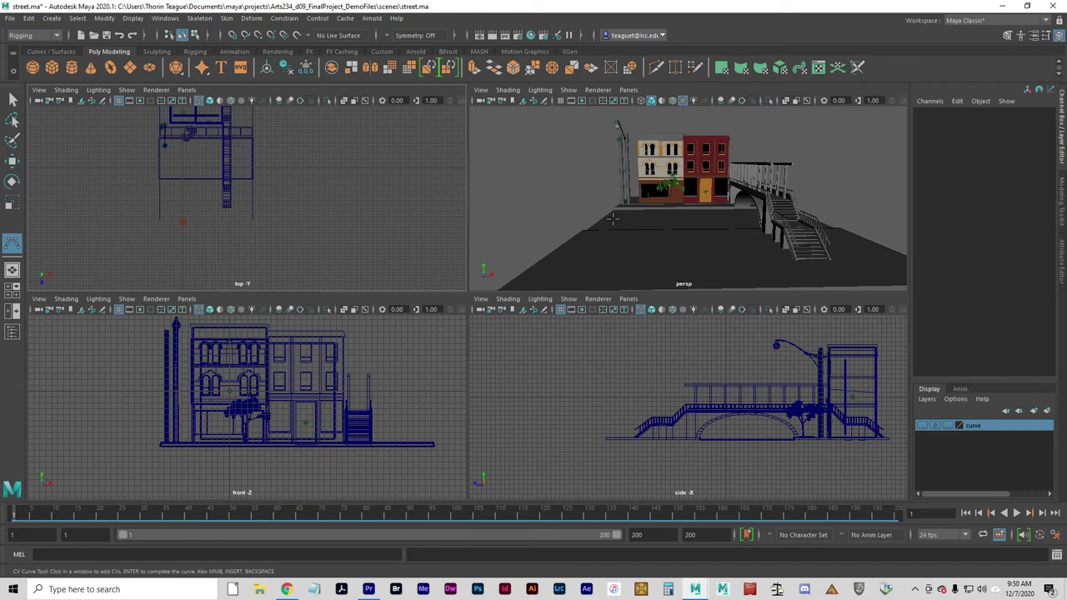
alt+middle_drag(790, 437, 710, 427)
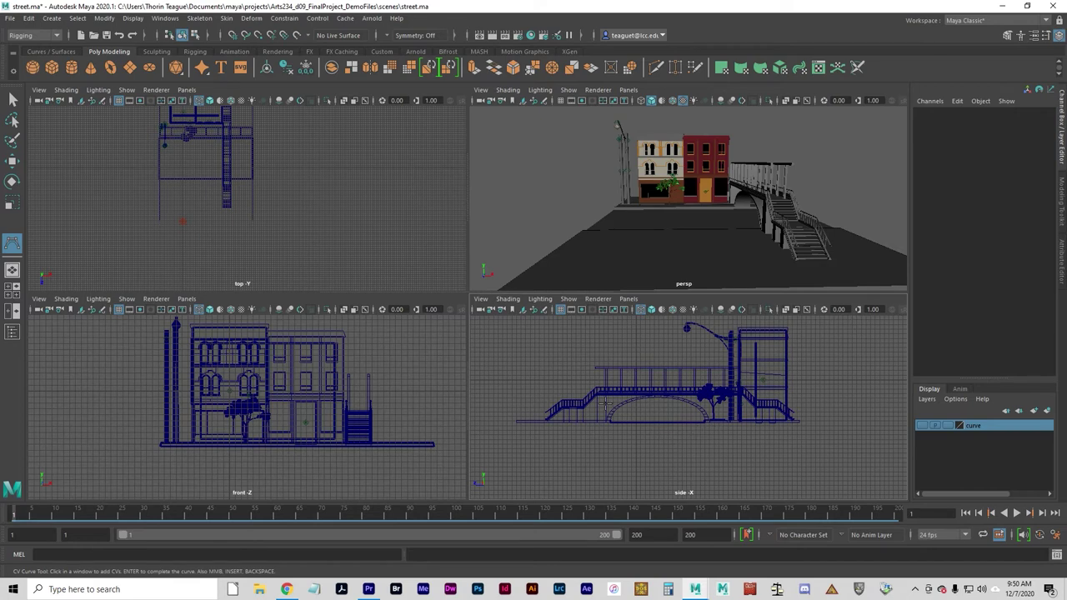
- Draw a seven-point curve from left of the bridge, over it, under the arch and up right
click(533, 384)
click(596, 357)
click(670, 359)
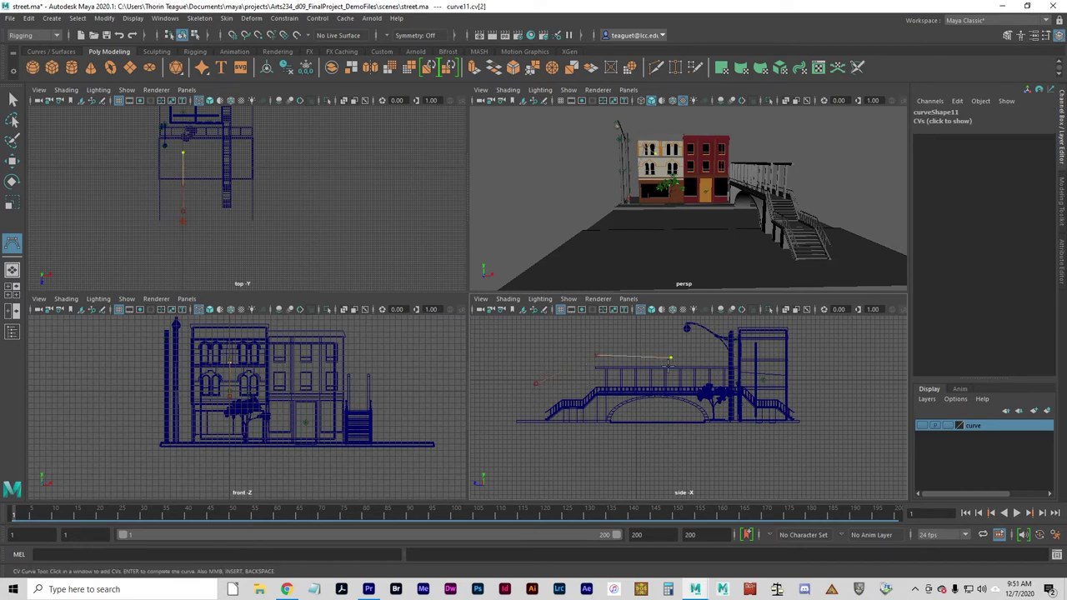
click(651, 409)
click(685, 418)
click(746, 406)
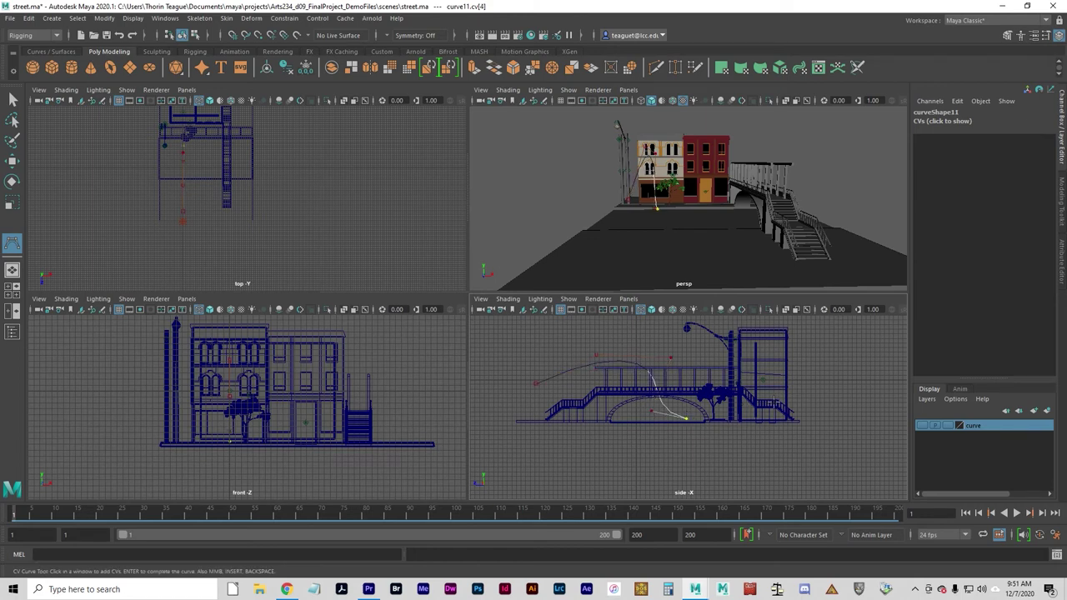
click(803, 356)
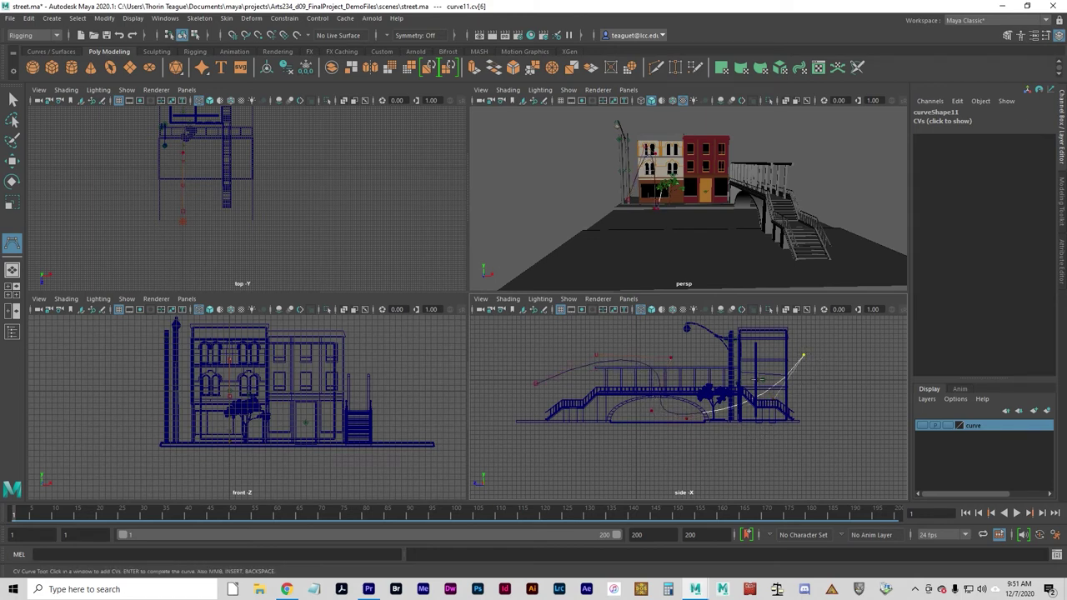
key(q)
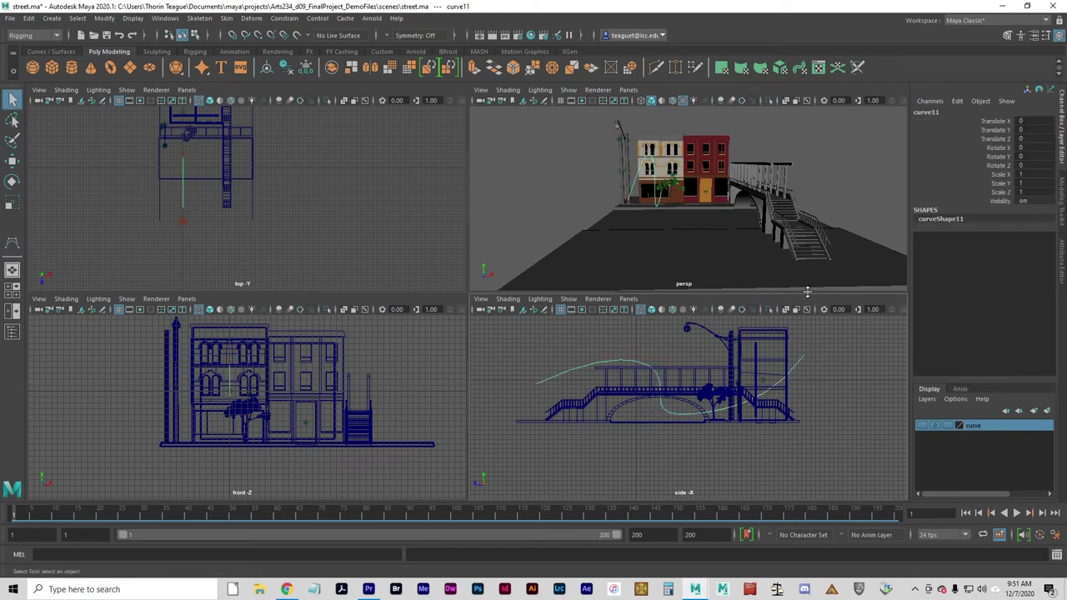
- Push one of curve11's control vertices out across the street and lower it
scroll(136, 131, up, 2)
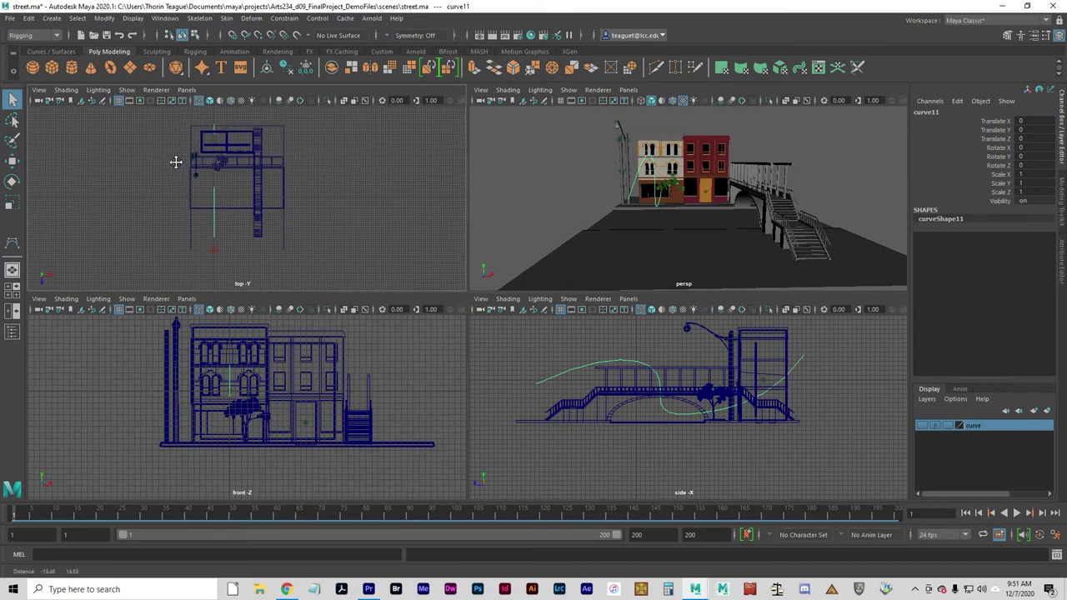
scroll(346, 178, up, 2)
key(w)
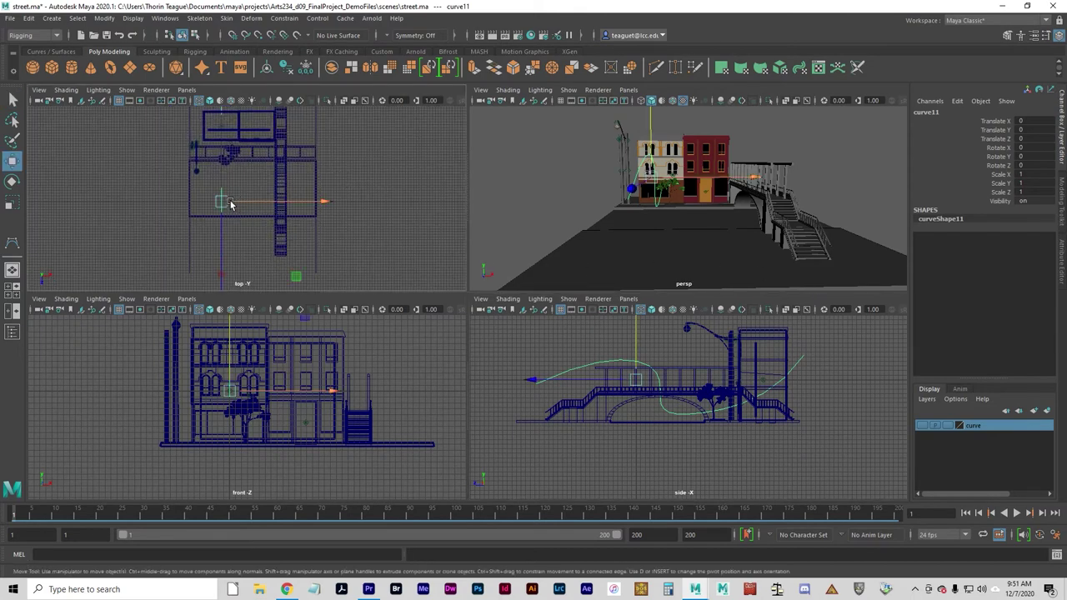
right_drag(223, 202, 167, 202)
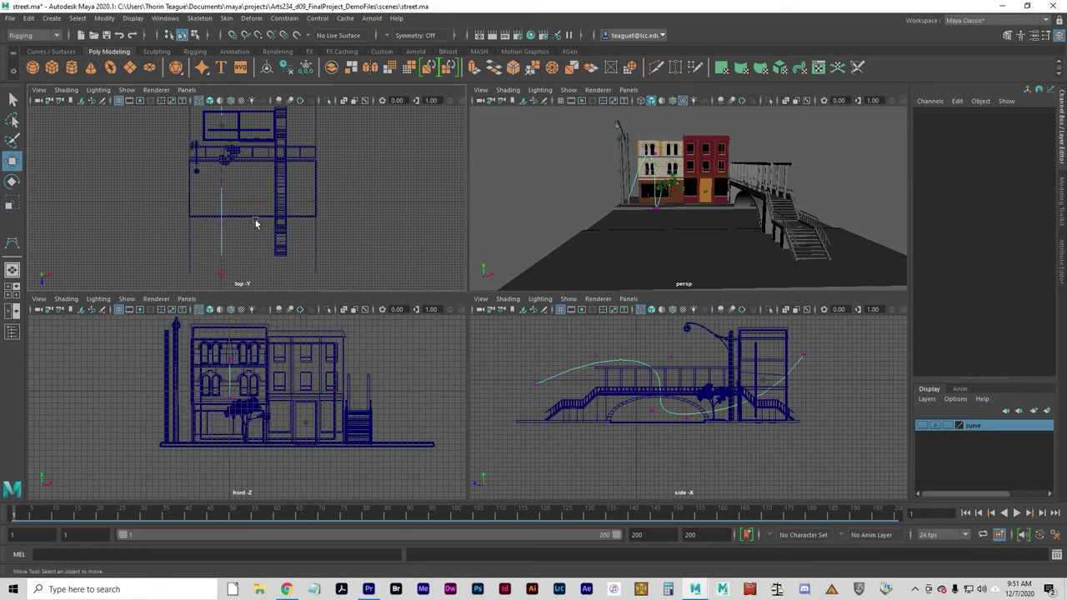
click(221, 180)
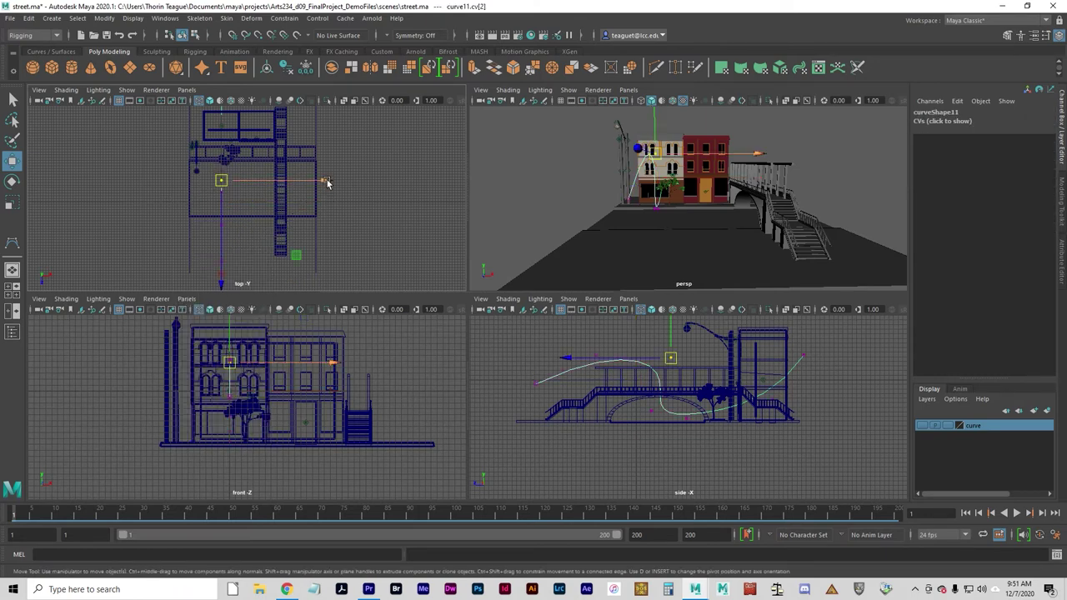
drag(327, 182, 394, 180)
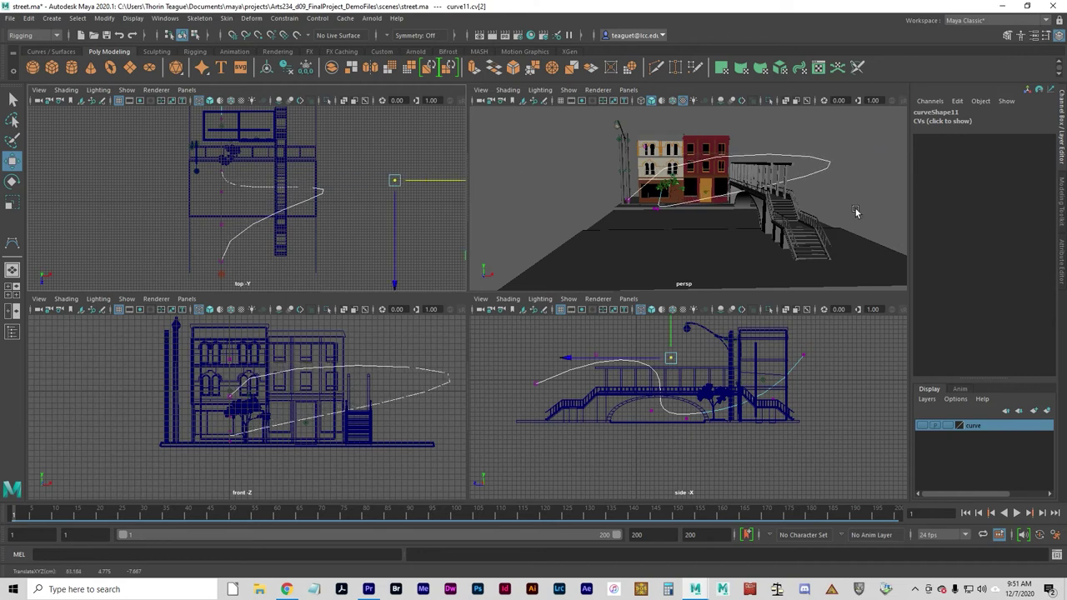
alt+drag(828, 201, 700, 251)
alt+right_drag(701, 250, 661, 221)
drag(644, 208, 645, 224)
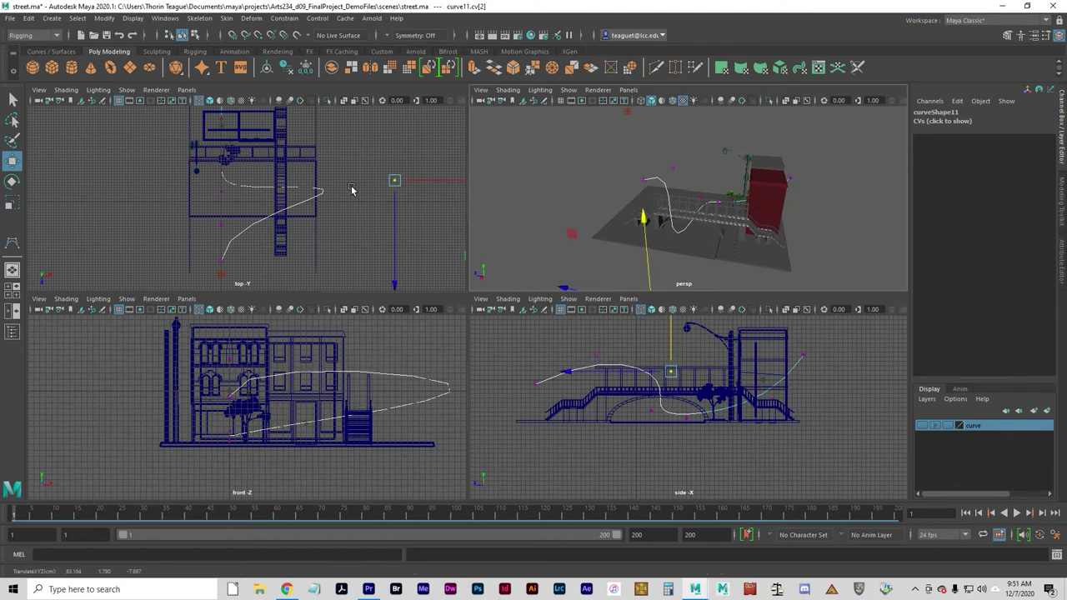
- Switch curve11 to edit-point mode and lower the curve's end edit point
right_click(279, 187)
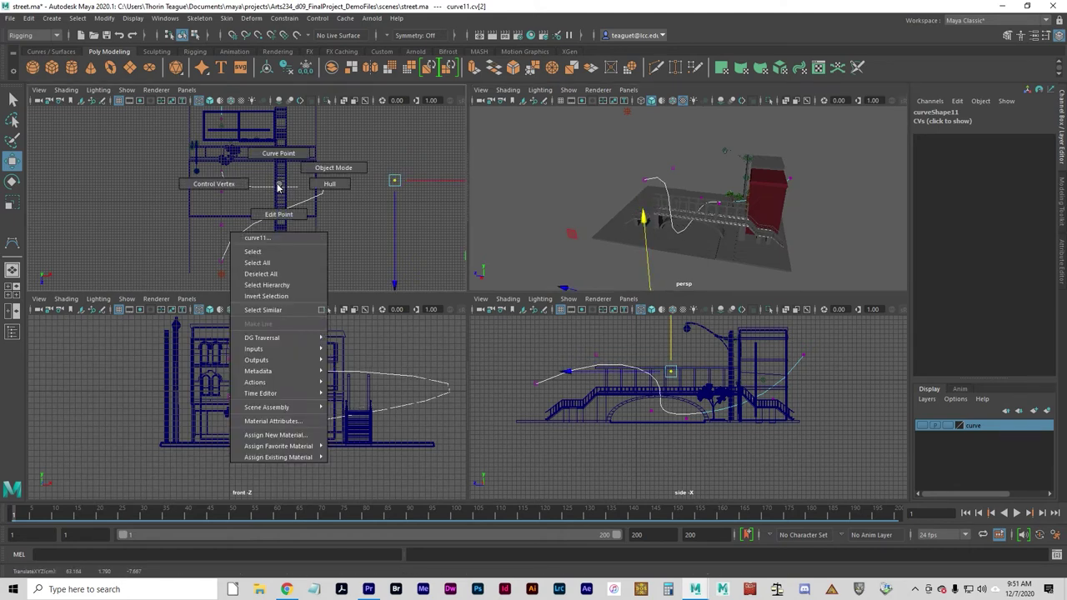
click(283, 215)
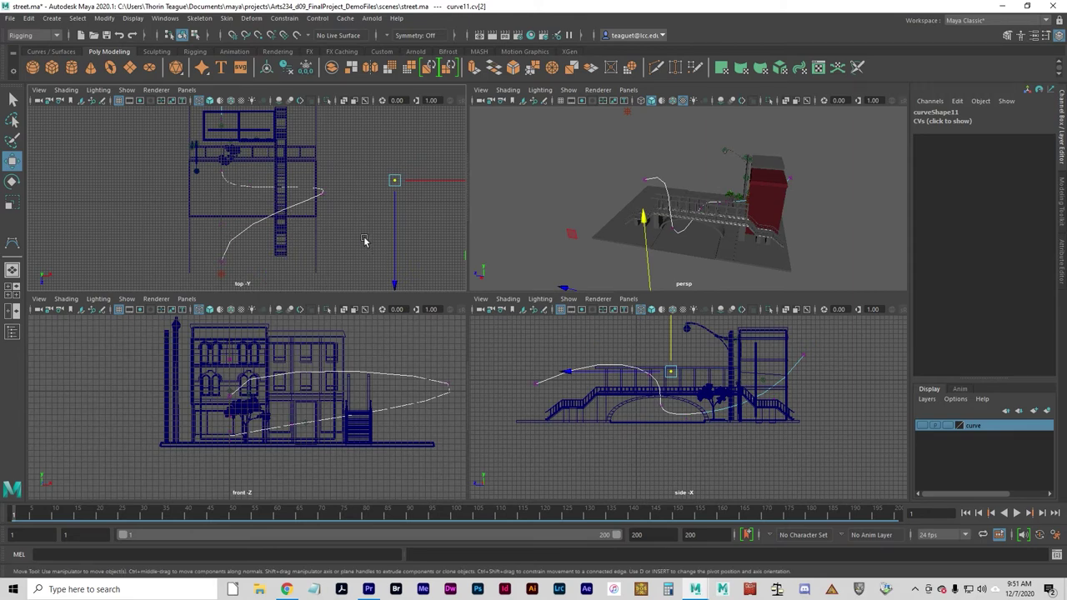
click(319, 192)
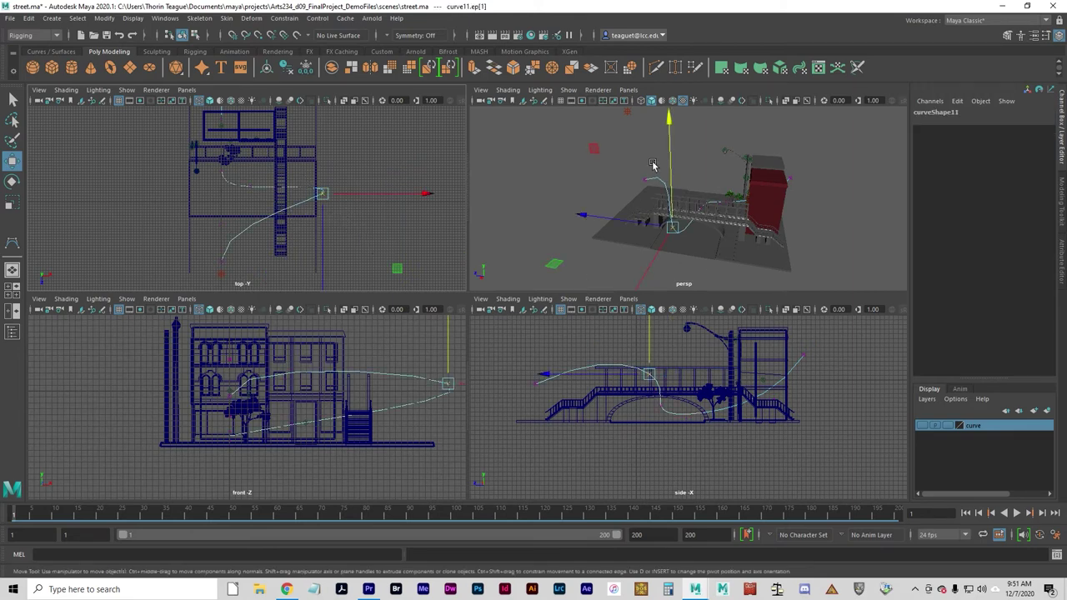
drag(672, 167, 671, 194)
alt+drag(593, 239, 785, 237)
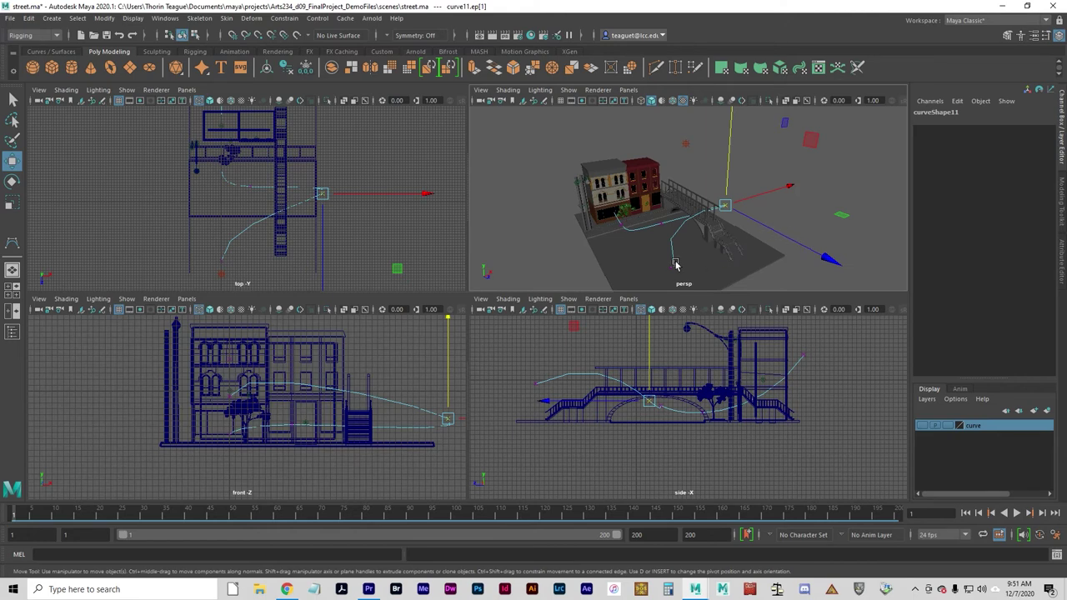
- Undo the accidental street ground mesh selections and check the selection filter options
alt+drag(680, 258, 696, 237)
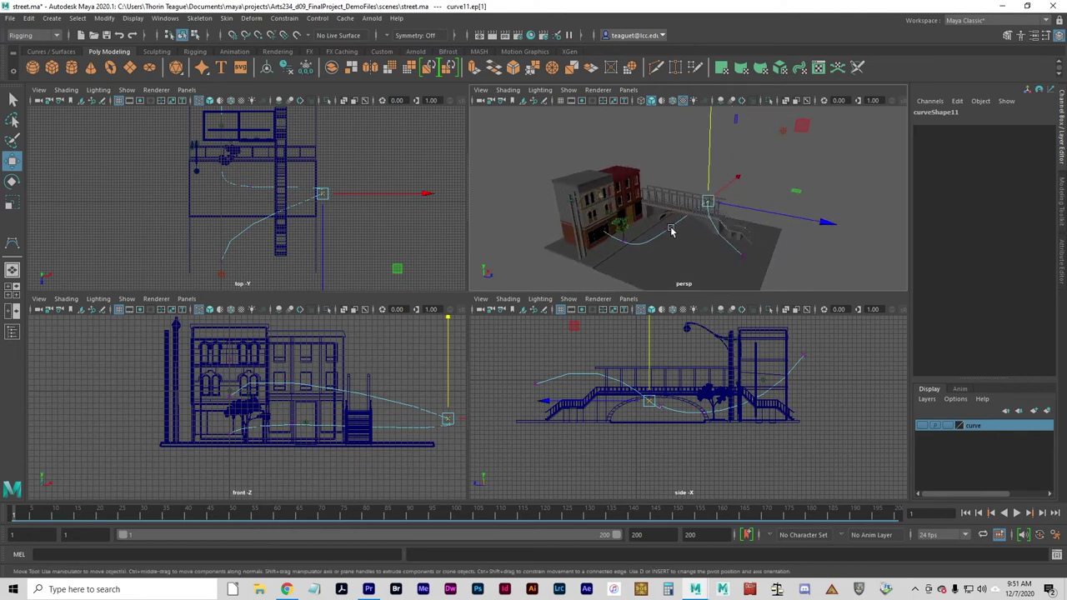
click(672, 230)
key(ctrl+z)
click(665, 230)
key(ctrl+z)
key(q)
click(667, 231)
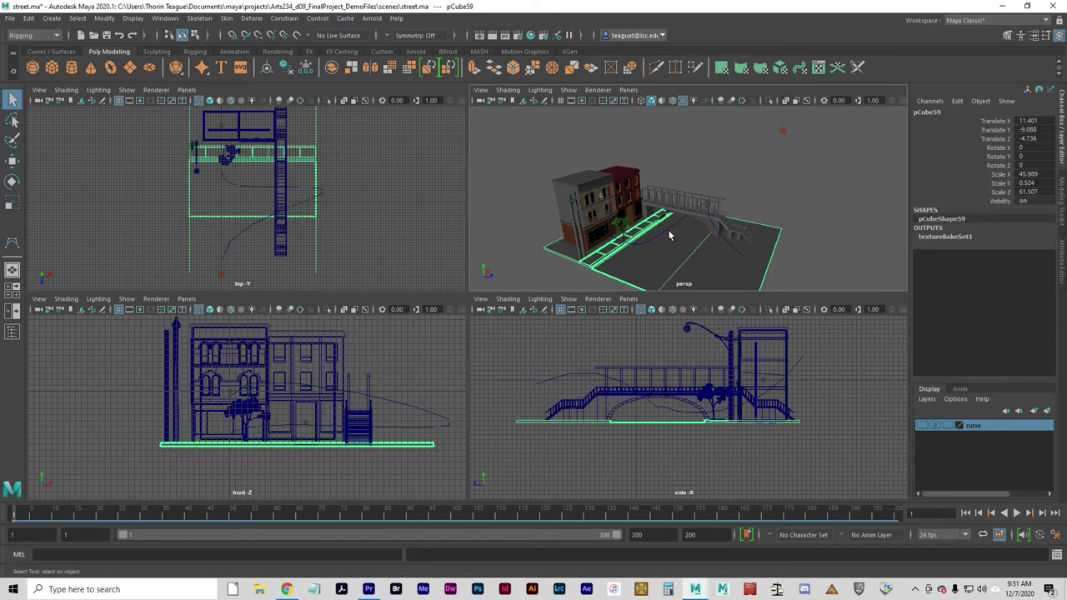
key(ctrl+z)
key(w)
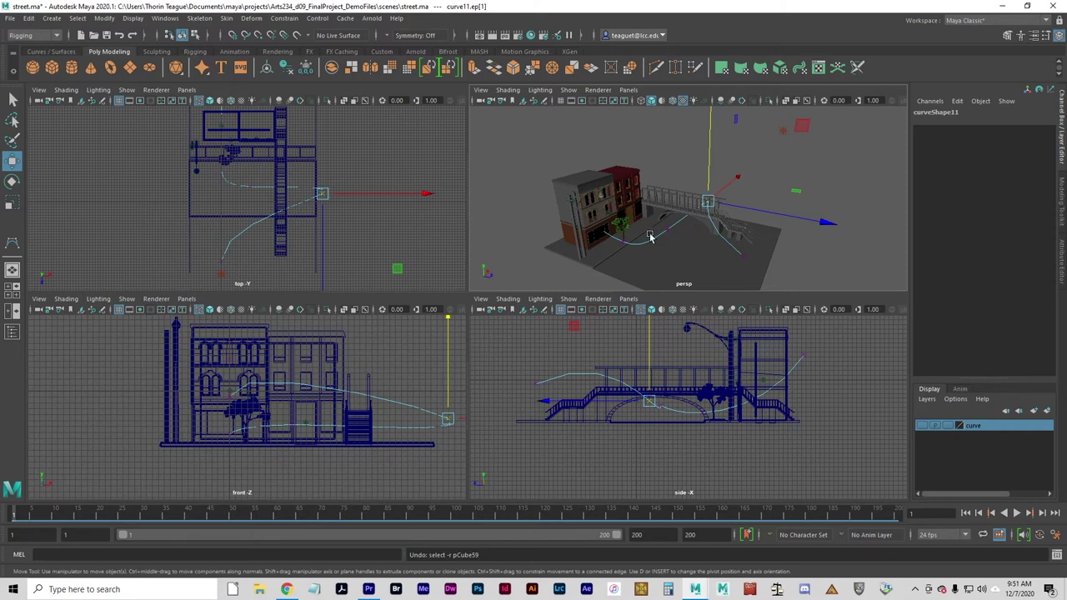
click(209, 35)
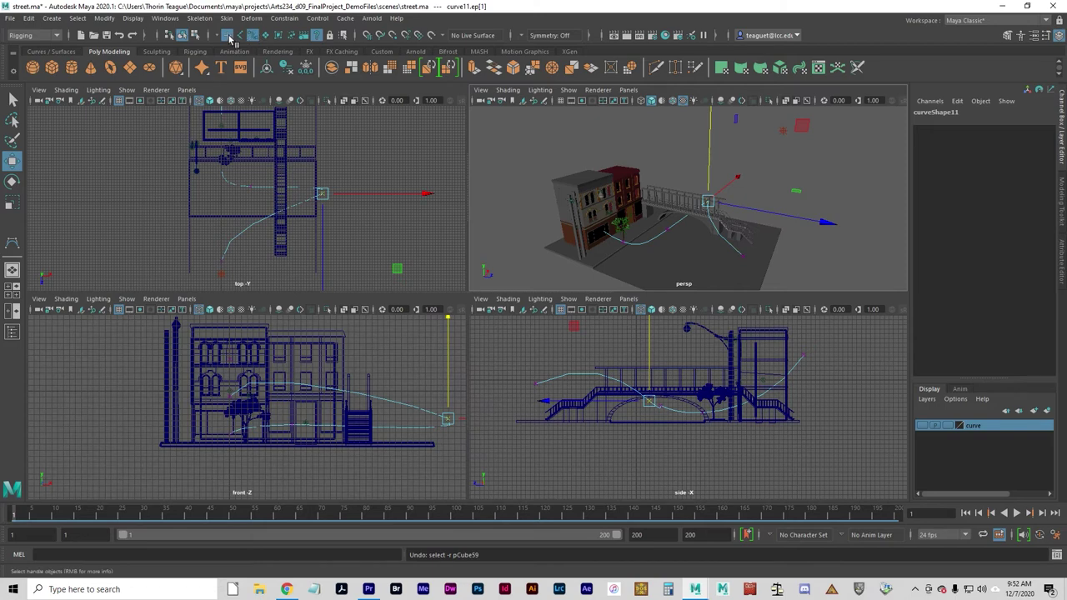
click(675, 233)
- Move the curve's middle edit point along X and Z, then pick the next point
click(665, 230)
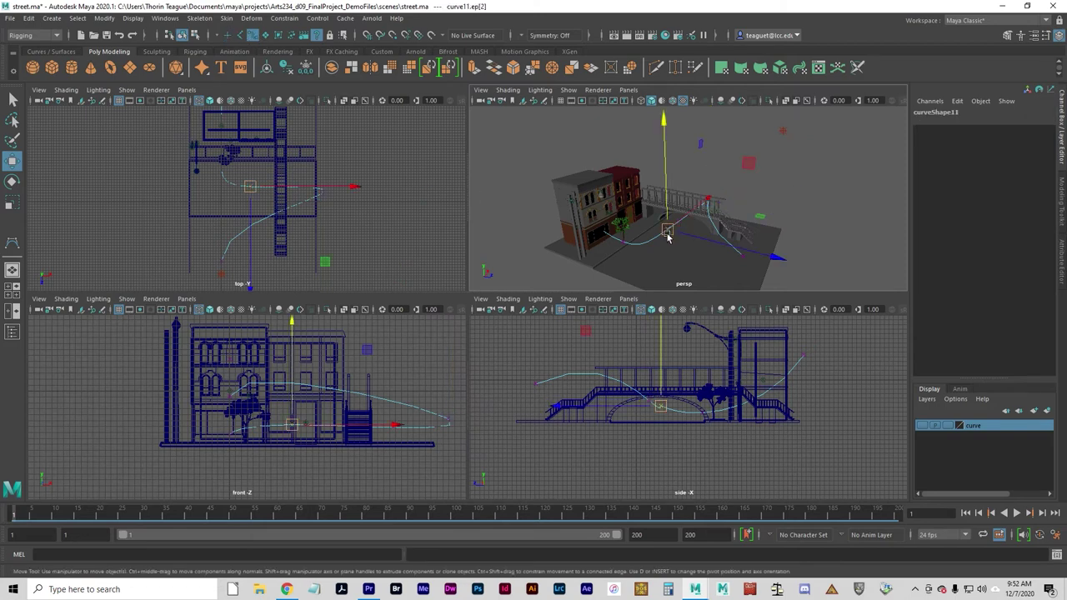
alt+drag(780, 272, 686, 274)
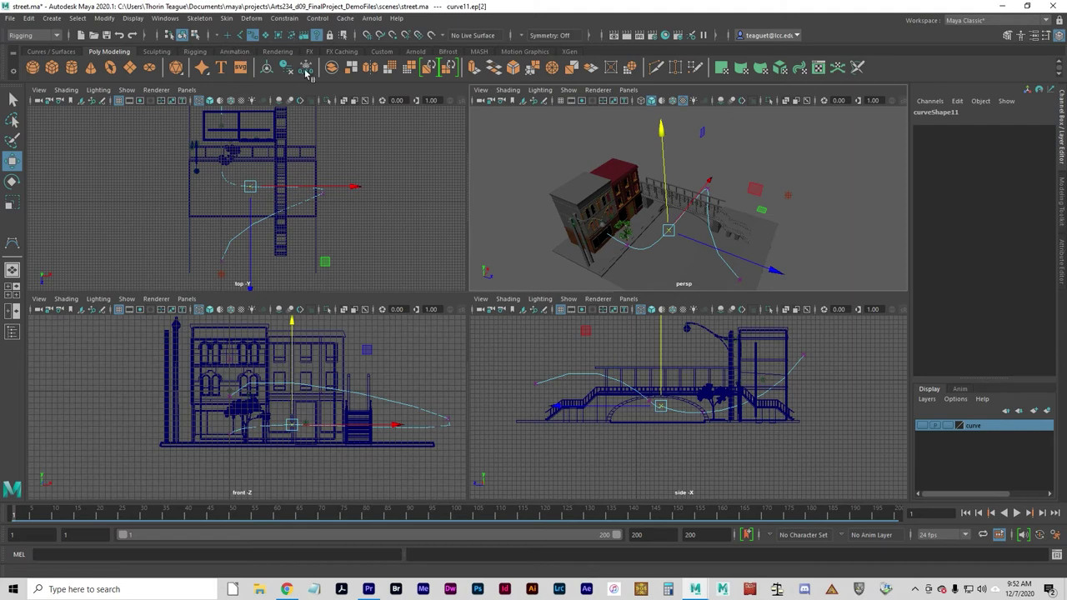
click(664, 267)
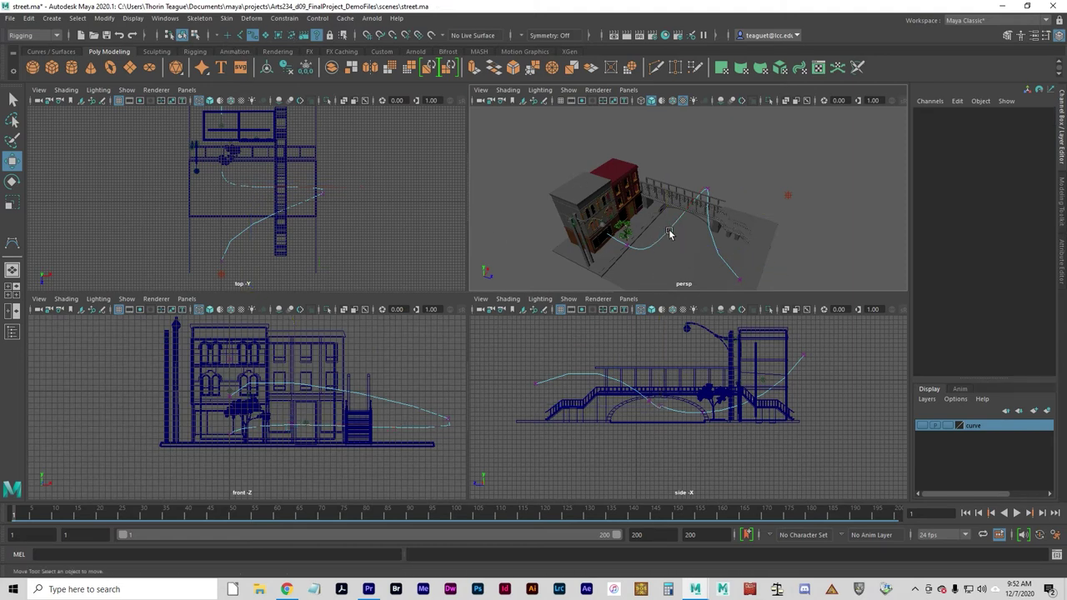
click(671, 231)
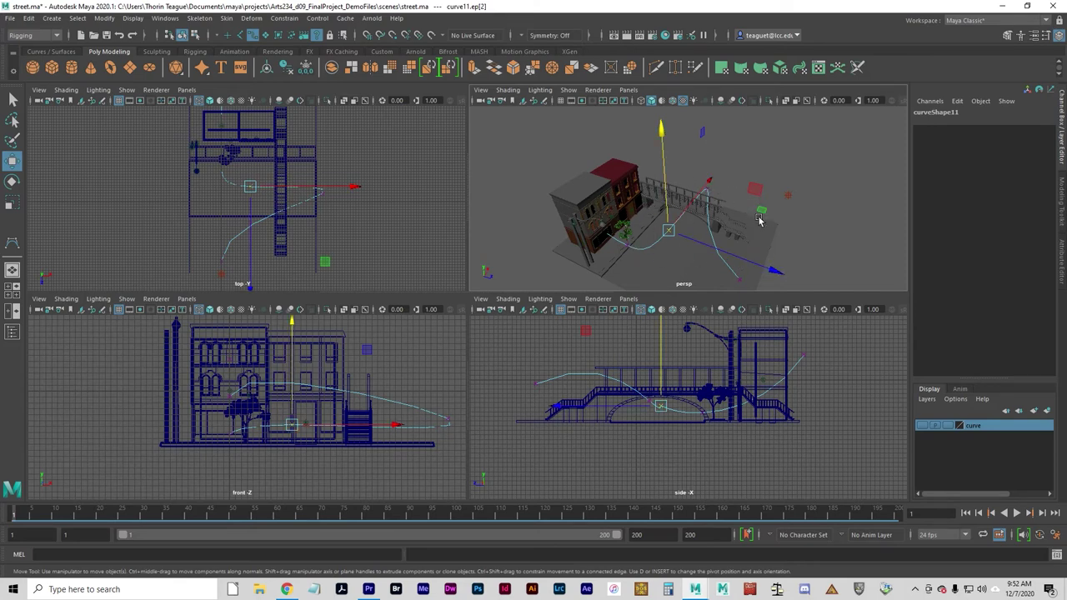
drag(700, 186, 728, 153)
drag(813, 229, 698, 131)
click(723, 219)
alt+drag(746, 182, 620, 150)
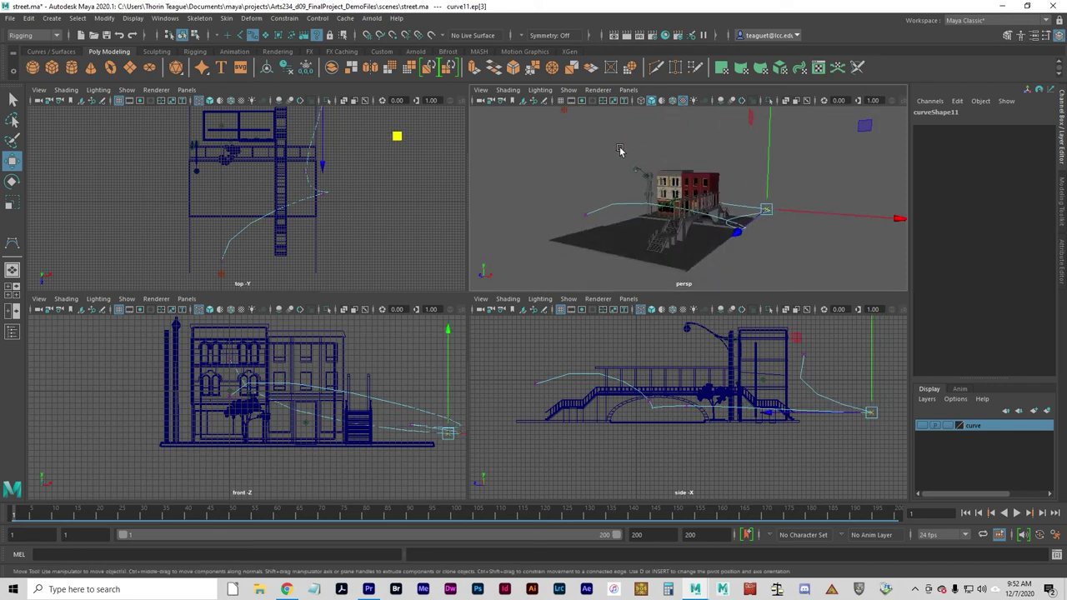
- Raise the curve's starting point and slide the second edit point along X
click(744, 224)
alt+drag(746, 222, 622, 130)
click(638, 239)
alt+drag(770, 231, 739, 234)
click(715, 223)
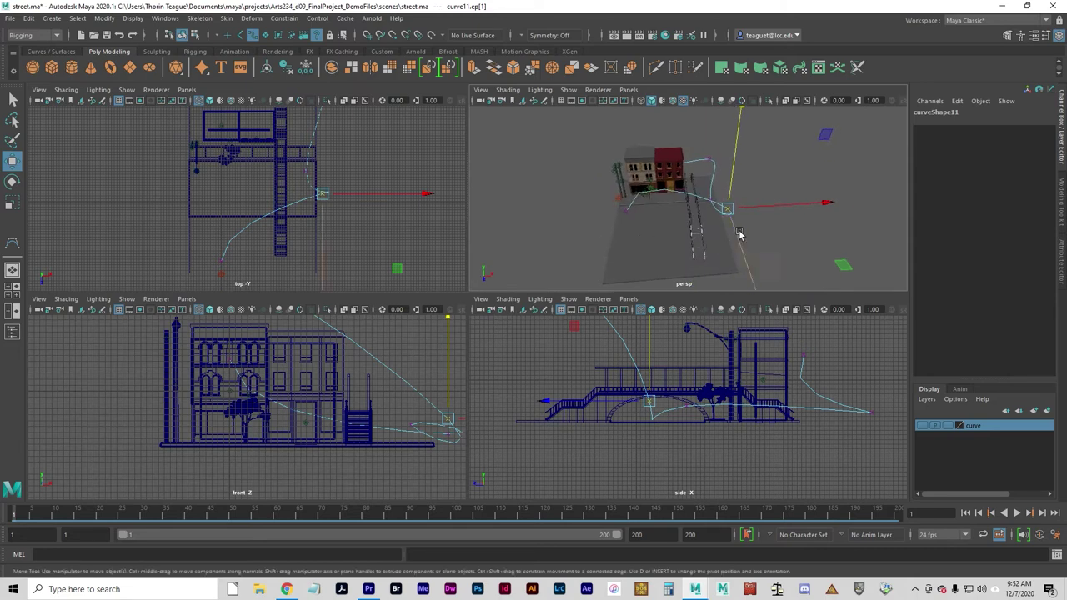
click(825, 207)
drag(826, 207, 795, 259)
- Shift another edit point along X and drag the last point outward beyond the bridge
click(722, 251)
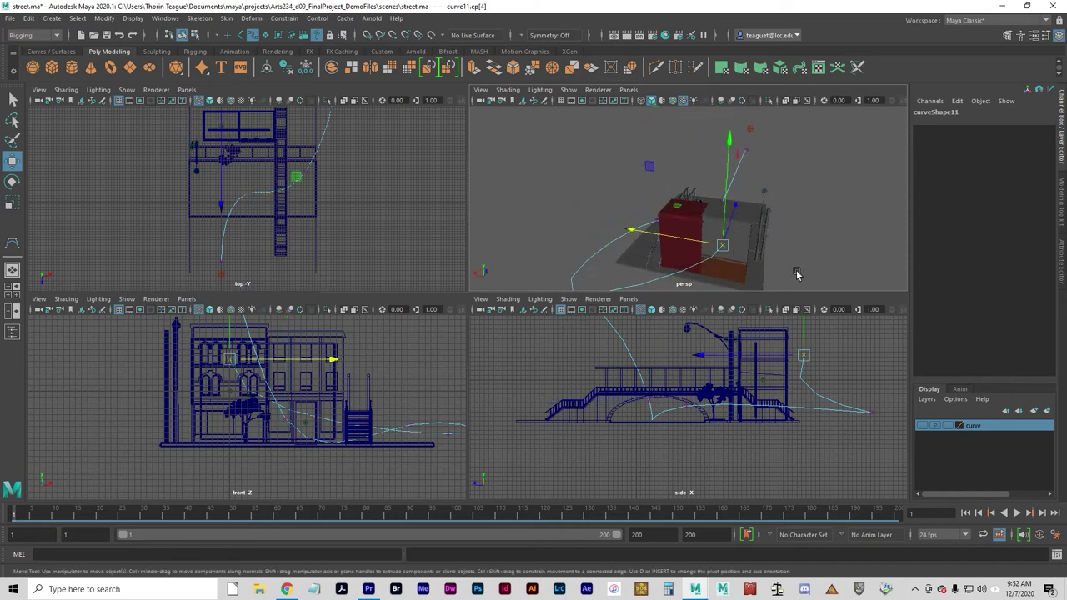
alt+drag(723, 251, 650, 249)
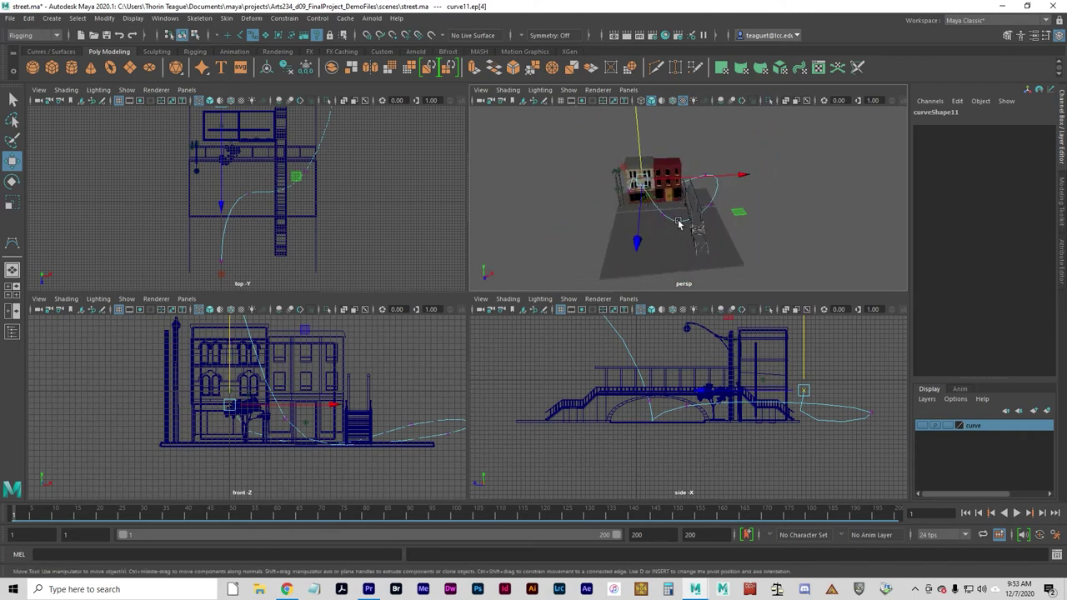
click(664, 215)
drag(759, 217, 733, 215)
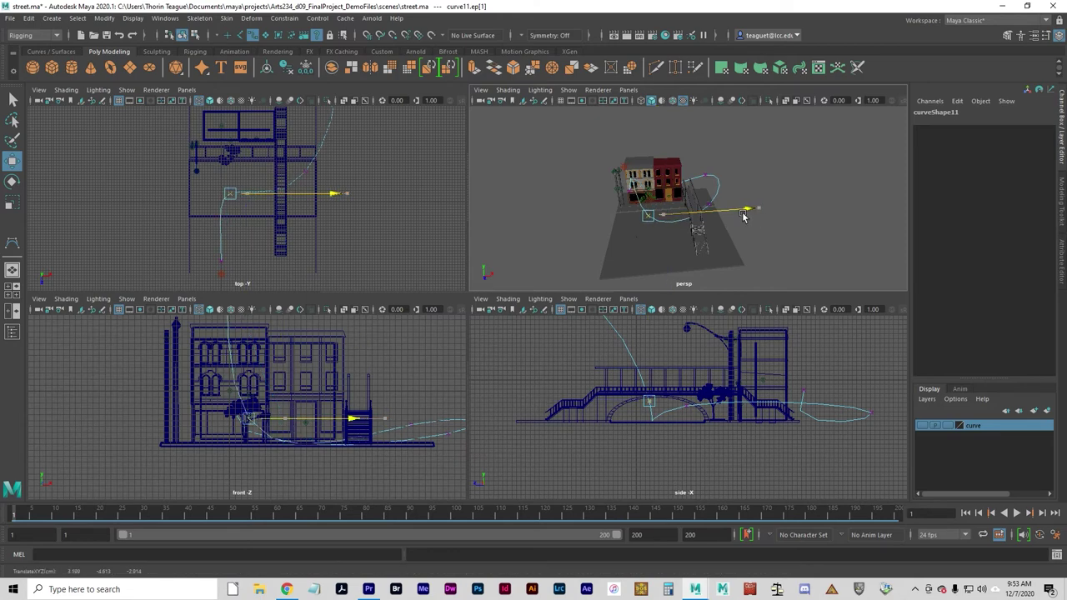
alt+drag(667, 225, 567, 232)
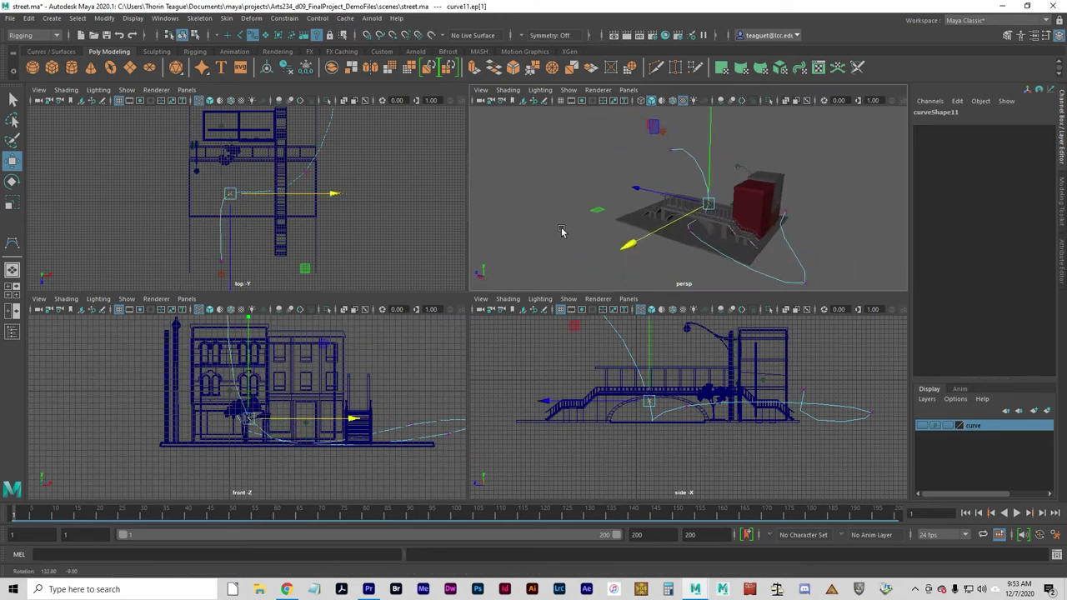
drag(807, 288, 773, 267)
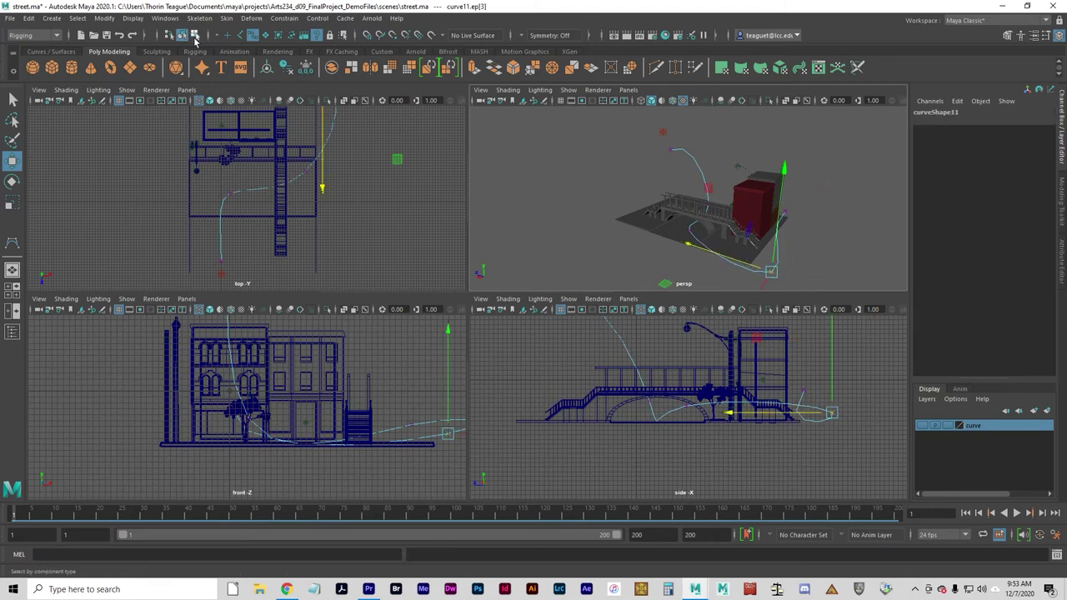
- Return to object selection mode, deselect everything and orbit the perspective view around the street
click(183, 36)
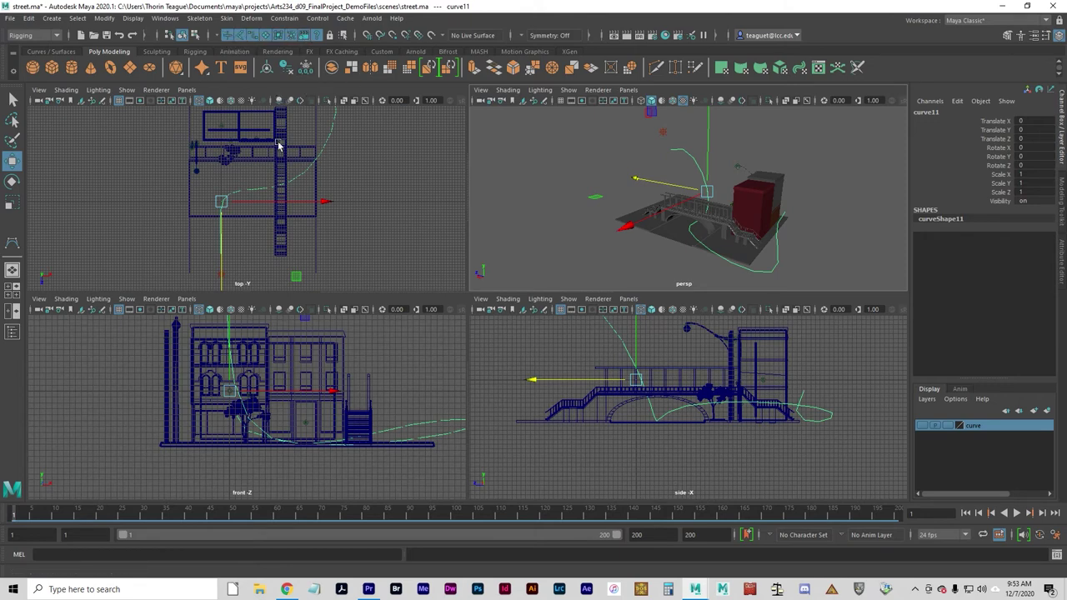
click(250, 157)
click(642, 219)
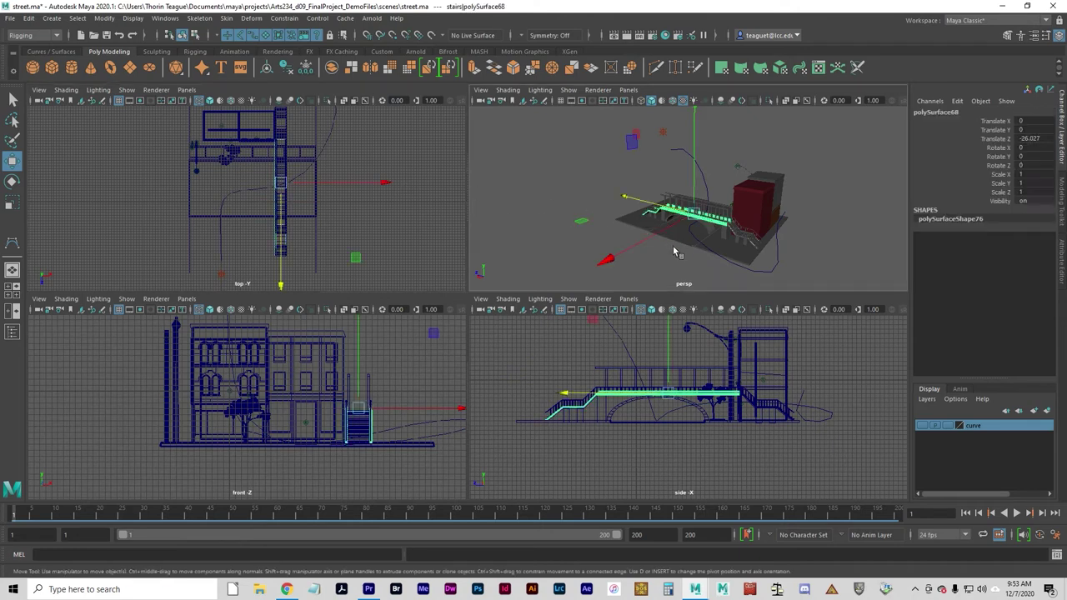
click(673, 245)
click(684, 243)
click(595, 242)
alt+drag(595, 242, 694, 253)
click(255, 36)
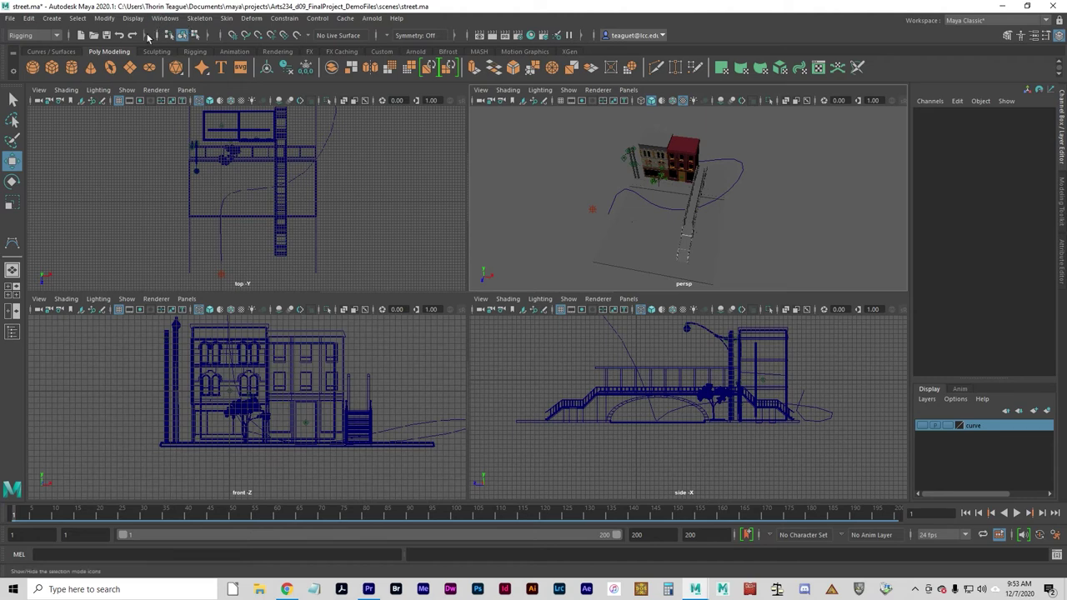
- Import soldier.ma from the scenes folder through File > Import
click(10, 19)
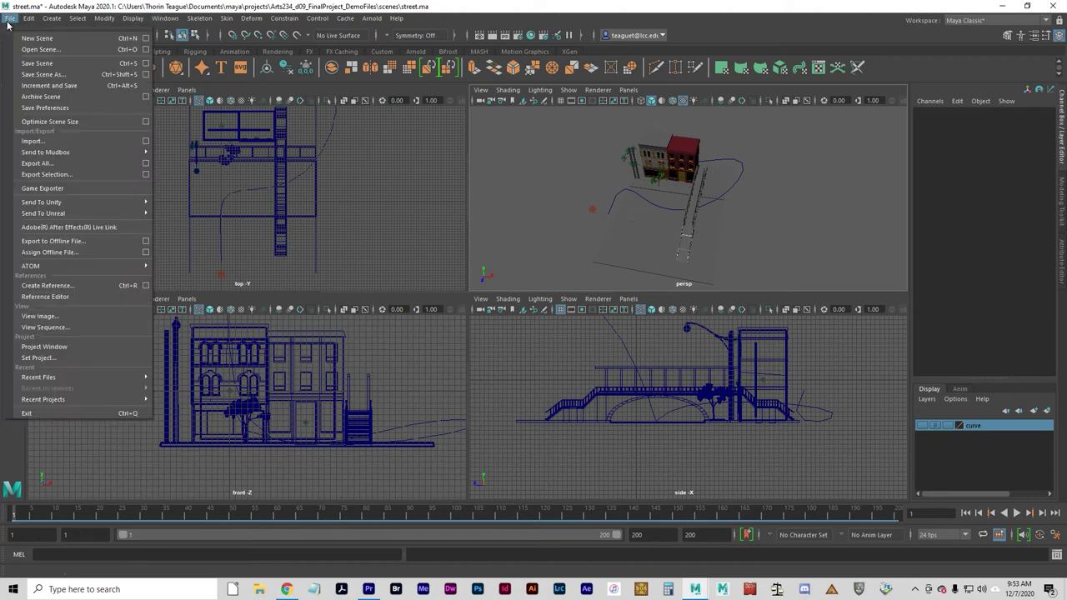
click(31, 142)
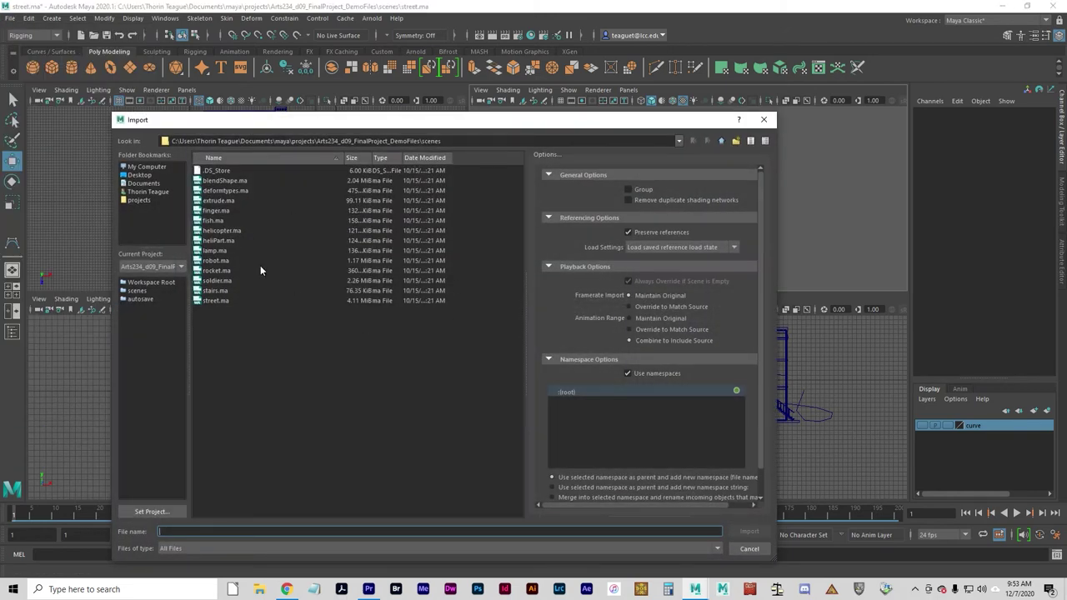
click(215, 282)
click(215, 282)
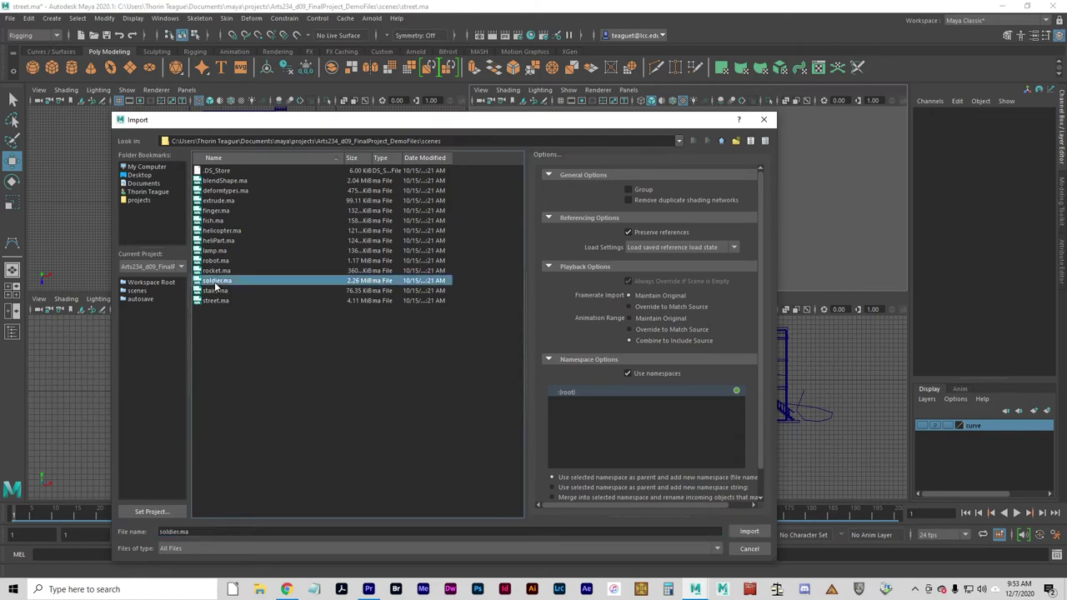
click(748, 531)
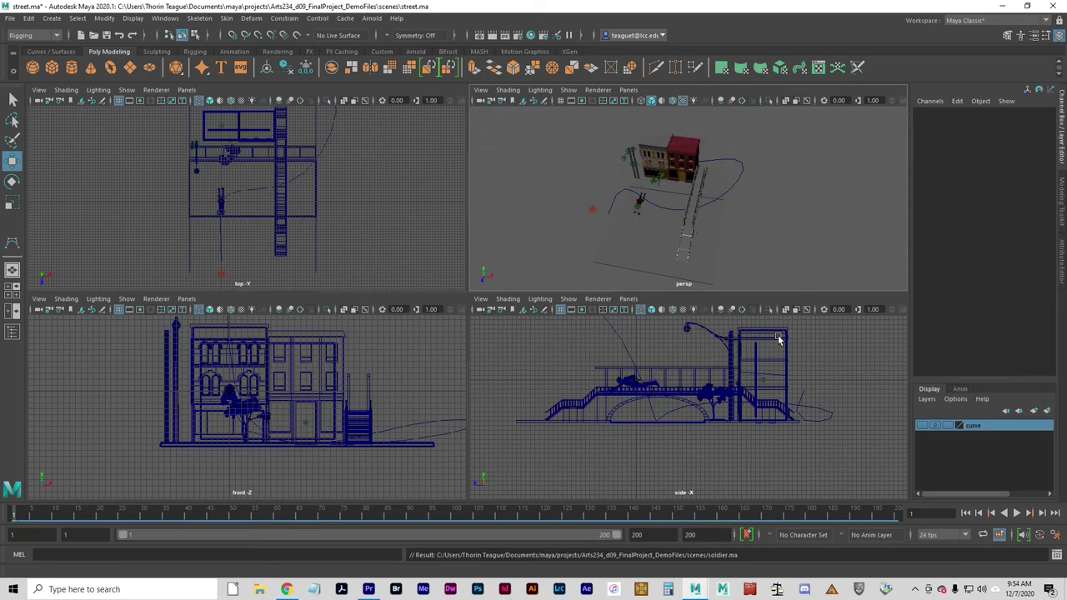
click(1056, 534)
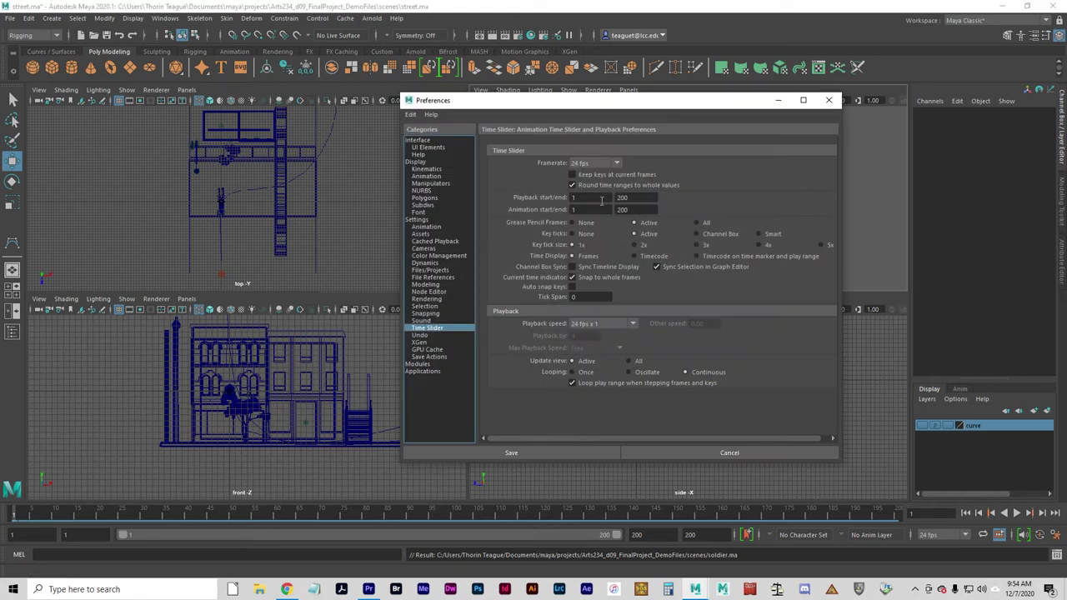
click(731, 454)
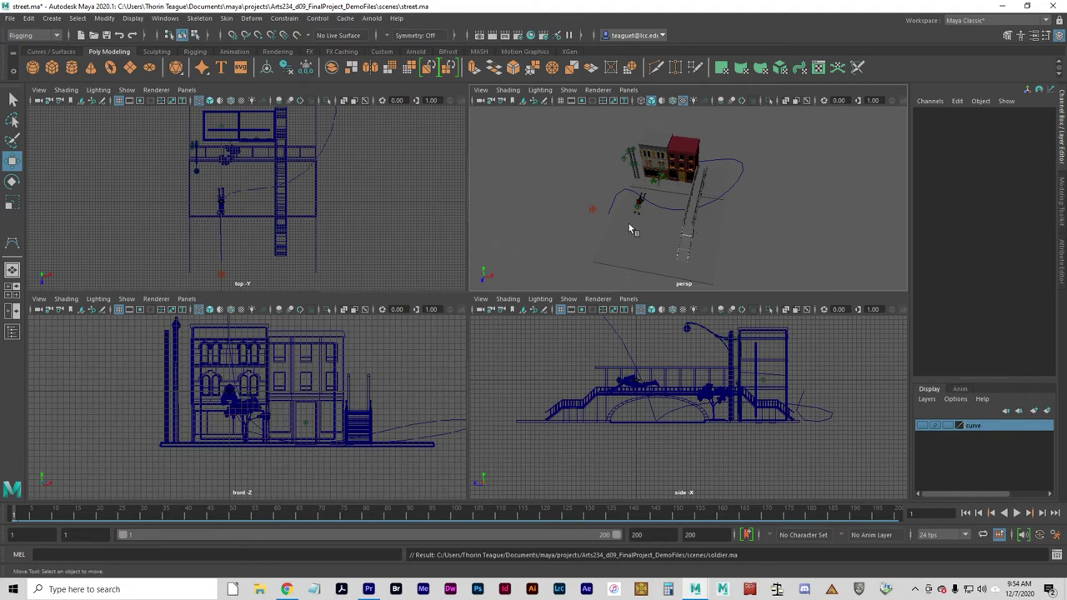
- With the Select tool active, zoom and pan the side view to frame the soldier
key(q)
click(633, 386)
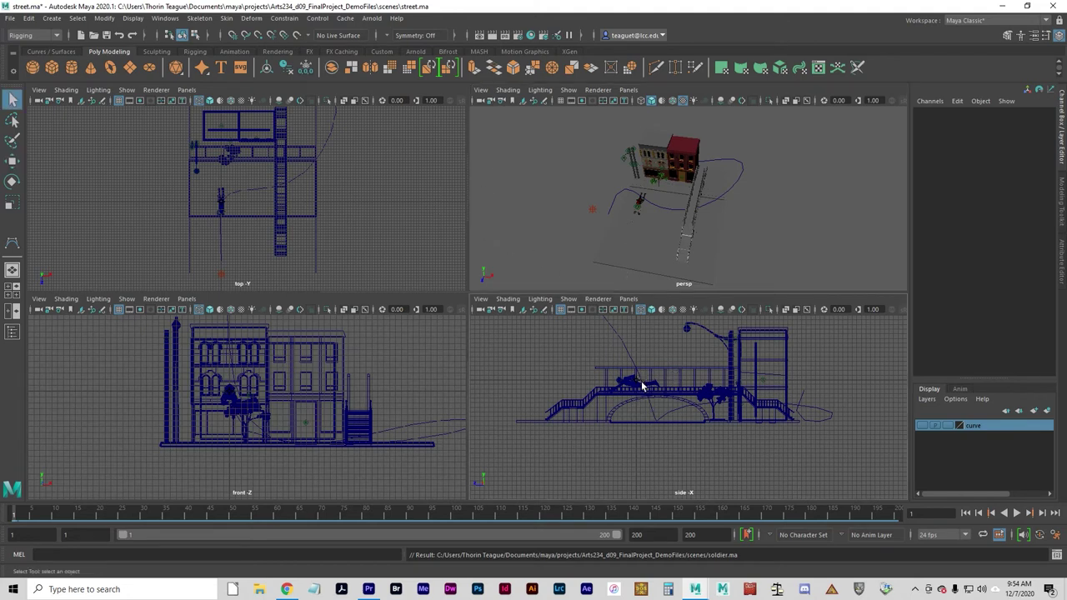
click(635, 384)
click(638, 382)
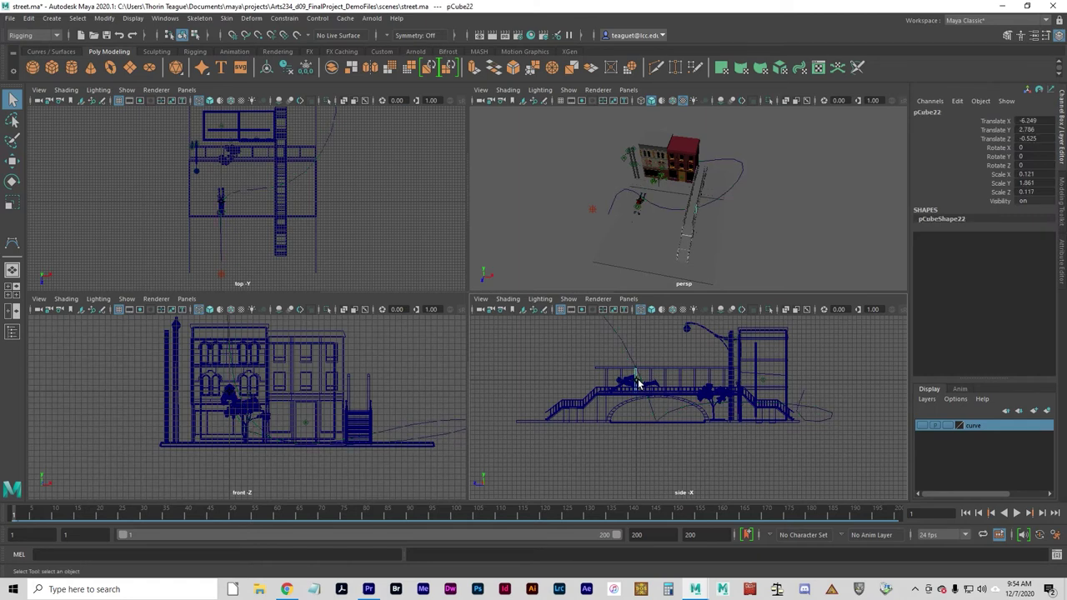
scroll(681, 398, up, 2)
scroll(681, 398, up, 4)
alt+middle_drag(681, 398, 607, 396)
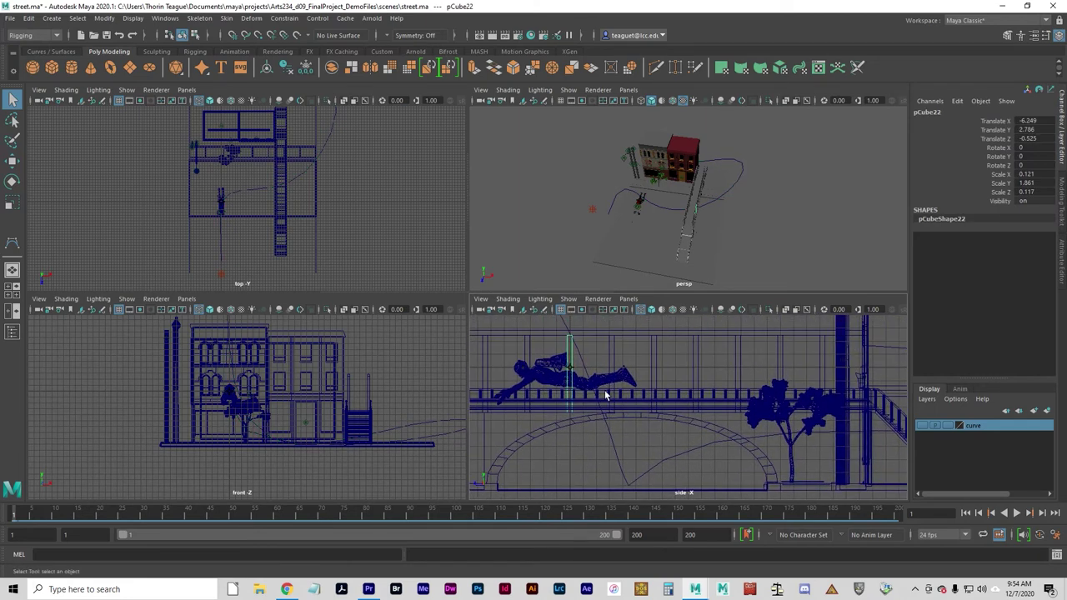
- Marquee-select the soldier in the side view, then add curve11 to the selection
drag(569, 367, 568, 368)
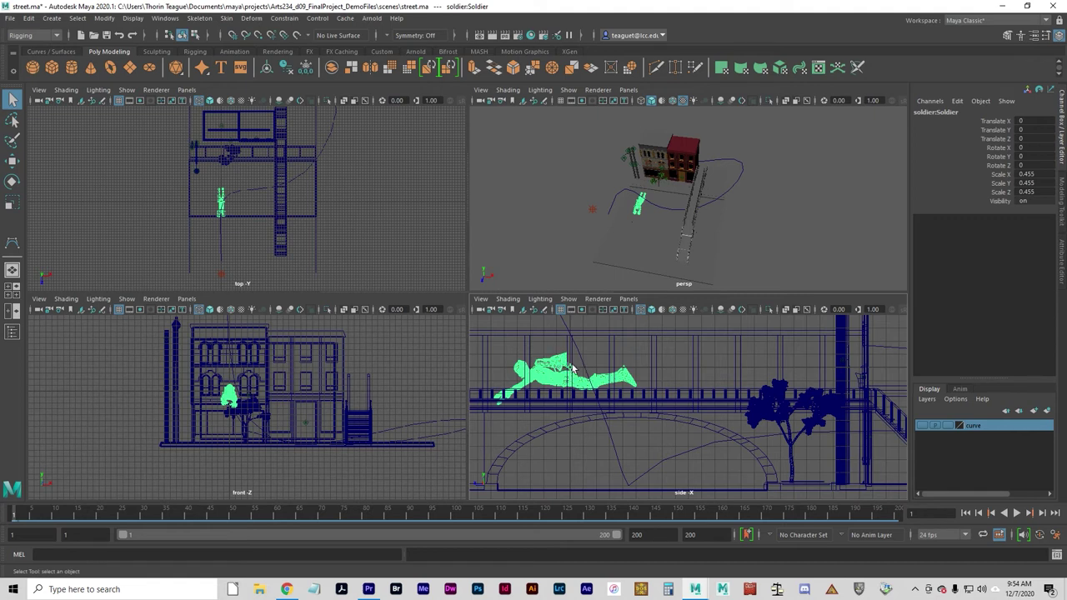
click(543, 348)
drag(548, 349, 584, 385)
alt+middle_drag(538, 351, 567, 418)
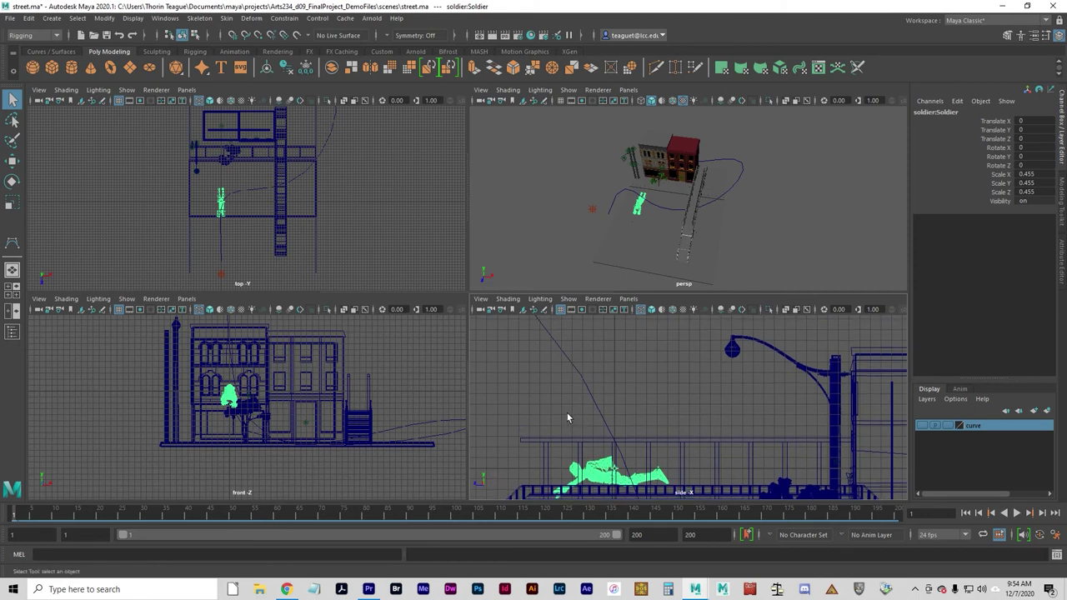
scroll(604, 374, down, 2)
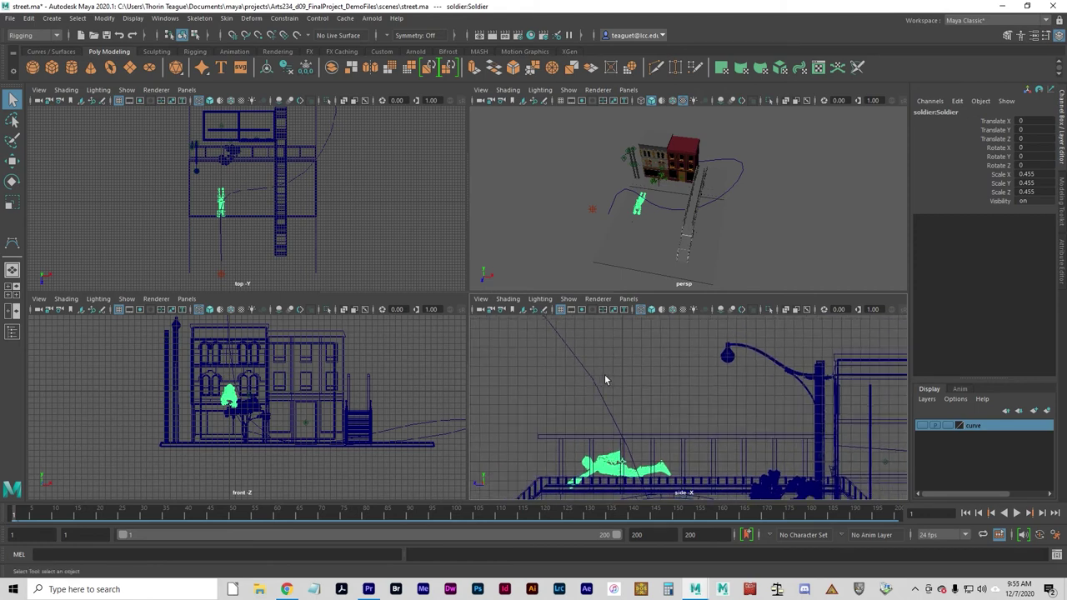
click(594, 378)
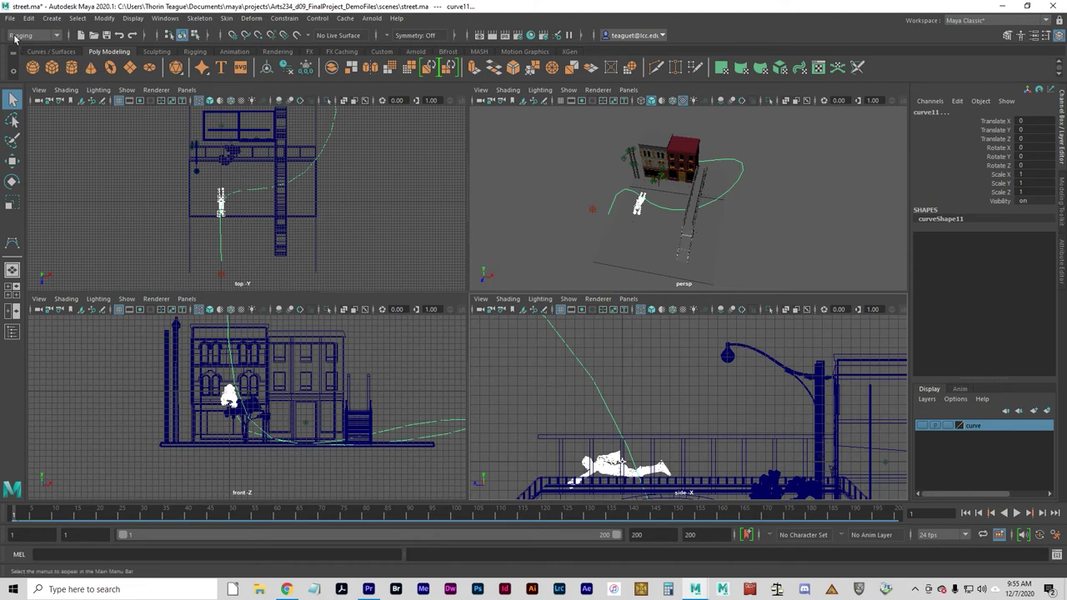
- Run Constrain > Motion Paths > Attach to Motion Path to link the soldier to curve11
click(291, 23)
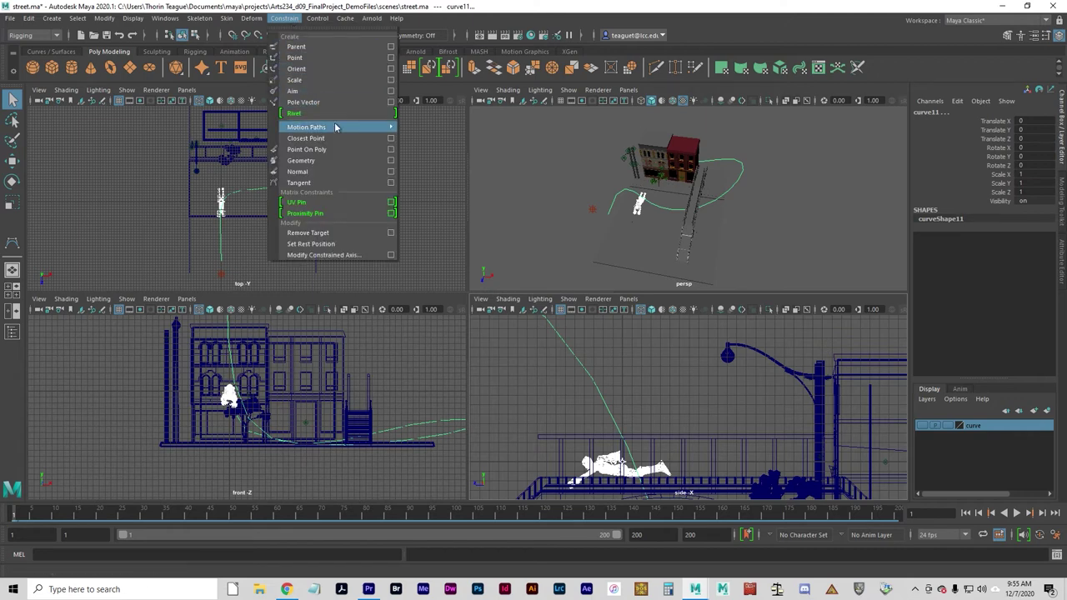
mouse_move(335, 126)
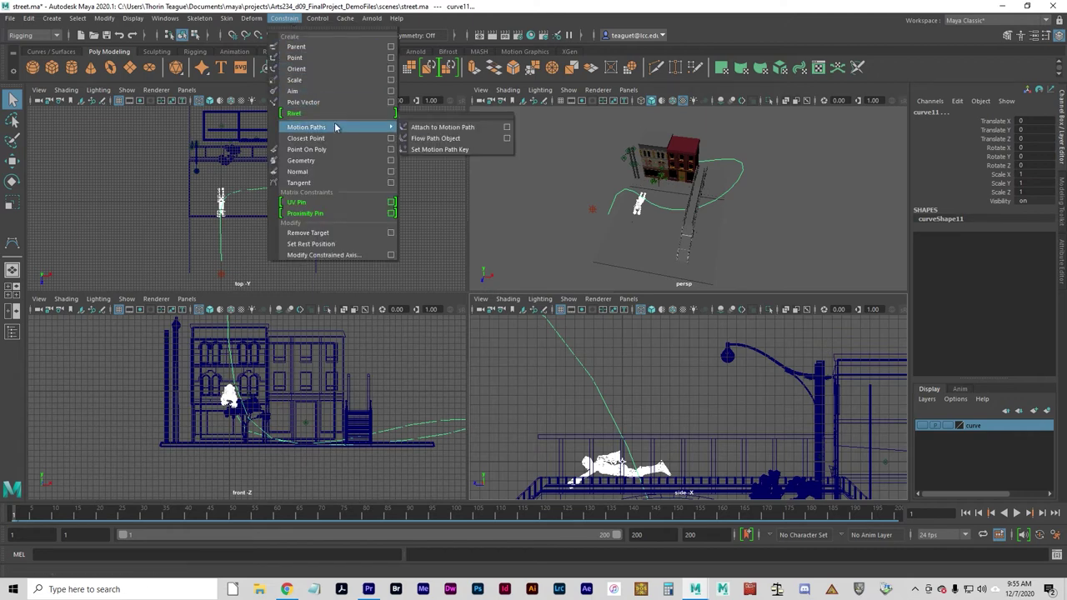
click(451, 128)
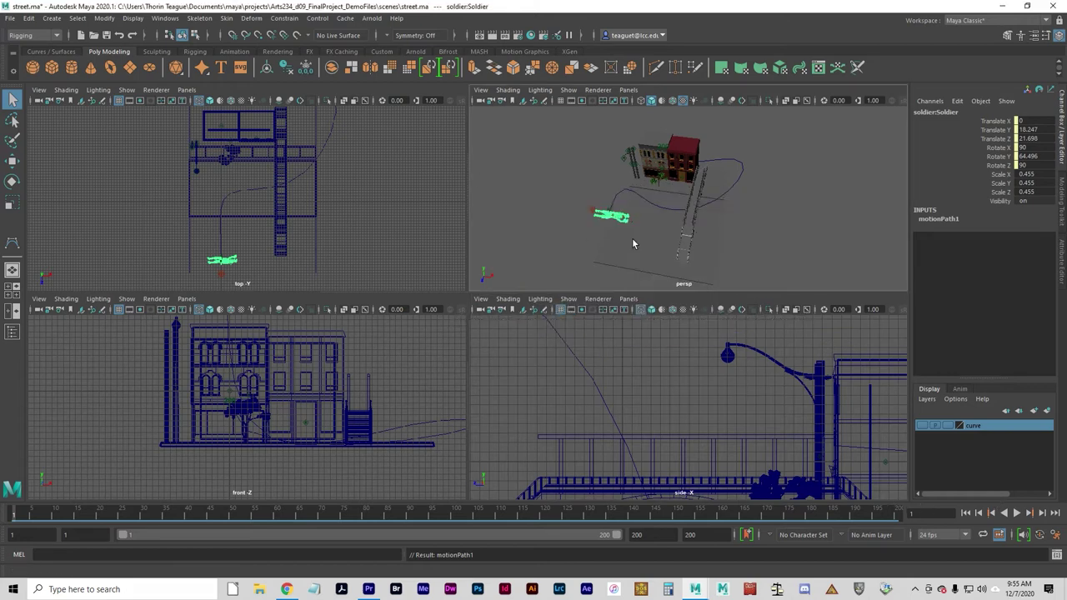
- Maximize the perspective view, orbit closer, then play the animation and stop at frame 38
key(space)
scroll(490, 380, up, 2)
alt+drag(490, 380, 865, 495)
click(1017, 513)
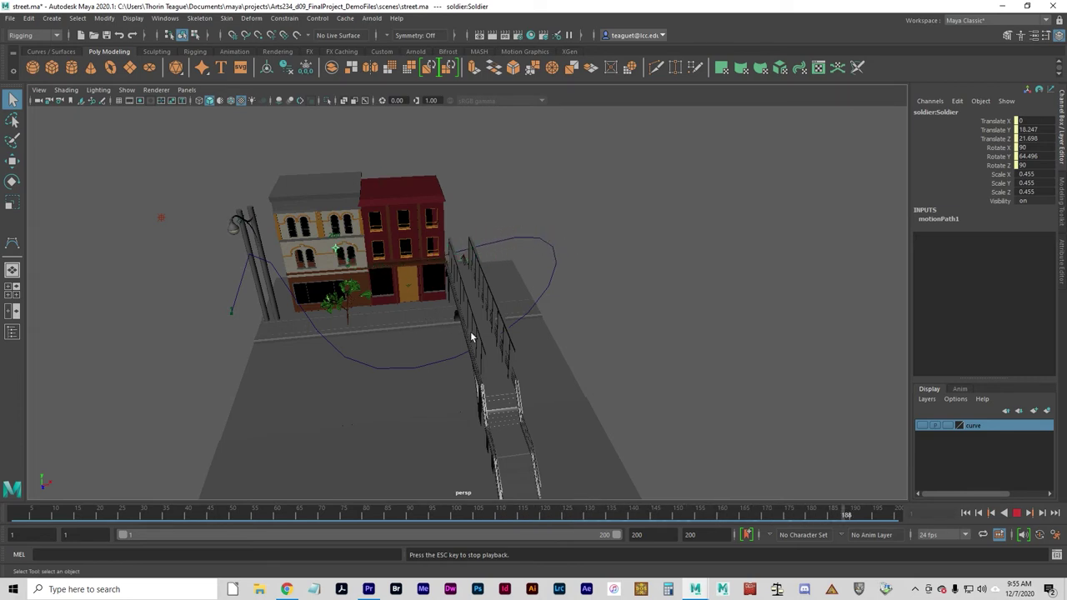
click(1017, 513)
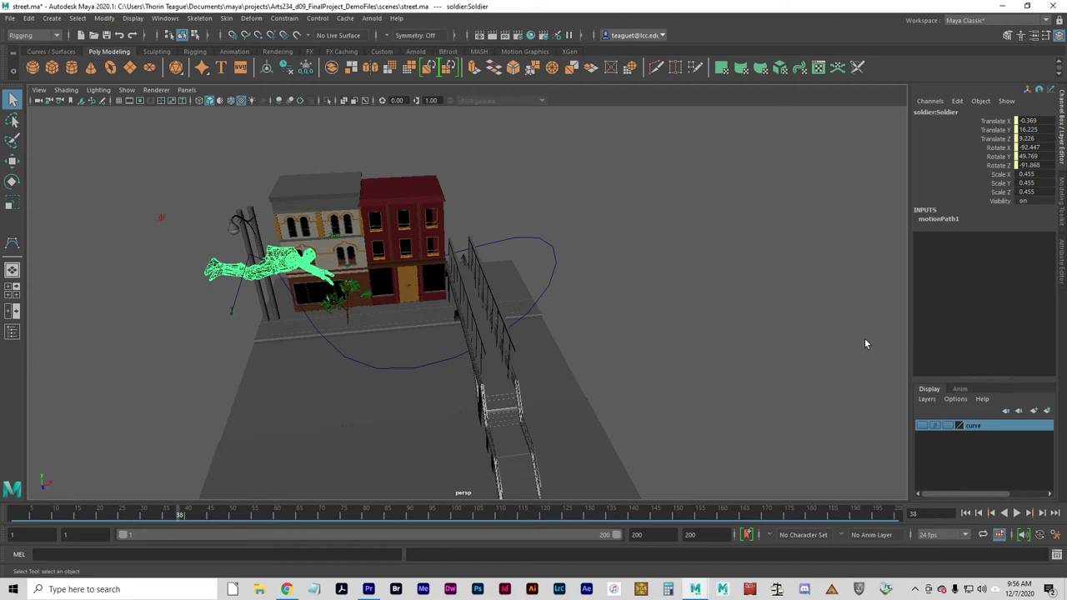
- Set motionPath1's Front Axis to Z, then scrub back to frame 10 and replay
click(1063, 264)
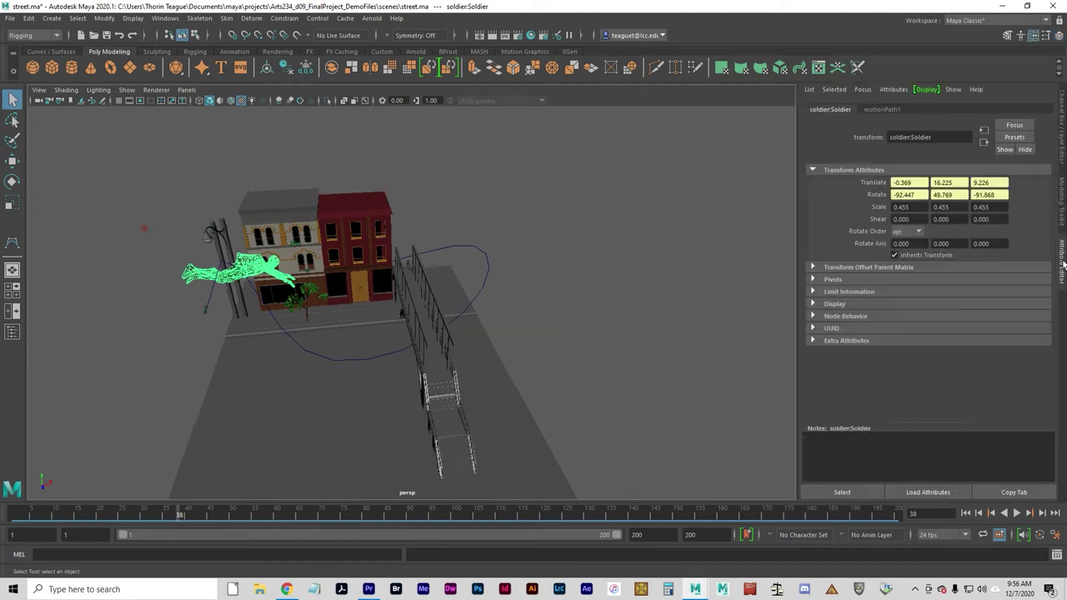
click(884, 110)
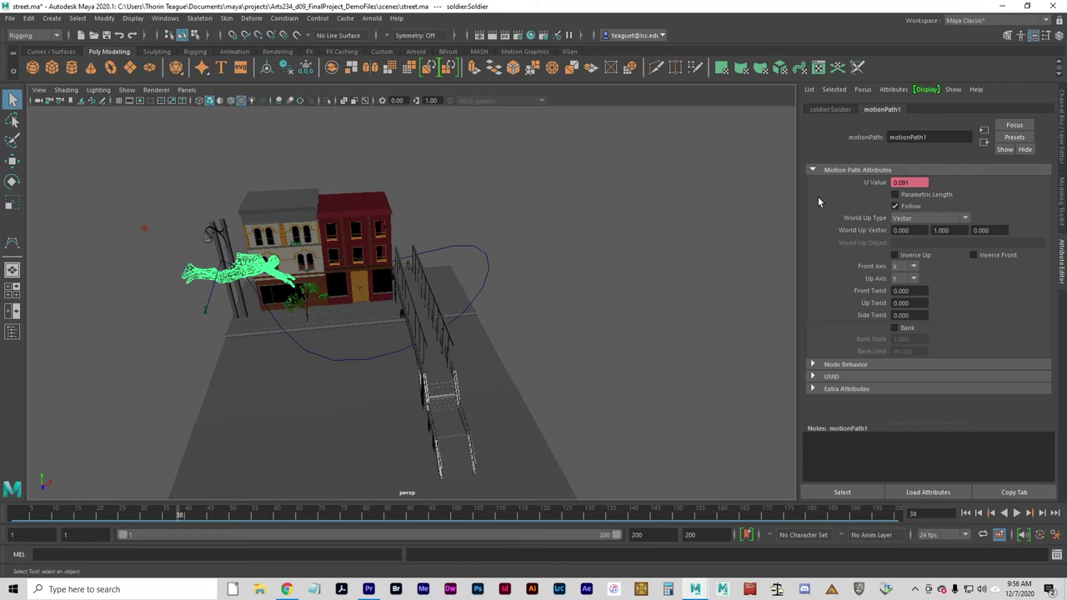
click(912, 266)
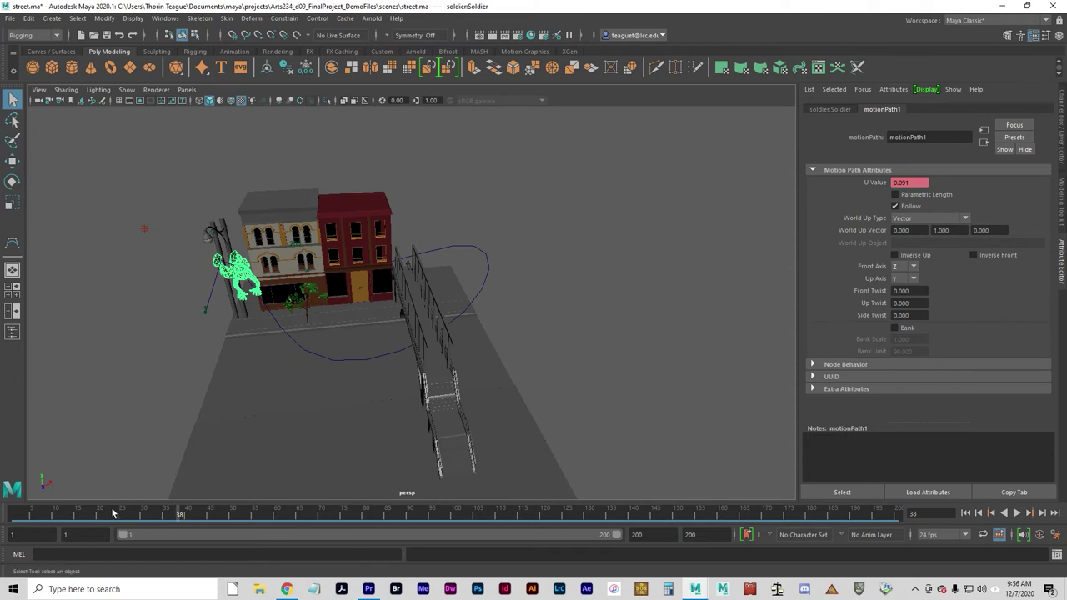
drag(114, 513, 55, 514)
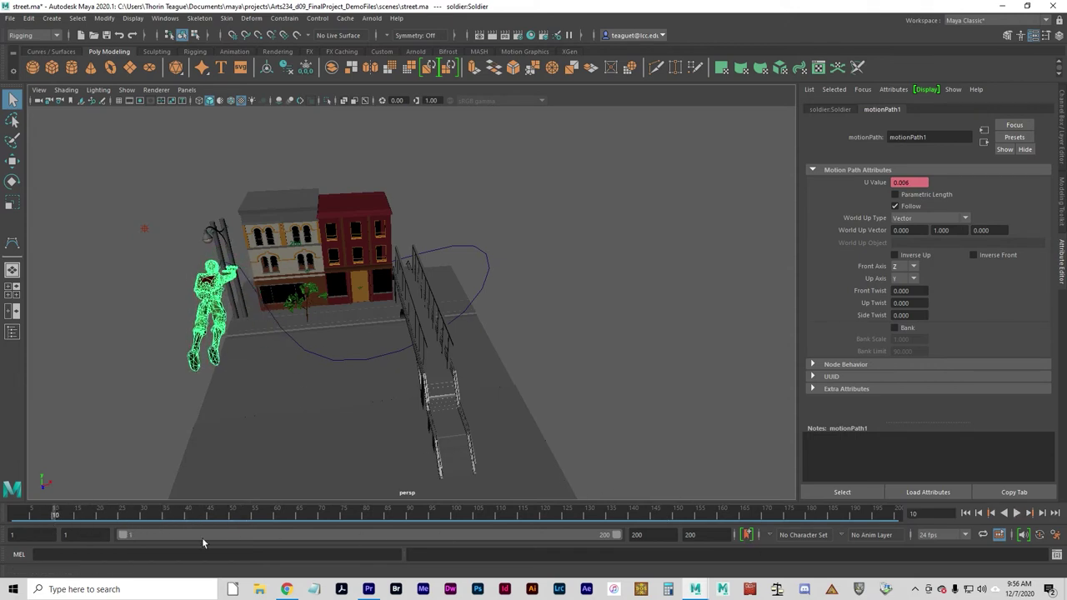
click(1019, 515)
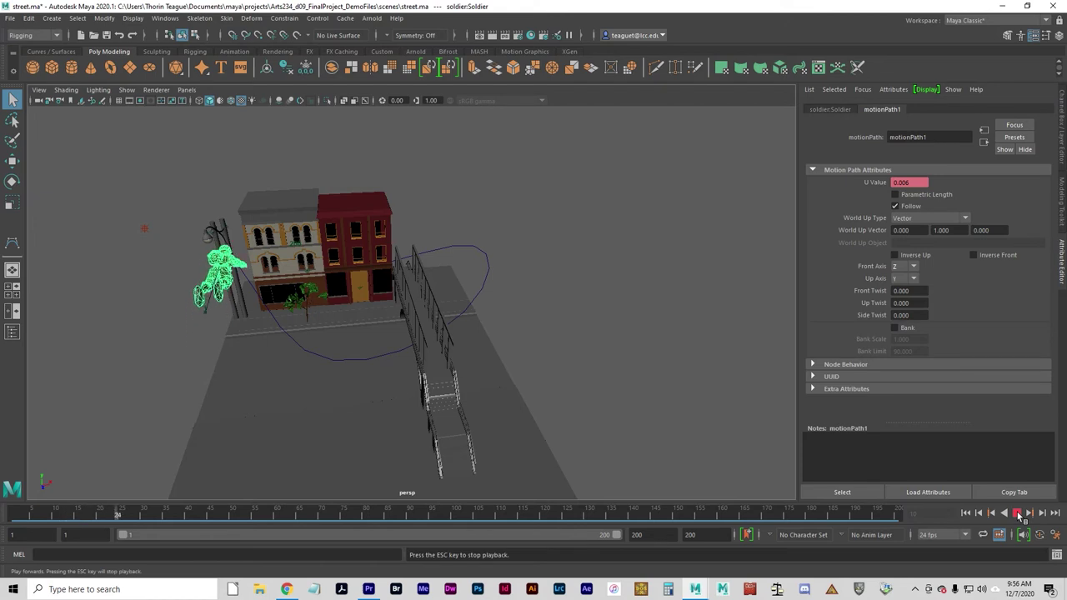
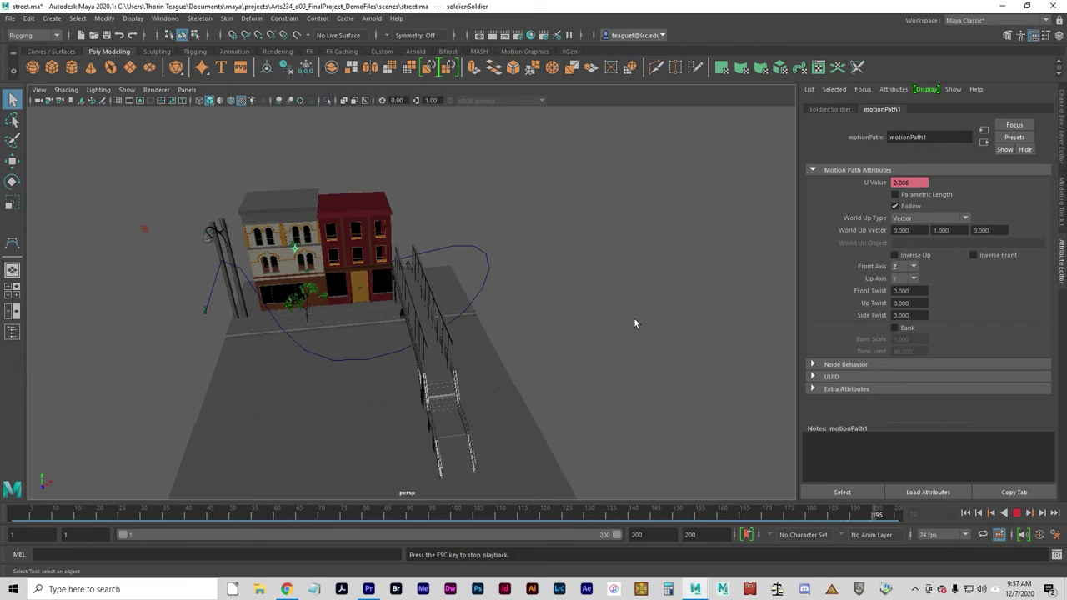
- Enable Bank on the soldier's motion path with Bank Scale 5 and replay the animation
click(897, 328)
click(1017, 513)
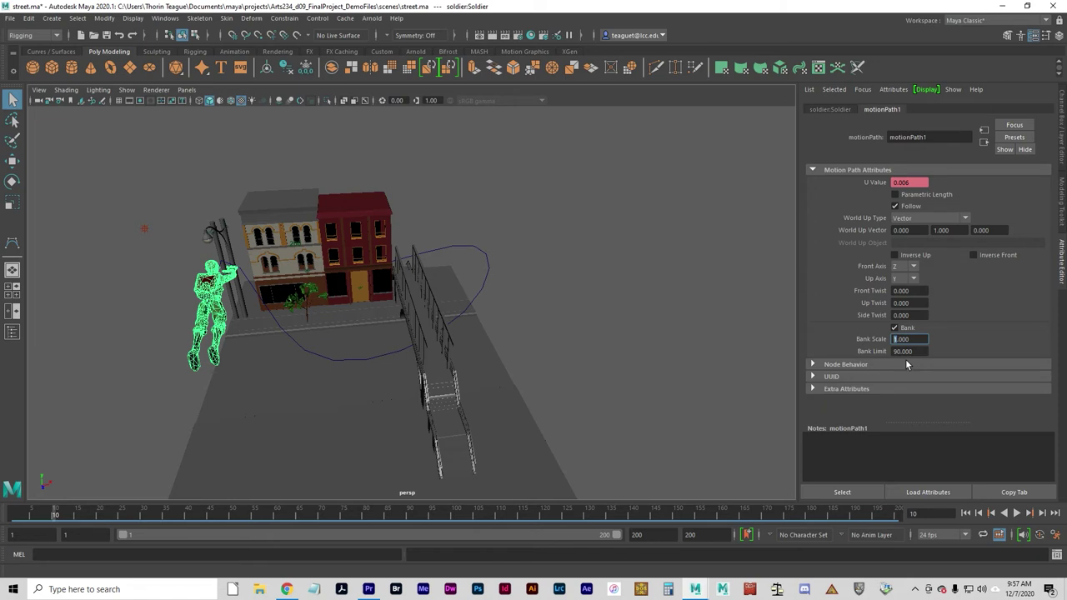
text(5)
key(Tab)
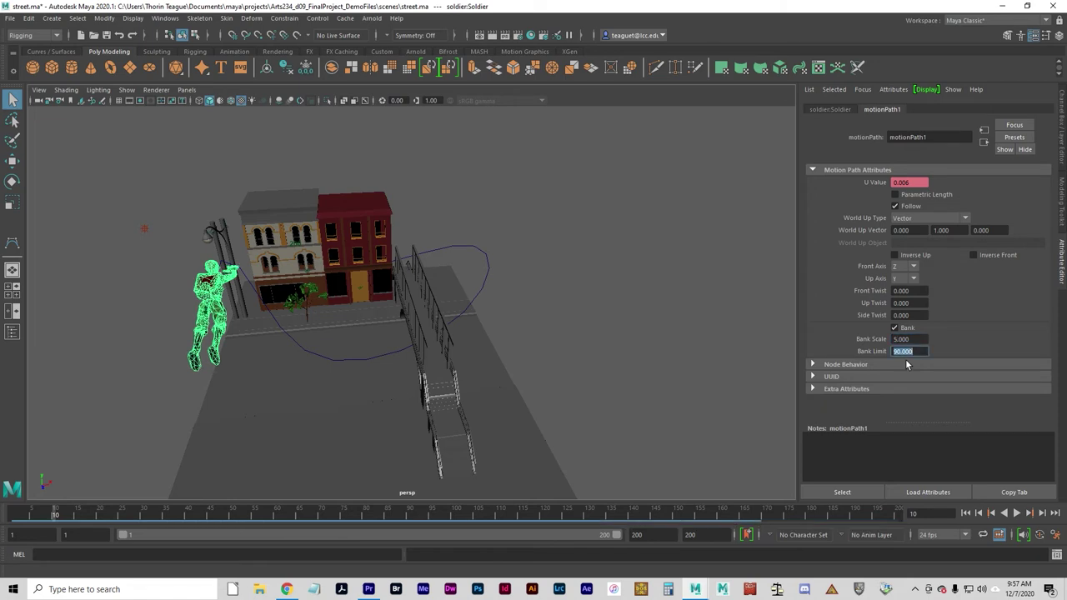
click(1015, 514)
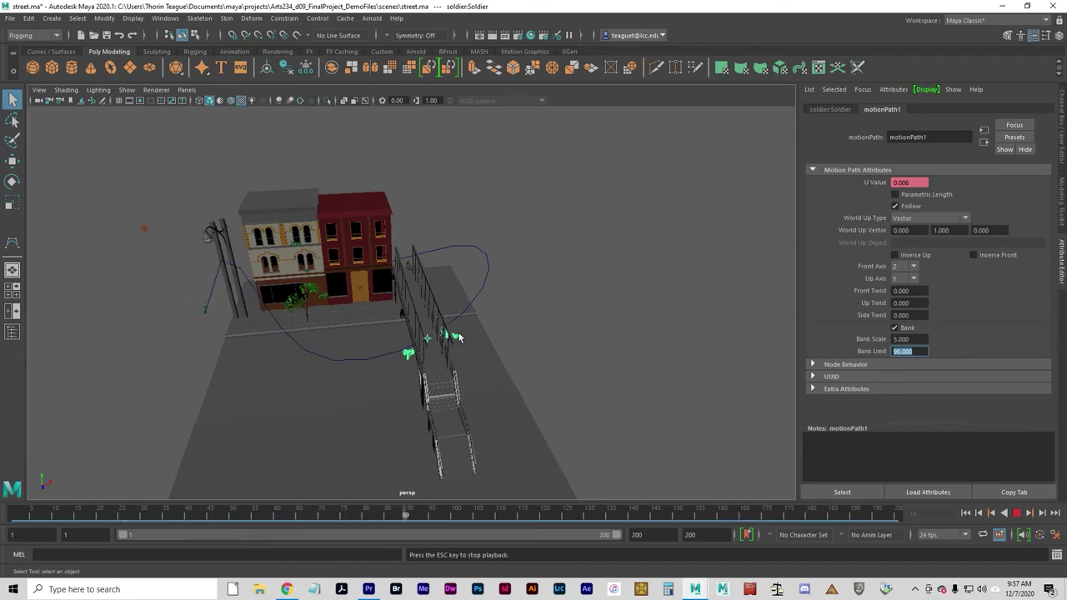
- Orbit around the street to watch the soldier bank steeply at Bank Scale 7
alt+right_drag(359, 376, 590, 364)
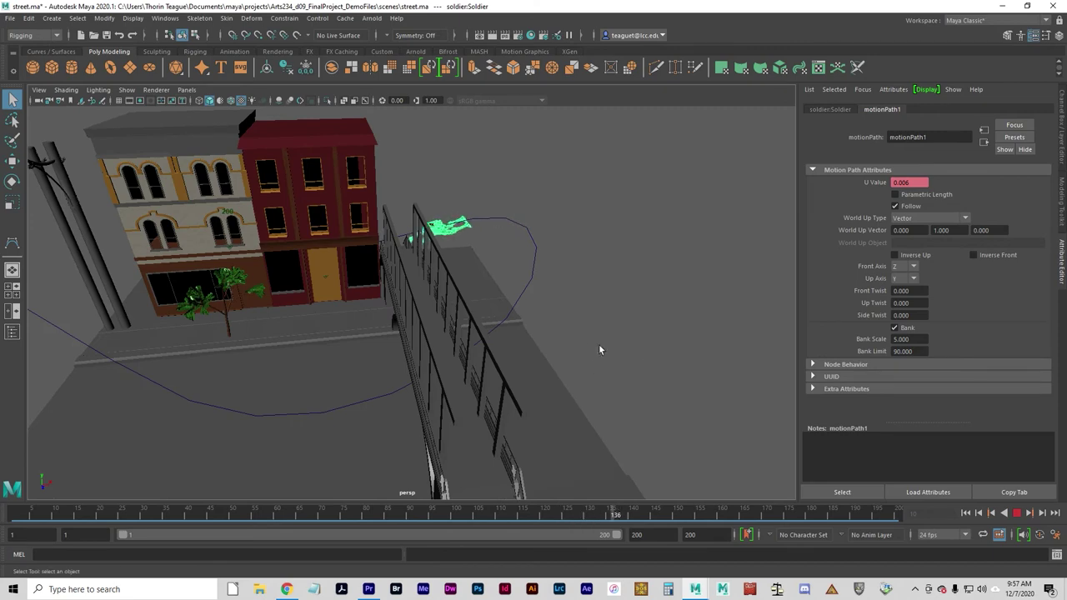
alt+drag(598, 350, 429, 278)
alt+right_drag(429, 278, 660, 381)
alt+drag(660, 382, 619, 374)
alt+right_drag(673, 396, 585, 328)
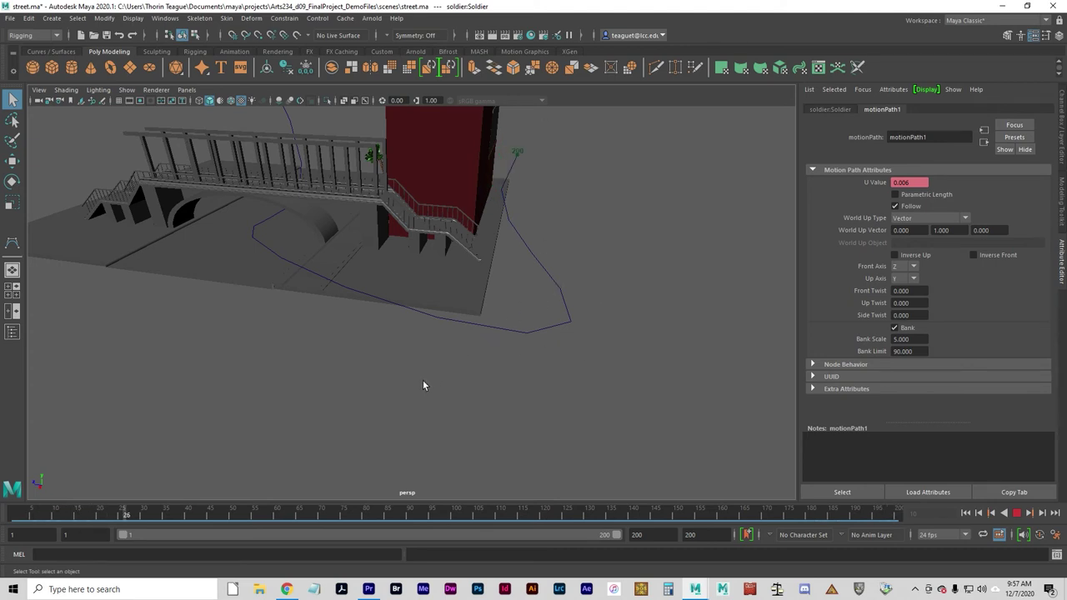
alt+drag(468, 403, 326, 337)
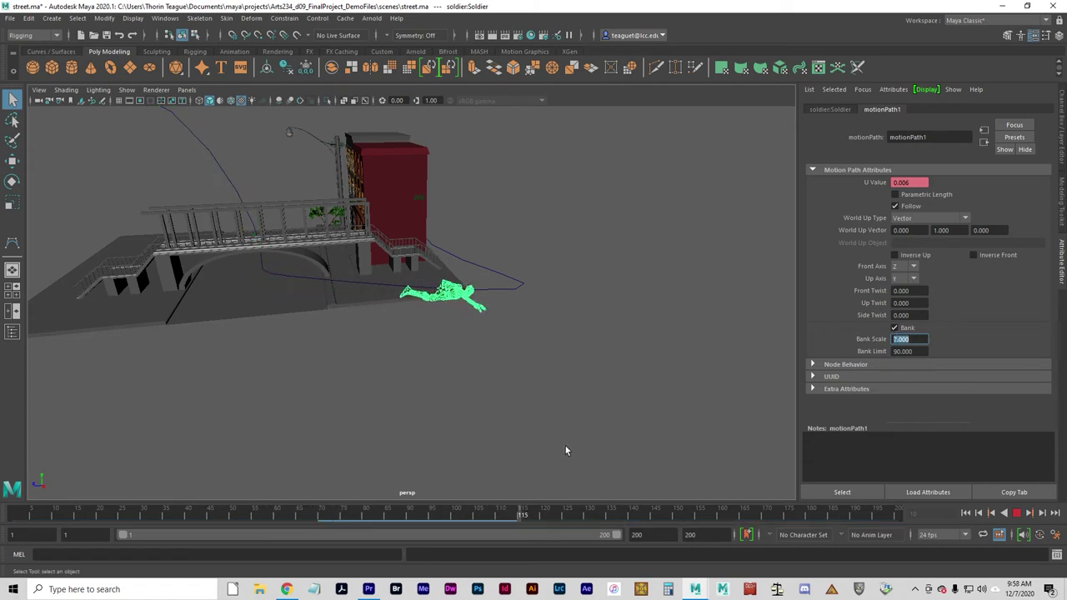
alt+drag(255, 334, 446, 307)
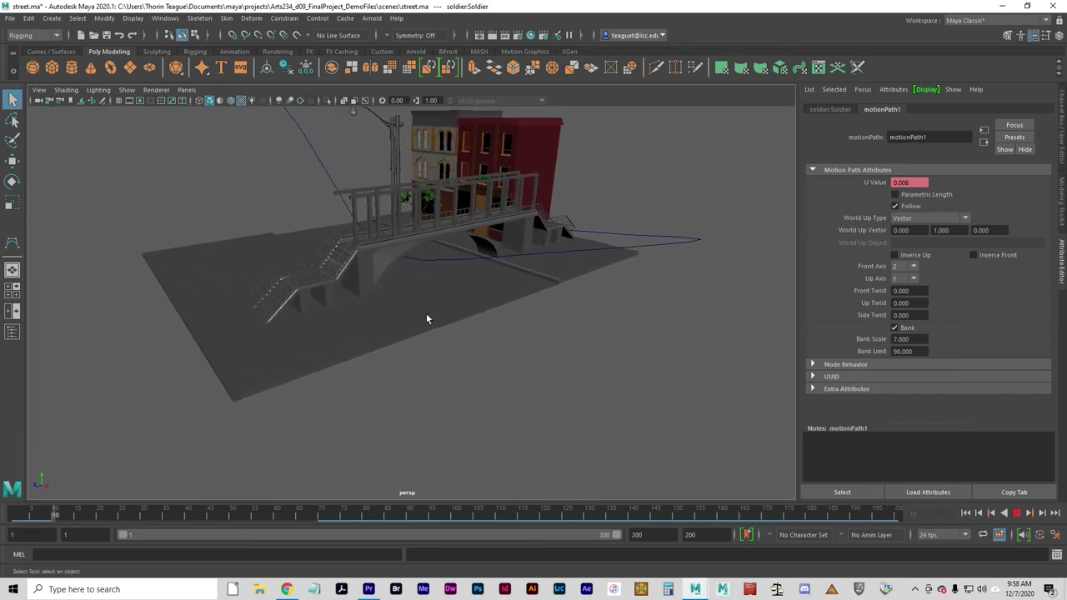
alt+drag(342, 278, 392, 336)
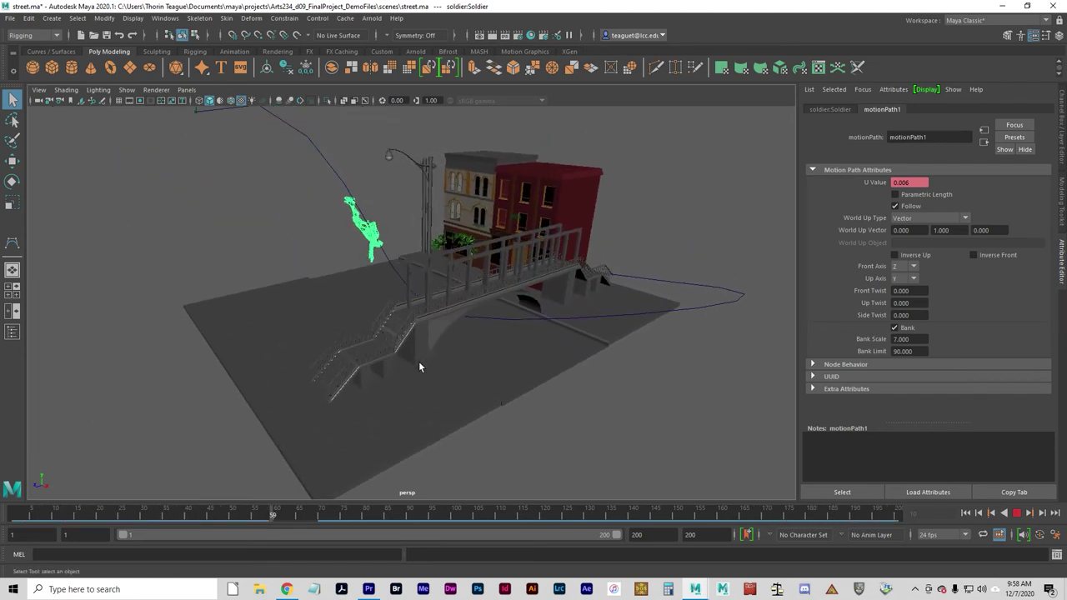
alt+drag(331, 300, 569, 351)
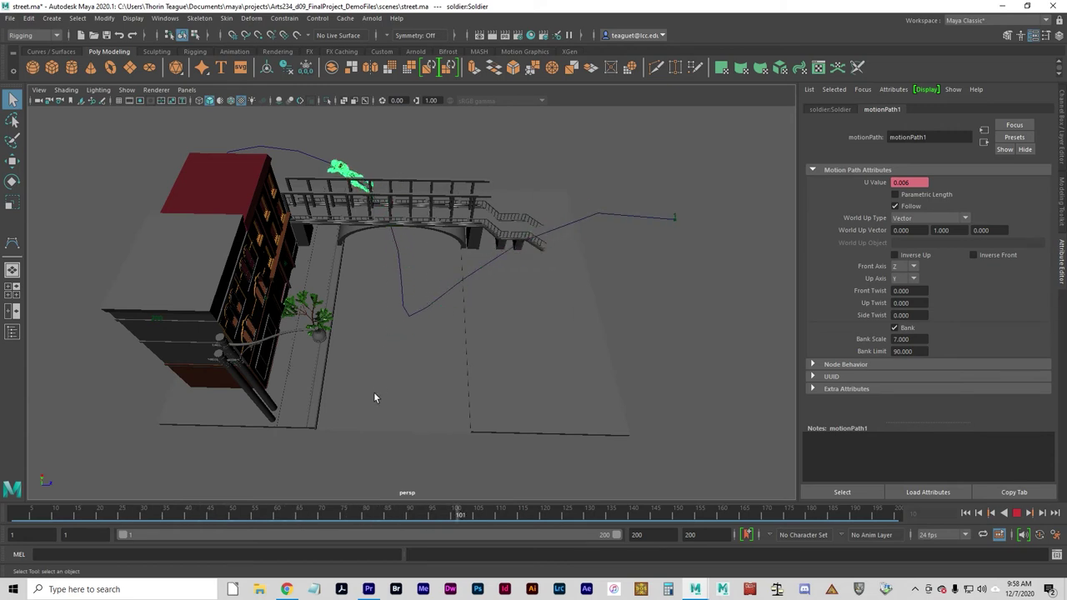
alt+drag(373, 398, 441, 400)
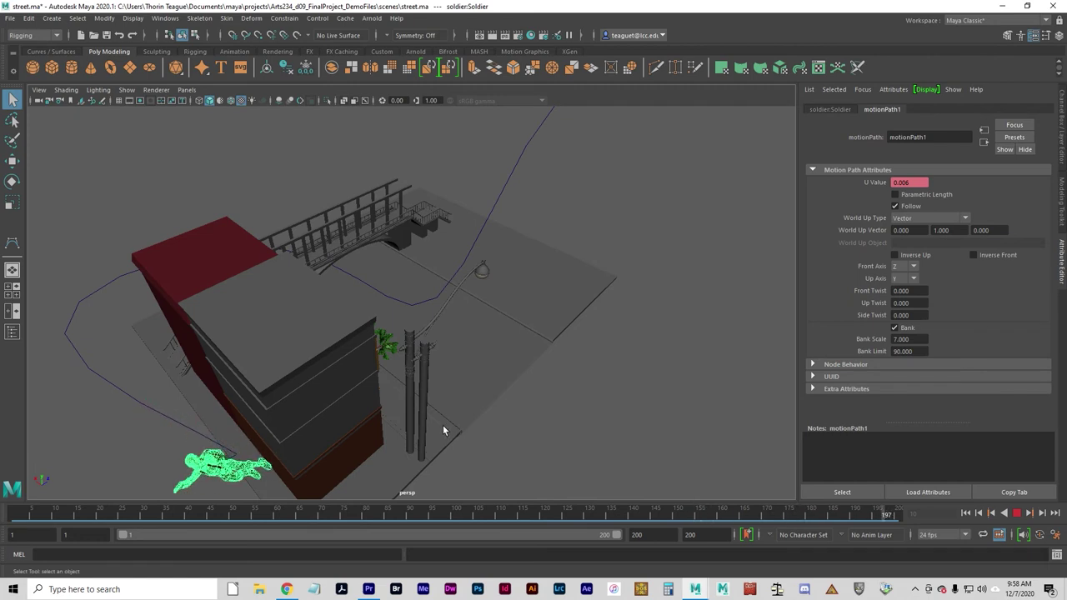
alt+drag(527, 404, 445, 360)
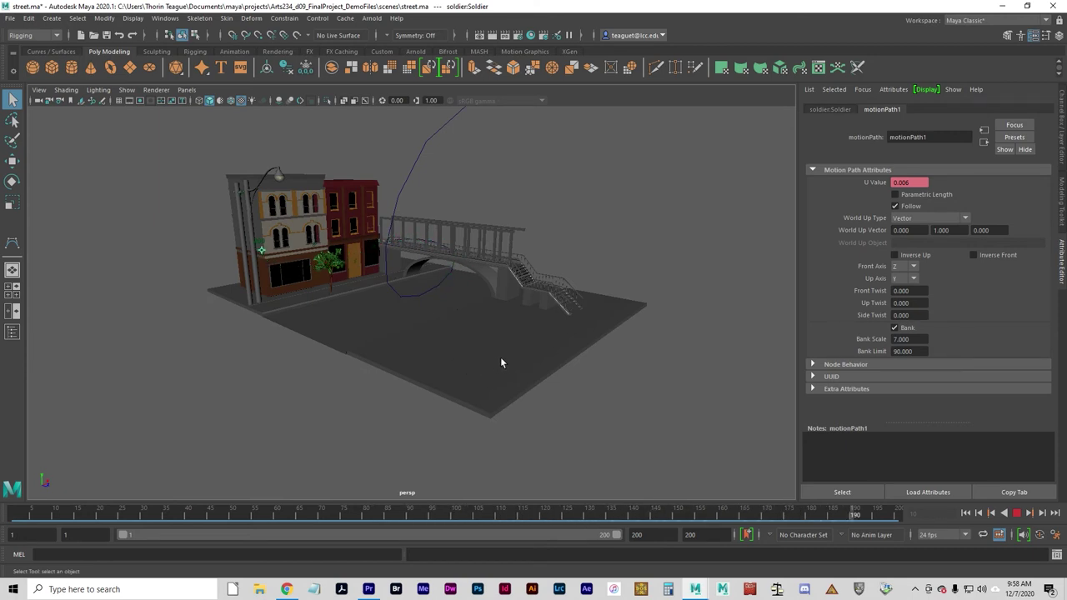
alt+drag(470, 305, 471, 375)
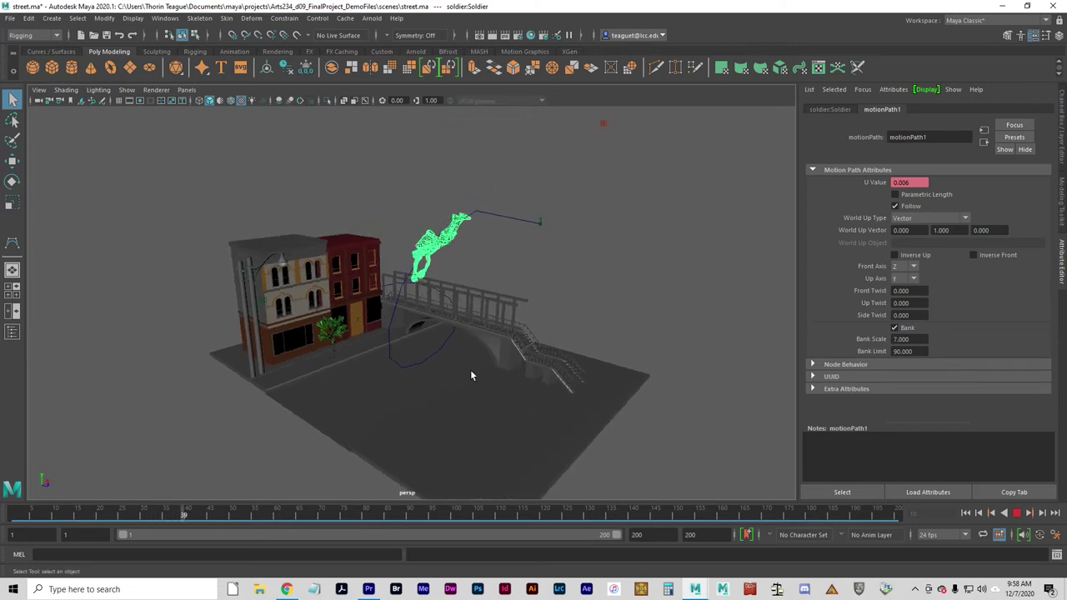
alt+drag(522, 398, 496, 405)
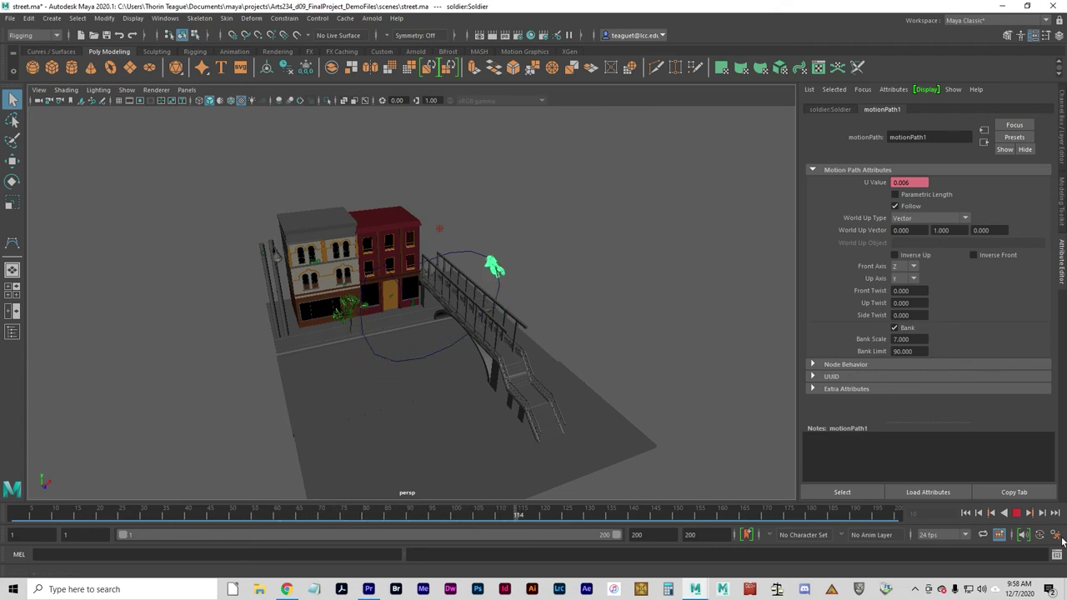
- Stop playback at frame 73 and set a motion path key for the soldier there
click(1018, 514)
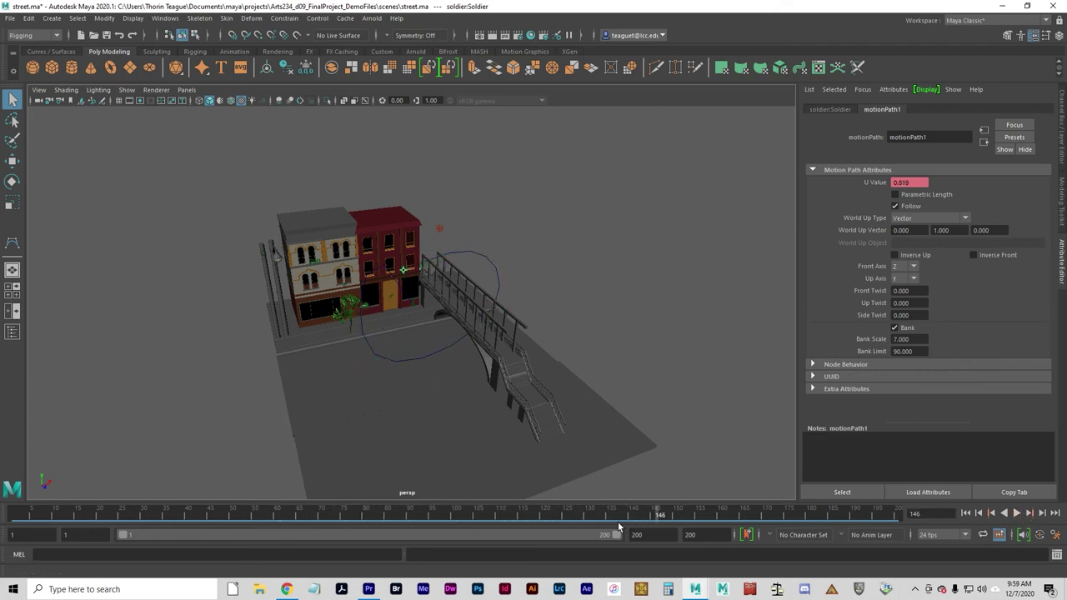
click(588, 516)
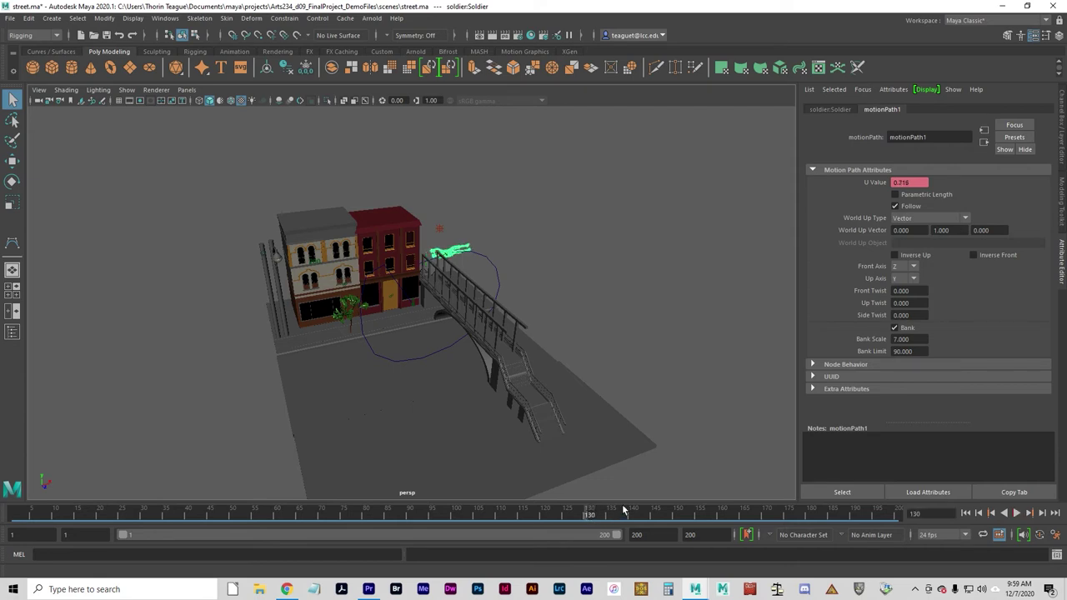
mouse_move(591, 515)
mouse_down()
mouse_move(305, 488)
mouse_move(350, 486)
mouse_move(362, 520)
mouse_move(326, 514)
mouse_move(421, 533)
mouse_move(333, 547)
mouse_up()
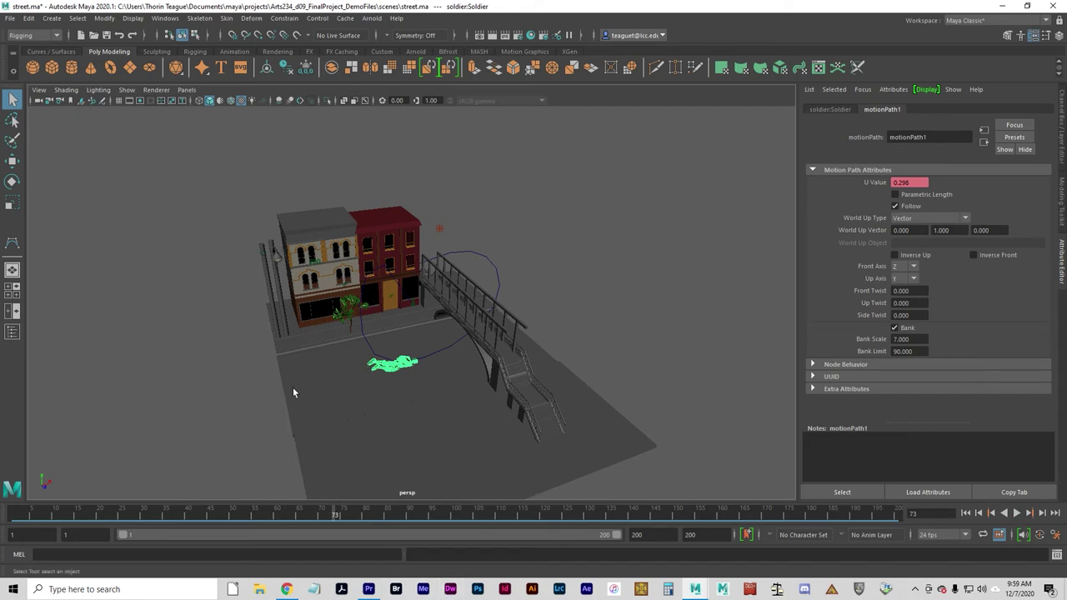
click(284, 18)
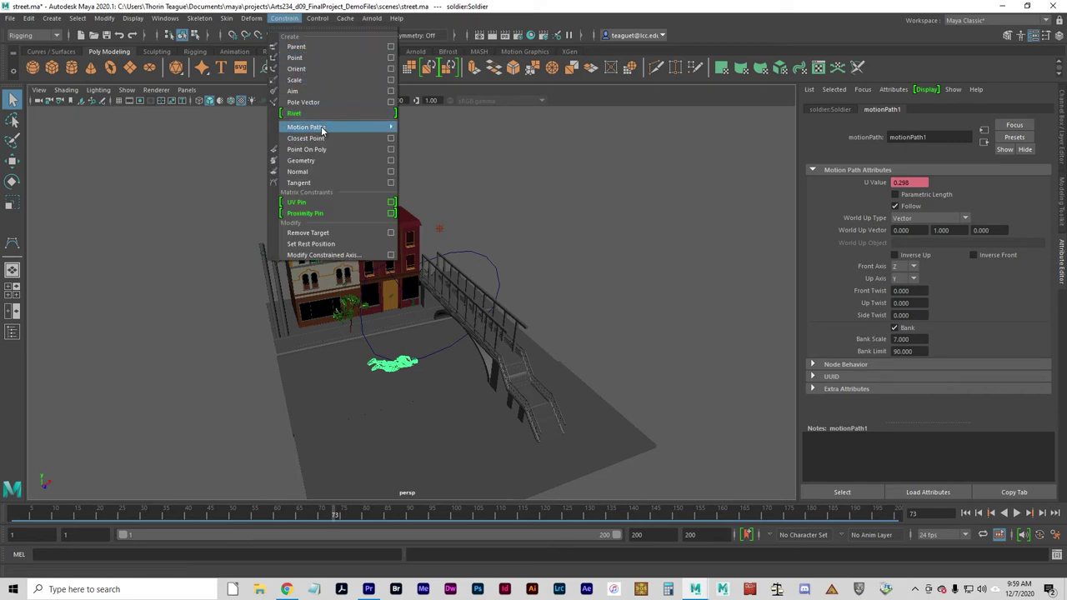
mouse_move(322, 129)
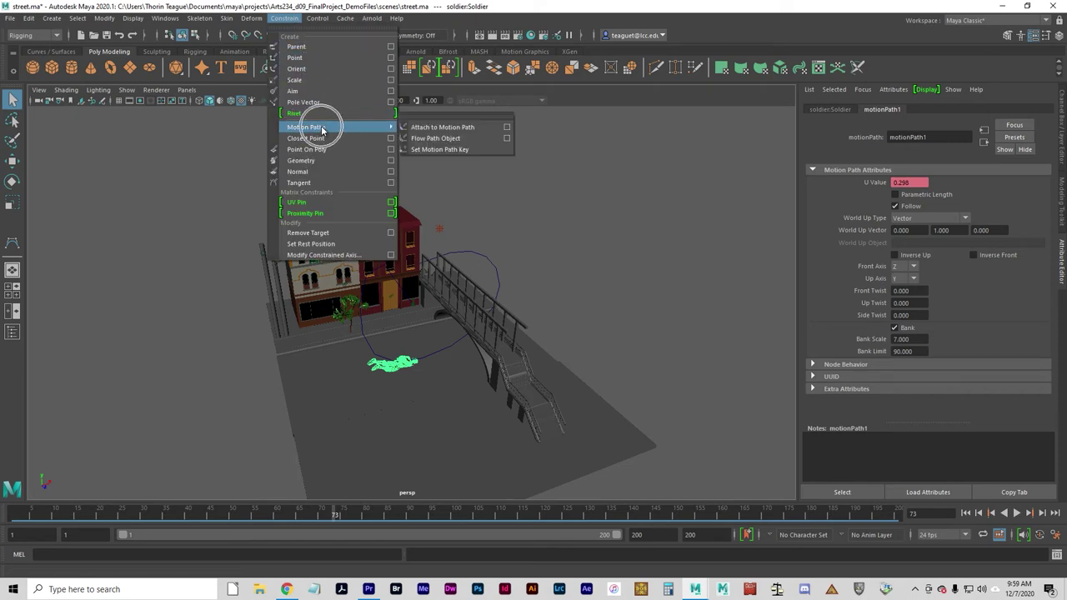
click(432, 150)
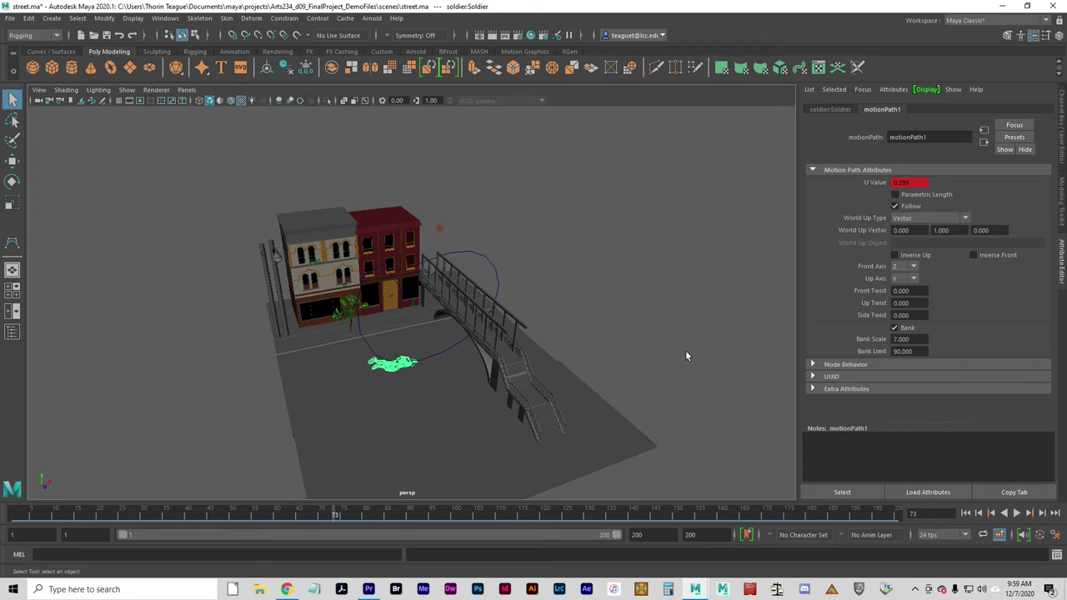
- Stop at frame 92 and select that frame's path position marker with the Move tool
alt+right_drag(373, 421, 621, 417)
mouse_move(442, 414)
alt+mouse_down()
mouse_move(440, 395)
mouse_move(450, 407)
alt+mouse_up()
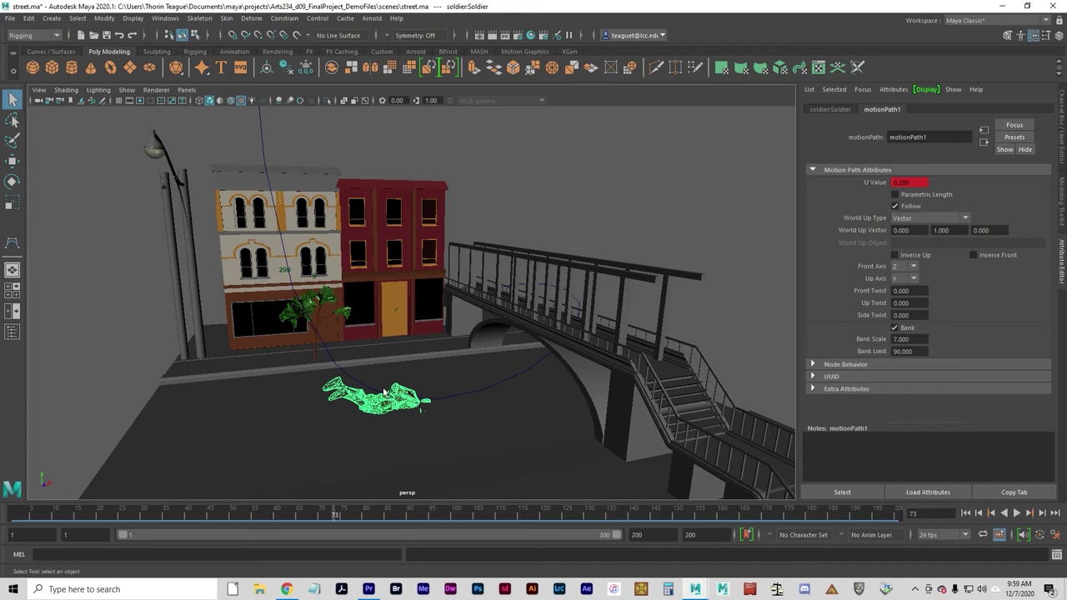
alt+drag(384, 392, 370, 521)
key(Escape)
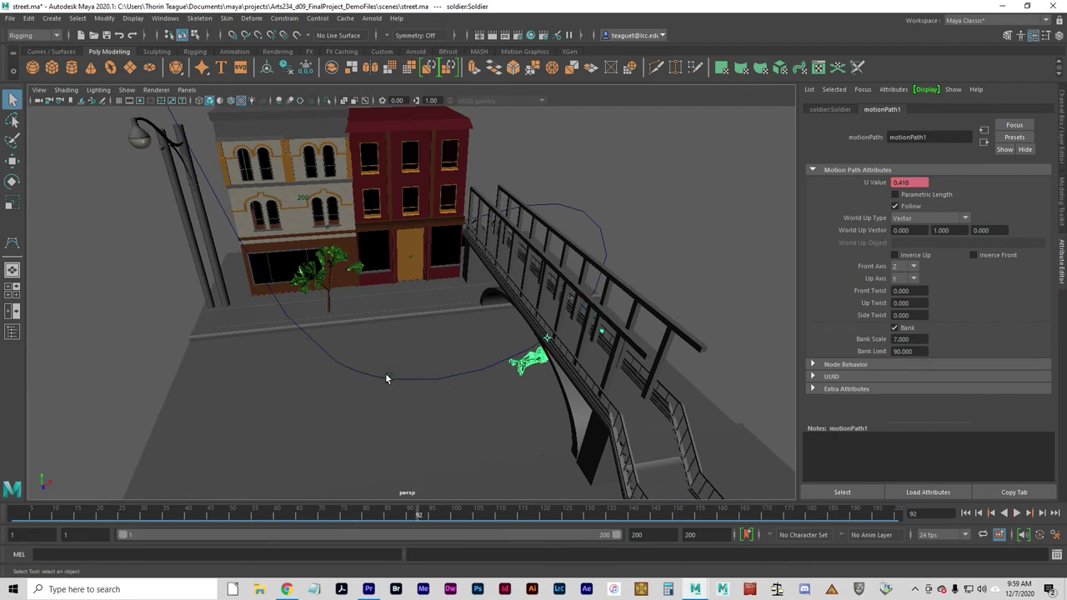
click(390, 380)
key(w)
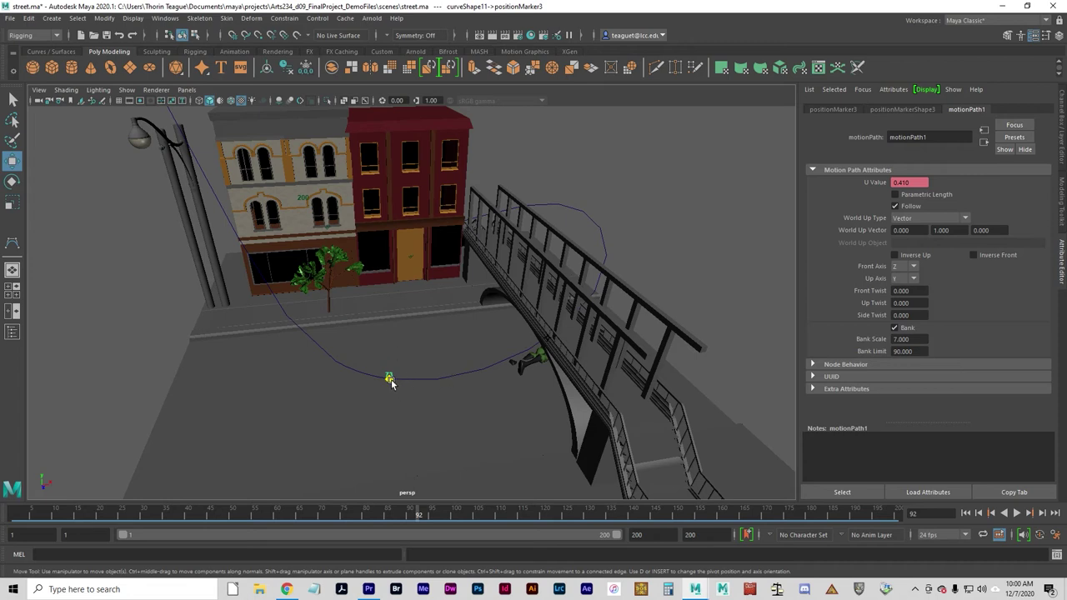
- Slide the frame-92 marker back along the curve to U Value 0.334 and preview the timing
mouse_move(389, 376)
mouse_down()
mouse_move(345, 370)
mouse_move(400, 381)
mouse_move(364, 374)
mouse_move(394, 375)
mouse_move(375, 364)
mouse_move(396, 371)
mouse_up()
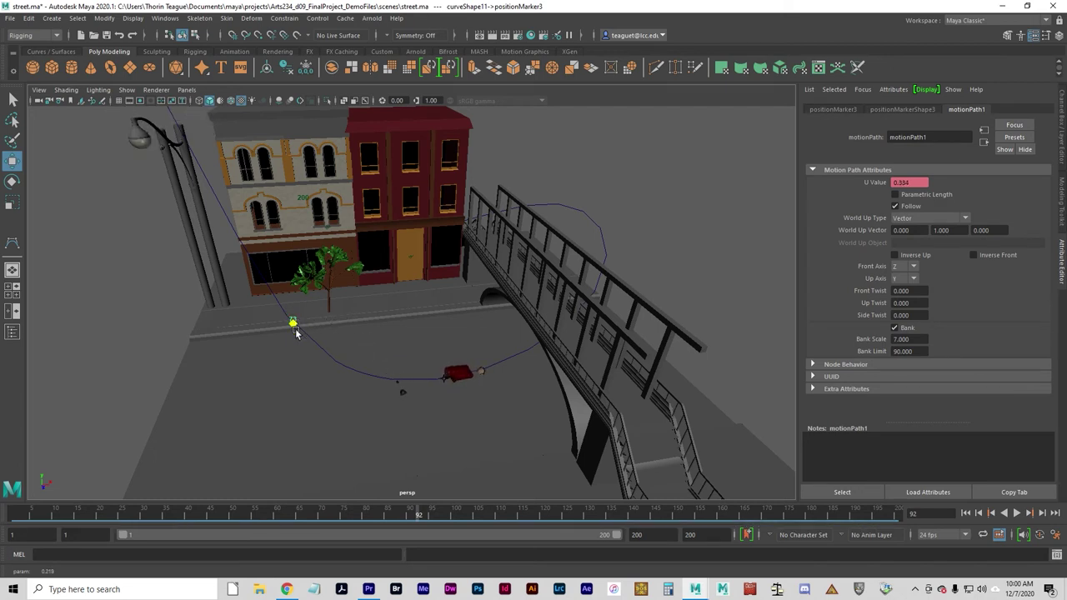
key(alt+v)
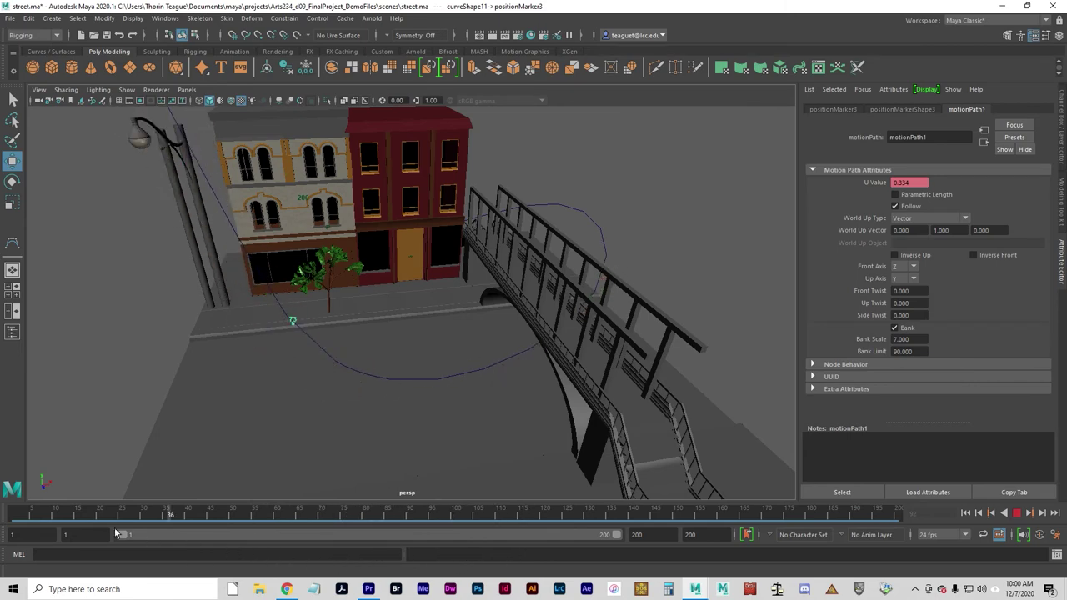
key(alt+v)
- Replay the animation from a high overhead view and move to frame 125
alt+right_drag(392, 392, 146, 367)
alt+drag(146, 367, 334, 425)
key(alt+v)
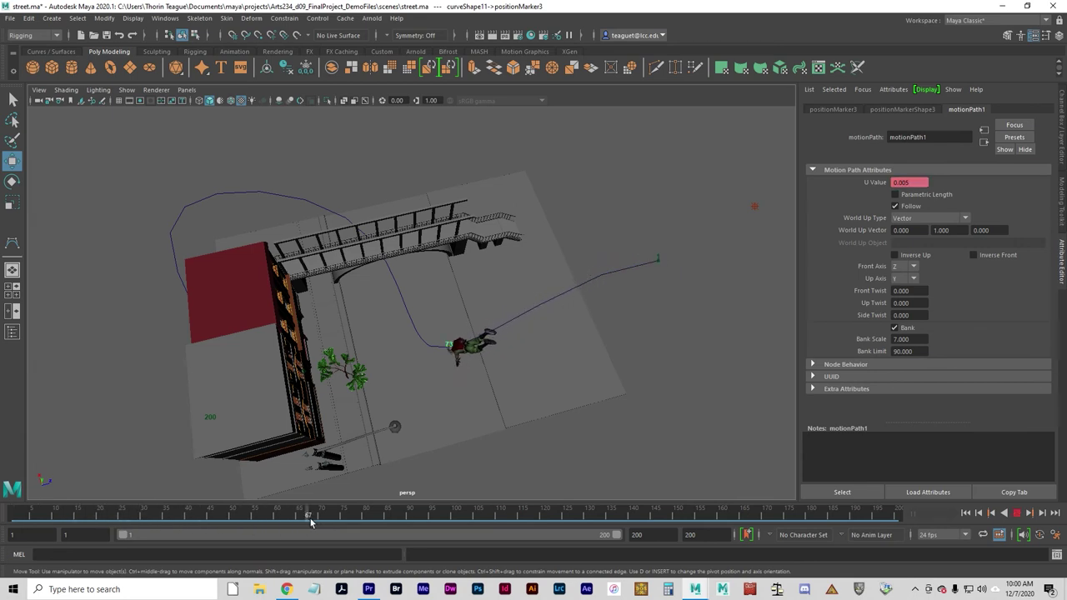
drag(293, 526, 562, 529)
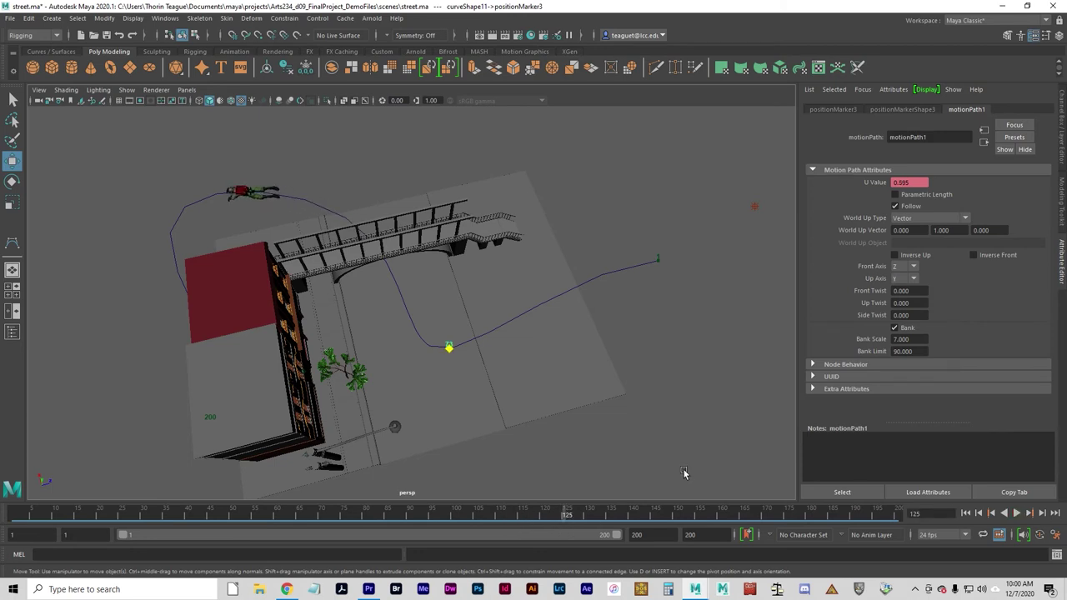
- Set a motion path key for the soldier at frame 125
click(199, 18)
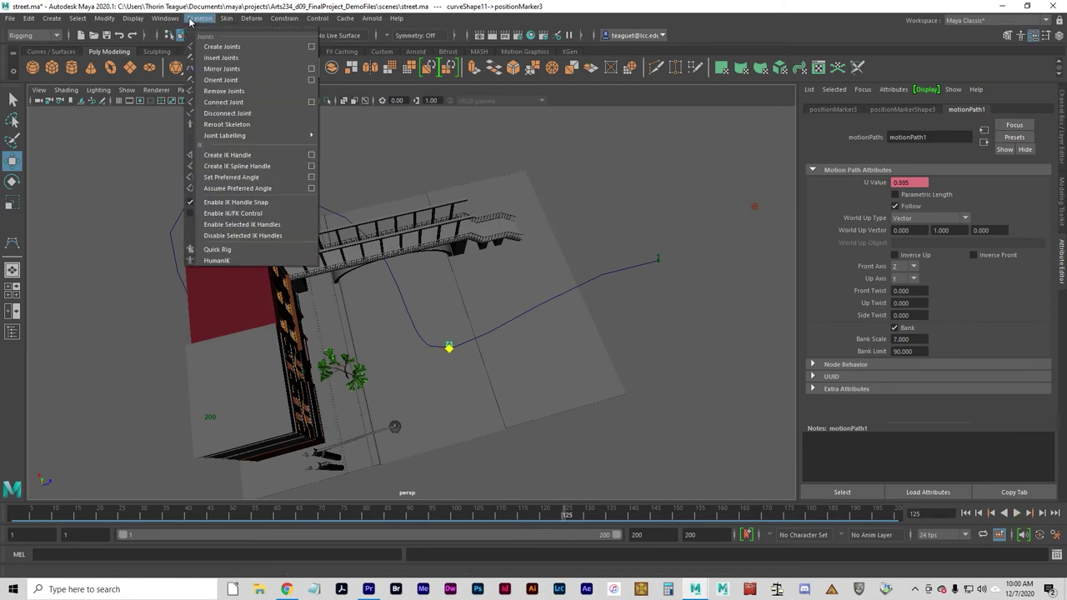
click(311, 27)
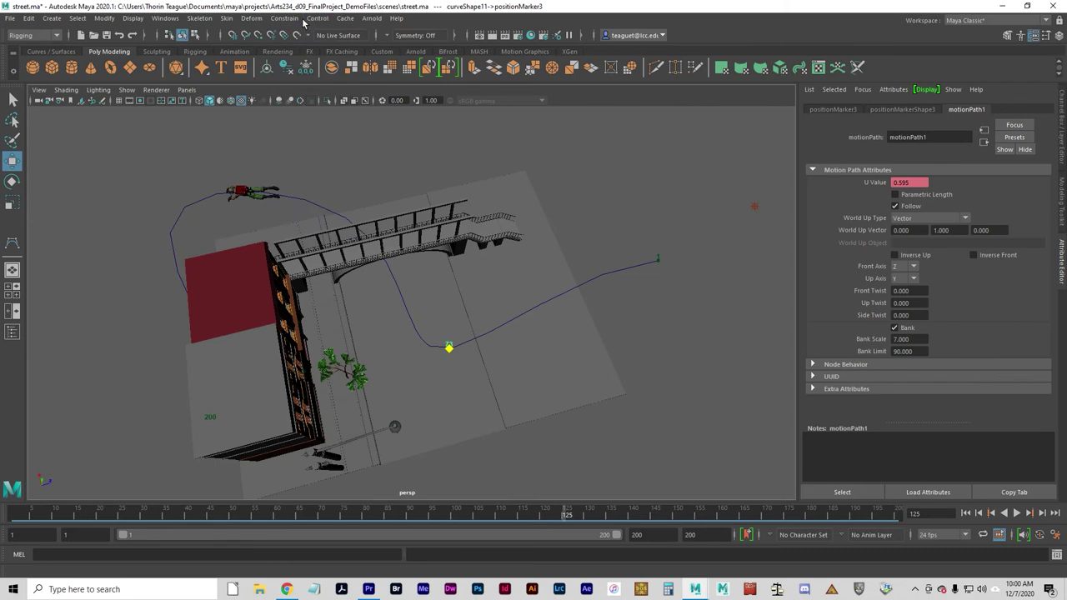
click(294, 19)
mouse_move(383, 129)
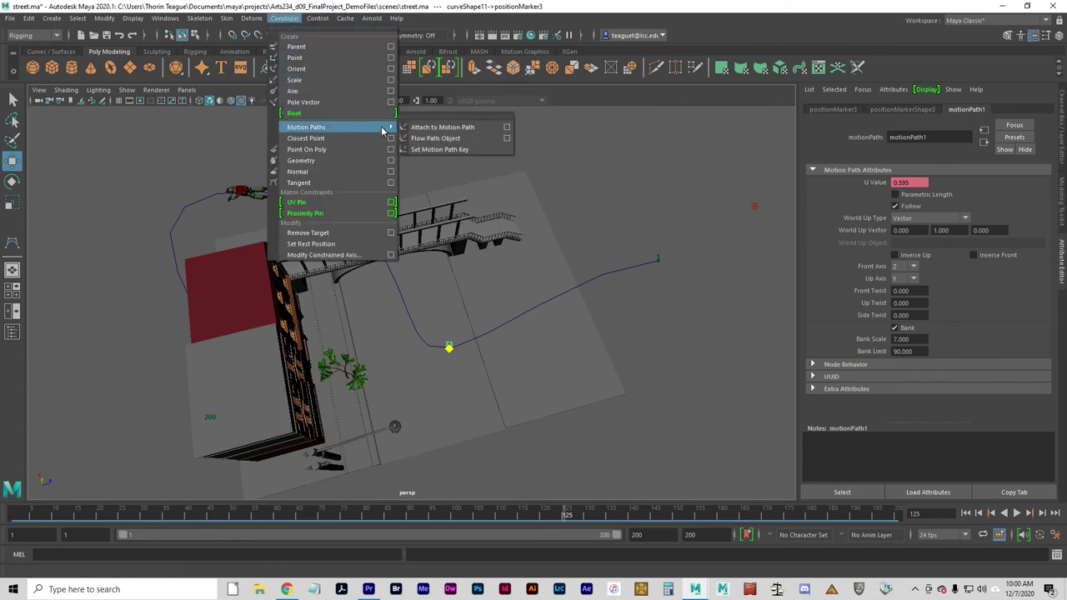
click(431, 150)
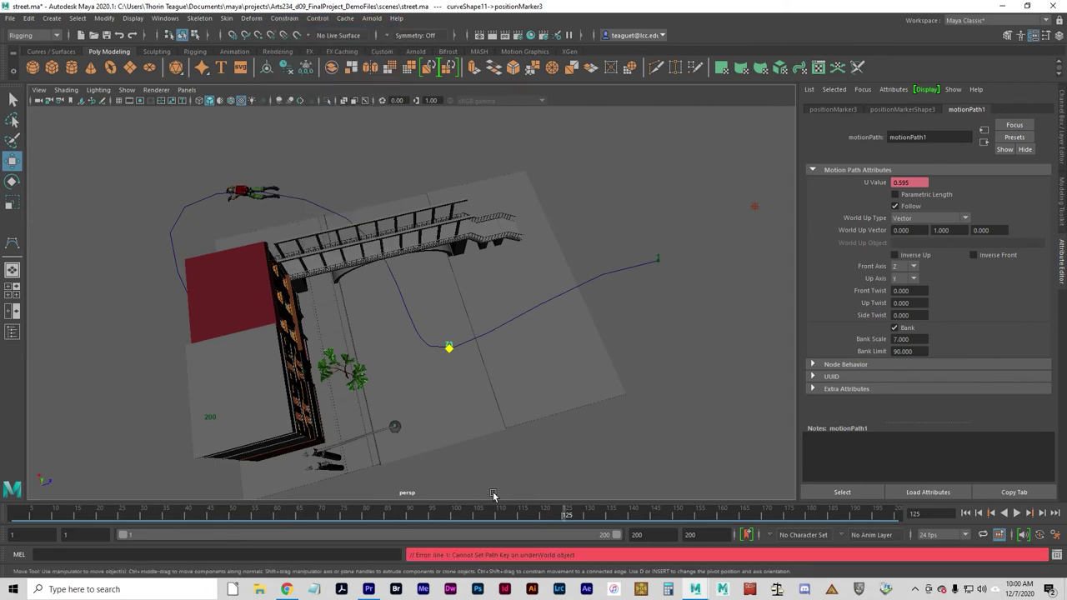
click(242, 191)
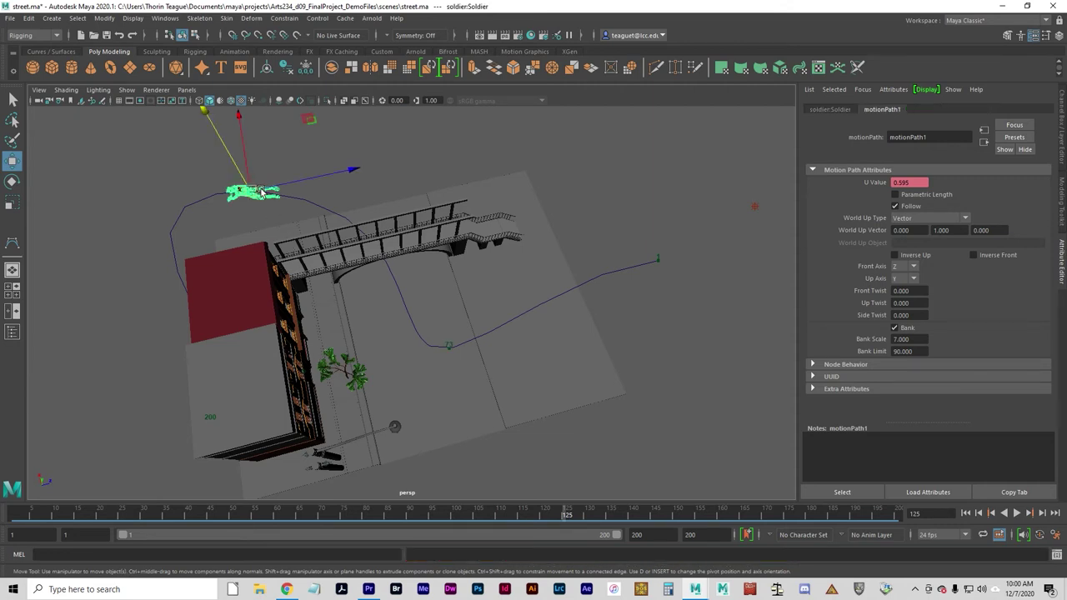
click(284, 18)
mouse_move(352, 127)
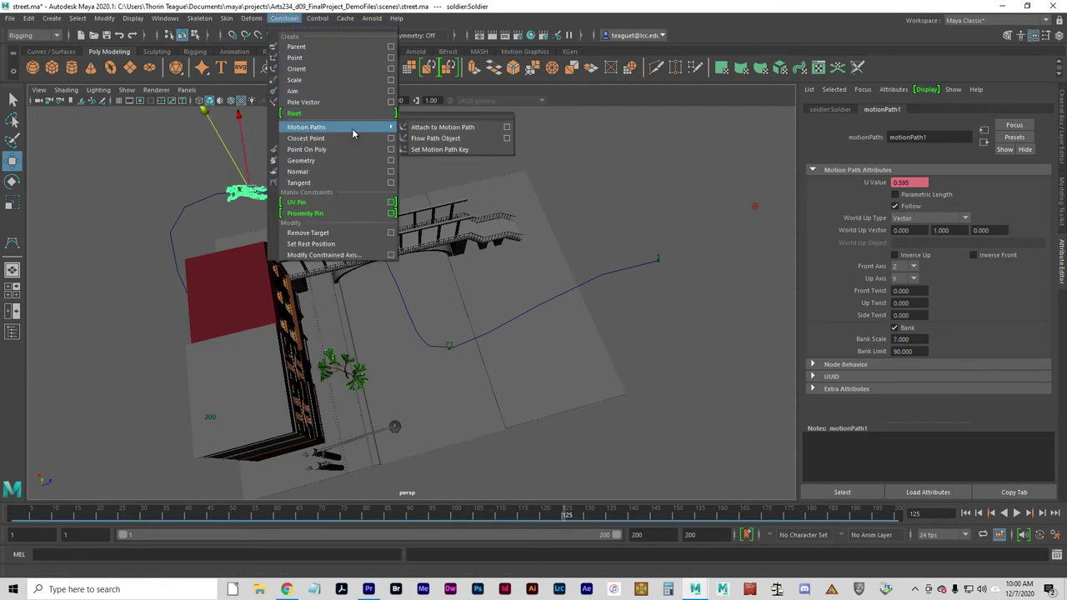
click(451, 150)
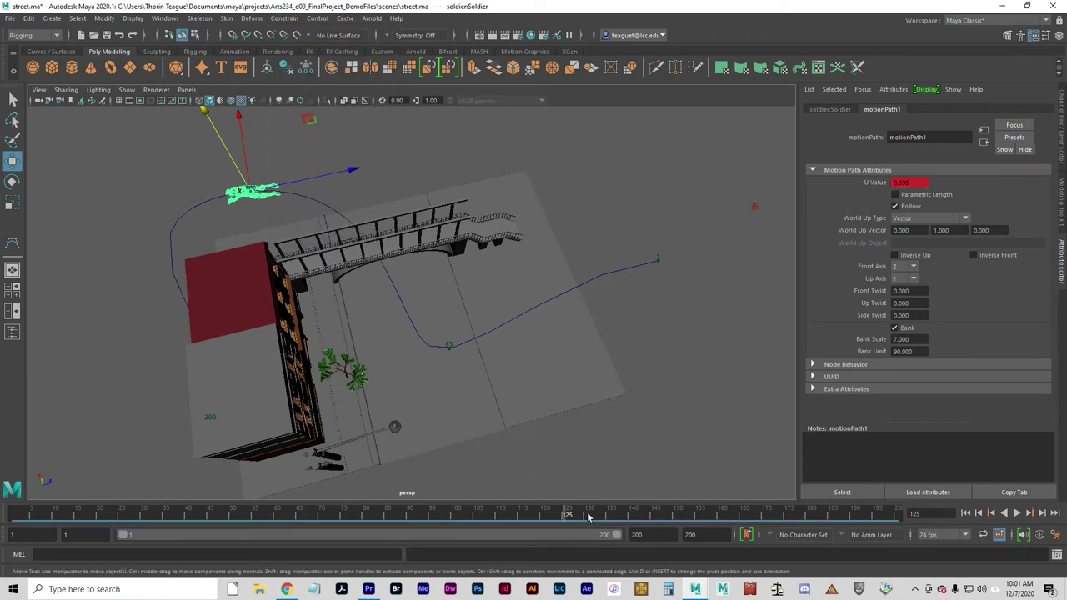
- Select the new path marker and slide it along the curve toward the bridge
drag(588, 518, 656, 518)
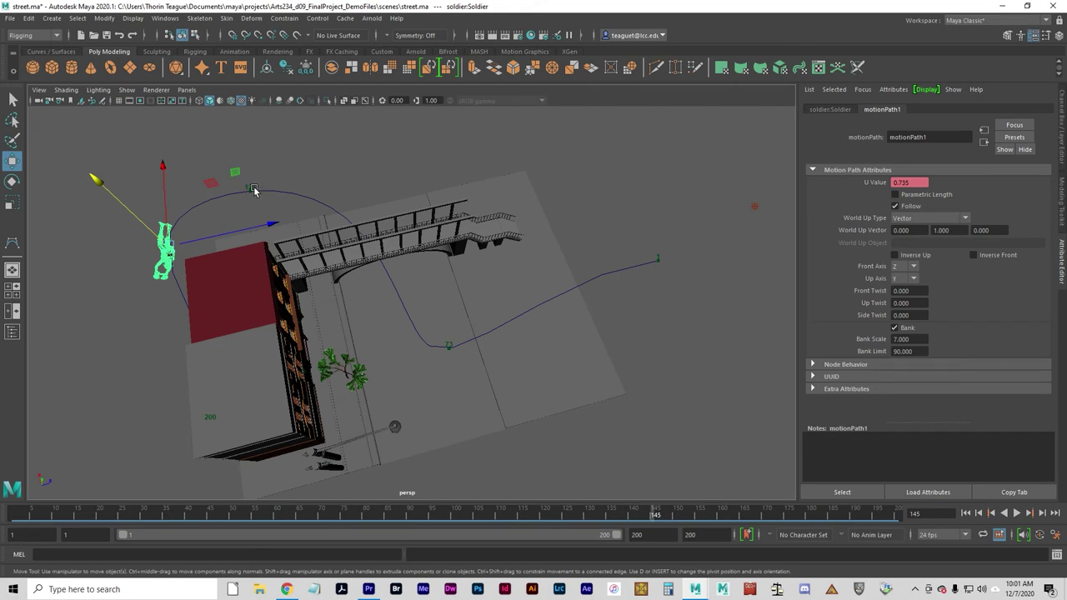
click(252, 190)
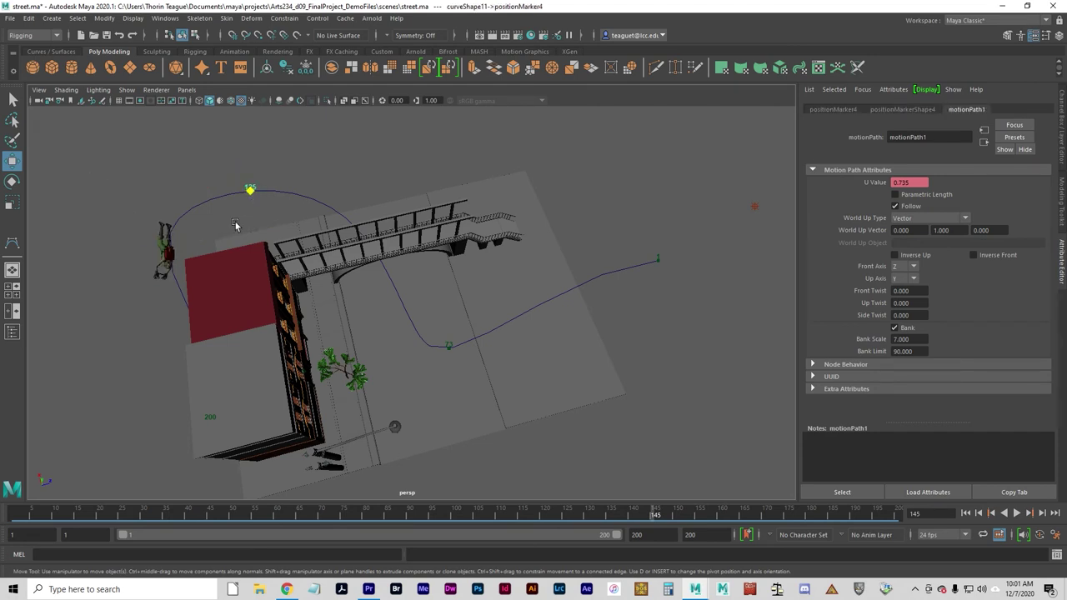
drag(697, 512, 895, 511)
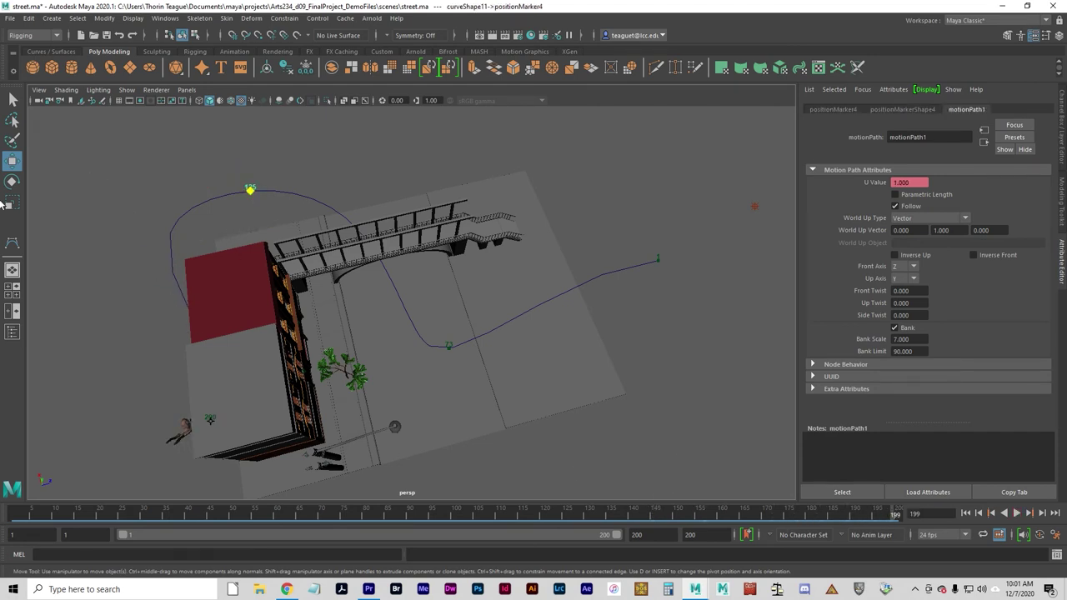
alt+drag(232, 208, 234, 225)
mouse_move(191, 288)
mouse_down()
mouse_move(227, 273)
mouse_move(327, 282)
mouse_move(293, 278)
mouse_up()
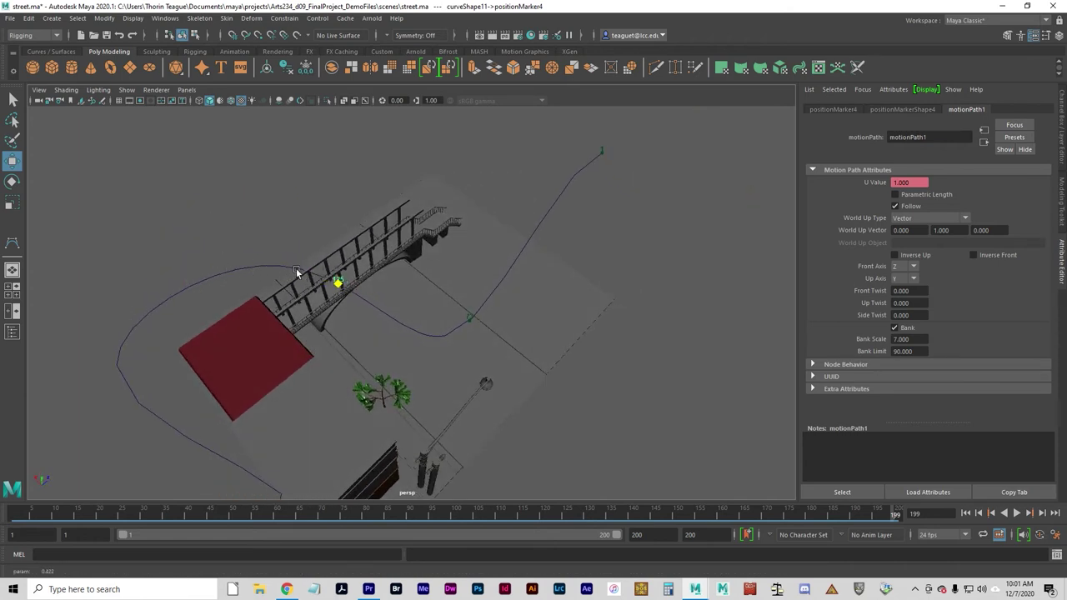
click(428, 327)
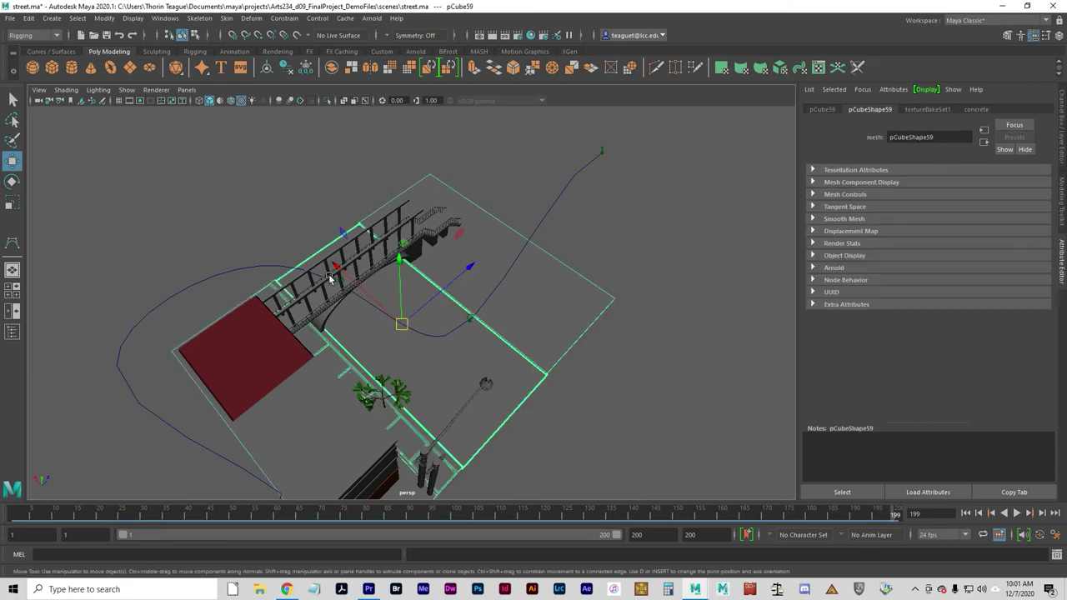
key(ctrl+z)
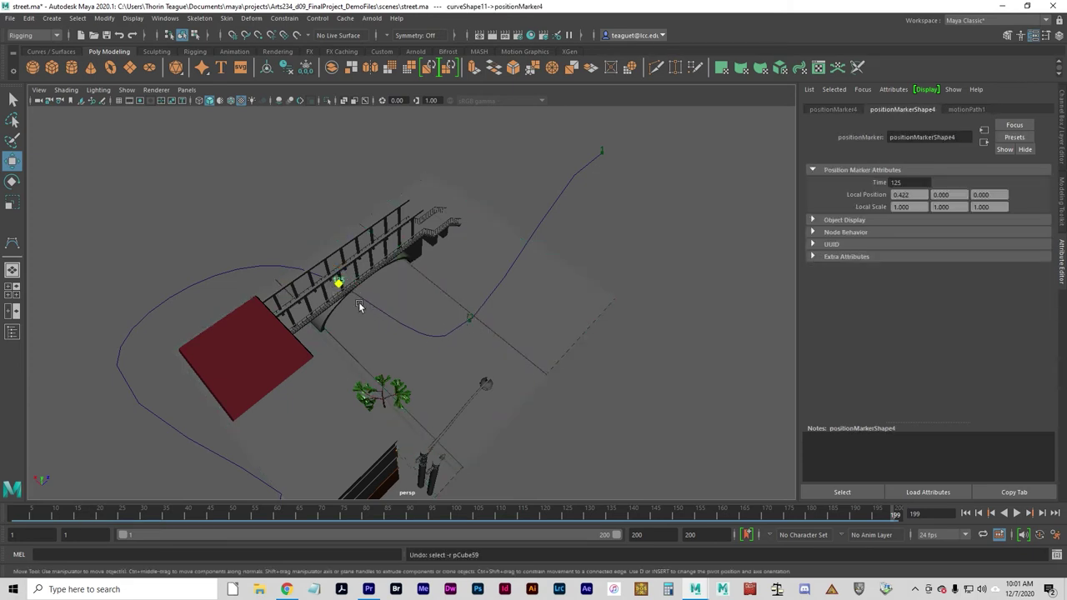
drag(337, 282, 346, 289)
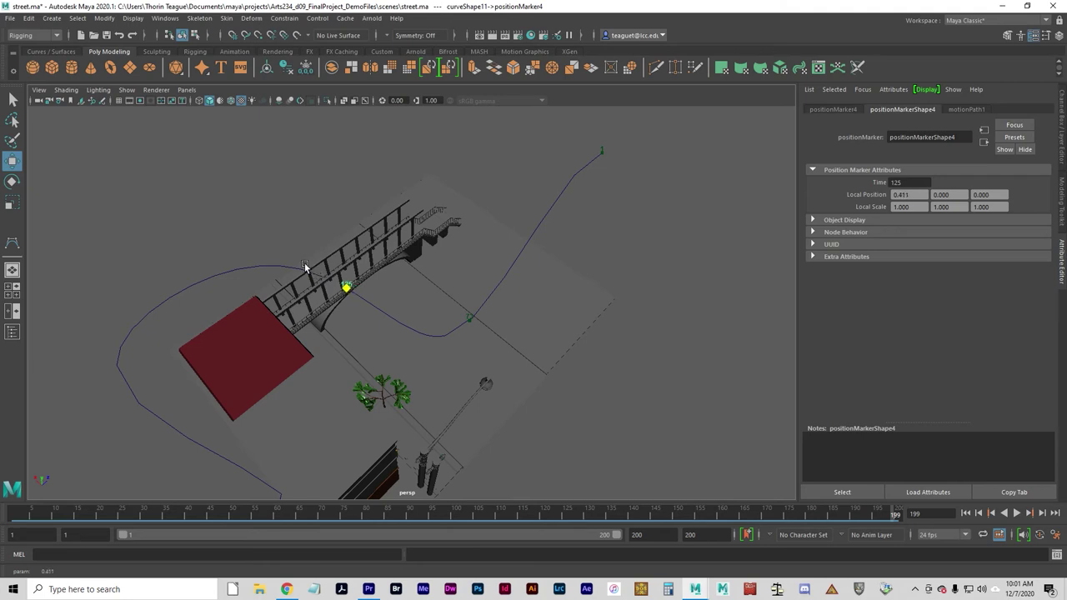
middle_drag(305, 263, 241, 233)
- Move the frame-73 marker to Local Position 0.363 on the curve and replay to check timing
click(1016, 514)
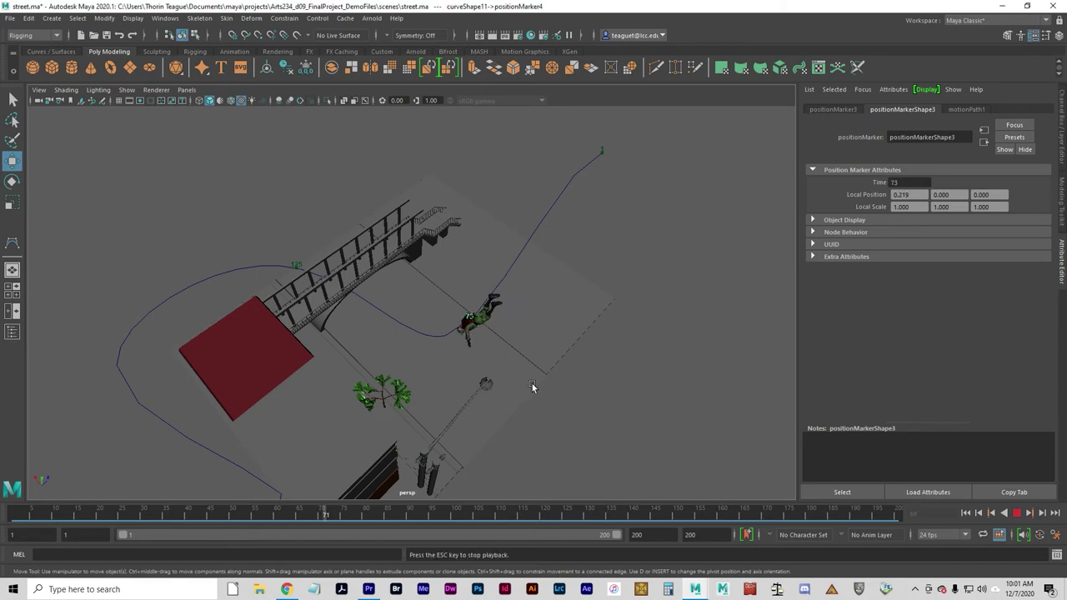
key(space)
key(space)
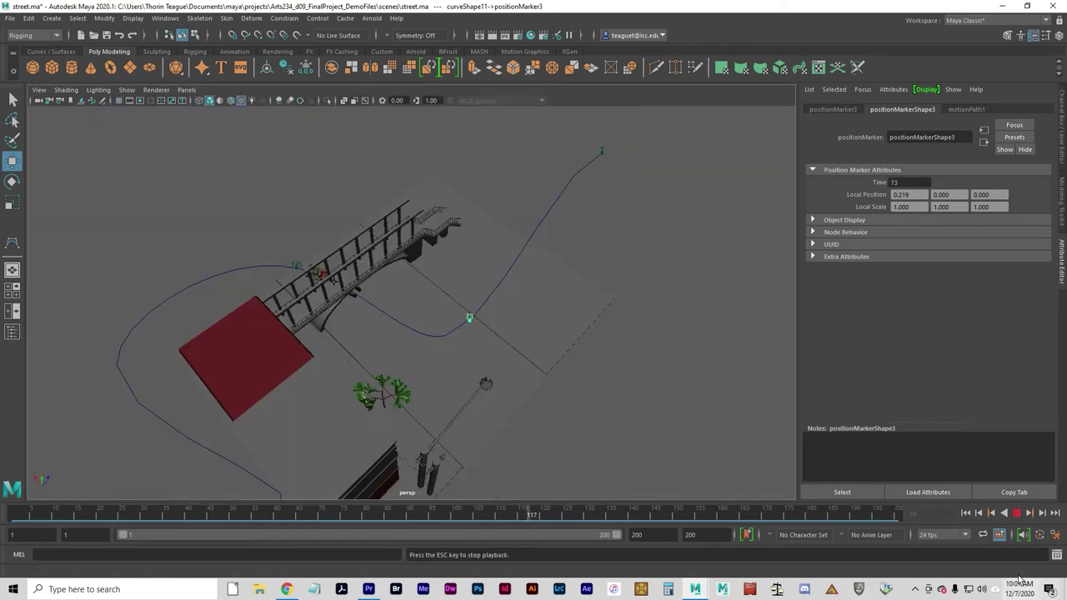
click(1019, 513)
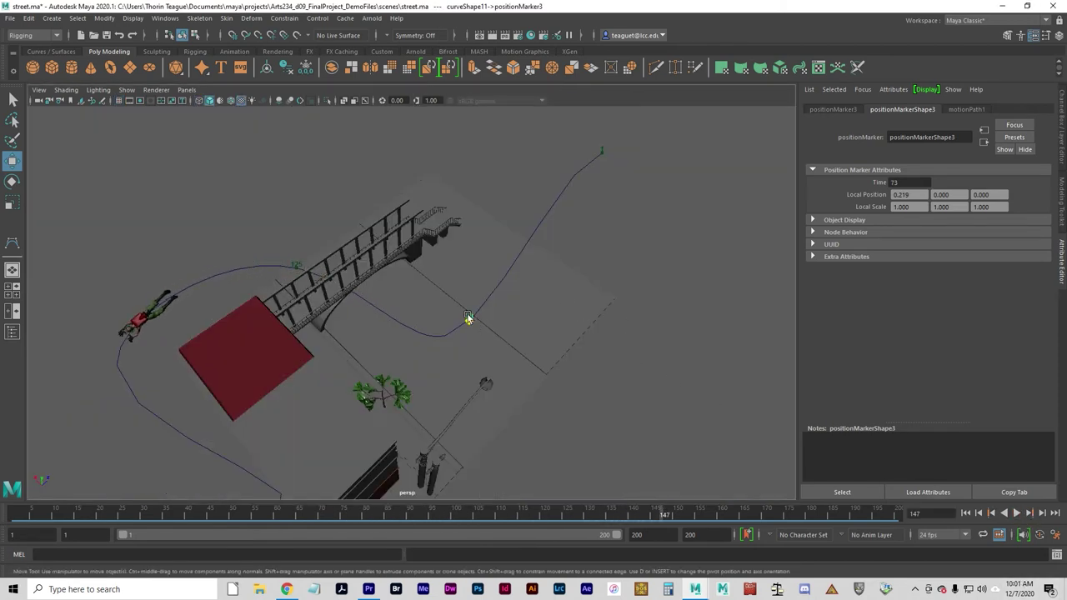
mouse_move(471, 320)
mouse_down()
mouse_move(427, 335)
mouse_move(393, 331)
mouse_move(370, 323)
mouse_move(388, 318)
mouse_move(345, 303)
mouse_move(359, 296)
mouse_move(326, 298)
mouse_move(342, 300)
mouse_up()
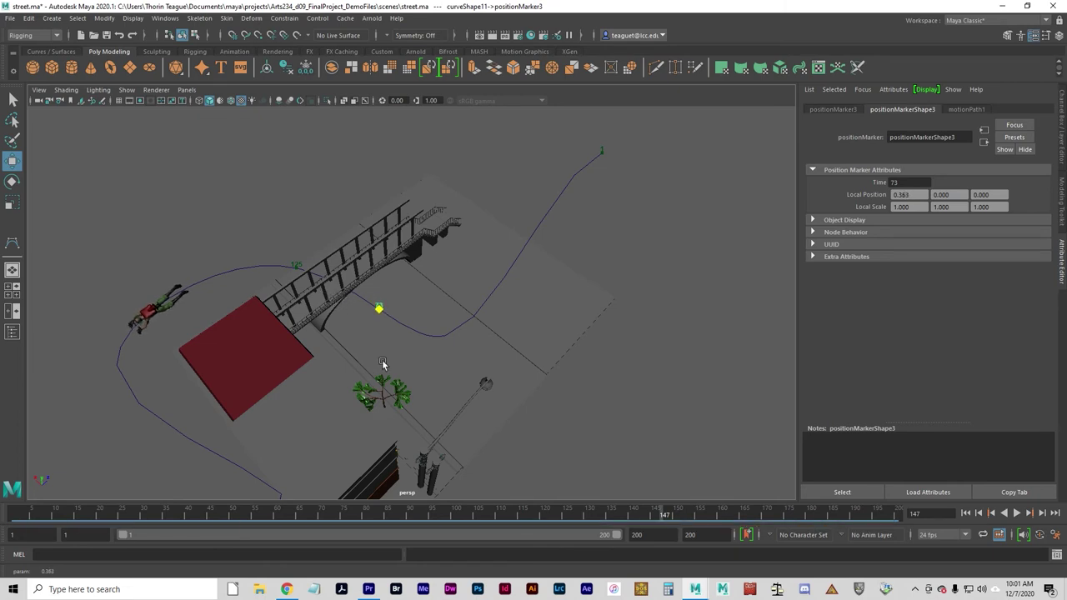
click(1016, 513)
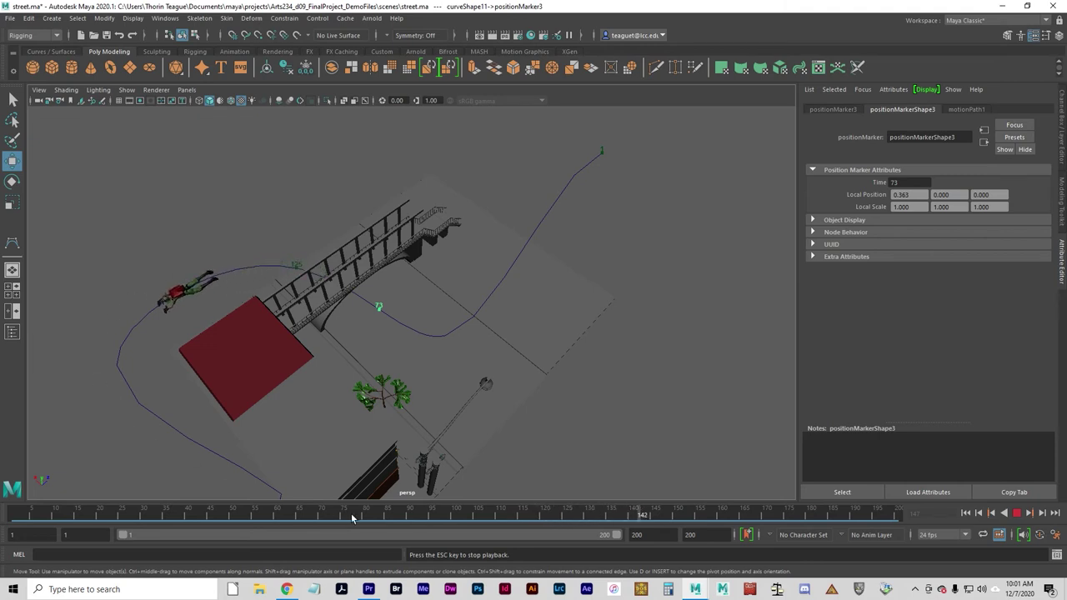
- Slide the frame-125 marker further down the motion path curve and replay the walk
click(1017, 514)
mouse_move(378, 309)
mouse_down()
mouse_move(430, 336)
mouse_move(534, 329)
mouse_move(579, 235)
mouse_move(543, 215)
mouse_up()
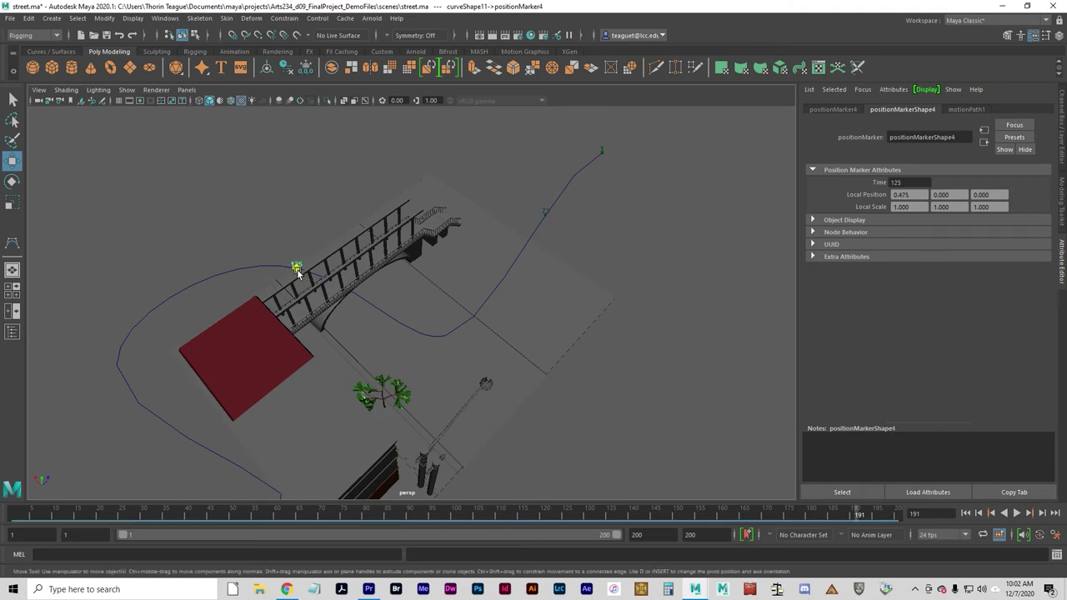
drag(298, 268, 164, 273)
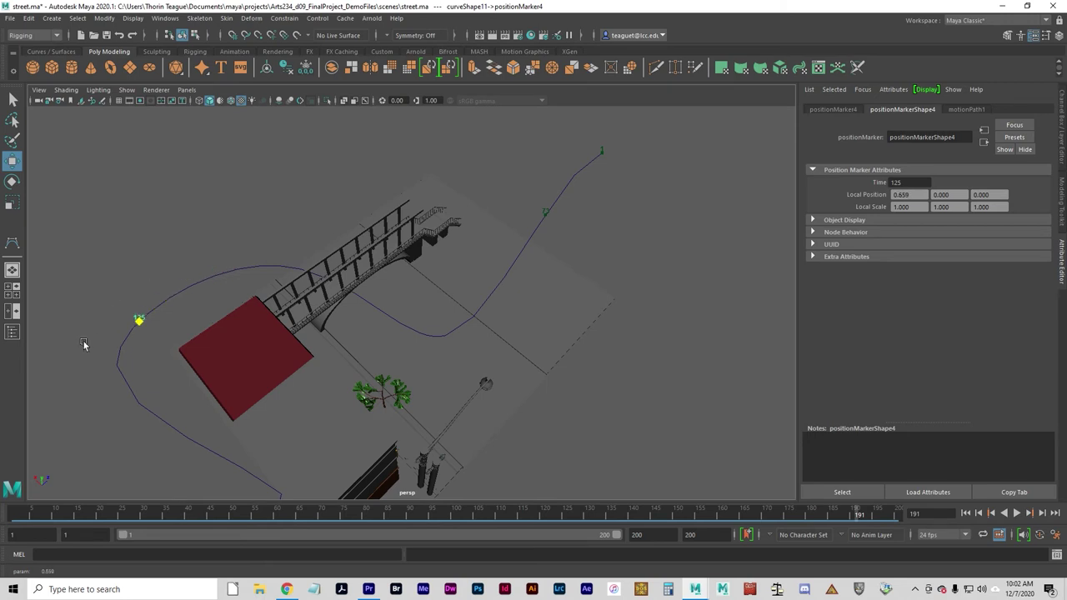
mouse_move(84, 343)
mouse_down()
mouse_move(88, 422)
mouse_move(101, 447)
mouse_up()
click(1016, 514)
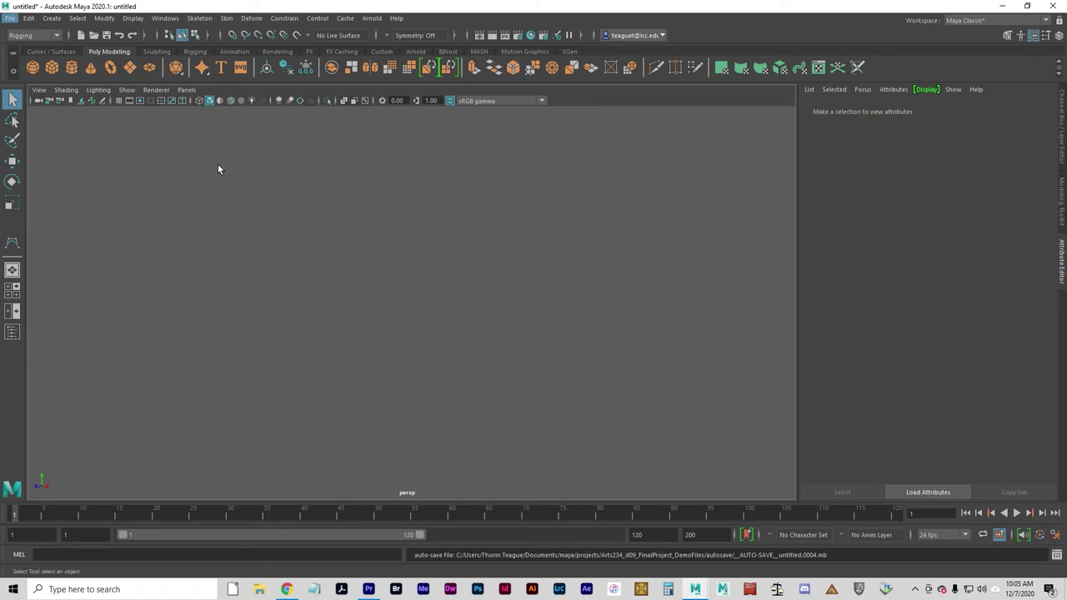
- Open fish.ma without saving the untitled scene, then close the Hypershade and Outliner
click(13, 22)
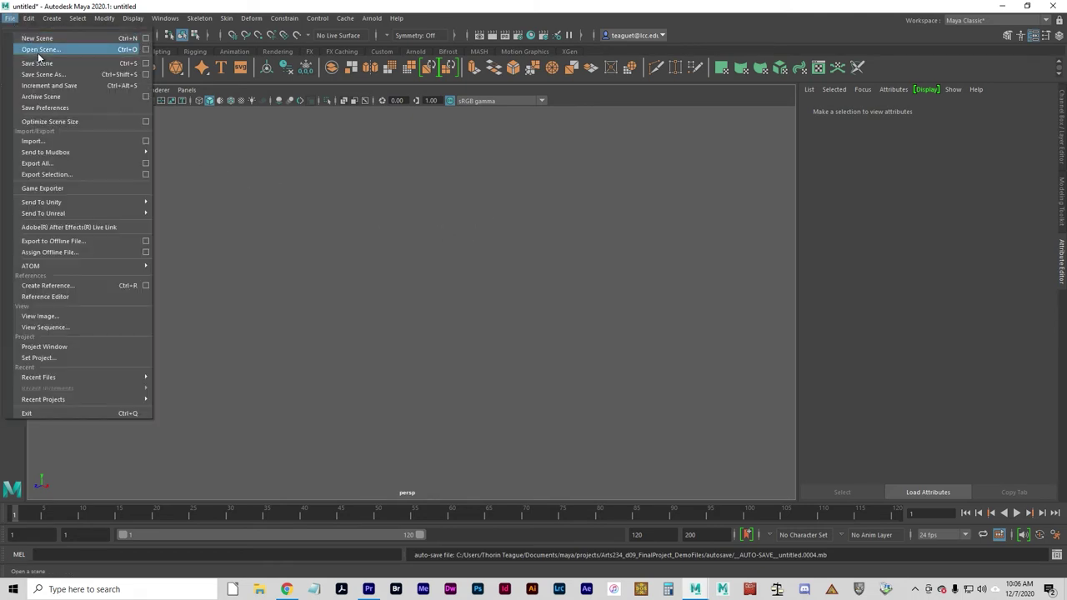
click(37, 52)
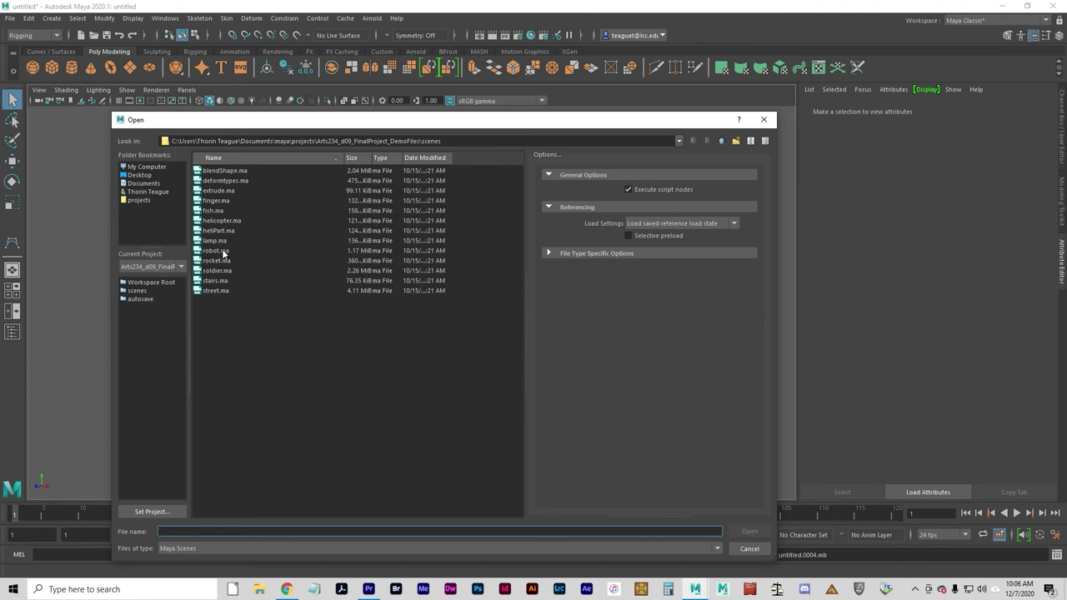
click(214, 211)
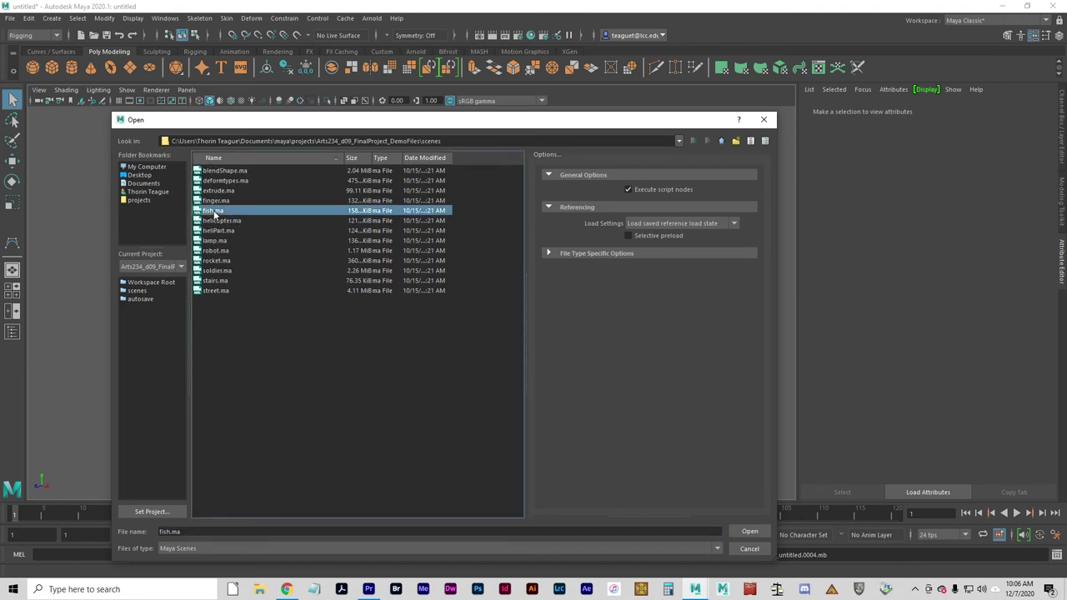
click(744, 532)
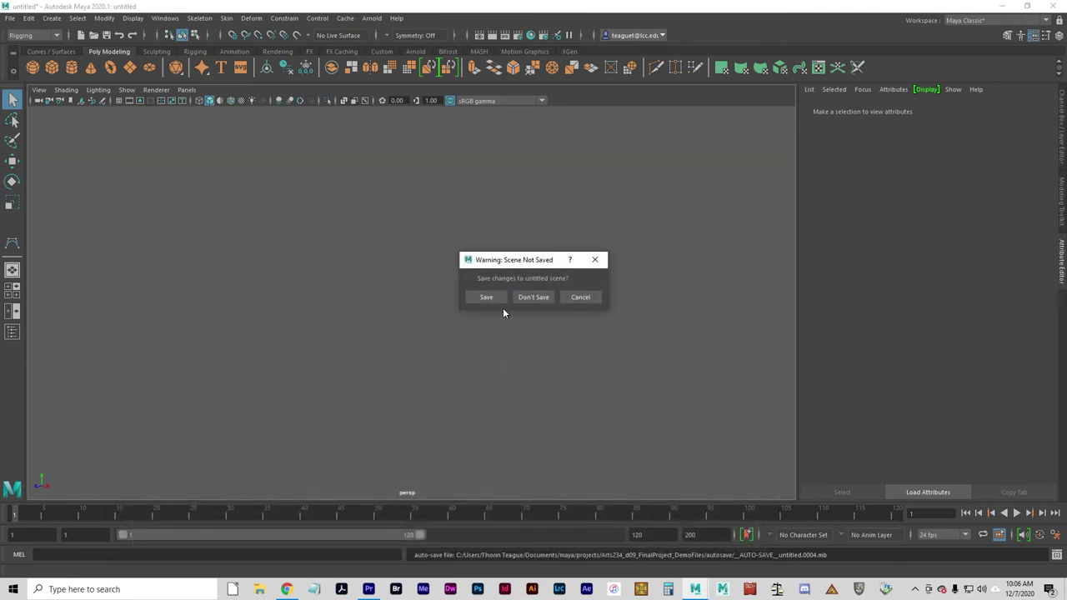
click(532, 298)
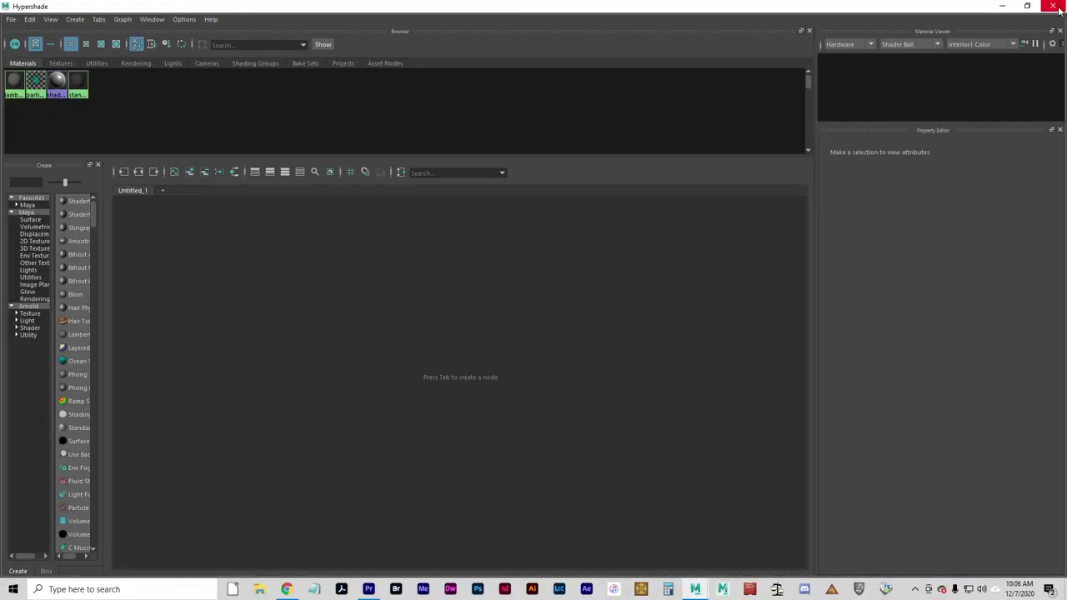
click(1053, 6)
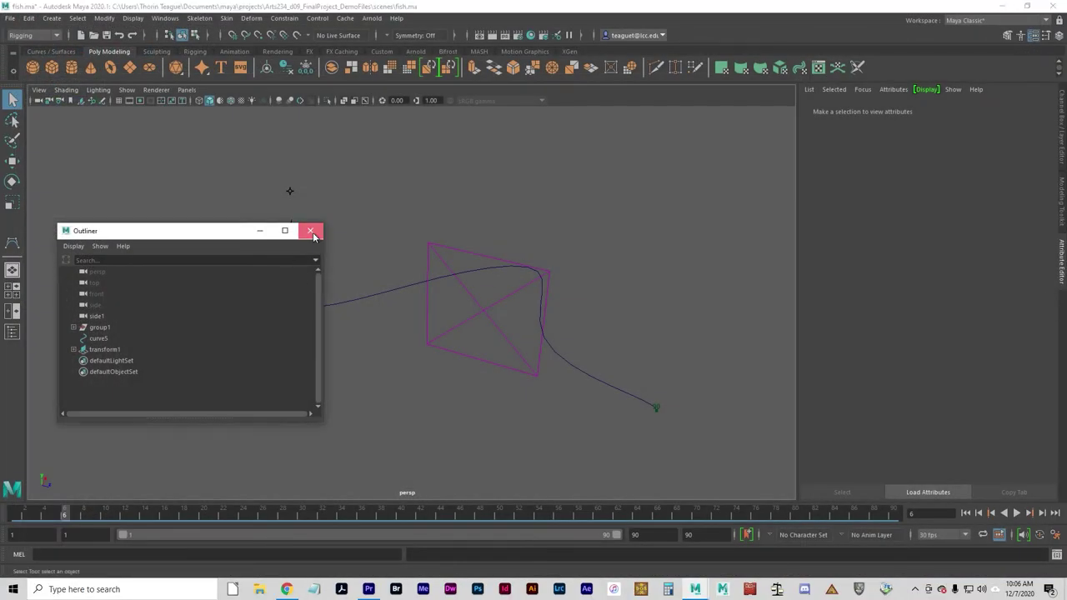
click(311, 230)
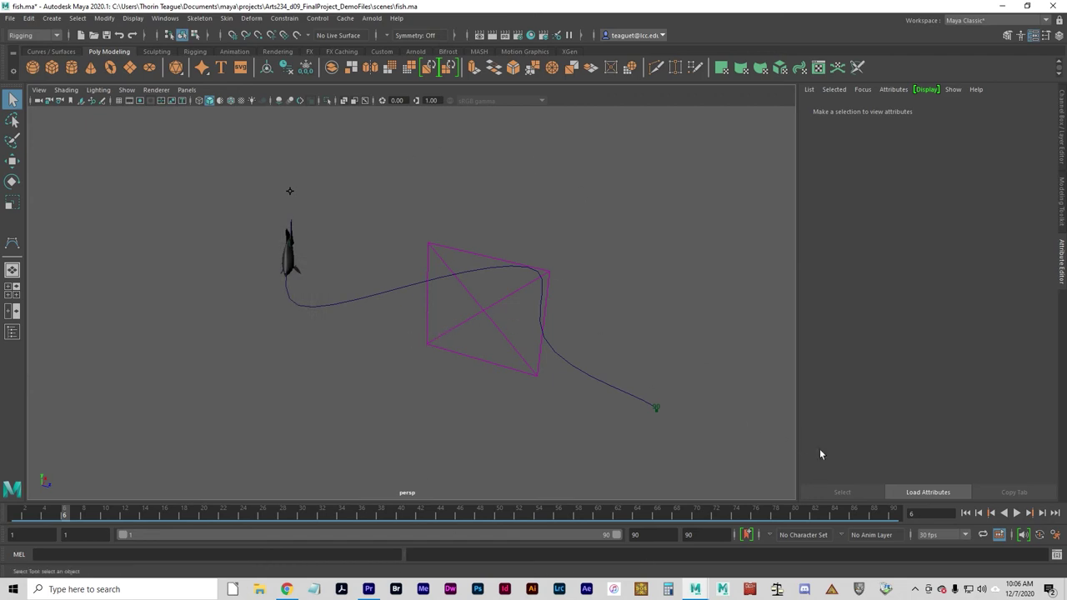
- Play the fish animation, stop at frame 46 with the fish in the box, and select group1
click(1017, 513)
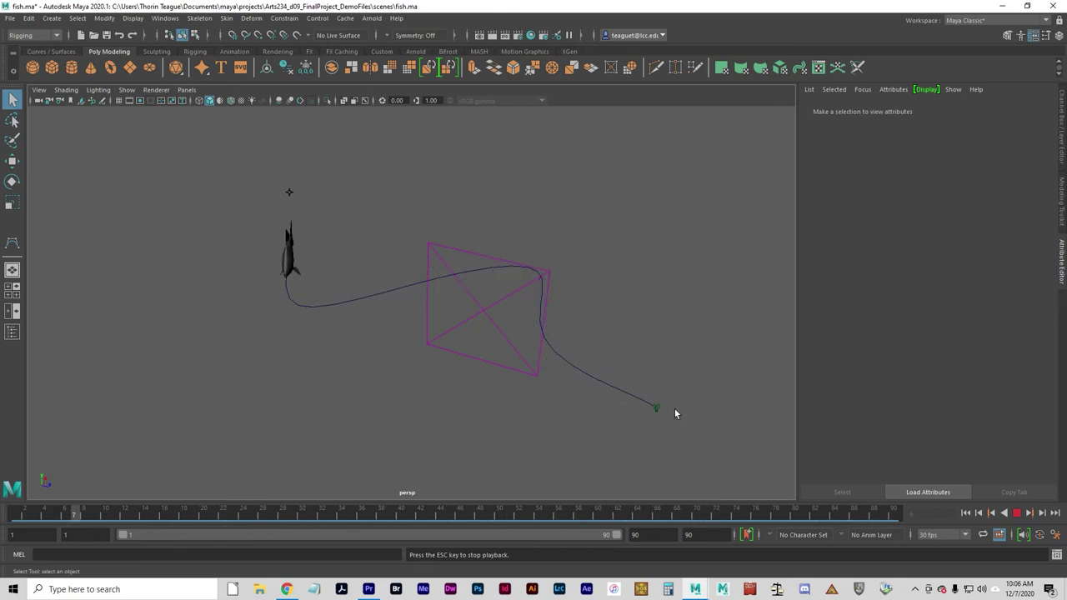
key(space)
key(b)
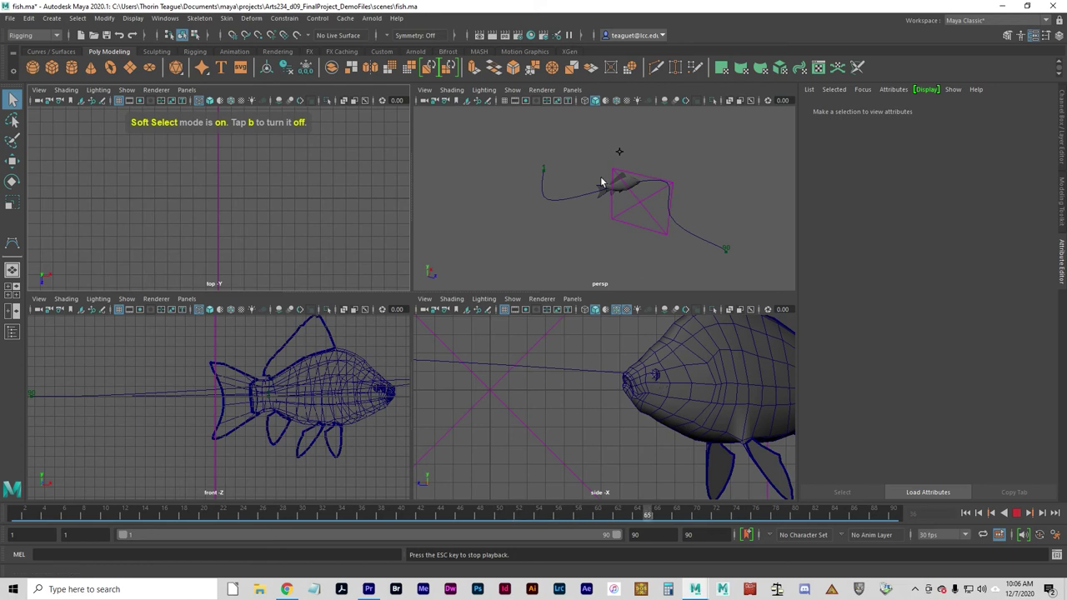
key(space)
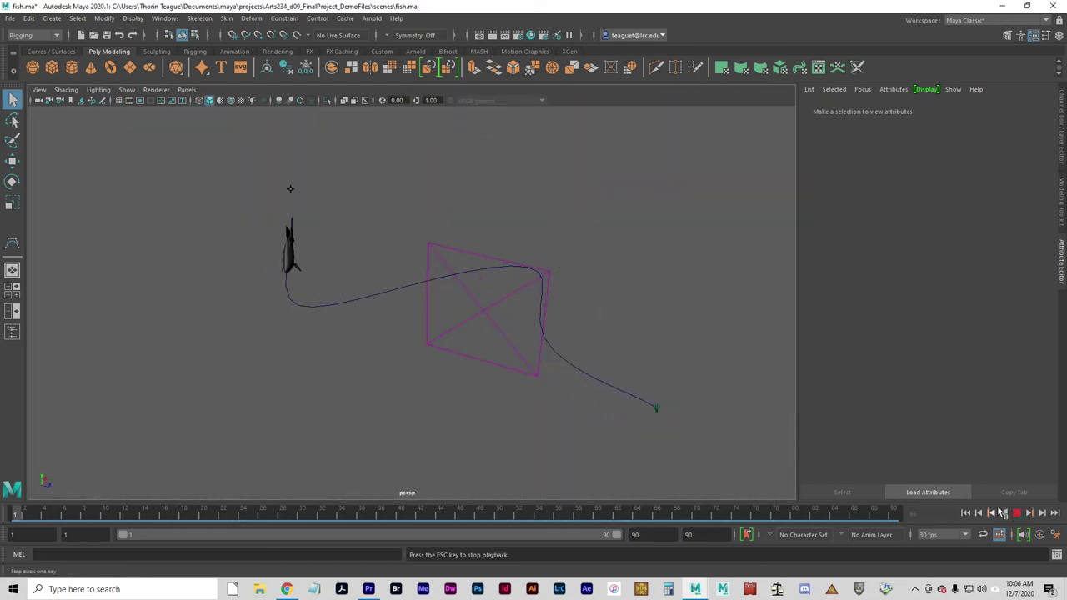
click(1024, 512)
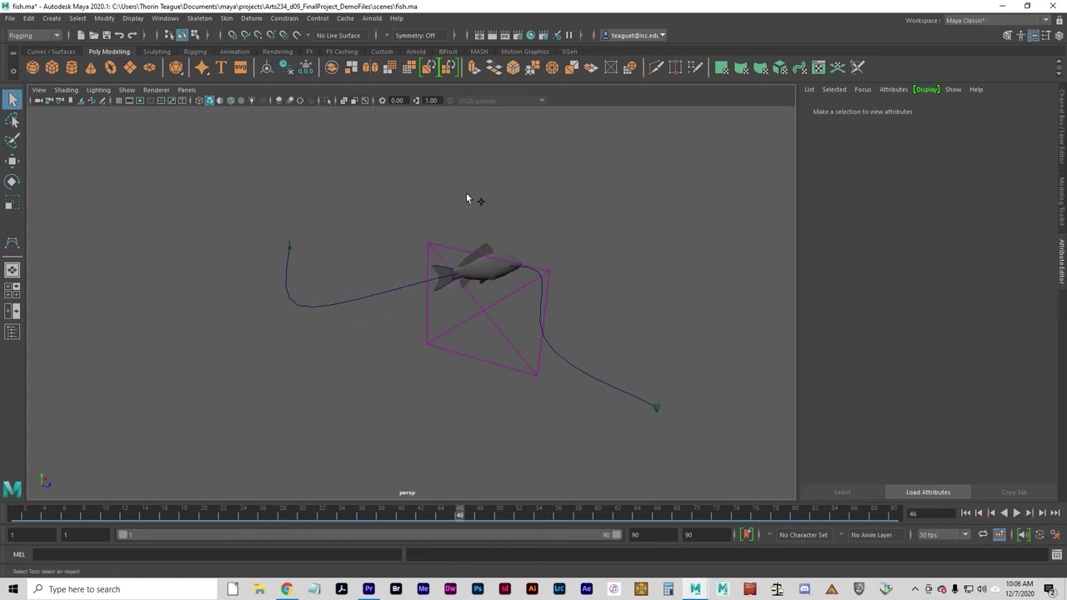
click(481, 265)
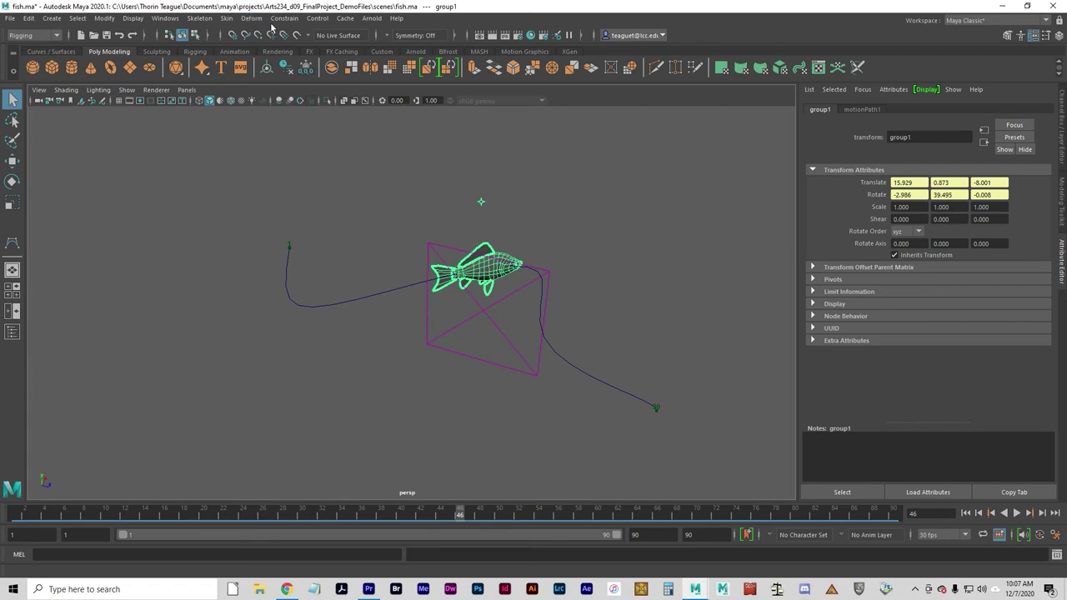
- Return to frame 1, apply Flow Path Object to the fish group, and play the lattice deformation
click(283, 21)
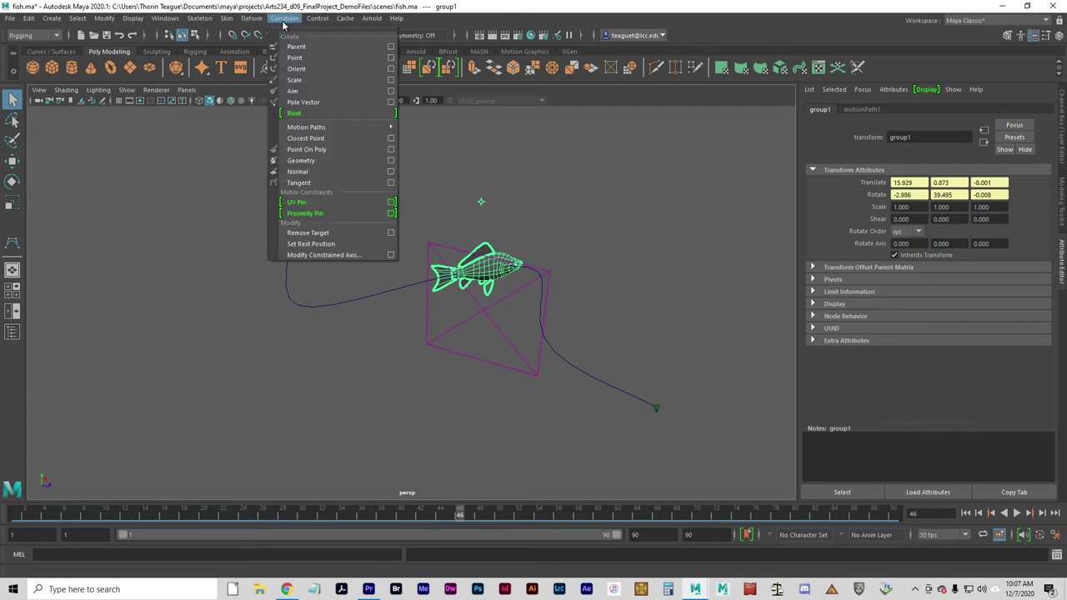
click(286, 18)
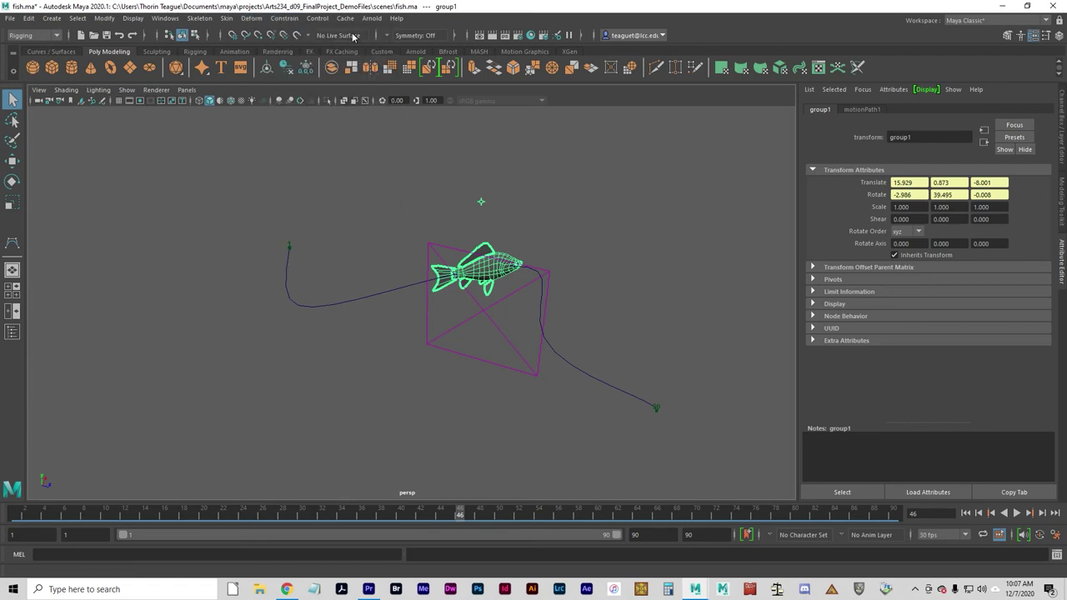
drag(458, 514, 4, 509)
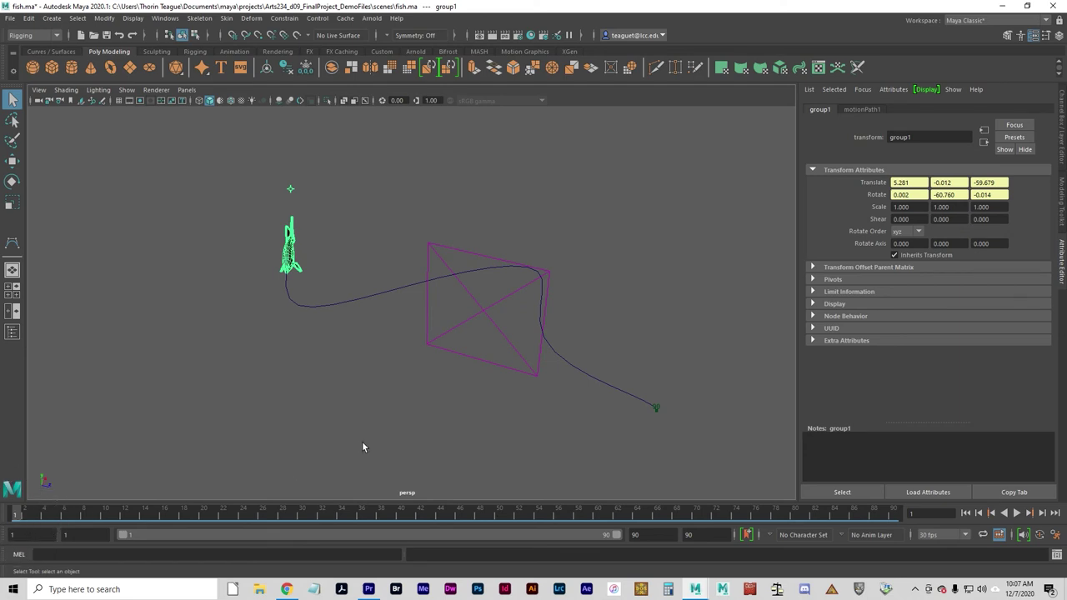
click(285, 20)
mouse_move(351, 128)
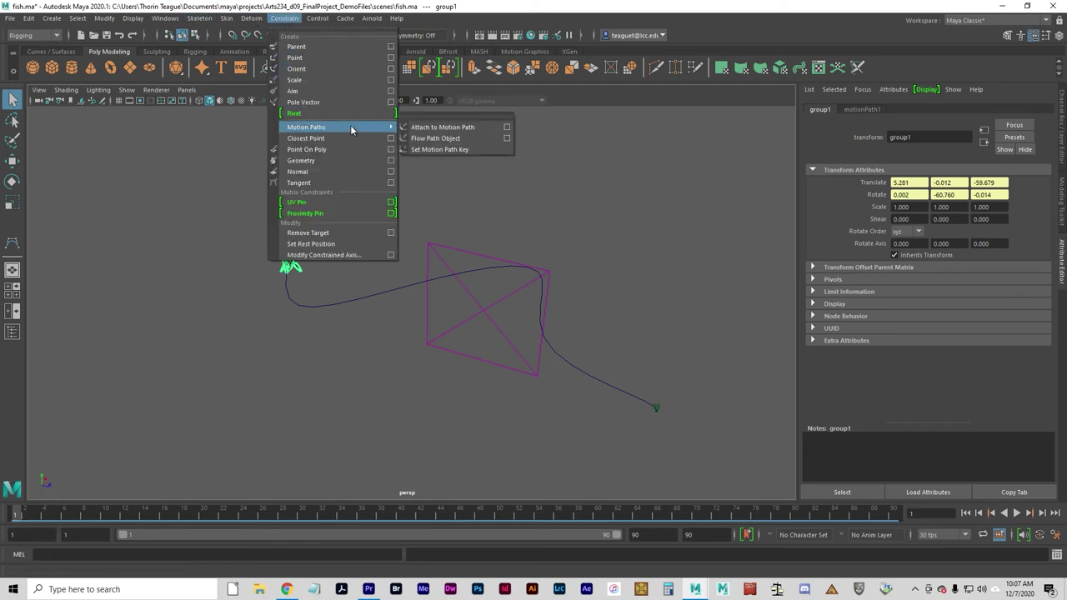
click(436, 138)
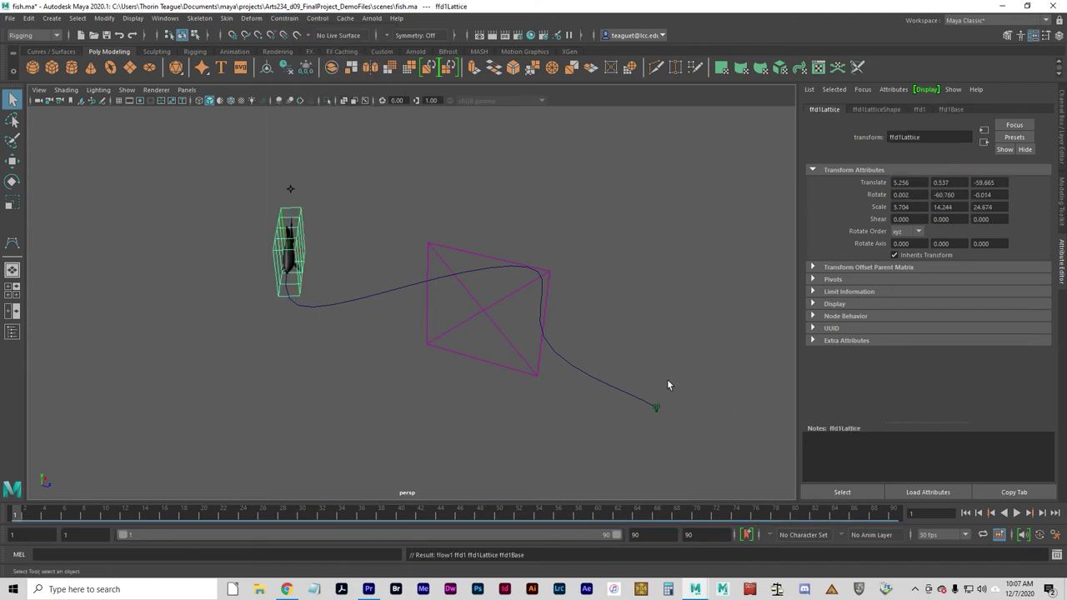
click(1018, 513)
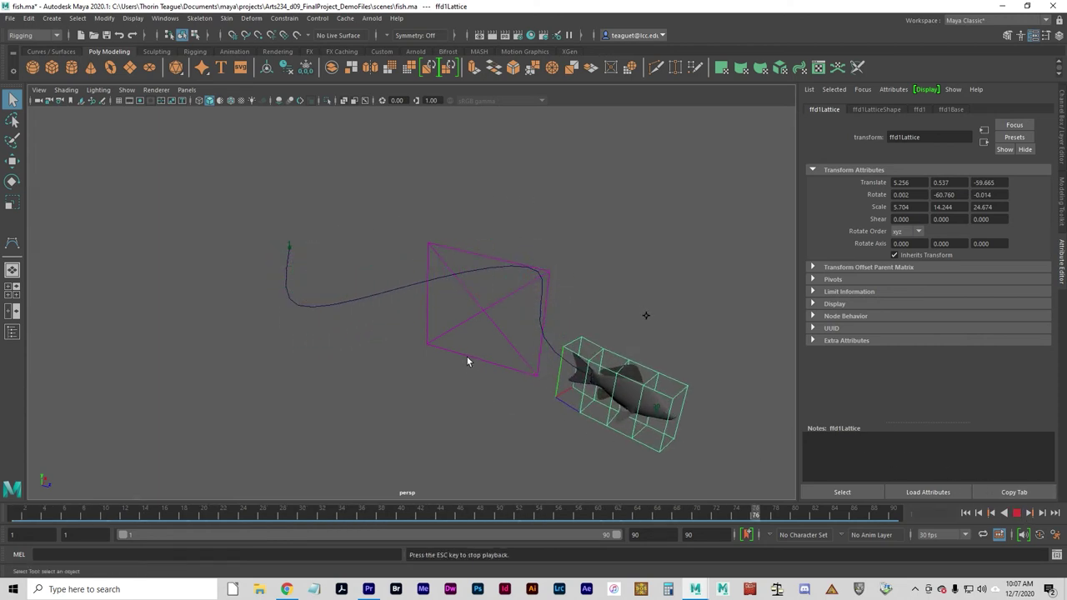
- Stop playback and scrub the lattice-bent fish forward to frame 73 near the path's end
click(1018, 514)
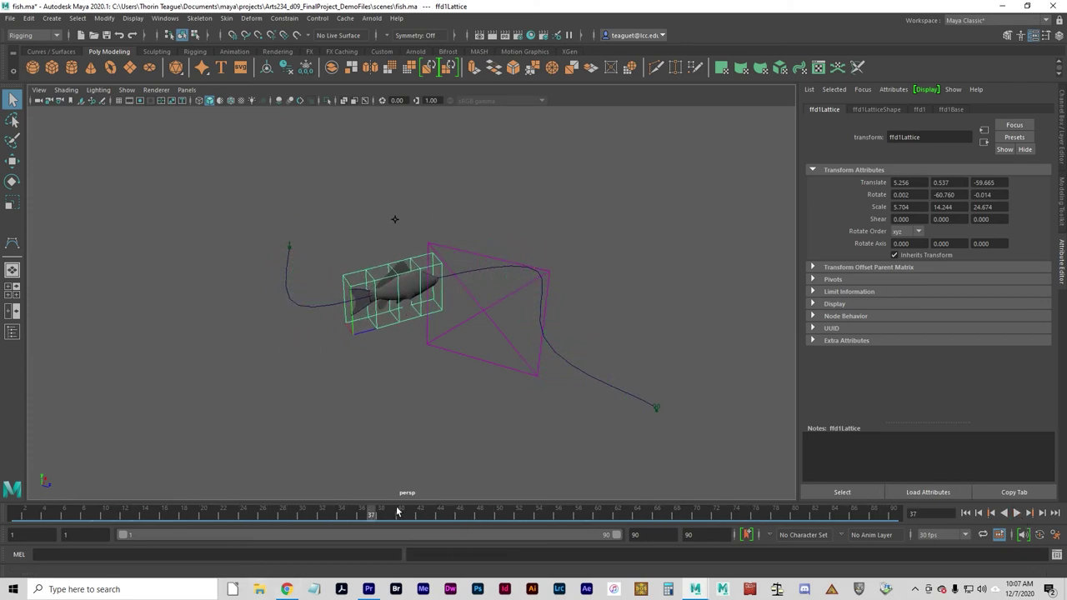
drag(374, 516, 519, 514)
mouse_move(415, 411)
alt+mouse_down()
mouse_move(534, 422)
mouse_move(536, 440)
mouse_move(404, 409)
alt+mouse_up()
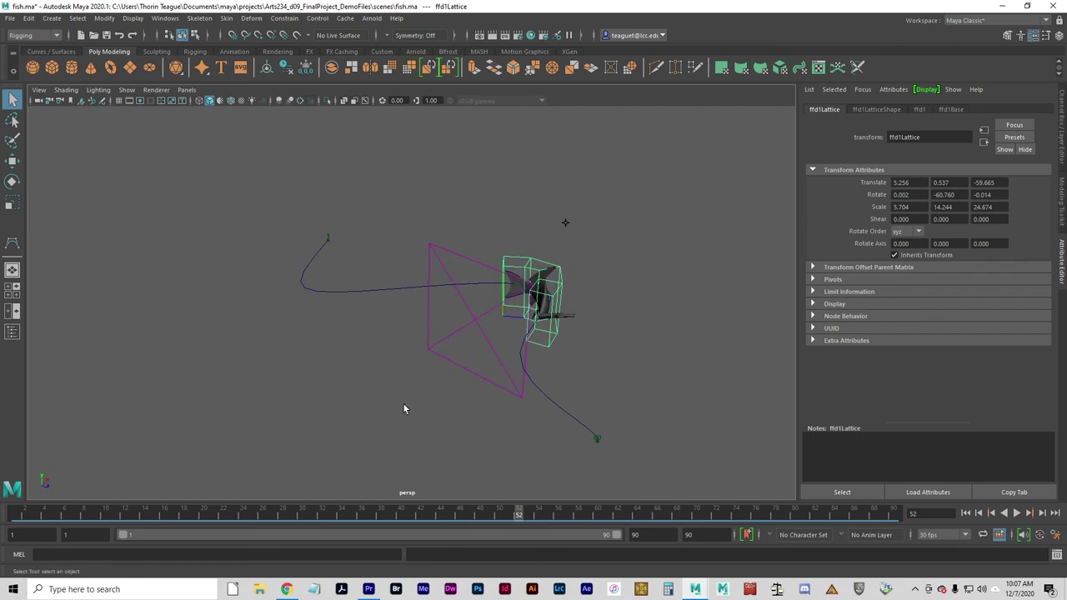
drag(510, 517, 723, 517)
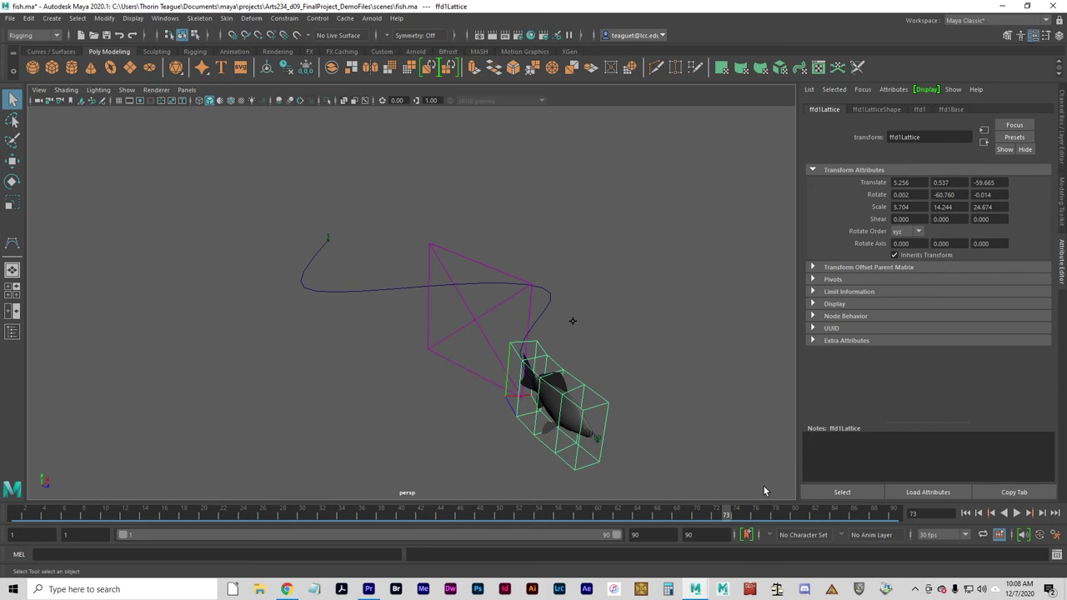
click(164, 18)
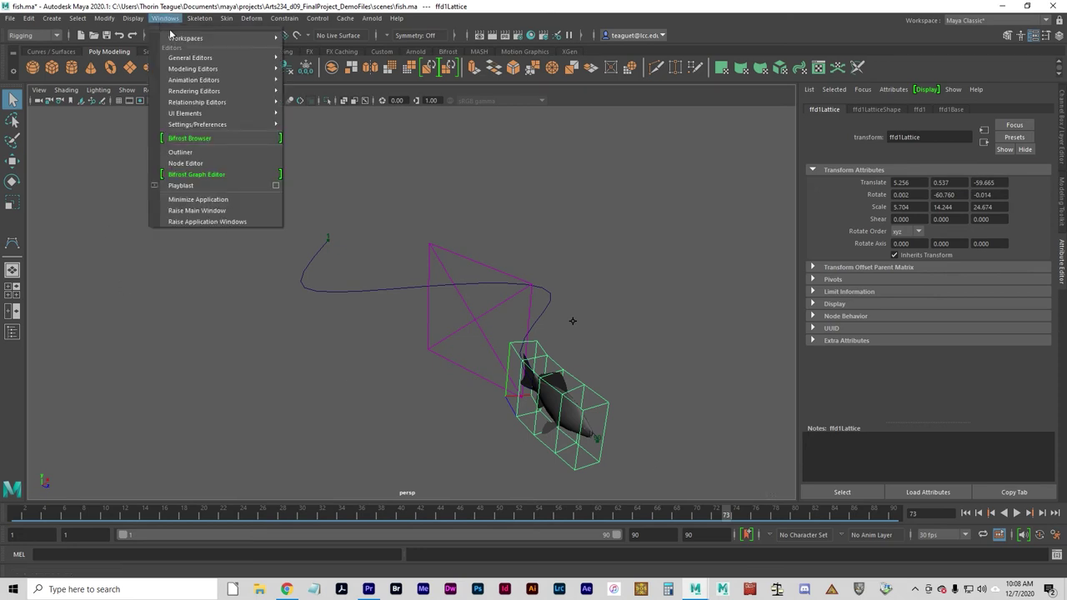
- Select ffd1Base in the Outliner and scale it uniformly to 7.481, 18.681, 32.360
click(258, 152)
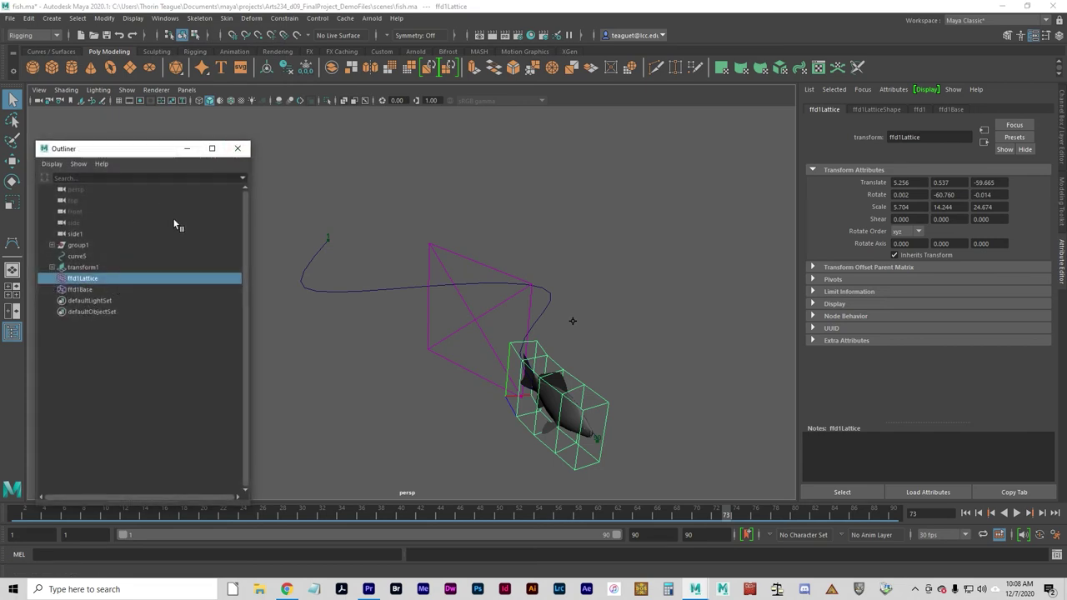
click(92, 288)
key(r)
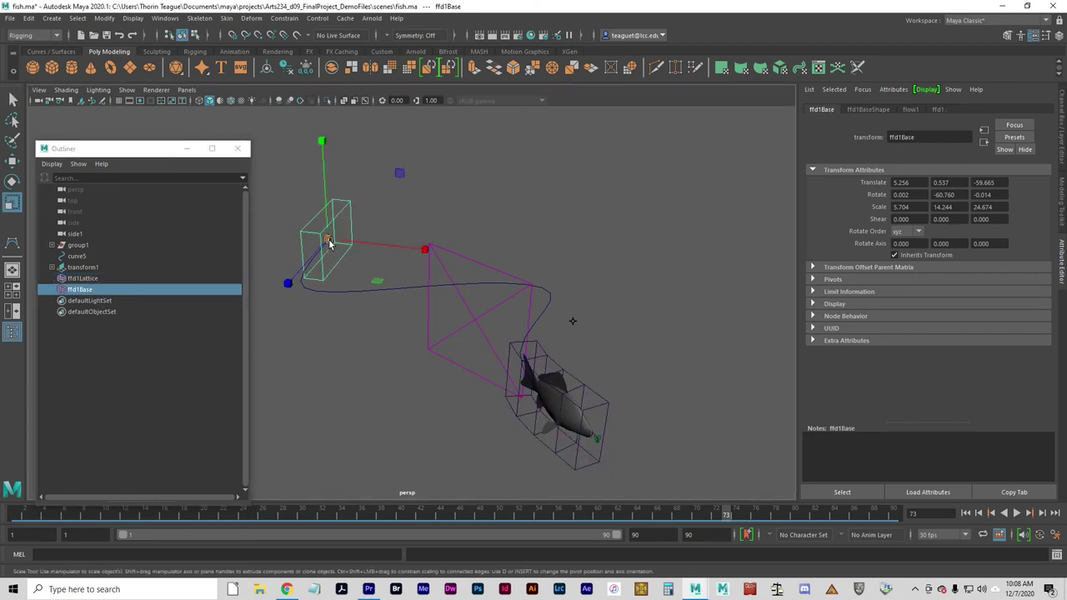
click(67, 293)
drag(331, 240, 346, 240)
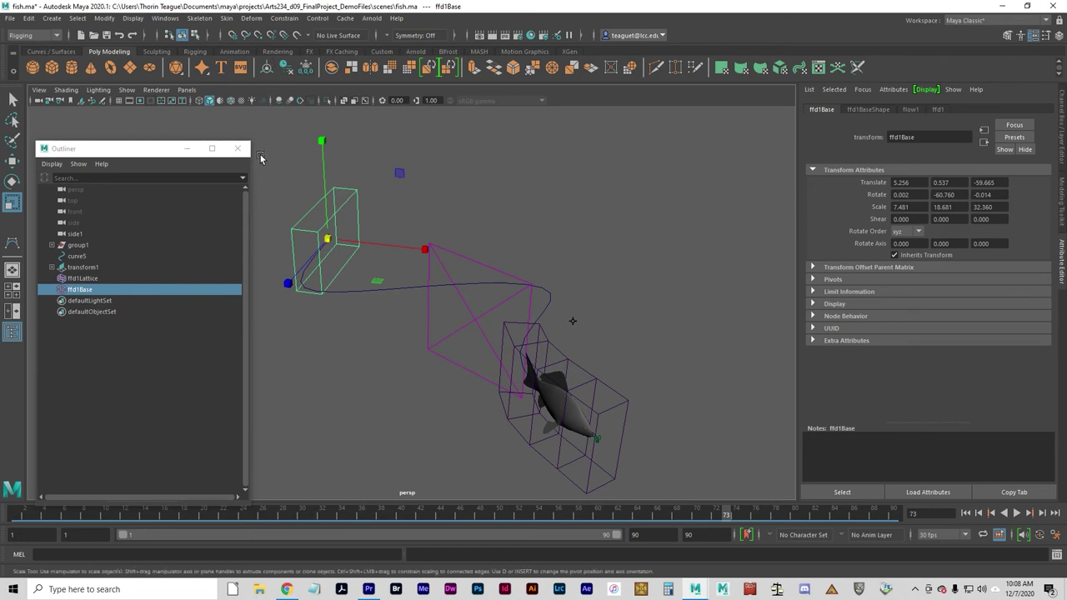
click(237, 148)
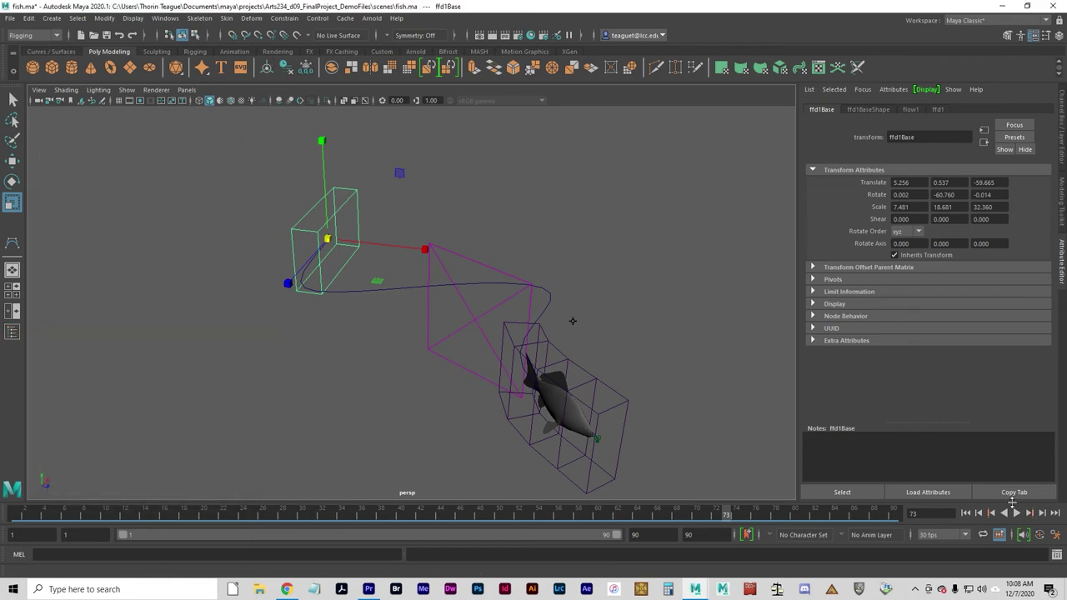
- Play back, stop at frame 18, and scrub the fish back near the path start
click(1016, 513)
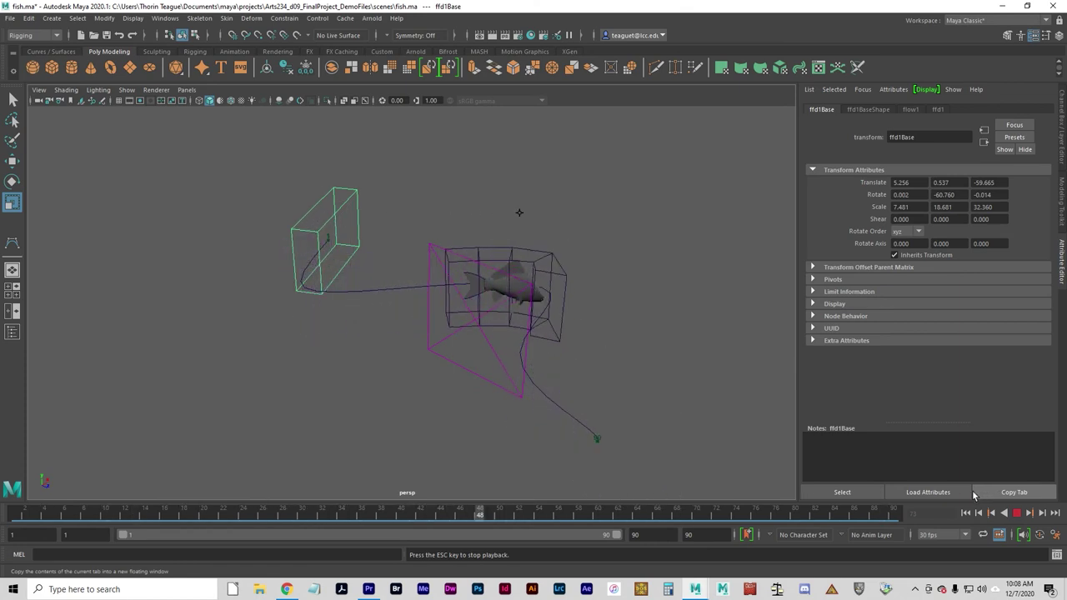
click(1016, 513)
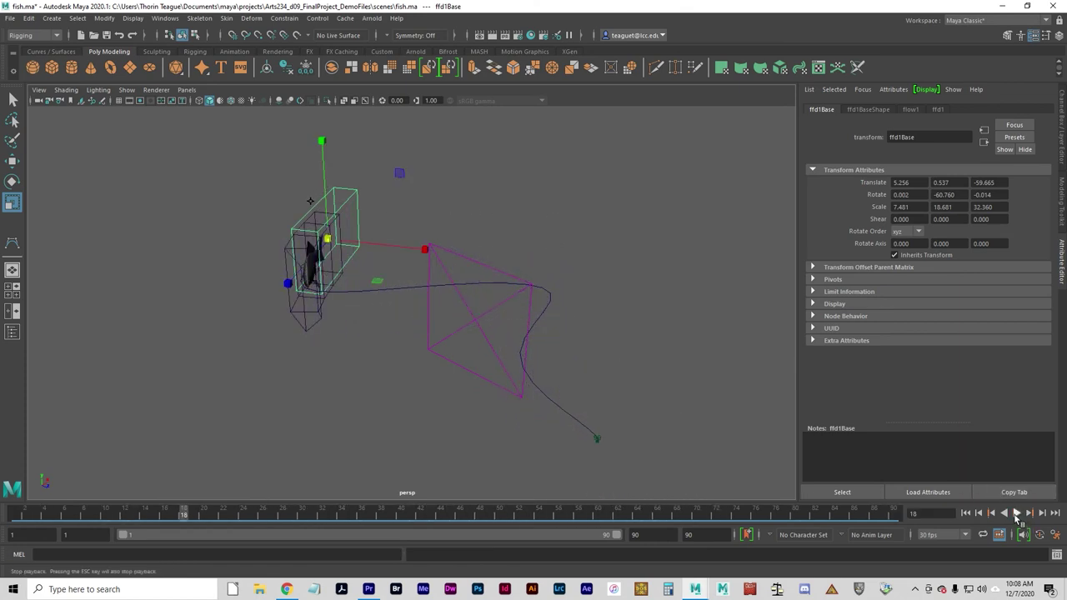
mouse_move(146, 517)
mouse_down()
mouse_move(57, 515)
mouse_move(243, 508)
mouse_move(43, 510)
mouse_move(178, 512)
mouse_move(240, 533)
mouse_move(125, 514)
mouse_move(26, 514)
mouse_move(252, 507)
mouse_move(16, 511)
mouse_move(237, 517)
mouse_move(18, 514)
mouse_move(224, 513)
mouse_move(73, 517)
mouse_up()
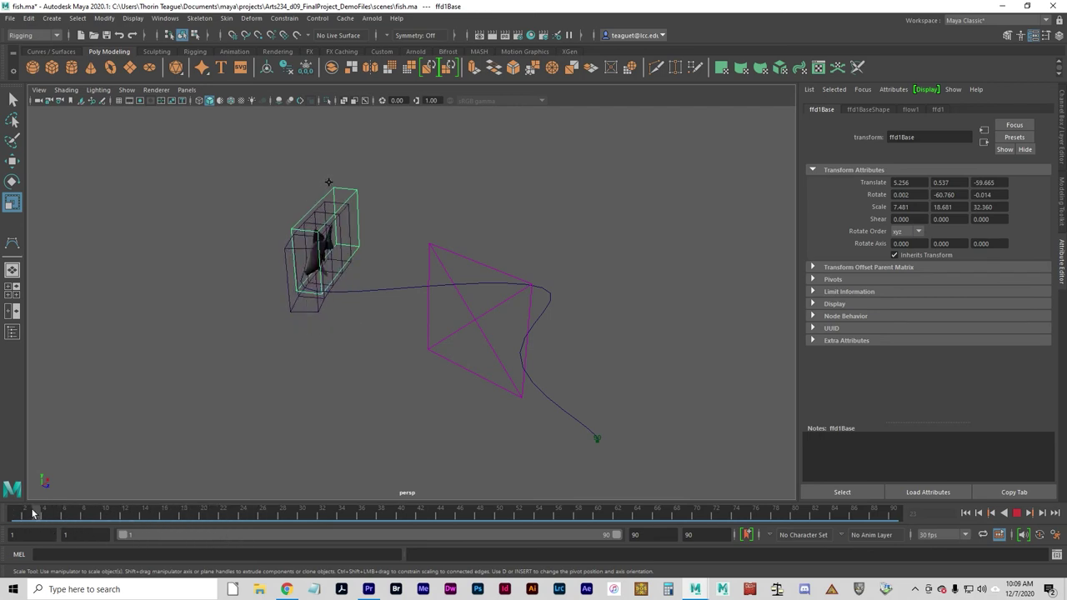
click(1016, 512)
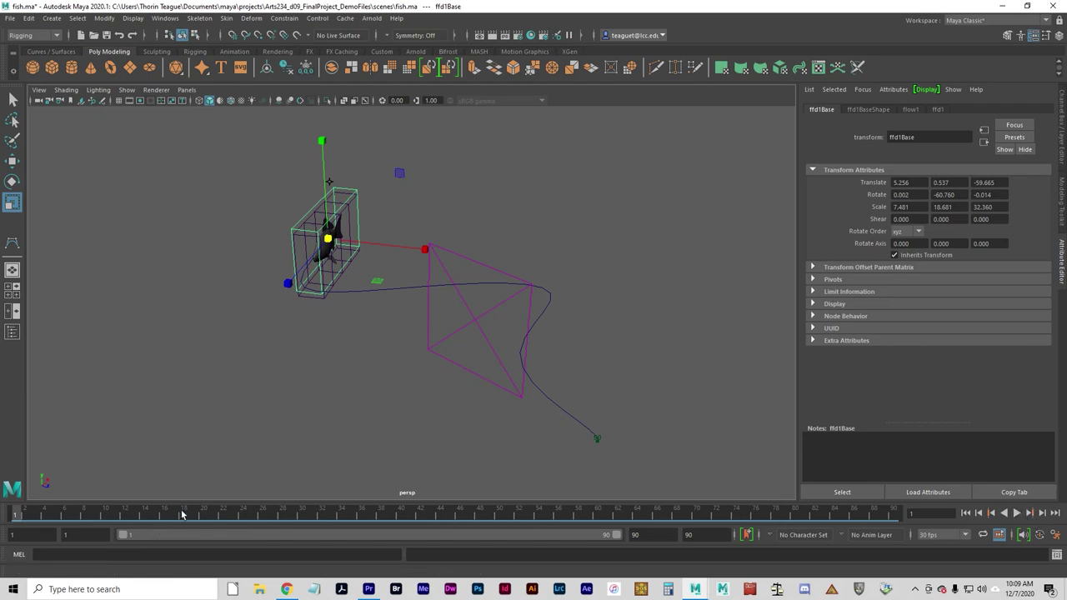
click(213, 516)
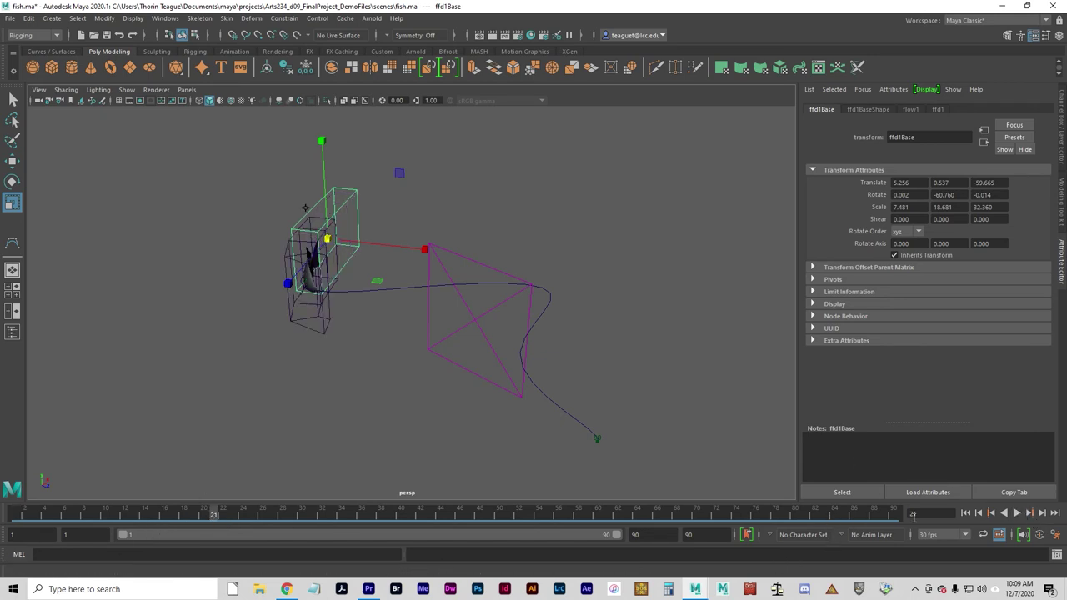
click(1018, 515)
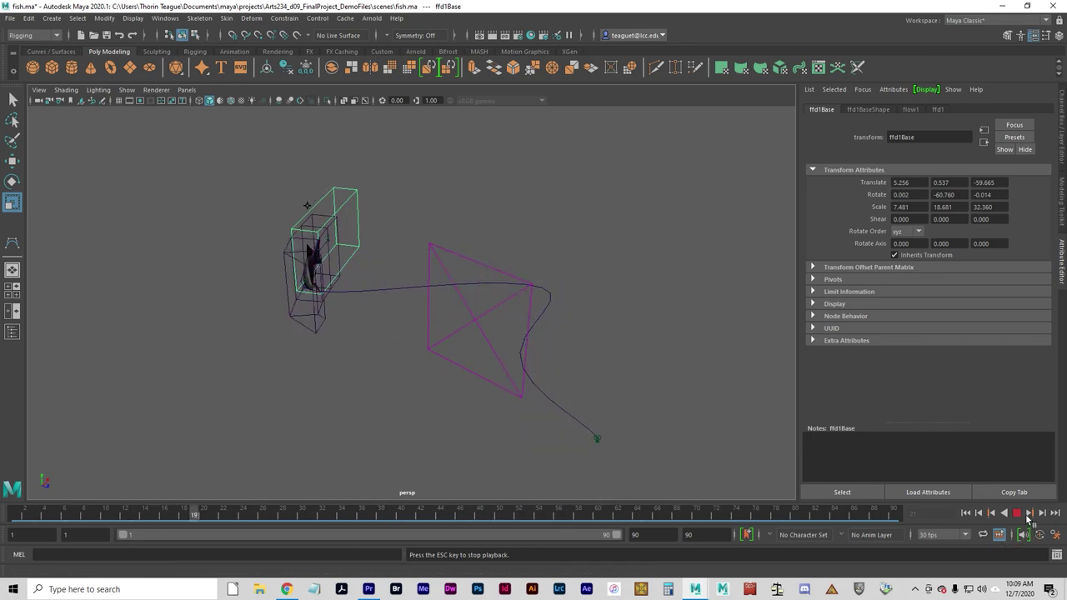
mouse_move(796, 512)
mouse_down()
mouse_move(885, 518)
mouse_move(845, 517)
mouse_up()
key(r)
alt+drag(687, 405, 447, 419)
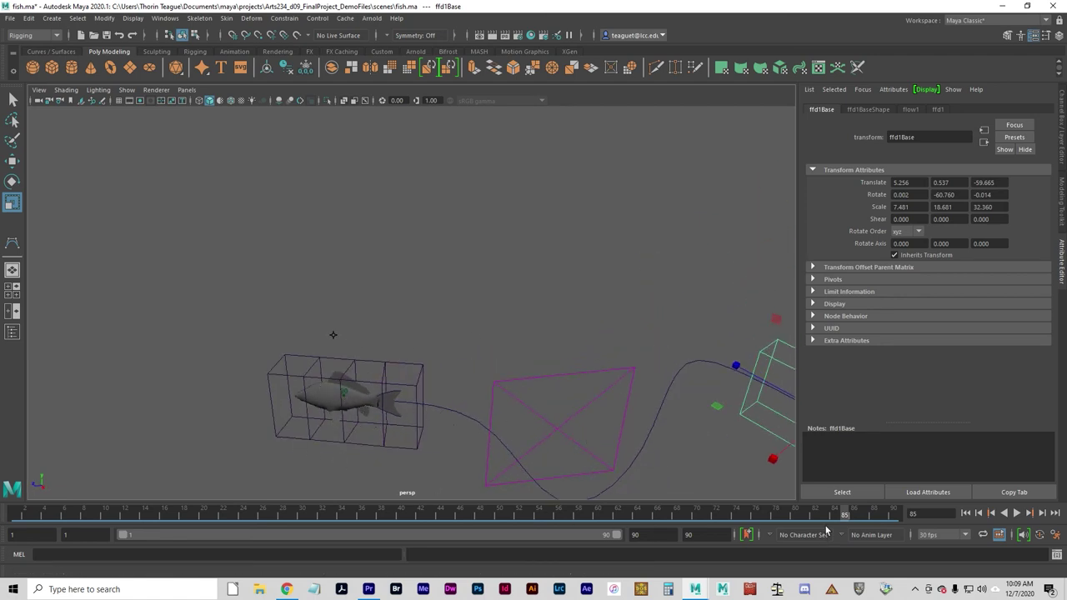
key(alt+v)
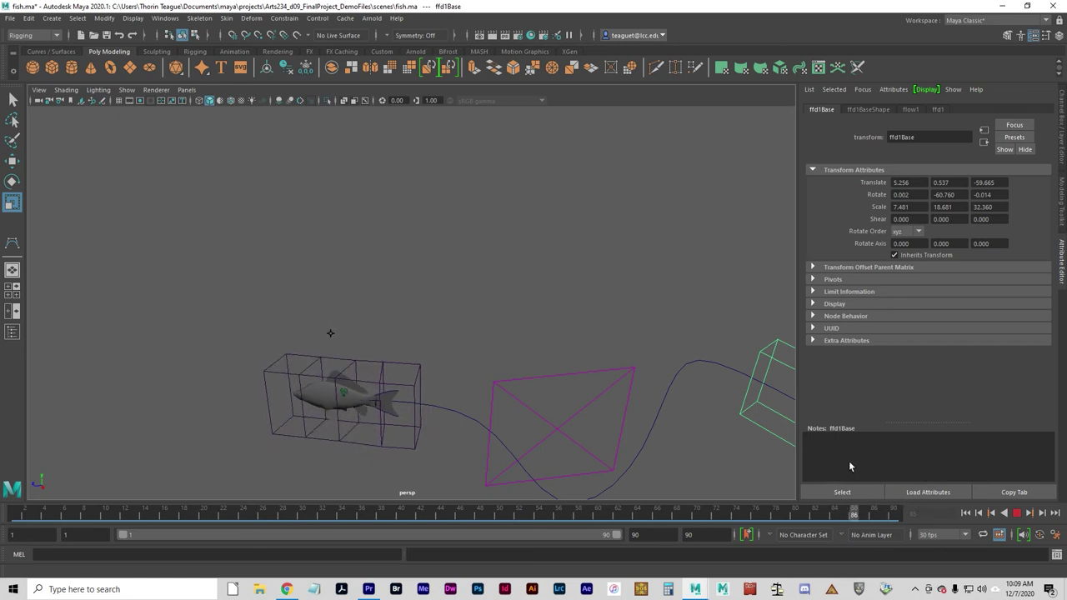
key(Escape)
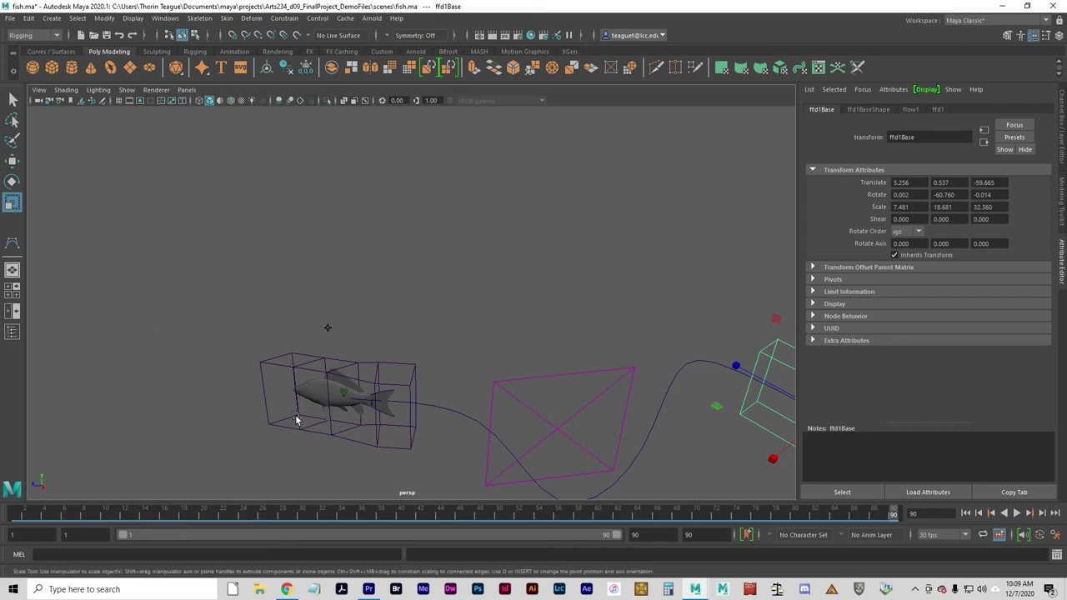
key(alt+v)
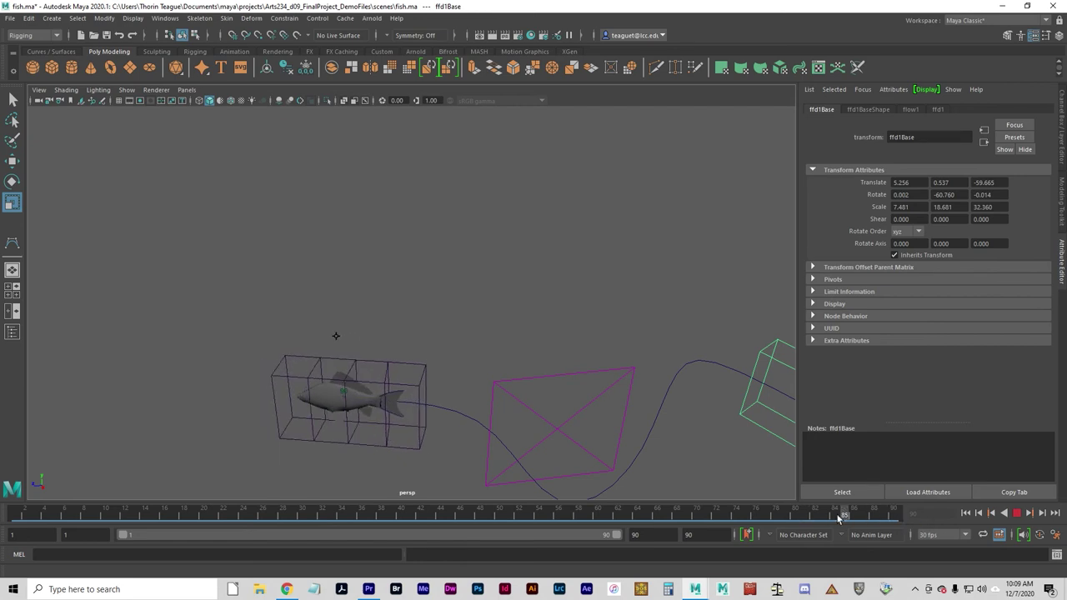
click(805, 513)
alt+drag(613, 411, 419, 409)
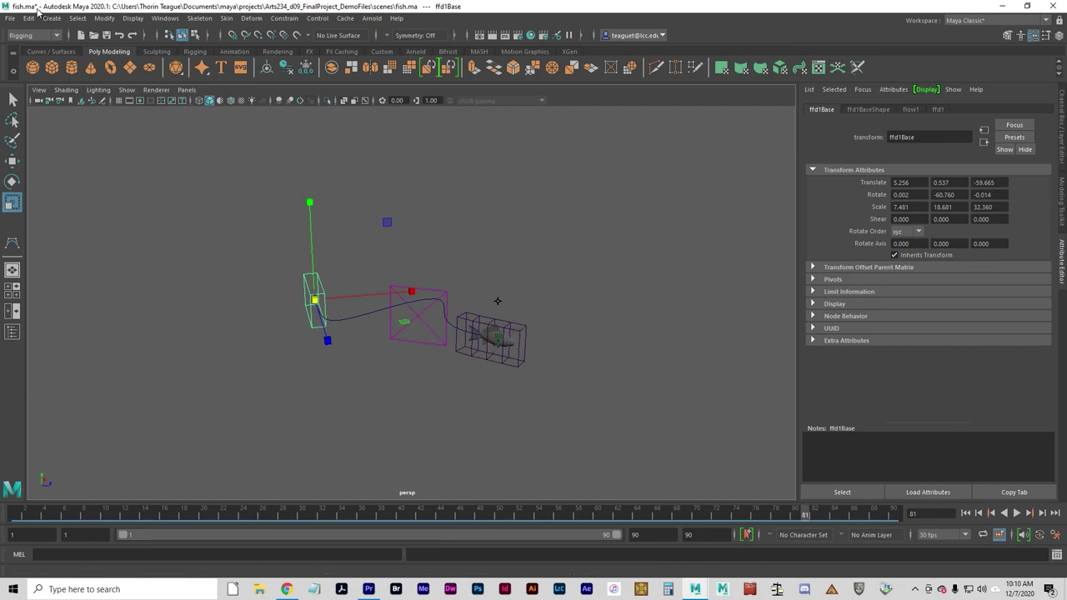
- Start a new scene, discarding the fish scene's unsaved changes
click(10, 19)
click(25, 38)
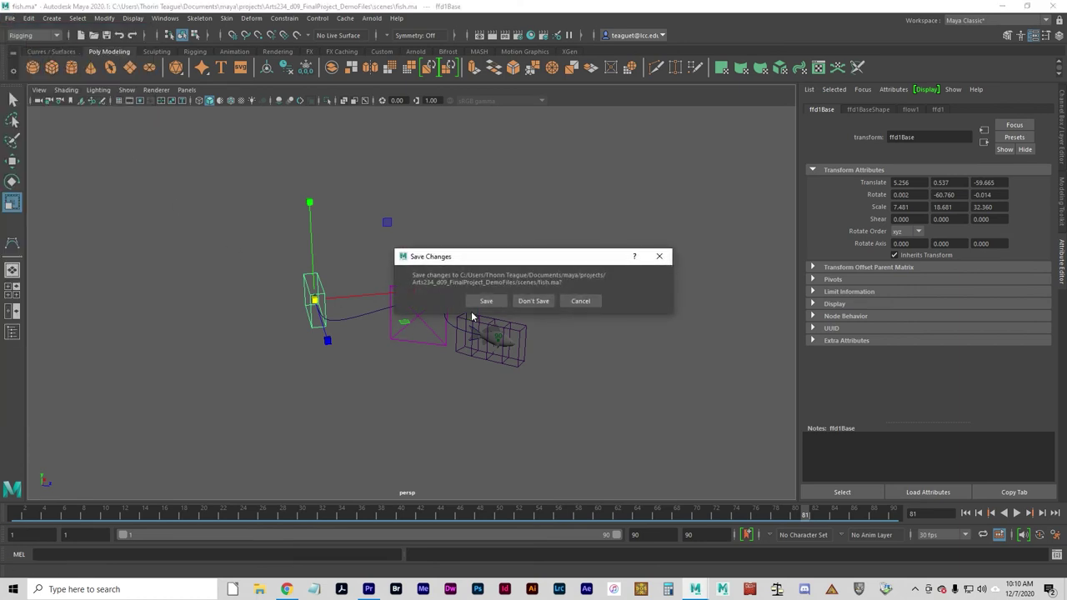
click(532, 301)
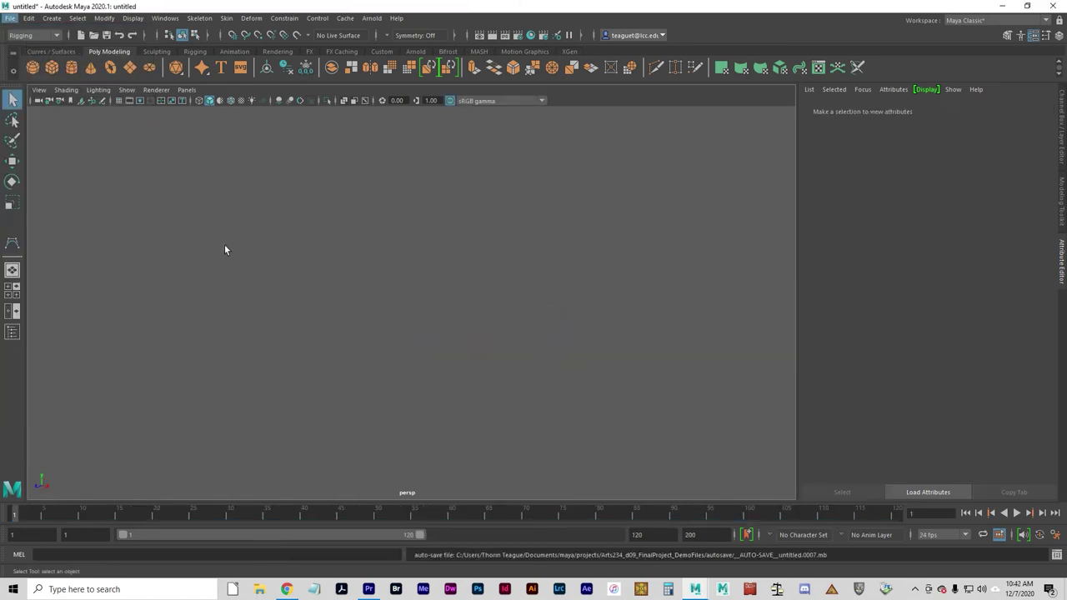
- Open the rocket.ma scene
click(9, 18)
click(33, 48)
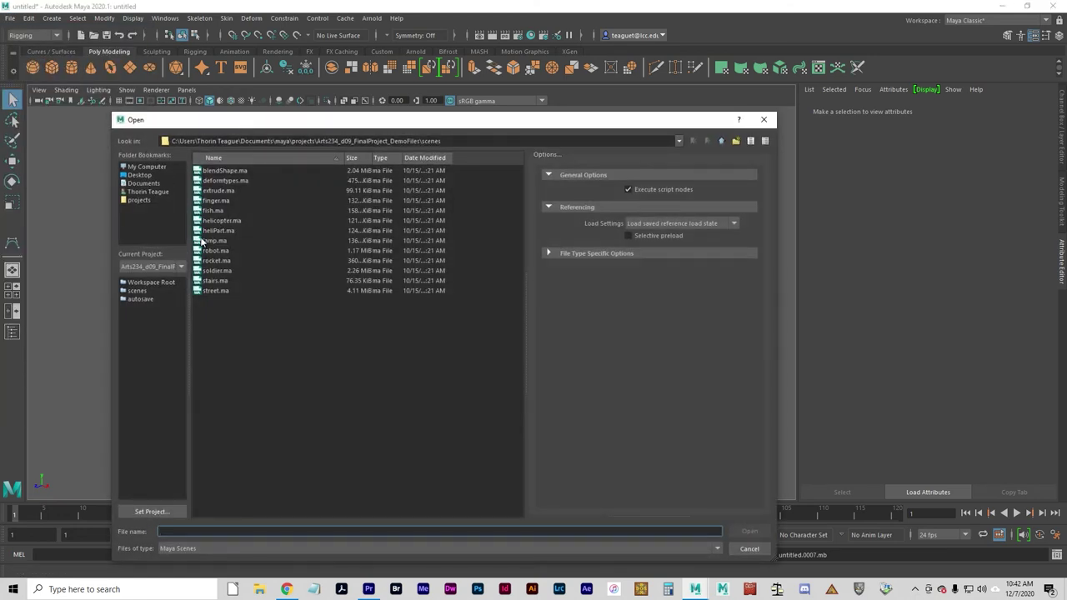
click(215, 261)
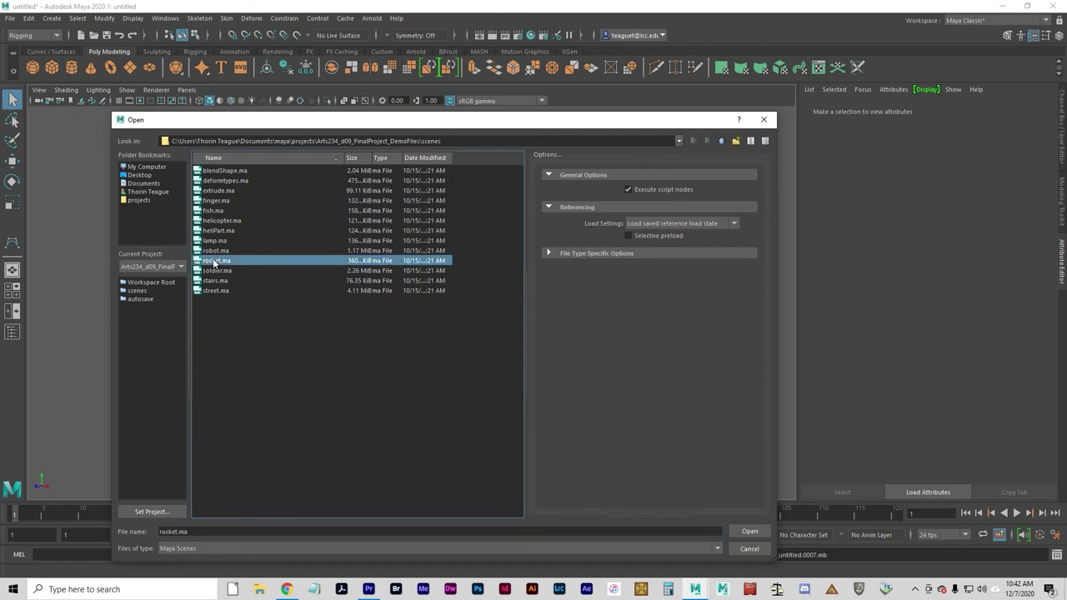
click(751, 532)
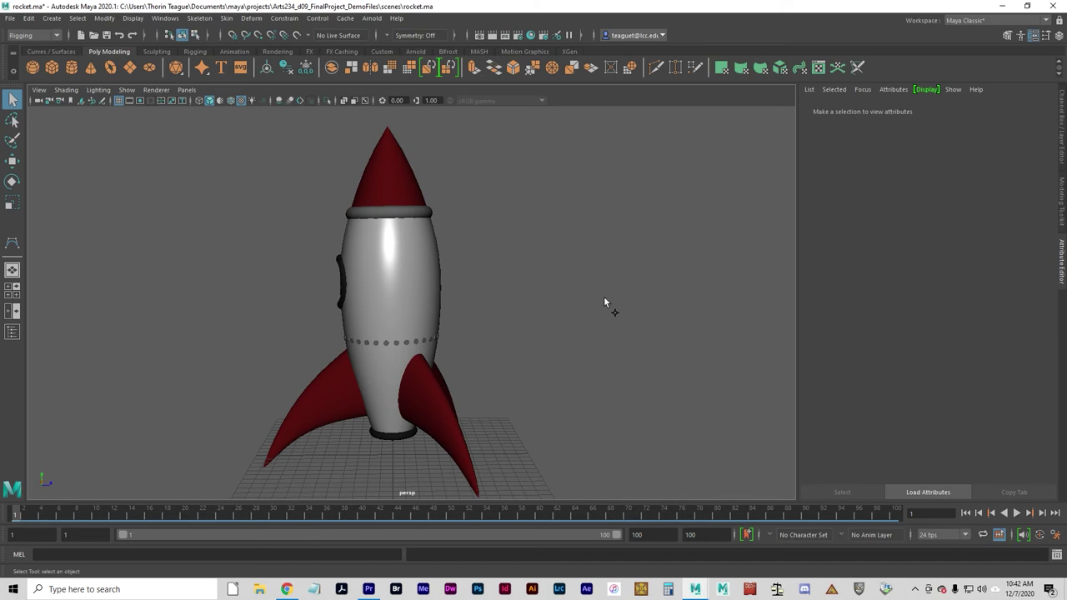
key(ctrl+shift+a)
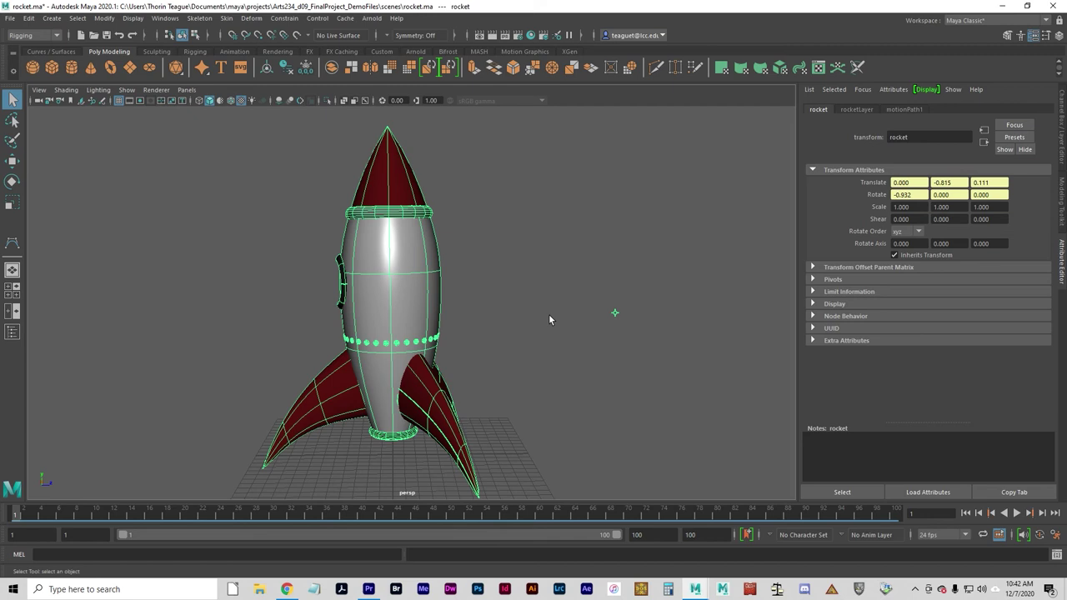
key(r)
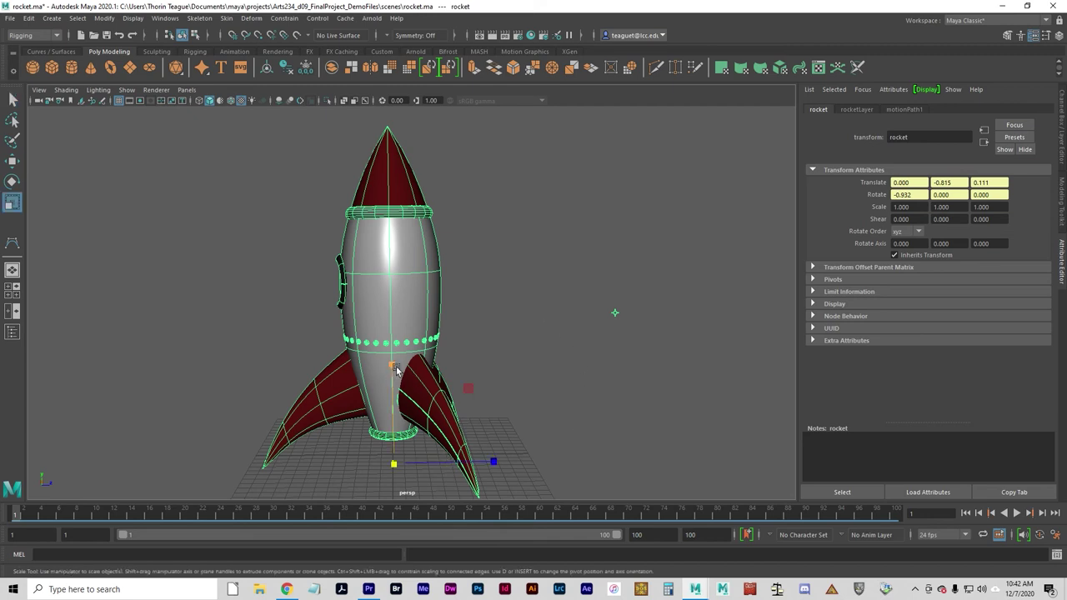
mouse_move(392, 368)
mouse_down()
mouse_move(403, 396)
mouse_move(394, 367)
mouse_up()
key(ctrl+z)
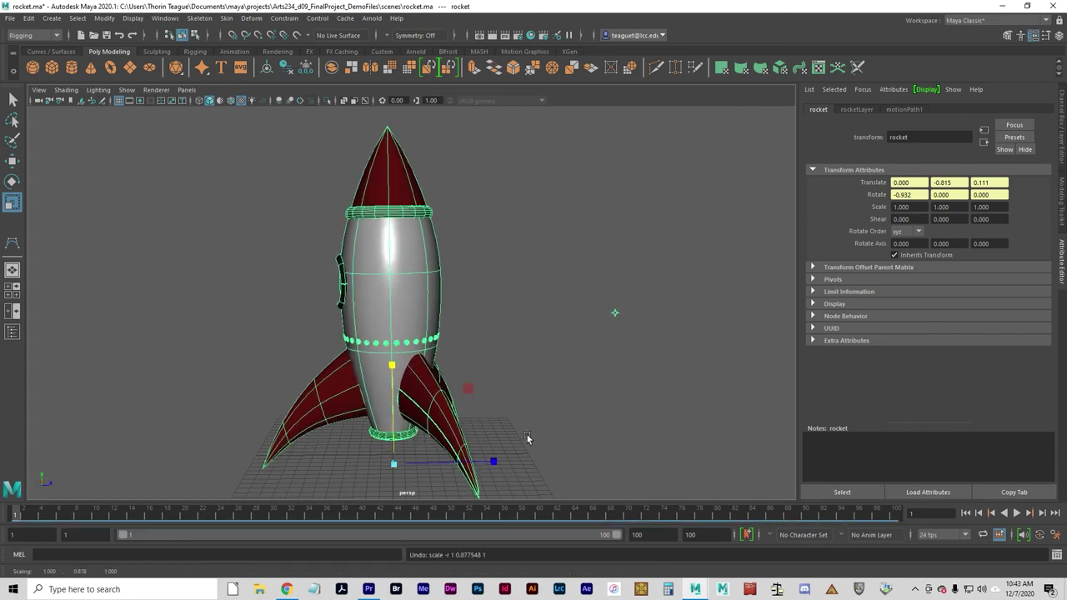
click(12, 206)
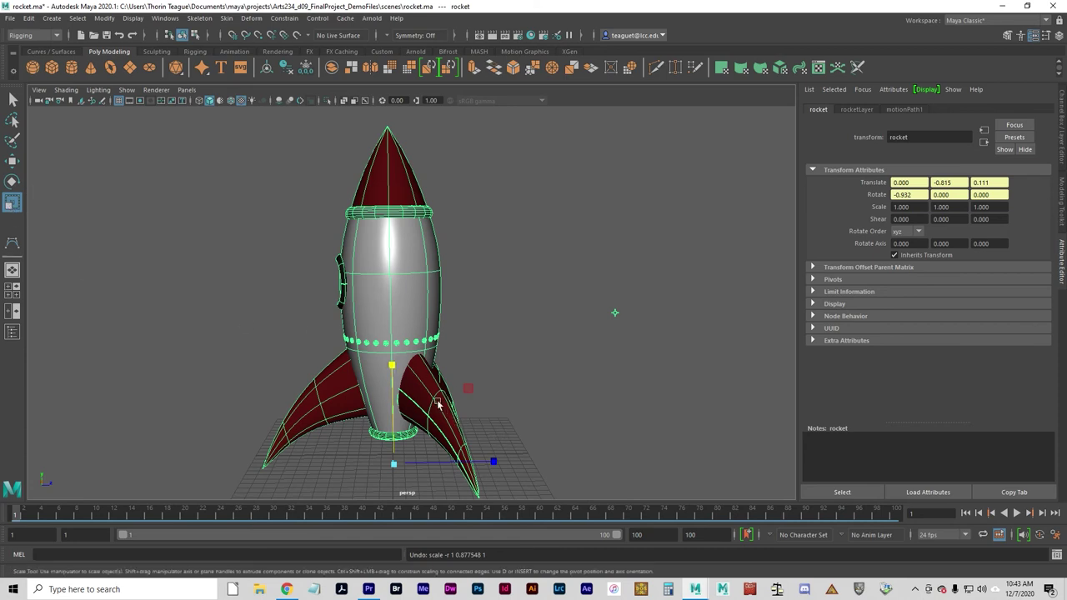
drag(392, 365, 592, 369)
key(ctrl+z)
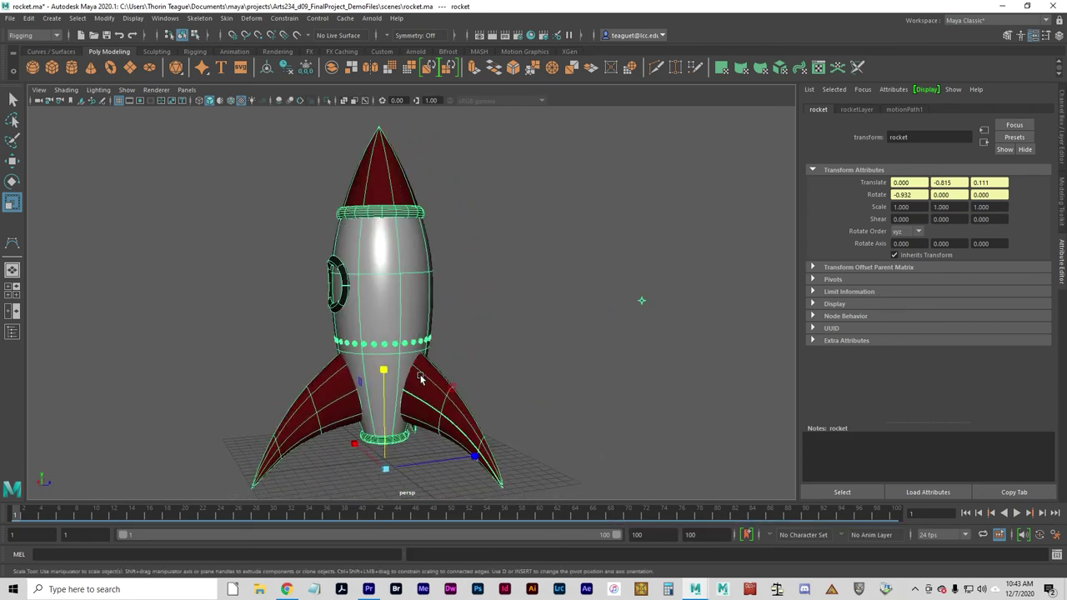
drag(387, 370, 375, 417)
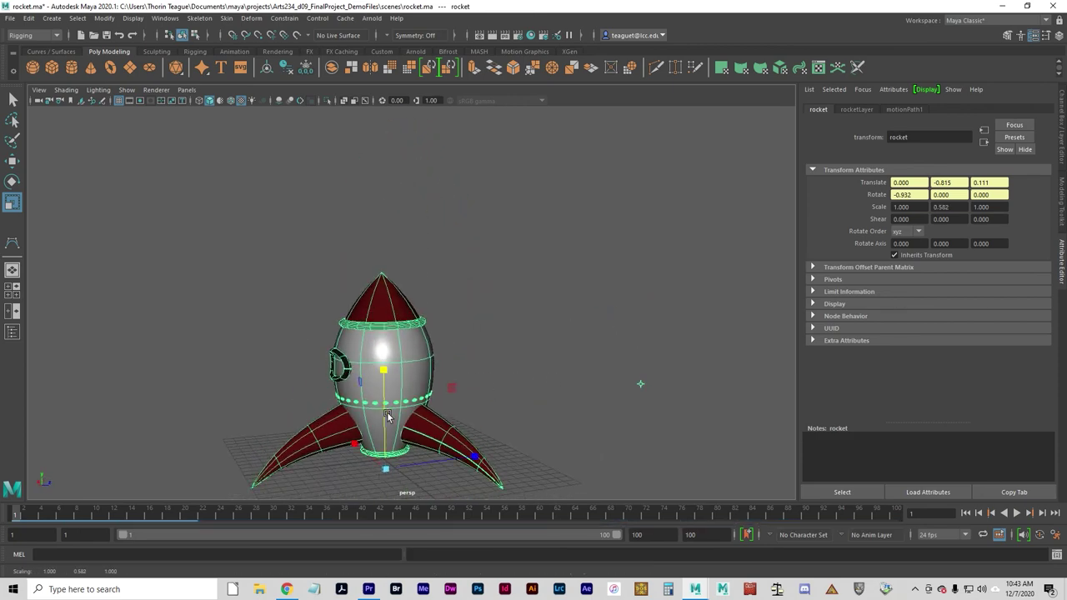
key(ctrl+z)
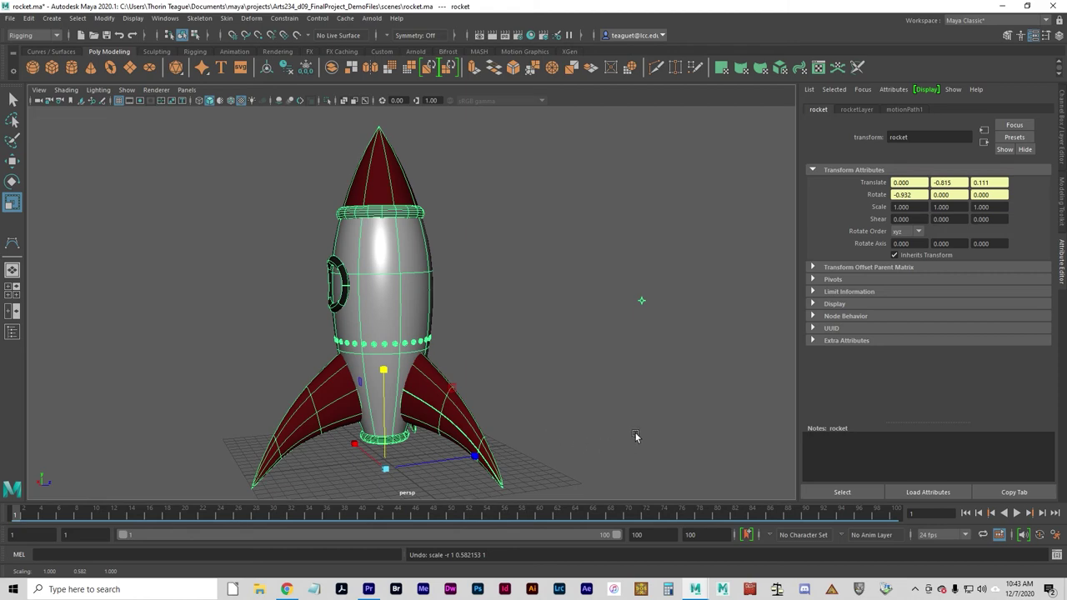
alt+drag(557, 342, 516, 397)
drag(383, 373, 569, 383)
key(ctrl+z)
alt+drag(579, 469, 588, 403)
key(ctrl+z)
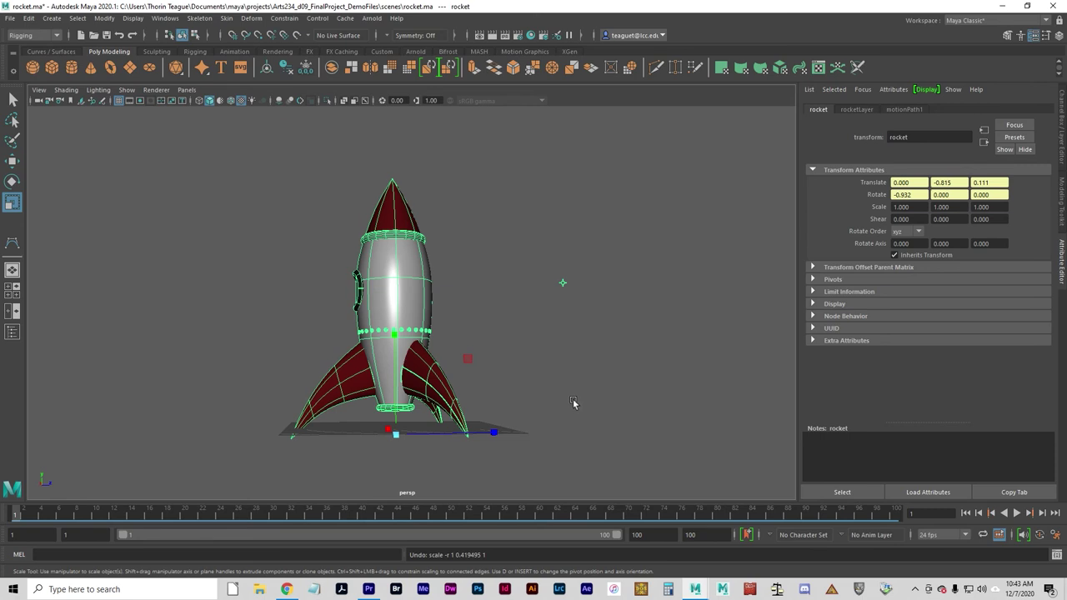
alt+middle_drag(573, 403, 593, 409)
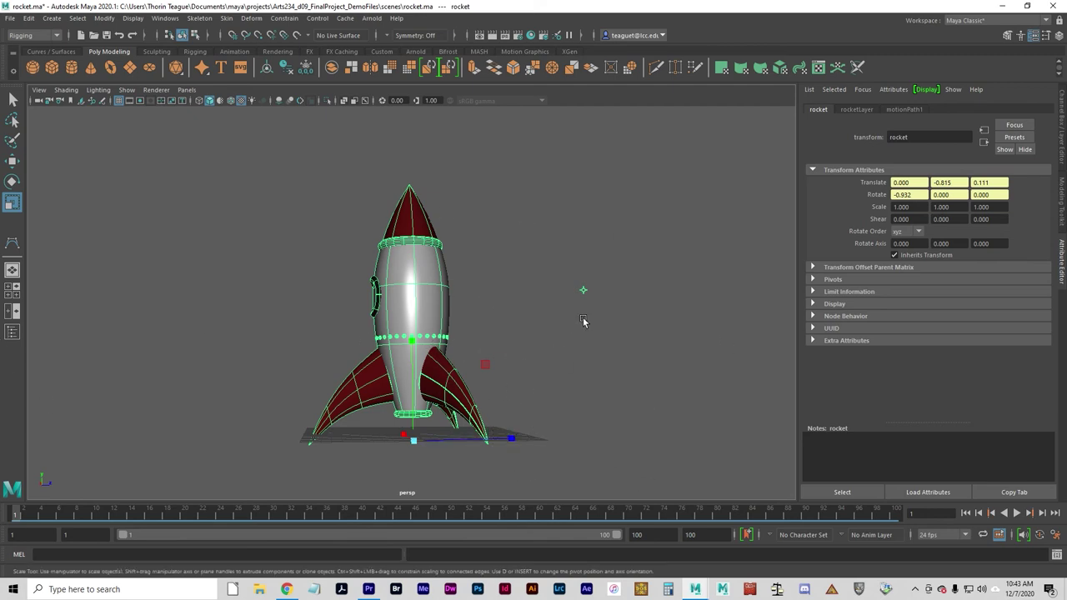
drag(608, 323, 570, 275)
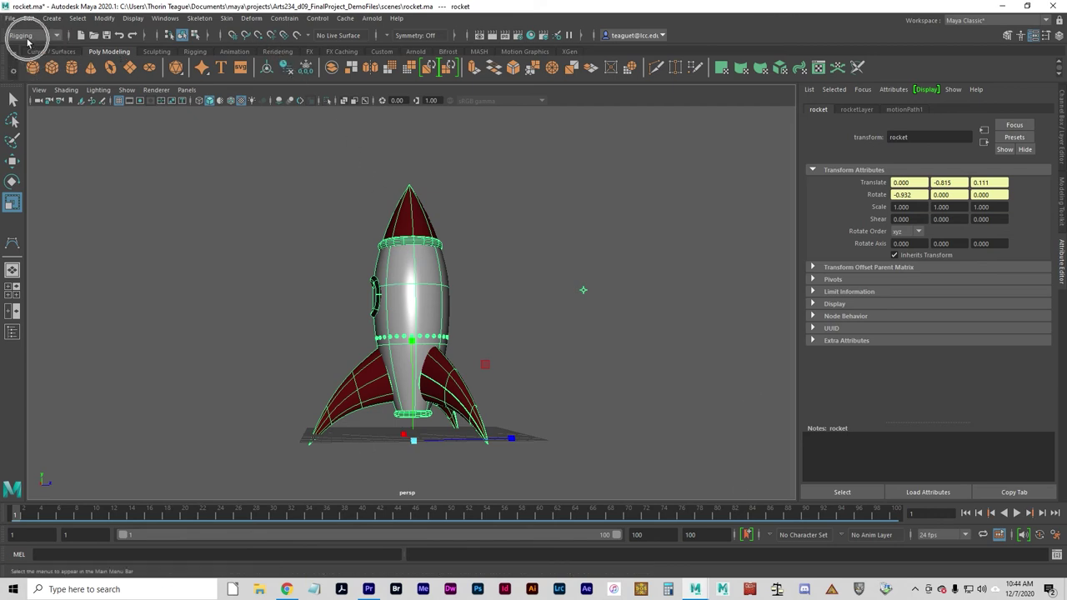
click(252, 18)
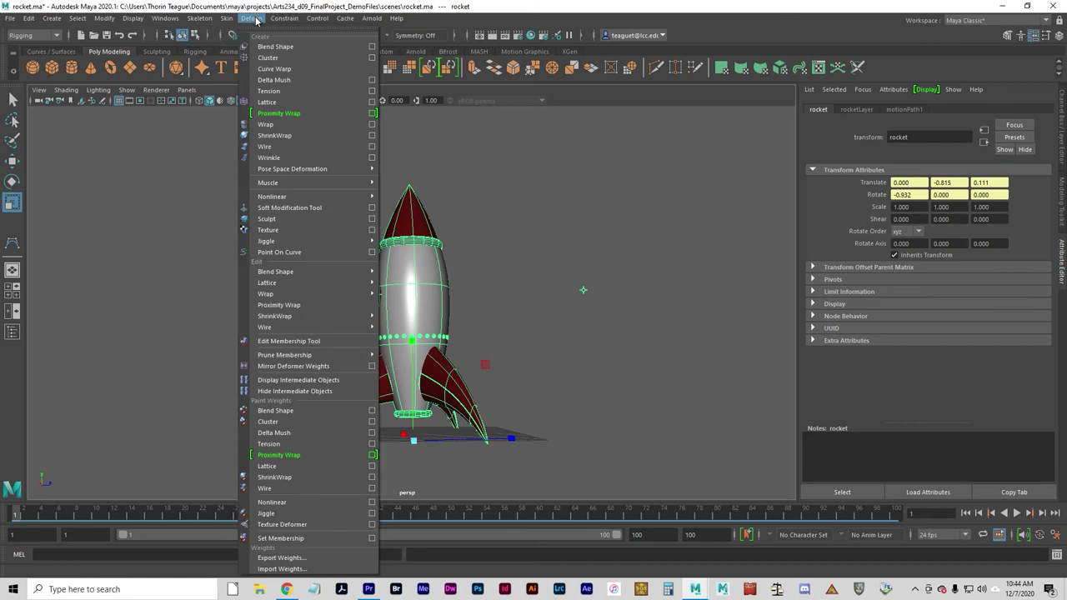
- Wrap the rocket in a 2, 5, 2 lattice and scale its middle point row far outward
click(266, 102)
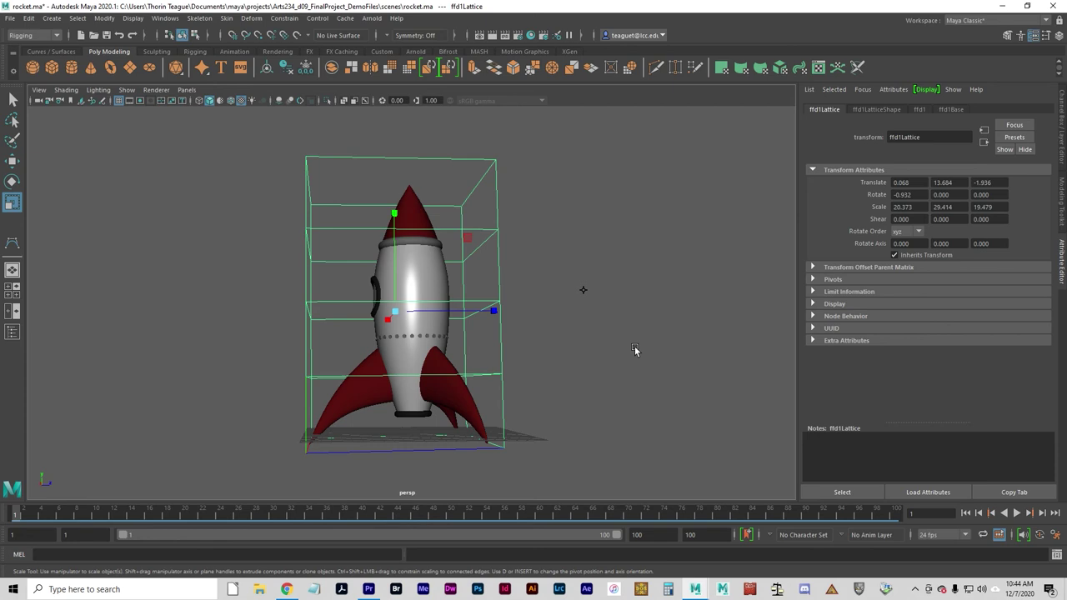
alt+drag(633, 355, 586, 379)
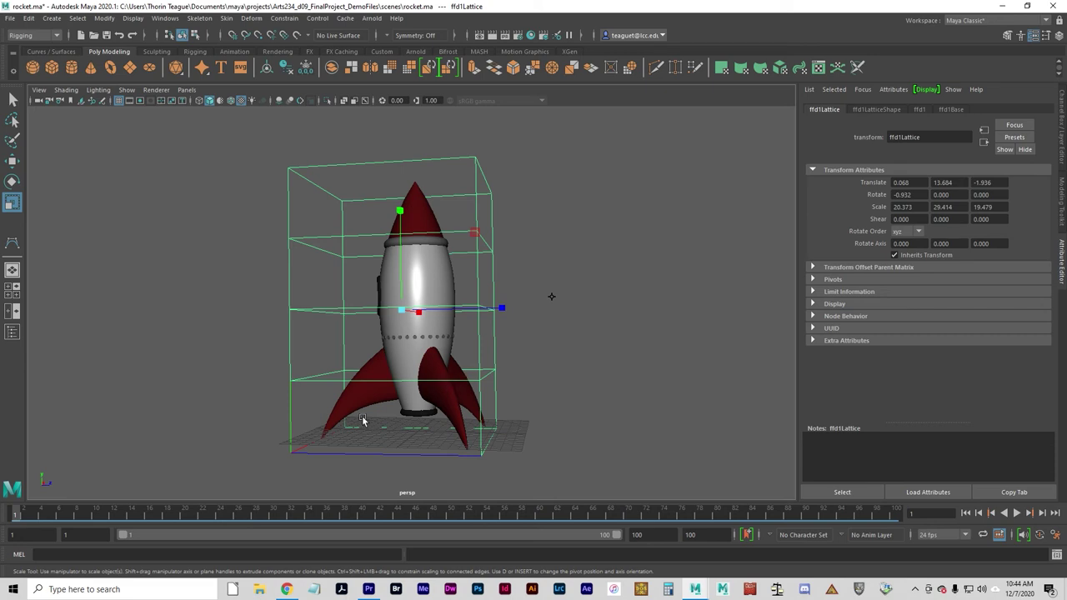
click(195, 36)
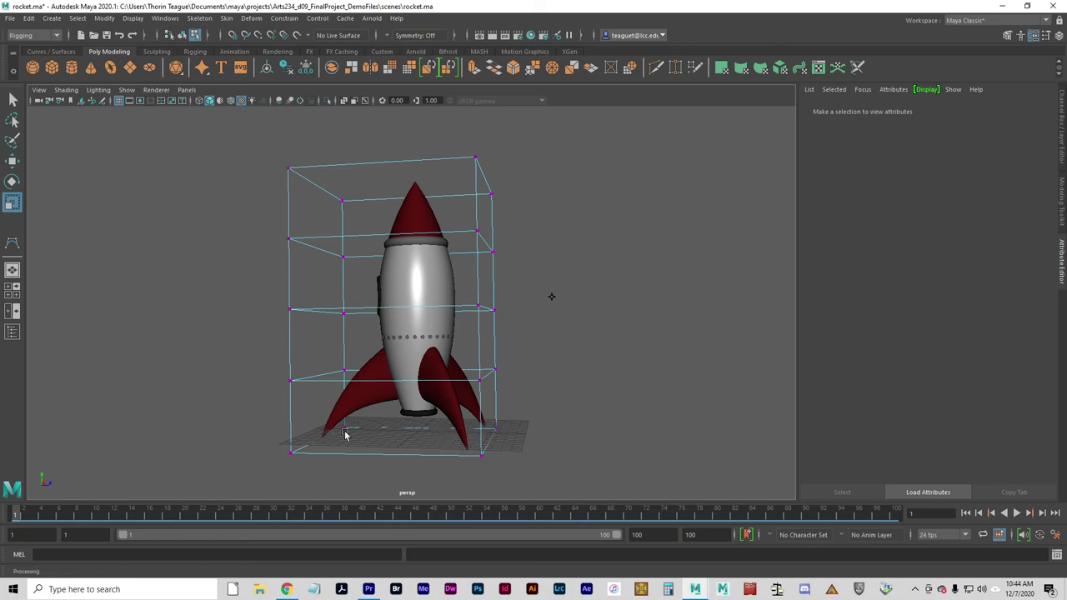
drag(267, 292, 557, 348)
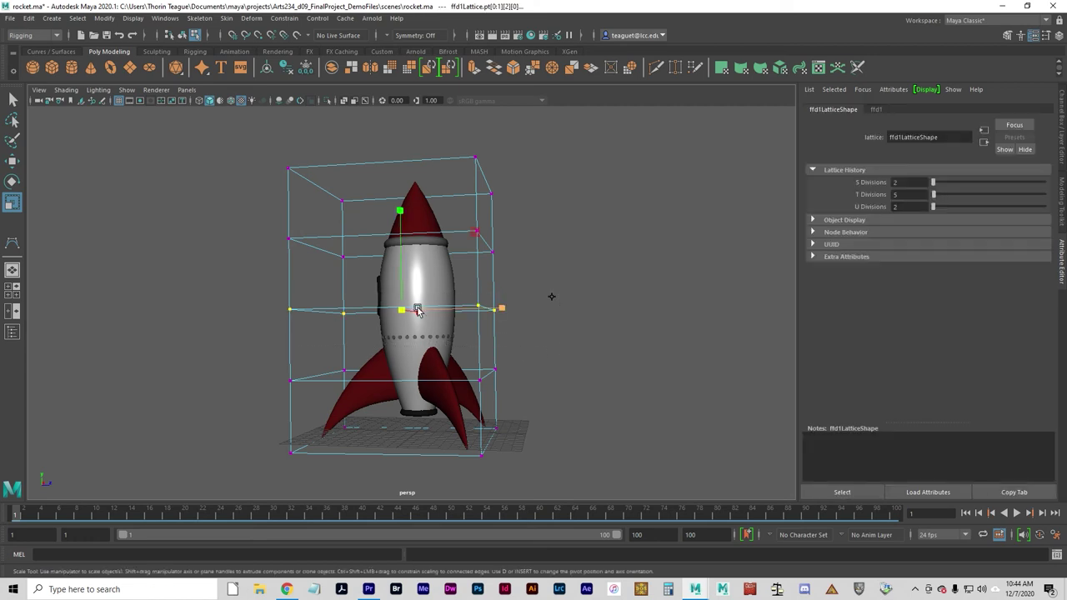
drag(403, 310, 512, 420)
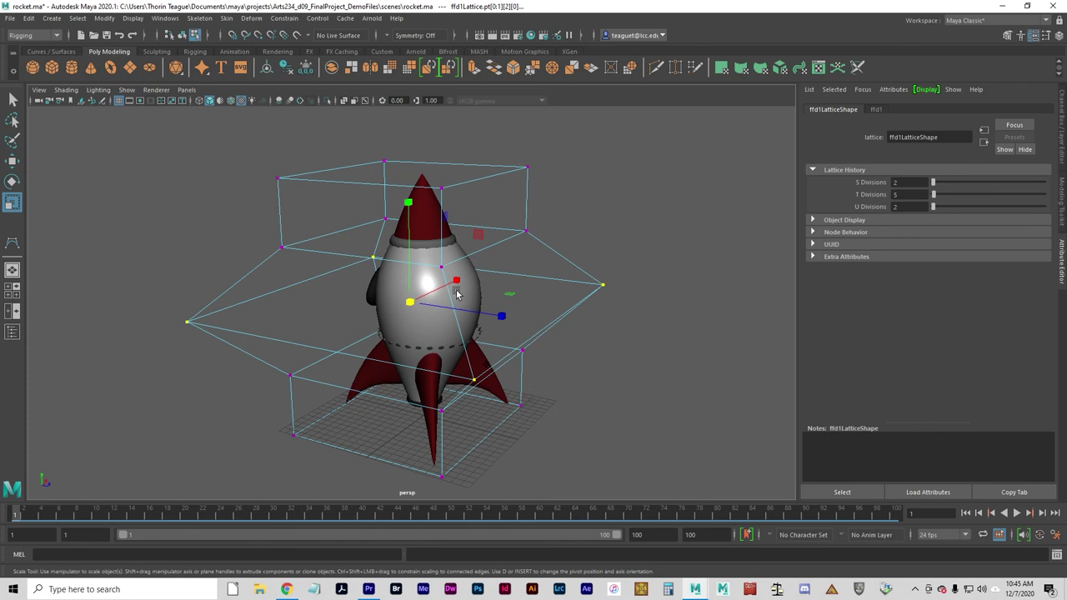
click(253, 20)
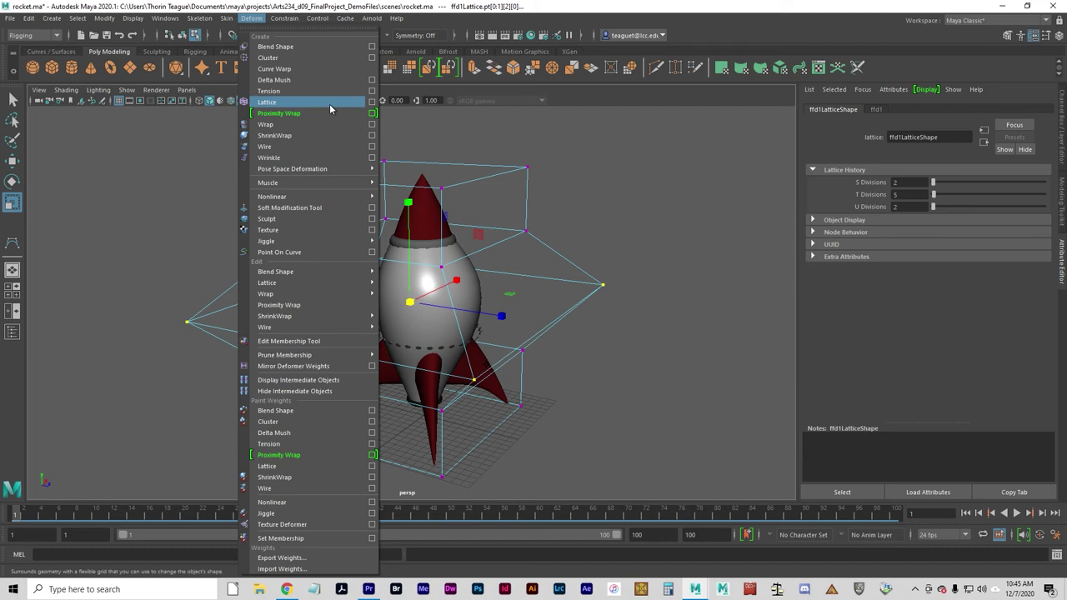
click(252, 20)
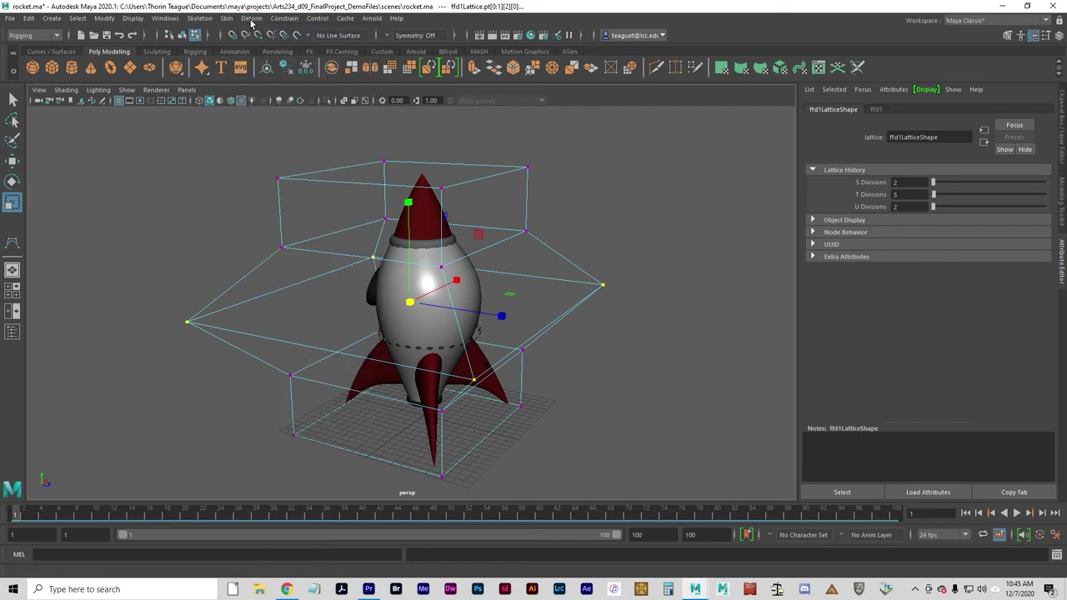
- Undo the point spread and set the lattice's T Divisions to 3
key(ctrl+z)
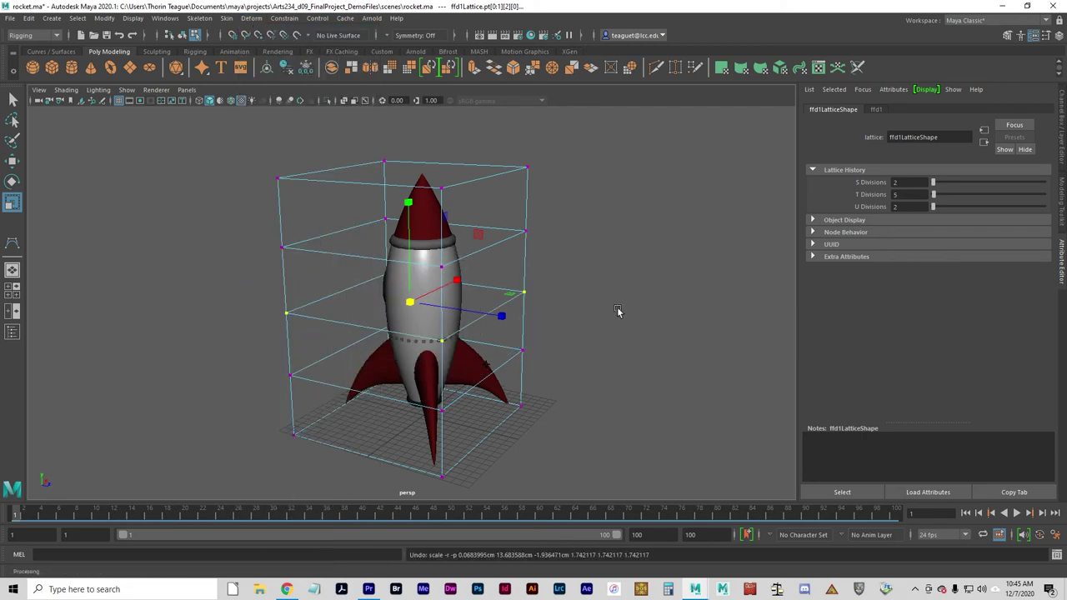
click(917, 182)
key(Tab)
text(3)
key(Return)
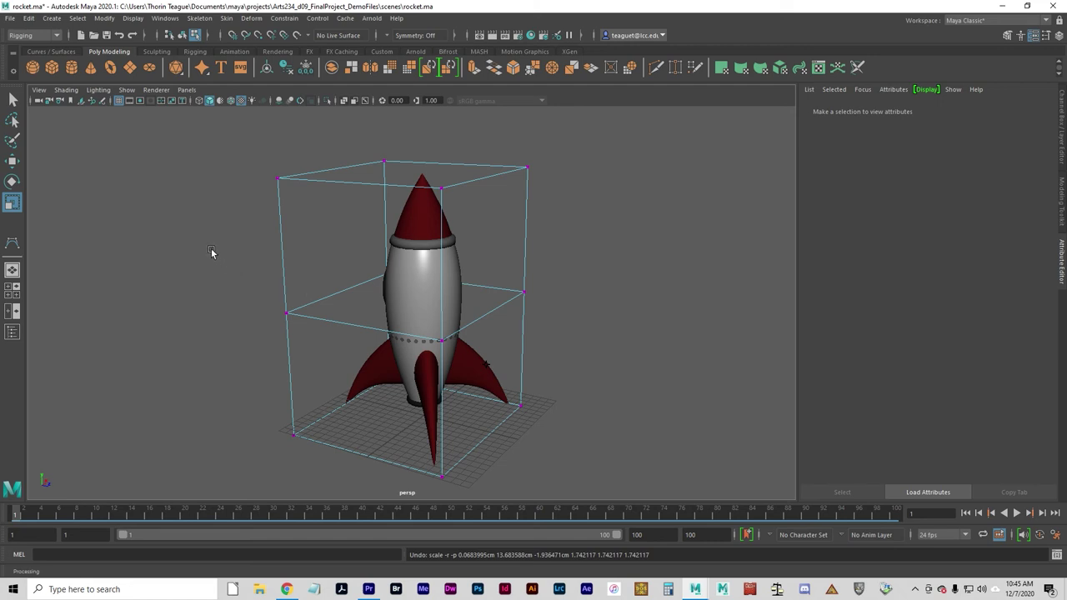
- Test-widen the whole lattice, then undo it
drag(211, 250, 605, 364)
drag(408, 303, 608, 302)
key(ctrl+z)
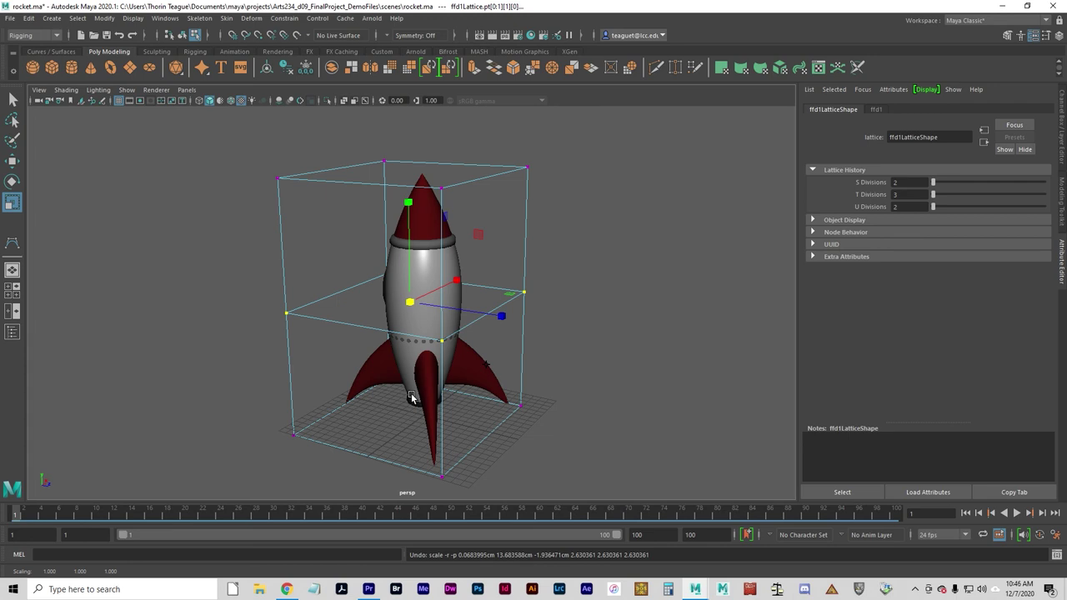
- Briefly play, zoom in four-view, then reframe and orbit the perspective view on the rocket
click(1017, 514)
click(1017, 513)
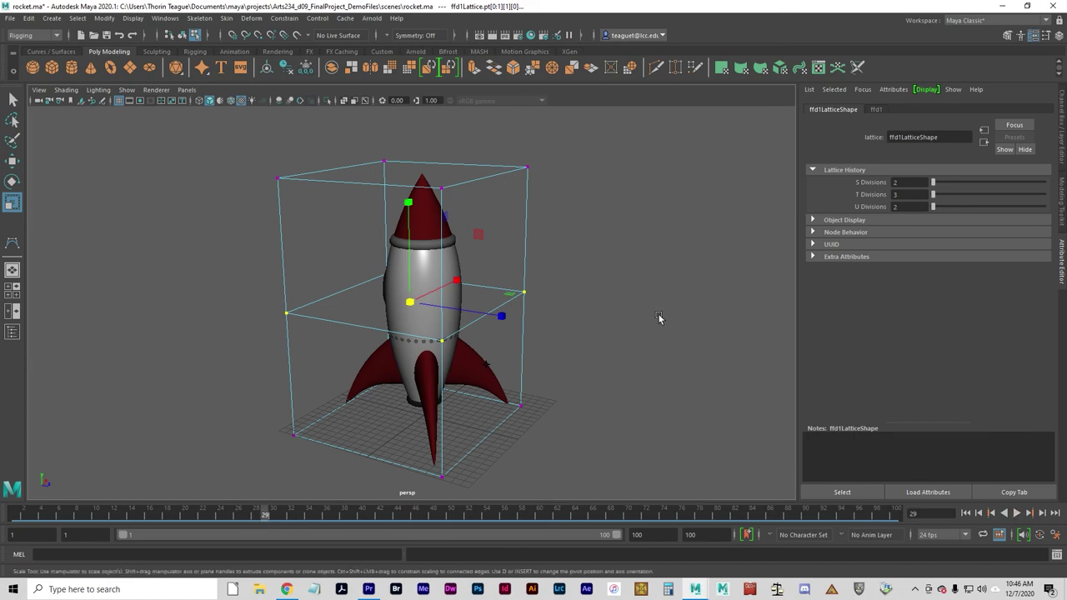
key(space)
scroll(584, 243, down, 5)
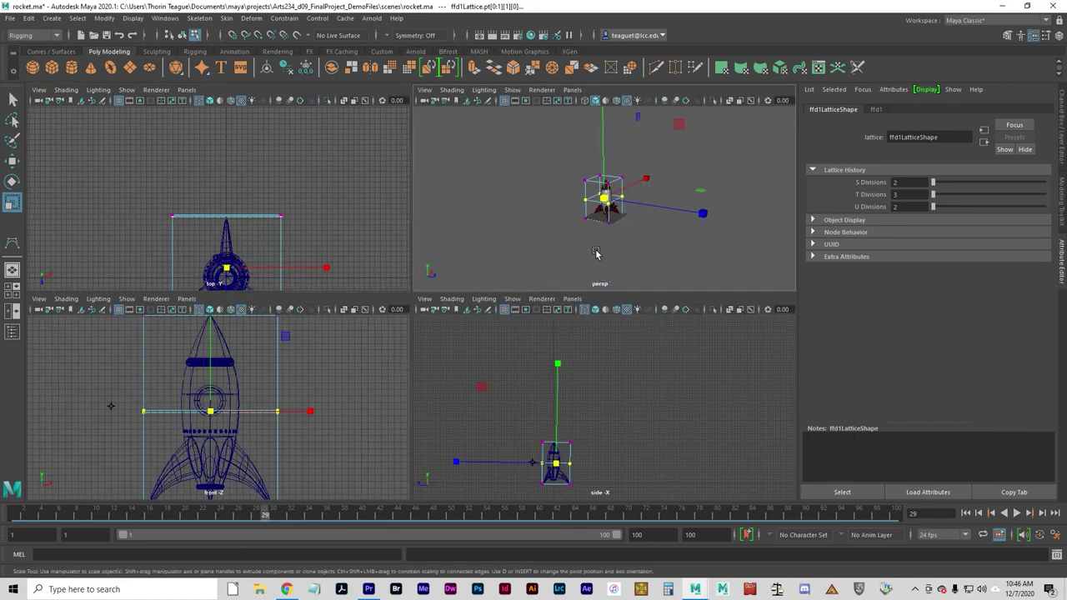
scroll(370, 425, down, 1)
scroll(369, 425, down, 1)
scroll(346, 242, down, 2)
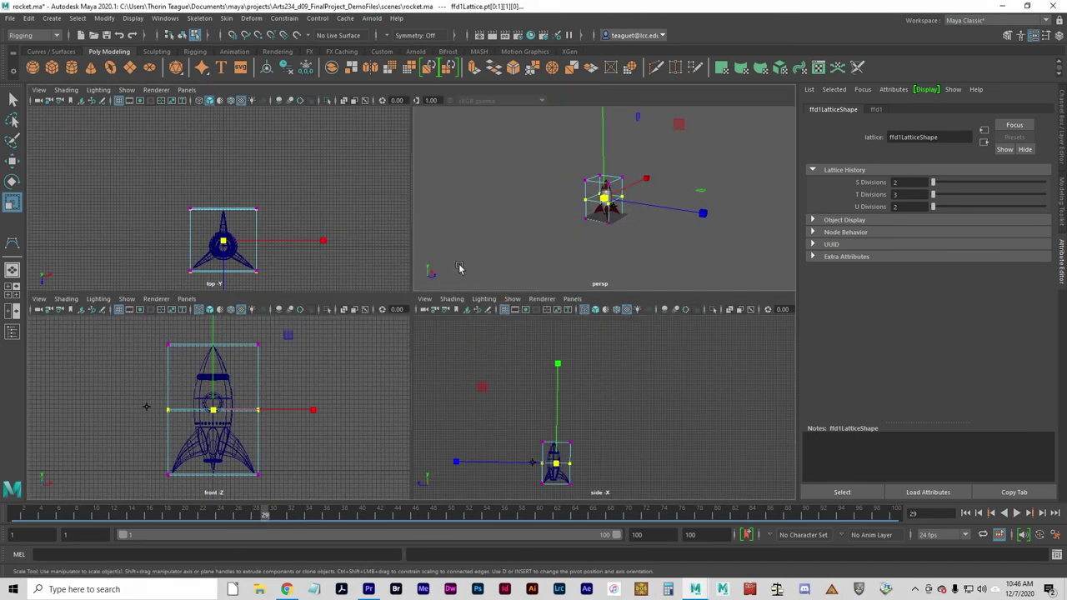
key(space)
alt+middle_drag(572, 355, 411, 325)
alt+drag(410, 325, 415, 400)
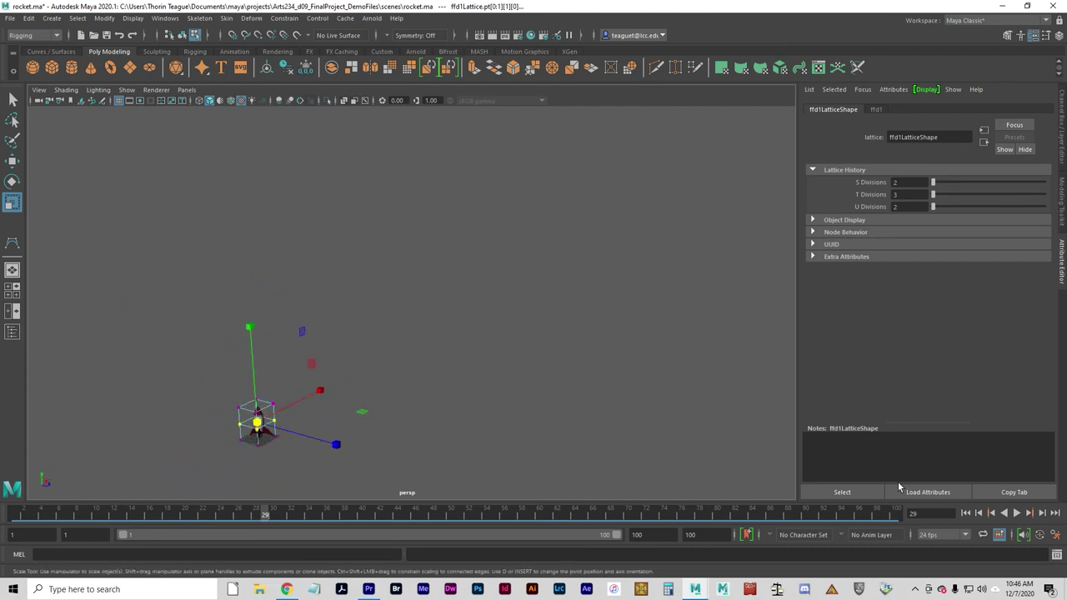
- Play the rocket flying out of its lattice and stop at frame 27
click(1017, 512)
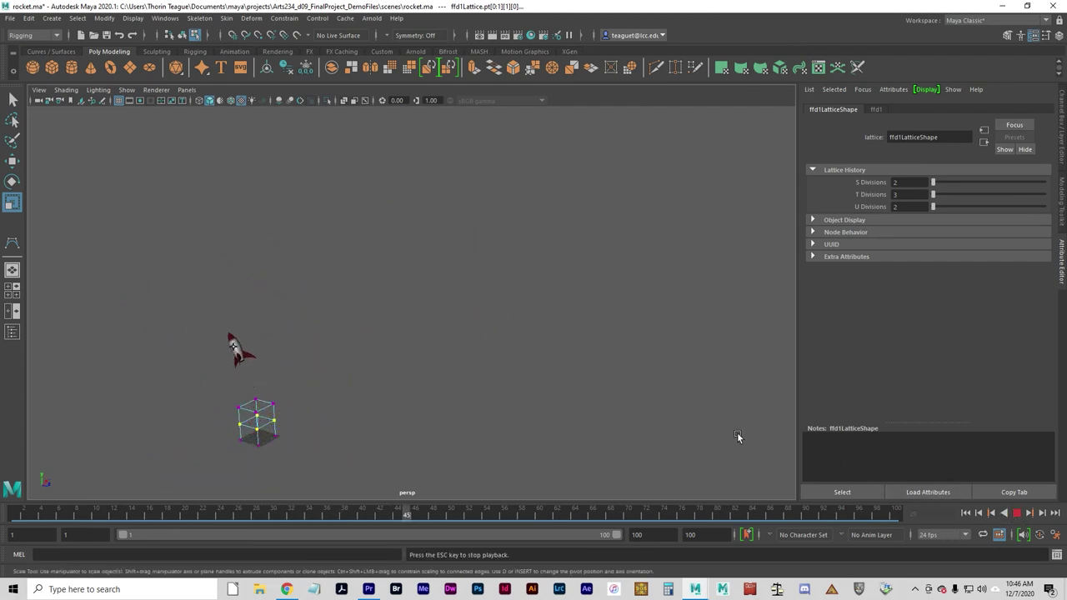
click(638, 426)
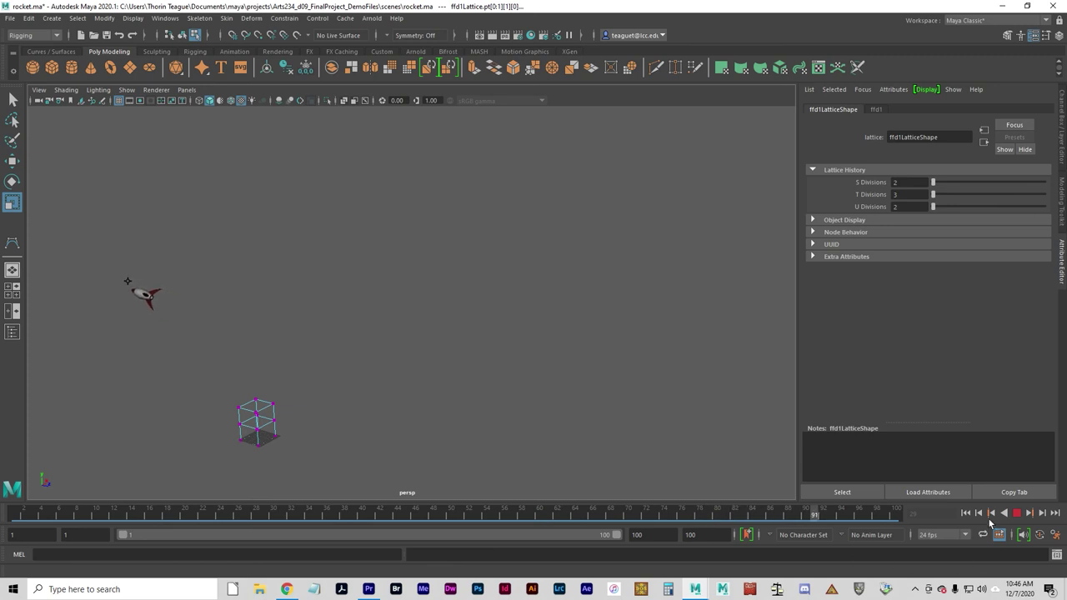
click(1018, 513)
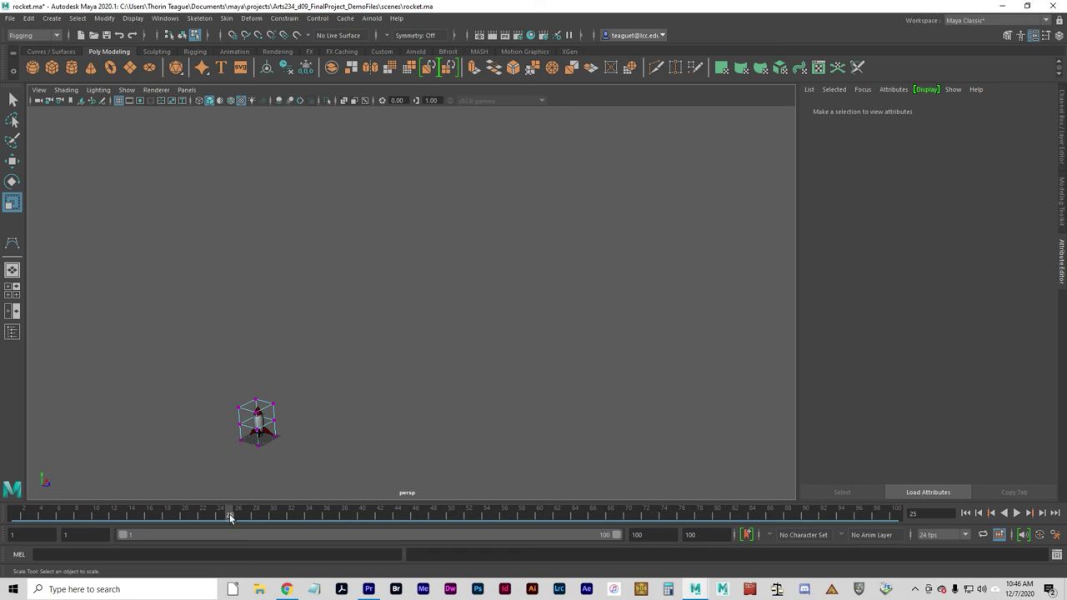
key(alt+v)
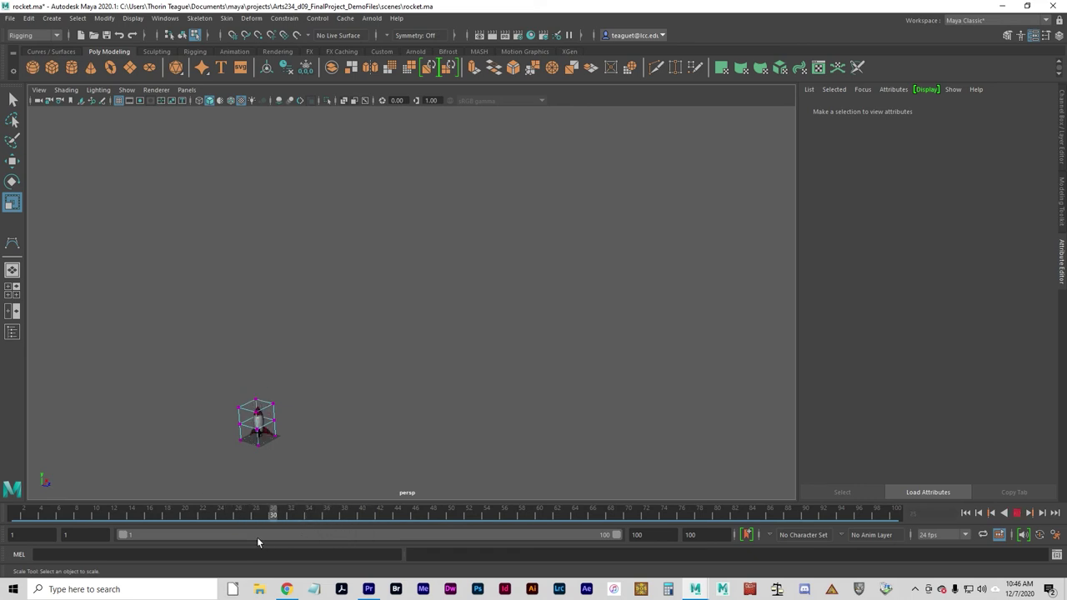
key(alt+v)
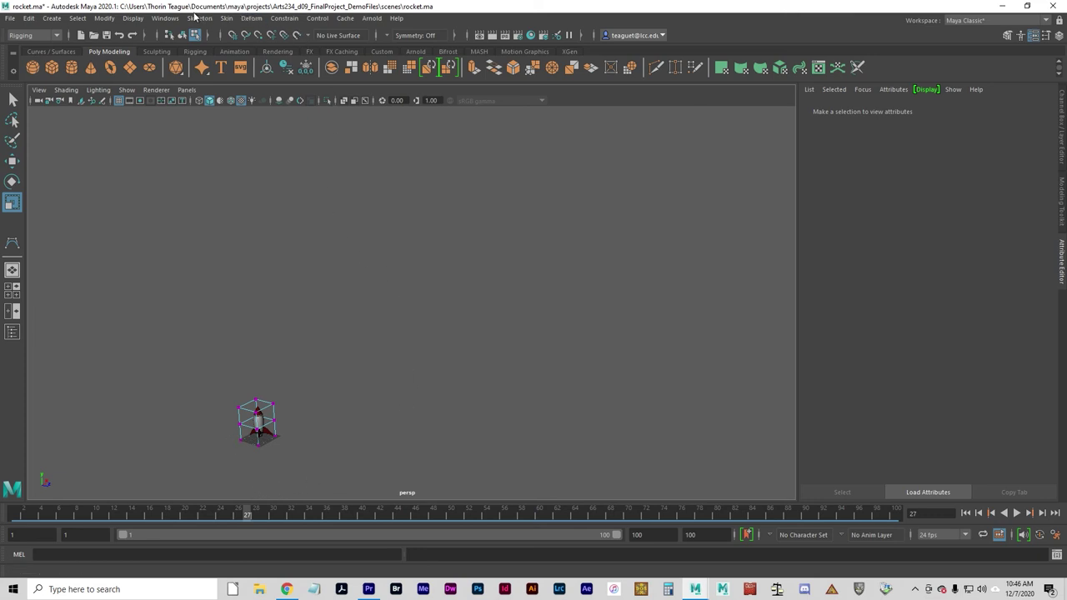
- Open the Outliner and move it to the viewport centre
click(165, 17)
click(216, 153)
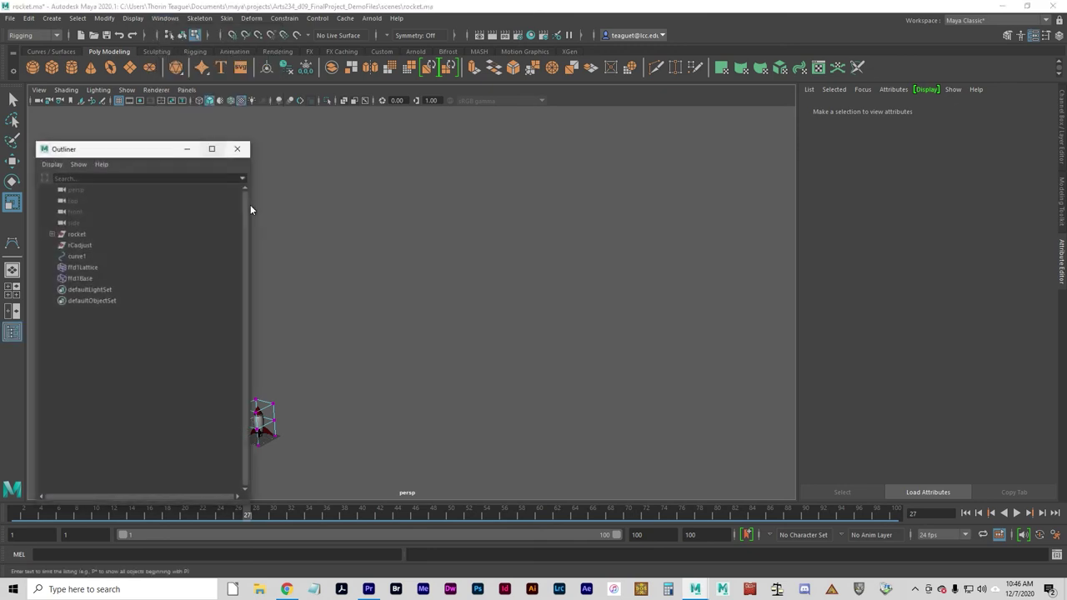
drag(128, 156, 474, 185)
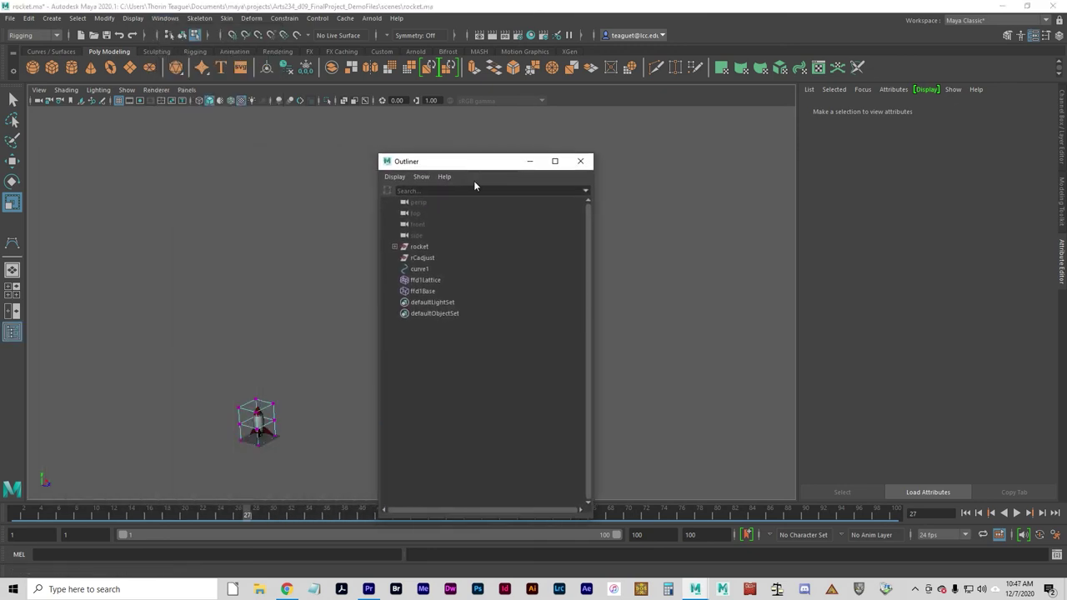
- Group ffd1Lattice and ffd1Base, rename the group LatticeGroup, and drag it onto rocket
click(433, 282)
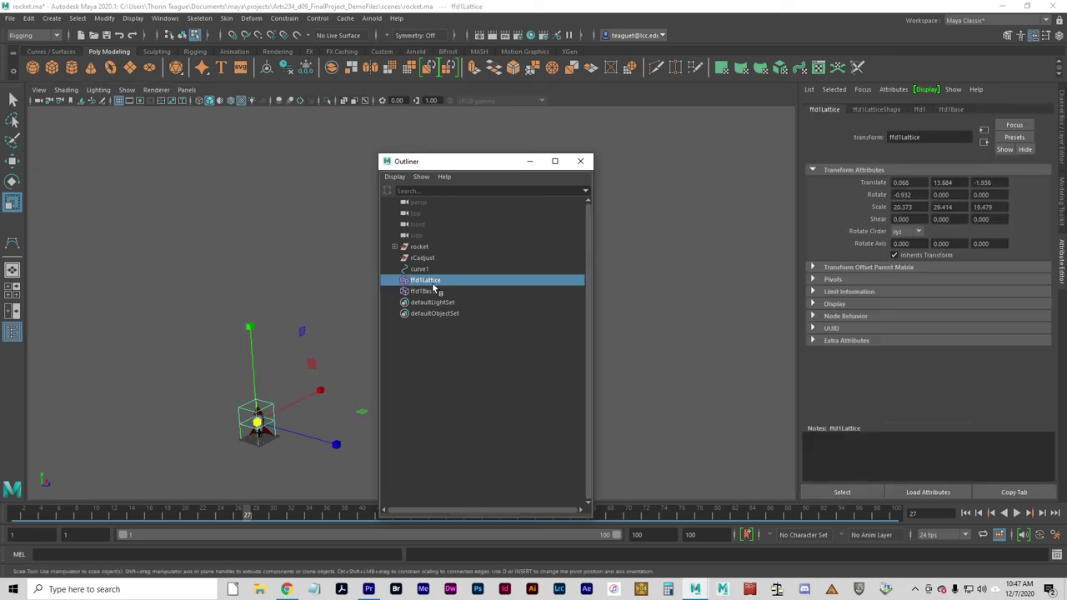
ctrl+click(426, 291)
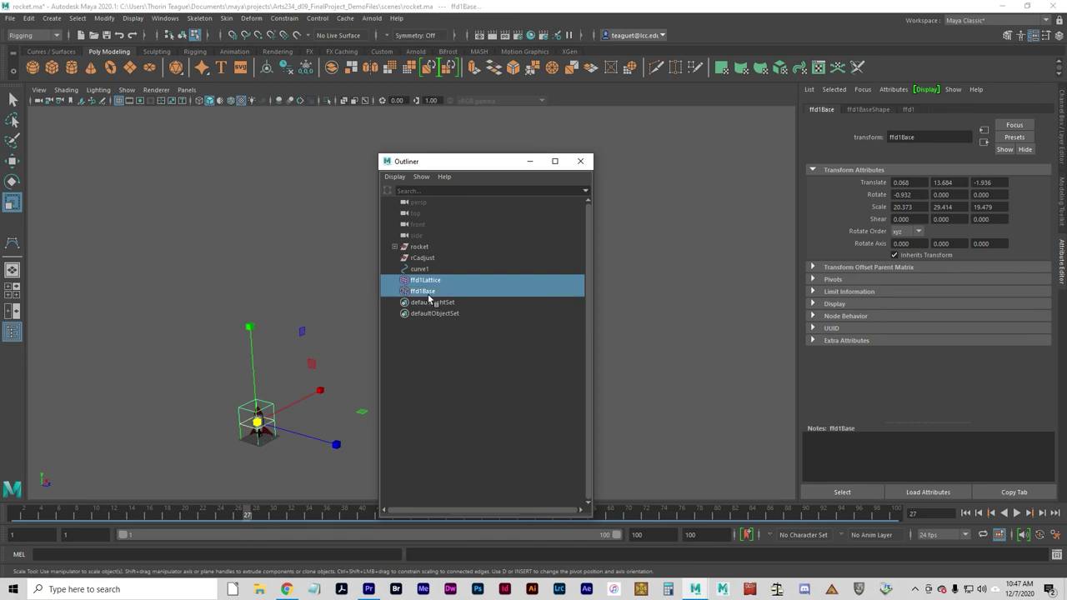
key(ctrl+g)
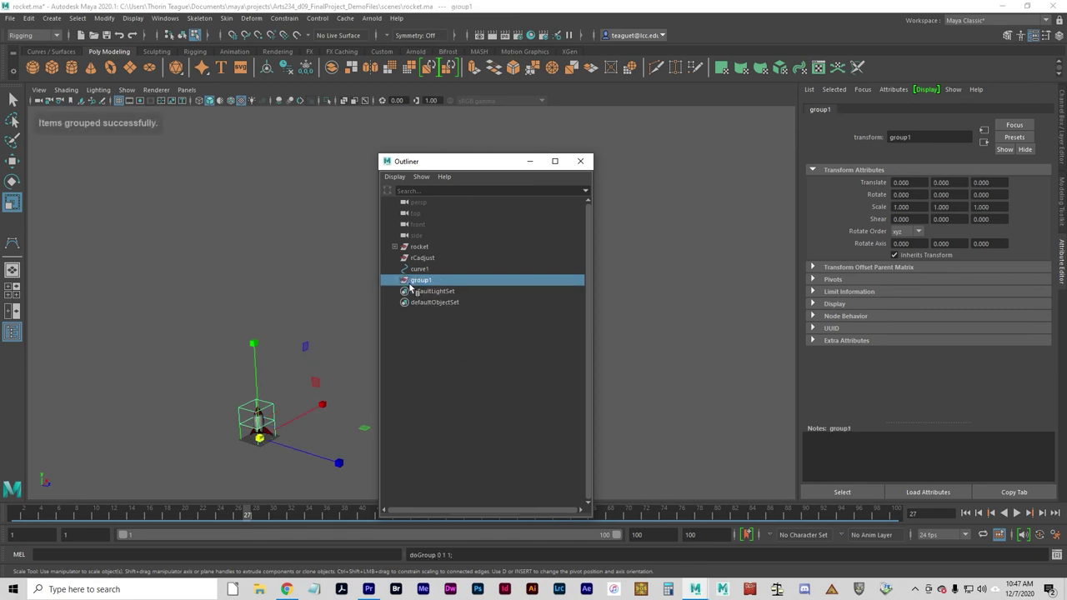
double_click(422, 281)
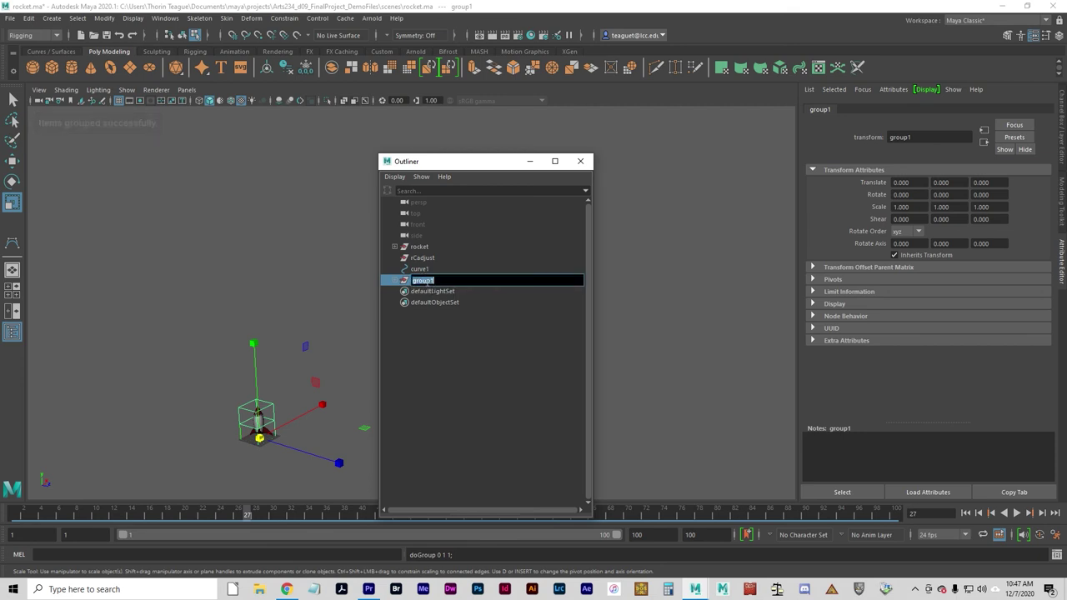
text(LatticeGroup)
key(Return)
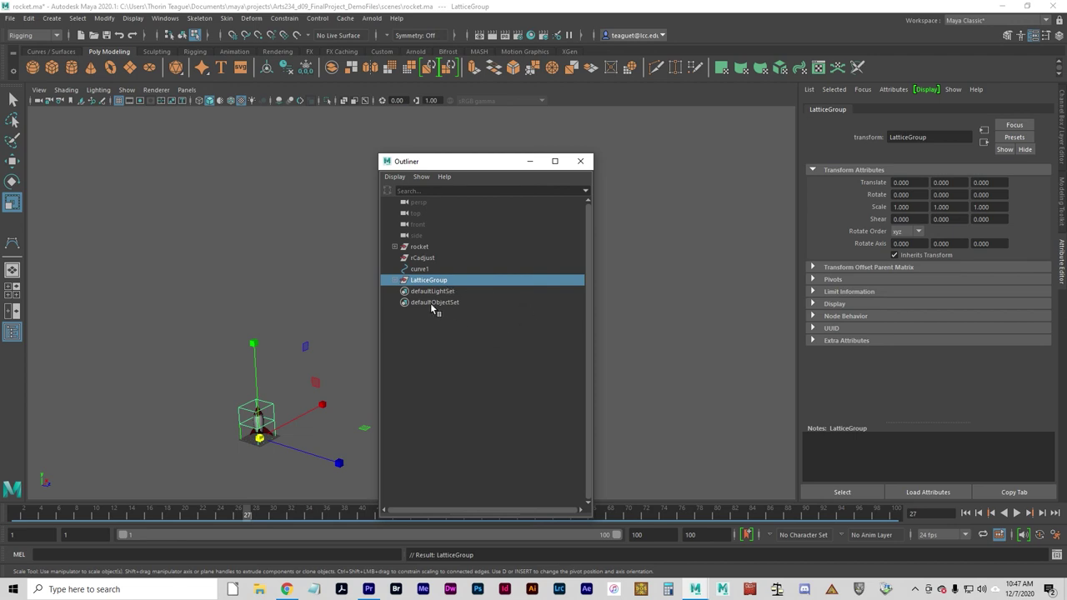
drag(430, 303, 418, 248)
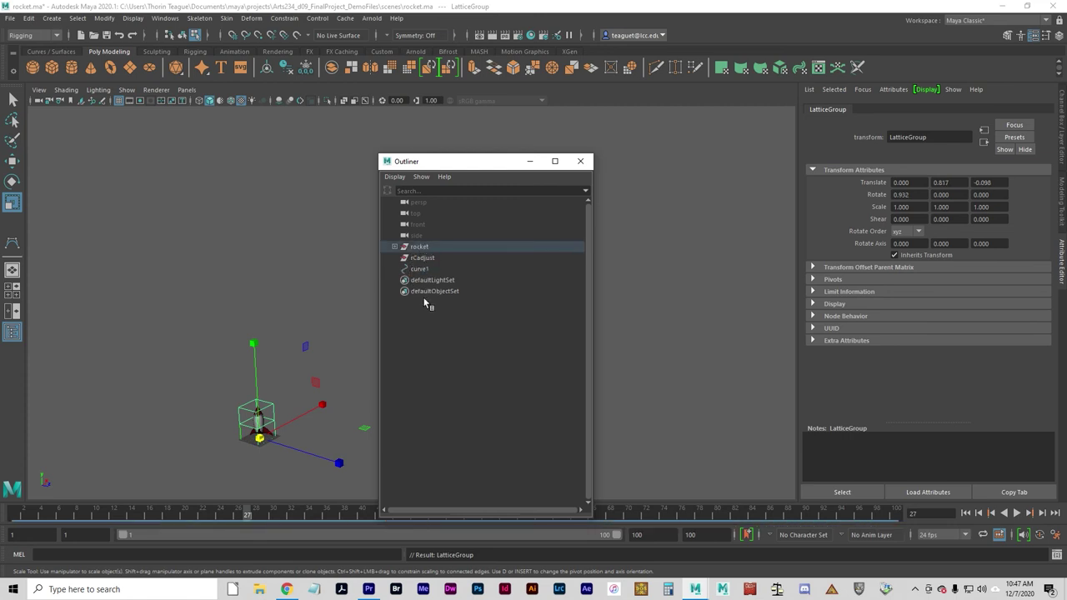
- Expand rocket to confirm LatticeGroup, preview the flight, rewind to frame 1, close the Outliner
click(394, 247)
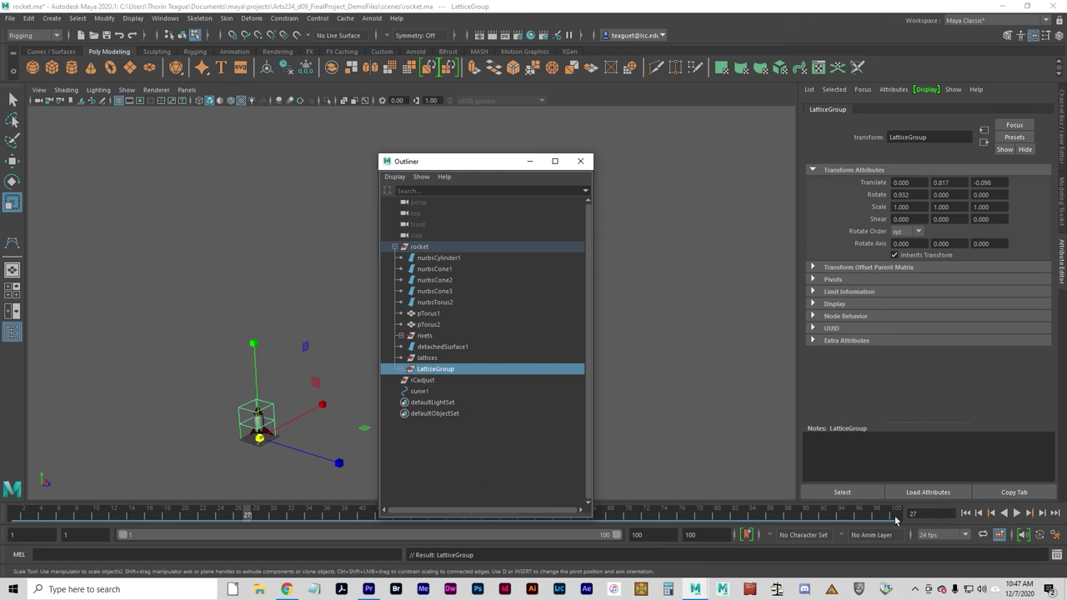
click(1017, 513)
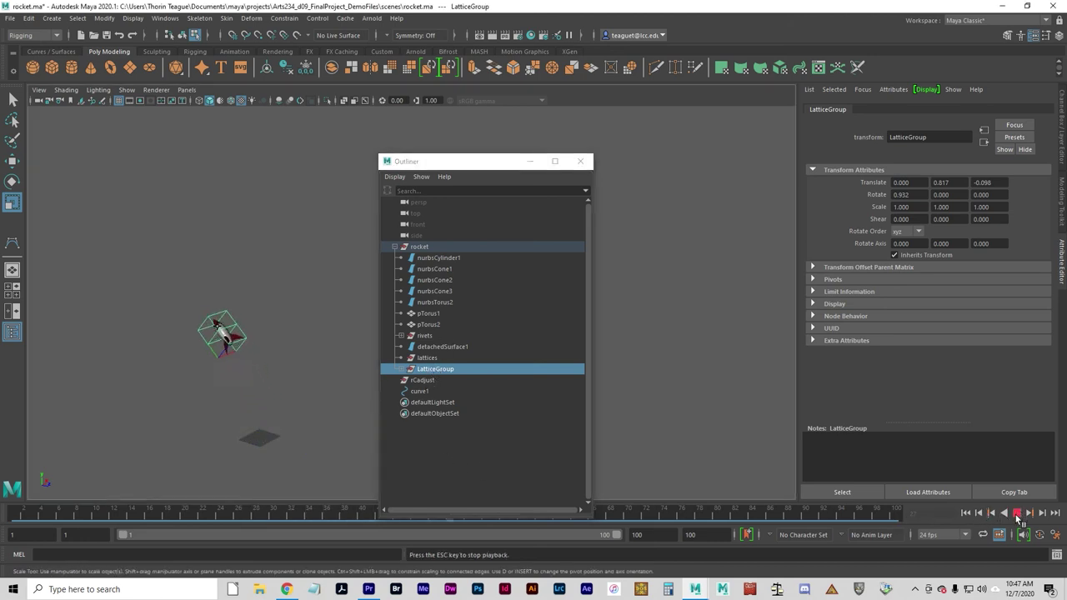
click(1017, 513)
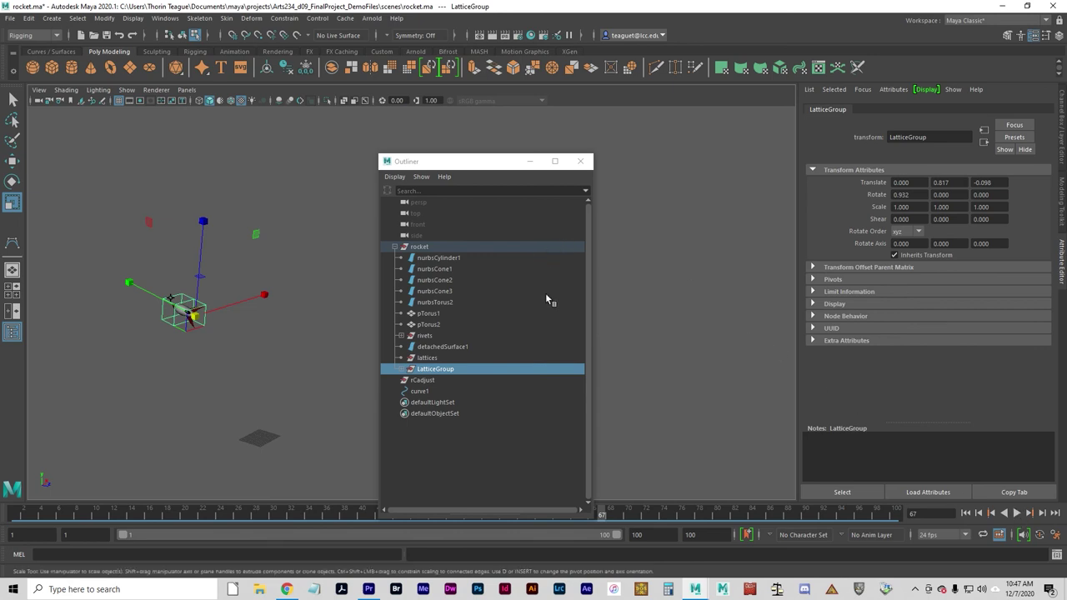
key(alt+v)
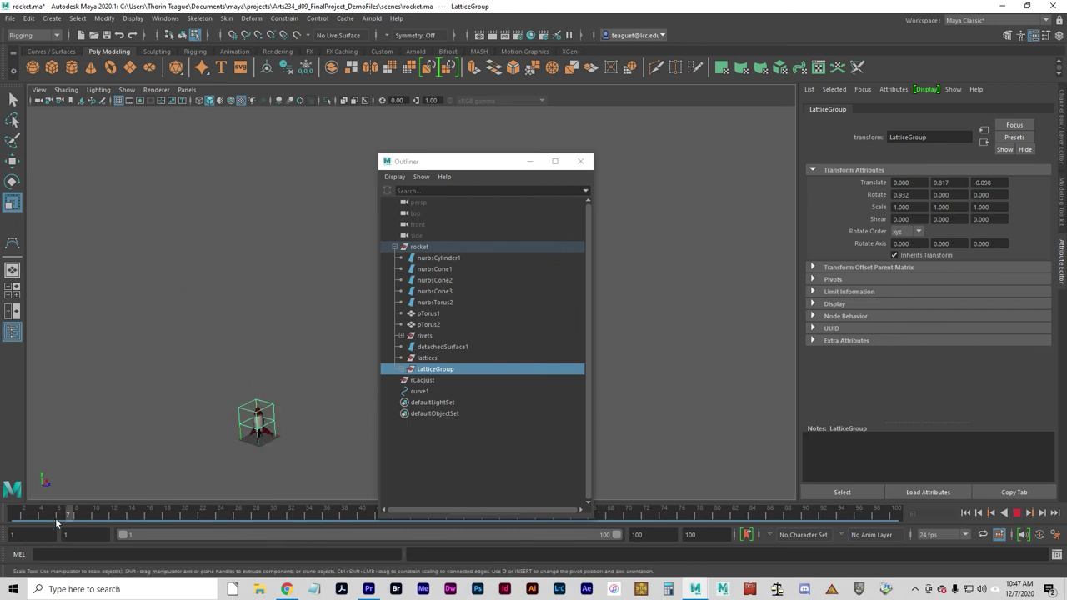
drag(154, 517, 14, 515)
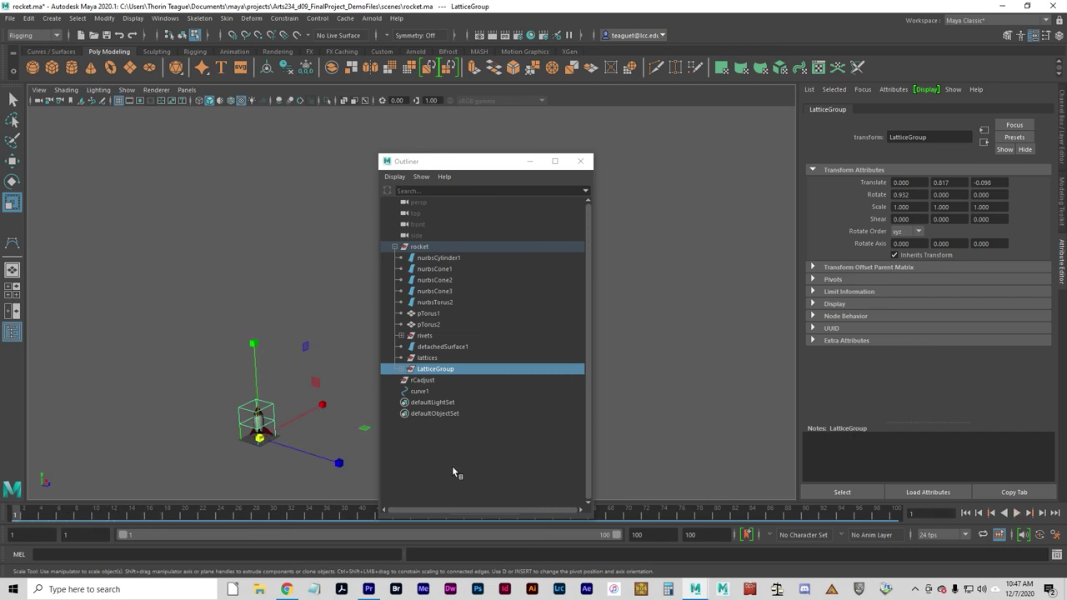
click(580, 161)
- Frame the rocket and key the lattice's middle row of points at frame 1
click(194, 35)
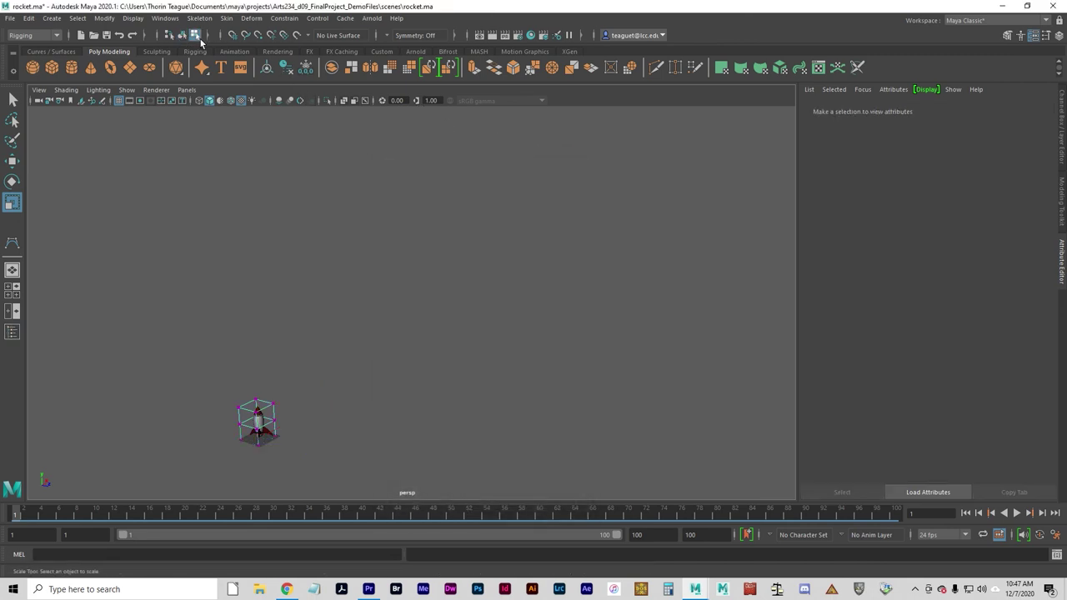
key(a)
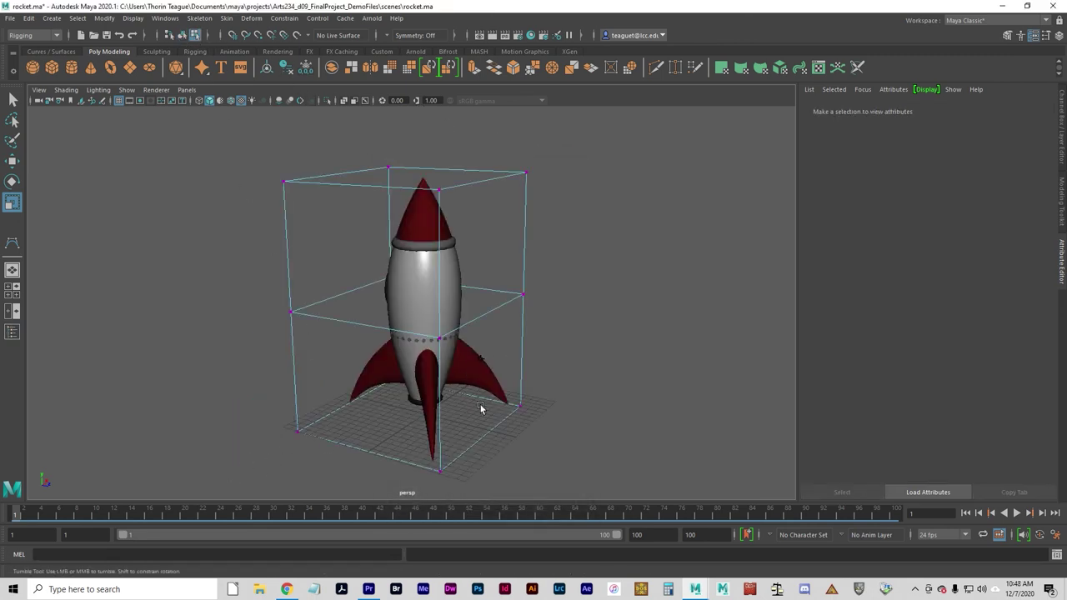
alt+drag(481, 405, 541, 390)
alt+right_drag(541, 390, 420, 392)
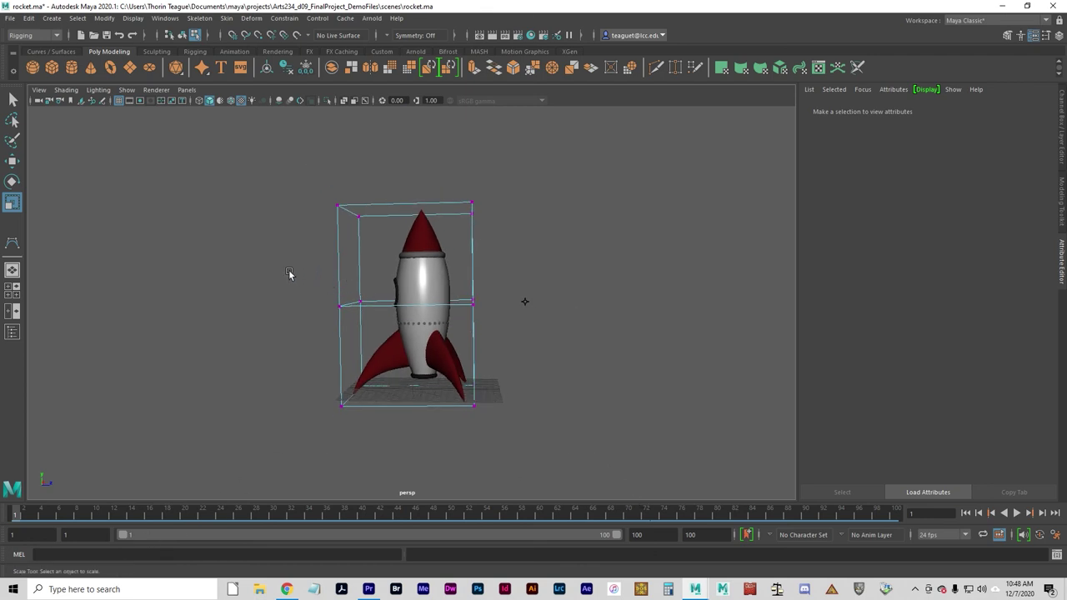
drag(289, 274, 491, 350)
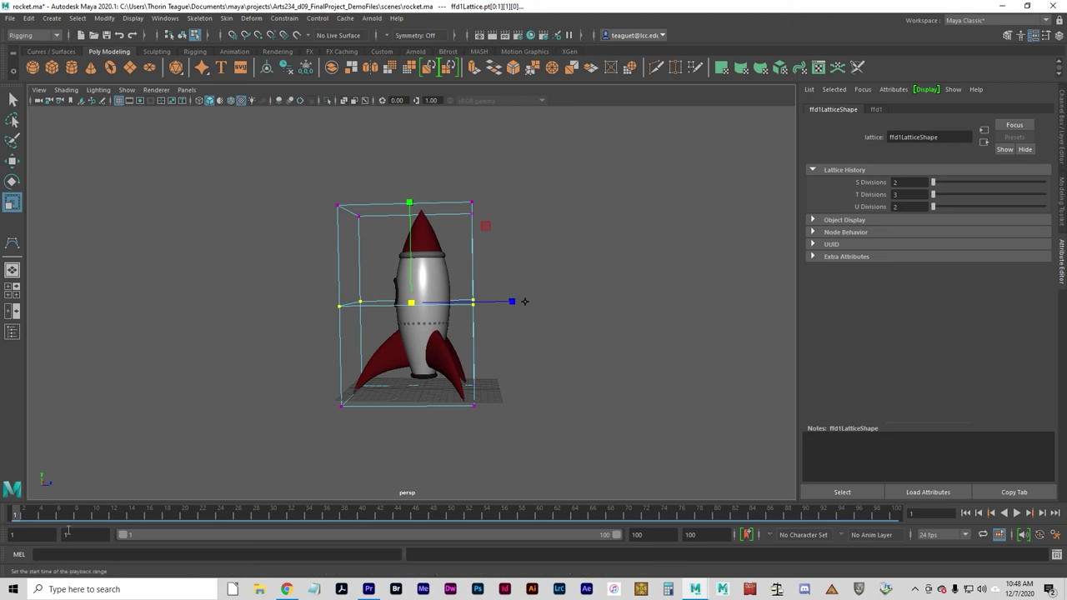
key(s)
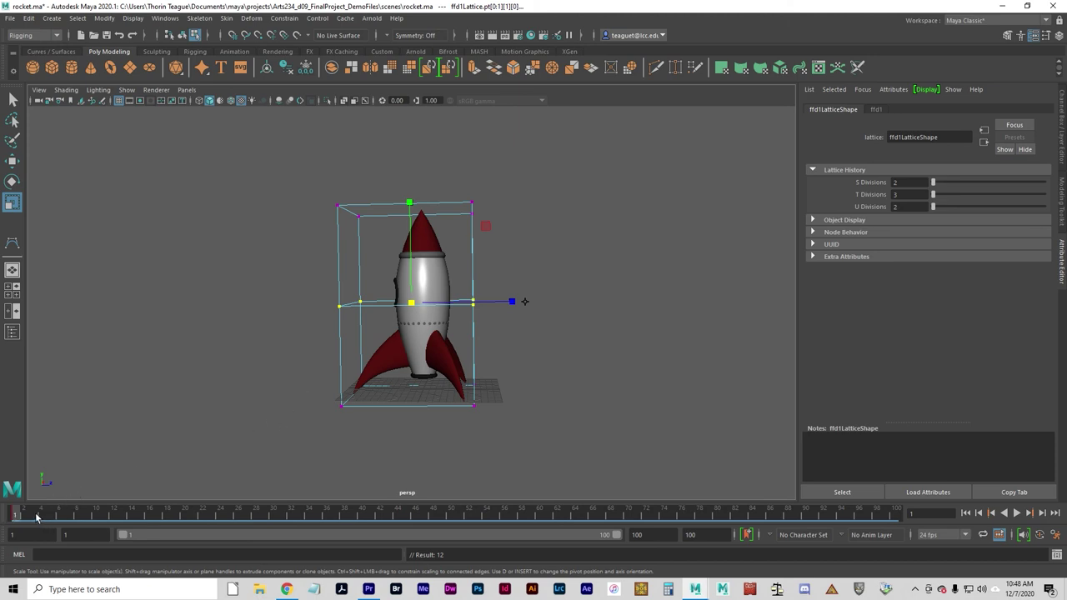
- Return to frame 1 and select the top and middle rows of lattice points
mouse_move(44, 519)
mouse_down()
mouse_move(212, 512)
mouse_move(25, 515)
mouse_move(221, 518)
mouse_move(24, 515)
mouse_up()
key(ctrl+z)
key(alt+z)
key(alt+z)
drag(282, 156, 581, 477)
drag(241, 177, 567, 368)
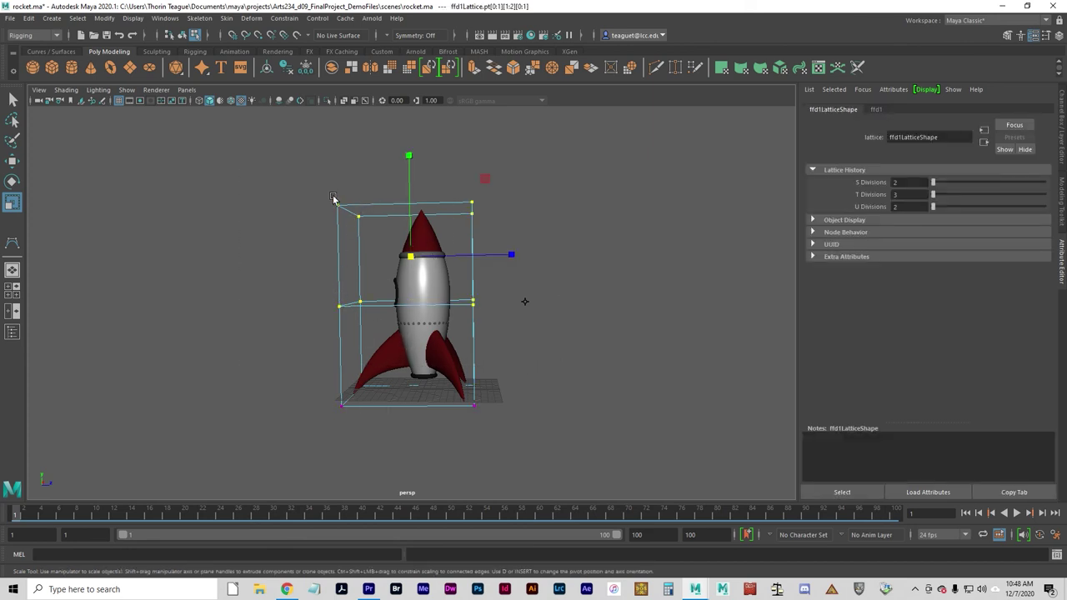
click(250, 183)
drag(186, 270, 518, 337)
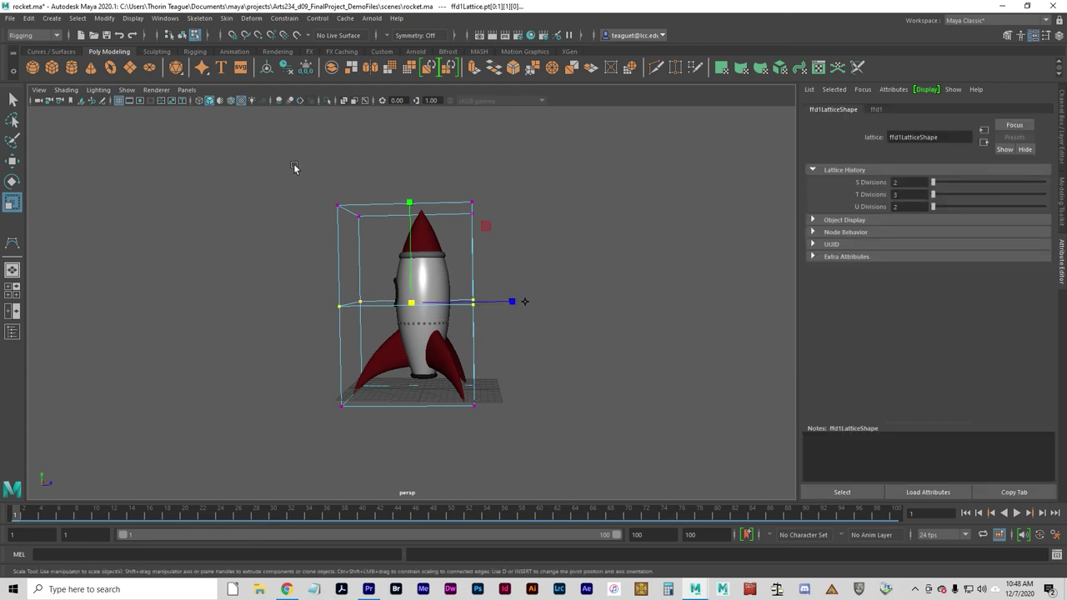
drag(294, 168, 489, 260)
drag(212, 139, 534, 346)
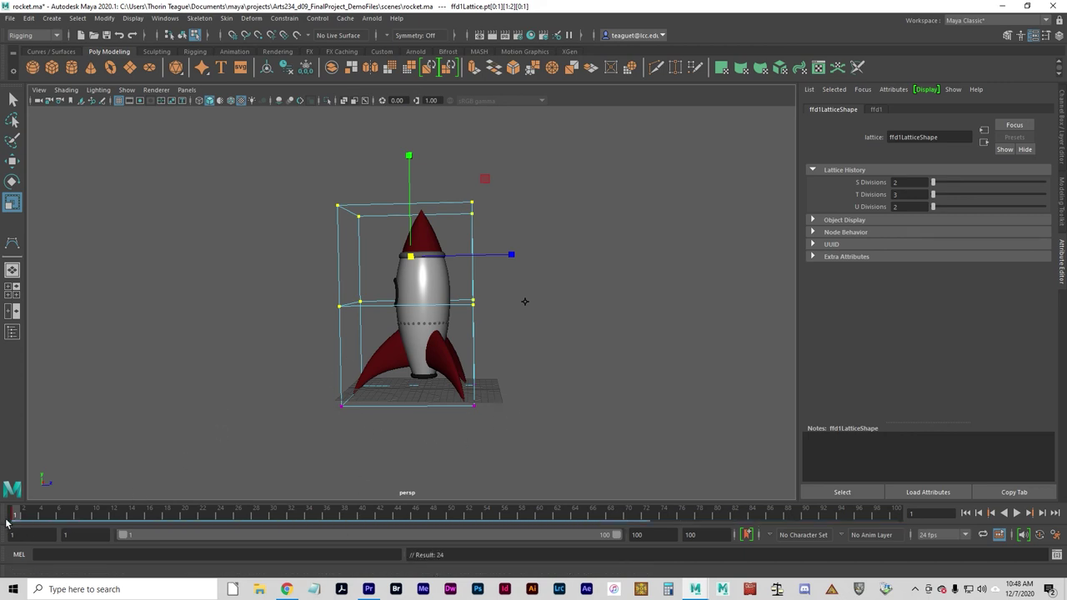
- Play and scrub frames 10 to 30 to check the keyed lattice animation
key(alt+v)
drag(73, 521, 94, 519)
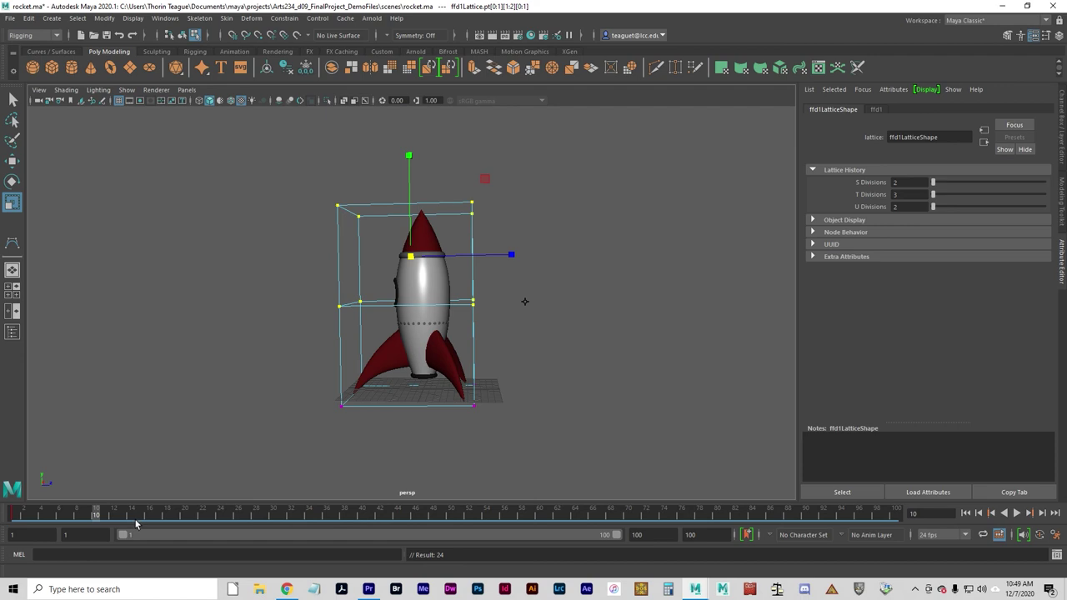
drag(200, 517, 292, 521)
key(alt+v)
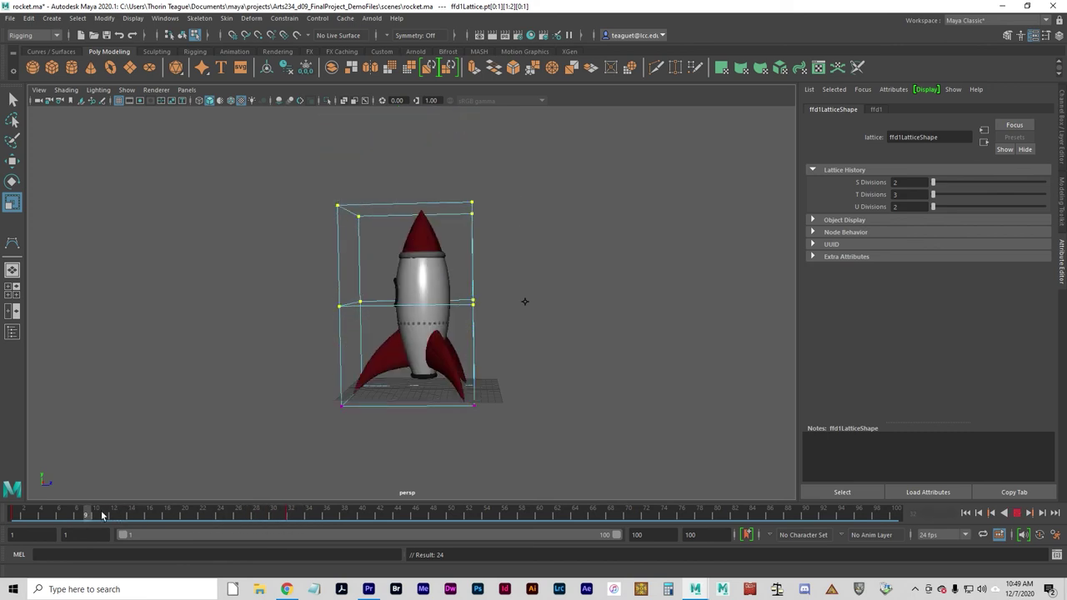
key(alt+v)
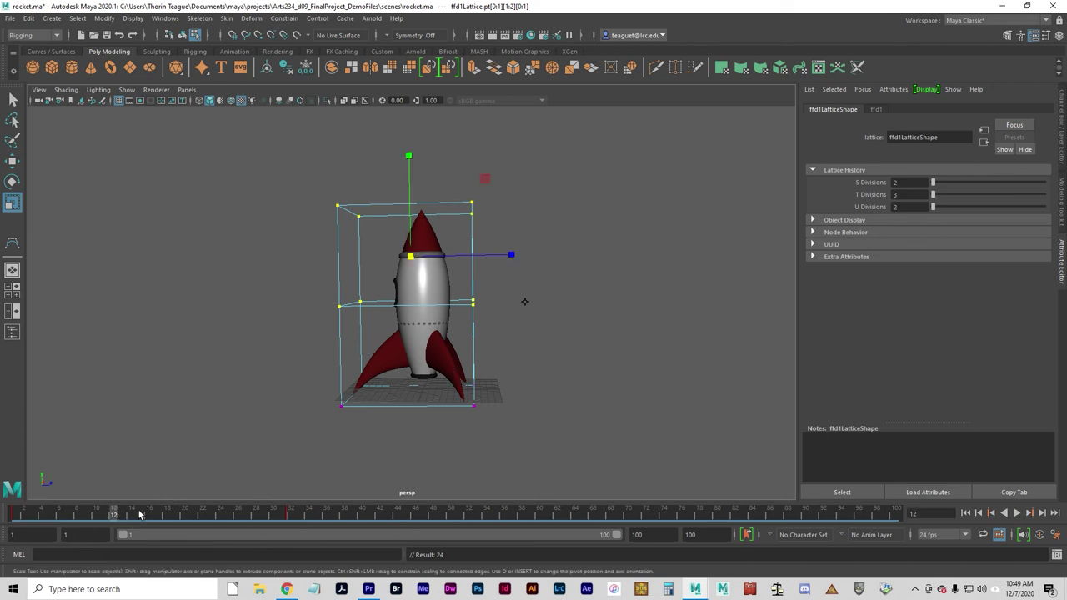
key(alt+v)
- At frame 10, widen the middle lattice row and squash and lower the top rows
click(105, 516)
drag(306, 289, 494, 340)
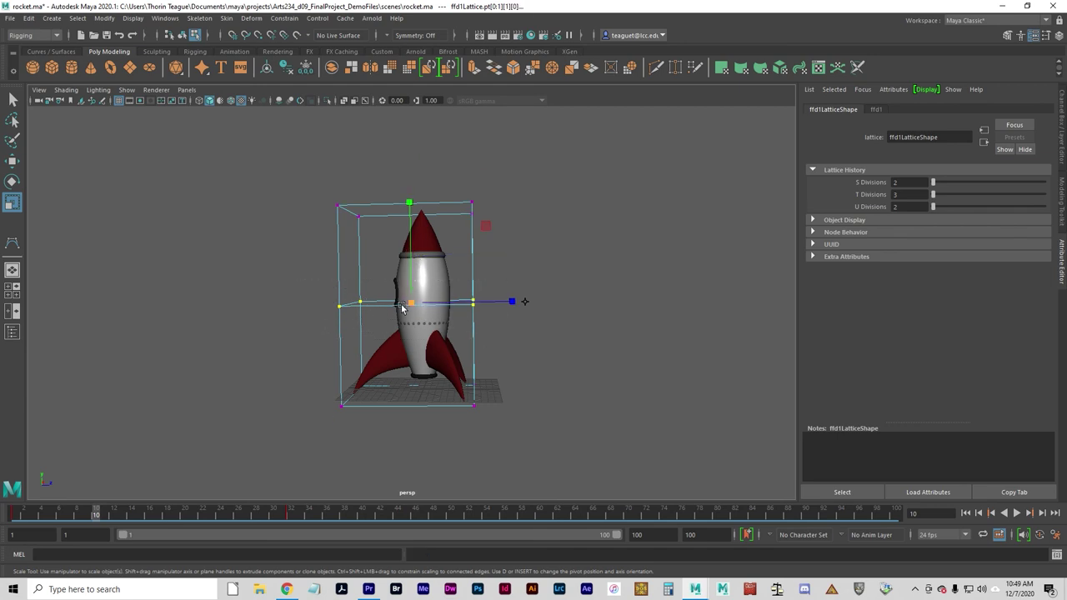
drag(419, 306, 449, 307)
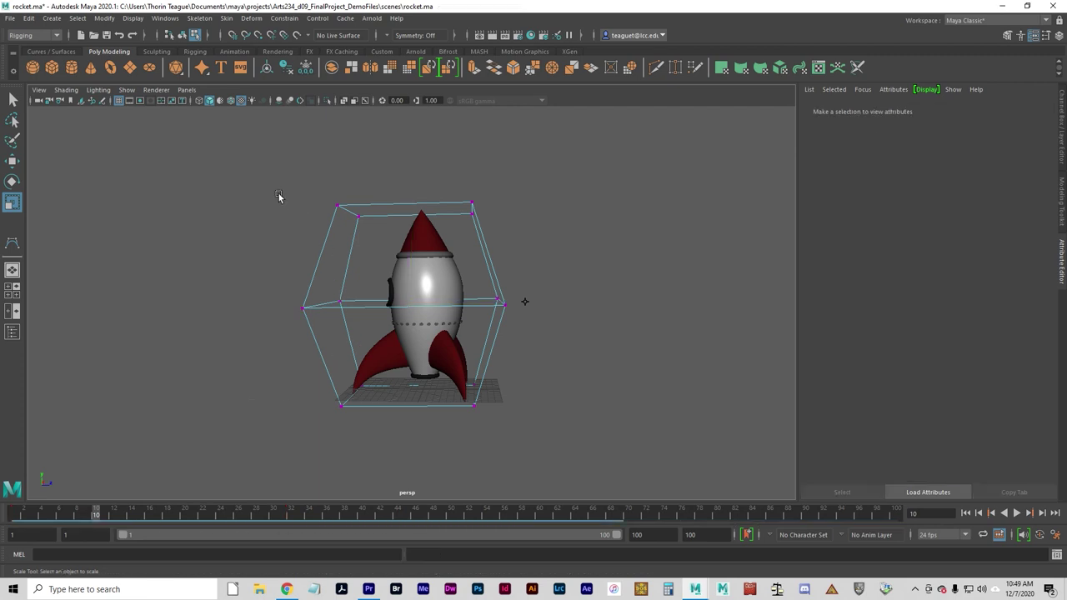
drag(239, 162, 534, 359)
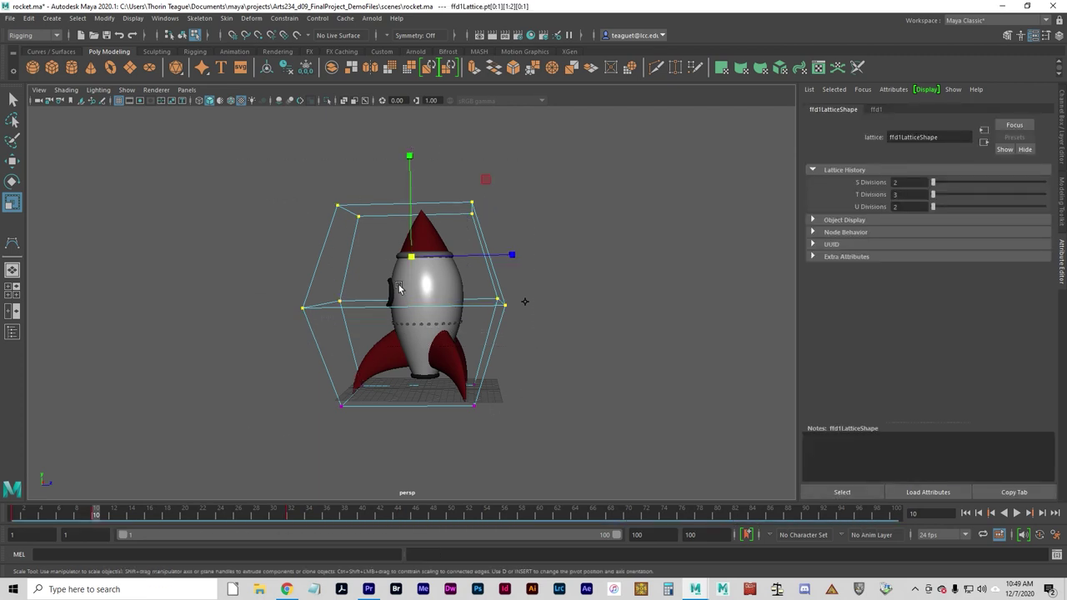
drag(411, 154, 413, 179)
key(w)
middle_drag(425, 188, 426, 234)
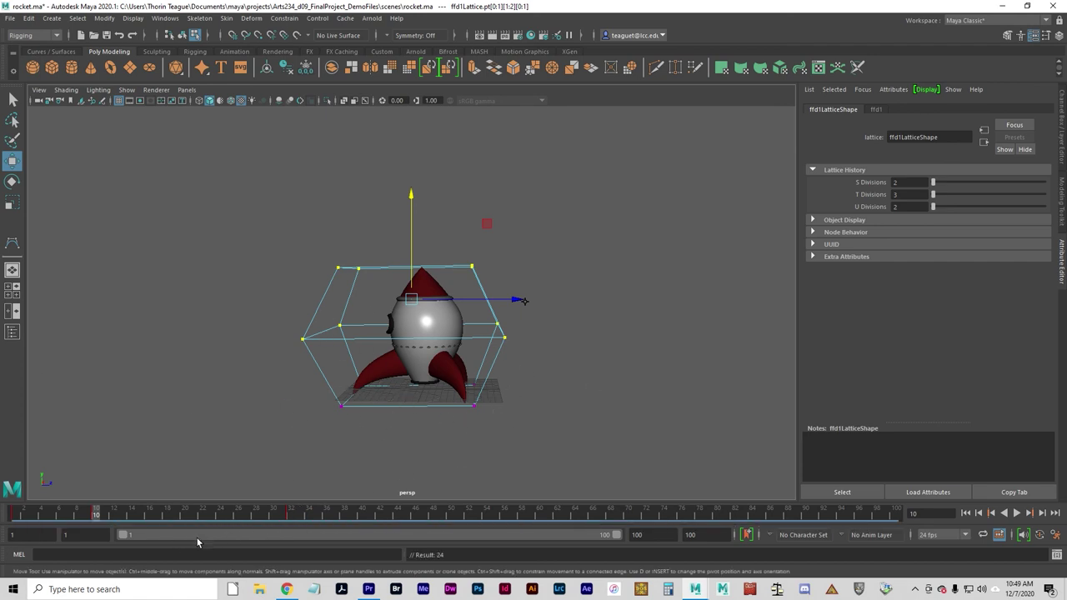
- Play and scrub frames 10 to 22 to watch the rocket stretch back upright
drag(98, 517, 15, 516)
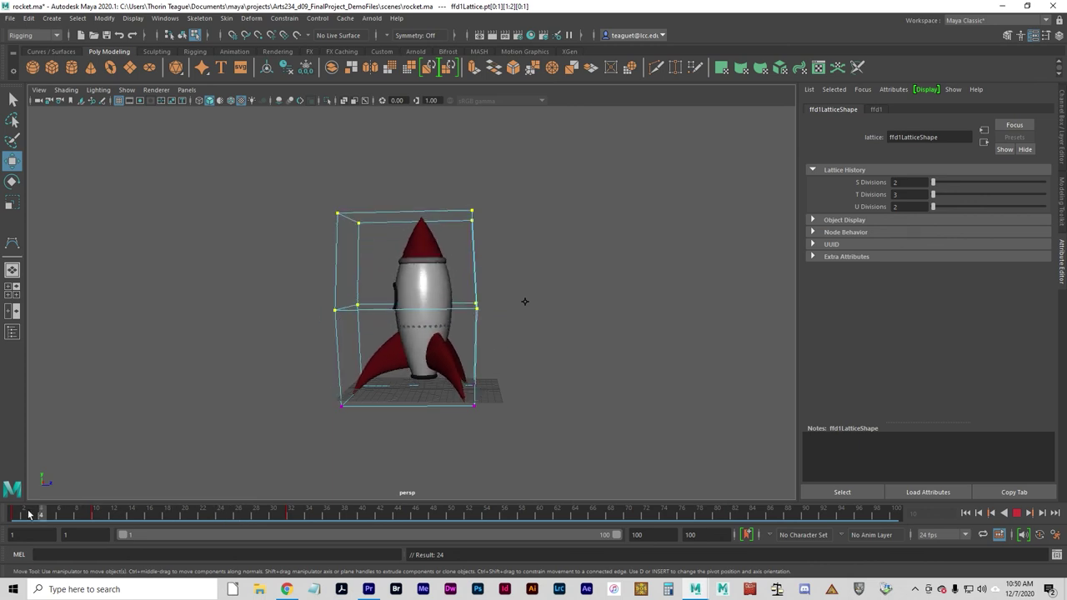
click(1016, 513)
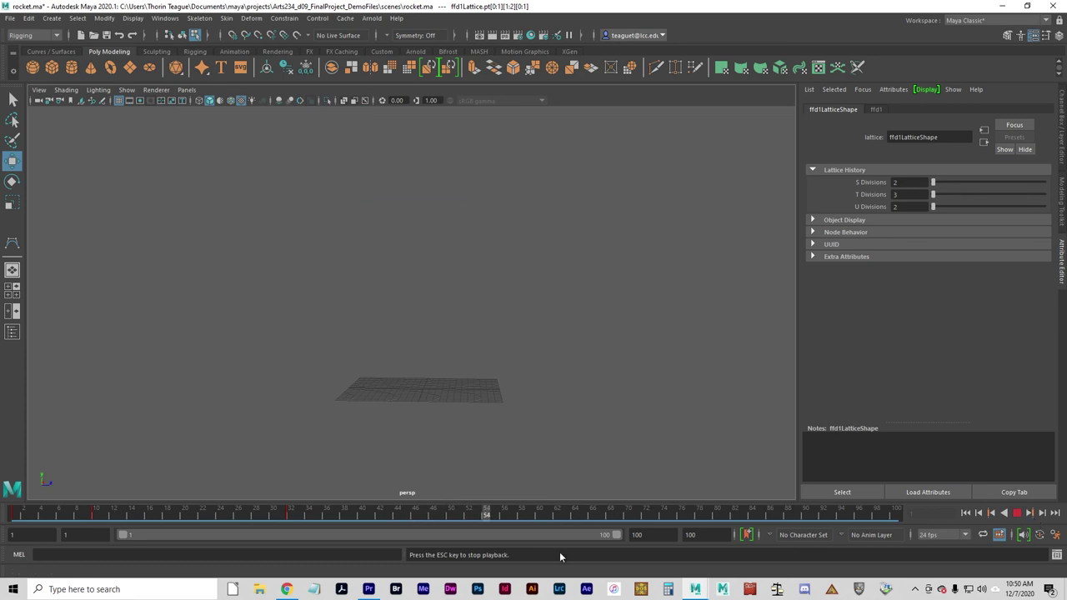
click(1016, 514)
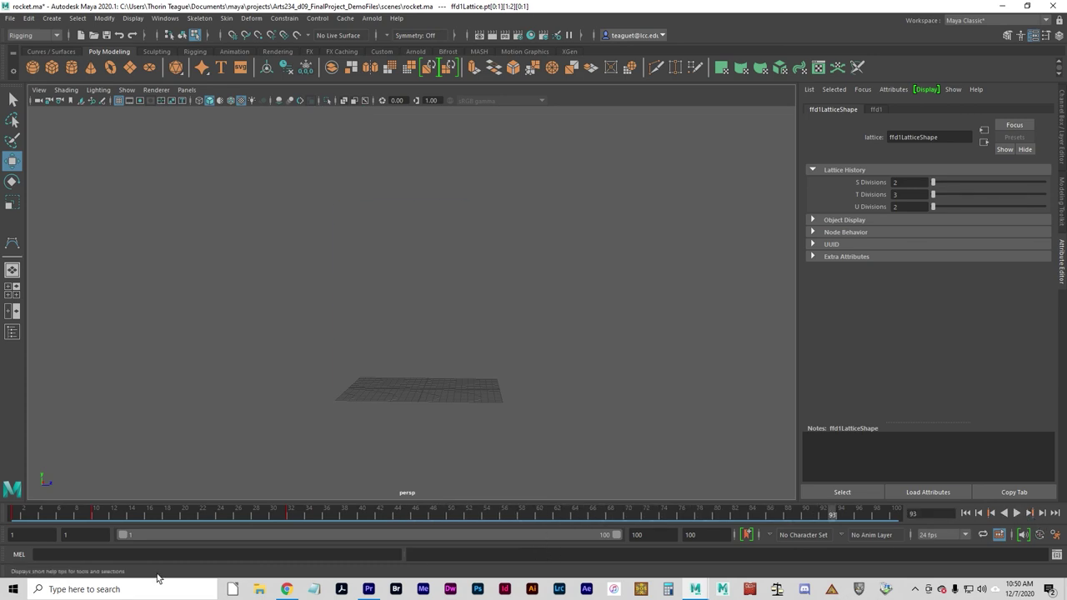
click(98, 517)
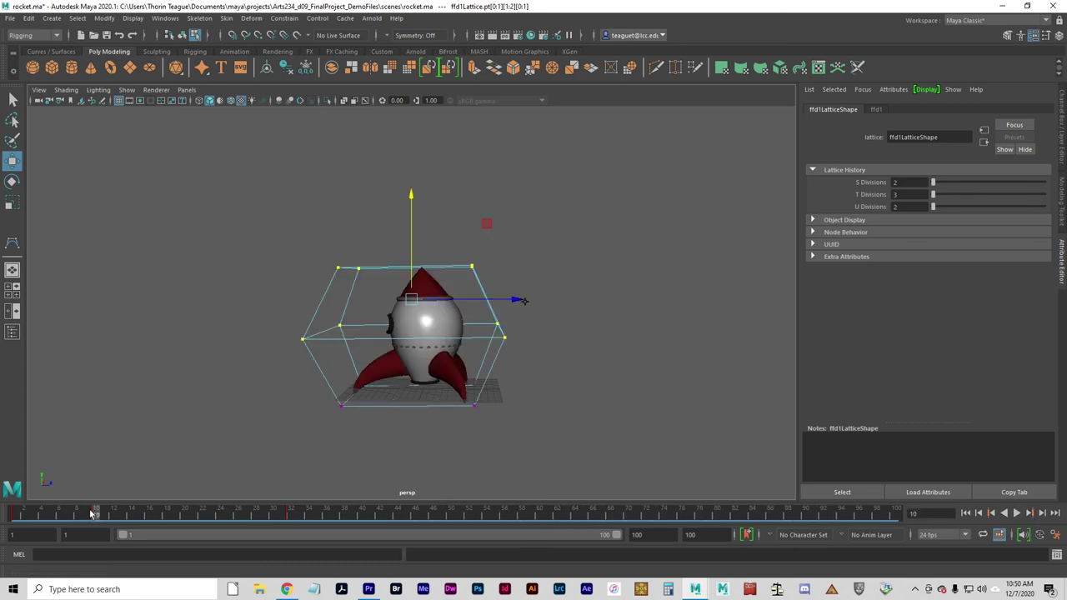
drag(97, 515, 272, 515)
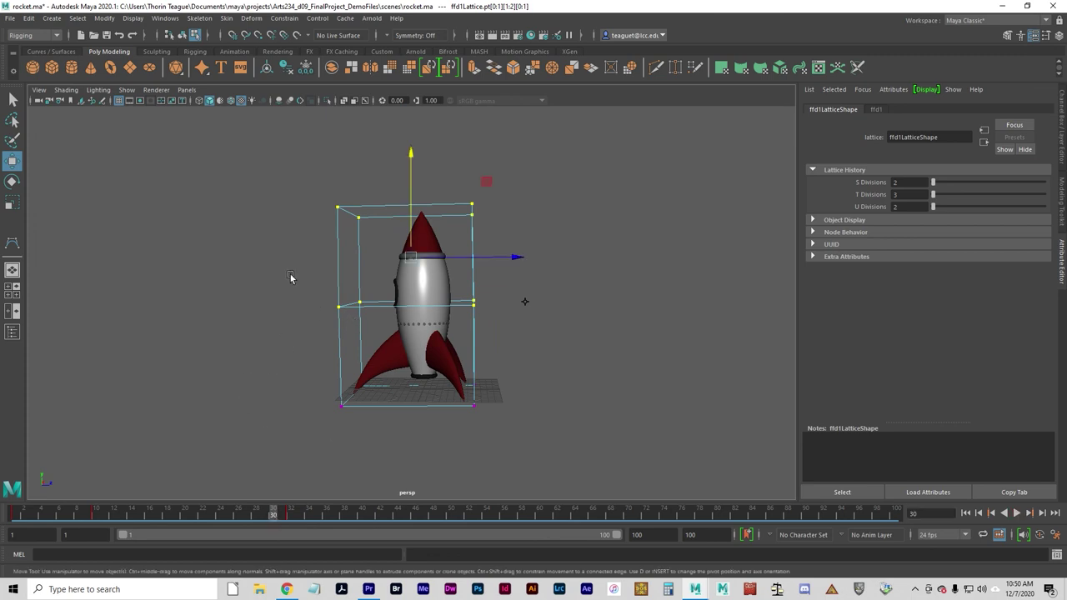
- Select the lattice's middle row, scale it inward to pinch the rocket, and key it
drag(262, 265, 486, 348)
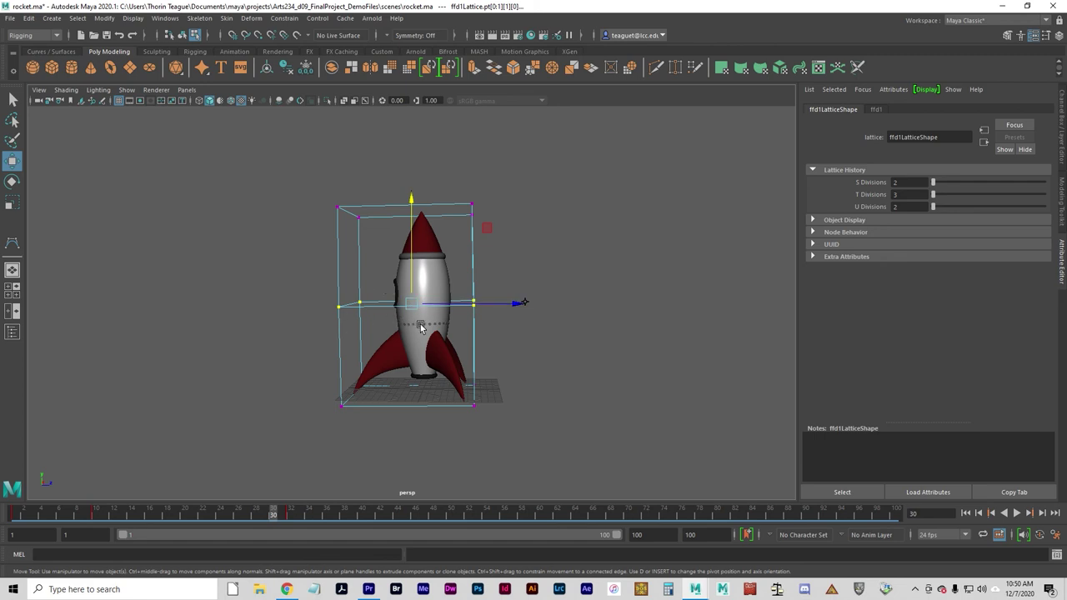
key(r)
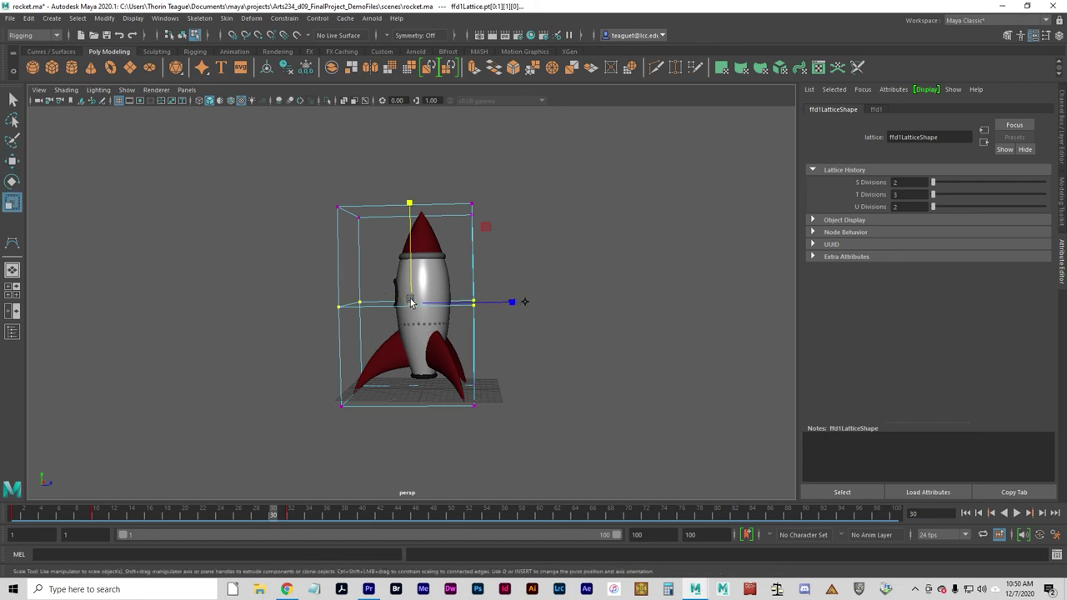
drag(410, 302, 359, 302)
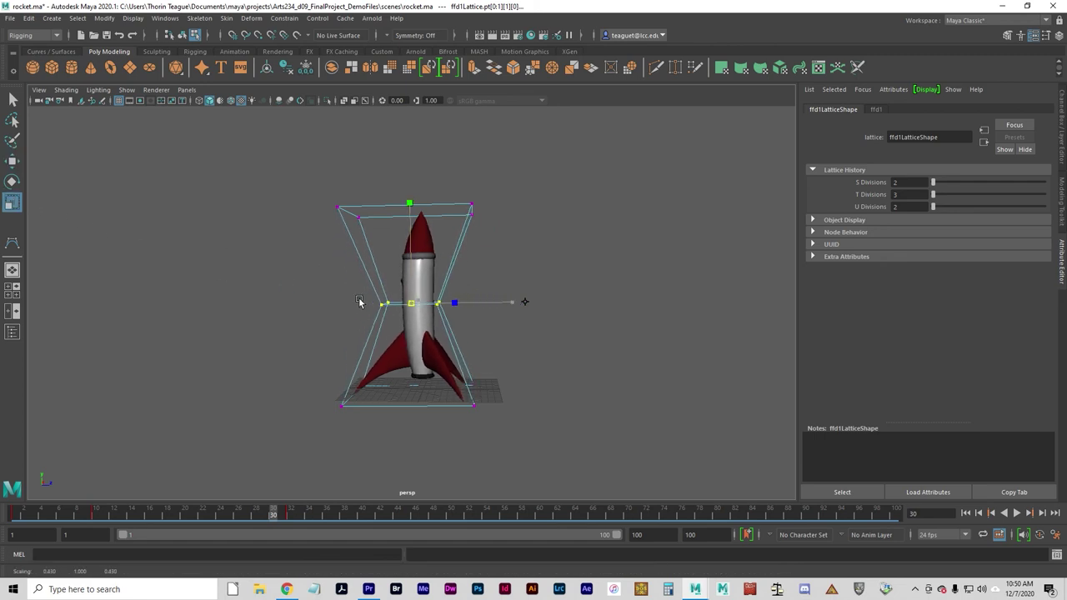
mouse_move(541, 340)
alt+mouse_down()
mouse_move(503, 401)
mouse_move(570, 341)
mouse_move(540, 344)
alt+mouse_up()
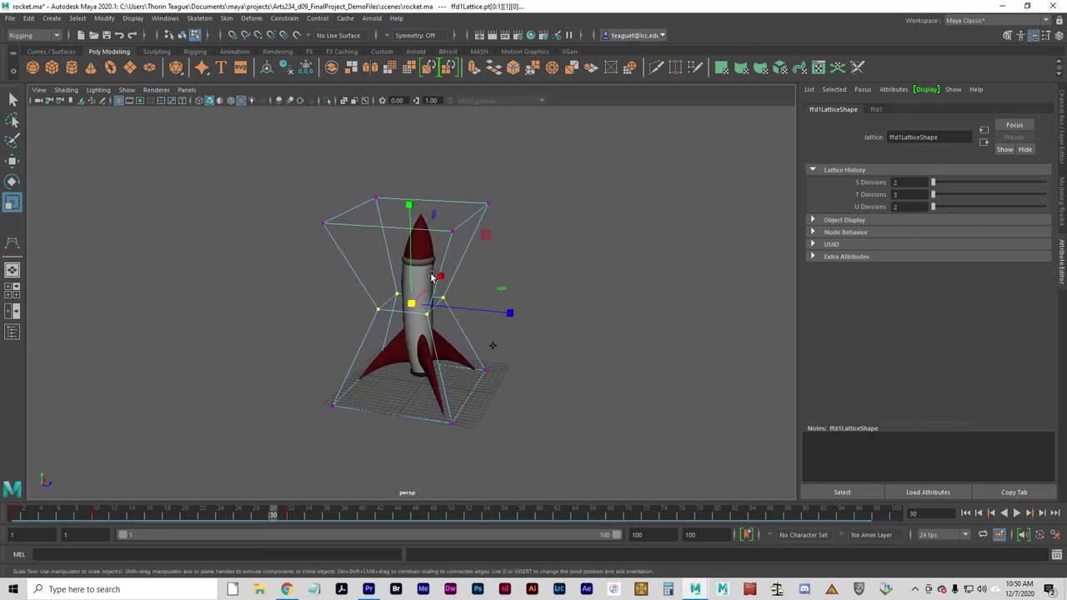
click(472, 410)
- Preview the animation, scale the middle row outward to bulge the rocket, and return to frame 1
mouse_move(280, 503)
mouse_down()
mouse_move(226, 506)
mouse_move(325, 503)
mouse_move(260, 499)
mouse_up()
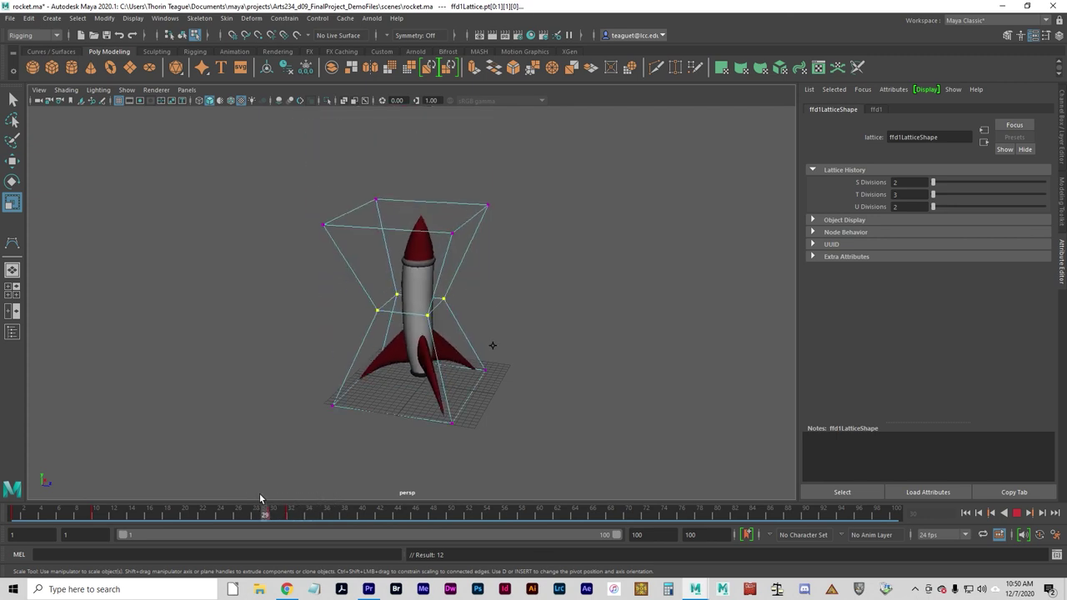
key(alt+shift+v)
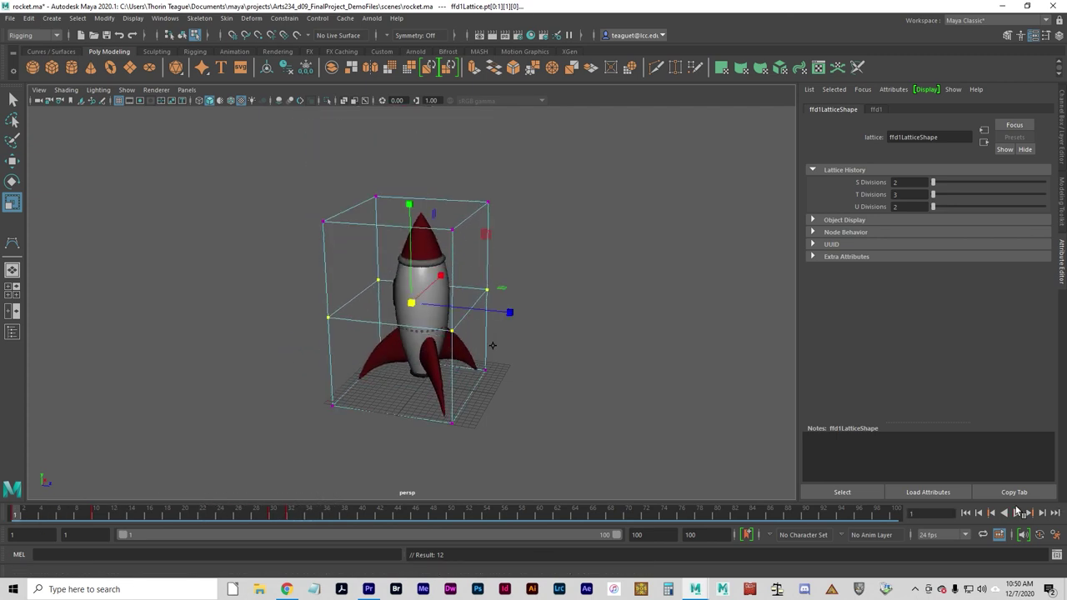
click(1017, 513)
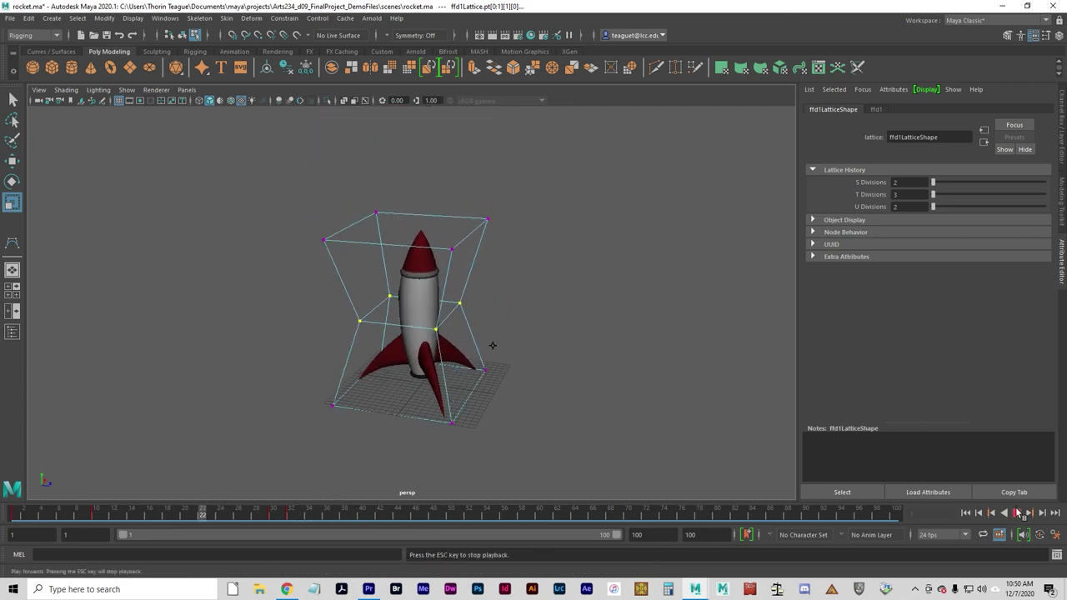
click(1018, 513)
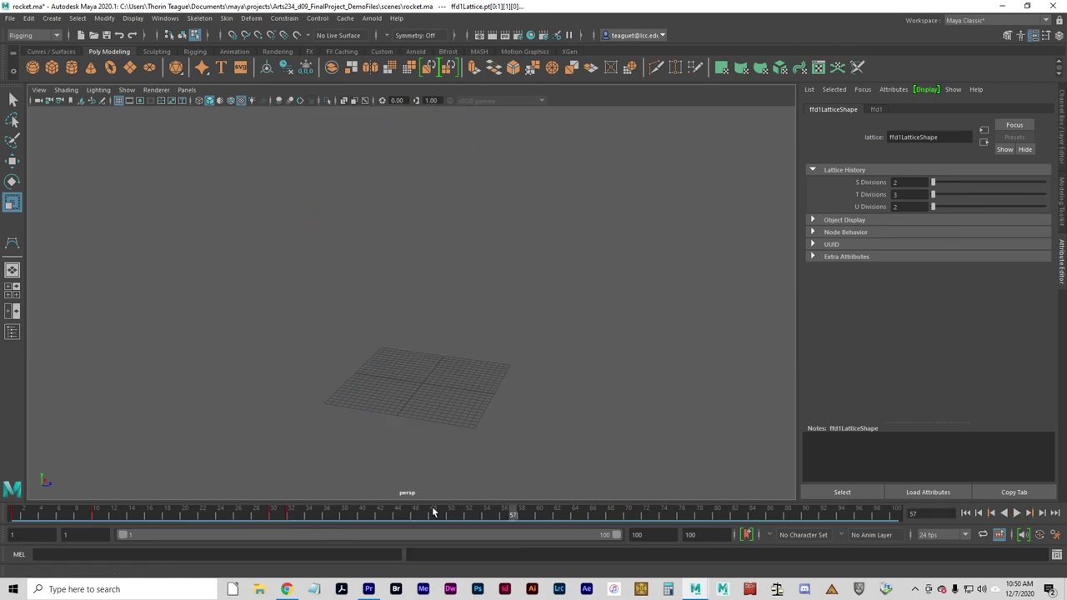
mouse_move(433, 512)
mouse_down()
mouse_move(488, 512)
mouse_move(106, 517)
mouse_move(112, 527)
mouse_move(242, 527)
mouse_move(127, 527)
mouse_move(200, 530)
mouse_move(219, 519)
mouse_up()
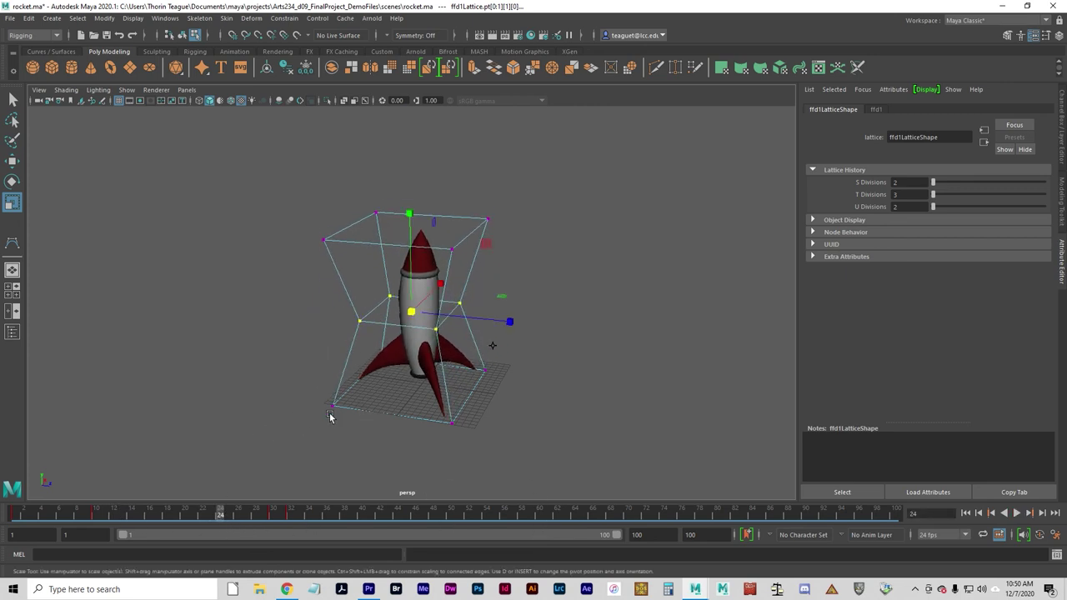
drag(413, 314, 464, 314)
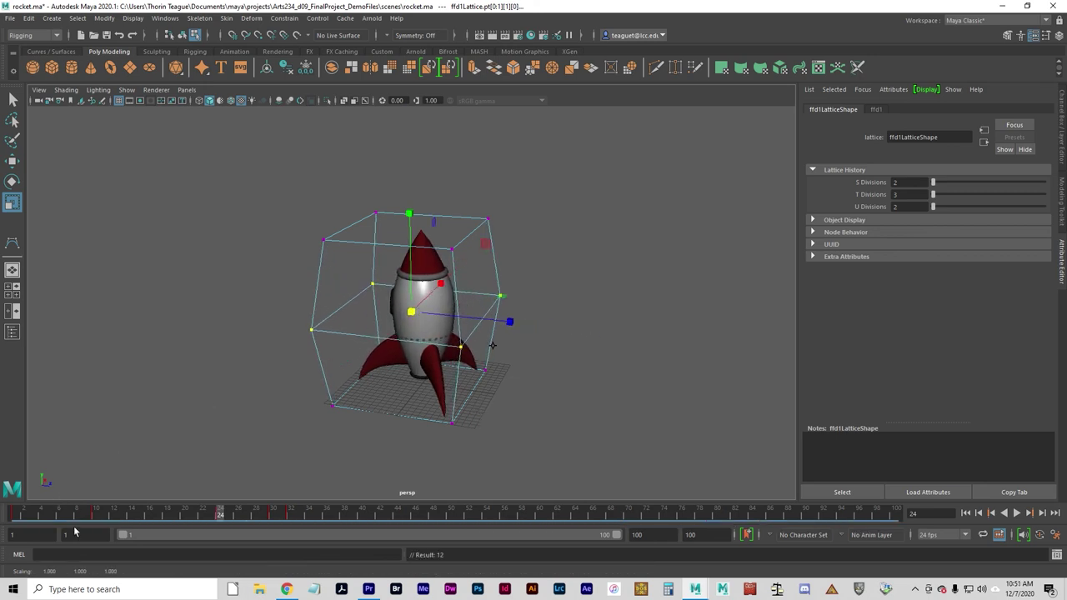
drag(220, 513, 15, 514)
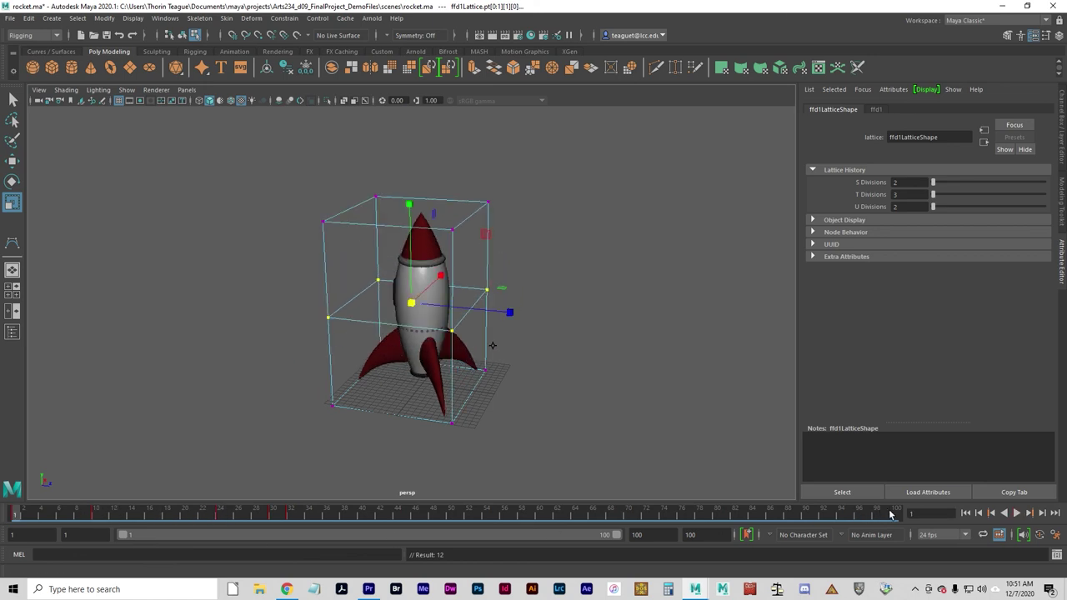
- Play the rocket's lattice squash-and-bulge animation in four-view and perspective, then stop and deselect
click(1017, 514)
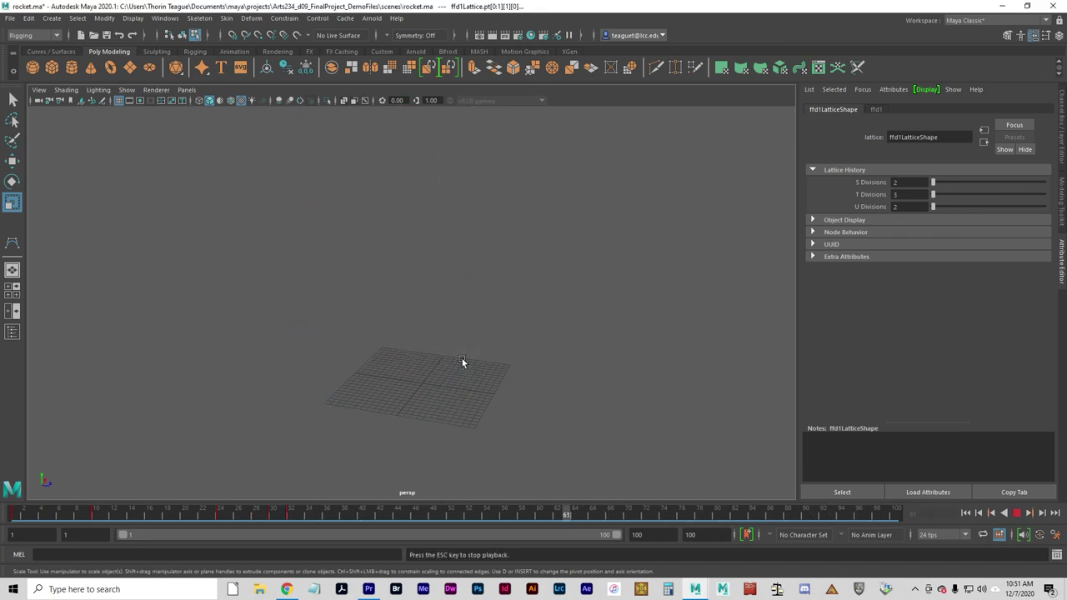
key(space)
key(space)
key(f)
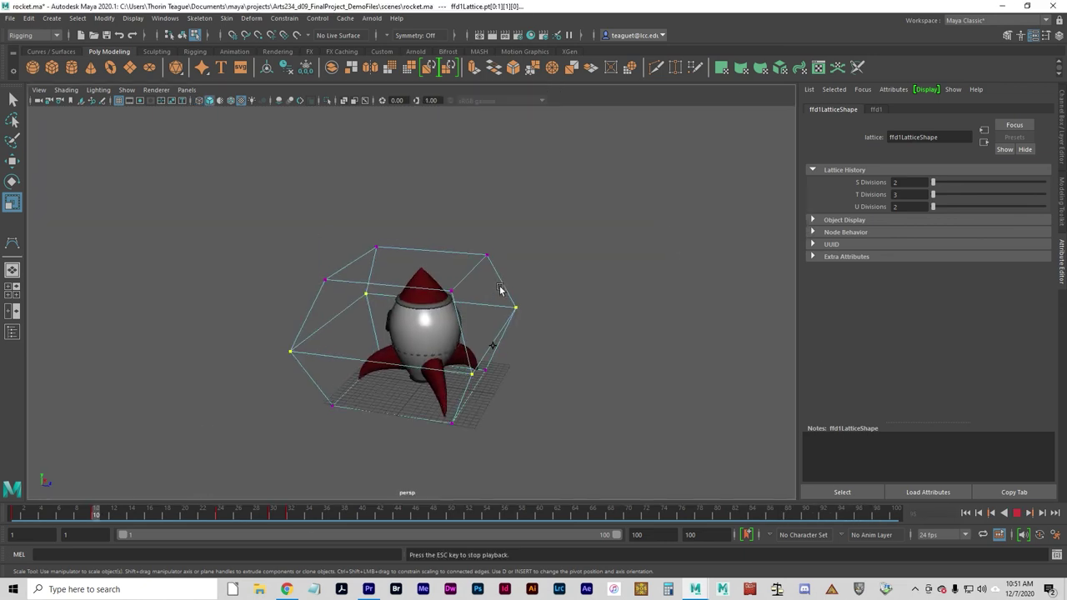
scroll(501, 291, down, 5)
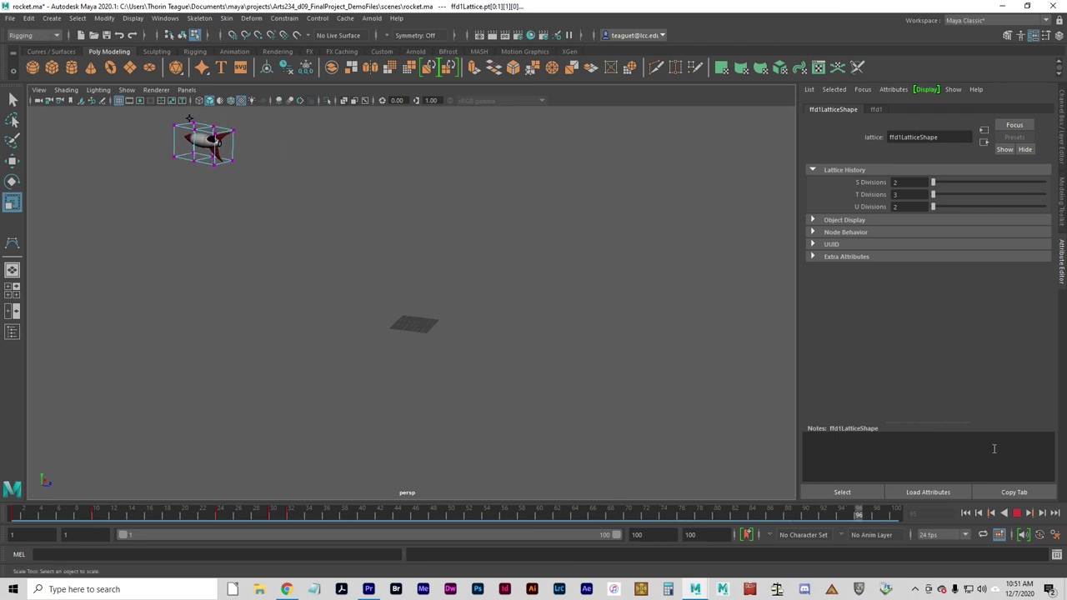
key(Escape)
click(42, 117)
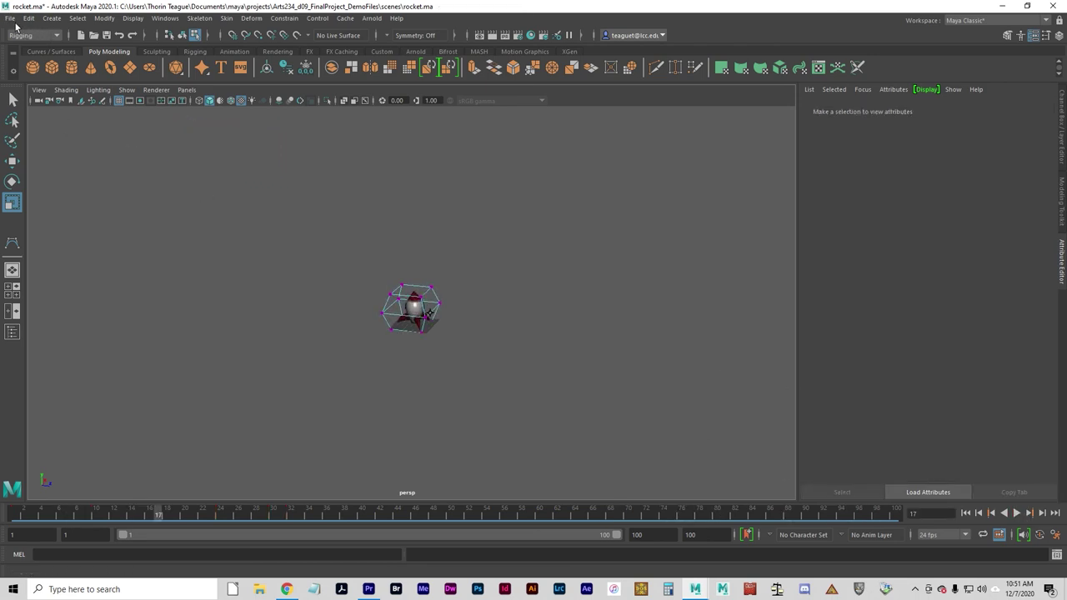
- Start a new empty scene, discarding the unsaved changes to rocket.ma
click(12, 18)
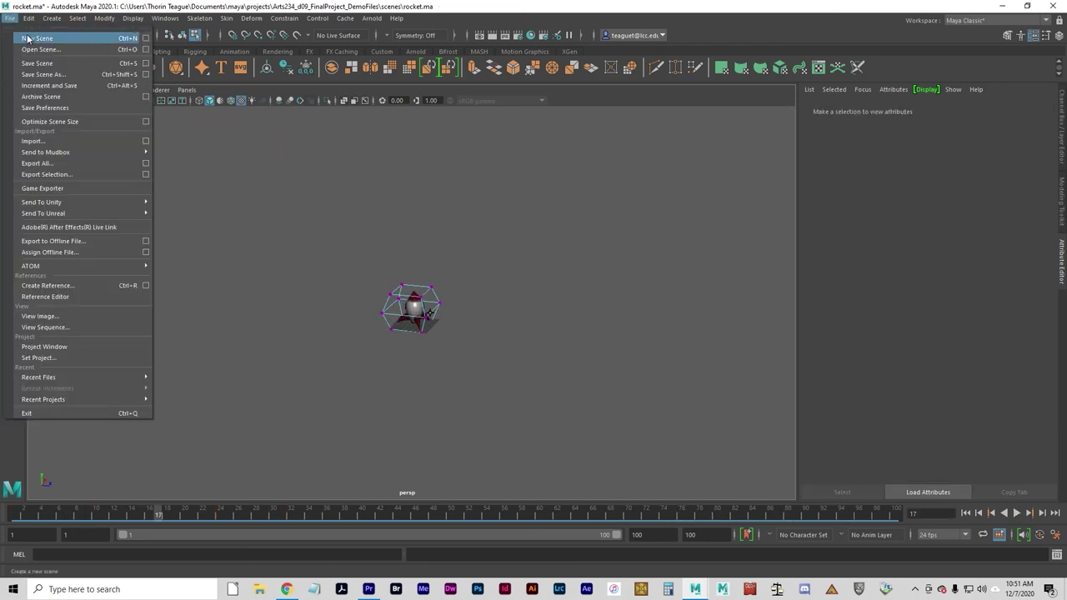
click(25, 34)
click(527, 302)
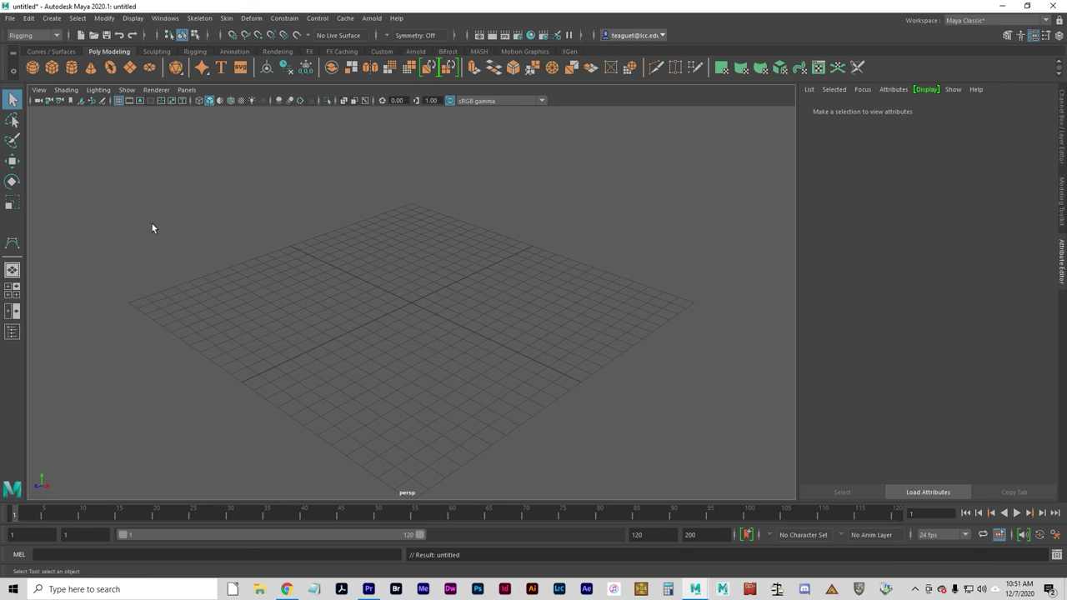
click(10, 18)
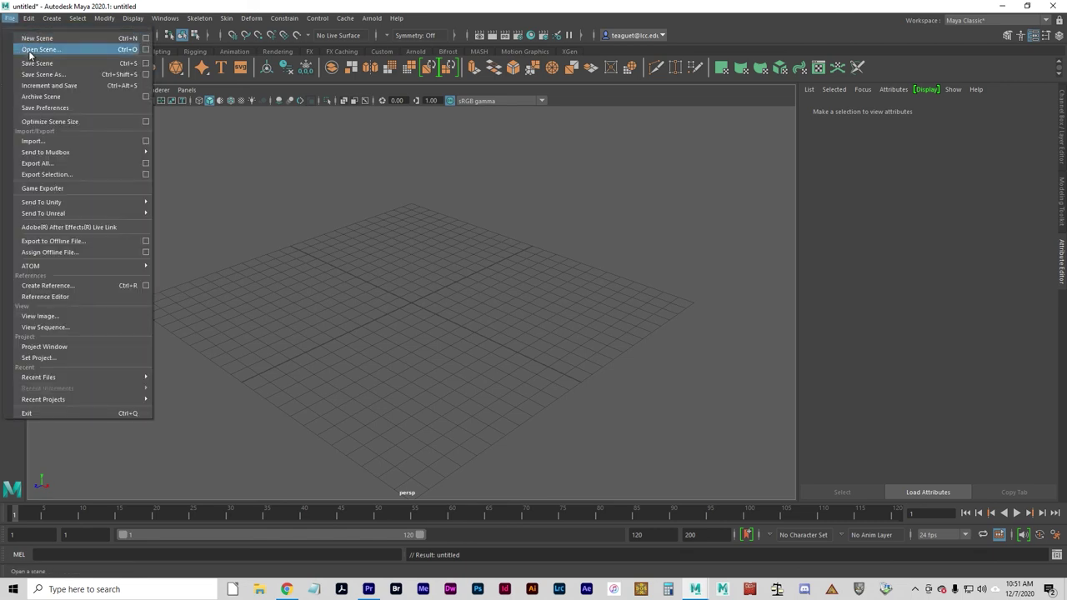
- Open deformtypes.ma without saving the untitled scene, and close the Hypershade and Outliner windows
click(31, 54)
click(224, 172)
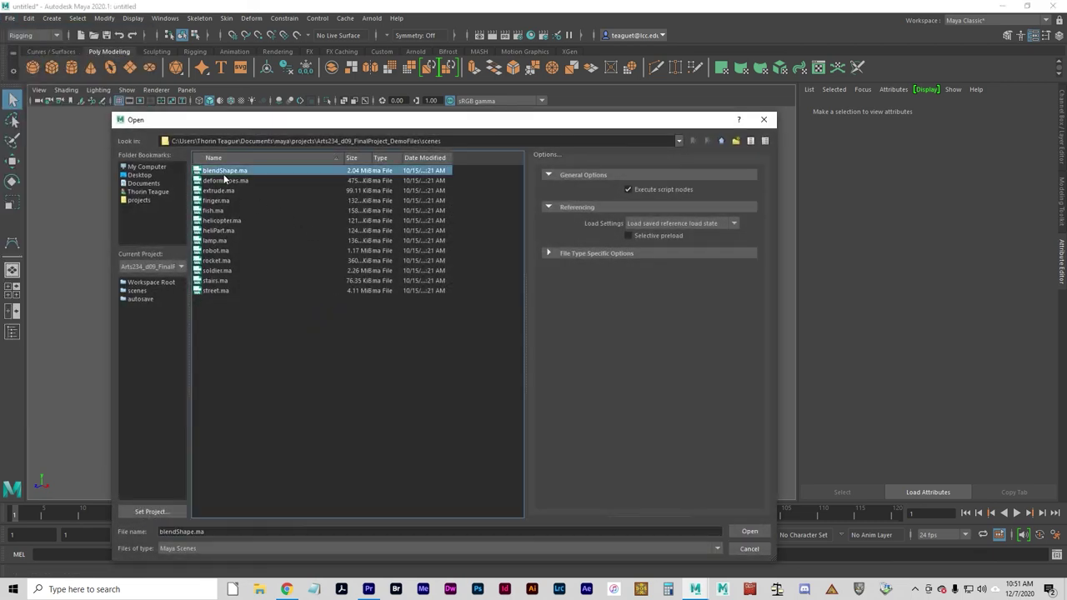
click(749, 531)
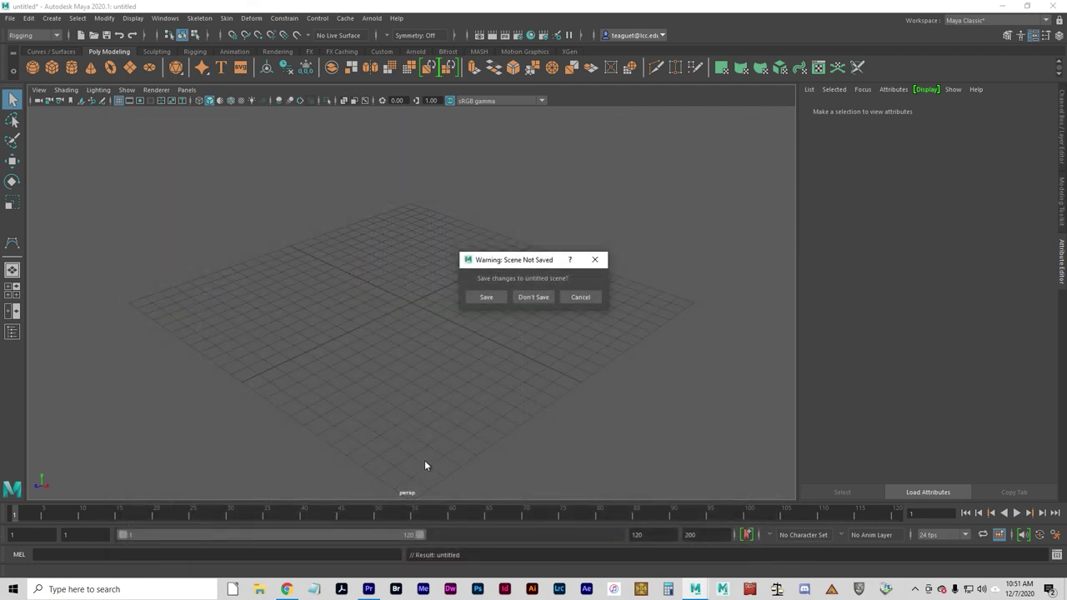
click(530, 298)
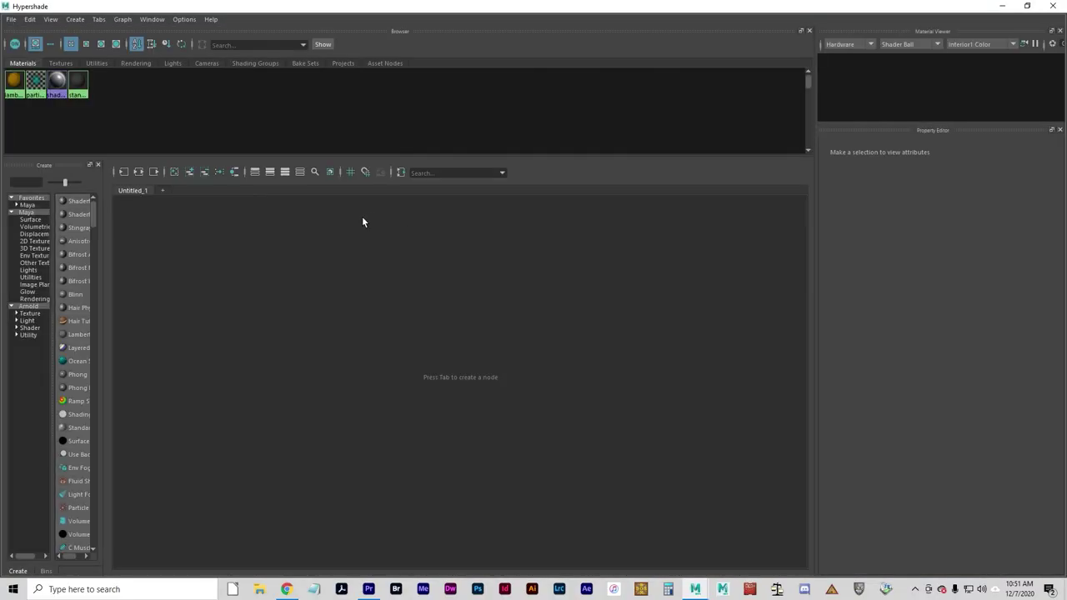
click(1052, 6)
click(311, 231)
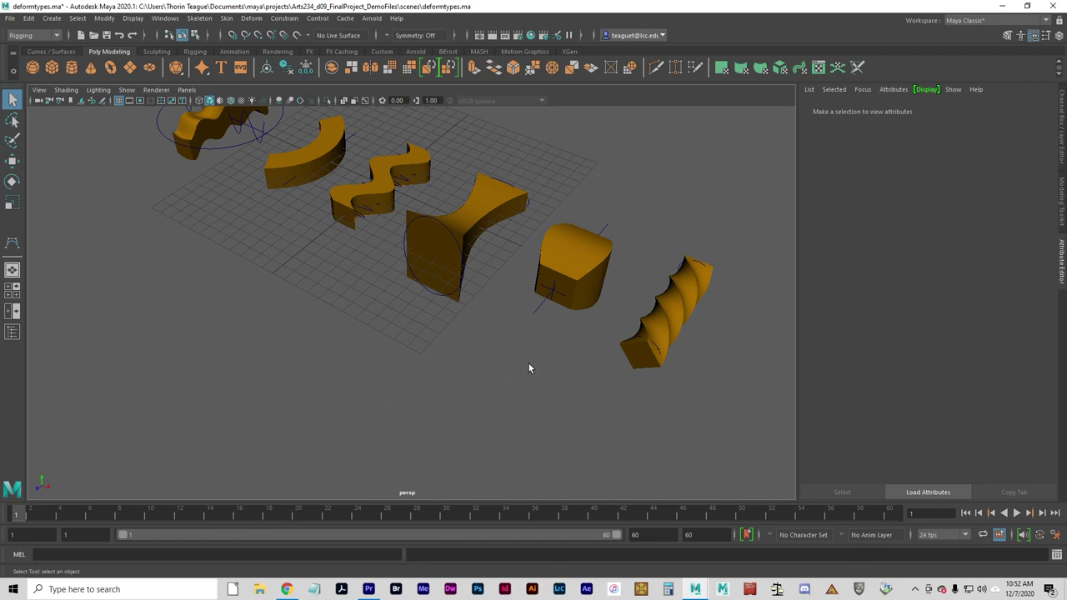
- Select the squash handle and drag squash1's Max Expand Pos to 0.510
click(553, 292)
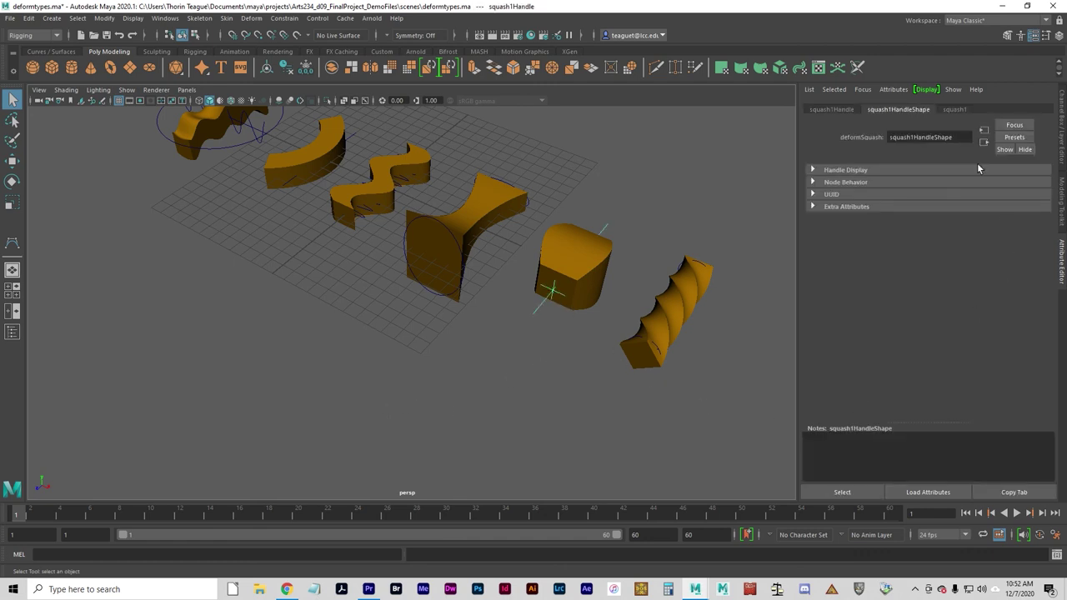
click(953, 109)
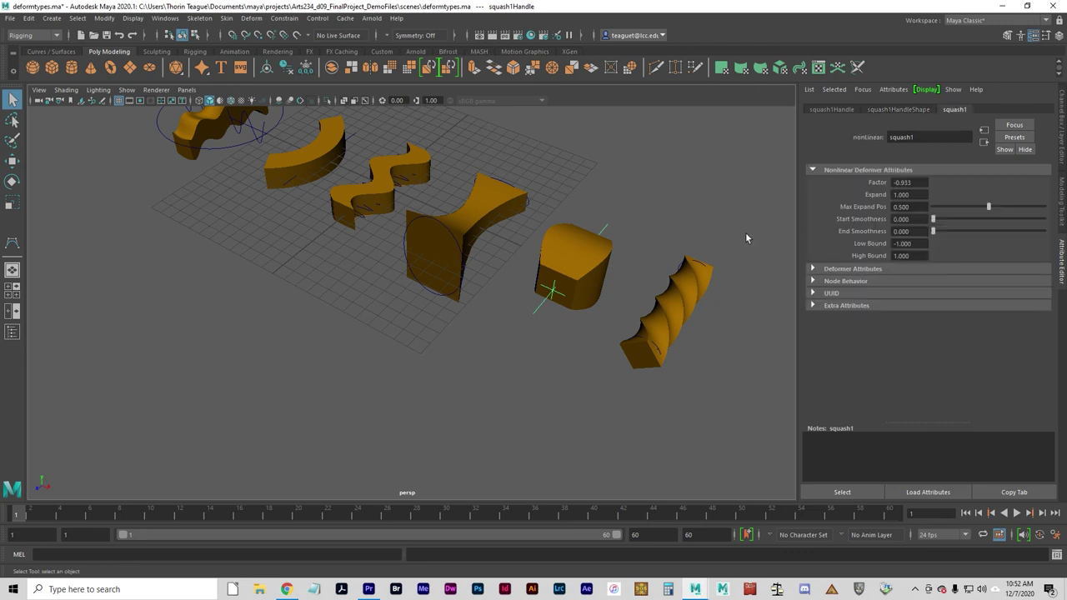
scroll(680, 306, up, 5)
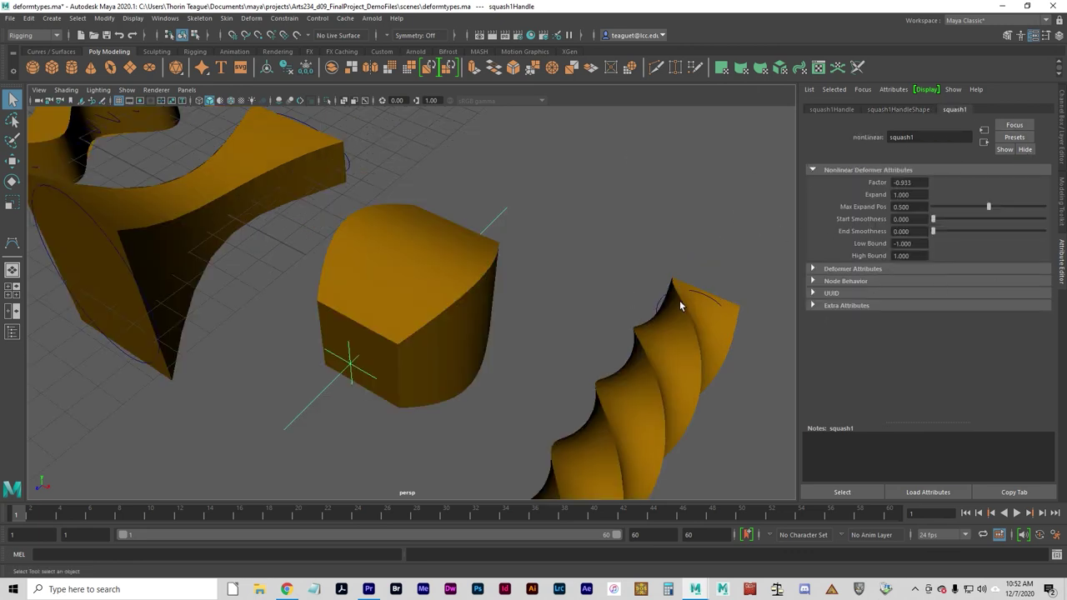
alt+drag(680, 307, 414, 358)
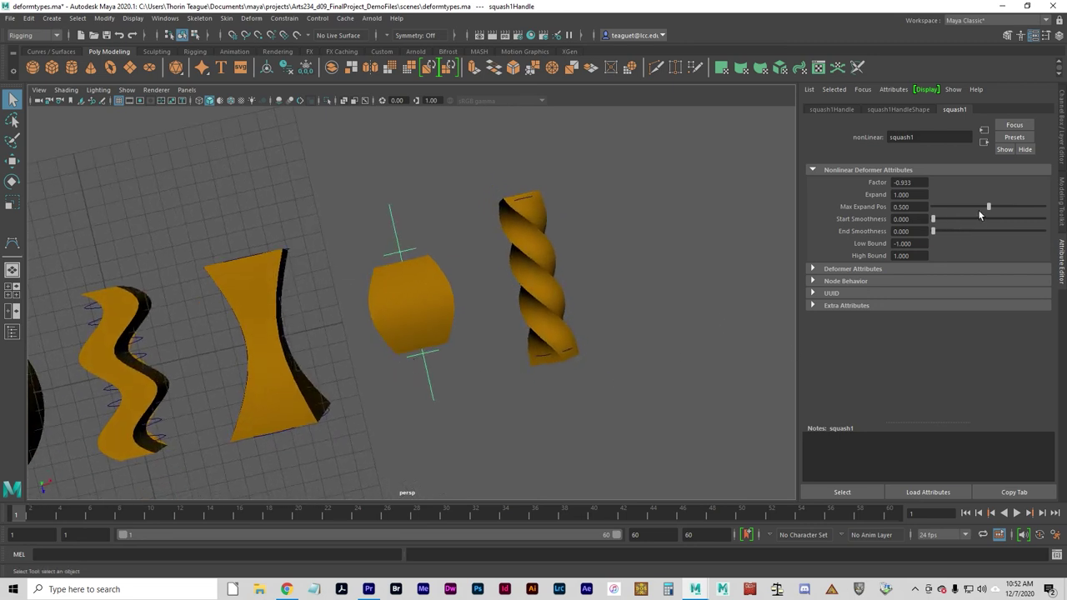
mouse_move(991, 207)
mouse_down()
mouse_move(1017, 208)
mouse_move(974, 198)
mouse_move(989, 201)
mouse_up()
mouse_move(1007, 207)
mouse_down()
mouse_move(977, 200)
mouse_move(989, 207)
mouse_up()
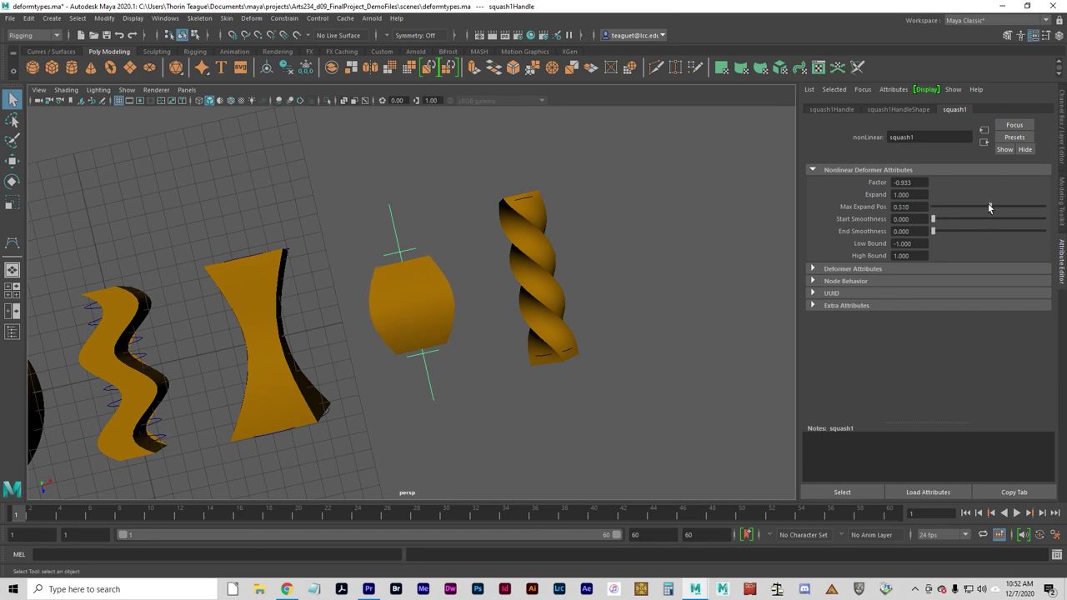
click(918, 244)
- Try moving the squash handle on the squashed cube, then undo the move
click(397, 299)
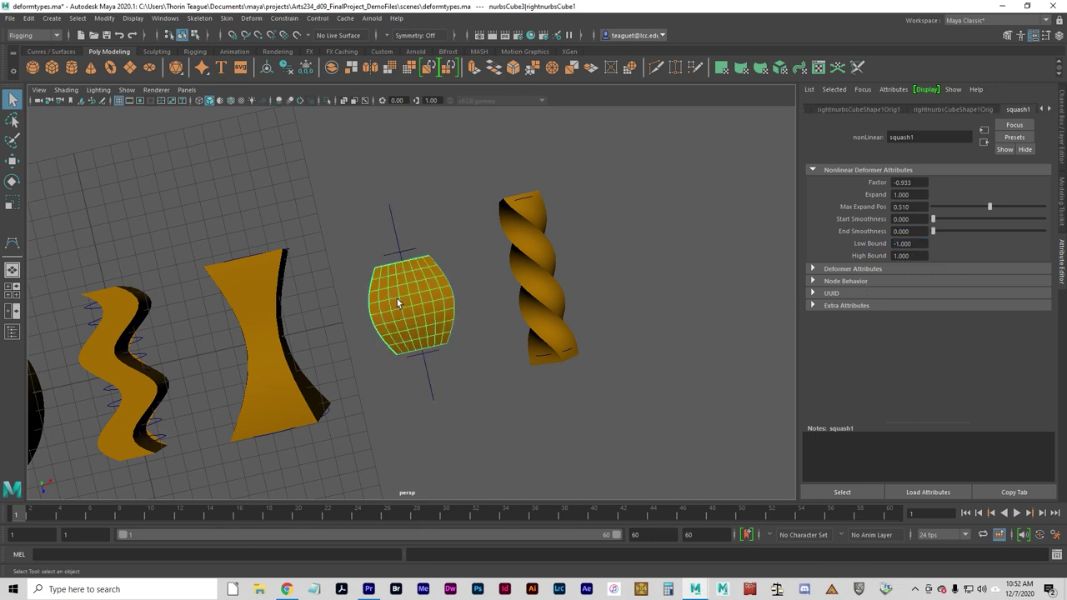
key(w)
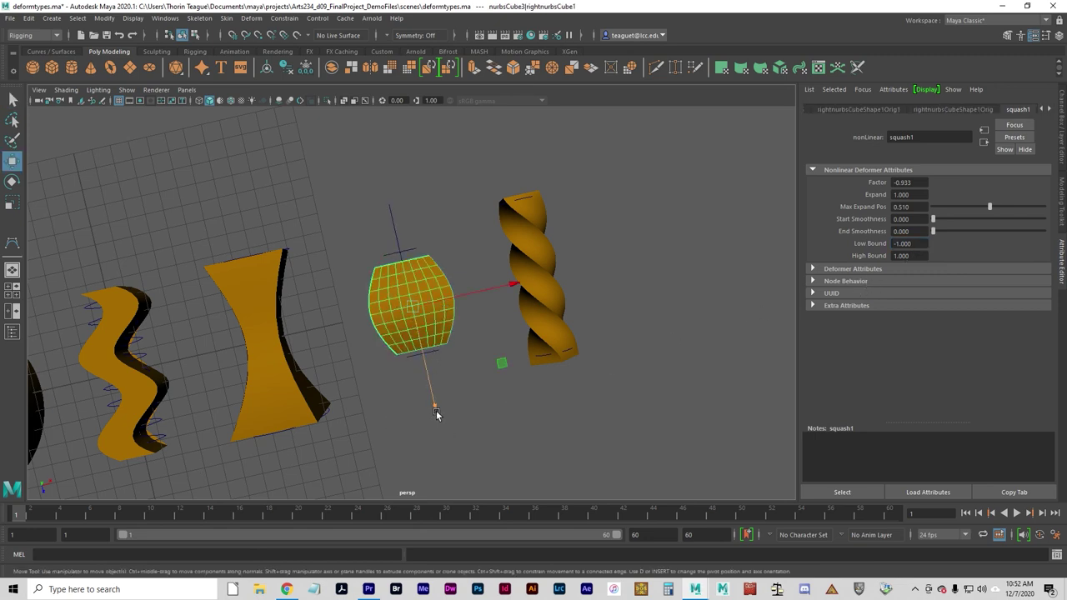
drag(435, 411, 453, 231)
key(ctrl+z)
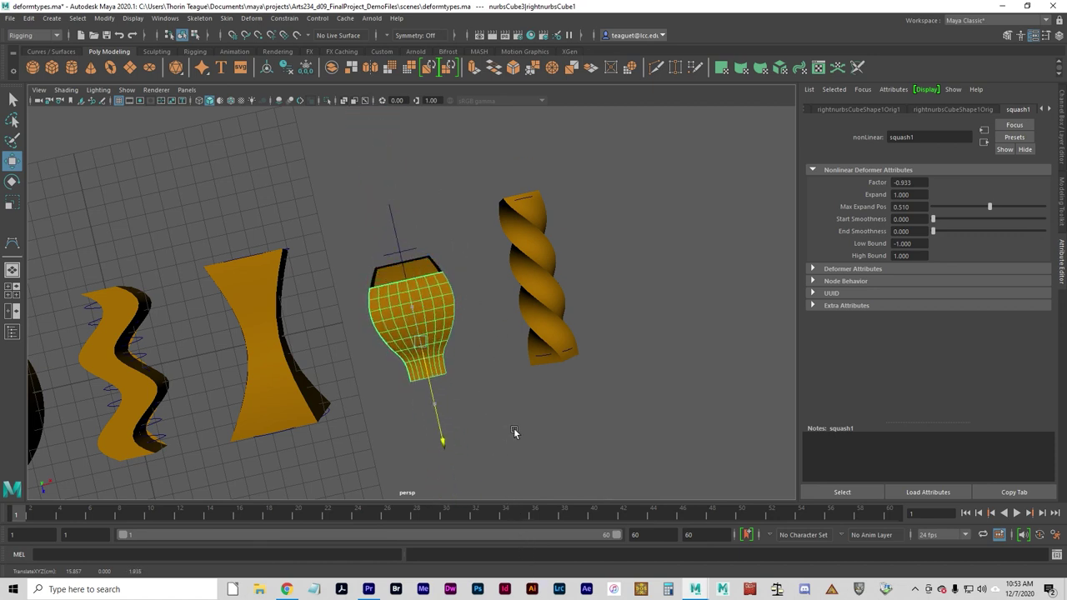
- Move nurbsCube4 to Translate Z -8.789 and select the twist deformer handle
click(557, 365)
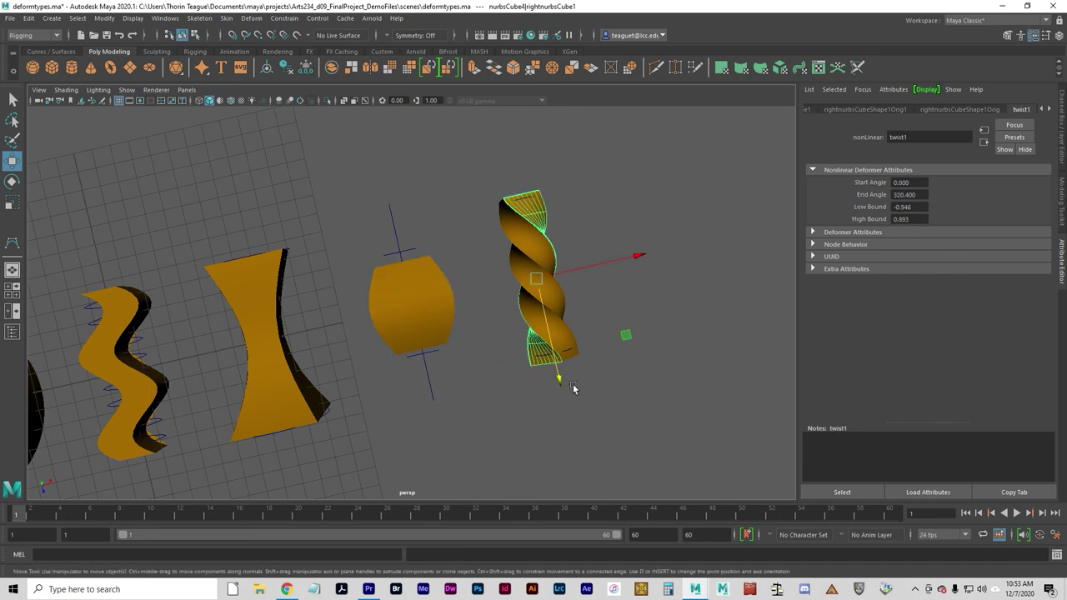
key(Up)
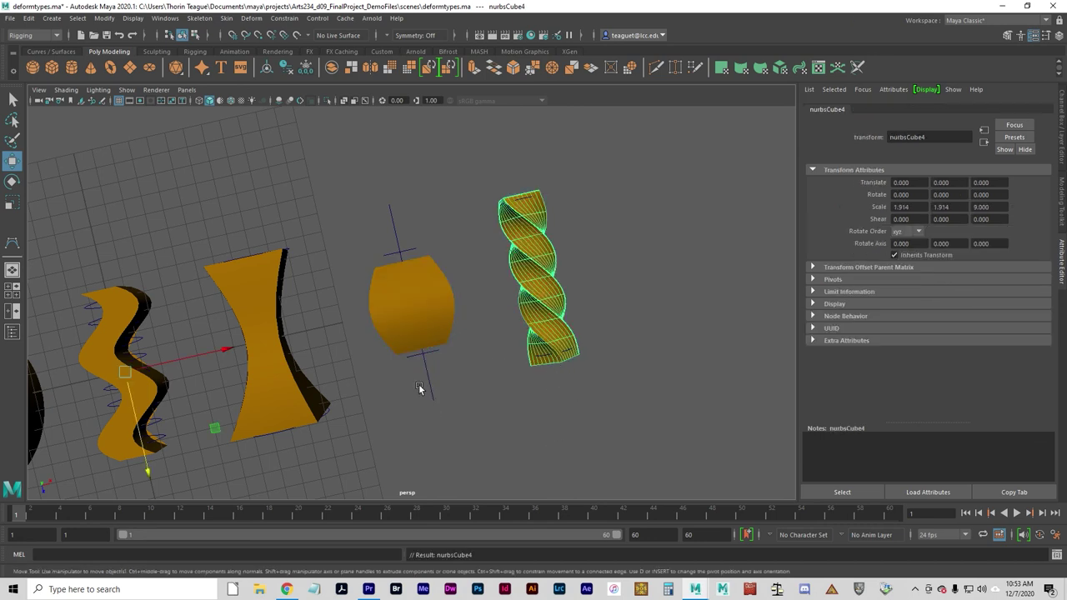
drag(150, 475, 122, 317)
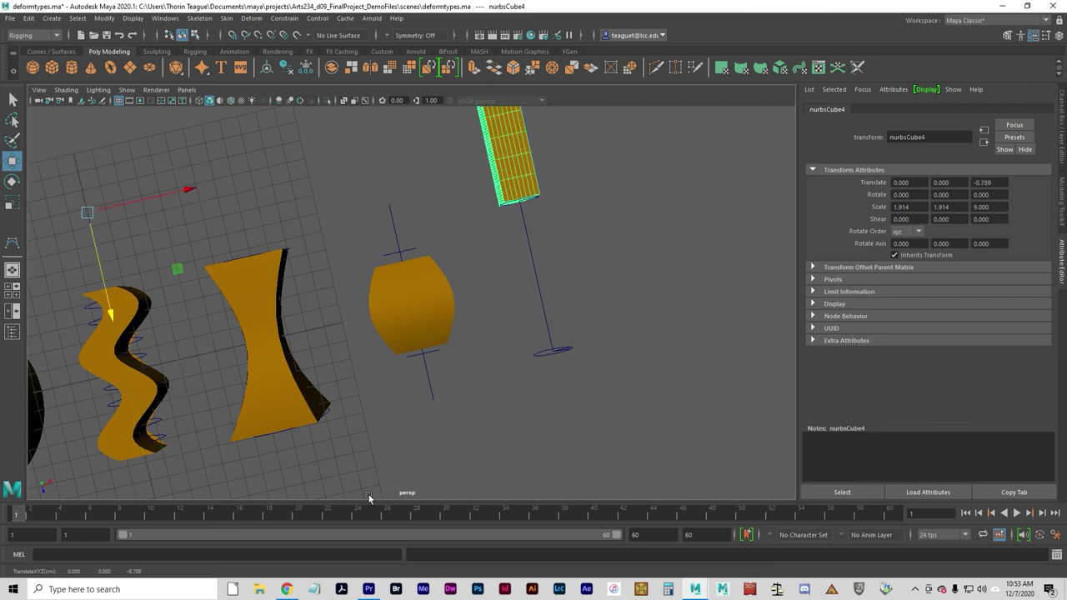
click(546, 333)
click(555, 357)
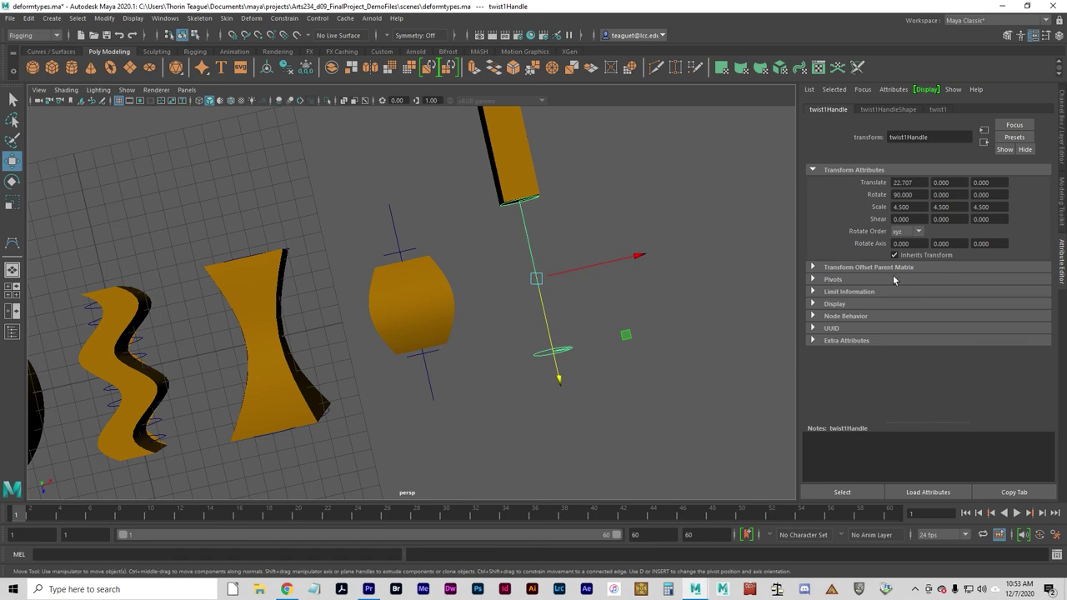
- Review the twist1 deformer's start and end angles
click(881, 110)
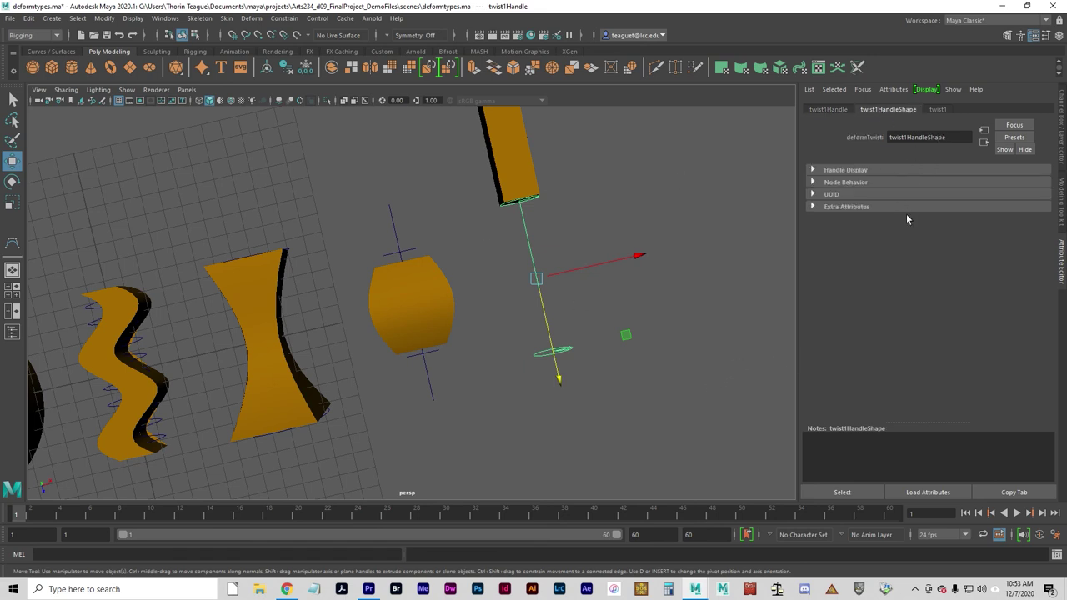
click(938, 109)
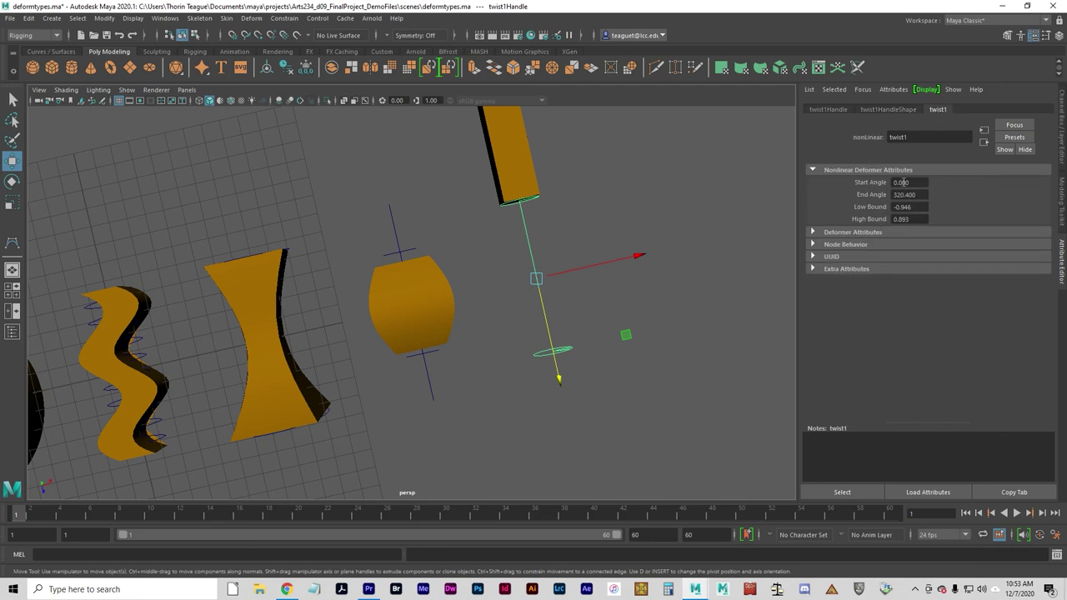
click(921, 193)
- Test-move the flared surface and undo it, then select the flare1 deformer handle
click(514, 377)
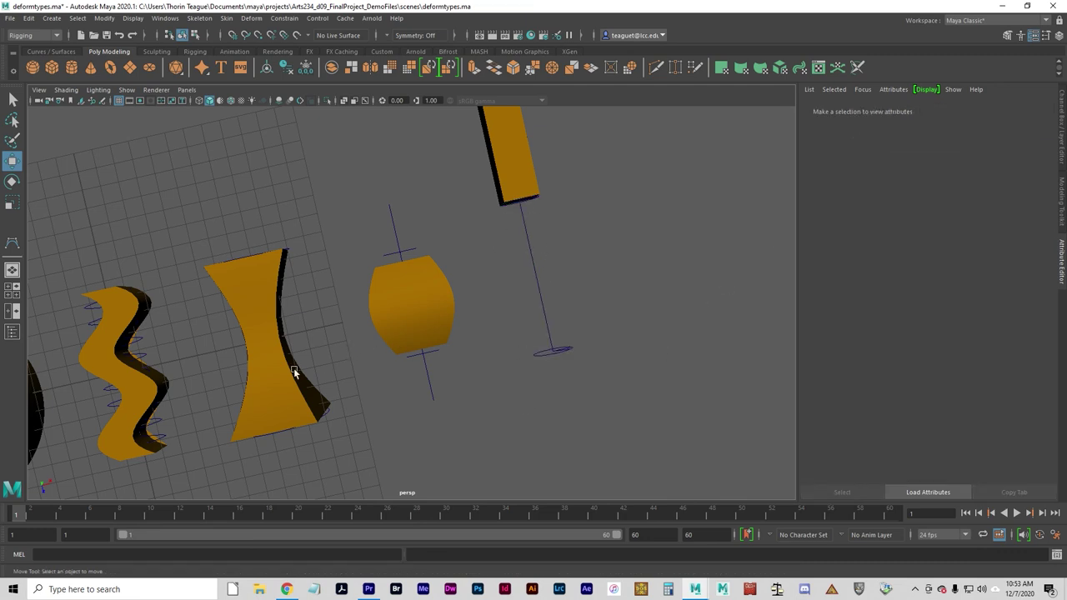
alt+middle_drag(180, 408, 333, 362)
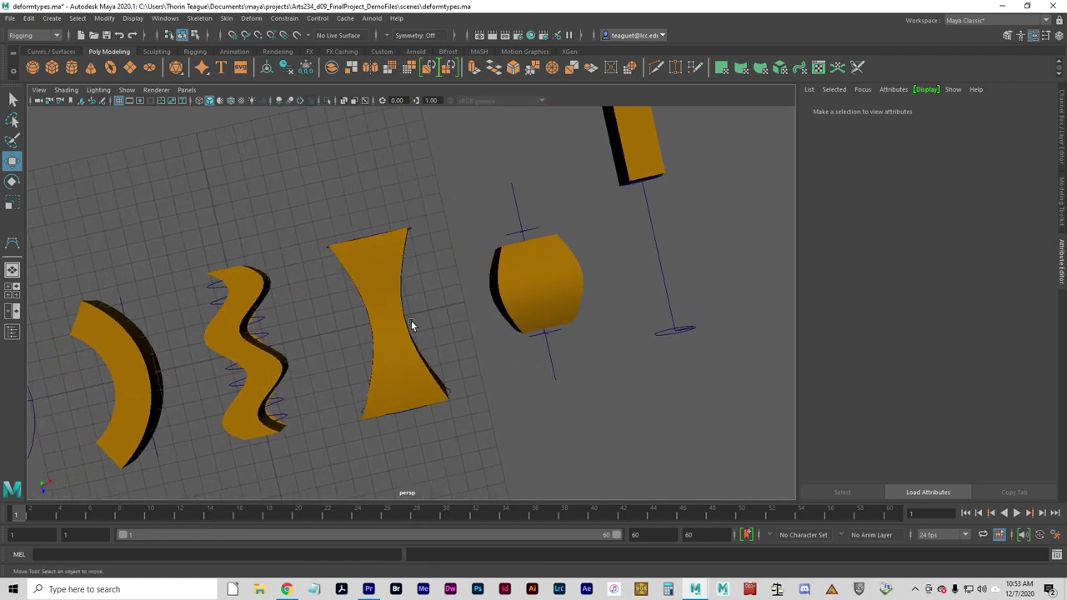
click(401, 335)
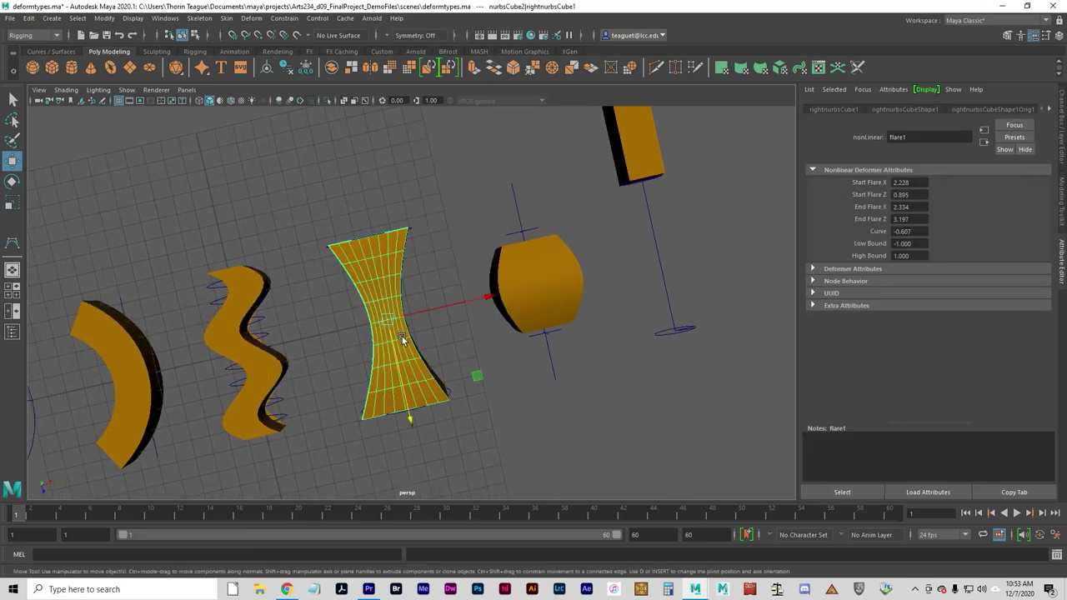
key(Up)
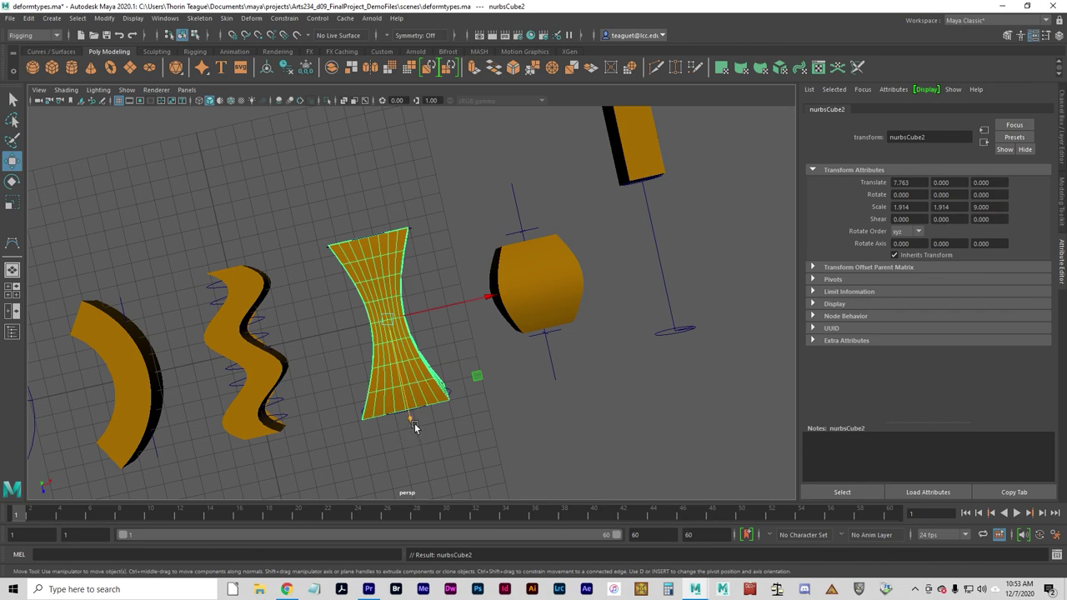
drag(414, 424, 458, 389)
key(ctrl+z)
click(503, 443)
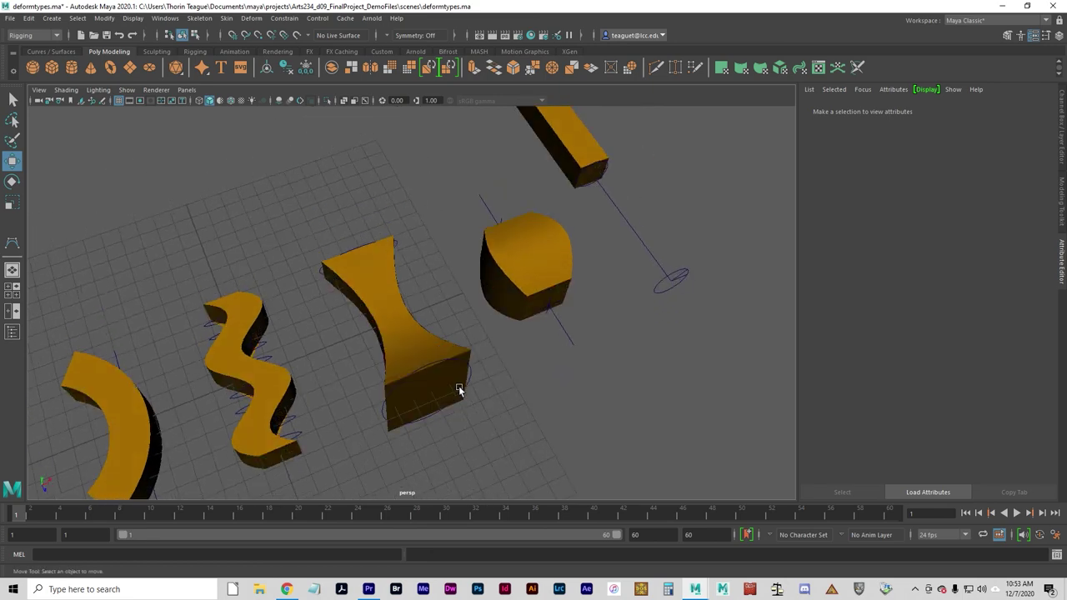
click(471, 379)
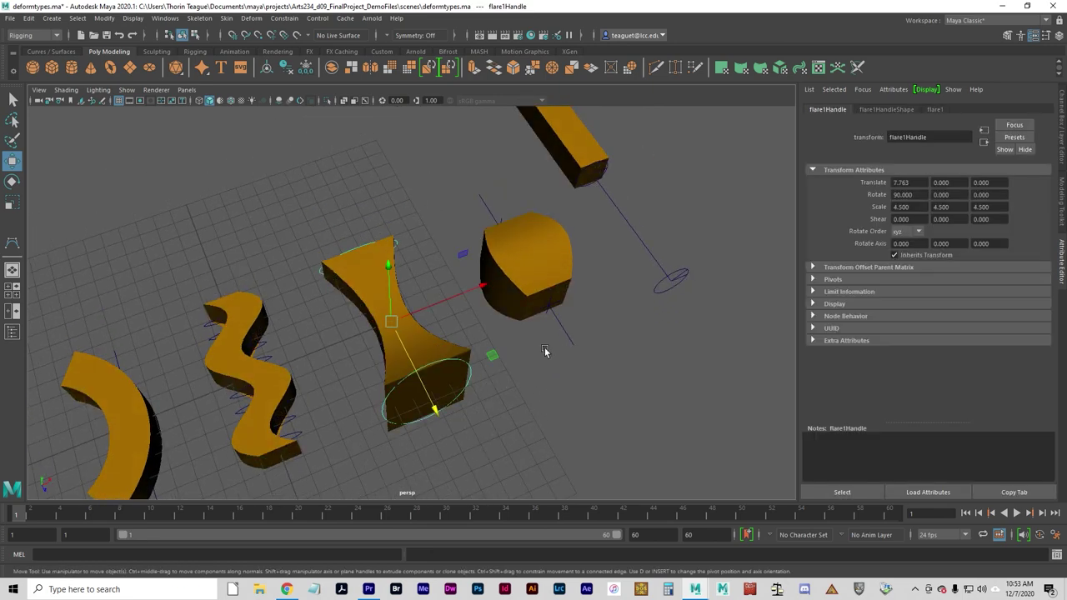
- Key flare1's Curve at -0.607 on frame 1
click(937, 110)
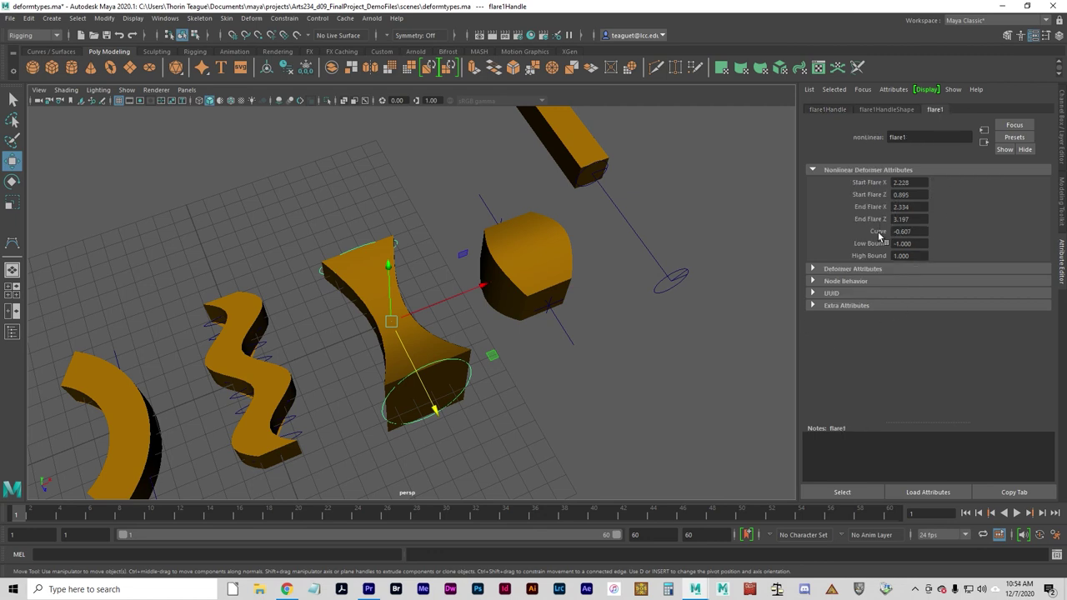
click(917, 233)
right_click(893, 233)
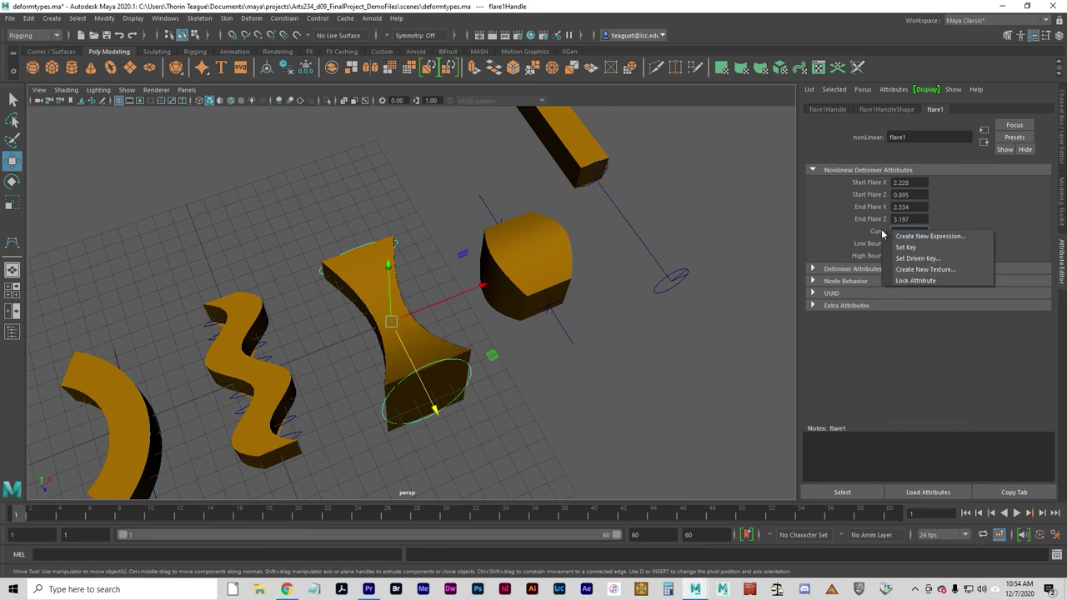
click(909, 241)
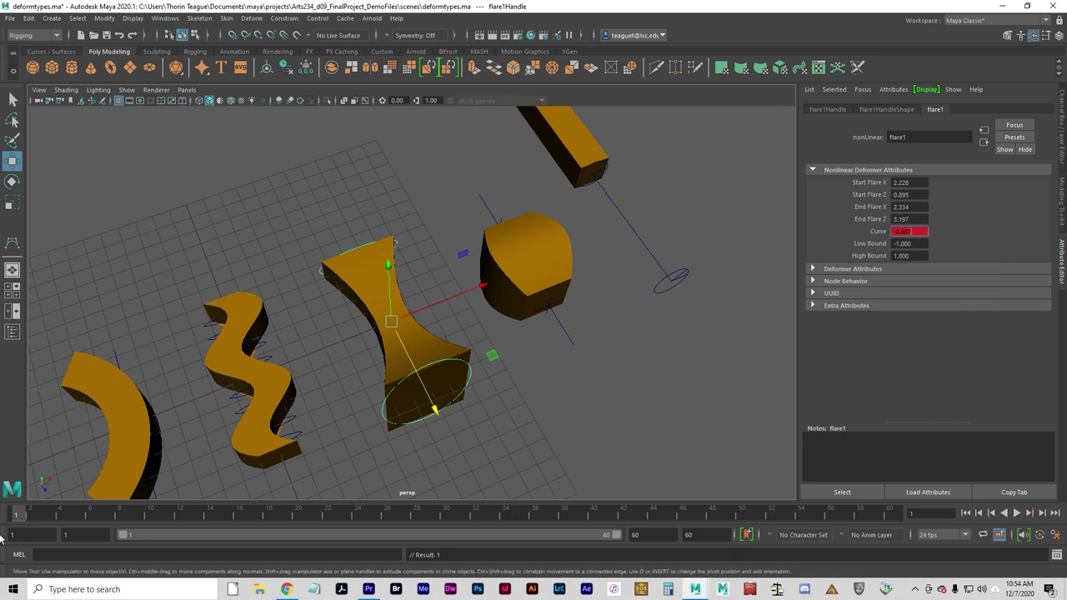
- Set flare1's Curve to 1 at frame 60, key it, and play back the flare
key(alt+v)
mouse_move(89, 507)
mouse_down()
mouse_move(23, 512)
mouse_move(891, 514)
mouse_up()
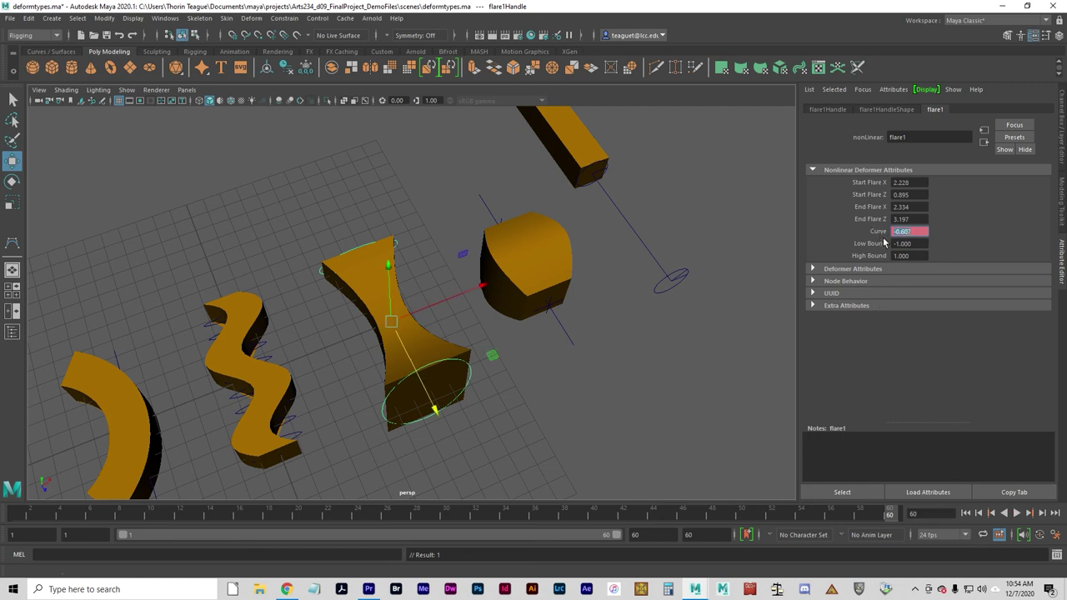
key(Tab)
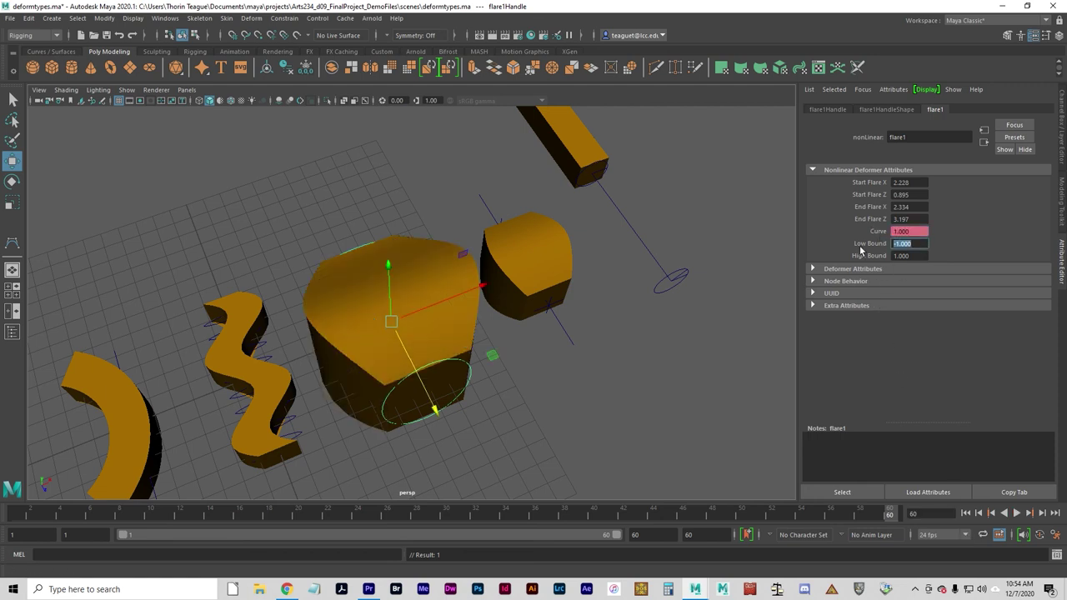
right_click(884, 234)
click(897, 235)
click(1016, 512)
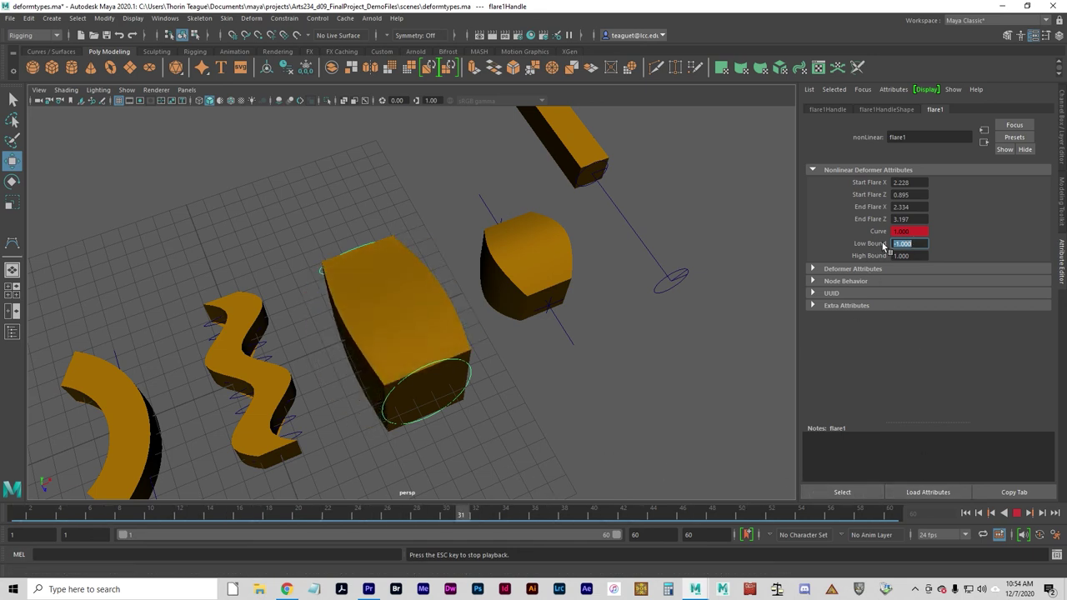
click(1016, 513)
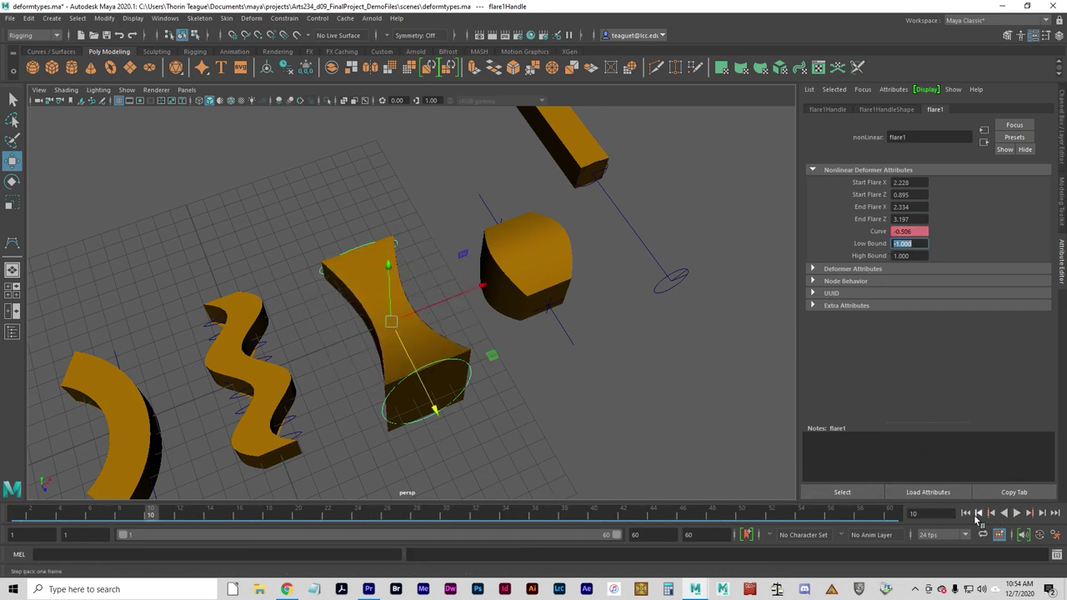
- Key flare1's Low Bound at -1.000 on frame 1
click(966, 513)
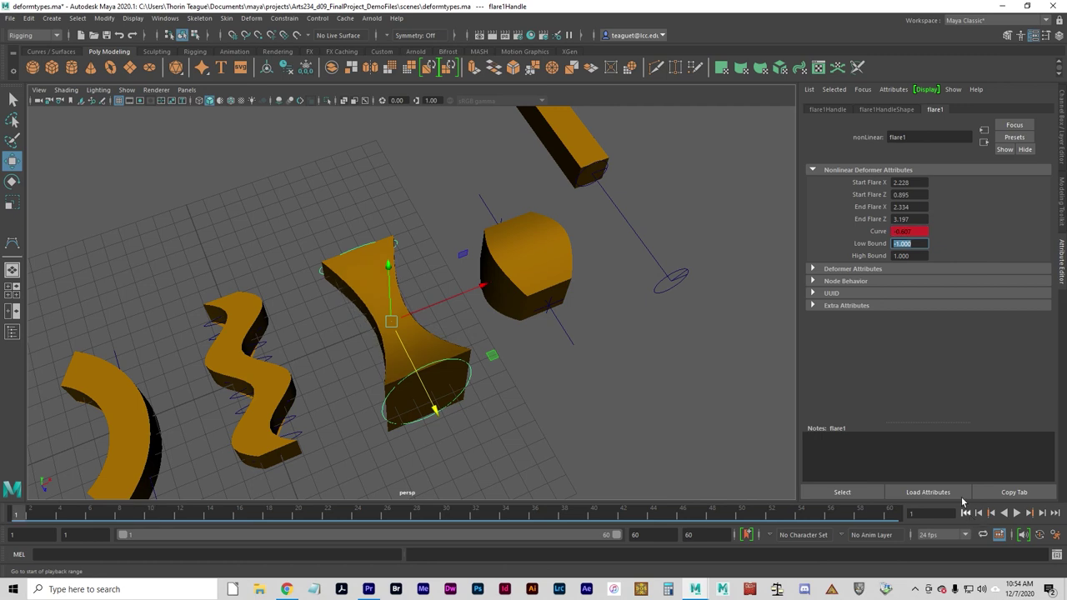
right_click(882, 244)
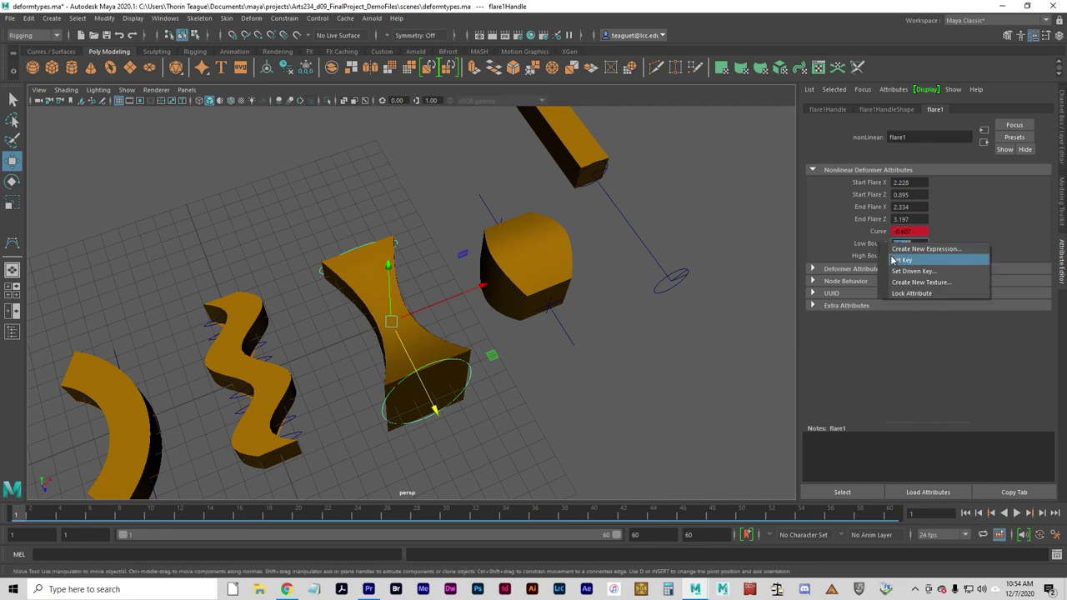
click(897, 256)
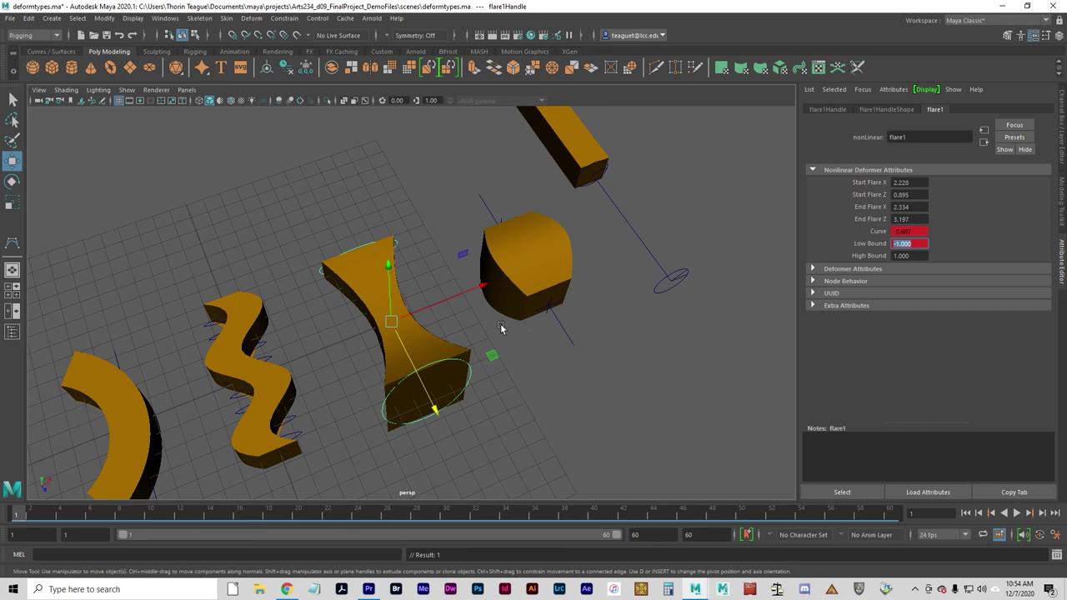
- Set Low Bound to 0 at frame 60, key it, and play back the flare
drag(496, 503, 896, 467)
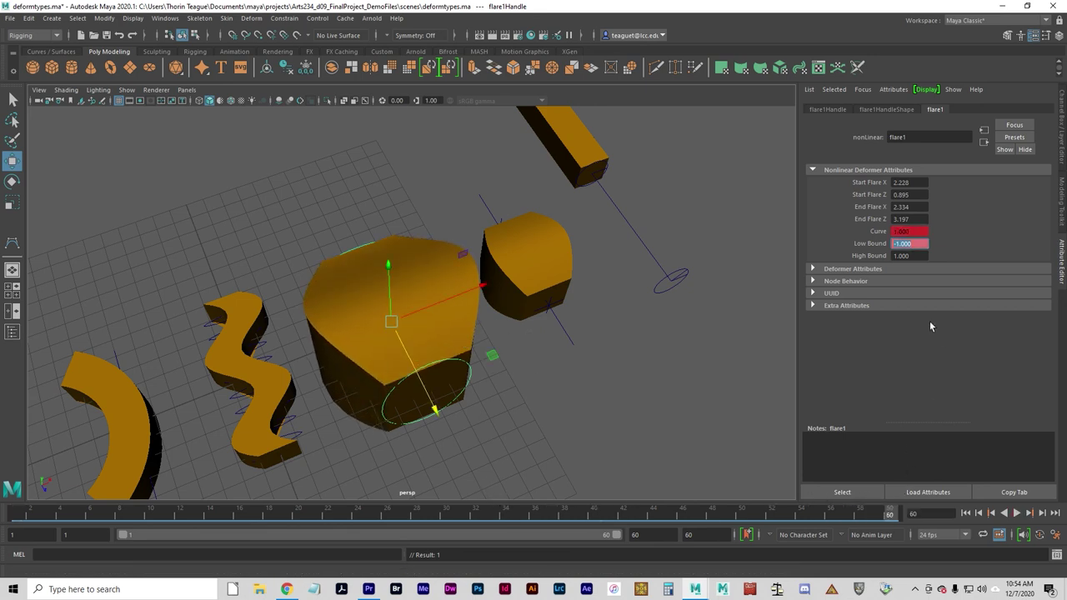
key(Return)
text(-)
key(Return)
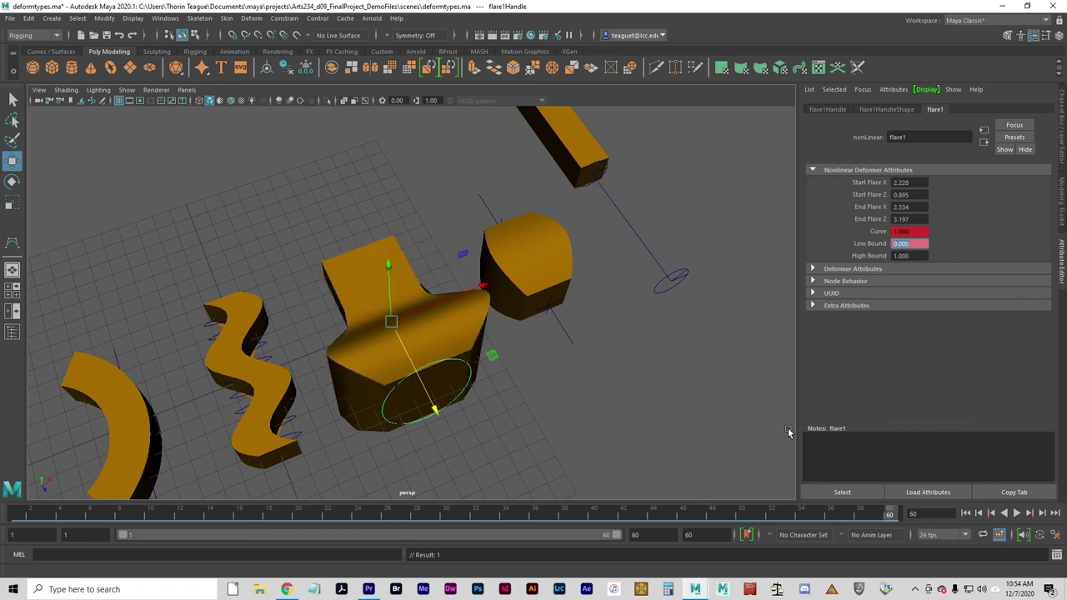
right_click(871, 243)
click(886, 259)
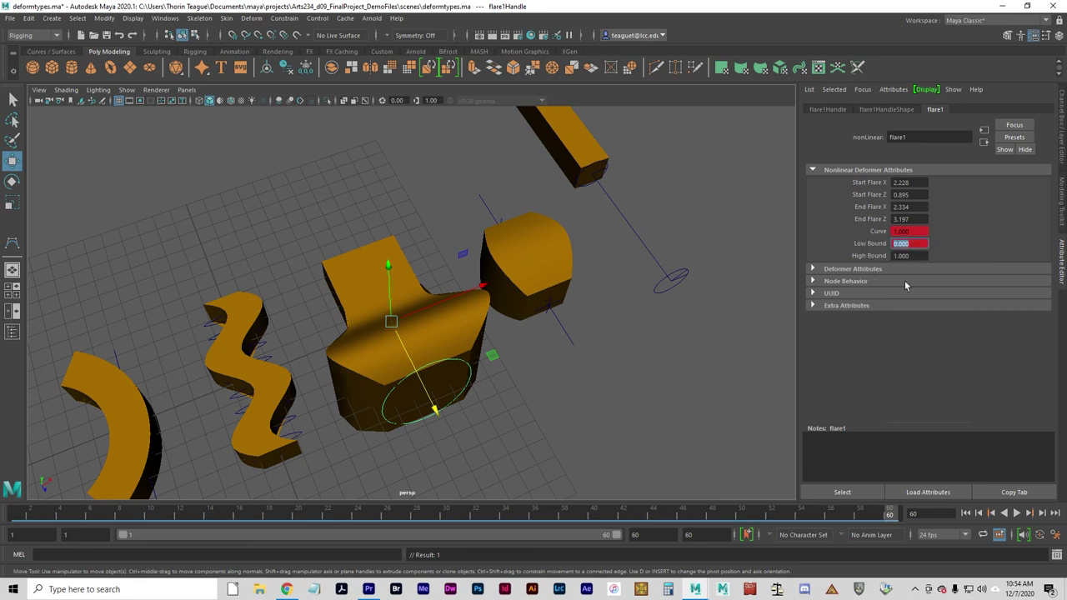
click(1016, 513)
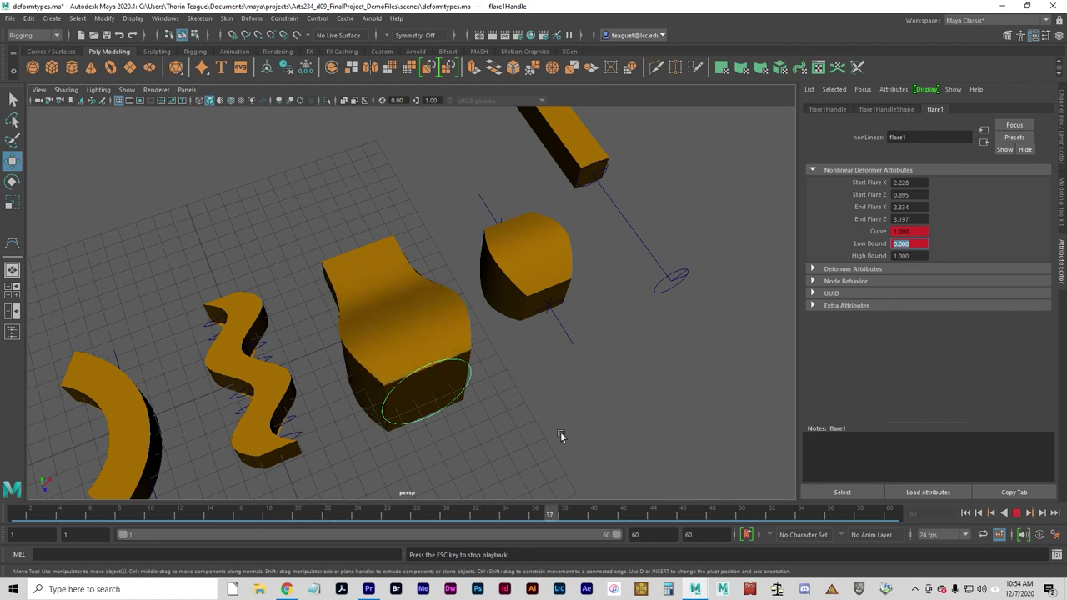
click(1018, 514)
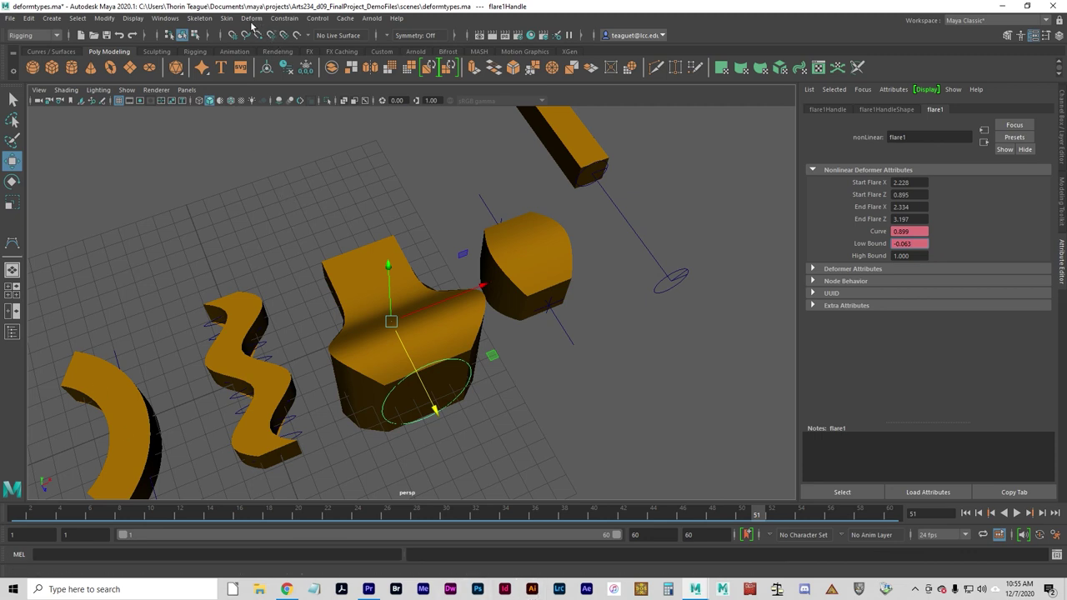
- Browse the Deform > Nonlinear deformer types, then select the squashed cube's squash1 handle
click(252, 19)
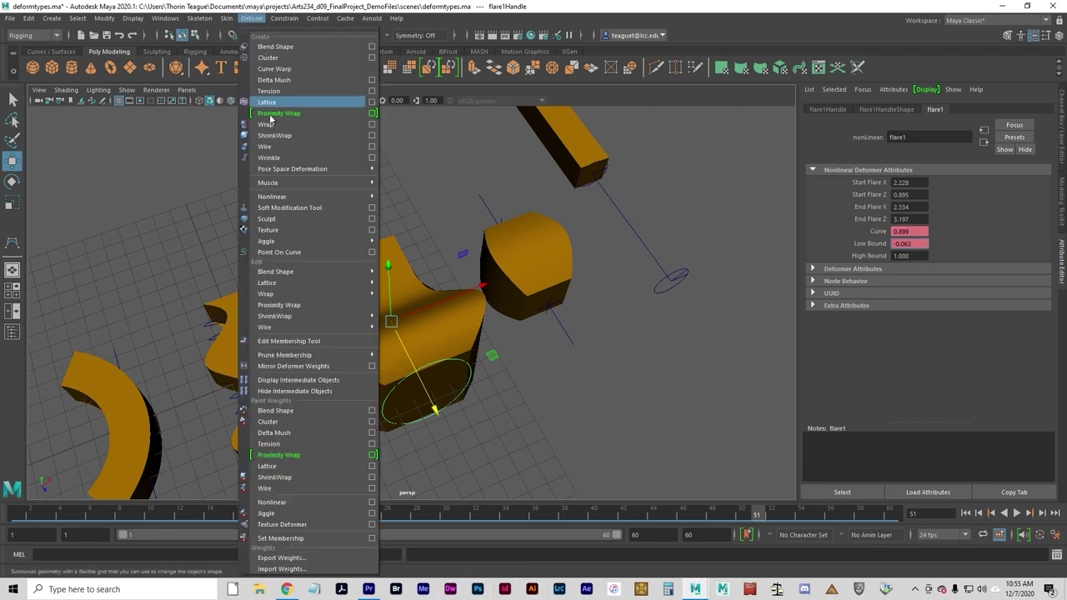
mouse_move(274, 202)
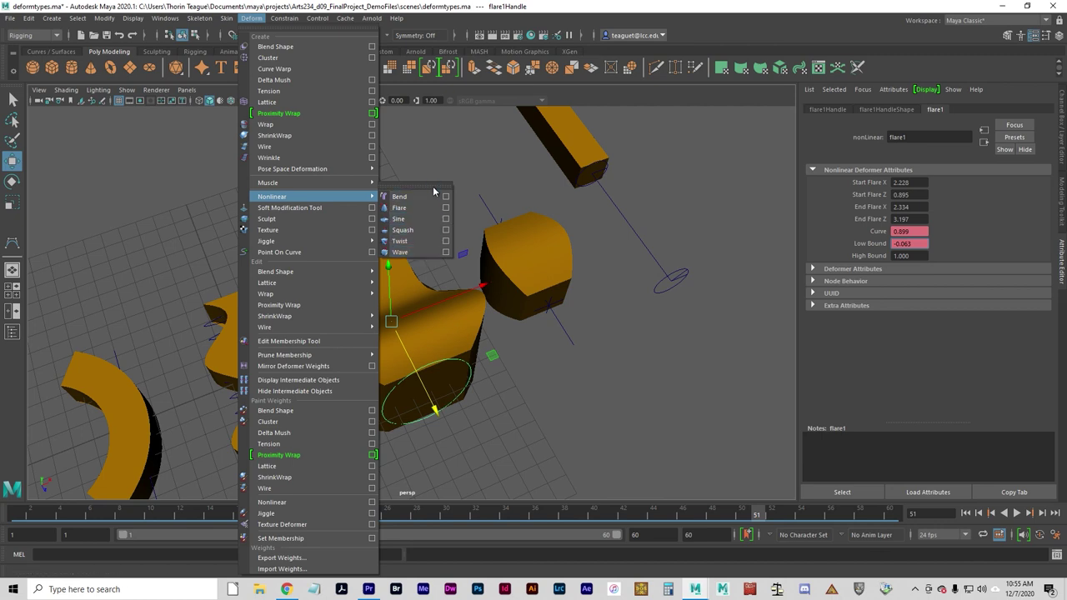
click(536, 263)
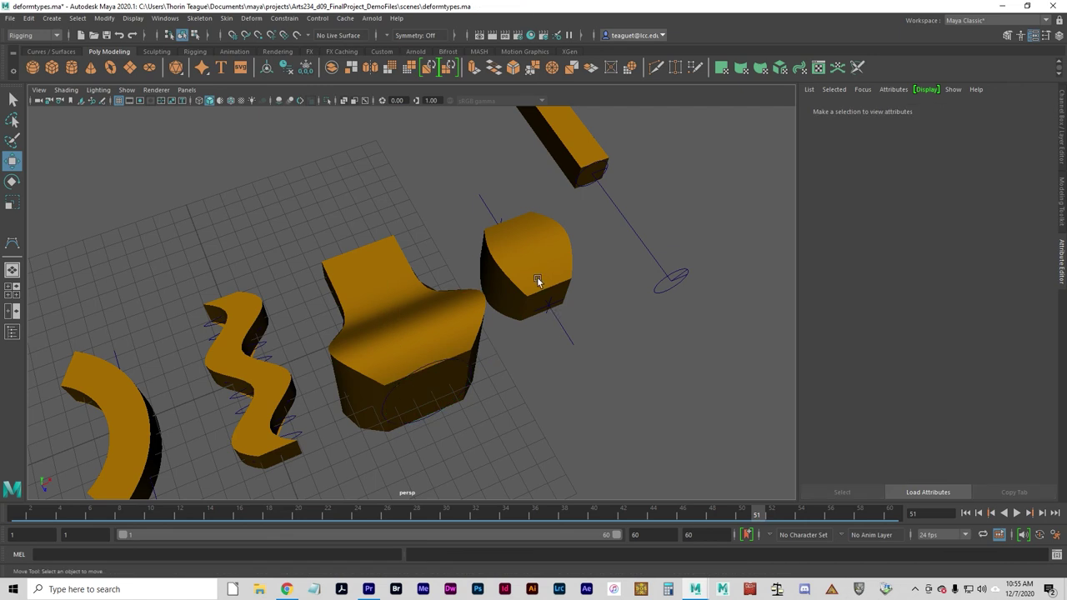
click(537, 277)
click(559, 301)
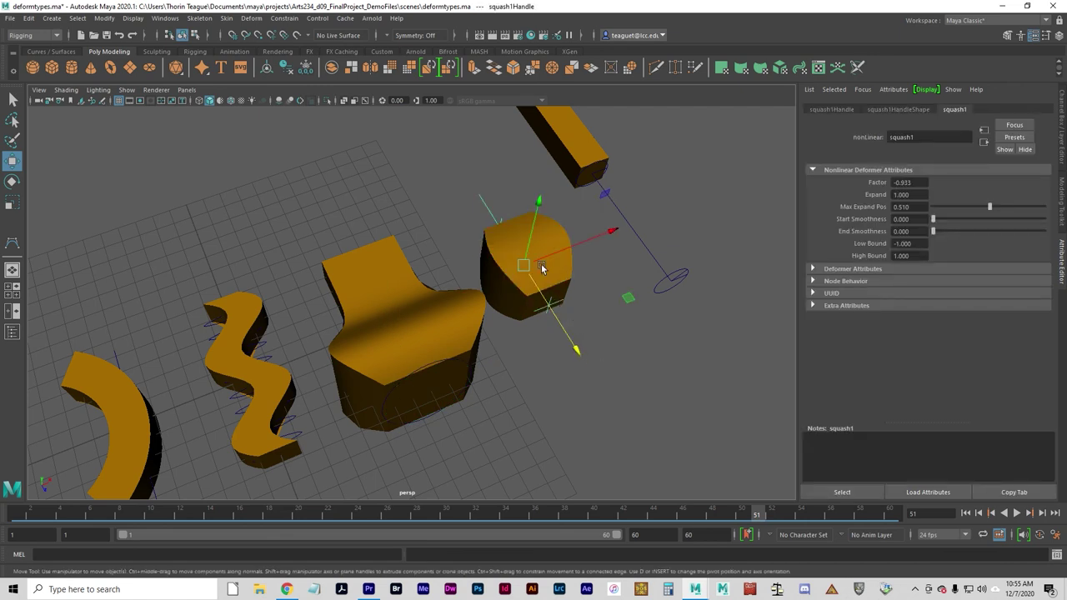